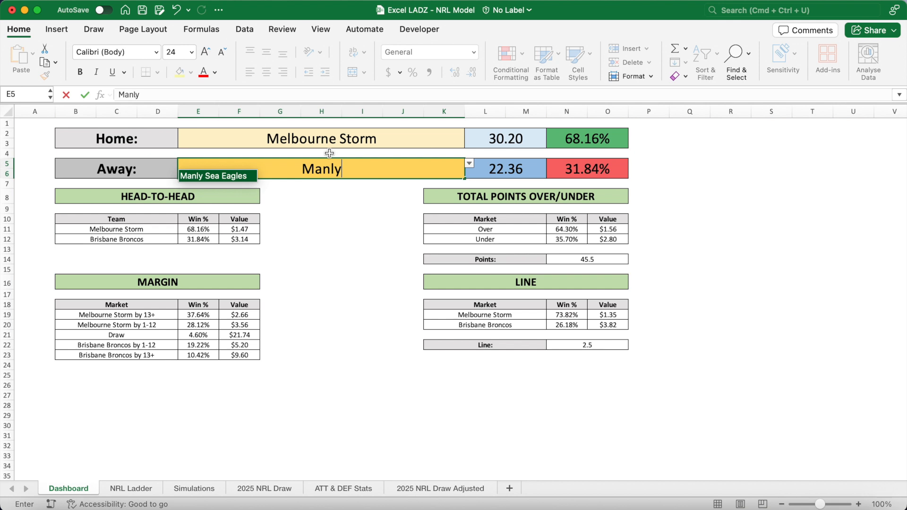
Set the home team on the dashboard to Gold Coast Titans.
click(331, 139)
text(Tit)
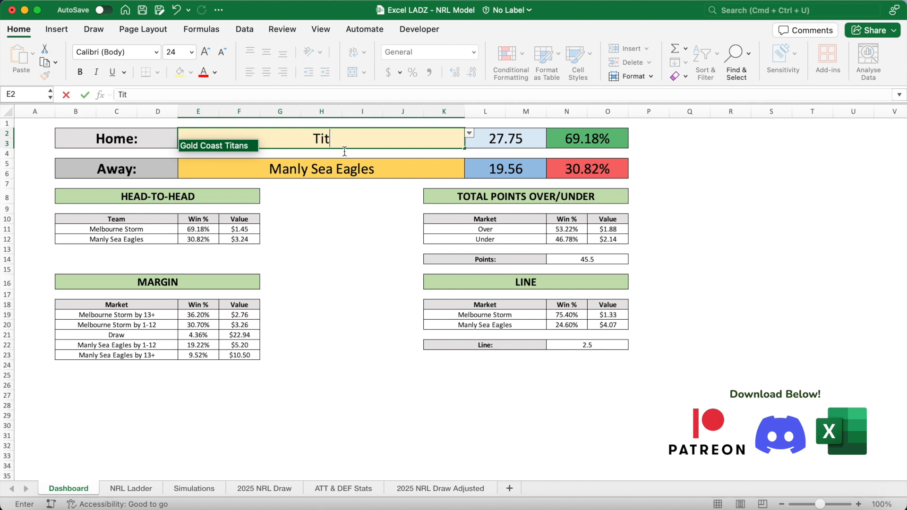
key(Return)
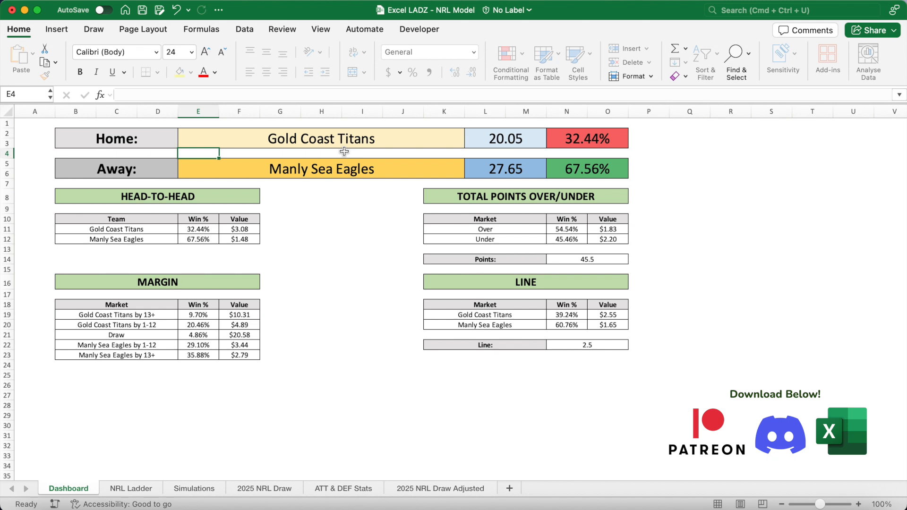
Set the total points line to 42.5.
click(586, 259)
text(42)
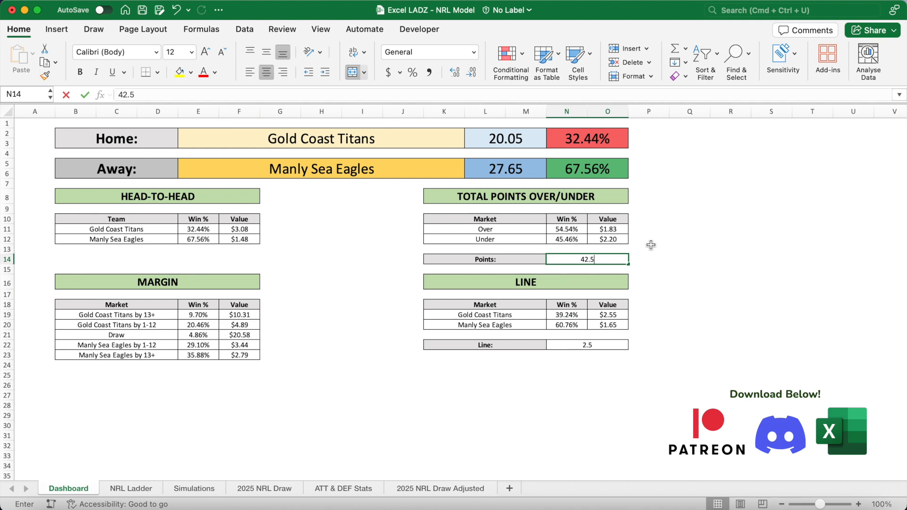
text(.5)
key(Return)
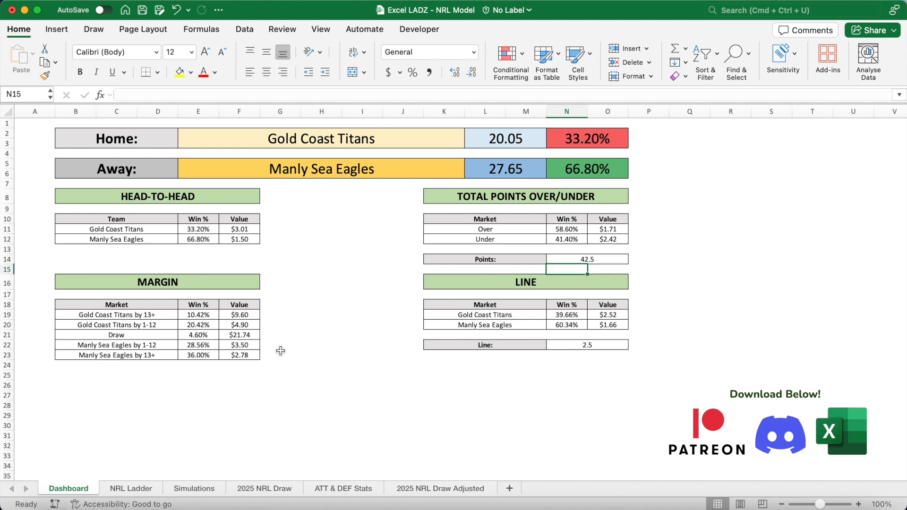
Browse the NRL Ladder sheet and return to the Dashboard.
click(141, 488)
drag(75, 146, 659, 316)
click(223, 390)
click(68, 489)
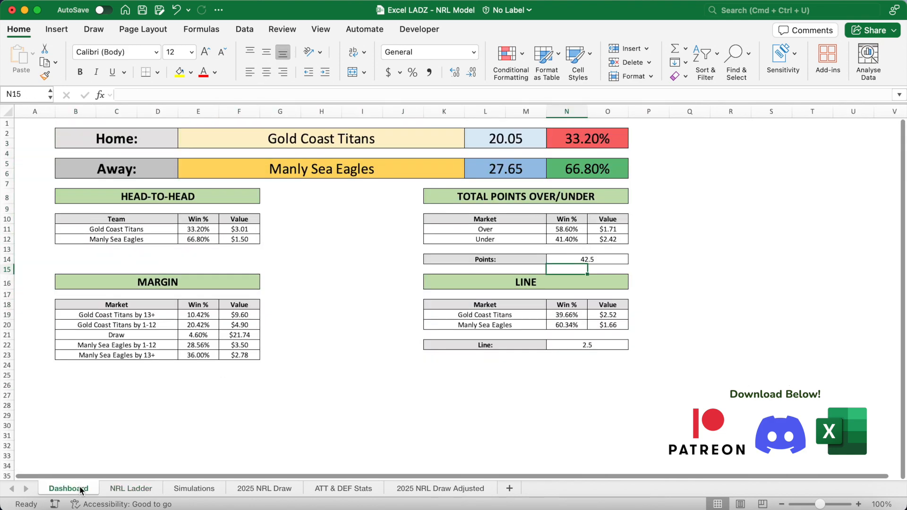
click(460, 161)
click(469, 163)
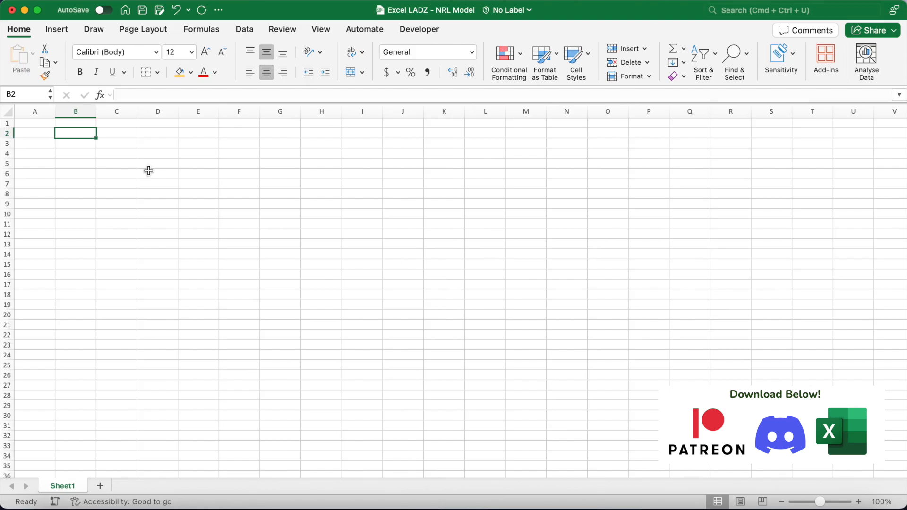
Rename the new sheet to 2025 NRL Draw.
double_click(72, 491)
text(2)
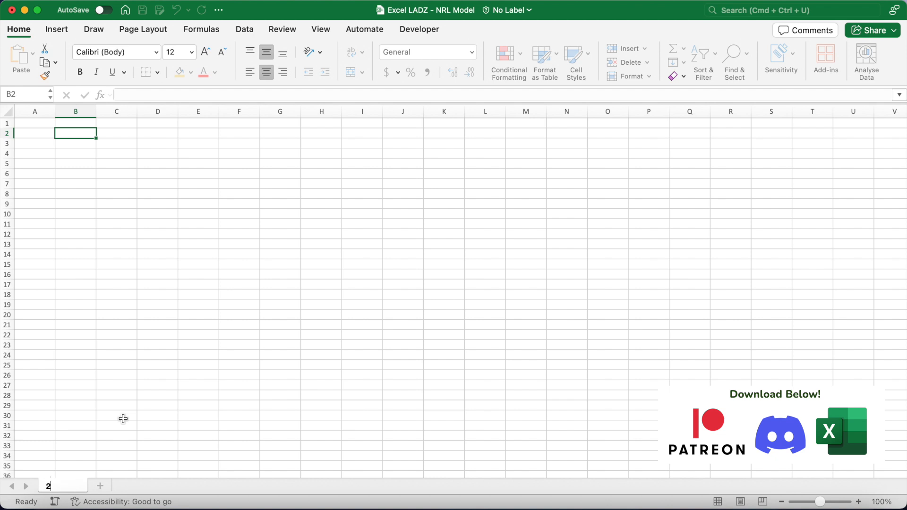
text(025 NRL Draw)
key(Return)
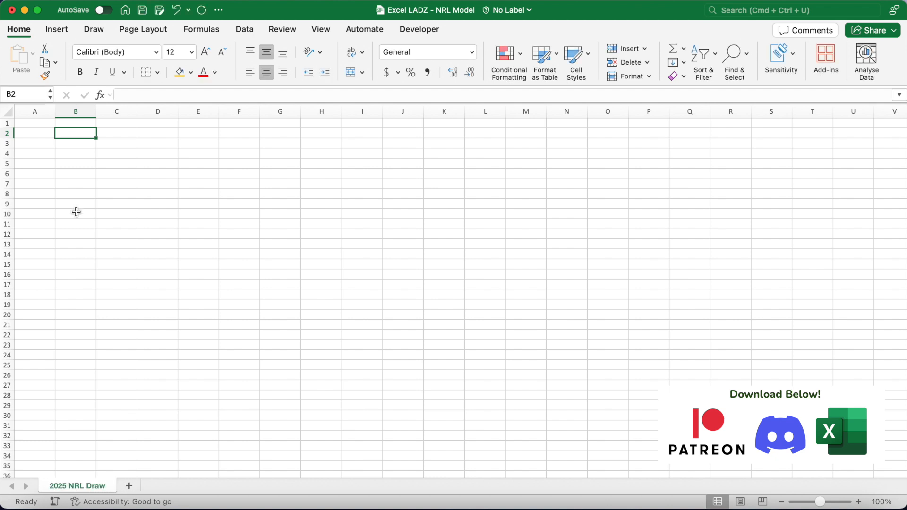
Enter the headers Date, Stadium, Round and Home Team across row 1.
click(40, 127)
text(Date)
key(Tab)
text(Stadium)
key(Tab)
text(Round)
key(Tab)
text(Home Team)
key(Tab)
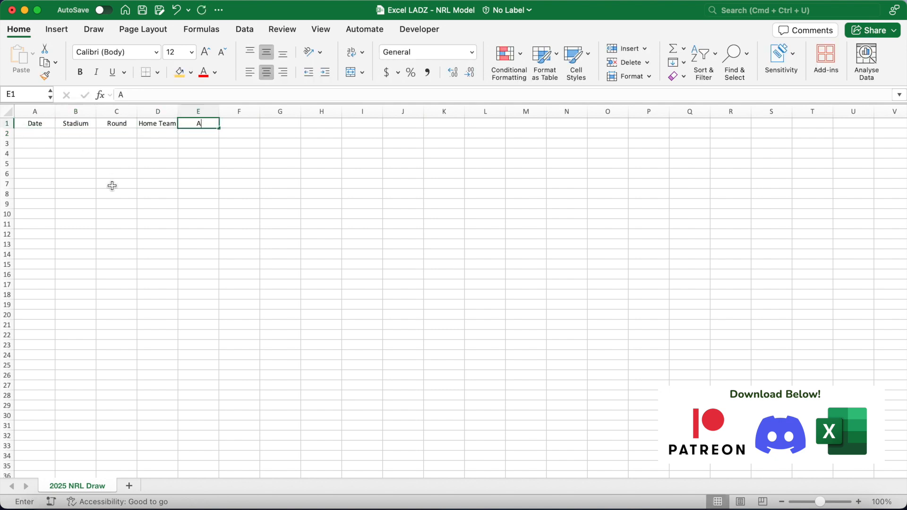
Continue row 1 with Away Team, Home/Away Score, Tries, Conversions, Penalty Goals and Field Goals headers.
text(Away Team)
key(Tab)
text(Home Score)
key(Tab)
text(Away Score)
key(Tab)
text(Home Tries)
key(Tab)
text(Away Tries)
key(Tab)
text(Home Conversions)
key(Tab)
text(Away Conversions)
key(Tab)
text(Home Penalty Goals)
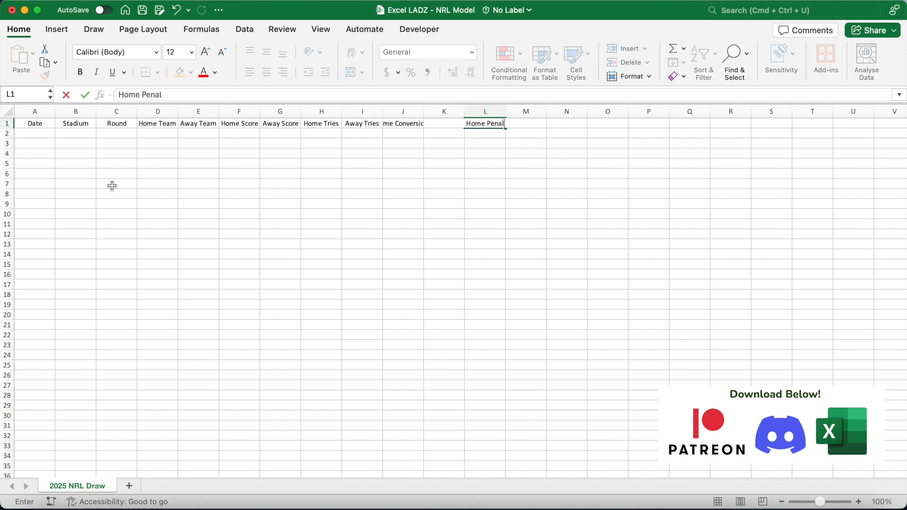
key(Tab)
text(Away Penalty Goals)
key(Tab)
text(Home Field Goals)
key(Tab)
text(Away Field Goals)
key(Tab)
Make the header row bold.
click(7, 124)
click(80, 72)
click(117, 143)
Widen the columns so every header fits.
drag(178, 113, 255, 114)
drag(294, 115, 364, 115)
drag(406, 115, 412, 115)
drag(455, 115, 512, 115)
drag(553, 115, 560, 115)
drag(601, 115, 711, 115)
drag(753, 114, 784, 115)
drag(673, 115, 703, 115)
drag(745, 115, 775, 114)
scroll(756, 137, left, 5)
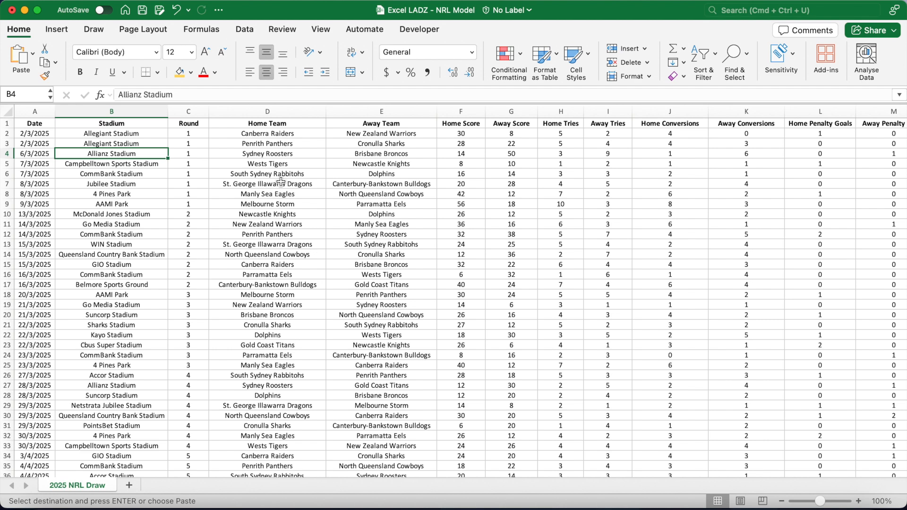
Examine the fixture data across the score and stats columns.
click(37, 133)
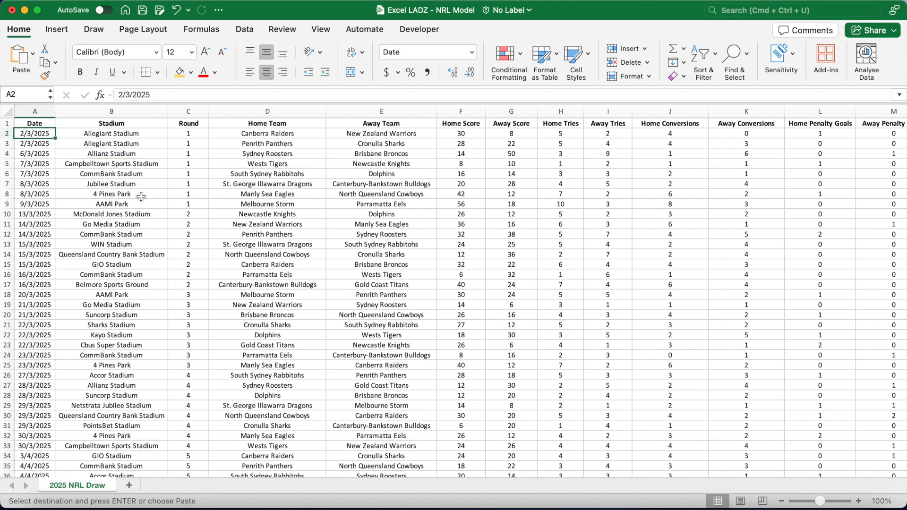
key(Right)
key(Right)
key(Right)
key(Right)
key(Right)
key(Right)
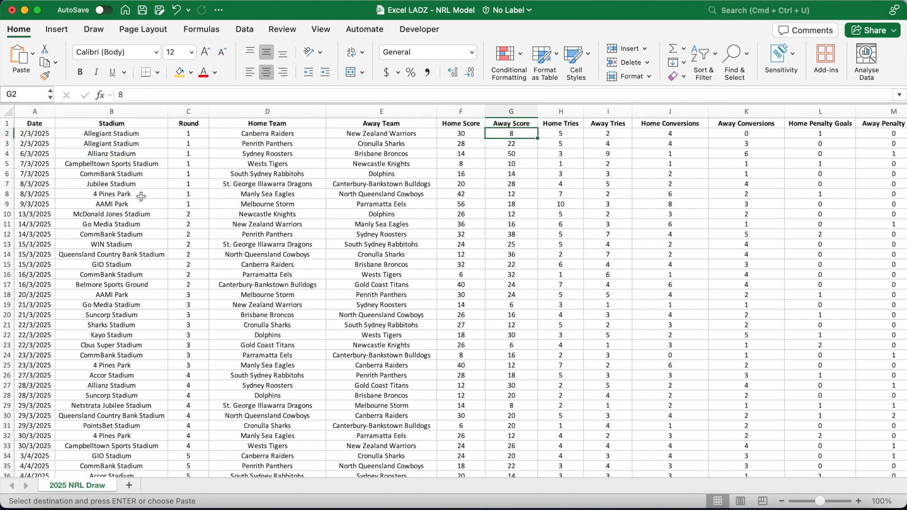
scroll(141, 196, right, 5)
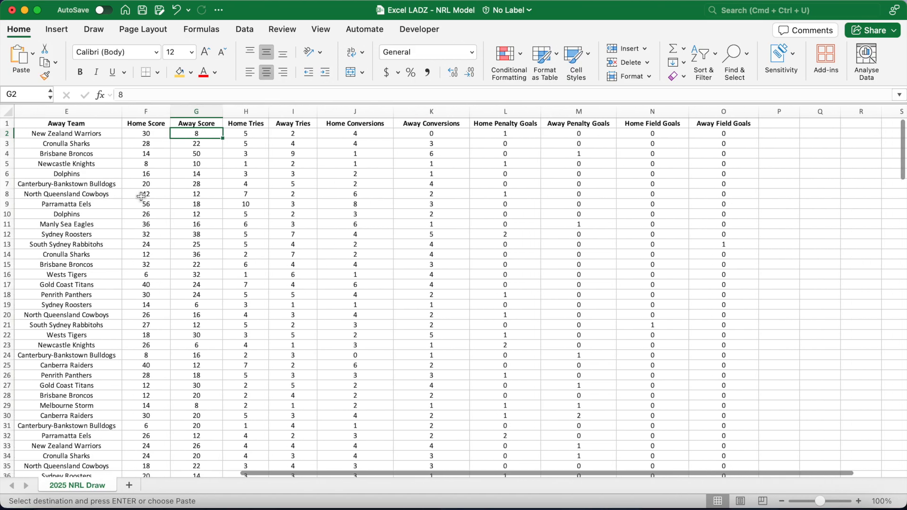
scroll(141, 196, left, 4)
scroll(141, 196, down, 14)
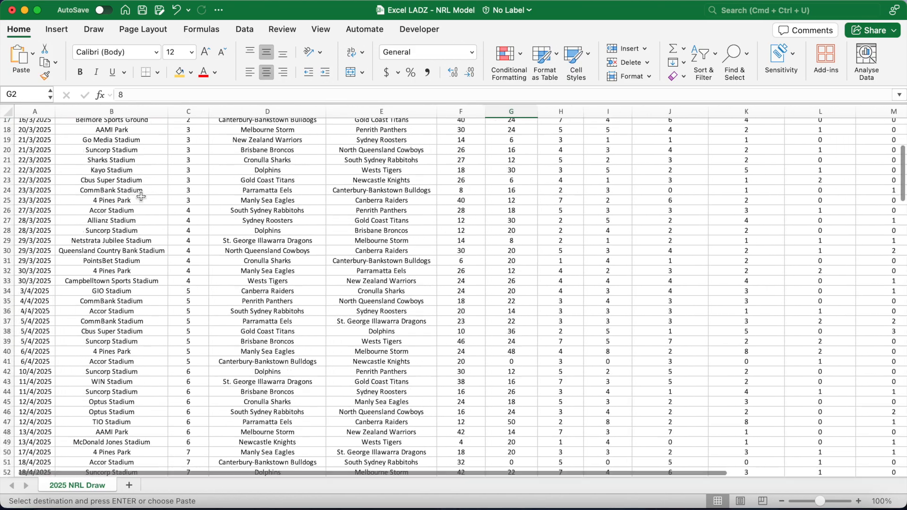
scroll(141, 196, down, 20)
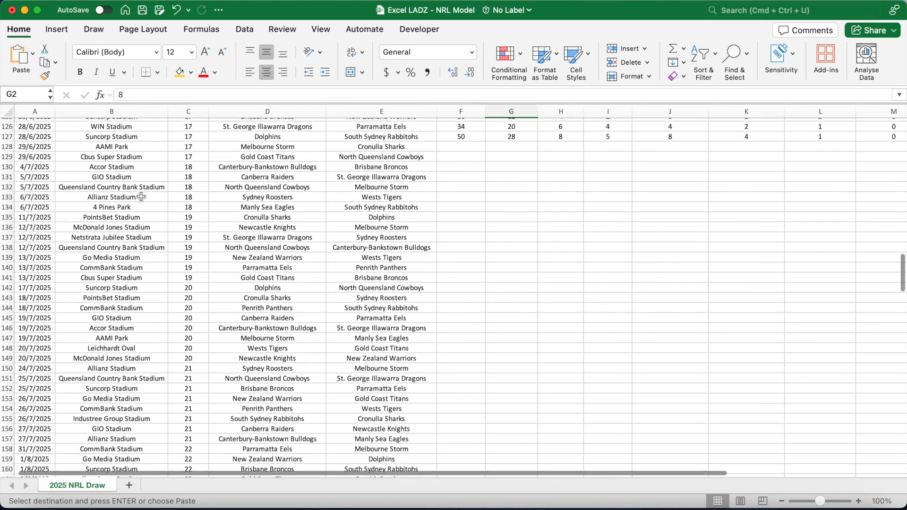
scroll(140, 196, up, 1)
Inspect the fixtures without results and the last rows of the draw.
click(287, 152)
click(381, 150)
click(461, 159)
click(520, 151)
click(607, 150)
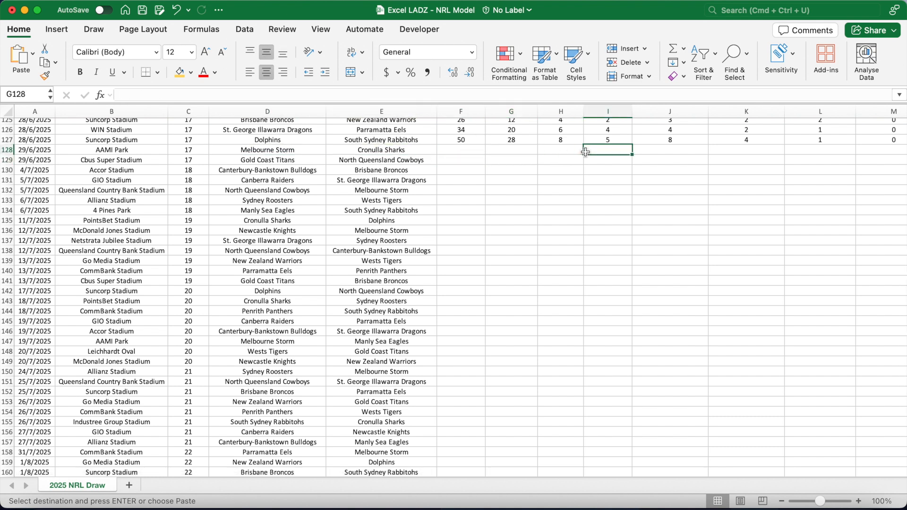
drag(479, 151, 704, 280)
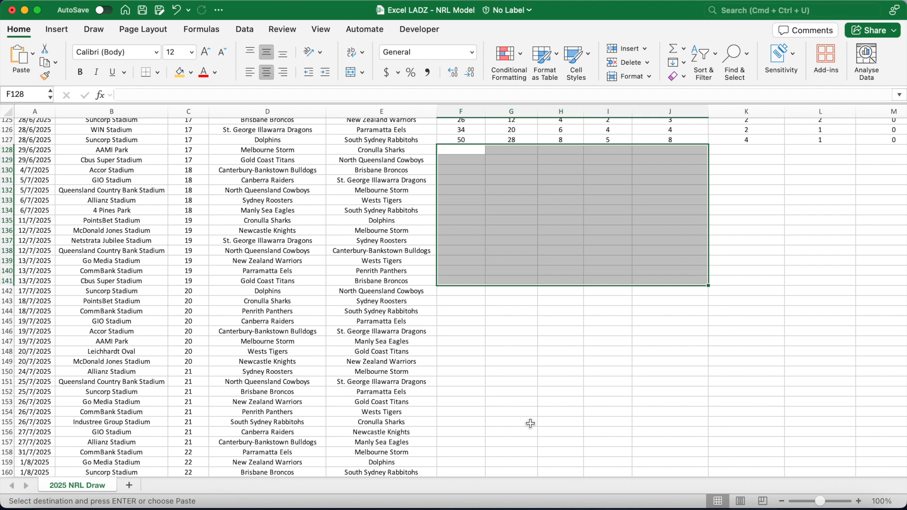
scroll(530, 423, down, 8)
scroll(530, 423, down, 10)
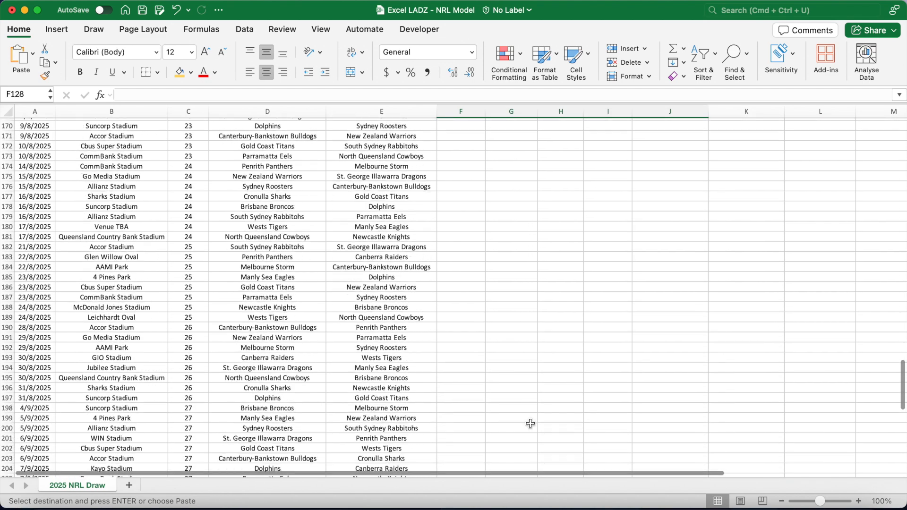
click(282, 371)
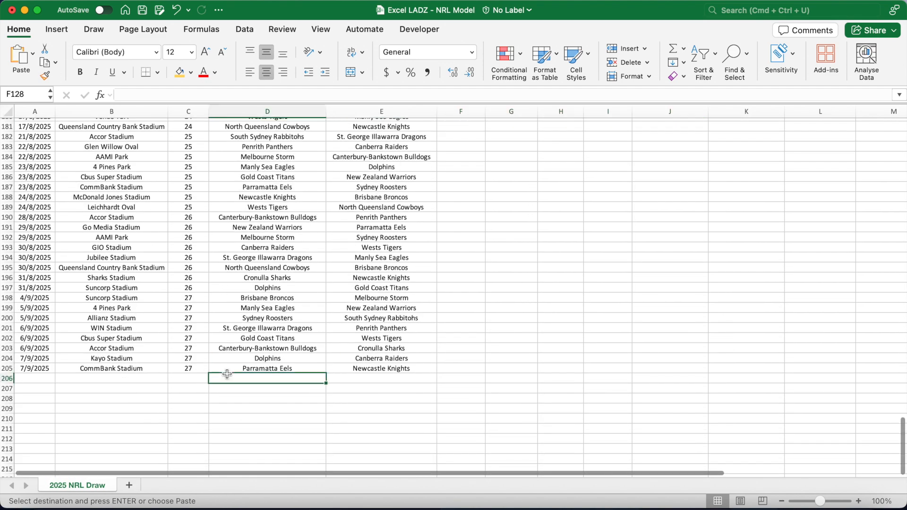
click(356, 370)
click(286, 370)
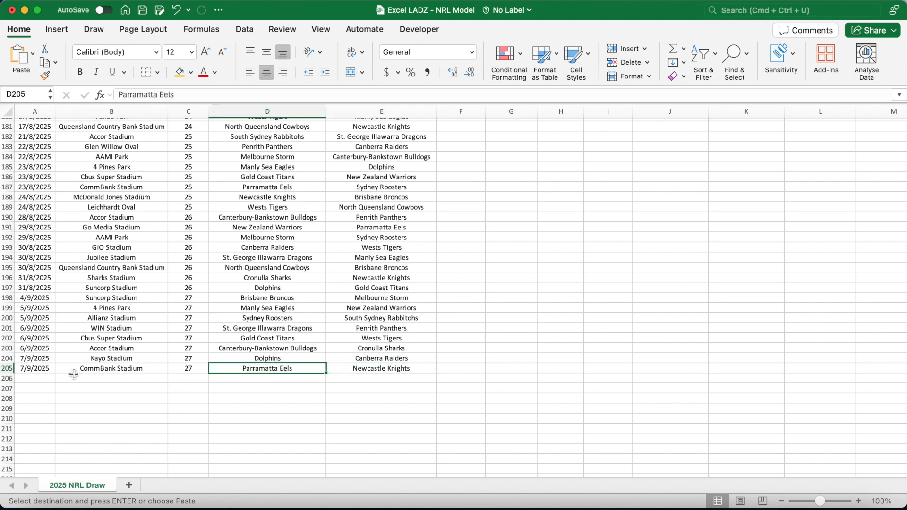
click(47, 373)
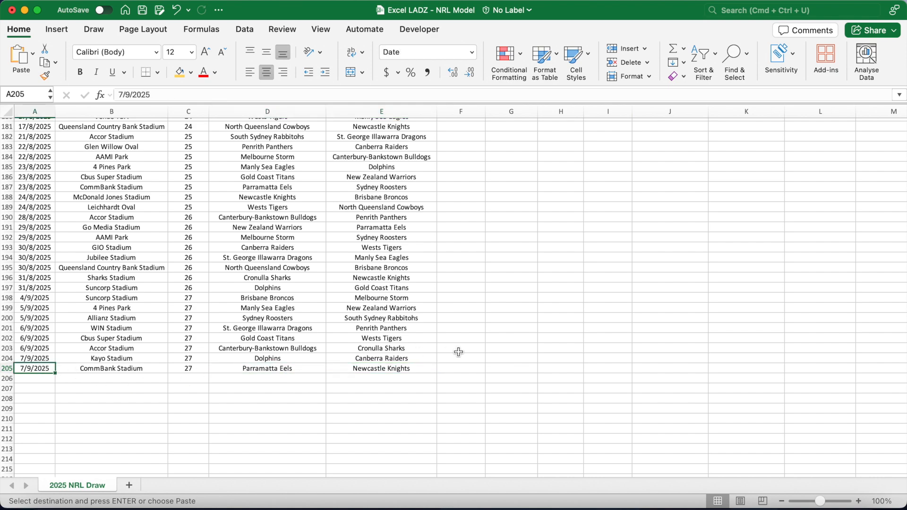
scroll(459, 352, up, 15)
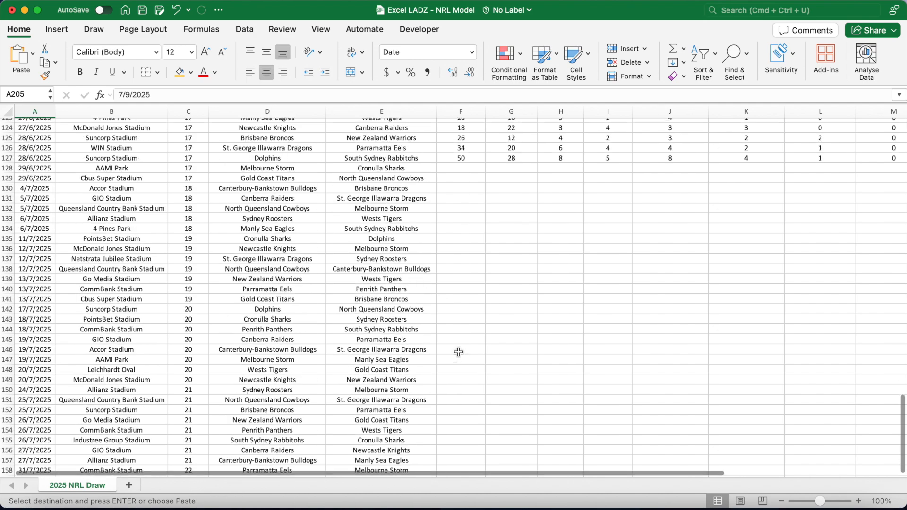
scroll(458, 352, up, 20)
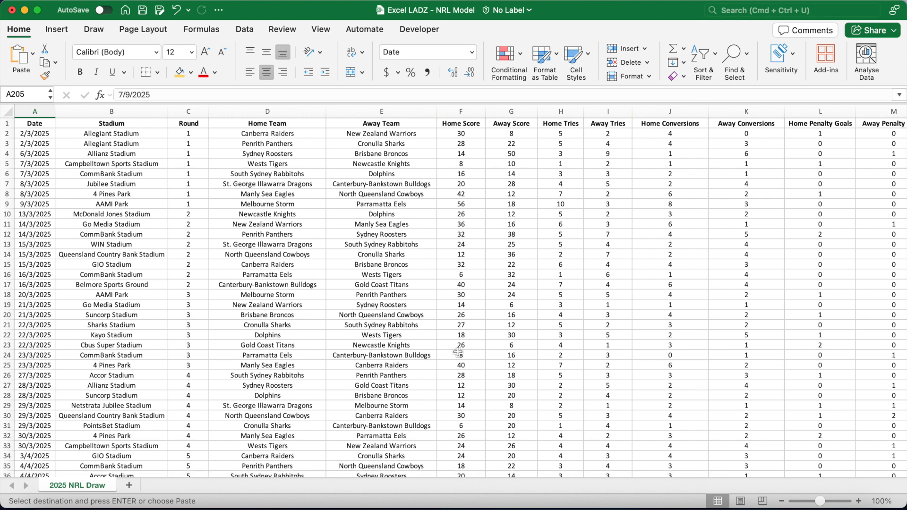
Add a new sheet named 2025 NRL Draw Adjusted.
click(129, 485)
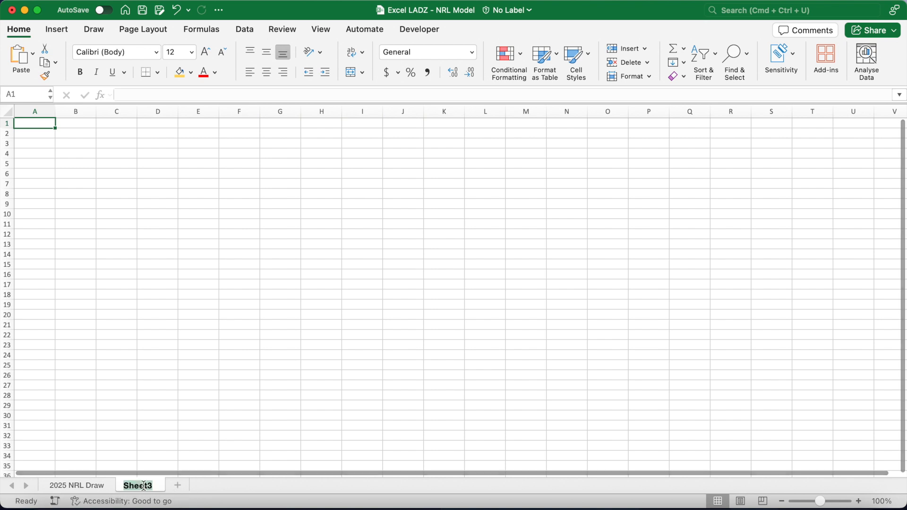
text(2025 NRL Draw Adjusted)
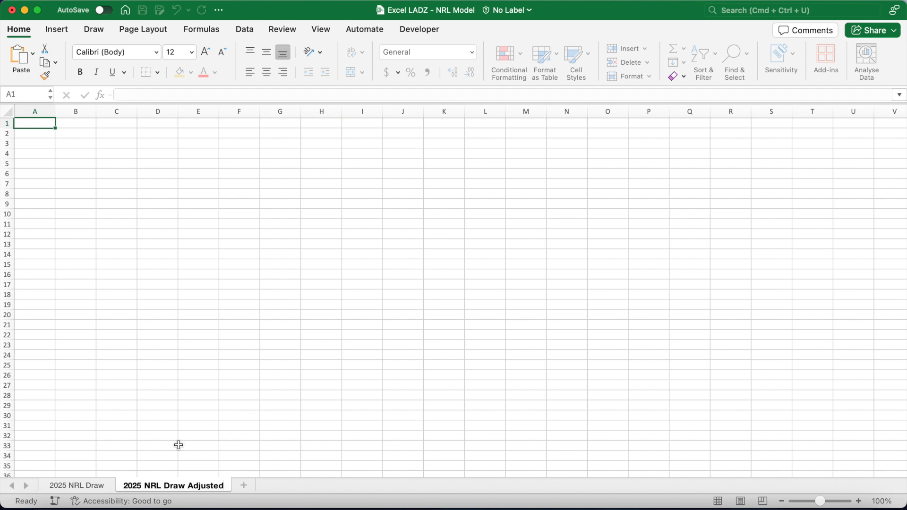
key(Return)
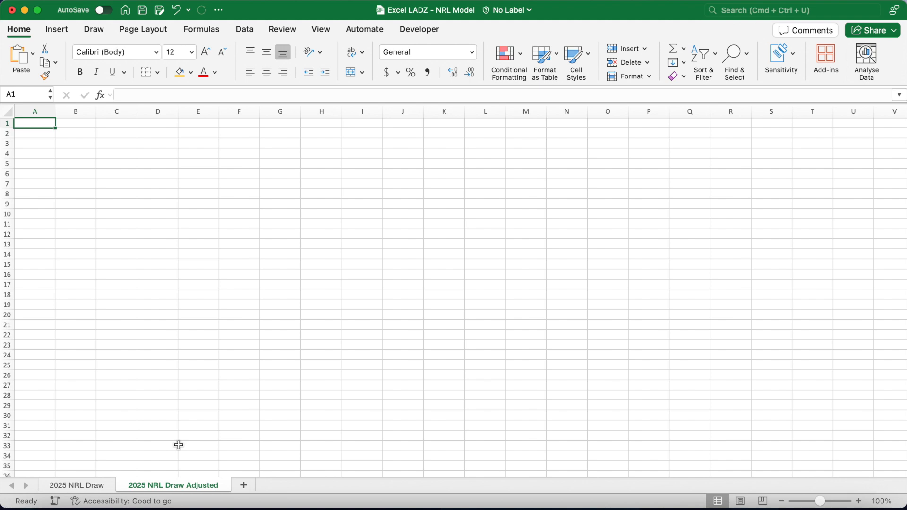
Copy the header row from 2025 NRL Draw into the adjusted sheet.
click(99, 485)
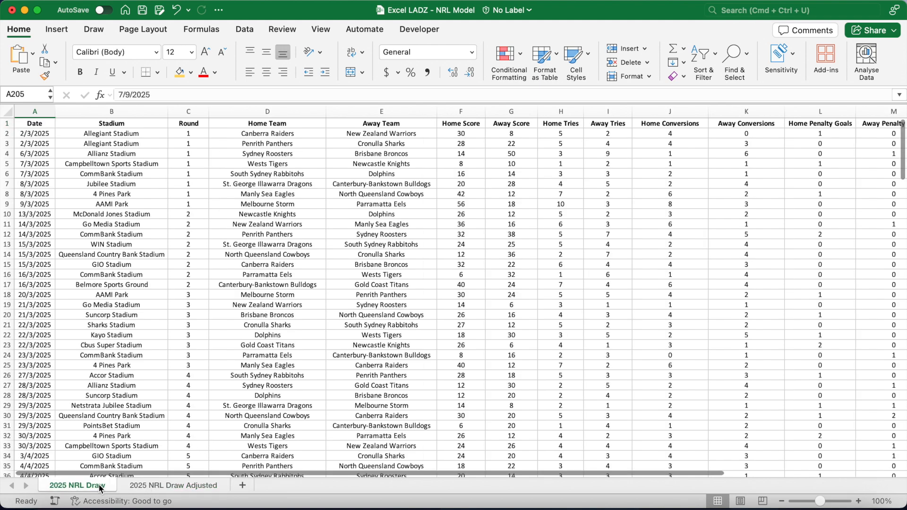
click(10, 123)
key(super+c)
click(163, 484)
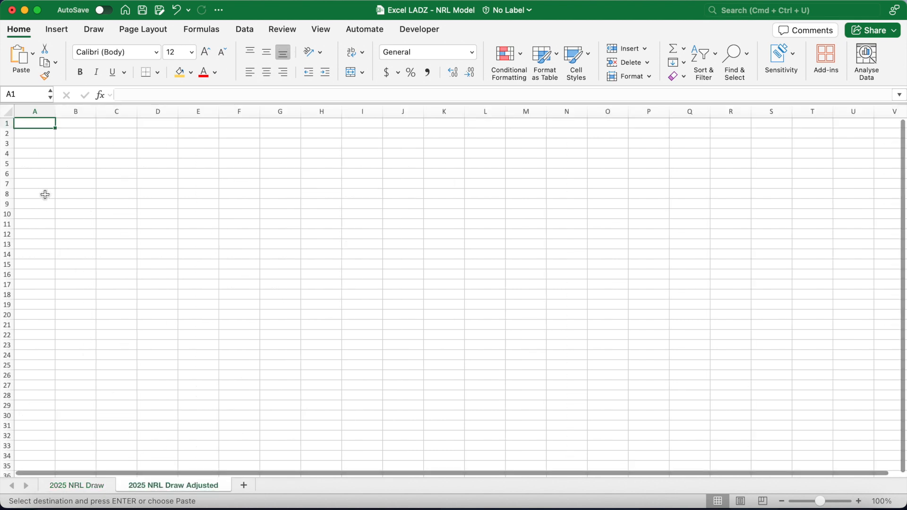
key(super+v)
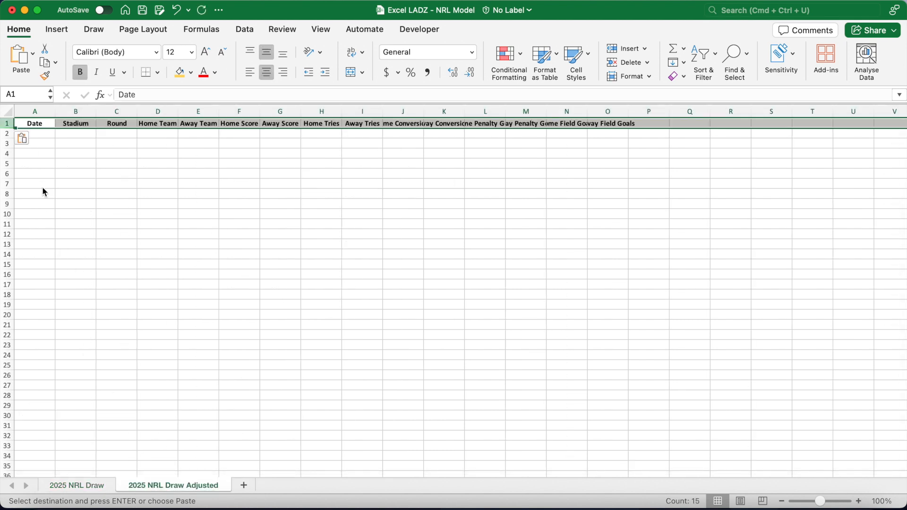
Widen the adjusted sheet's columns to fit the headers.
click(186, 146)
drag(179, 112, 366, 111)
drag(408, 111, 474, 111)
drag(516, 112, 520, 111)
drag(97, 112, 182, 112)
drag(688, 112, 731, 113)
drag(772, 112, 807, 113)
drag(847, 112, 882, 112)
scroll(879, 113, right, 5)
drag(698, 114, 733, 113)
drag(773, 114, 873, 113)
scroll(644, 196, left, 5)
scroll(645, 197, right, 1)
scroll(645, 197, left, 1)
In A2 of the adjusted sheet, enter a formula referencing A2 of 2025 NRL Draw.
click(43, 135)
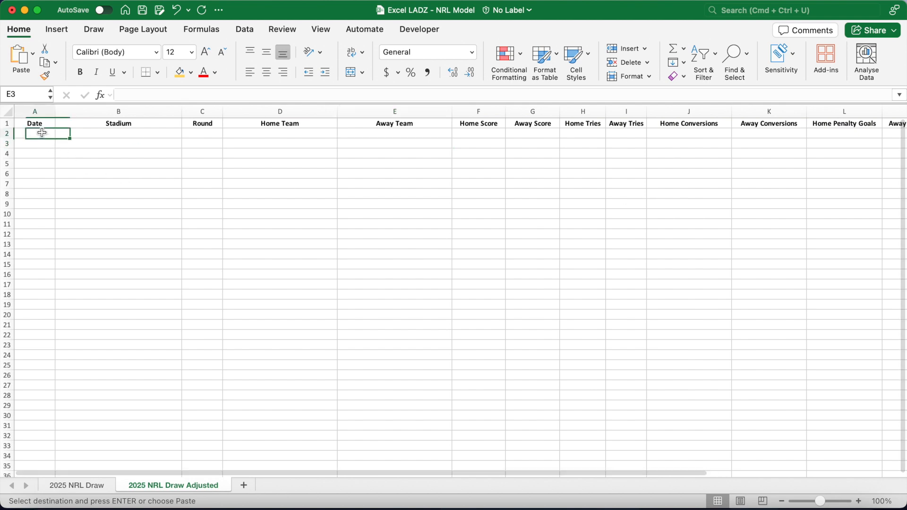
text(=)
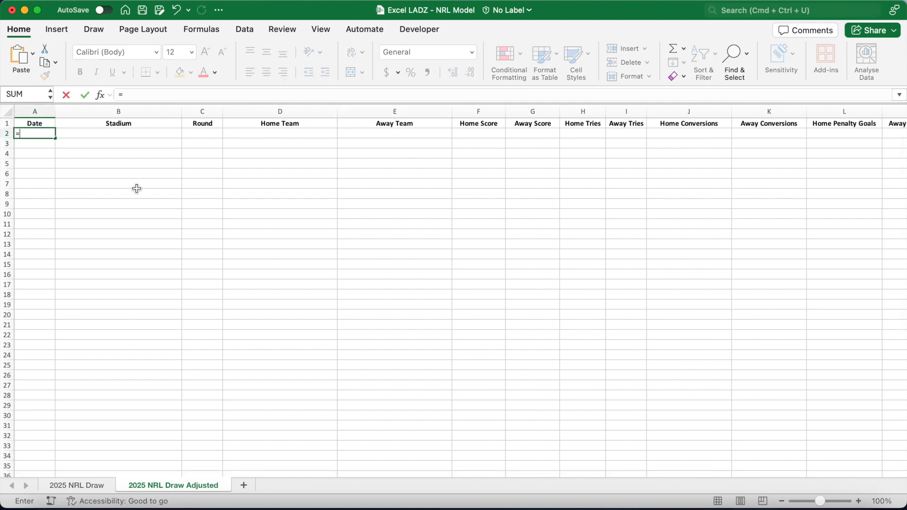
click(92, 483)
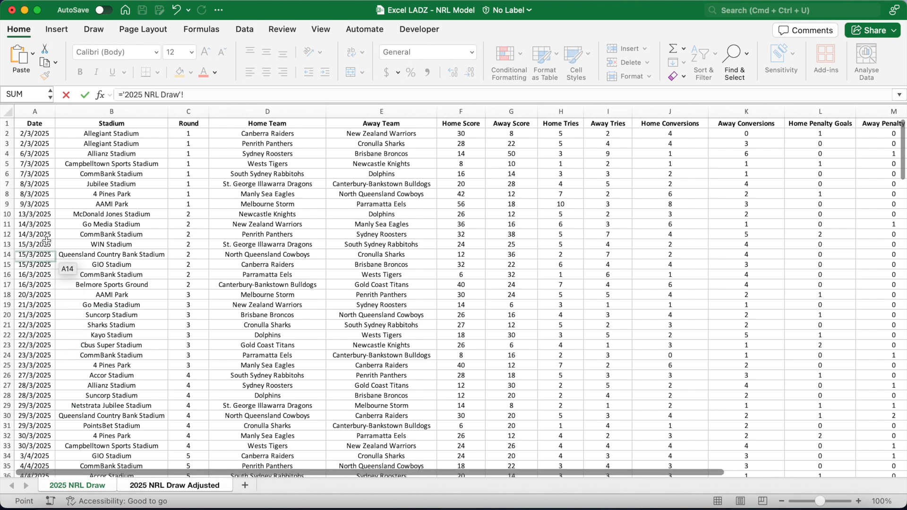
click(35, 135)
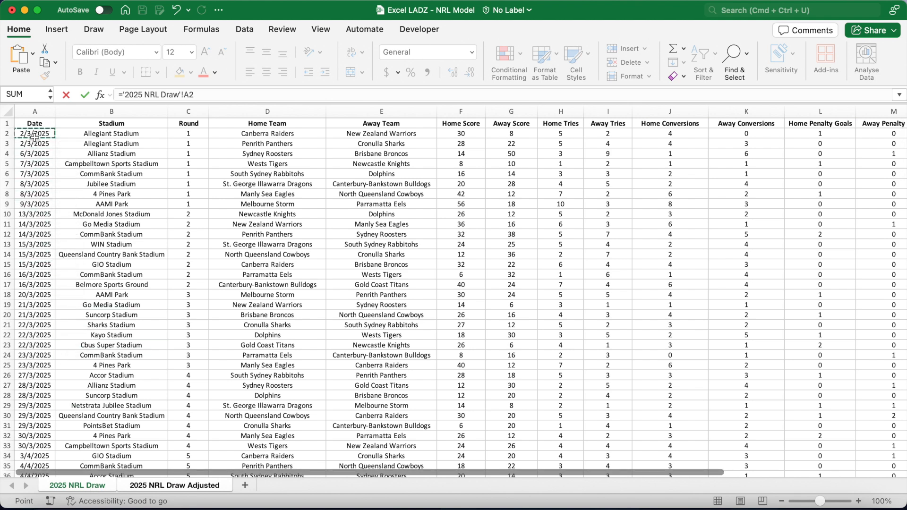
key(Return)
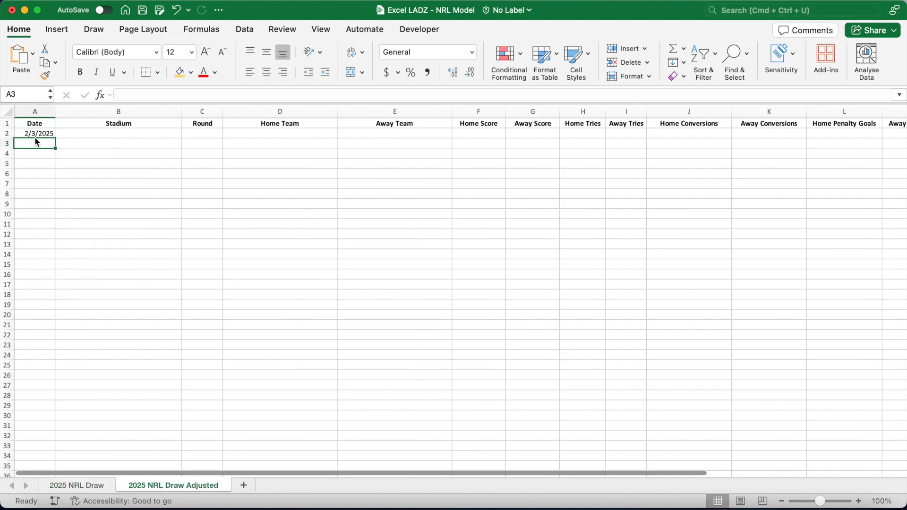
Center-align all cells of the 2025 NRL Draw Adjusted sheet horizontally and vertically.
click(7, 112)
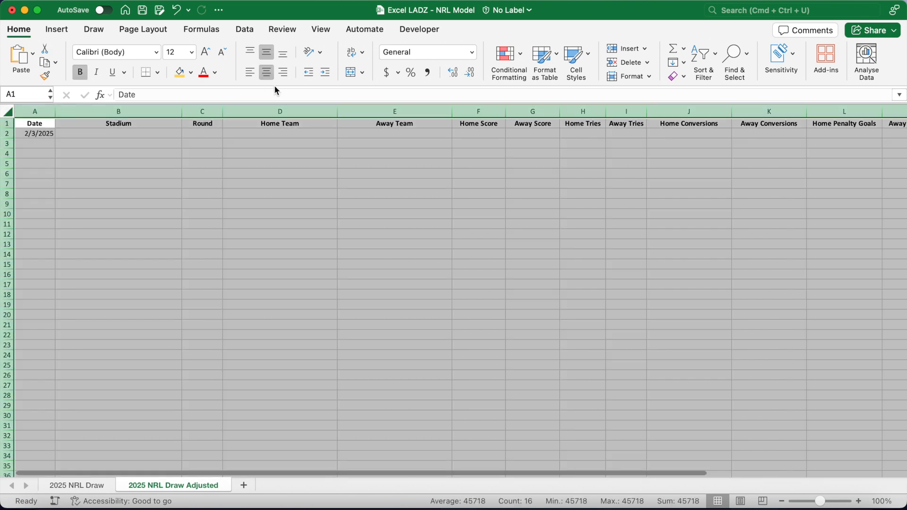
click(268, 73)
click(269, 55)
click(268, 53)
Fill the A2 reference formula across row 2 through column O.
click(42, 137)
drag(55, 139, 903, 128)
drag(779, 128, 779, 129)
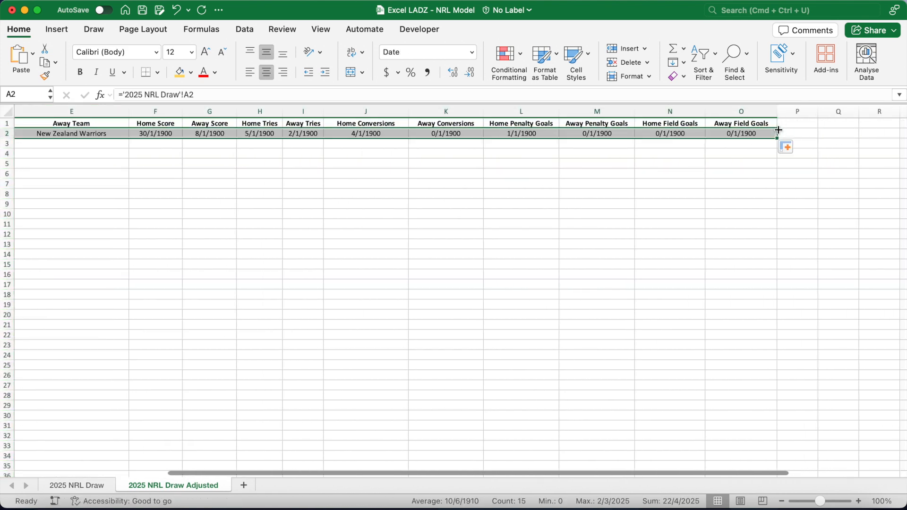
Set columns F through O to the General number format.
click(341, 192)
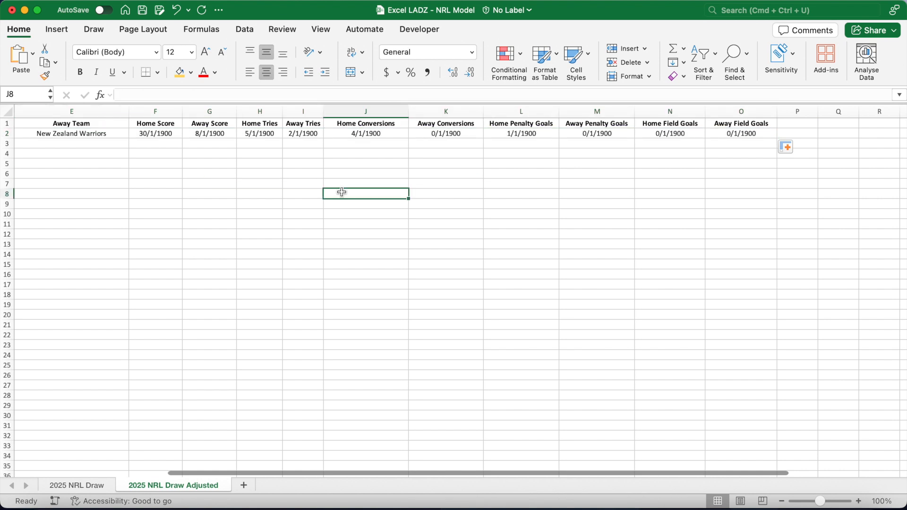
drag(155, 111, 767, 112)
click(472, 52)
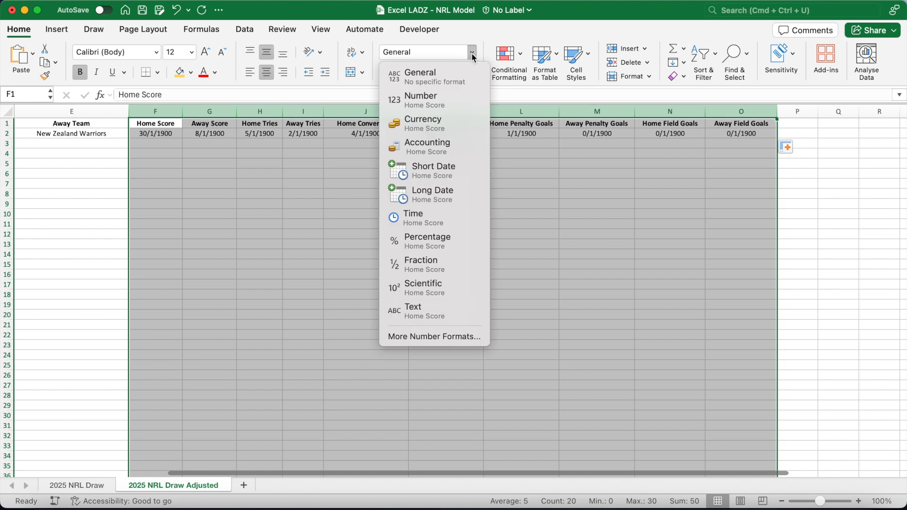
click(454, 80)
scroll(279, 212, left, 5)
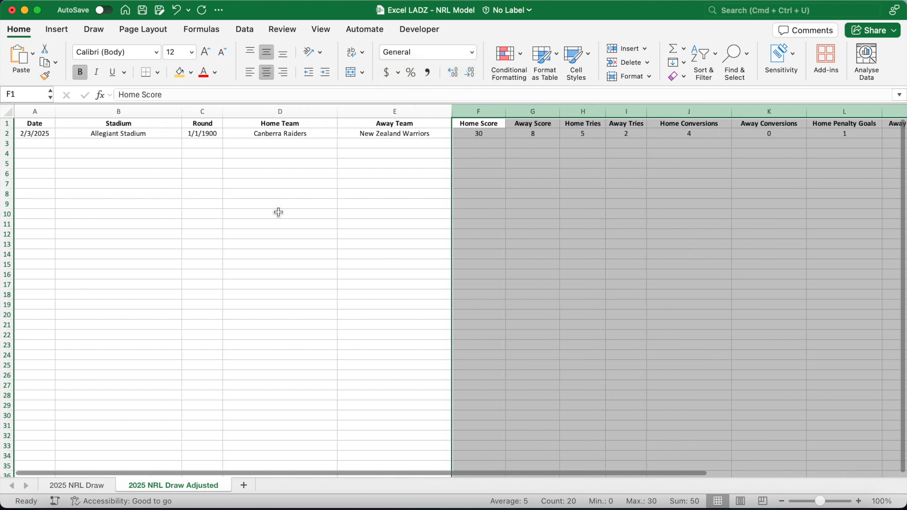
Set the Round column C to the General number format.
click(204, 112)
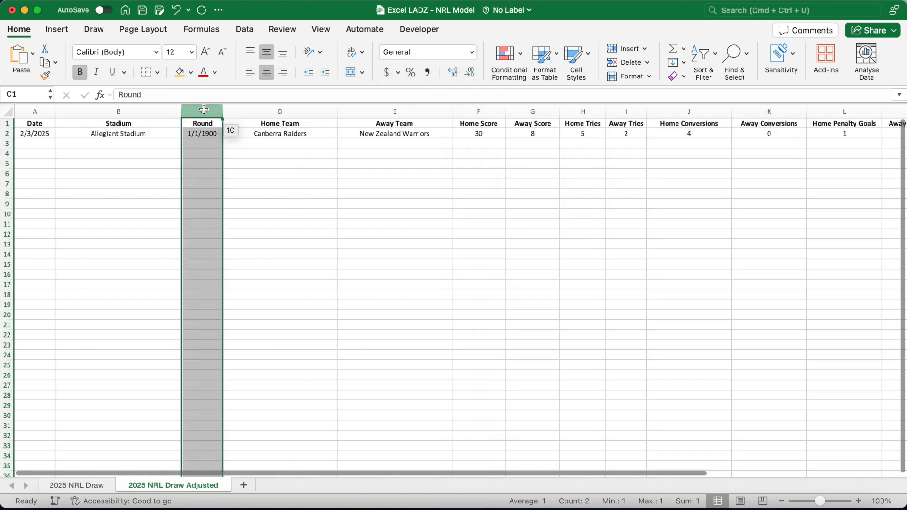
click(471, 52)
click(461, 82)
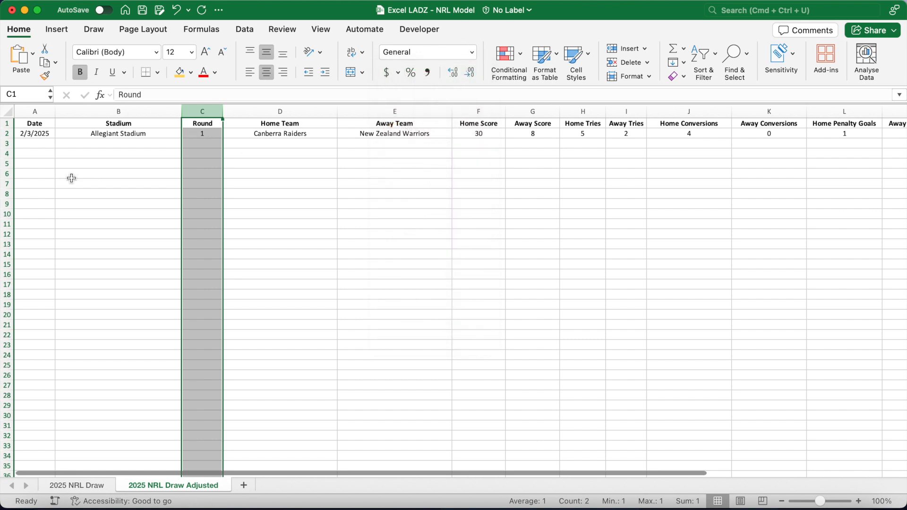
Fill the row 2 formulas from A2:O2 down to row 205.
click(40, 134)
drag(40, 135, 855, 191)
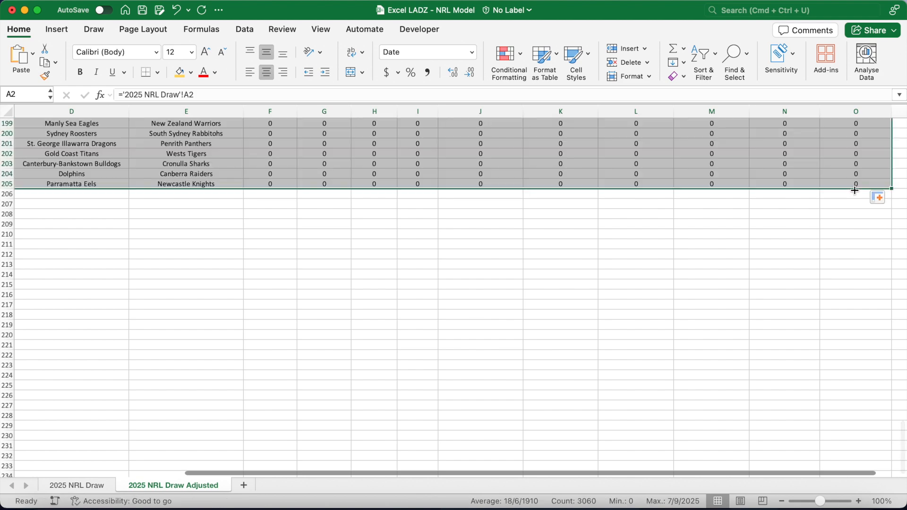
click(235, 184)
Browse the filled rows and columns to check the linked match data against the source.
scroll(348, 182, up, 10)
key(Right)
key(Right)
key(Right)
key(Right)
key(Right)
key(Right)
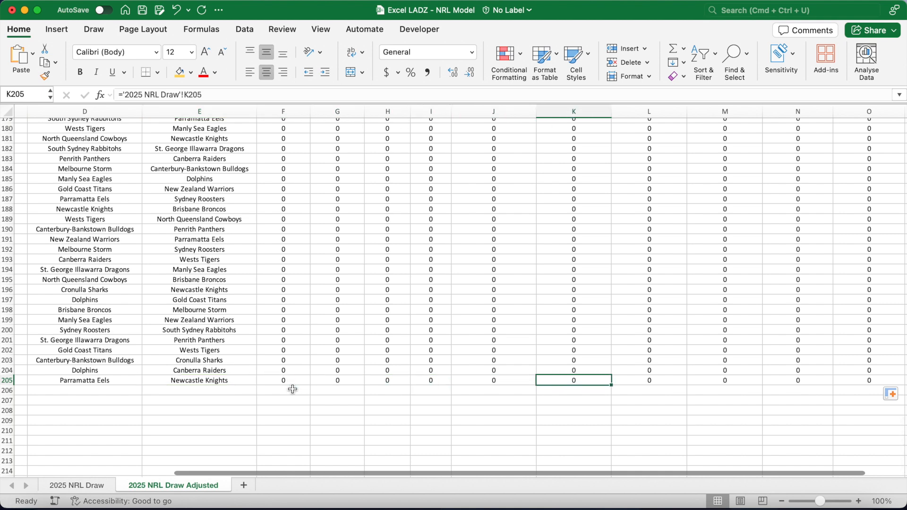
key(Left)
key(Left)
key(Left)
key(Left)
key(Left)
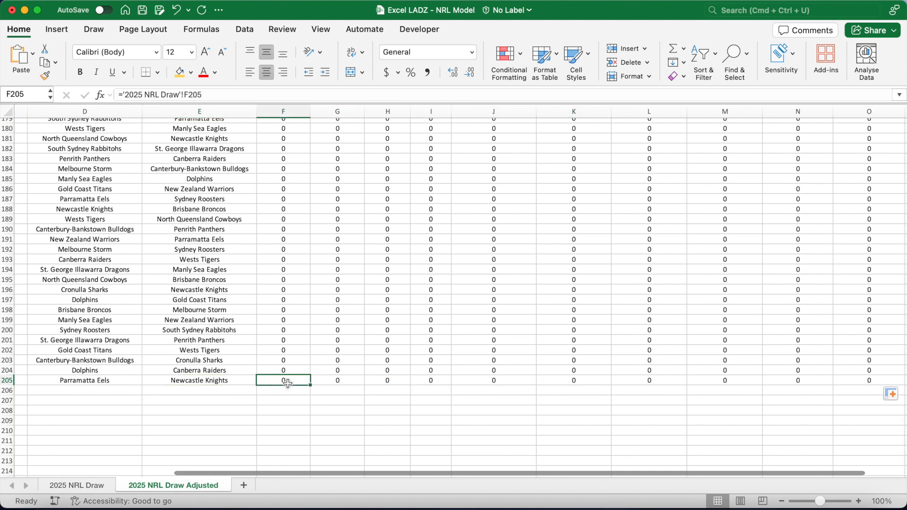
key(ctrl+shift+Up)
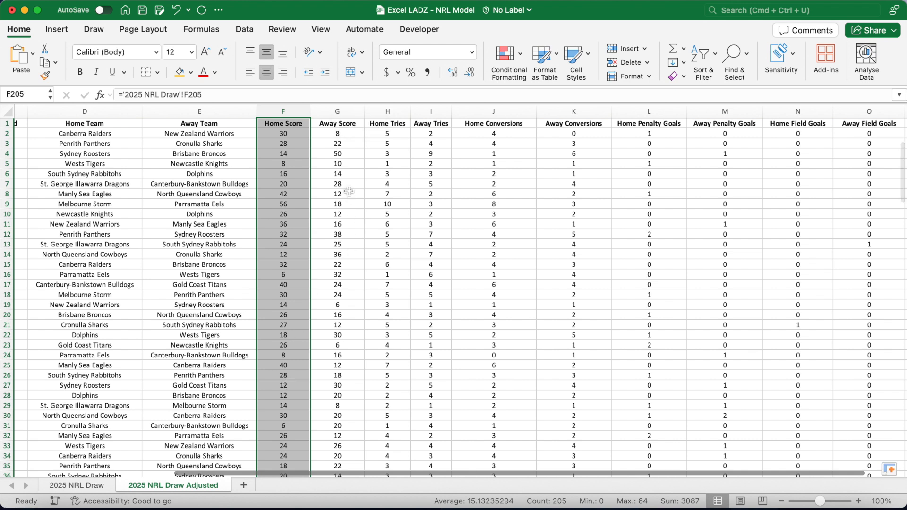
click(304, 202)
click(336, 204)
click(113, 205)
click(181, 205)
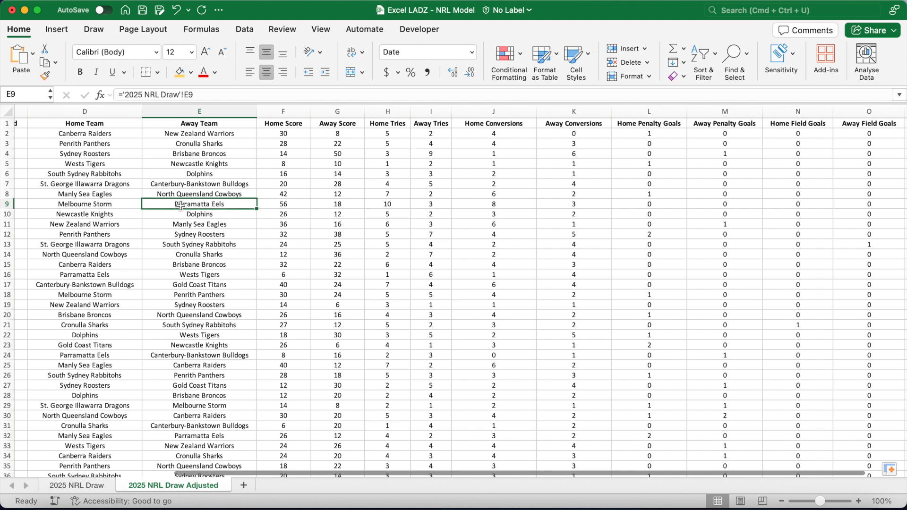
click(387, 205)
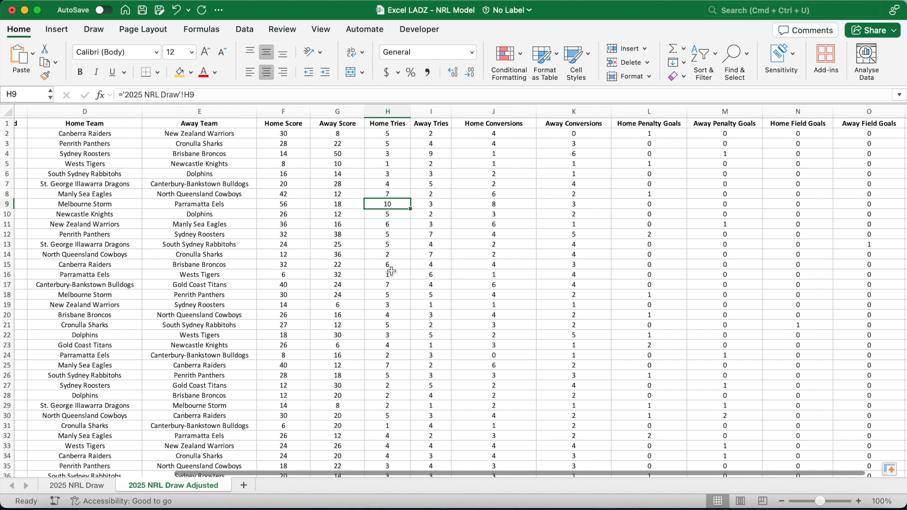
click(439, 206)
click(399, 205)
In H2, enter =IF('2025 NRL Draw'!H2-'2025 NRL Draw'!I2>4,'2025 NRL Draw'!I2+4,'2025 NRL Draw'!H2) and fill it down the column.
click(392, 134)
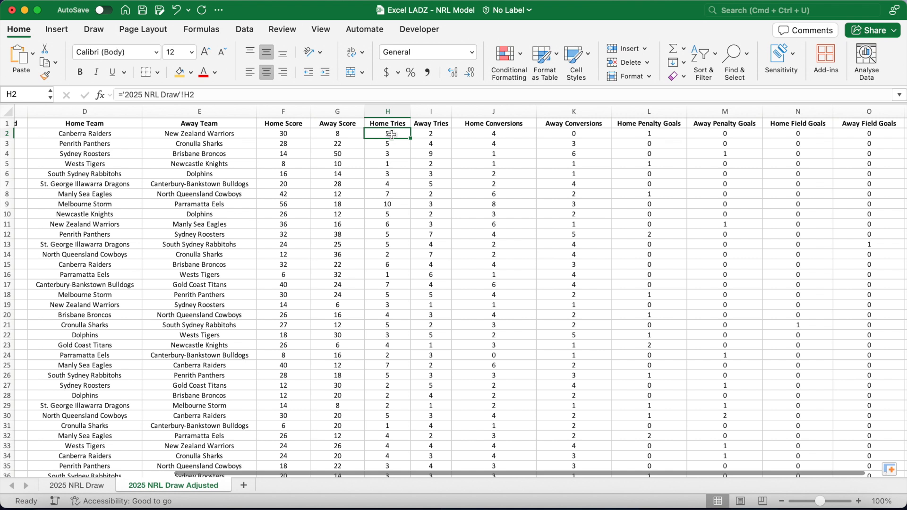
click(129, 96)
text(F()
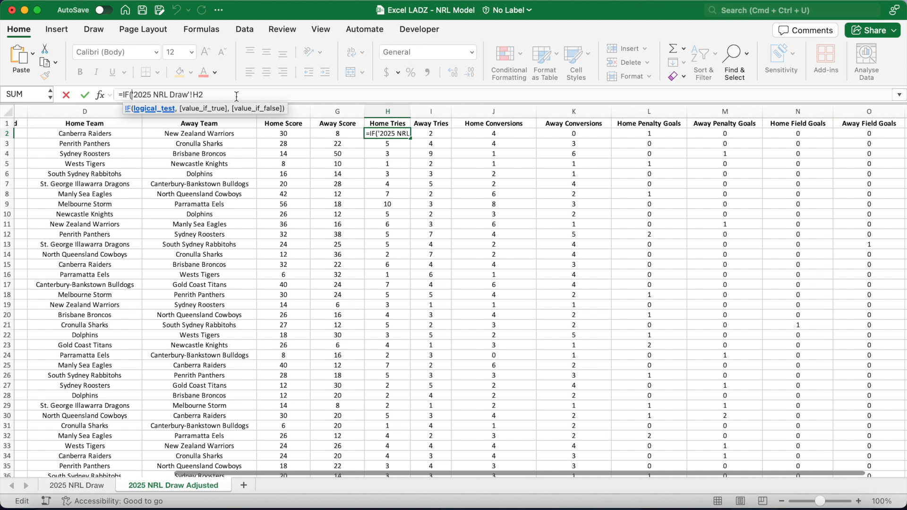
drag(203, 95, 133, 96)
key(super+c)
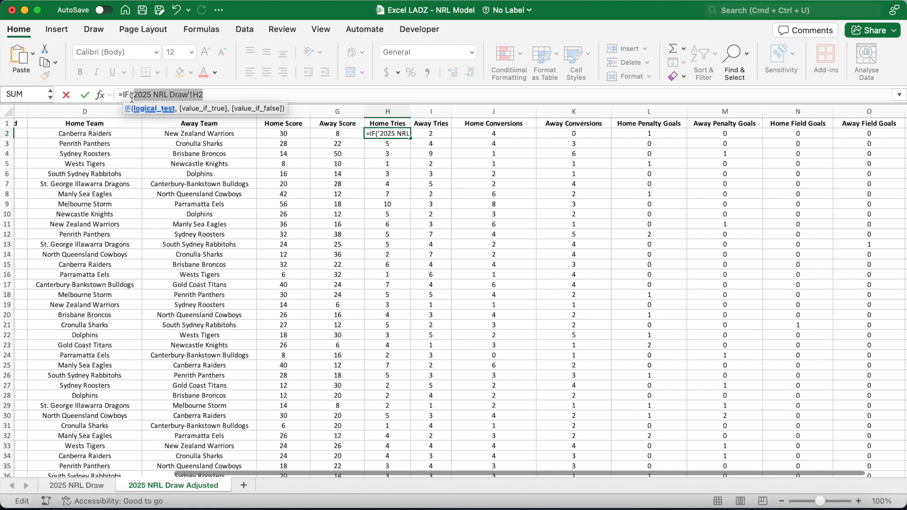
click(213, 96)
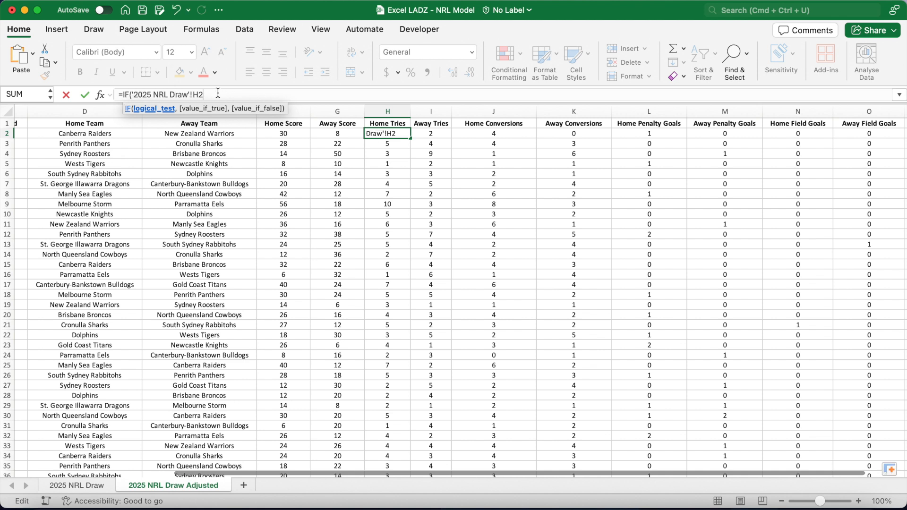
text(-'2025 NRL Draw'!I2)
text(I)
key(Right)
text(>4,)
key(super+v)
click(352, 94)
key(BackSpace)
text(I)
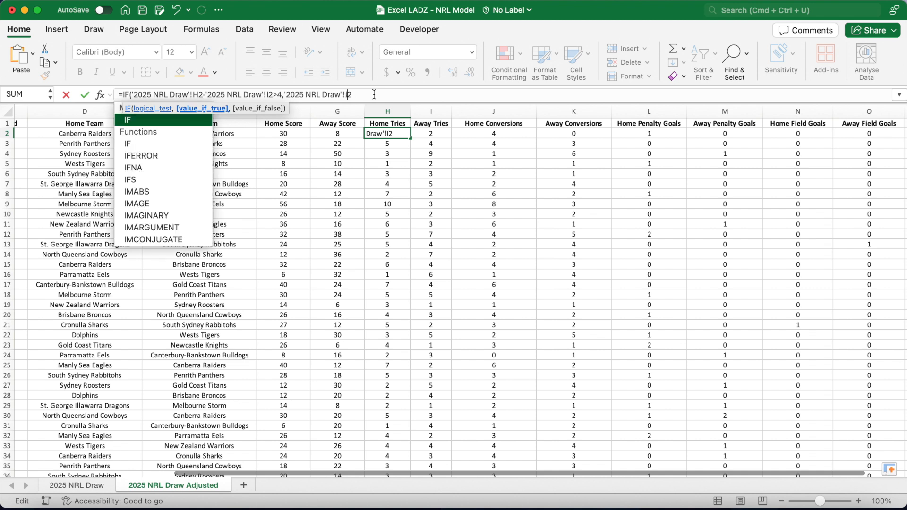
key(Right)
text(+4,)
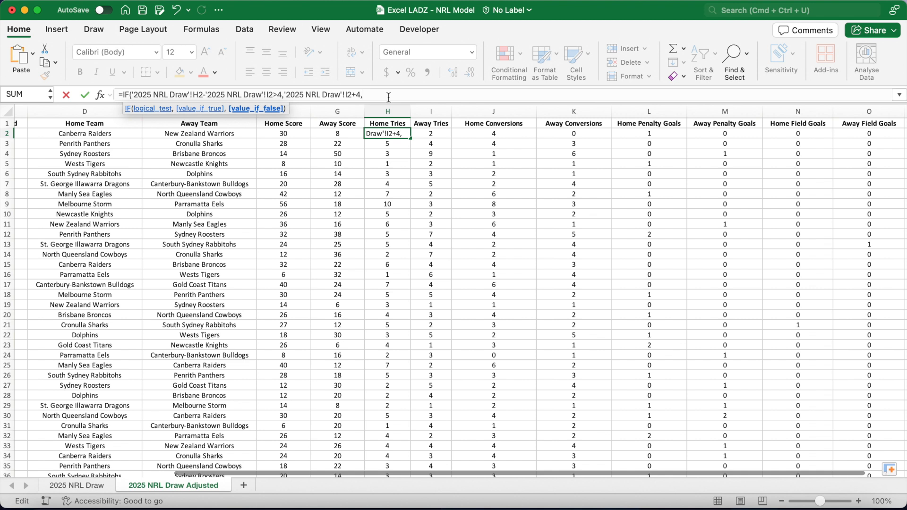
key(super+v)
text())
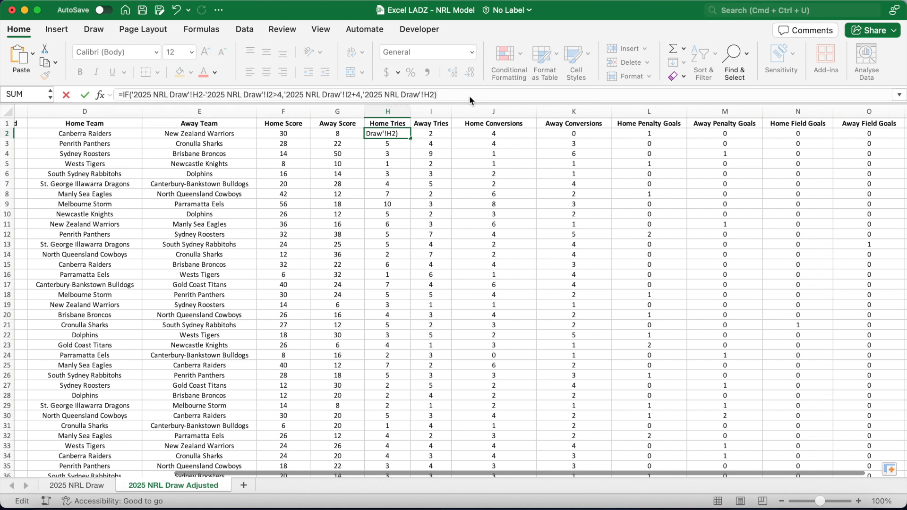
key(Return)
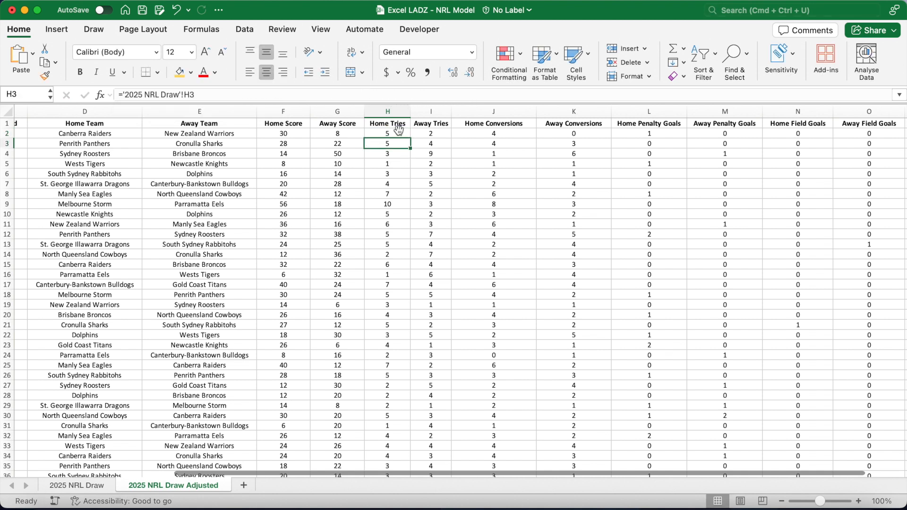
double_click(411, 138)
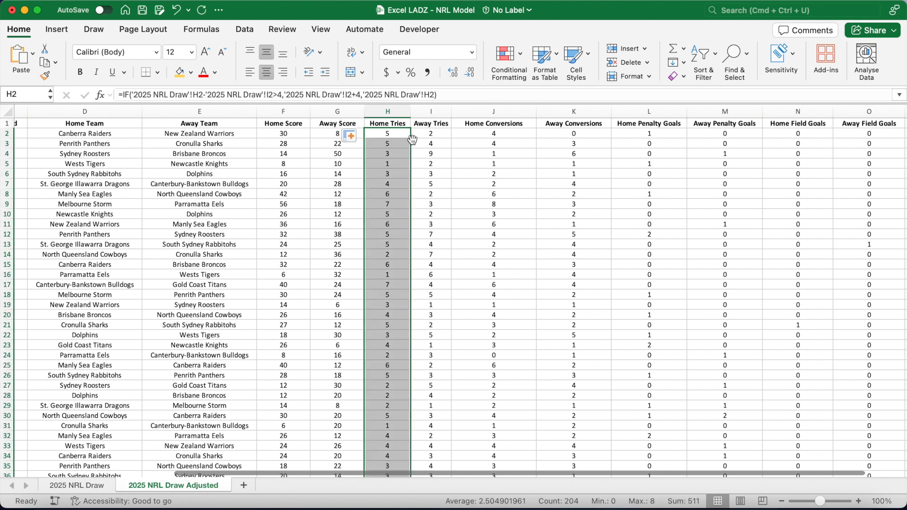
In I2, enter =IF('2025 NRL Draw'!I2-'2025 NRL Draw'!H2>4,'2025 NRL Draw'!H2+4,'2025 NRL Draw'!I2) and fill it down the column.
click(424, 135)
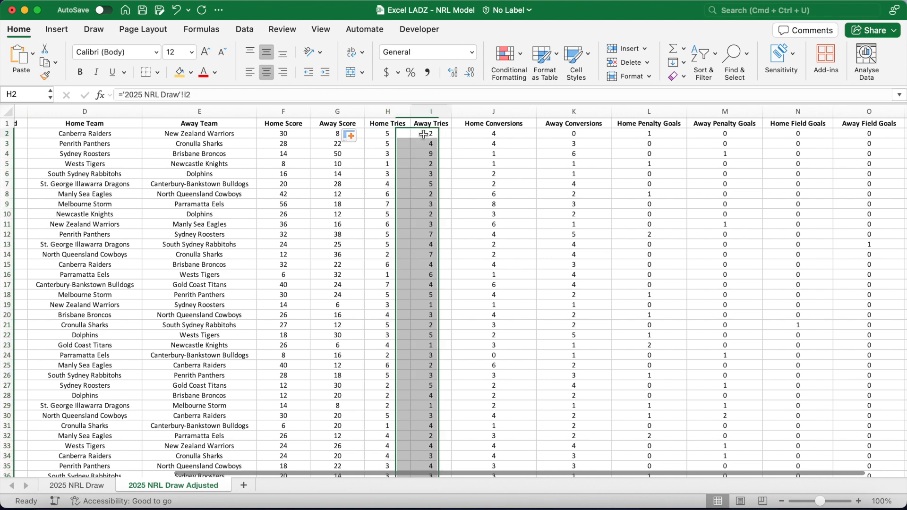
click(122, 95)
text(IF()
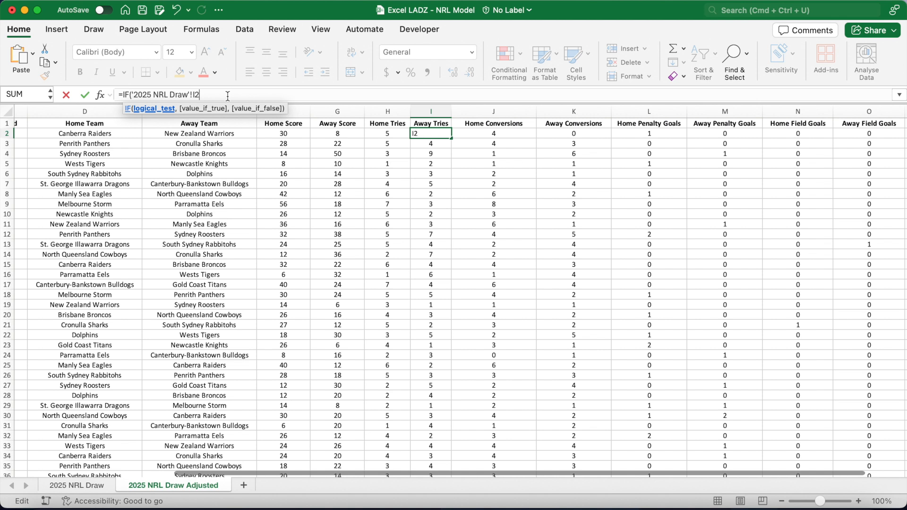
key(super+v)
text(>4)
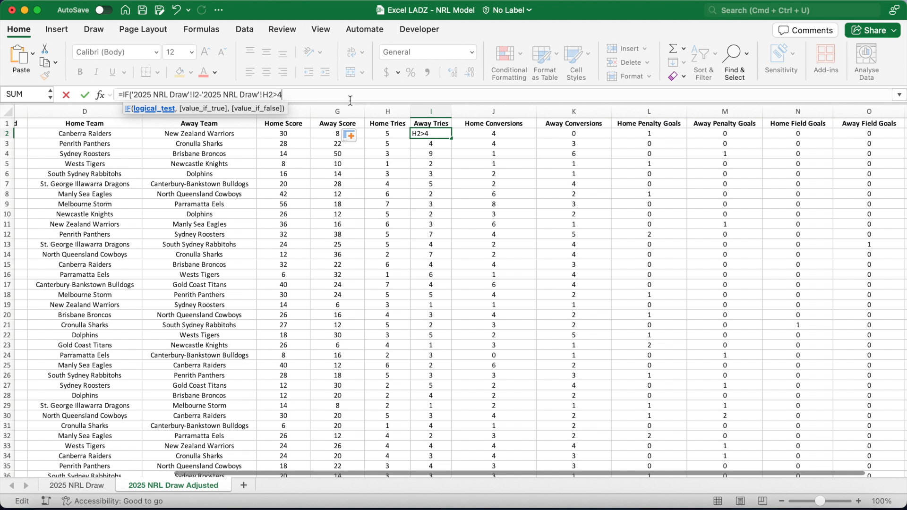
text(,)
key(super+v)
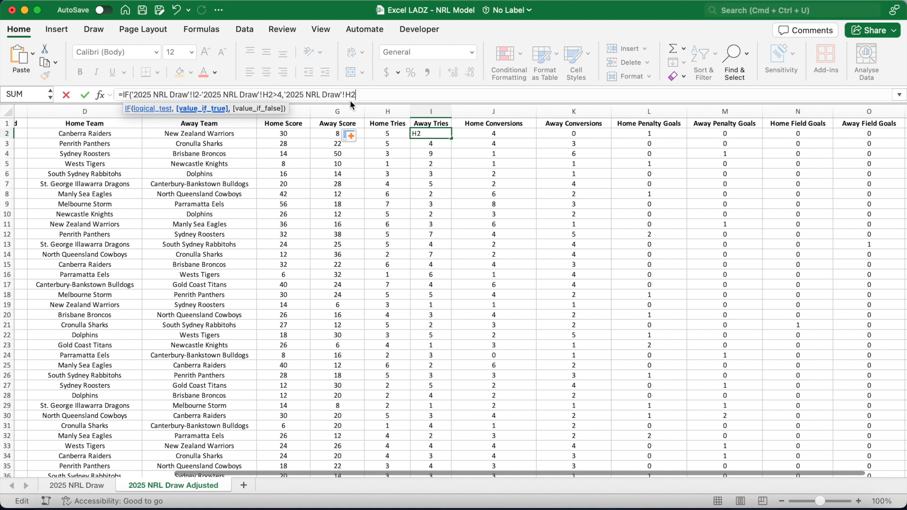
text(+4,)
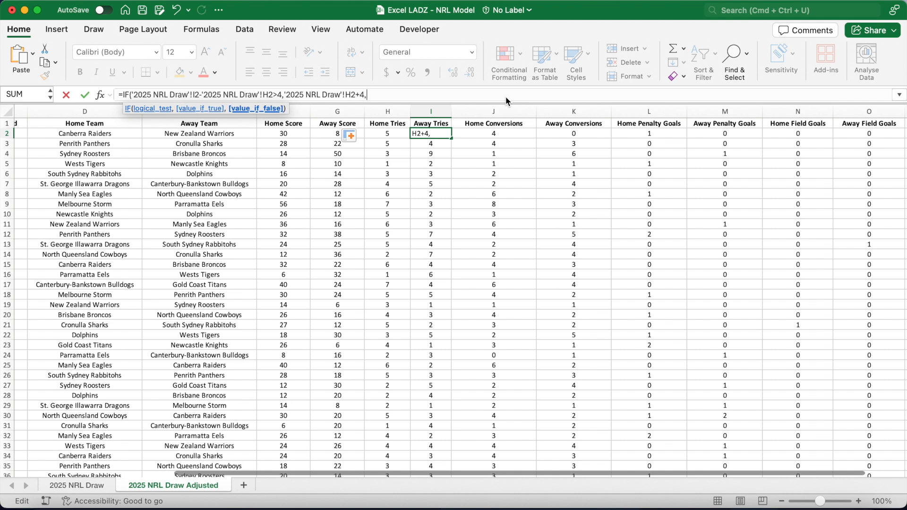
key(super+v)
click(433, 95)
key(BackSpace)
text(I)
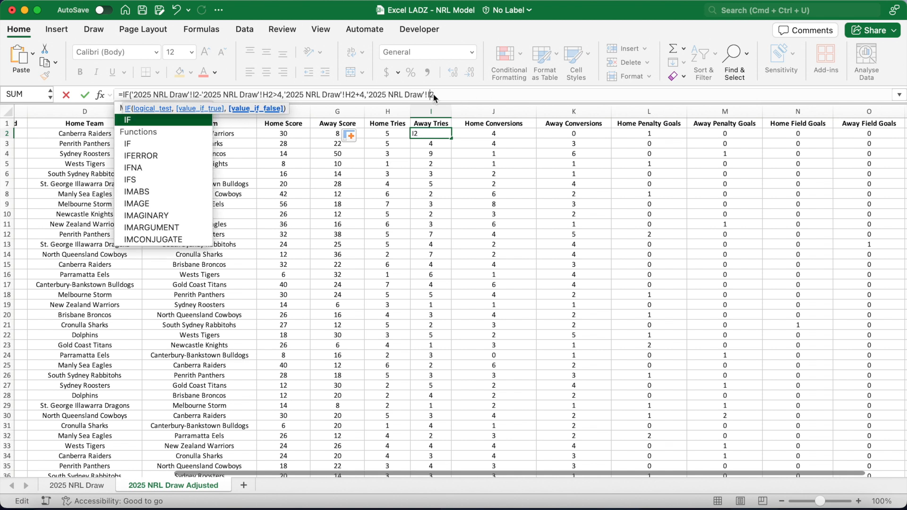
text())
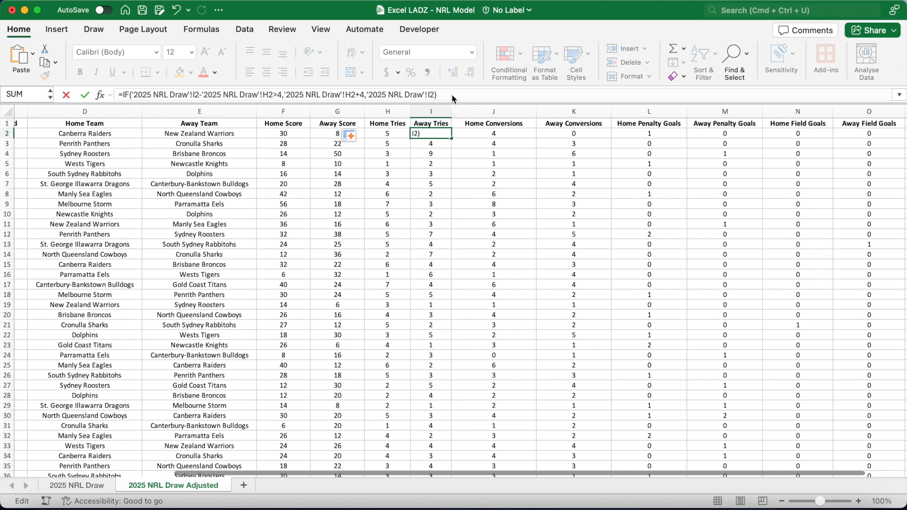
key(Return)
click(444, 134)
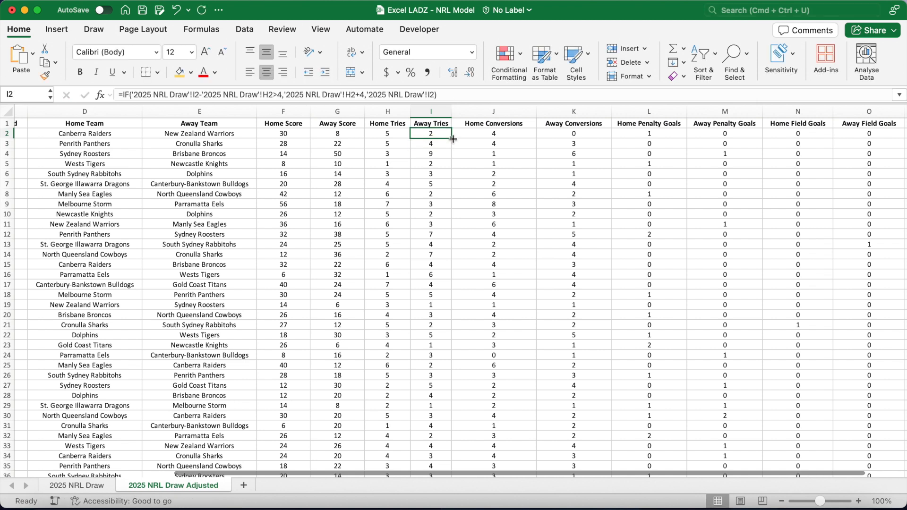
double_click(453, 139)
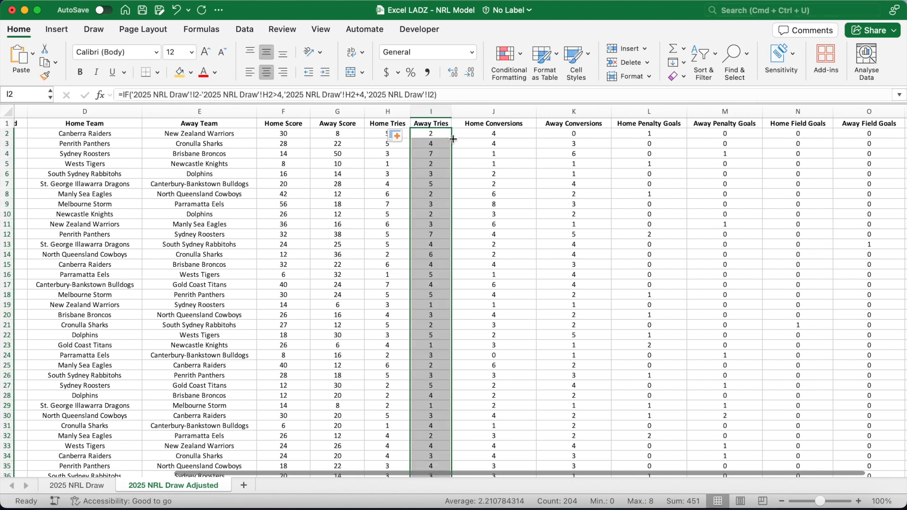
Add a new worksheet and name it NRL Ladder.
click(474, 155)
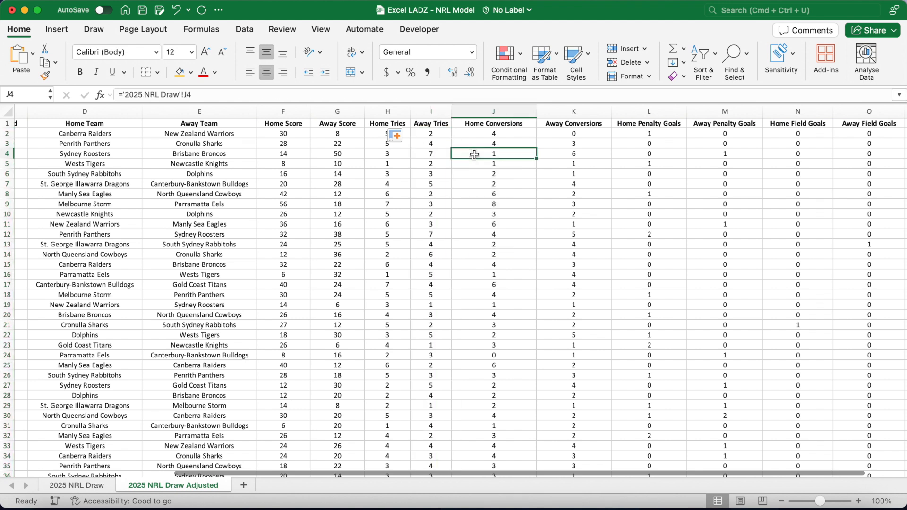
click(244, 486)
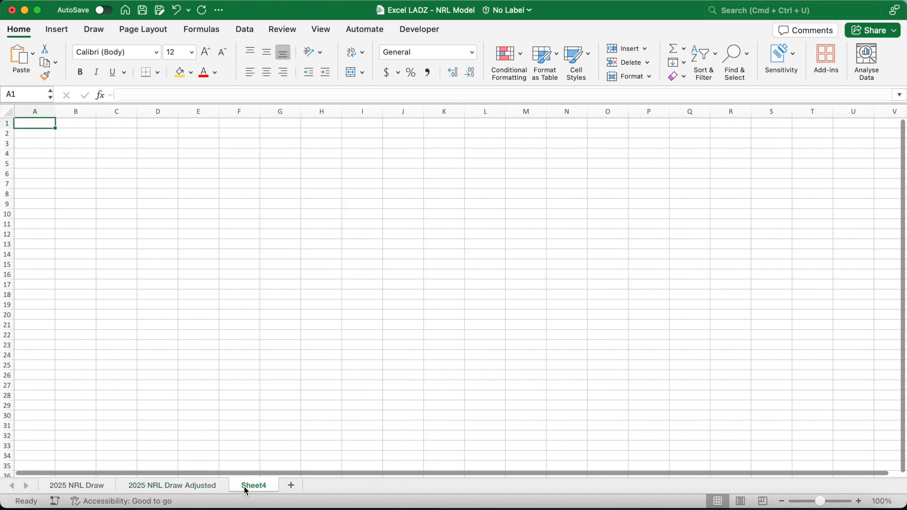
double_click(258, 486)
text(NR)
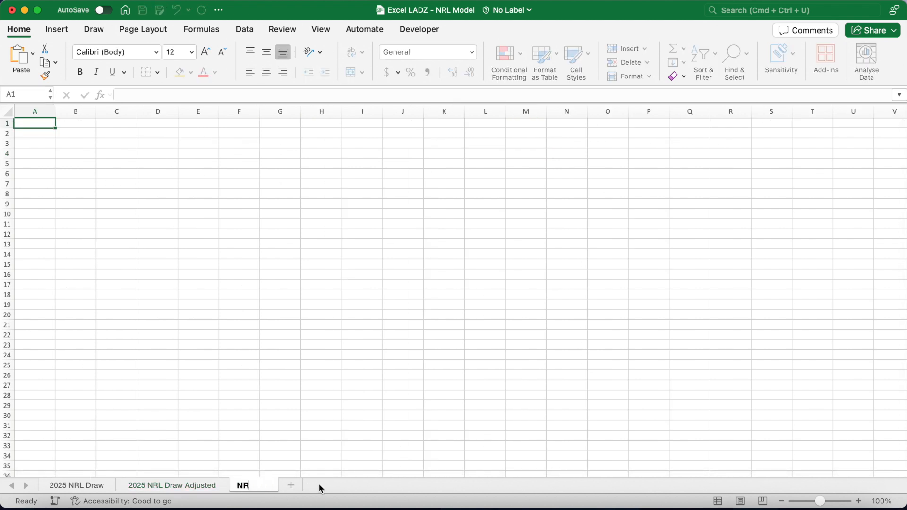
text(L Ladder)
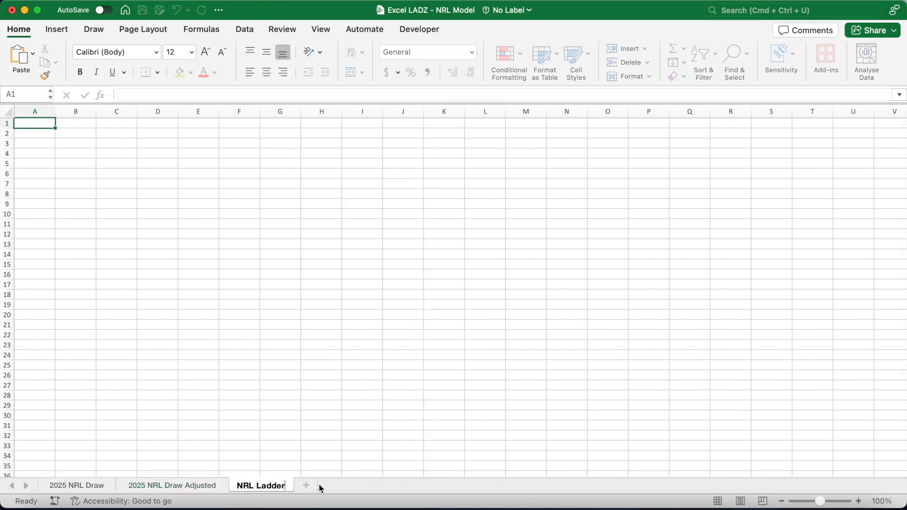
key(Return)
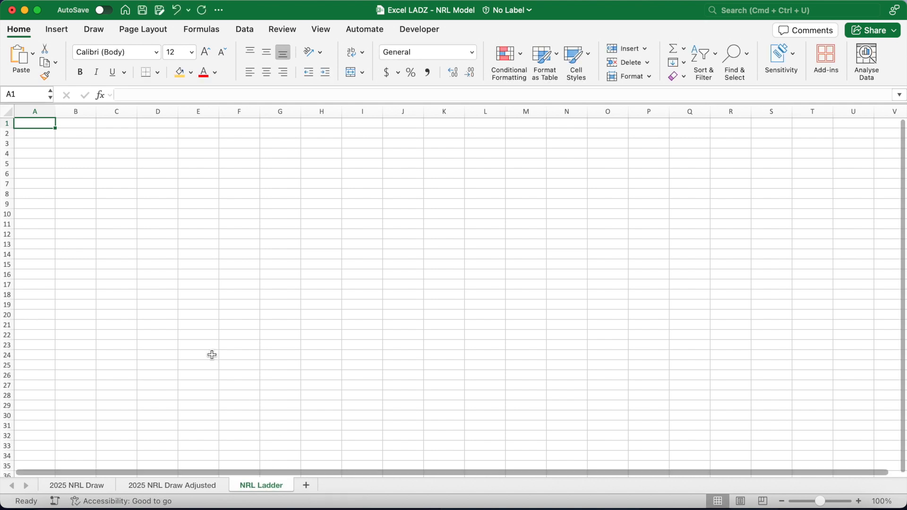
In row 50 from C50, enter the ladder headers Team, Played, Points, Wins, Drawn, Lost, Byes, For, Against, Pts Diff., Home, Away, P%.
drag(73, 132, 508, 239)
click(83, 136)
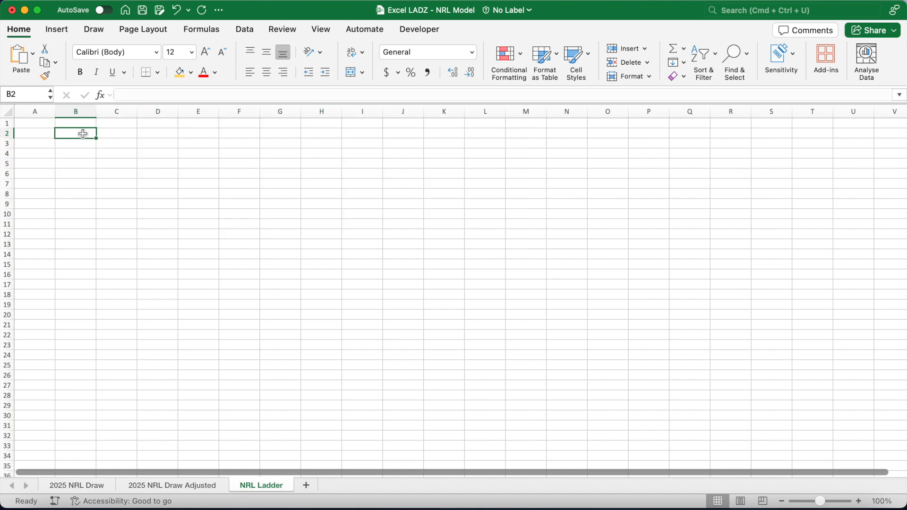
scroll(120, 276, down, 10)
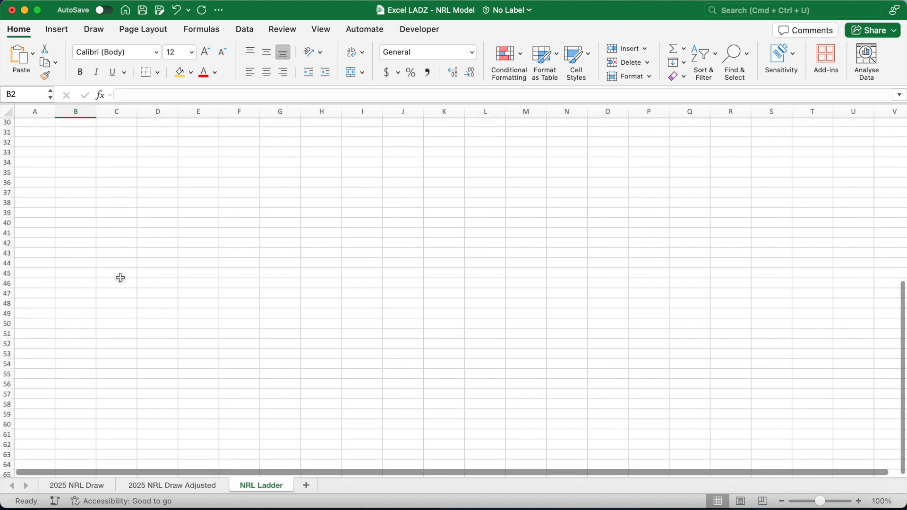
click(116, 322)
text(Team)
key(Tab)
text(Played)
key(Tab)
text(Points)
key(Tab)
text(Wins)
key(Tab)
text(Drawn)
key(Tab)
text(Lost	Byes)
key(Tab)
text(For)
key(Tab)
text(Against)
key(Tab)
text(Pts Diff.)
key(Tab)
text(Home)
key(Tab)
text(Away)
key(Tab)
text(P%)
key(Return)
Bold the header row 50 and centre-align all cells on the sheet.
click(7, 323)
key(super+b)
click(8, 112)
click(267, 52)
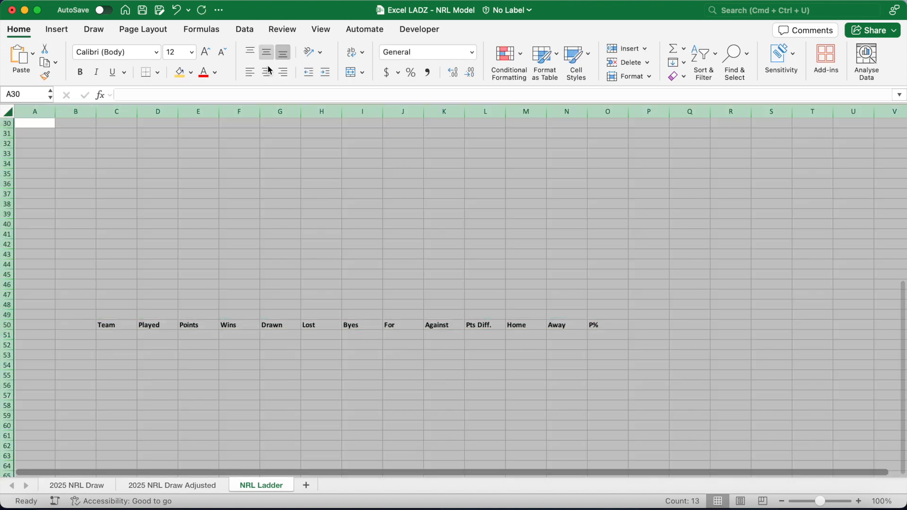
click(266, 72)
Widen column C and in C51 enter =UNIQUE('2025 NRL Draw'!D2:D205) to list every team.
click(129, 321)
drag(137, 111, 216, 111)
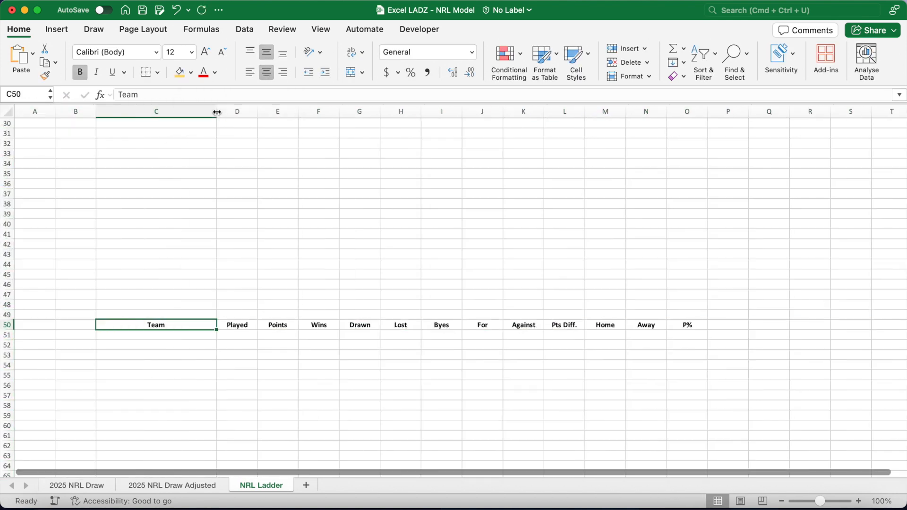
click(193, 336)
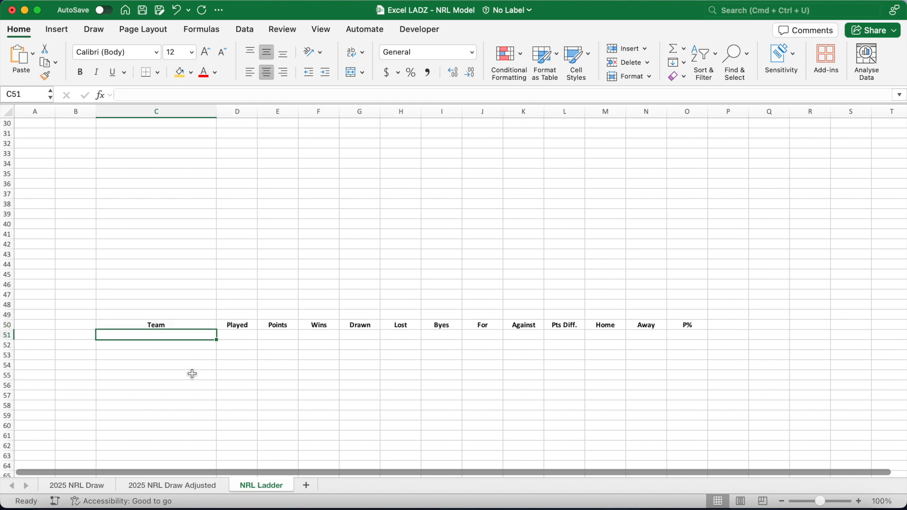
text(=UNIQU)
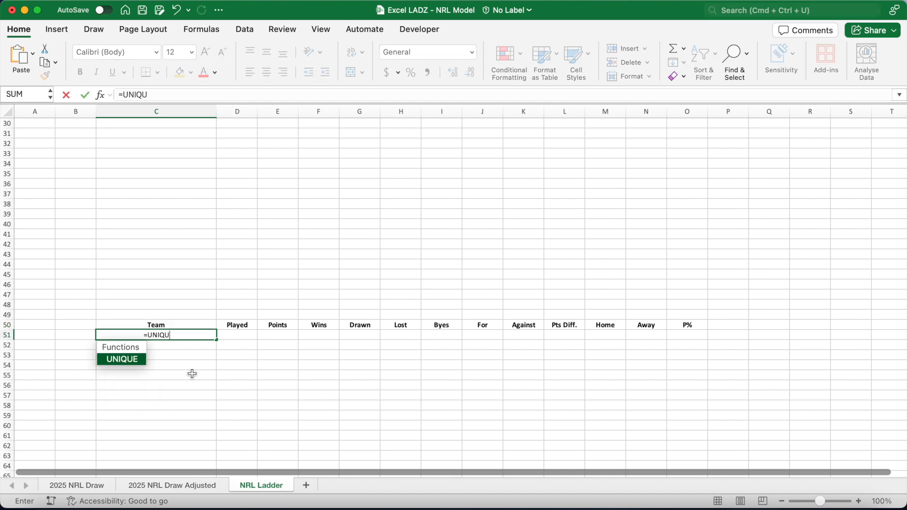
key(Tab)
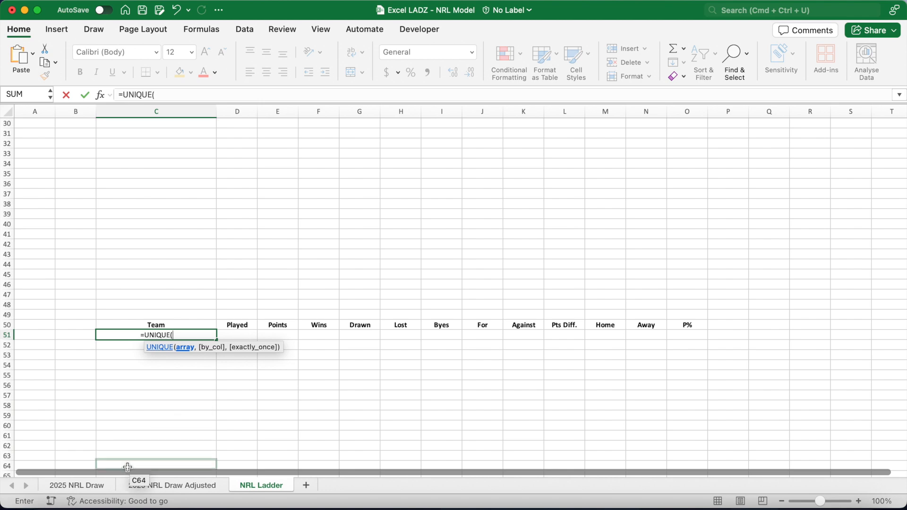
click(108, 486)
click(246, 132)
text(:D)
text(205)
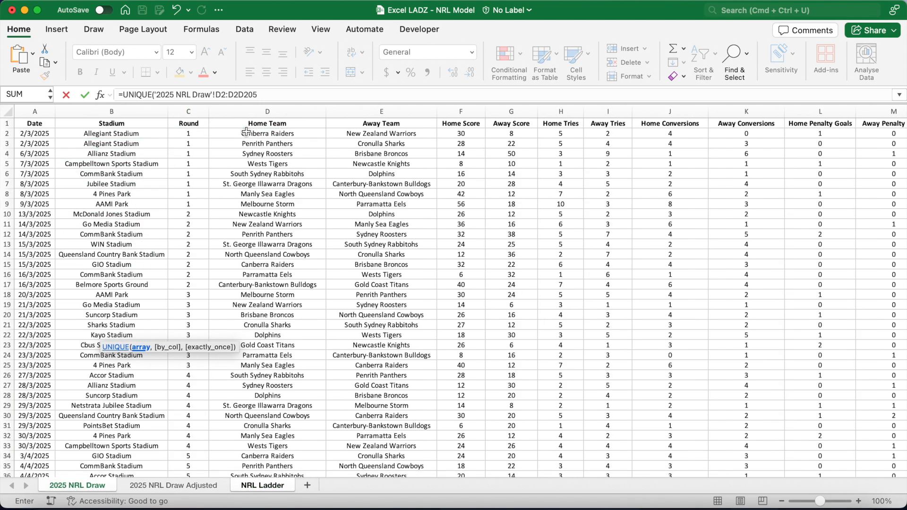
text())
click(237, 97)
key(BackSpace)
key(BackSpace)
click(261, 93)
key(Return)
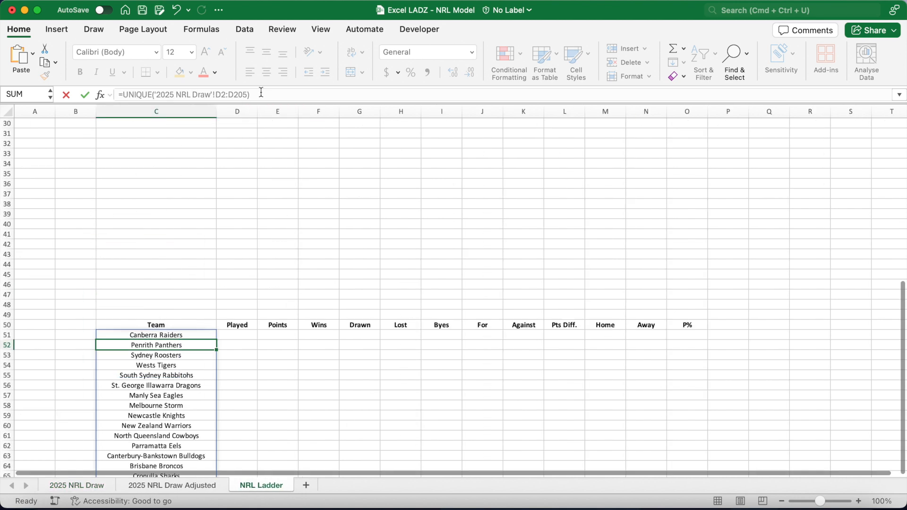
Convert the team list in C51:C67 to static values using Paste Special Values.
scroll(289, 284, down, 5)
drag(176, 202, 173, 366)
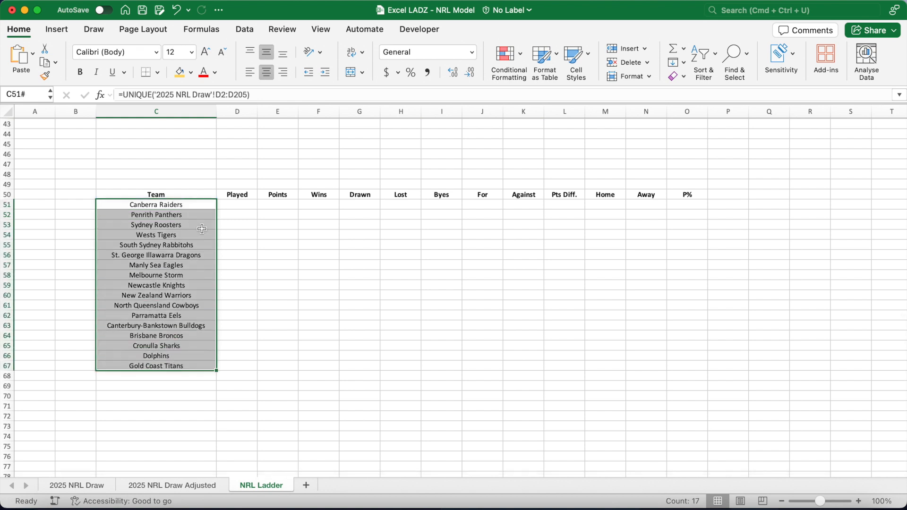
key(super+c)
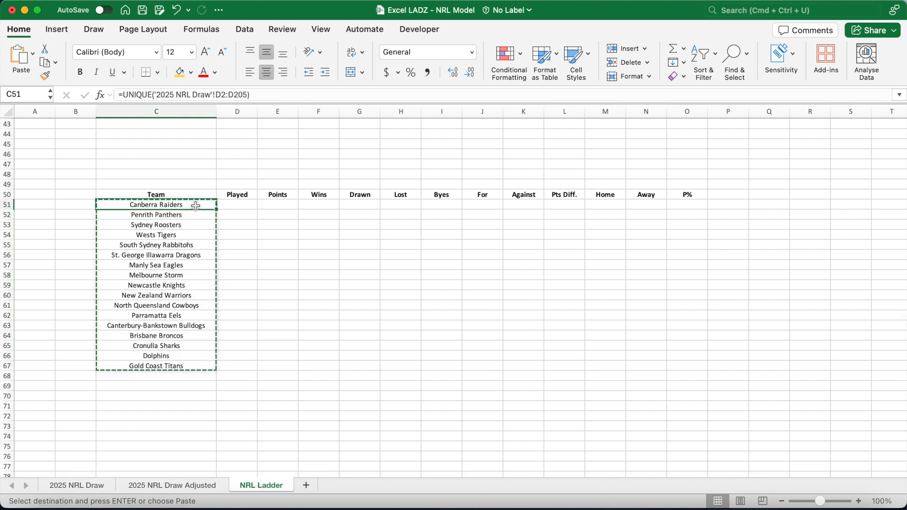
right_click(195, 205)
mouse_move(363, 170)
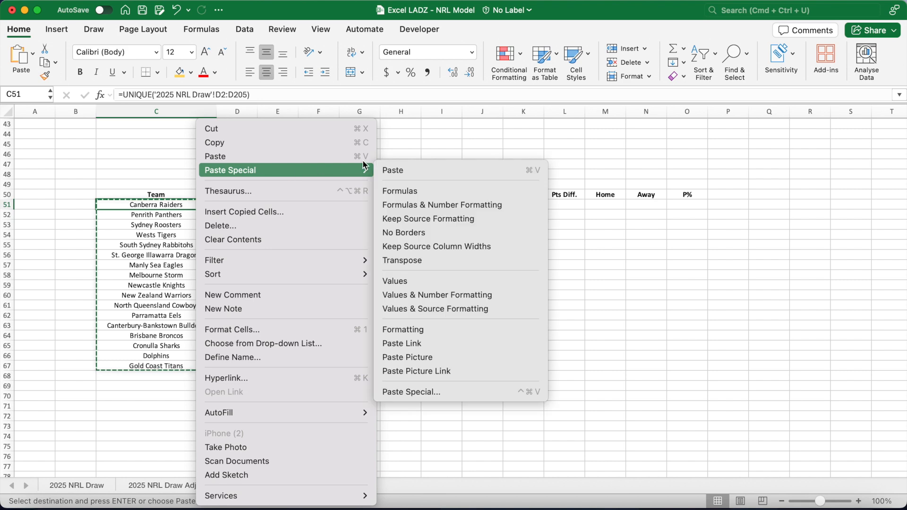
click(406, 278)
click(246, 205)
key(Escape)
key(Left)
key(Down)
key(Down)
key(Down)
key(Down)
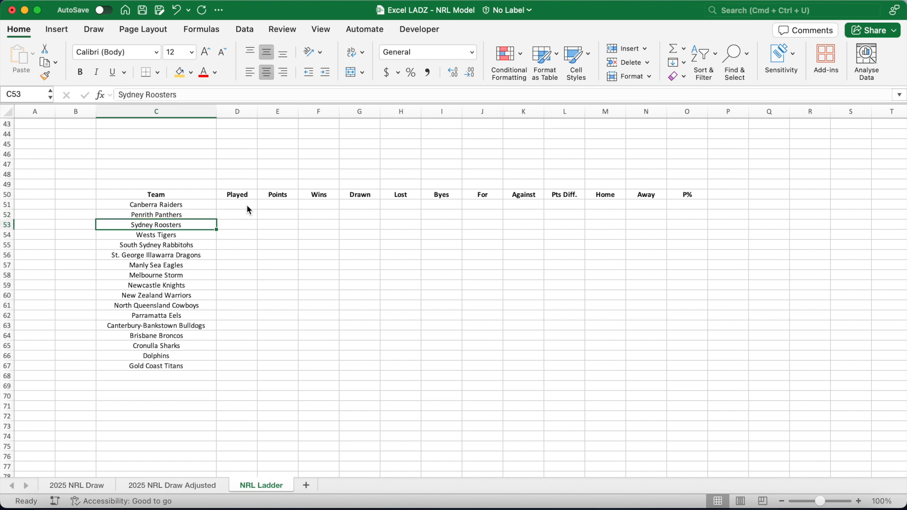
In D51, start the Played formula =SUMPRODUCT(--('2025 NRL Draw'!$D$2:$D$205=$C51)*('2025 NRL Draw'!$F$2:$F$205<>"")) counting home games with scores.
click(241, 206)
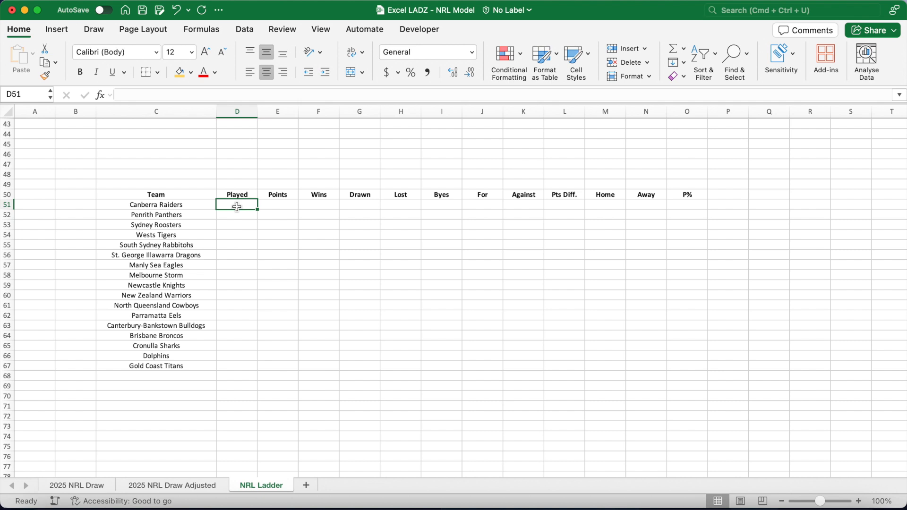
drag(205, 104, 205, 112)
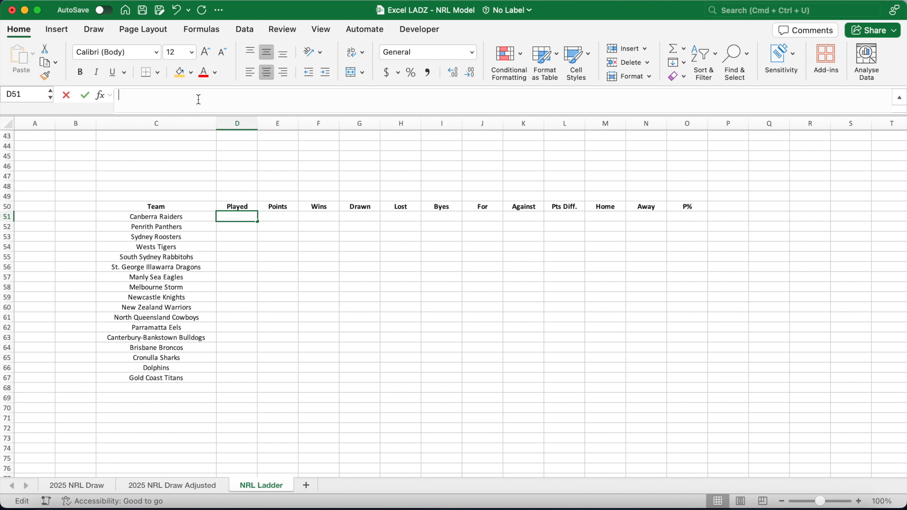
text(=SUMPRODUCT(--()
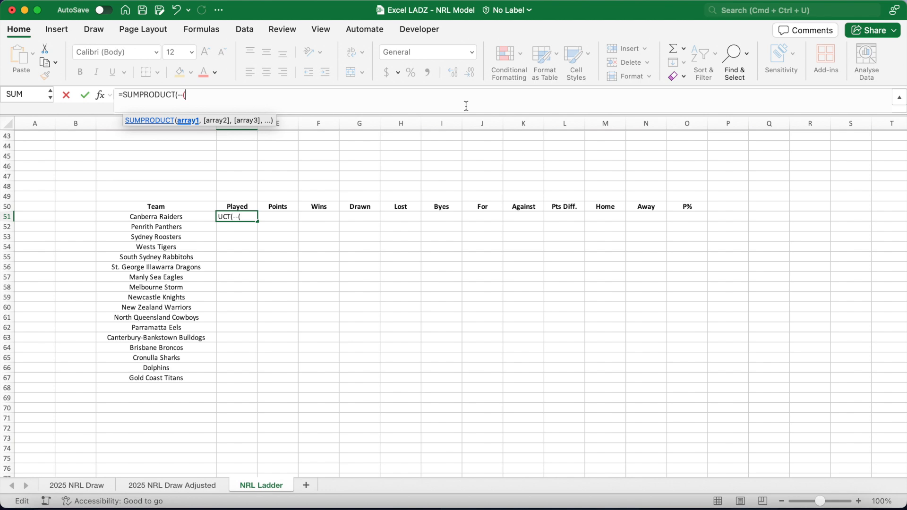
click(100, 485)
click(279, 146)
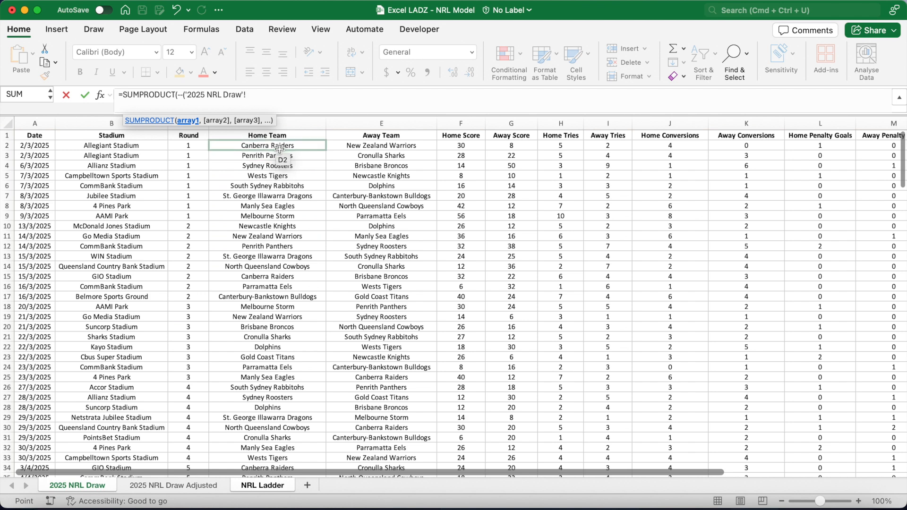
text(:D205)
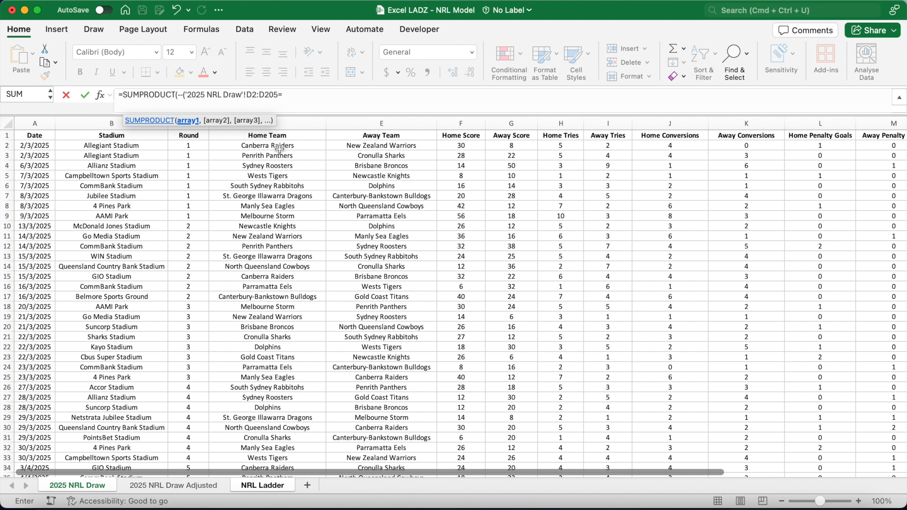
text(=$C51)
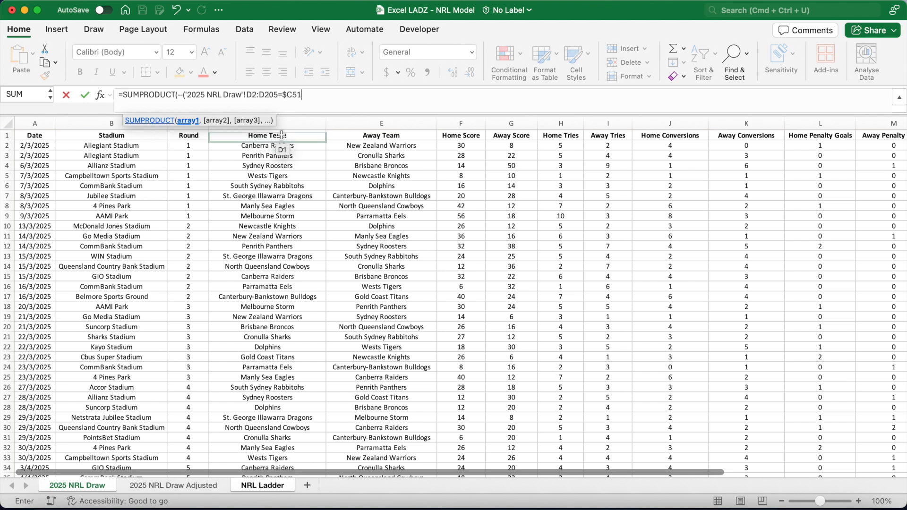
drag(278, 94, 246, 95)
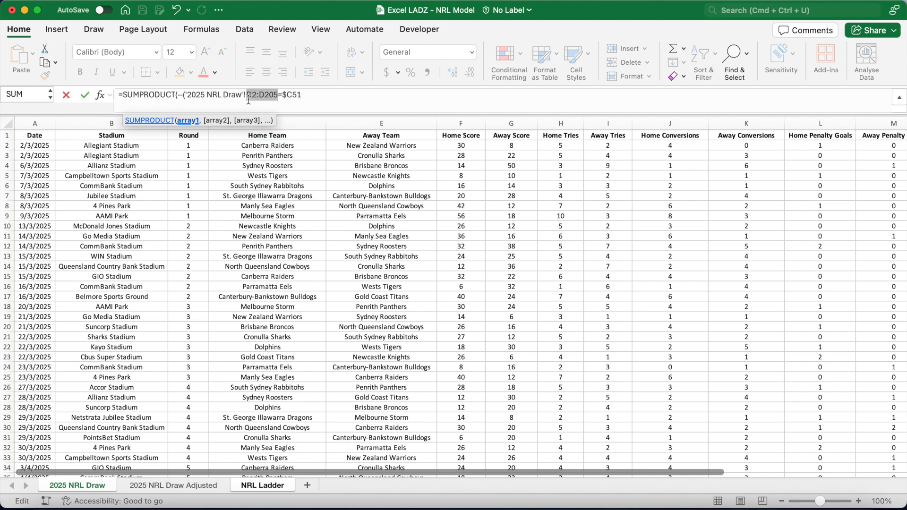
key(F4)
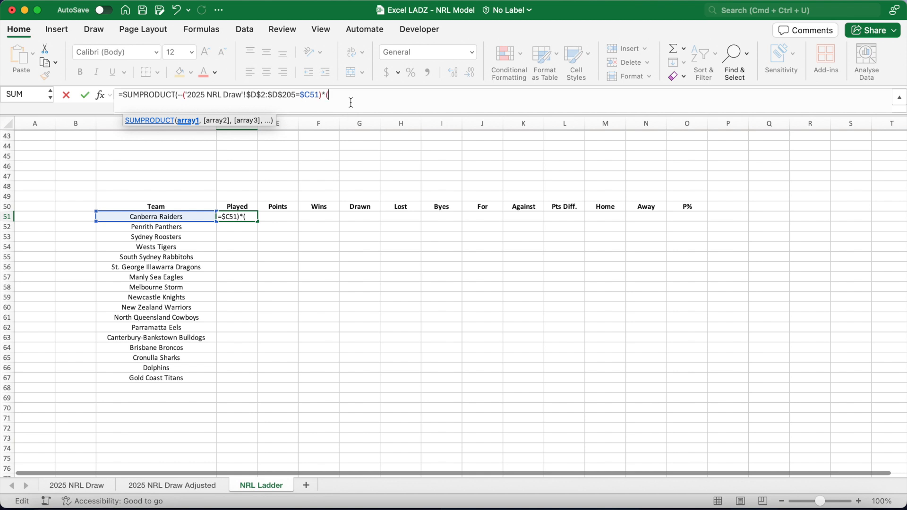
click(103, 487)
click(457, 144)
text(:F205)
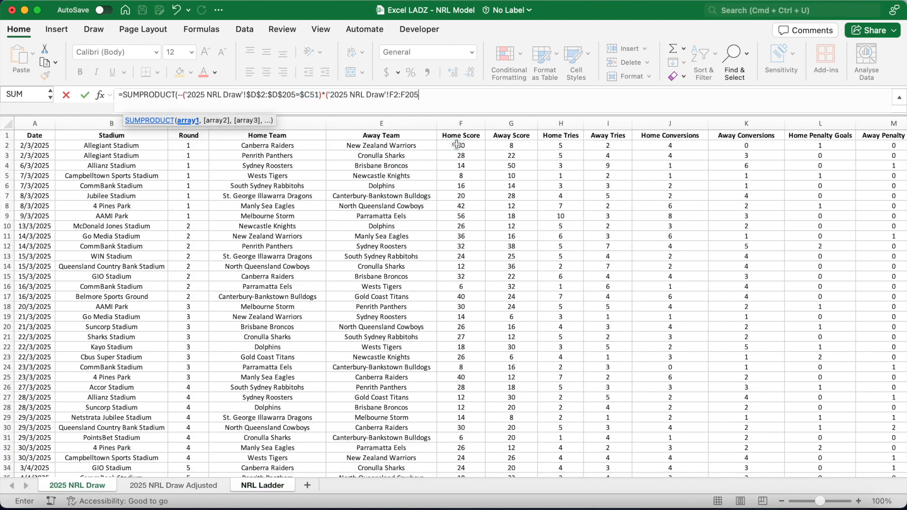
drag(419, 95, 392, 97)
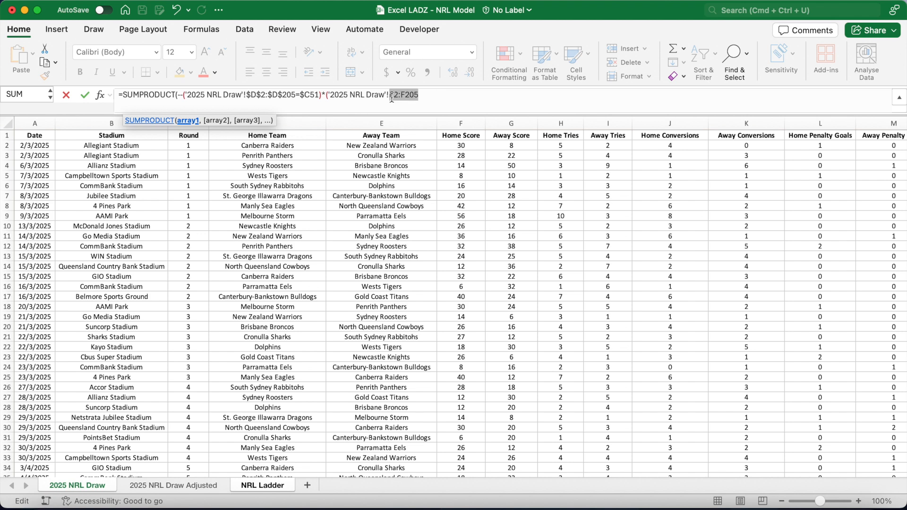
key(F4)
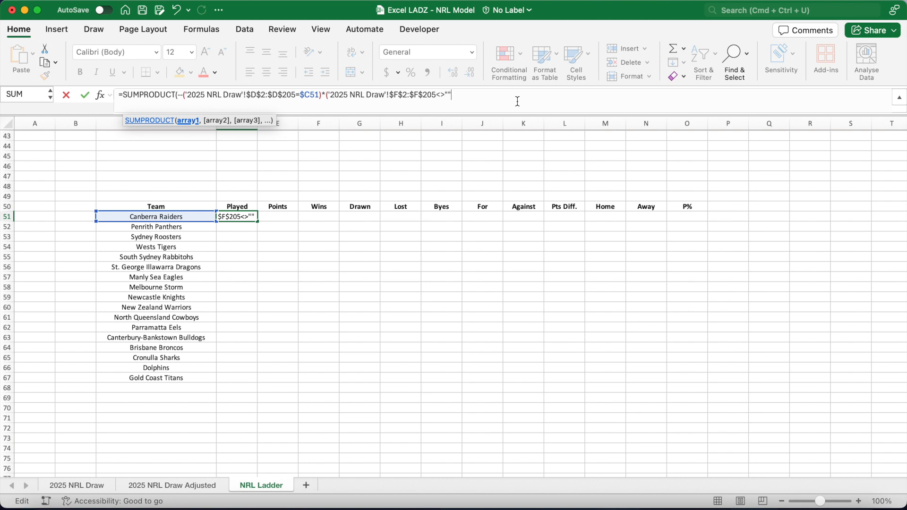
text(<>"")))
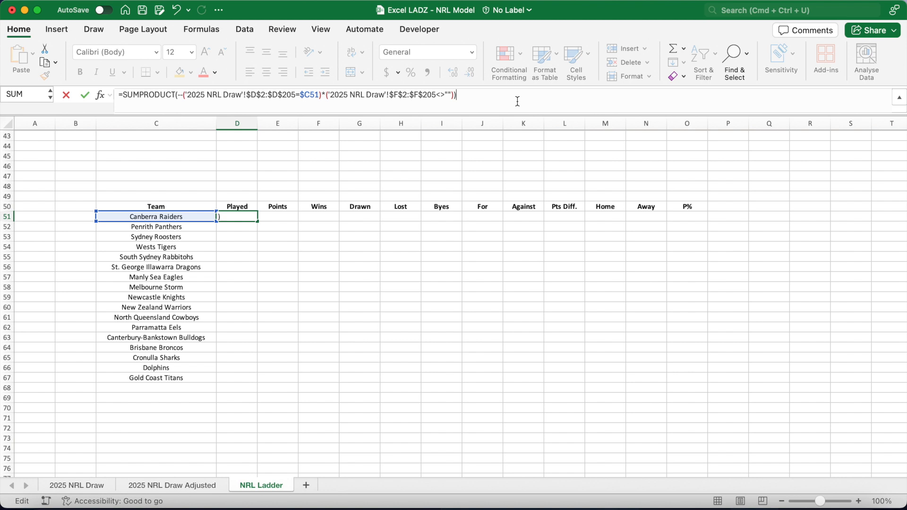
text(+)
Append + a copy of that SUMPRODUCT using column $E$2:$E$205 for away games, and confirm the D51 formula.
drag(122, 96, 458, 109)
key(super+c)
click(480, 101)
key(super+v)
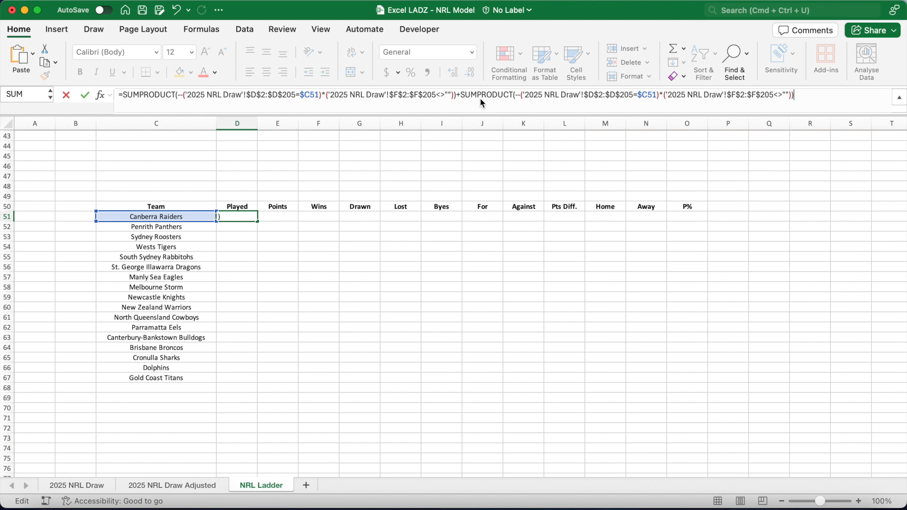
click(594, 96)
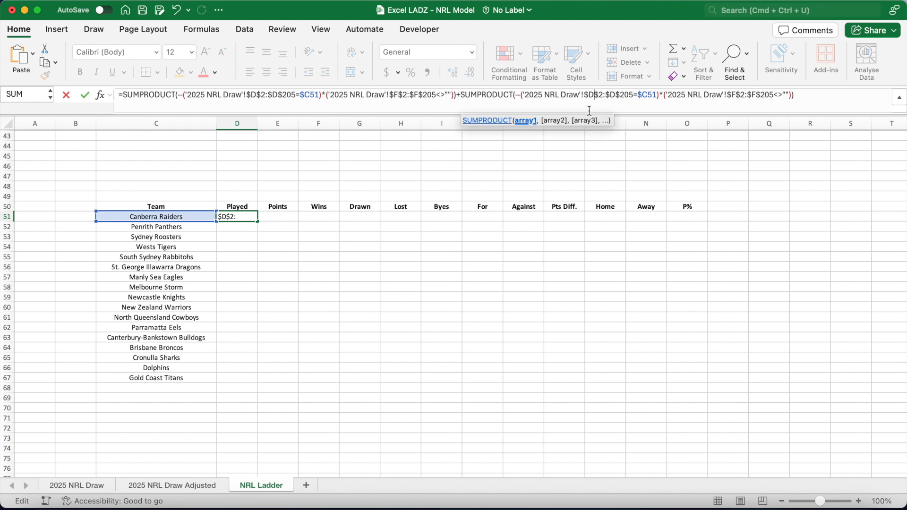
key(BackSpace)
text(E)
click(614, 109)
key(BackSpace)
text(E)
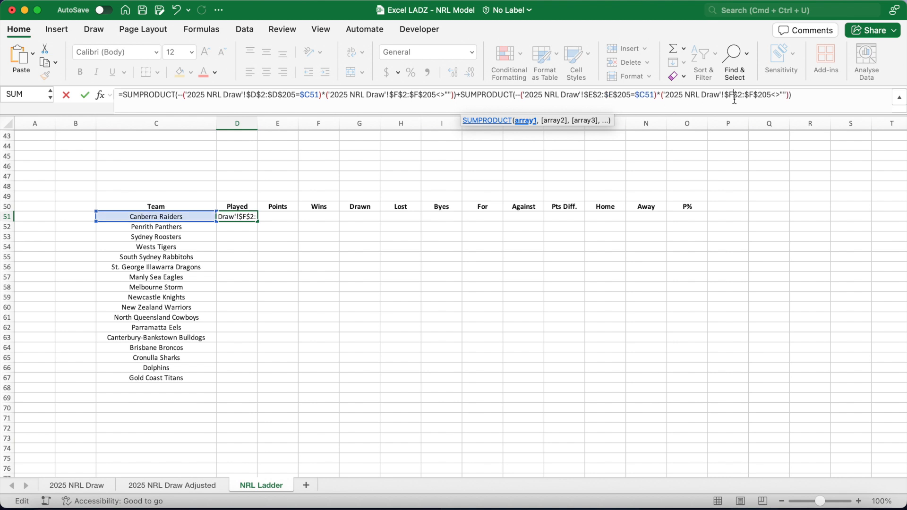
click(808, 99)
key(Return)
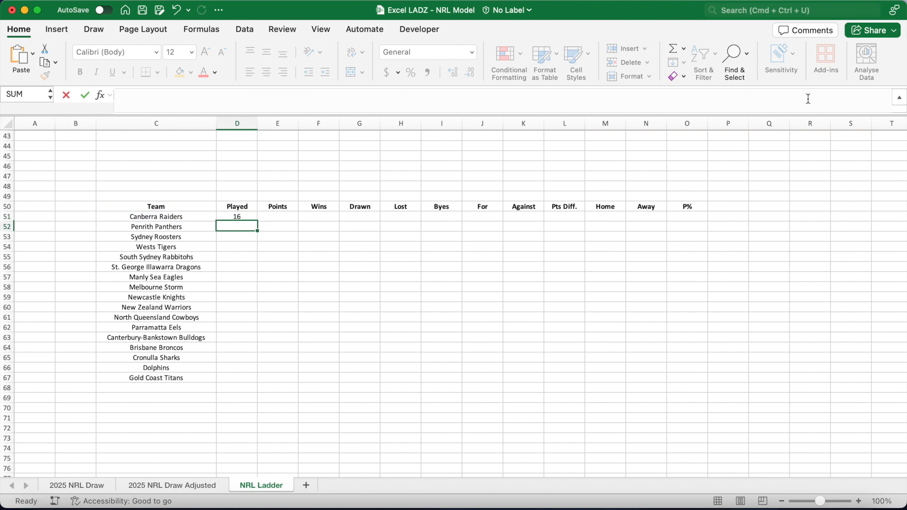
click(241, 215)
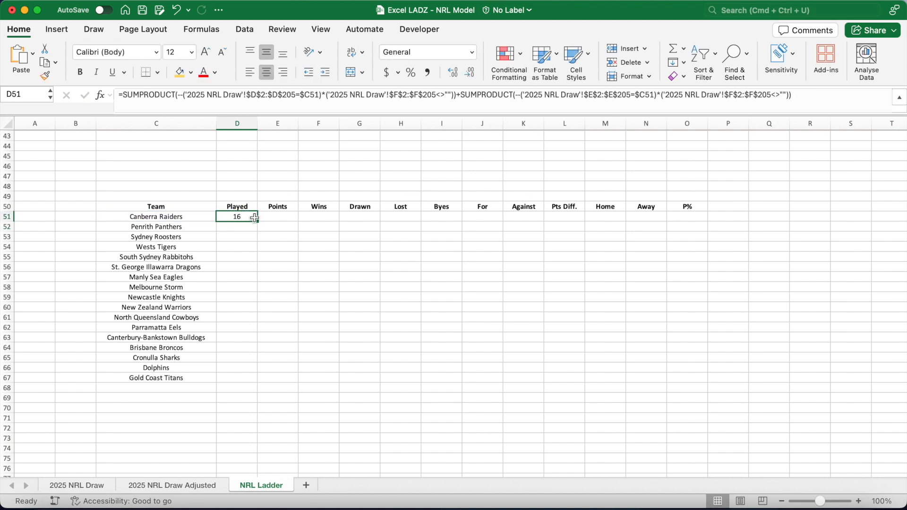
Fill the Played formula down through D67 for all teams.
double_click(257, 221)
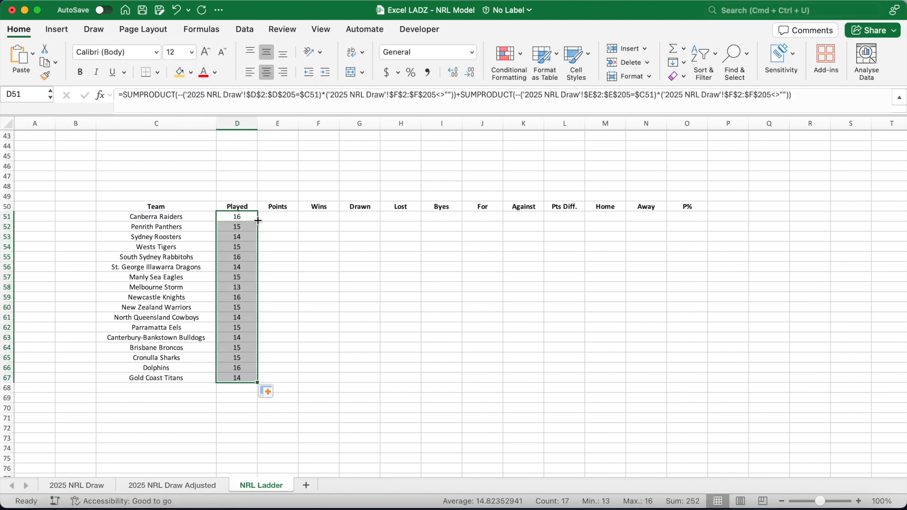
click(279, 219)
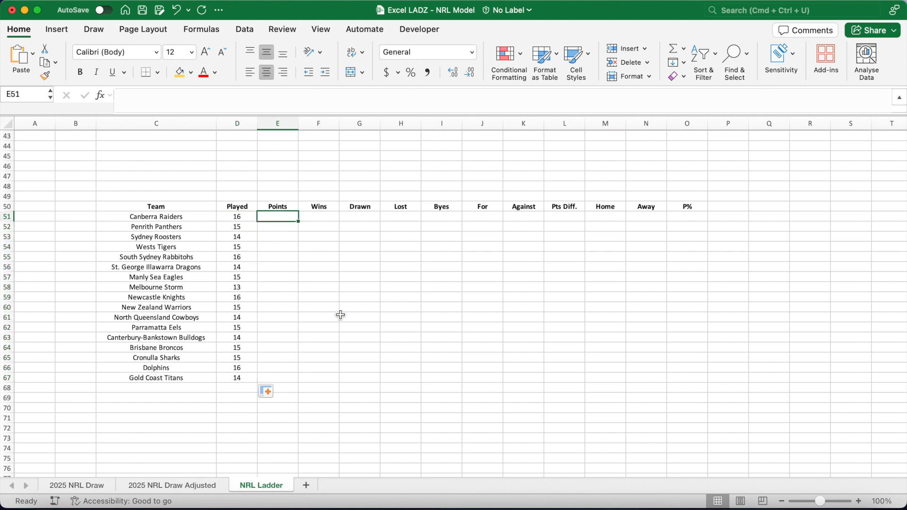
click(326, 207)
click(361, 207)
click(401, 207)
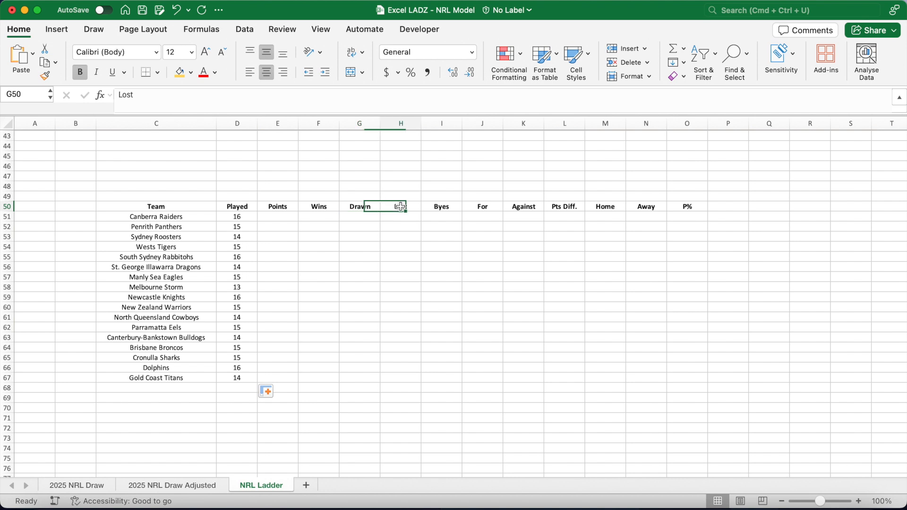
click(445, 208)
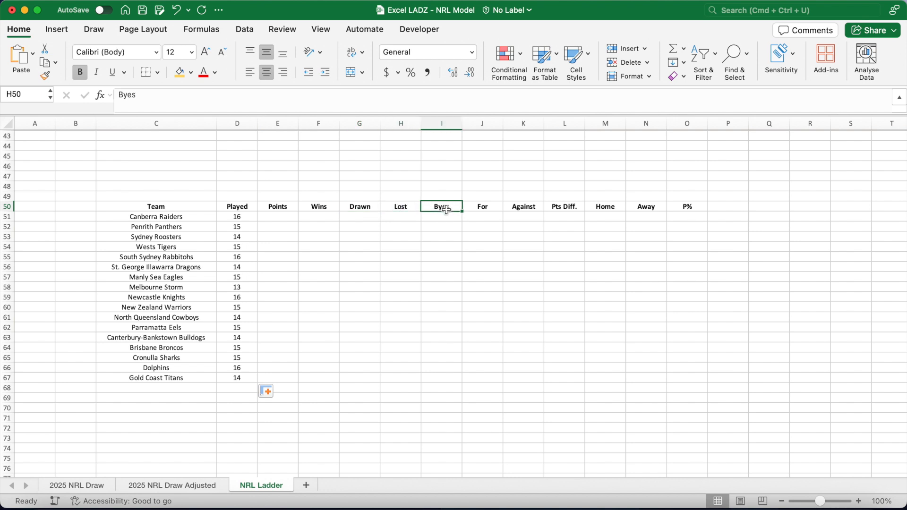
In F51 start a Wins formula =SUMPRODUCT(--('2025 NRL Draw'!$D$2:$D$205 using the absolute home team range.
click(323, 216)
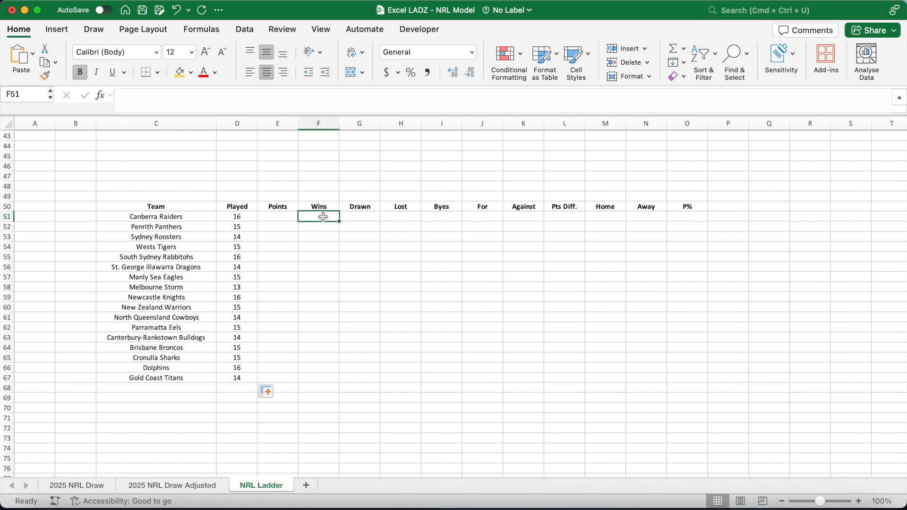
click(215, 96)
text(=SU)
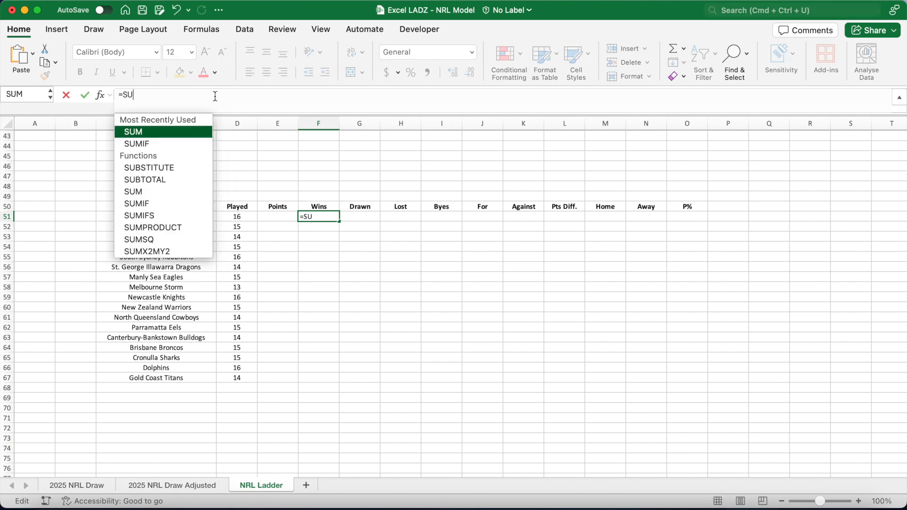
text(MPRODUCT(--()
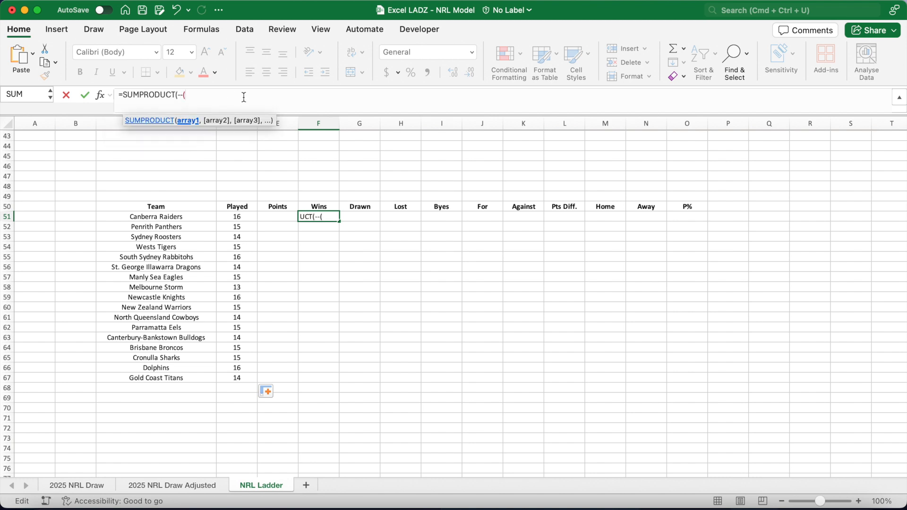
click(86, 486)
click(268, 147)
text(:D205)
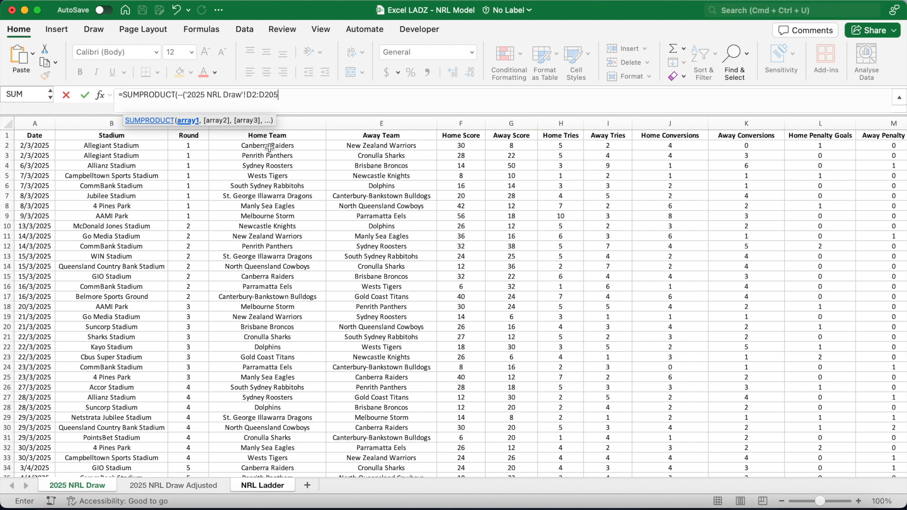
drag(285, 98, 246, 99)
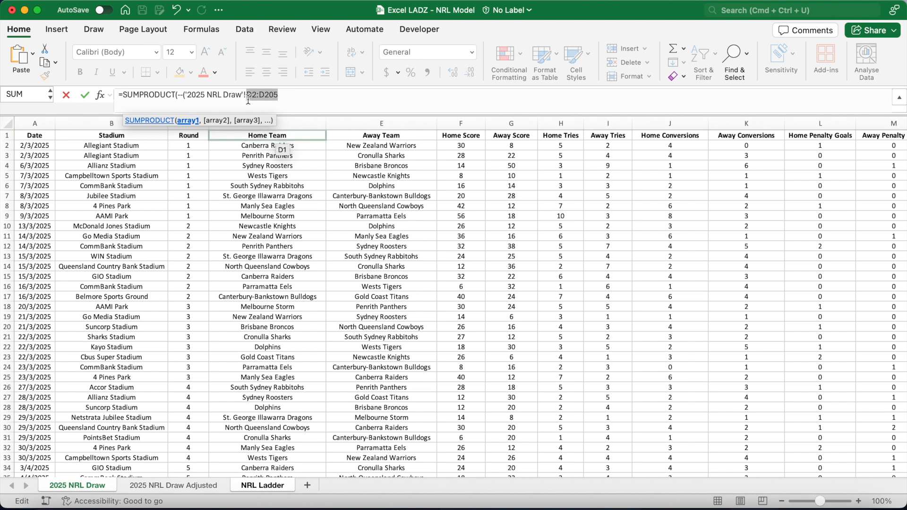
key(F4)
Extend the F51 formula with =$C51)*('2025 NRL Draw'!$F$2:$F$205<>"")* to require a home score.
click(309, 96)
text(=$C51)
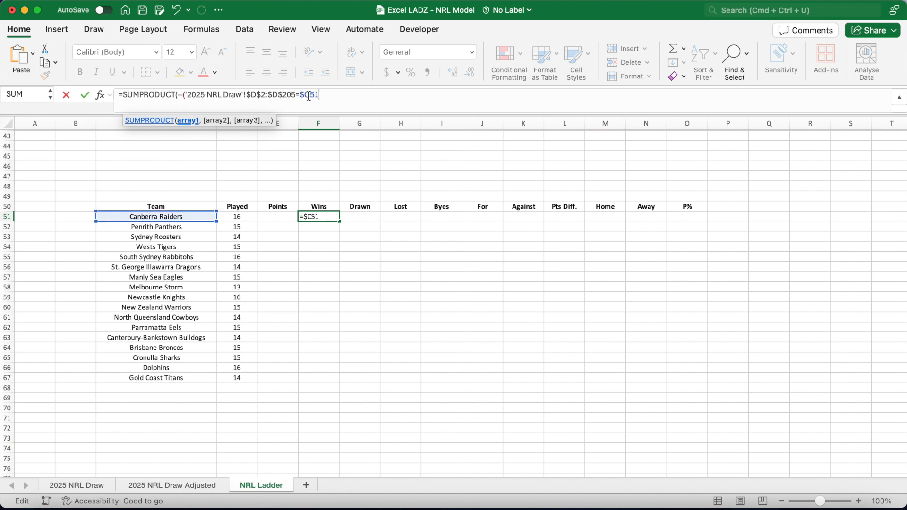
text()*()
click(100, 488)
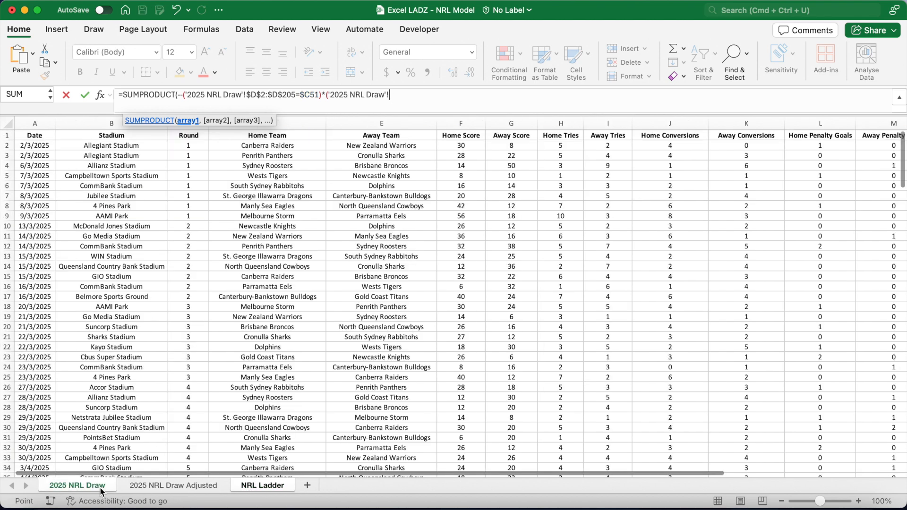
click(457, 146)
text(:)
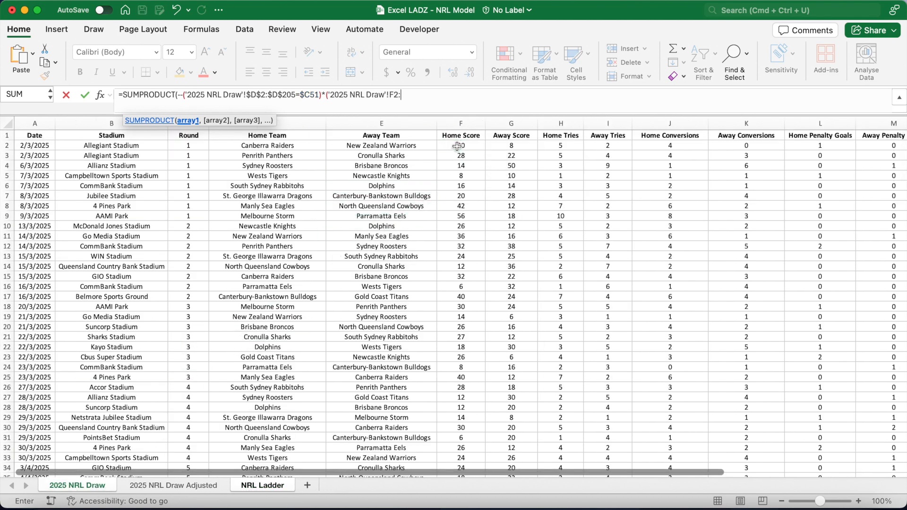
text(F205)
drag(408, 100, 389, 99)
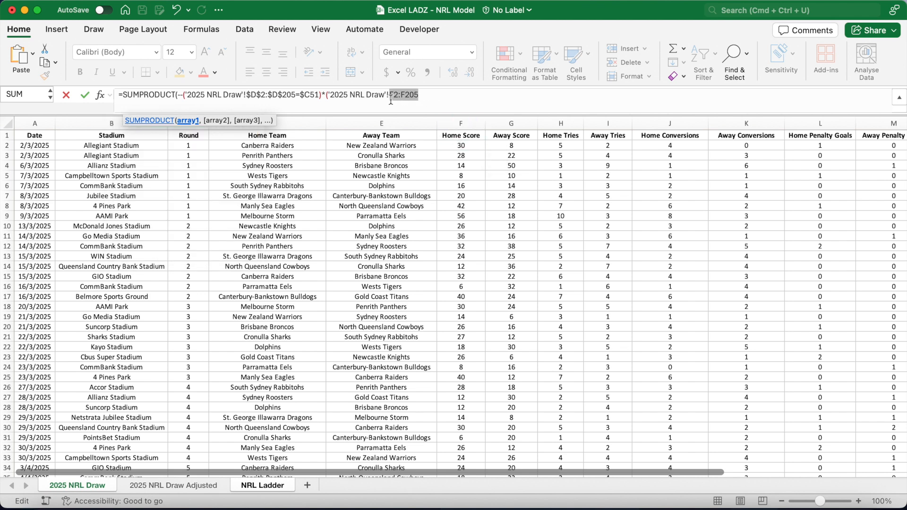
key(F4)
click(447, 98)
text(<>)
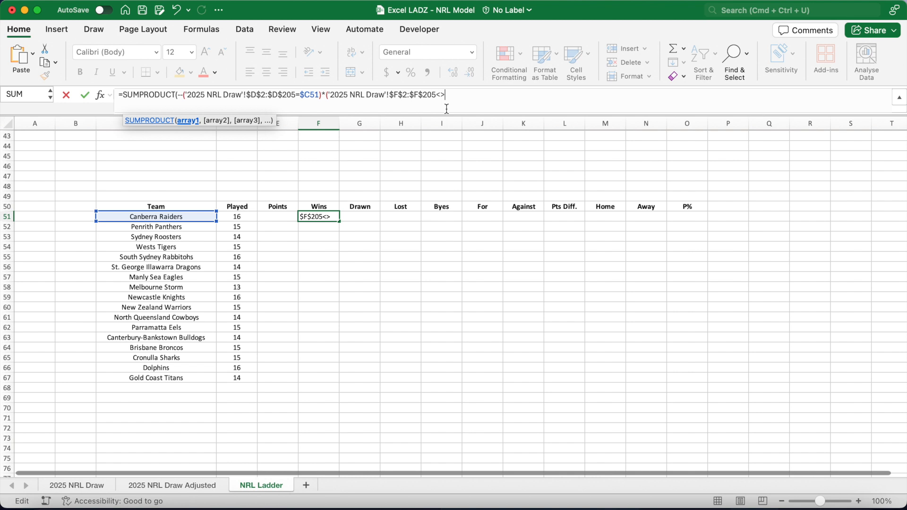
text("")*()
Add the condition ('2025 NRL Draw'!$F$2:$F$205>'2025 NRL Draw'!$G$2:$G$205)) so only home wins are counted.
drag(329, 100, 435, 100)
key(super+c)
click(486, 92)
key(super+v)
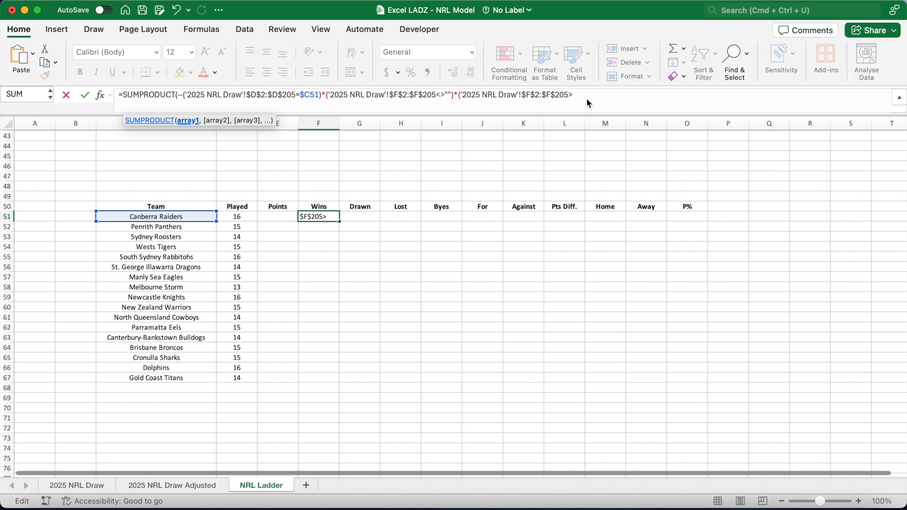
key(super+v)
click(643, 95)
key(BackSpace)
text(G)
click(665, 95)
key(BackSpace)
text(G$205)
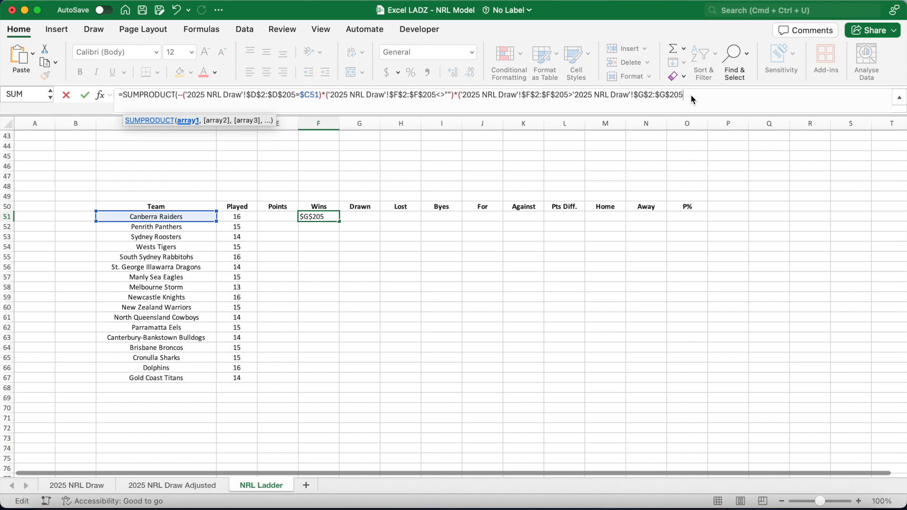
text()))
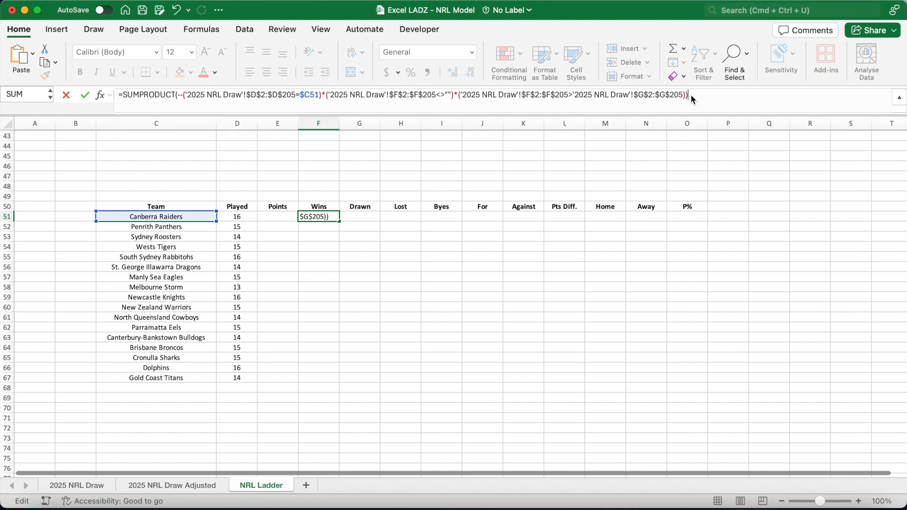
Append + a copy of the home-win SUMPRODUCT to F51, changing the team range to column $E for away games.
drag(693, 95, 126, 93)
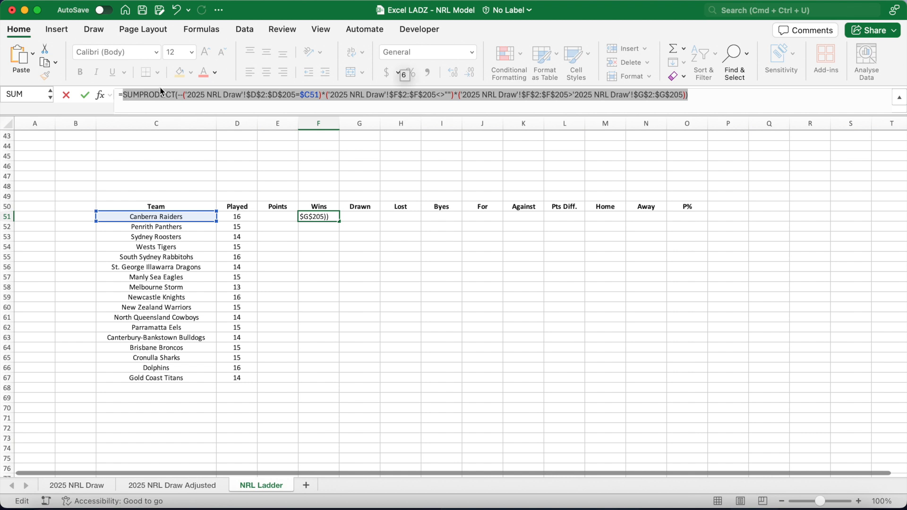
click(715, 99)
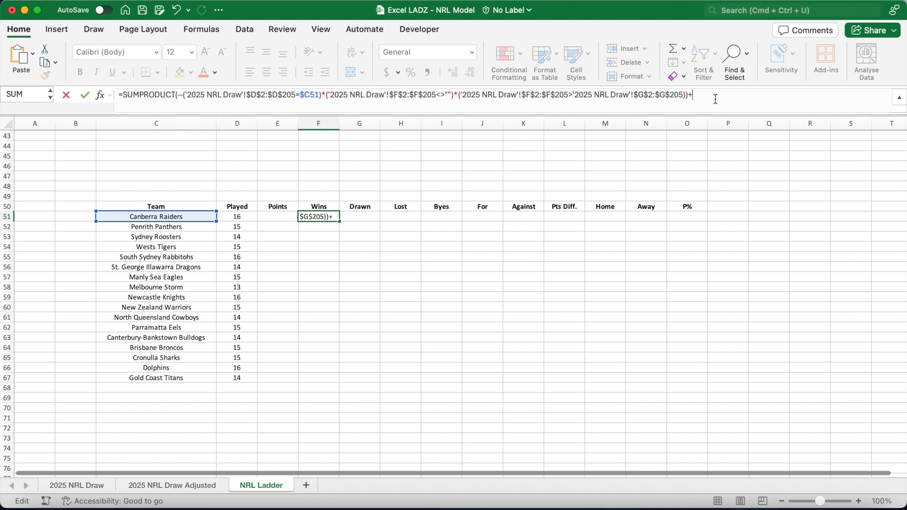
text(+)
key(super+v)
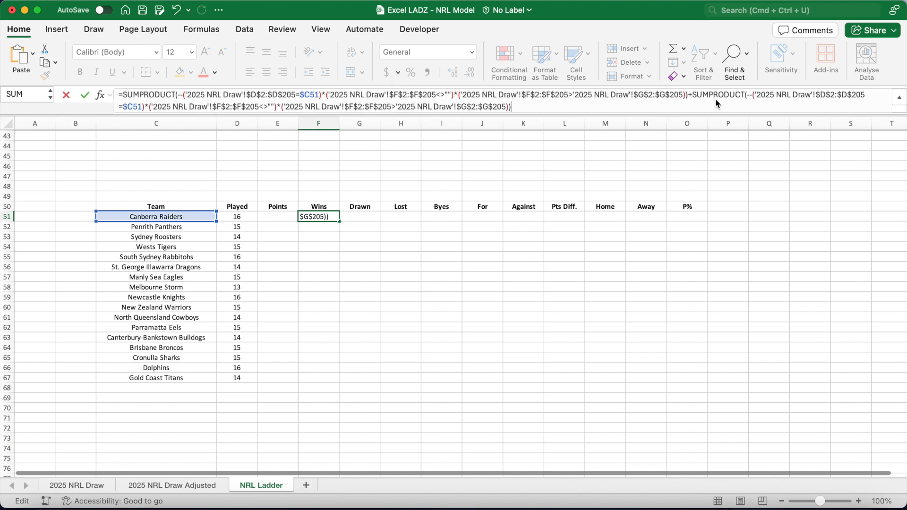
click(827, 98)
key(BackSpace)
text(E)
click(846, 96)
key(BackSpace)
text(E)
In the away part, reverse the comparison to $G$2:$G$205>$F$2:$F$205 and confirm the F51 Wins formula.
click(540, 97)
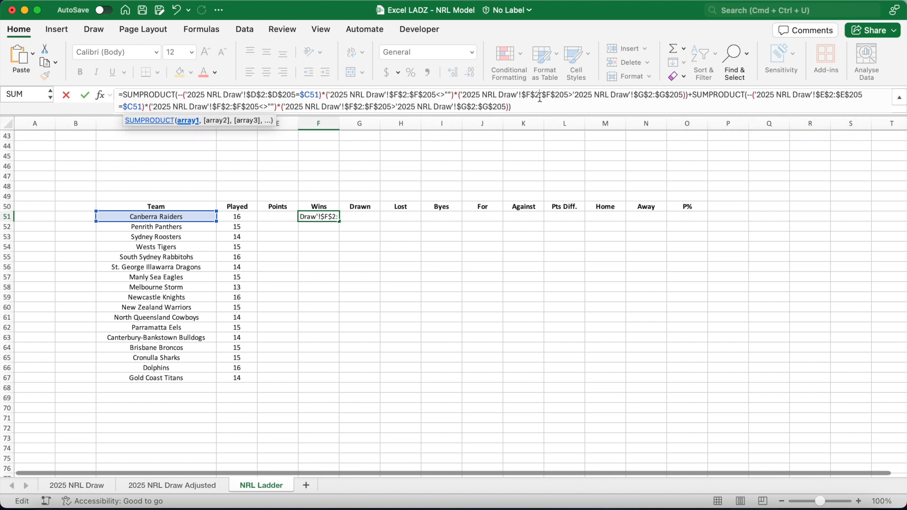
click(655, 96)
click(353, 107)
key(BackSpace)
text(G)
click(375, 108)
key(BackSpace)
text(G)
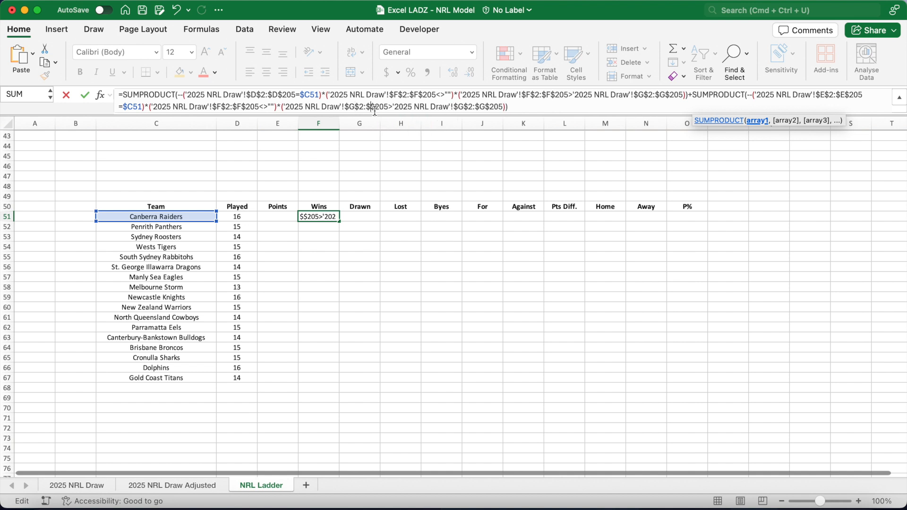
click(470, 107)
key(BackSpace)
text(F)
click(489, 108)
key(BackSpace)
text(F)
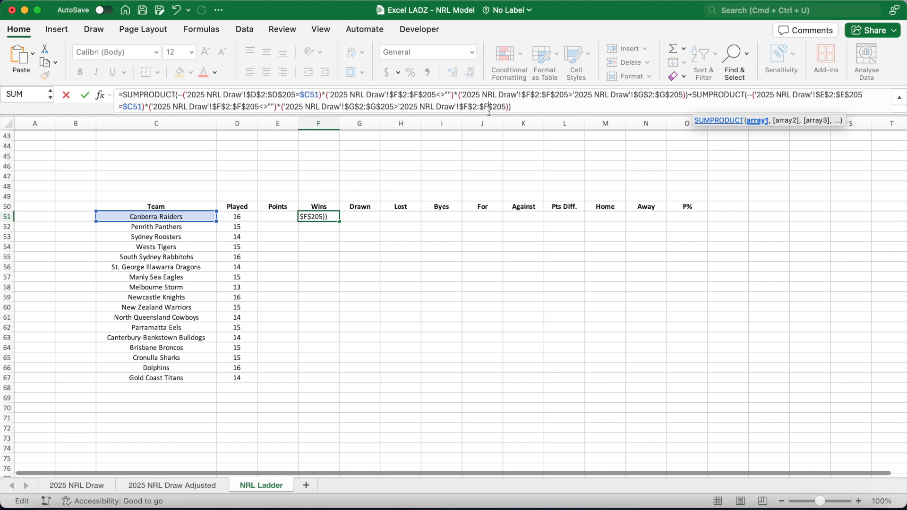
click(524, 108)
key(Return)
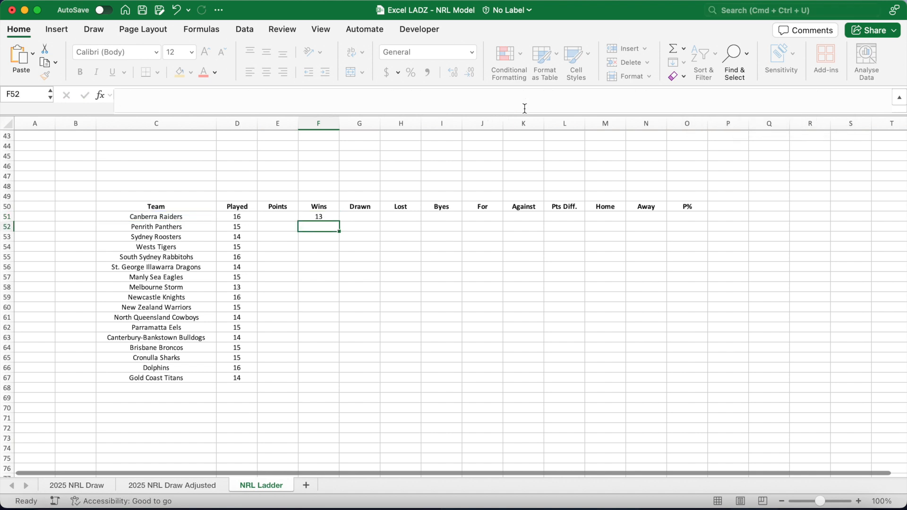
Fill the Wins formula down from F51 to F67.
click(327, 218)
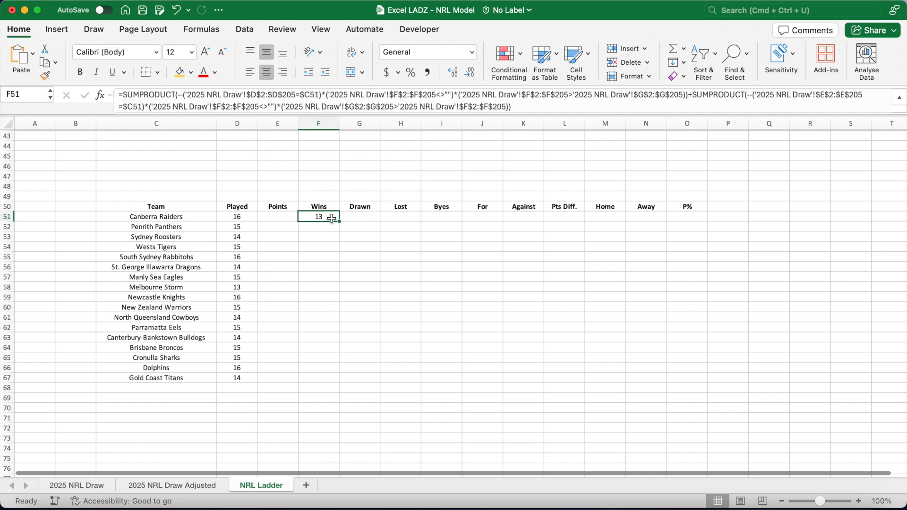
drag(339, 221, 336, 379)
Copy the Wins formula from F51 across into G51 and H51.
click(365, 216)
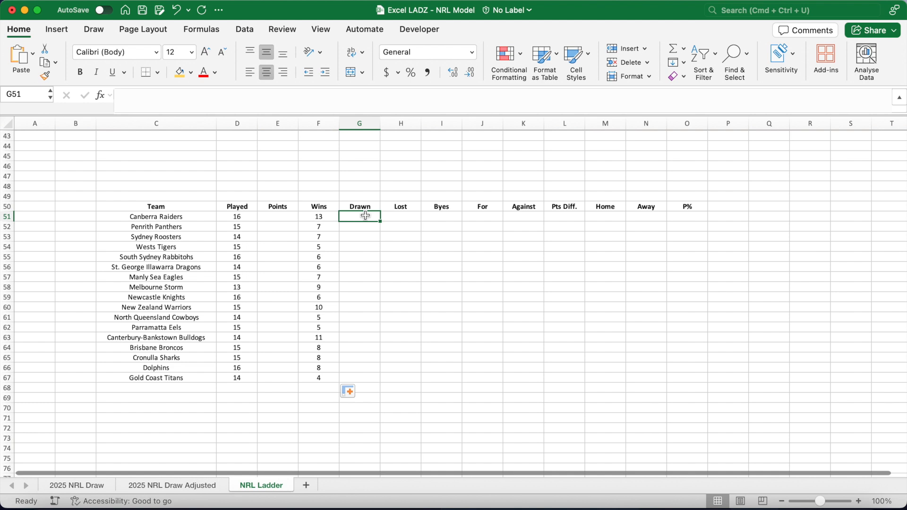
click(326, 218)
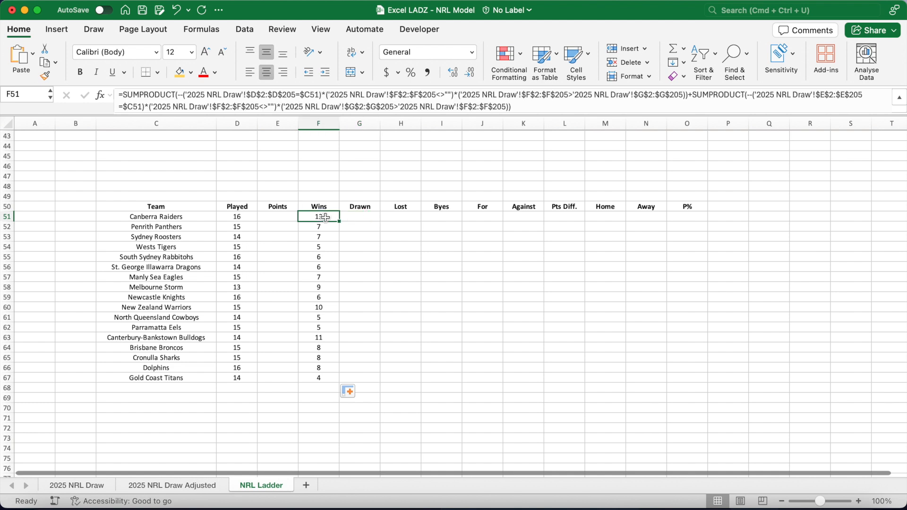
drag(341, 222, 414, 218)
Change both comparisons in G51 to equals to count draws, confirm, and fill Drawn down to G67.
click(367, 219)
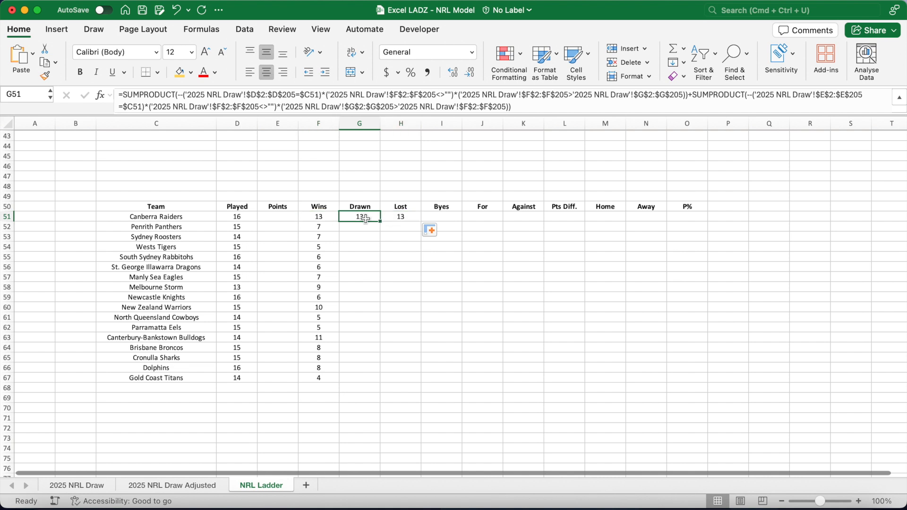
click(573, 97)
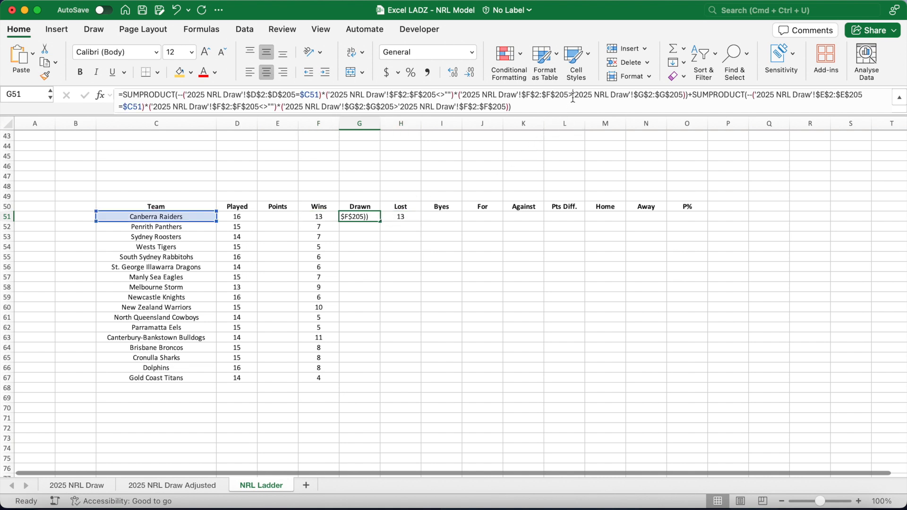
key(BackSpace)
text(=)
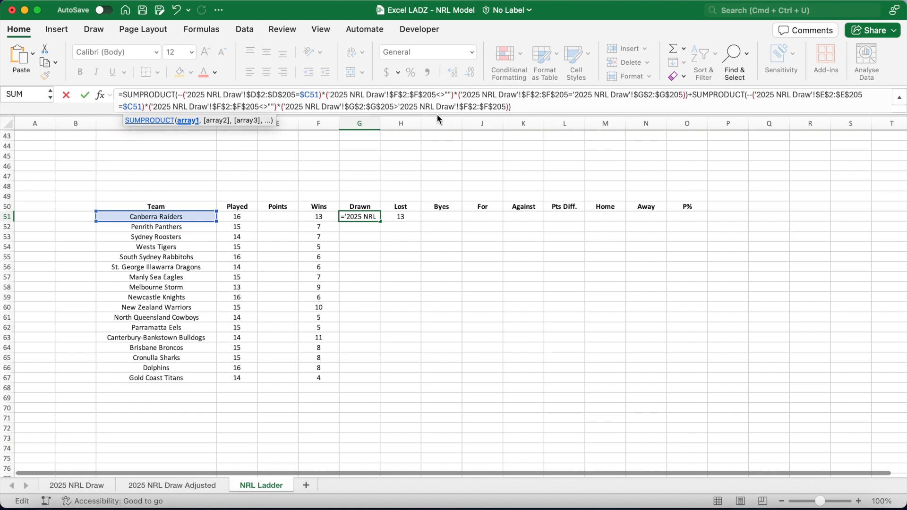
click(397, 107)
key(BackSpace)
text(=)
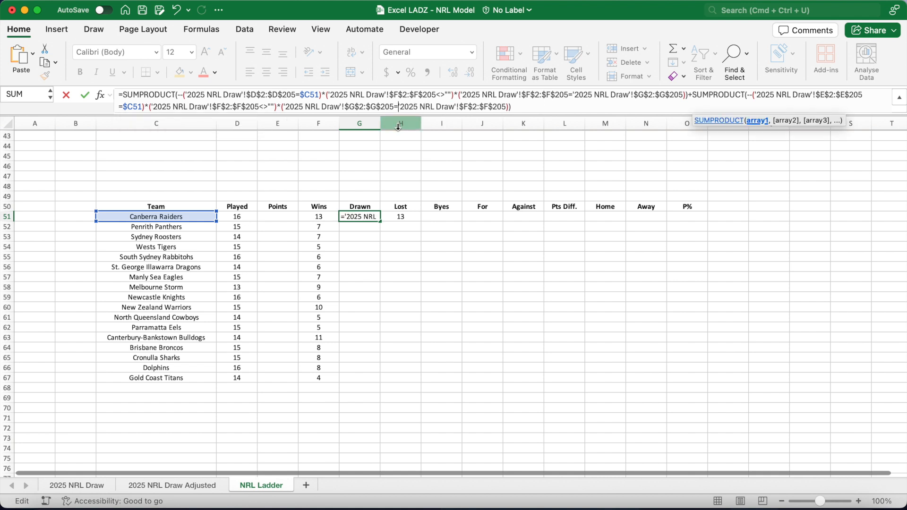
key(Return)
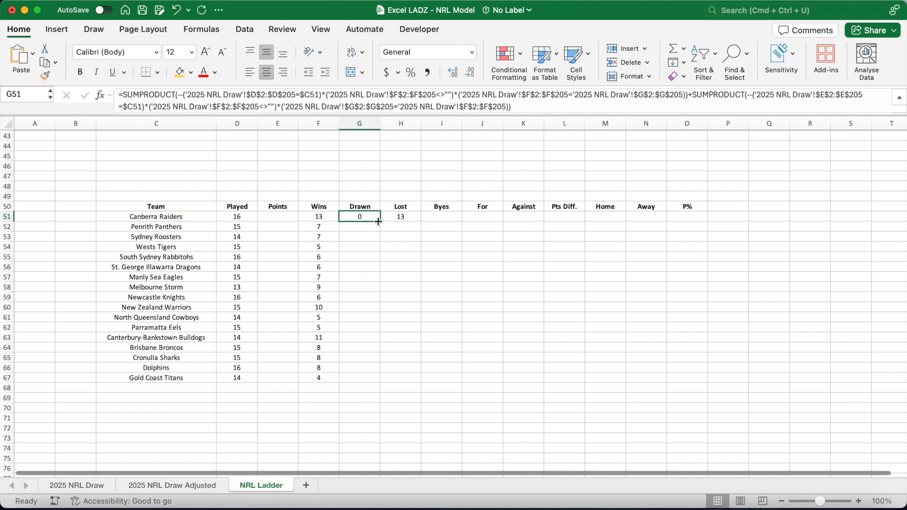
double_click(380, 221)
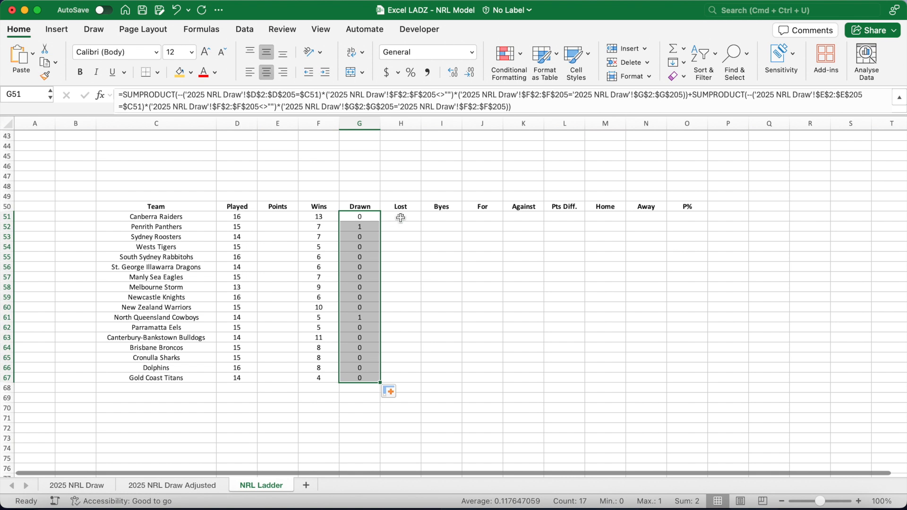
Reverse both comparisons in the copied H51 formula to less-than to count losses, confirm, and fill Lost down to H67.
click(394, 218)
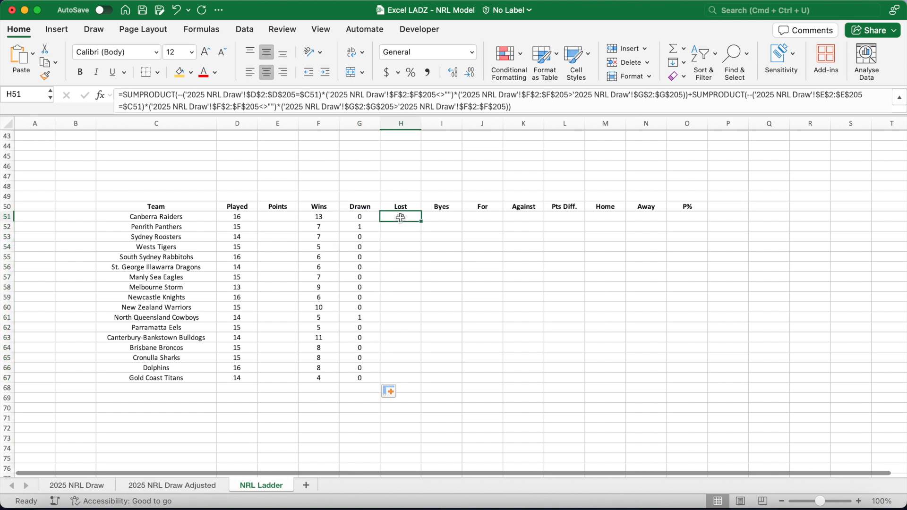
click(572, 99)
key(BackSpace)
text(<)
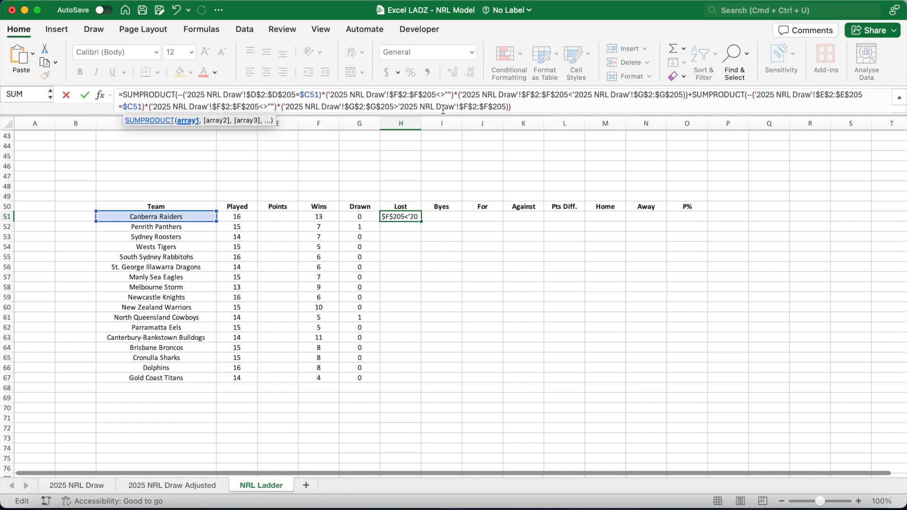
click(398, 111)
key(BackSpace)
text(<)
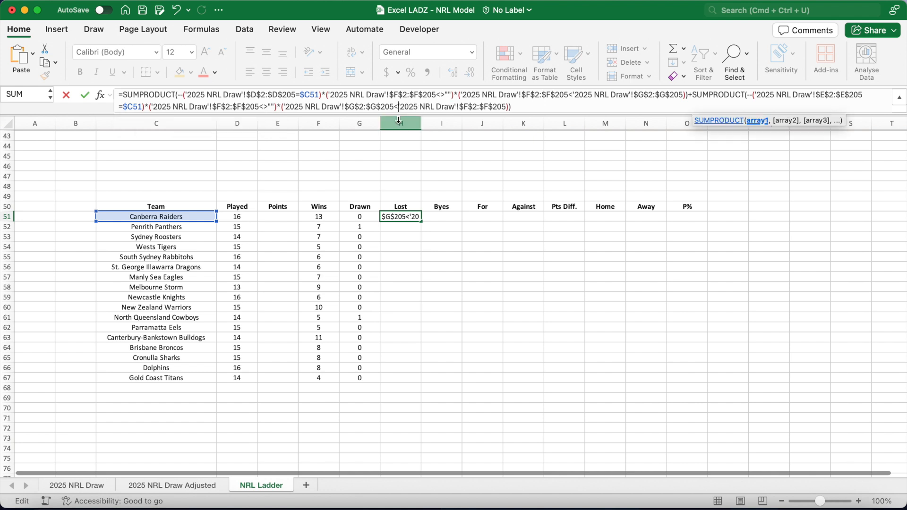
key(Return)
click(411, 216)
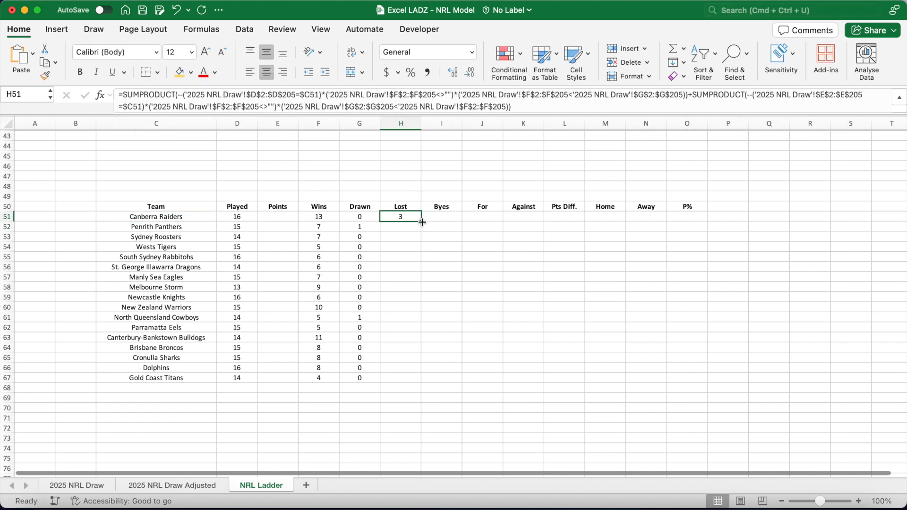
double_click(421, 221)
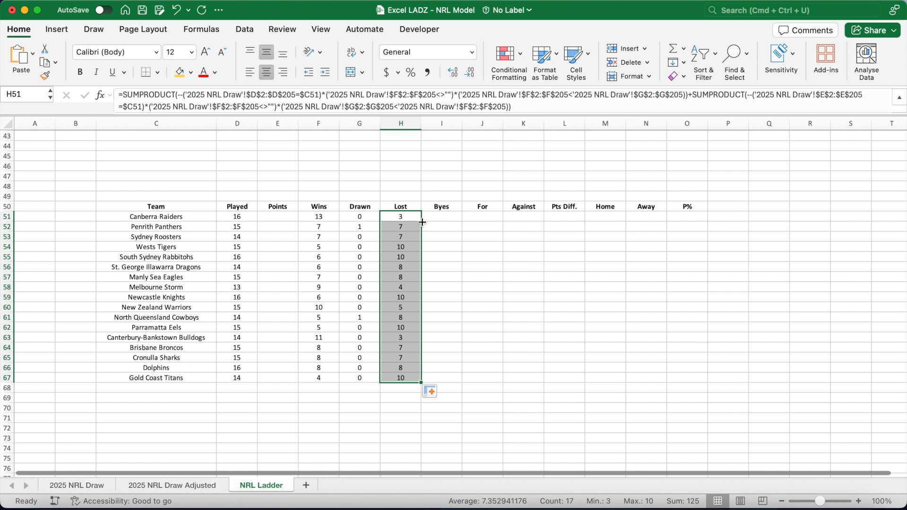
Start a LET formula in the Byes cell I51 naming rounds_played and opening MAX(IF(.
click(440, 218)
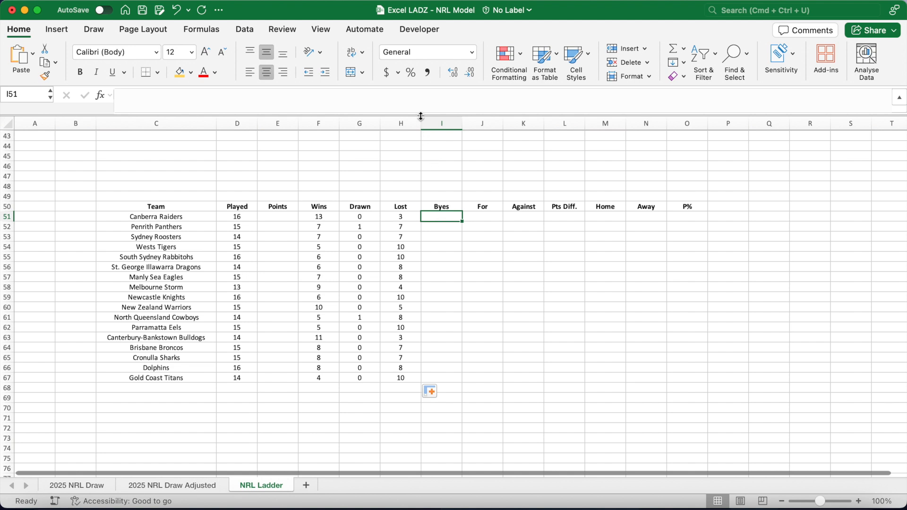
drag(421, 116, 421, 128)
click(317, 106)
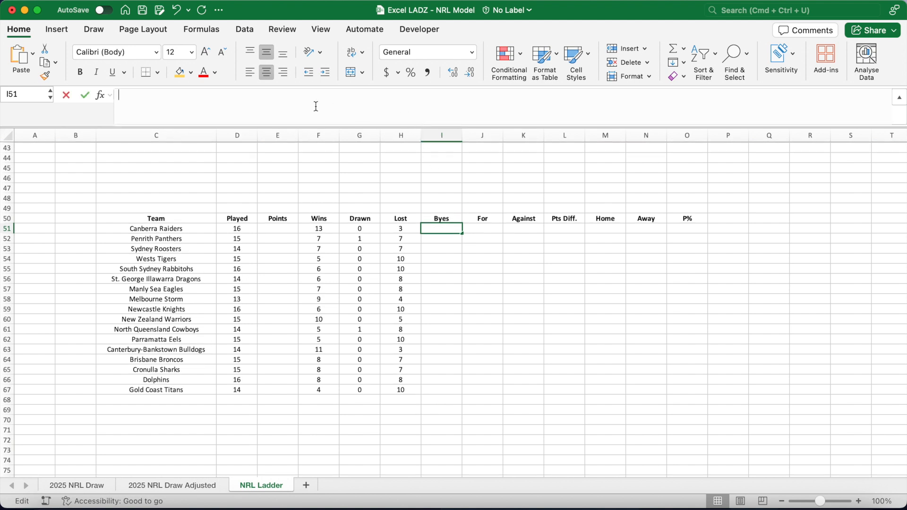
text(=LET(rounds_pl)
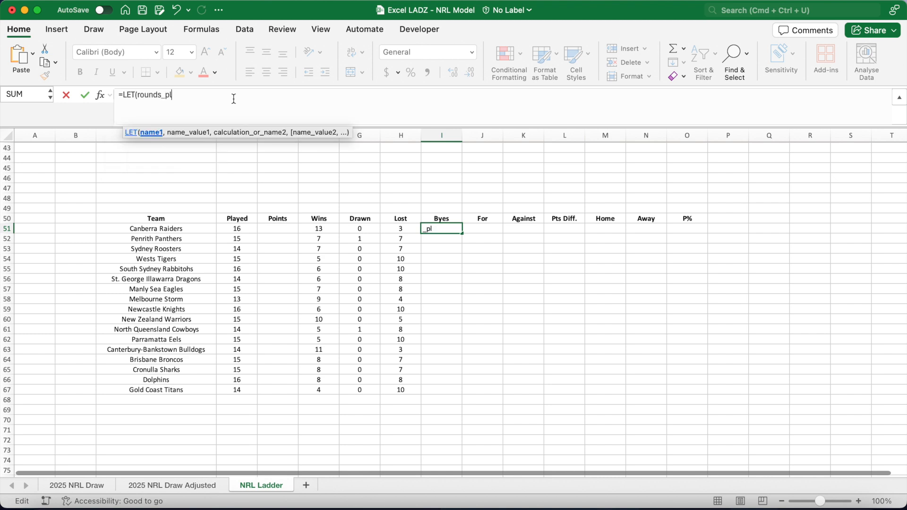
text(ayed,)
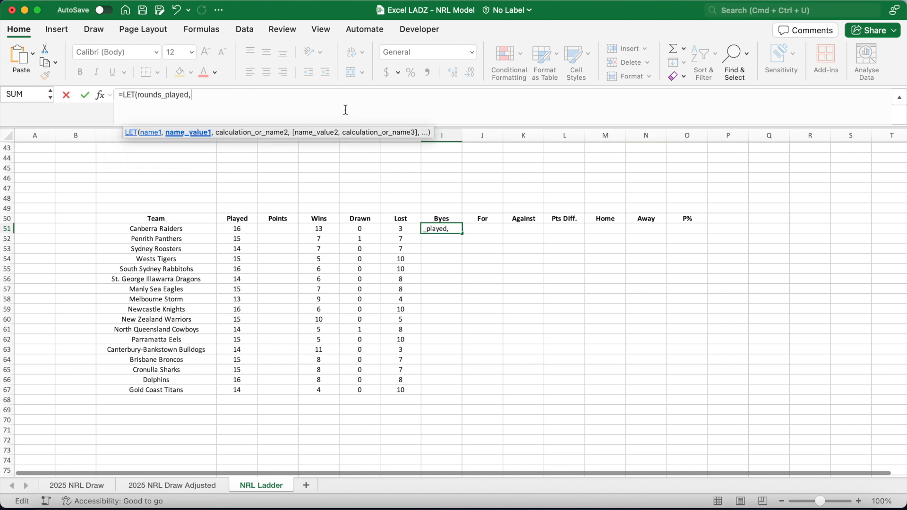
text(MAX()
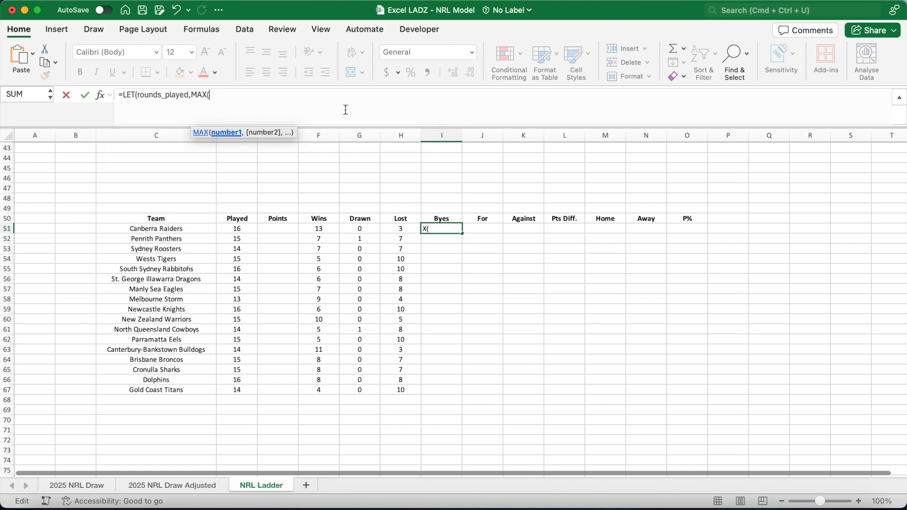
text(IF()
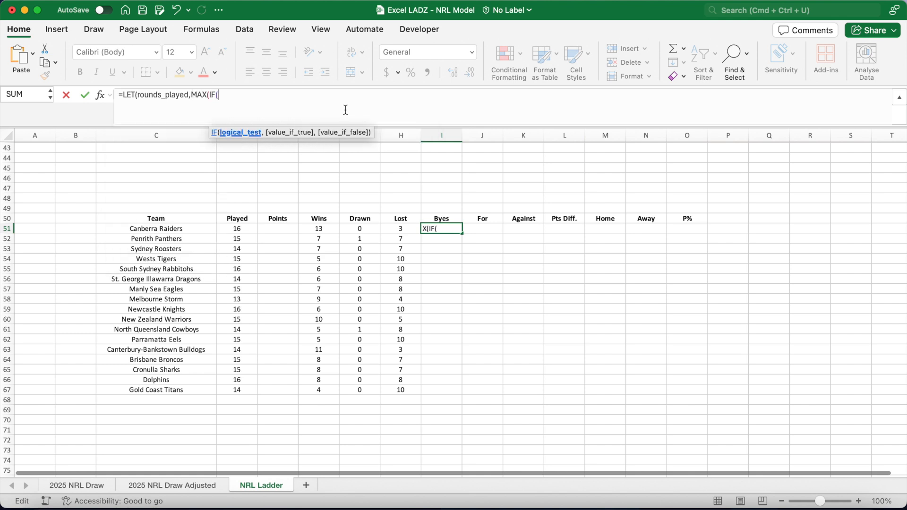
Complete rounds_played as MAX(IF('2025 NRL Draw'!$F$2:$F$205<>"",'2025 NRL Draw'!$C$2:$C$205)) followed by a comma.
click(75, 485)
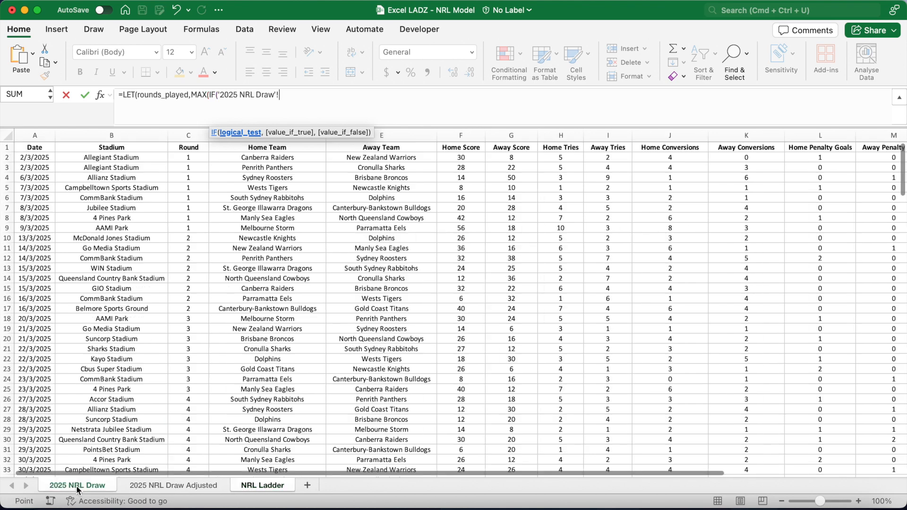
click(453, 157)
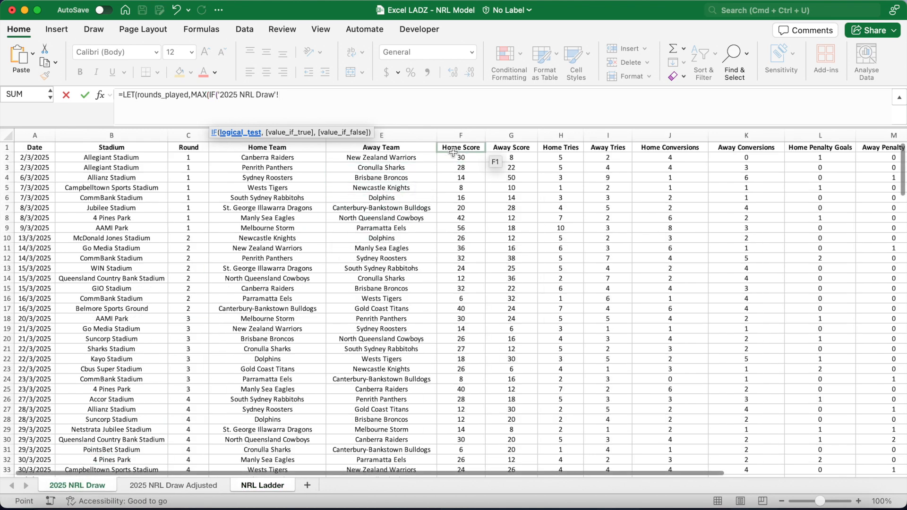
text(:F)
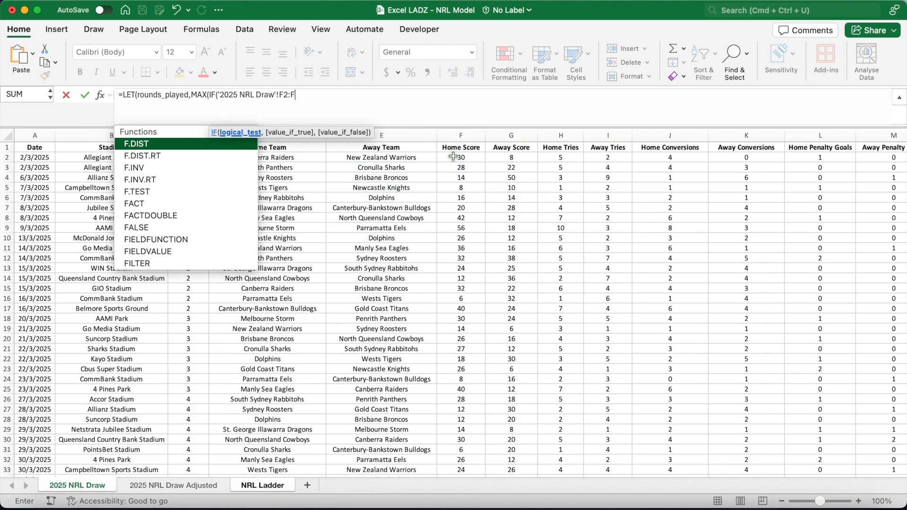
text(205)
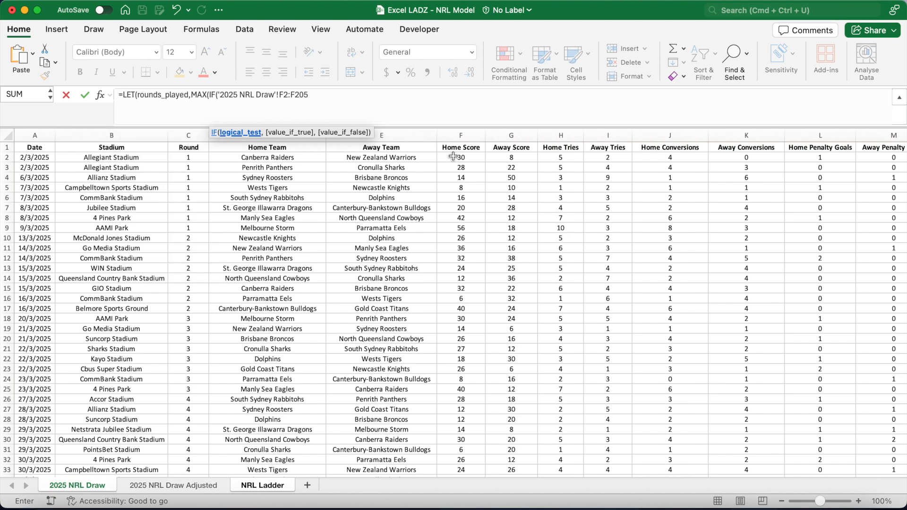
drag(309, 99, 280, 100)
key(F4)
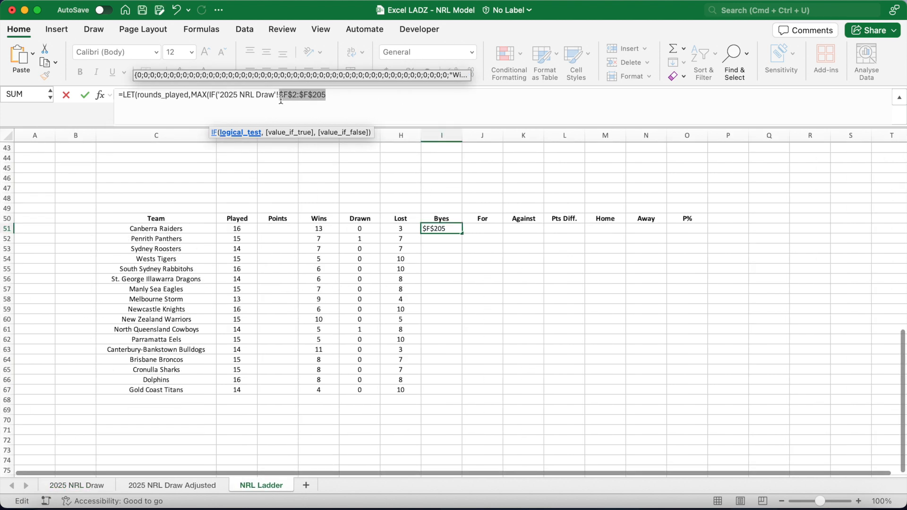
click(342, 96)
text(<)
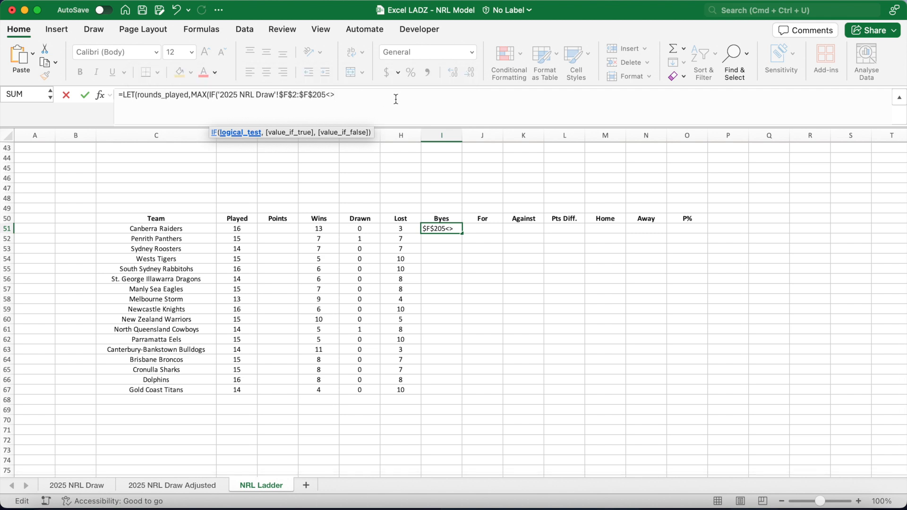
text(>"",)
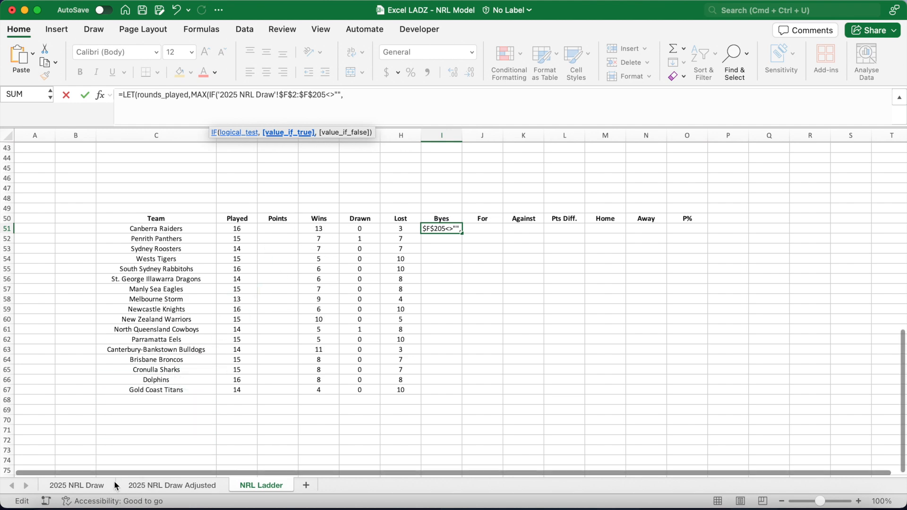
click(75, 485)
click(193, 158)
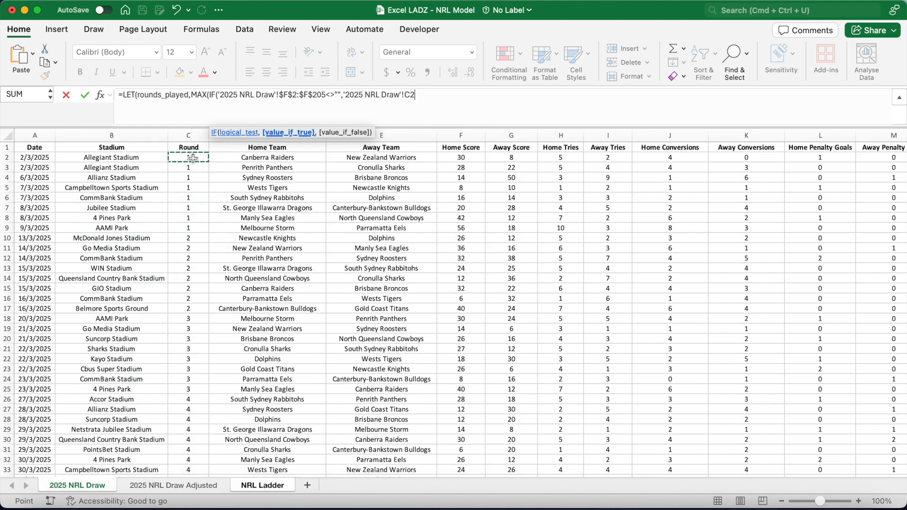
text(:C205)
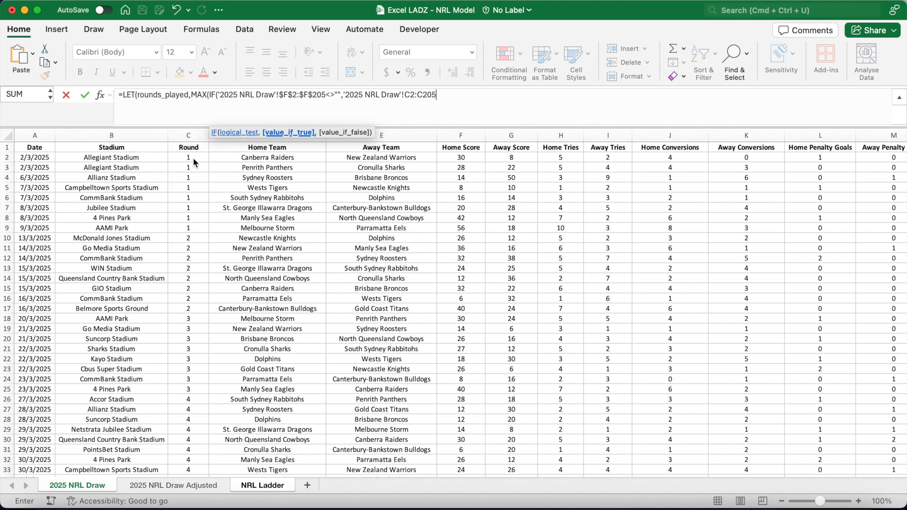
drag(442, 95, 404, 94)
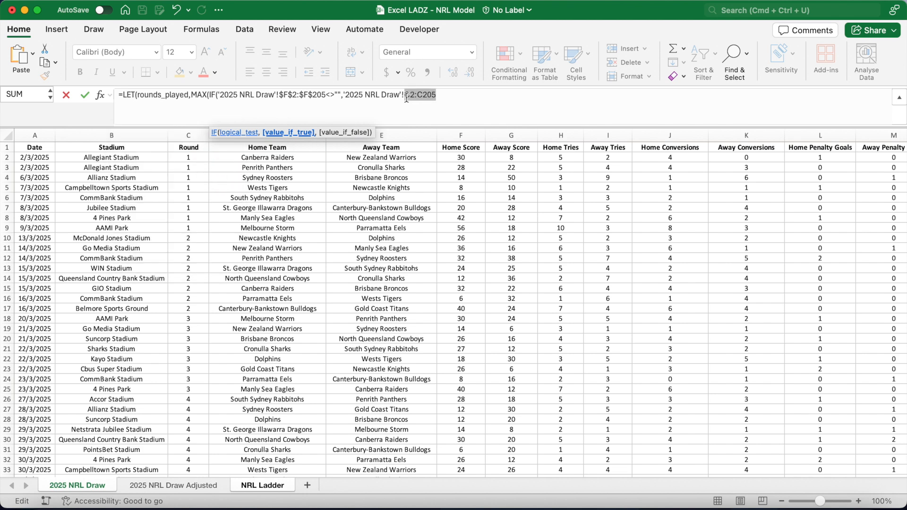
key(F4)
click(471, 100)
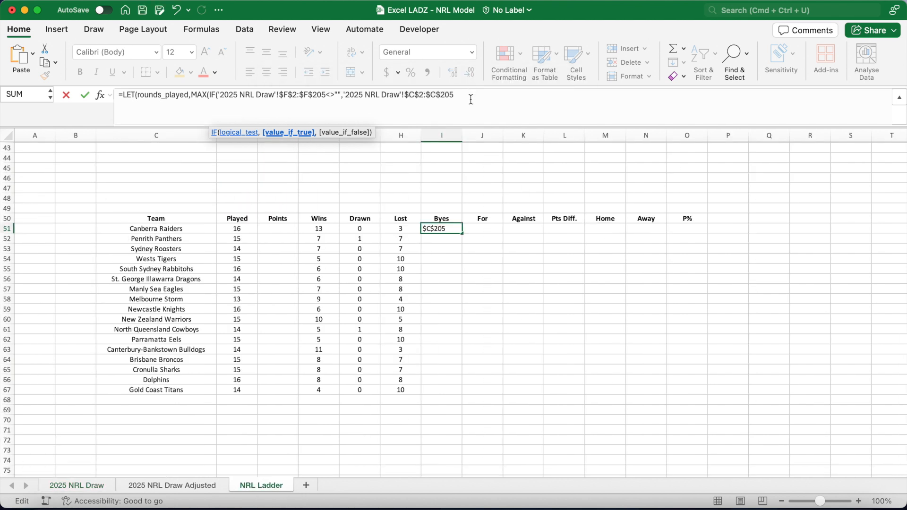
text()),)
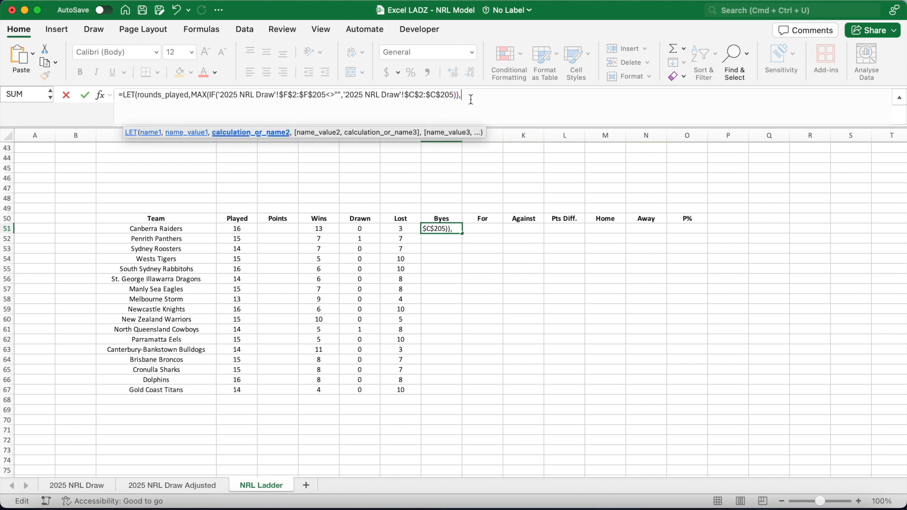
text(number_of_games,)
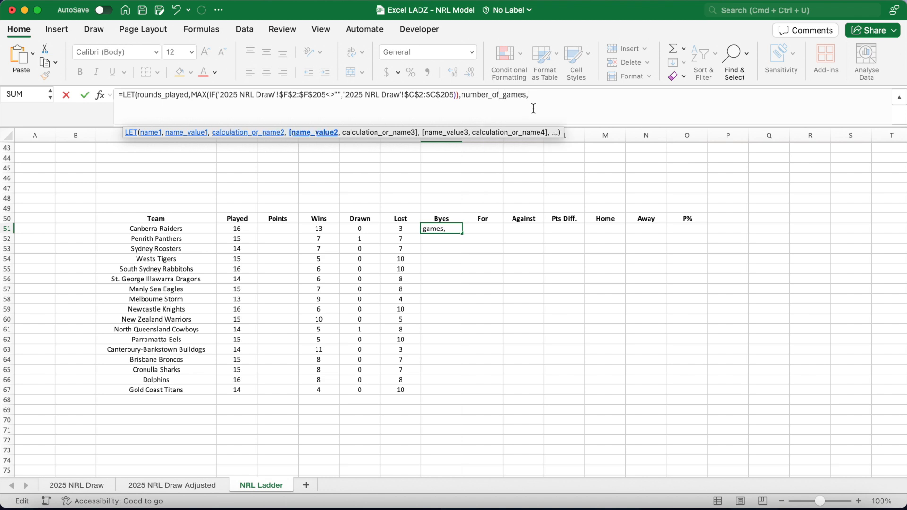
text(COUNTIF()
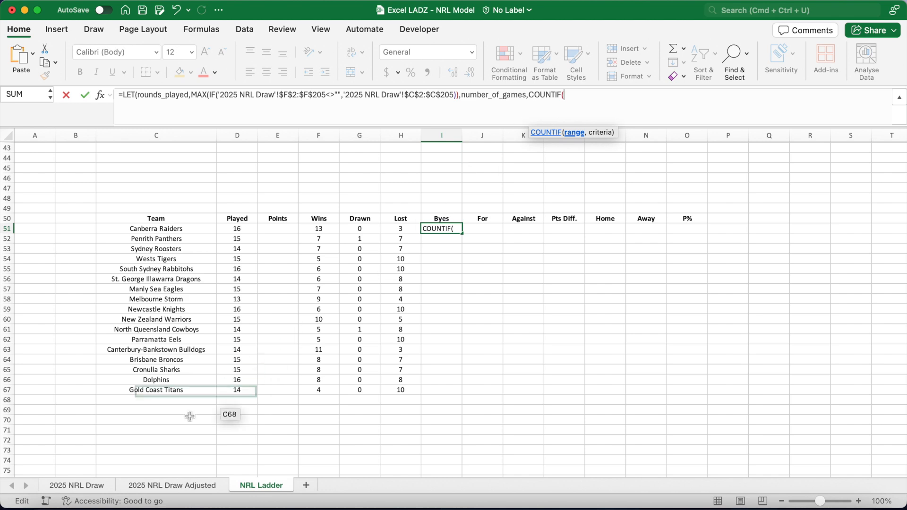
Add the name number_of_games as COUNTIF('2025 NRL Draw'!$C$2:$C$205,"<="&rounds_played) in the LET formula.
click(107, 487)
click(195, 159)
text(:)
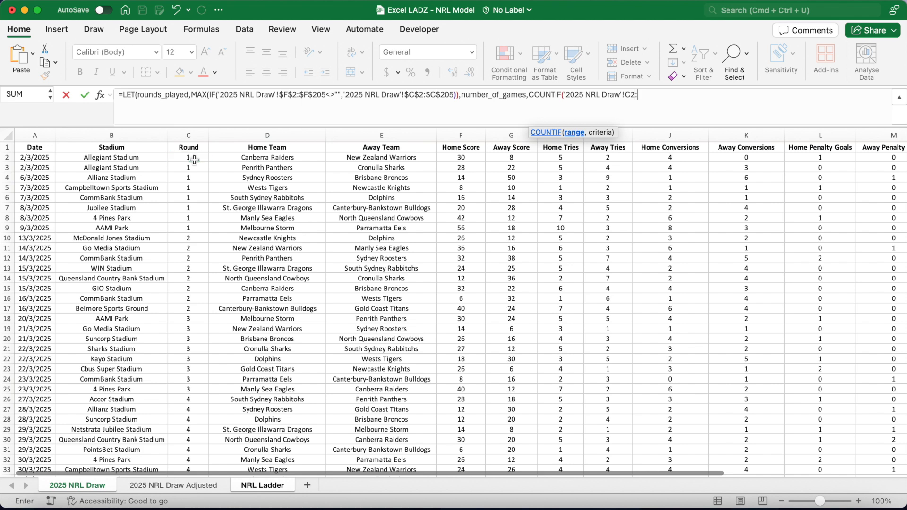
text(C205)
drag(663, 96, 626, 99)
key(F4)
click(685, 99)
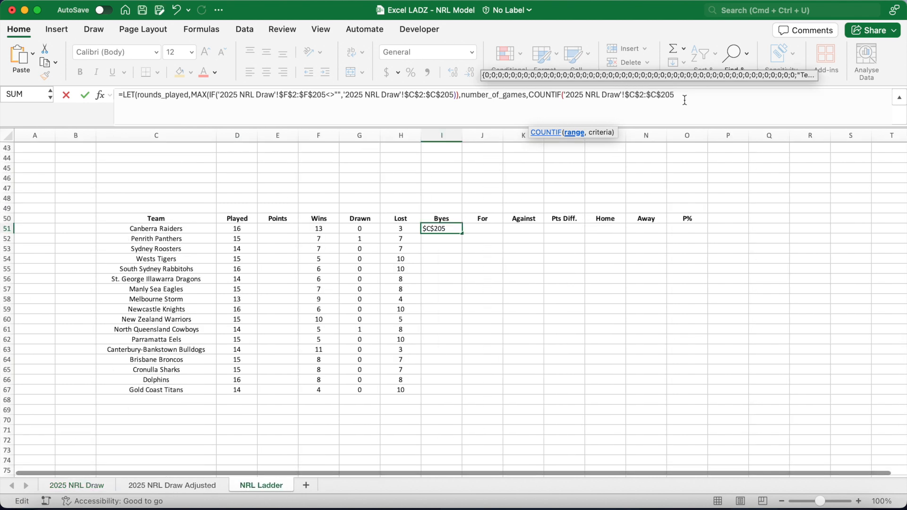
text(,)
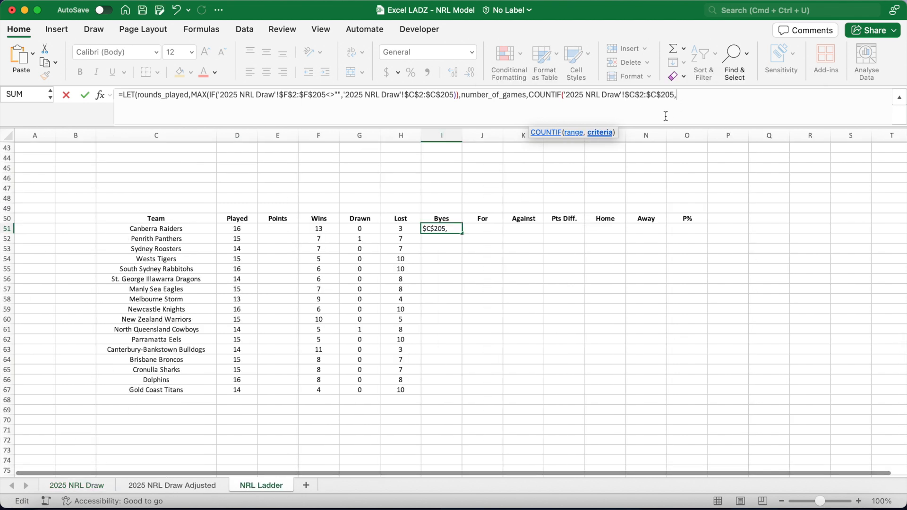
text("<="&rounds_played)
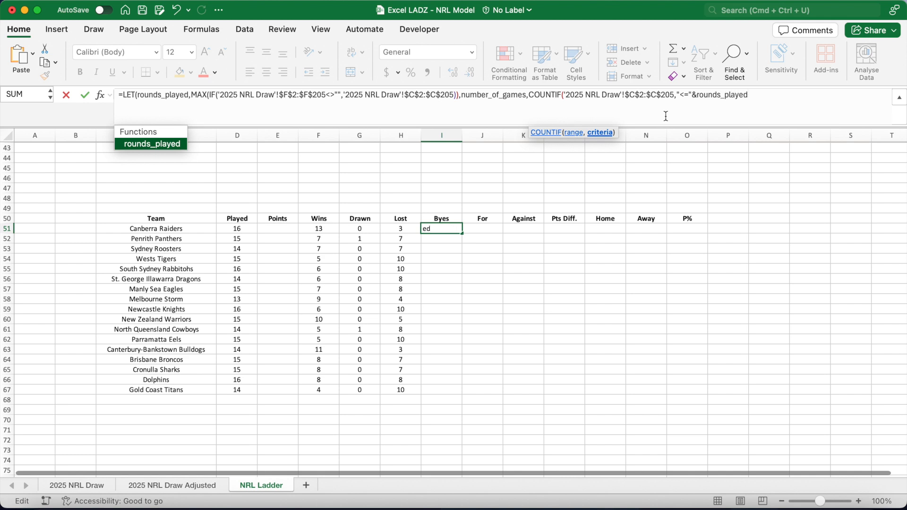
text(),)
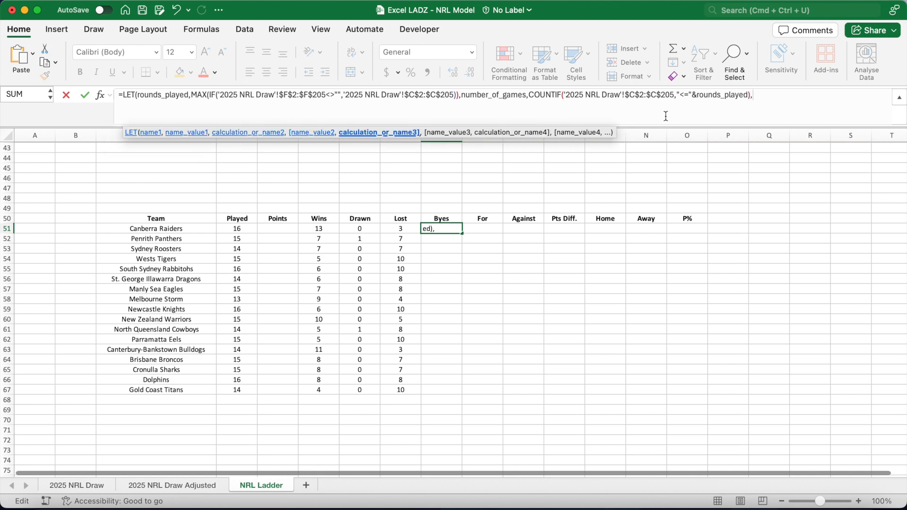
text(home_games,COUNTIF()
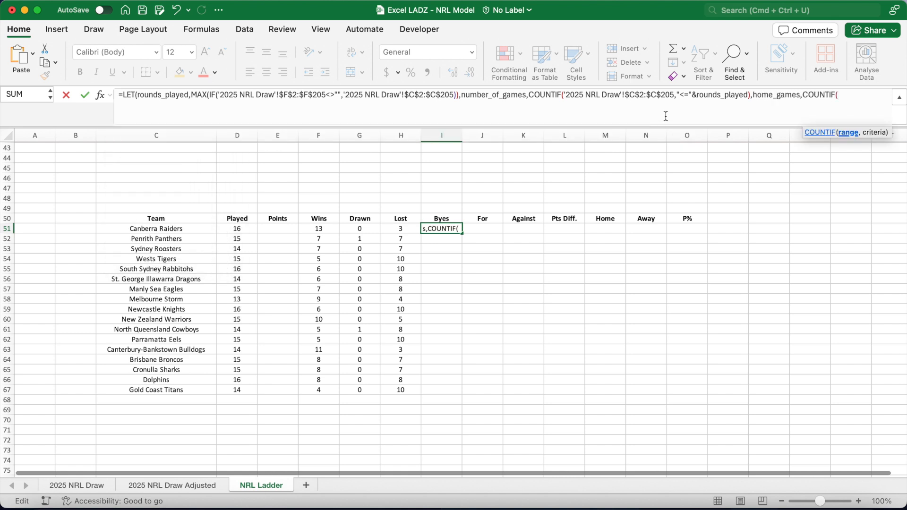
Add the name home_games as COUNTIF('2025 NRL Draw'!$D$2:OFFSET('2025 NRL Draw'!$D$2,number_of_games-1,0),$C51) to the LET formula.
click(104, 485)
click(279, 158)
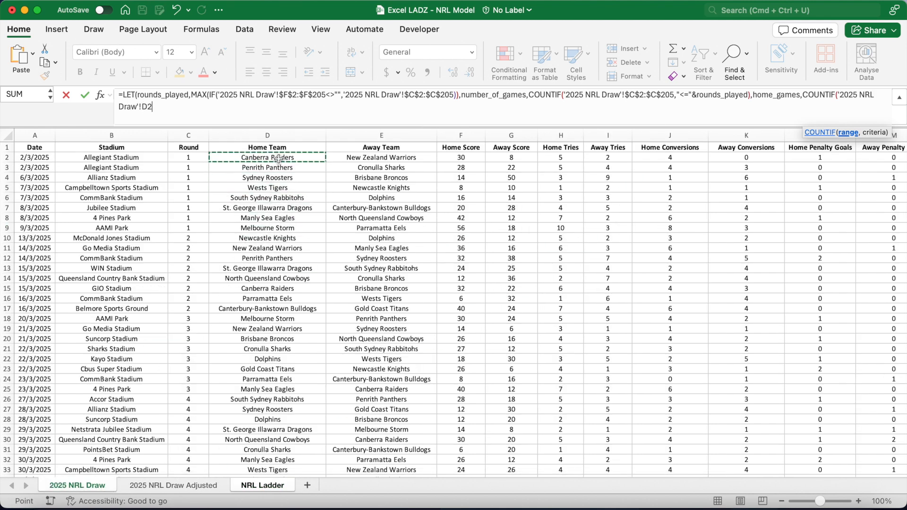
key(F4)
text(:O)
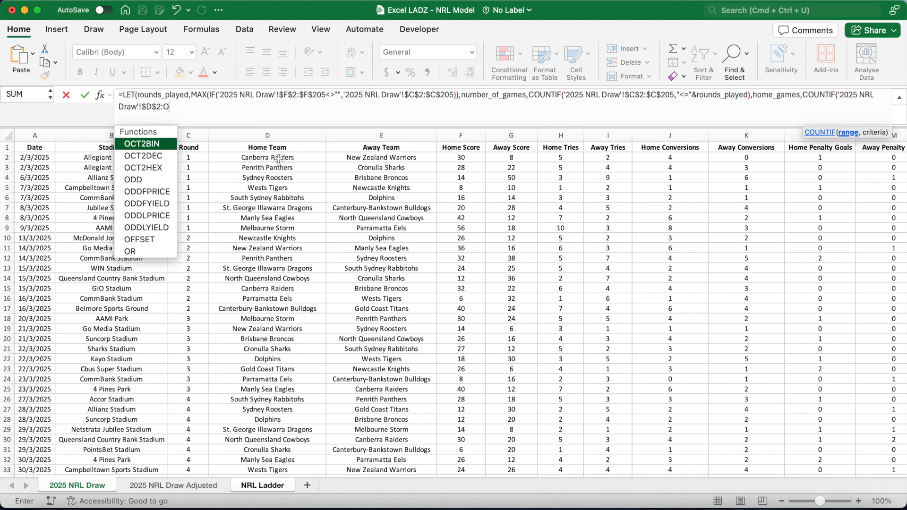
text(FFSET()
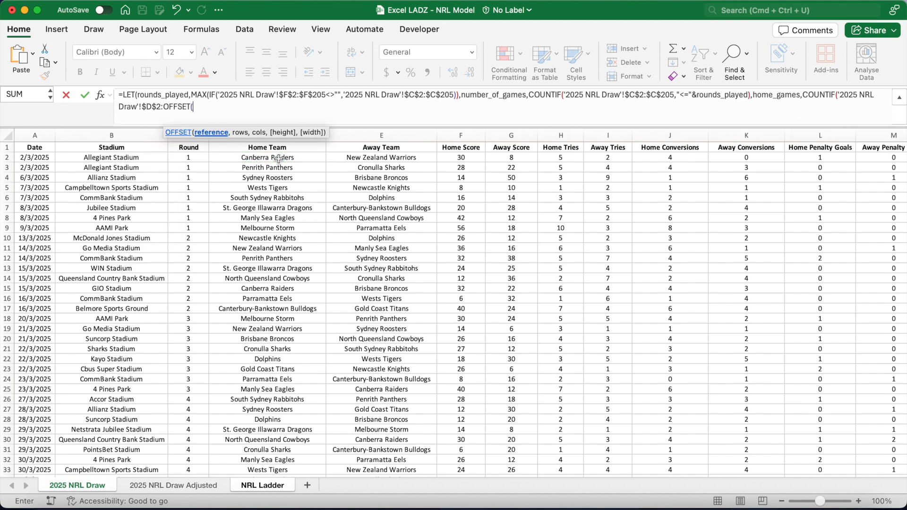
click(279, 159)
key(F4)
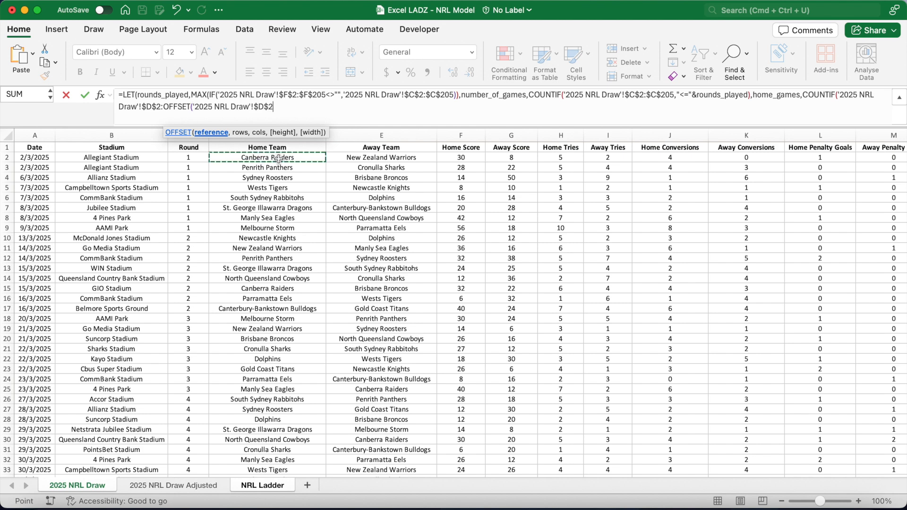
text(,number_of_games)
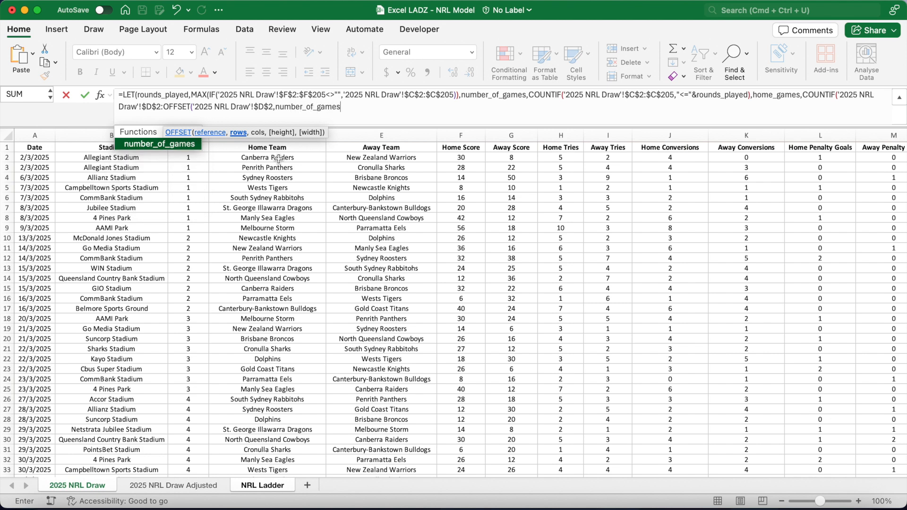
text(-1,)
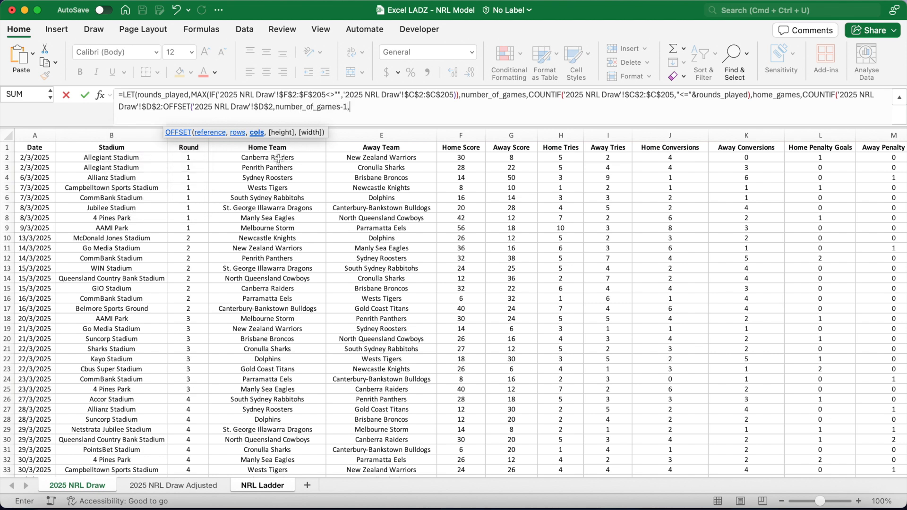
text(0),$C51)
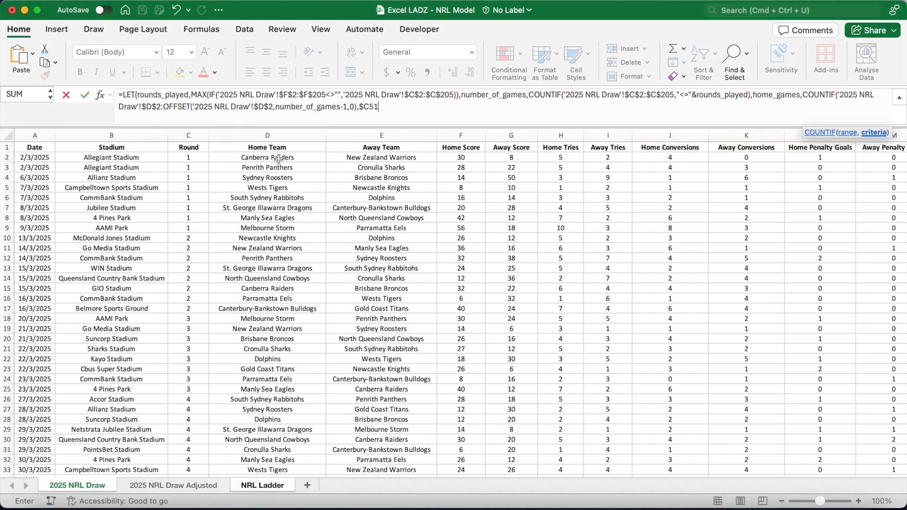
text())
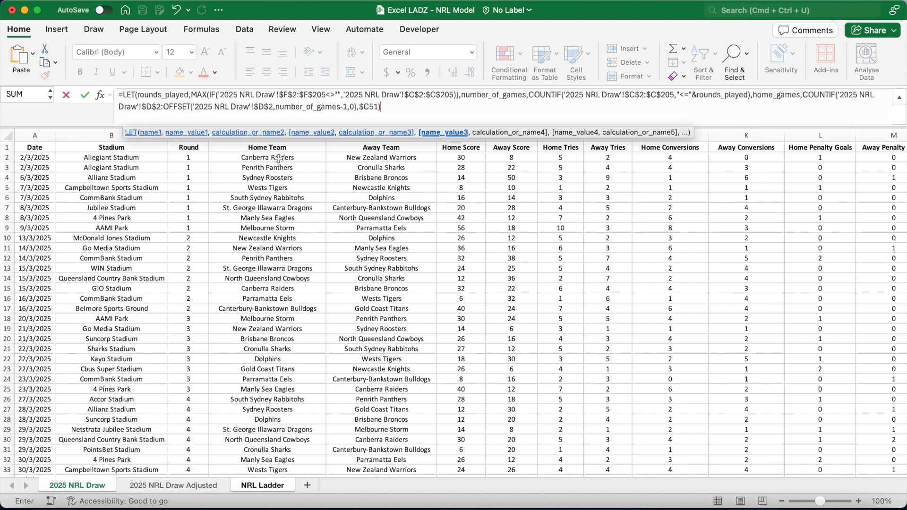
text(,a)
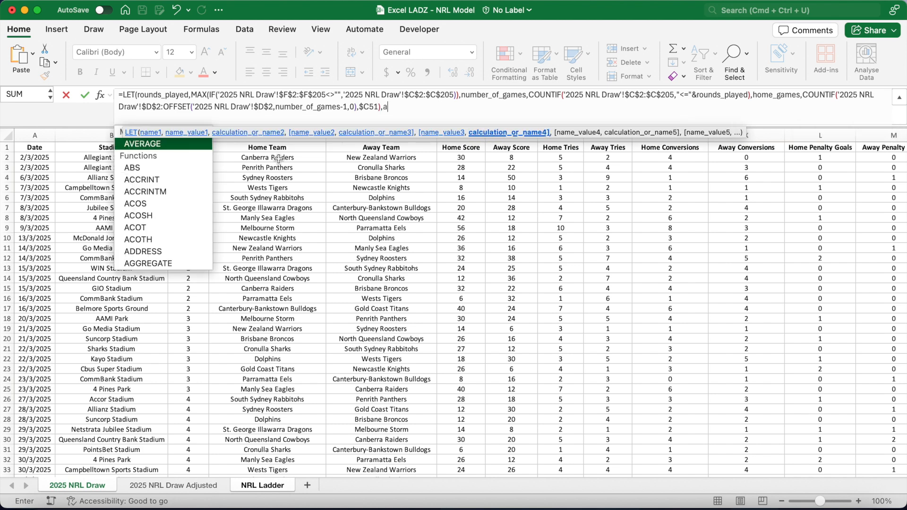
text(way_games,)
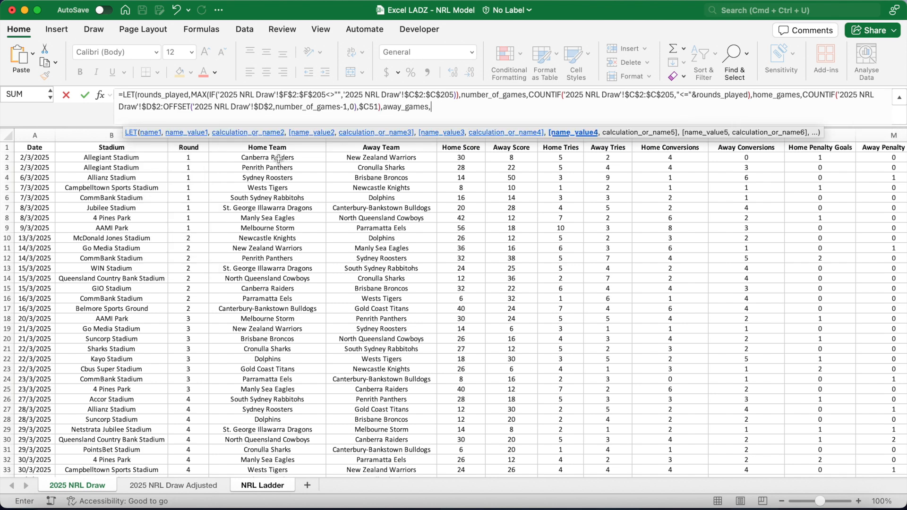
text(COUNTIF()
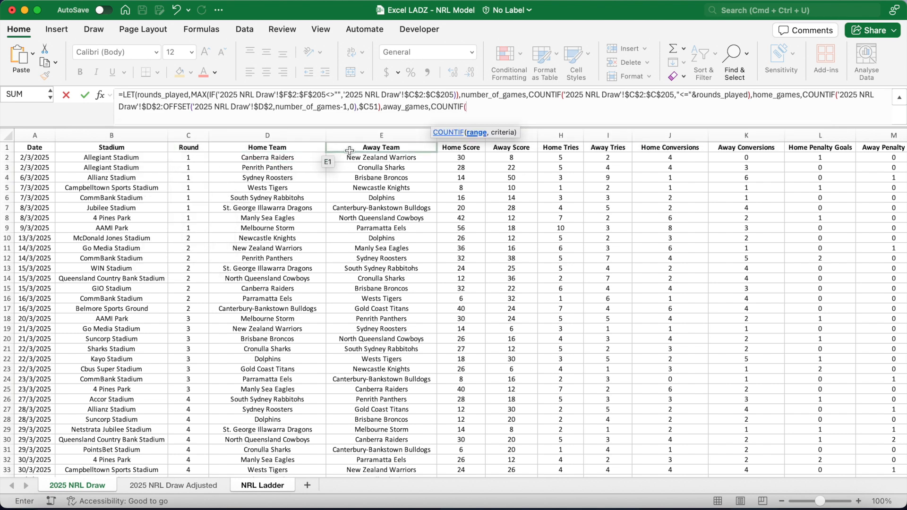
Add the name away_games as COUNTIF('2025 NRL Draw'!$E$2:OFFSET('2025 NRL Draw'!$E$2,number_of_games-1,0),$C51) to the LET formula.
click(368, 157)
key(super+t)
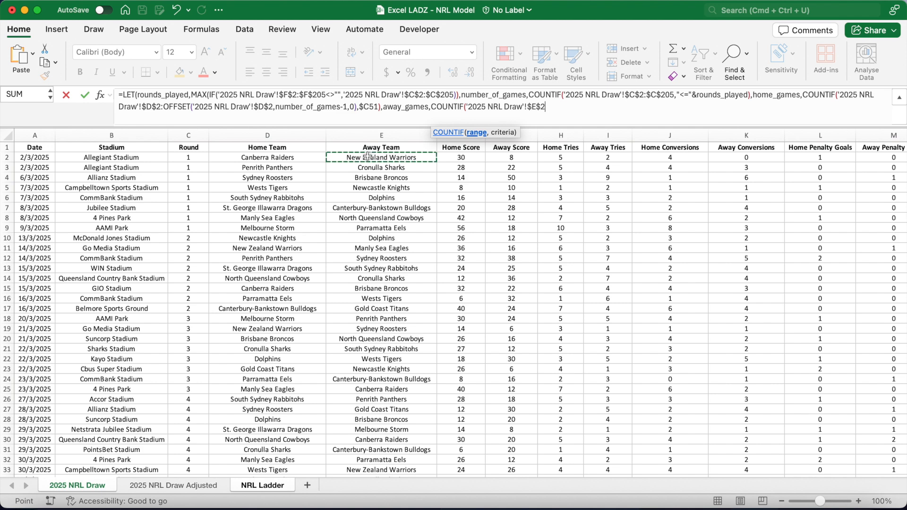
text(:OFFSET)
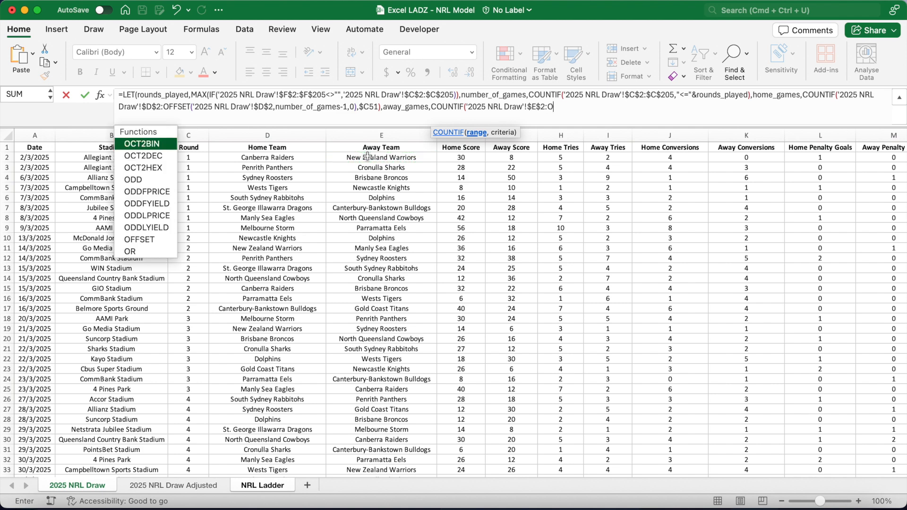
text(()
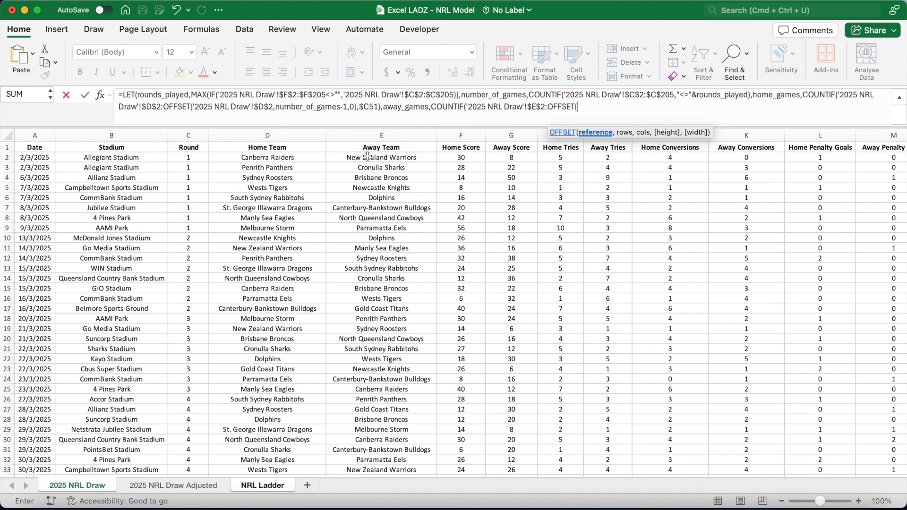
click(368, 156)
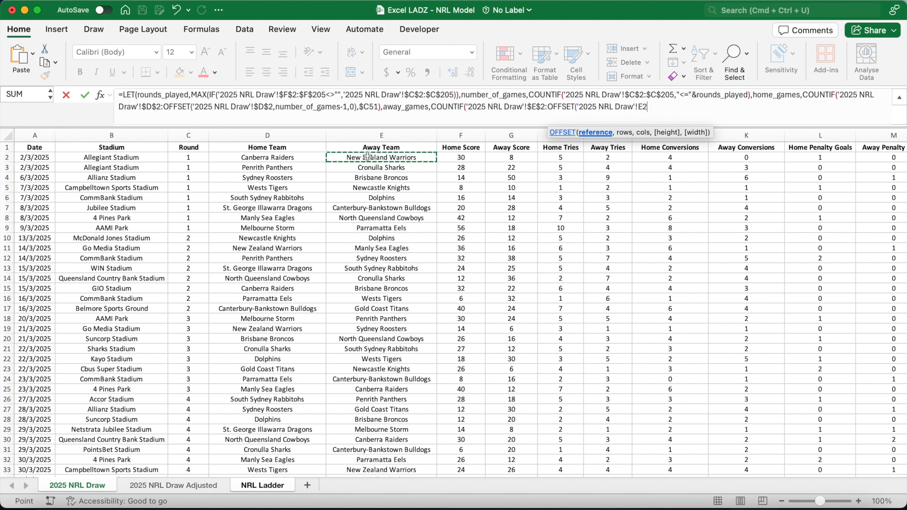
text(,)
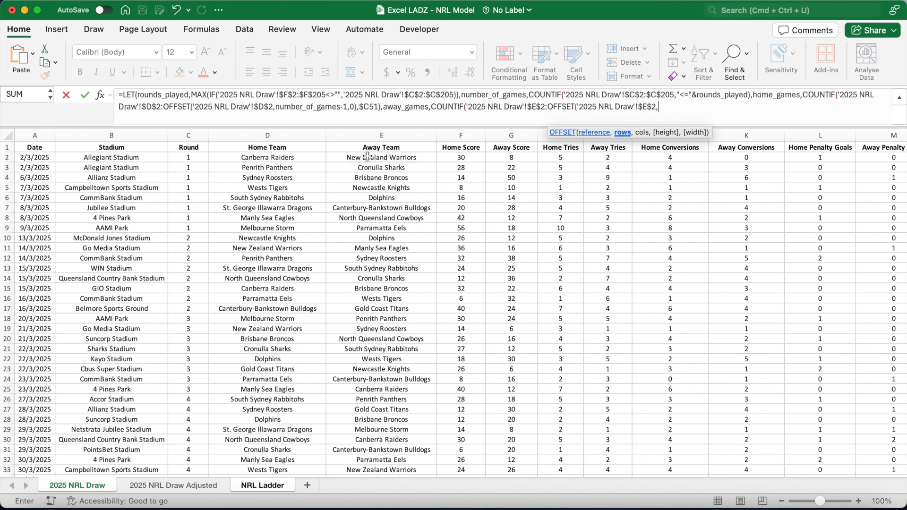
text(number_o)
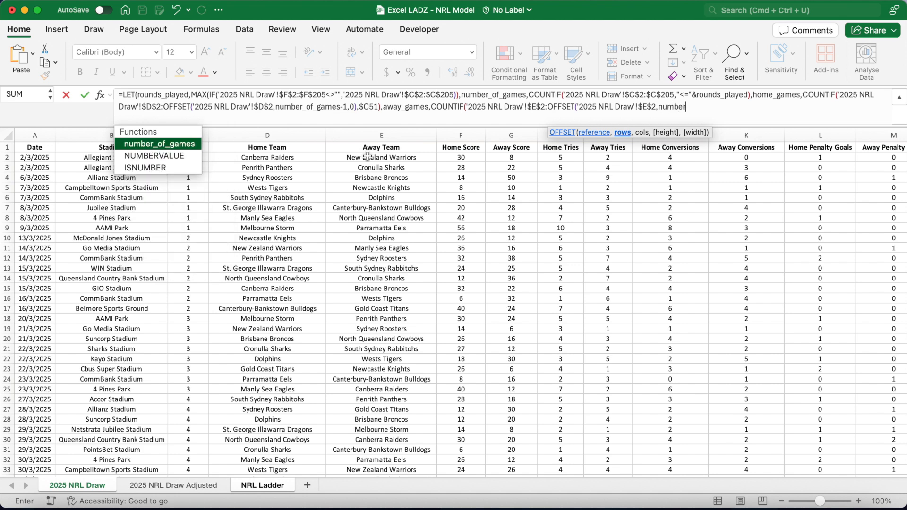
text(f_games)
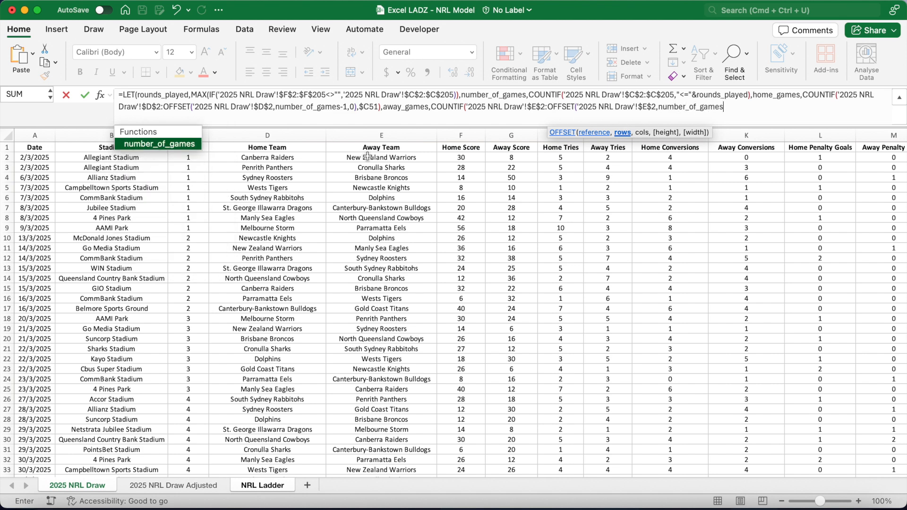
text(-1,0)
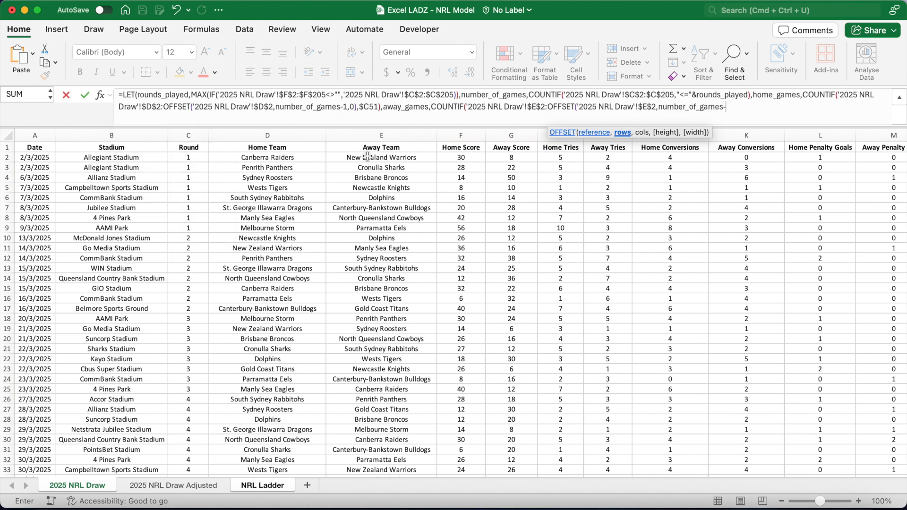
text())
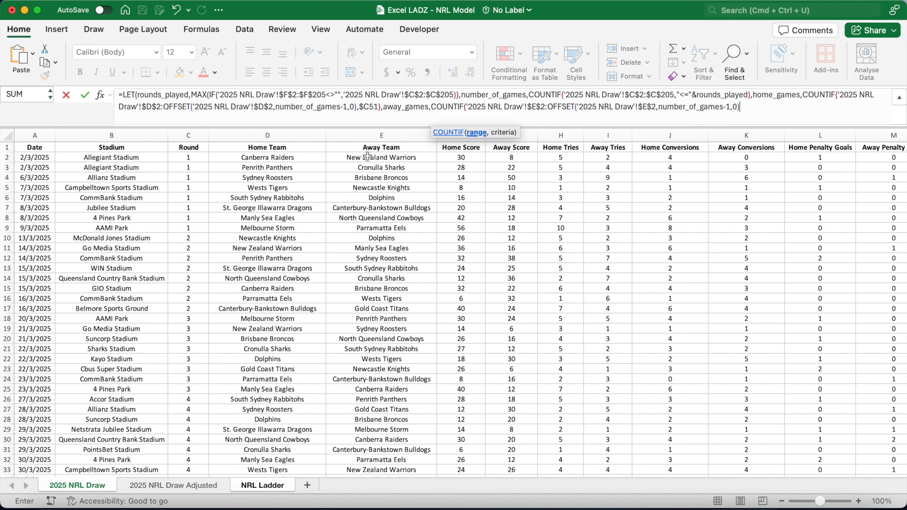
text(,$C51))
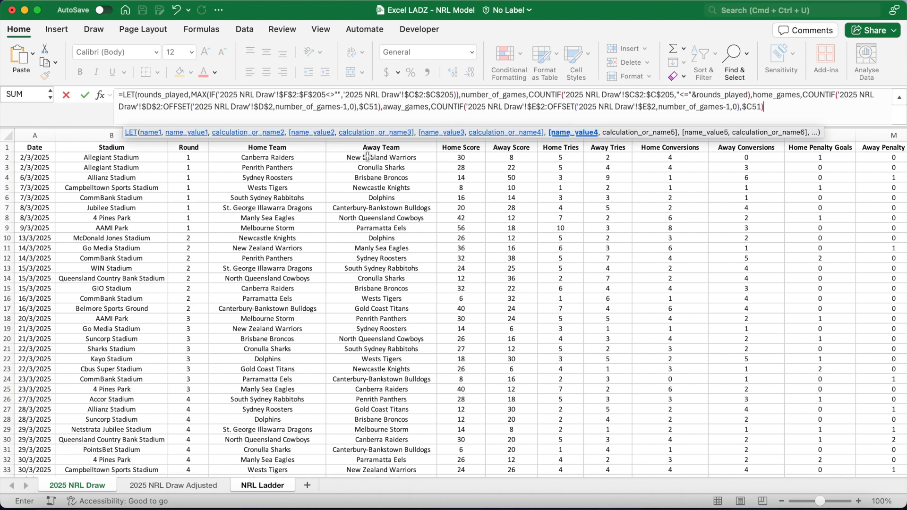
text(,)
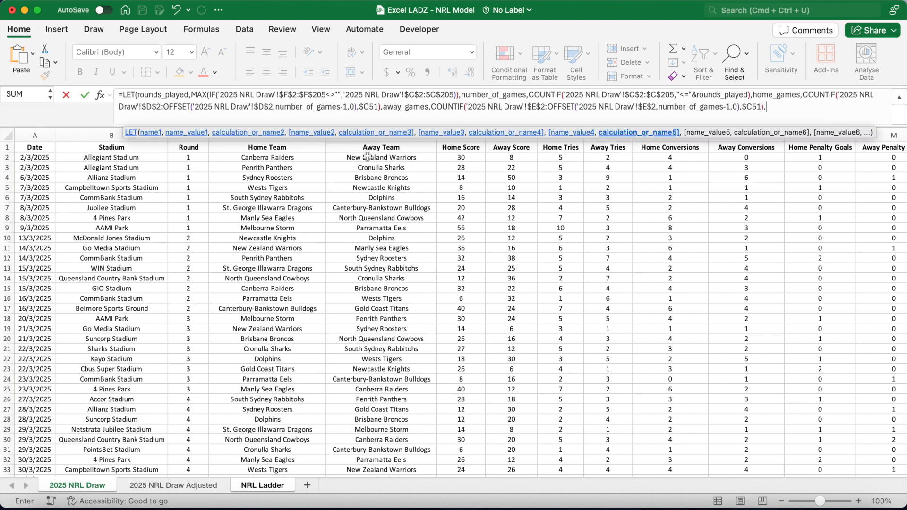
text(rounds_played-home_games-away_)
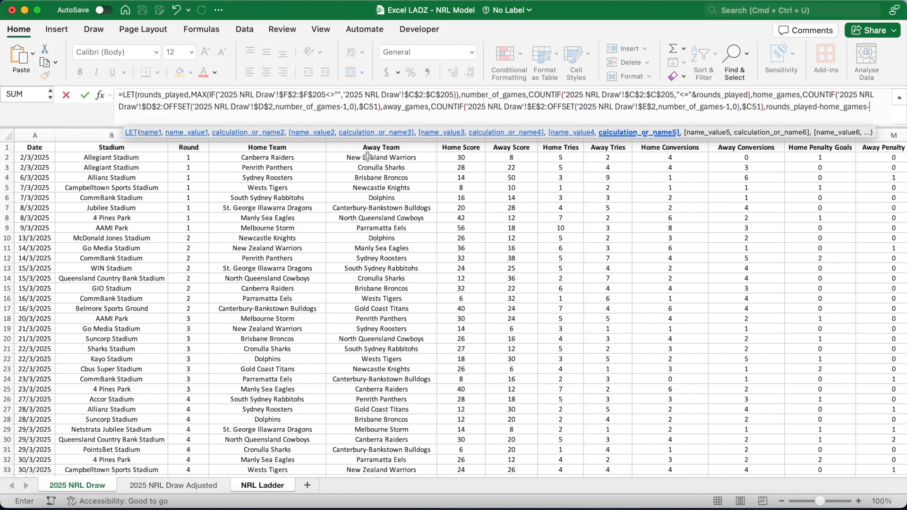
text(games))
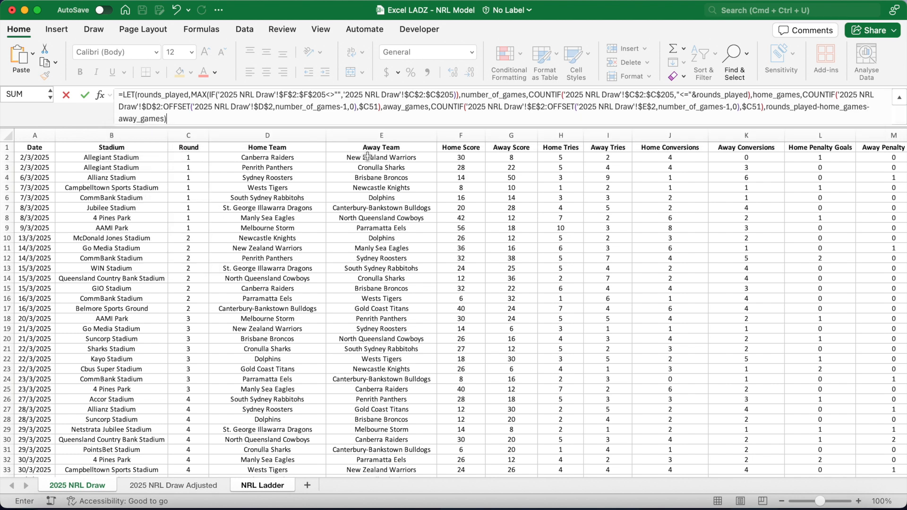
Finish the LET formula with rounds_played-home_games-away_games, confirm it, and fill Byes down to I67.
key(Return)
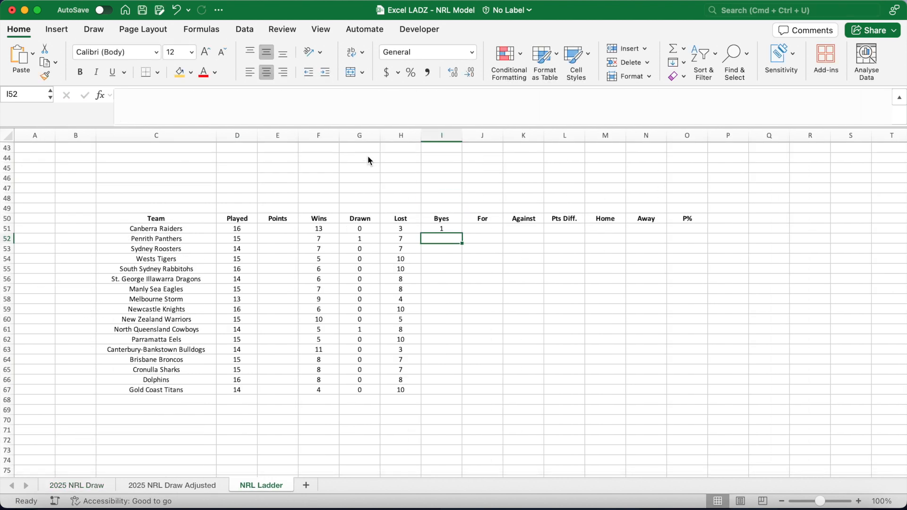
click(448, 228)
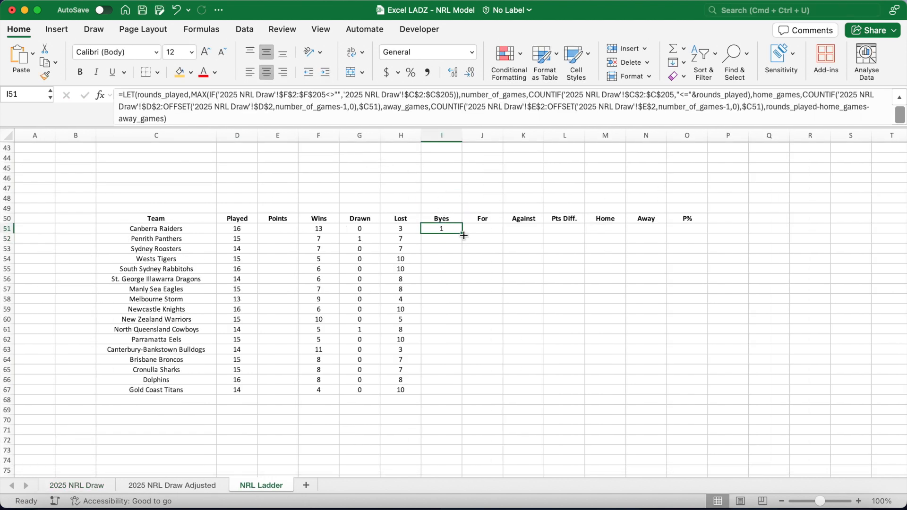
double_click(463, 233)
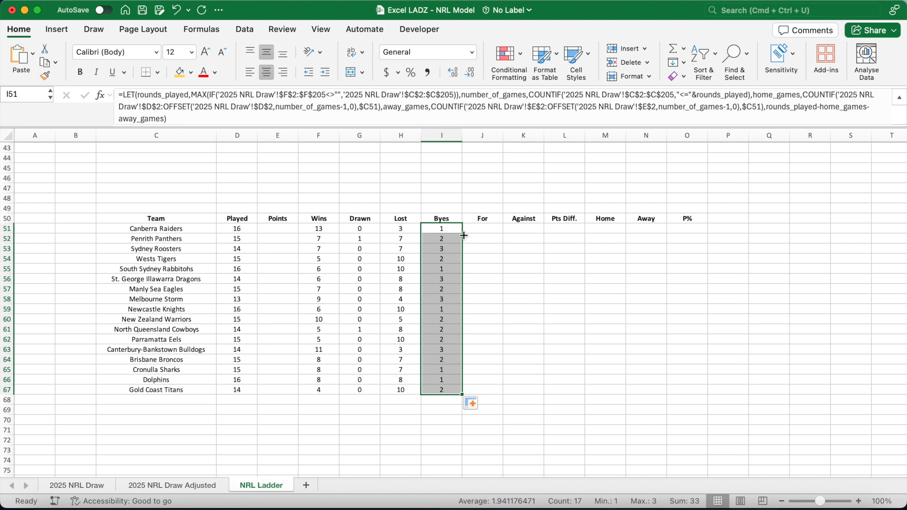
Enter =F51*2+G51+I51*2 in the Points cell E51 and fill it down to E67.
click(283, 228)
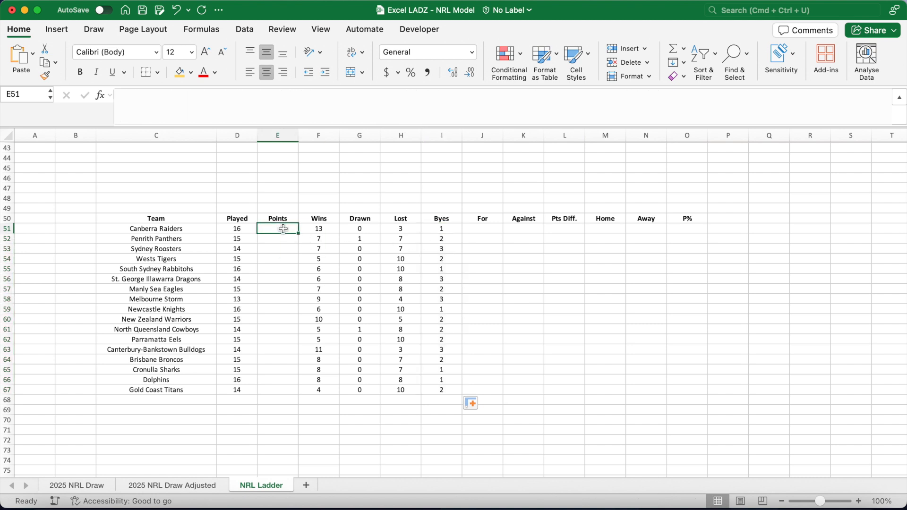
text(=)
click(318, 232)
text(*2+)
click(361, 229)
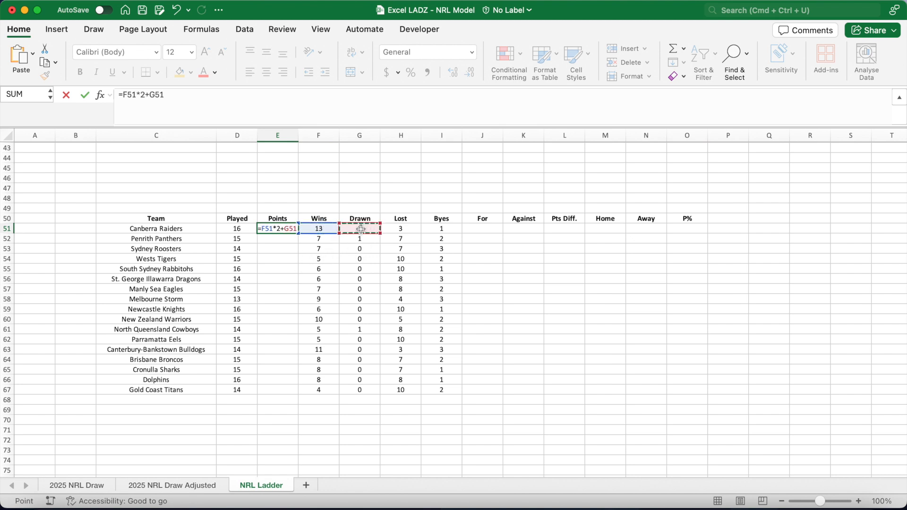
text(+)
click(439, 231)
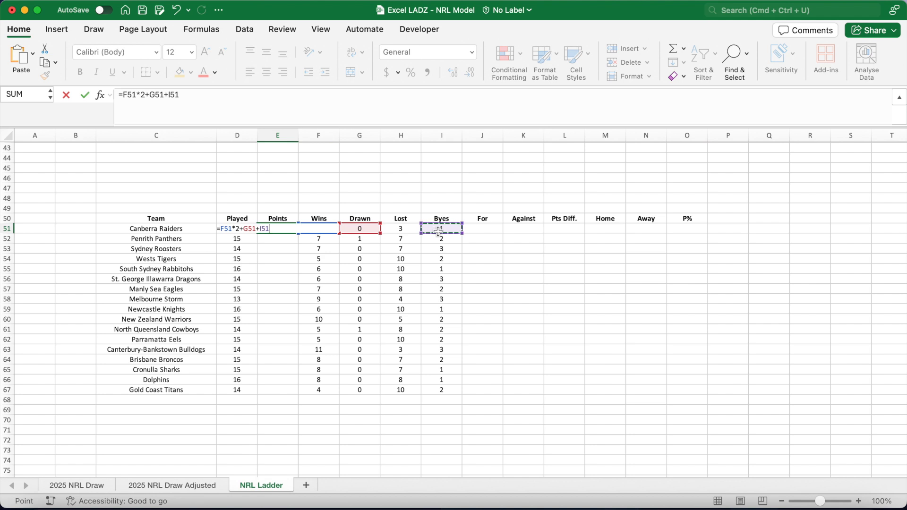
key(Return)
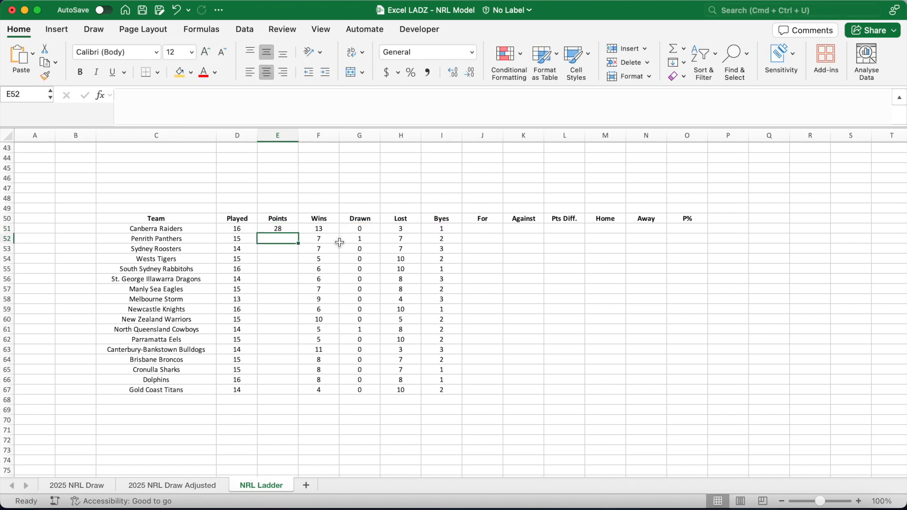
click(290, 229)
double_click(298, 233)
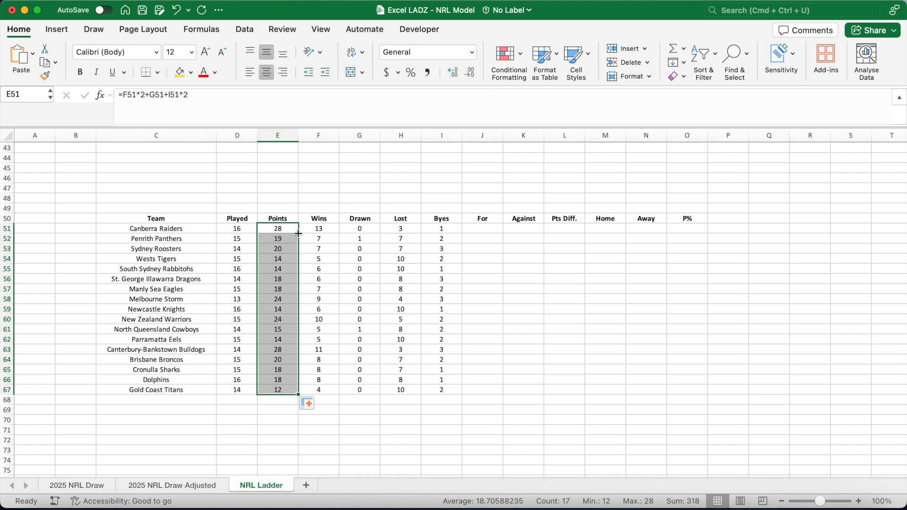
Copy the Wins formula from F51 into the For cell J51.
click(482, 228)
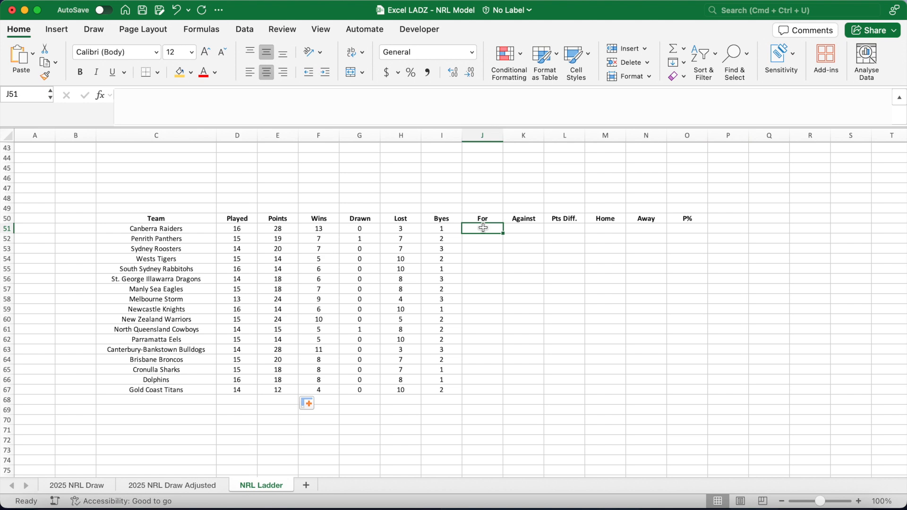
click(330, 228)
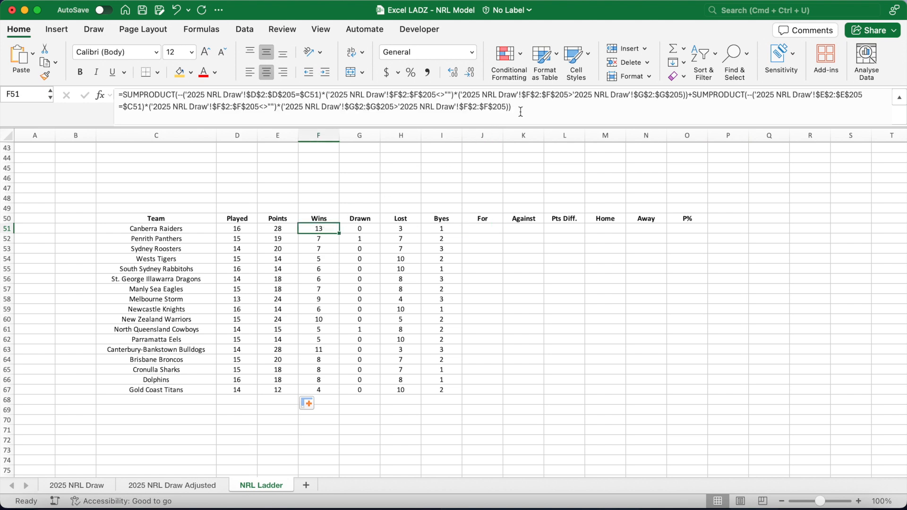
drag(520, 111, 115, 94)
key(super+c)
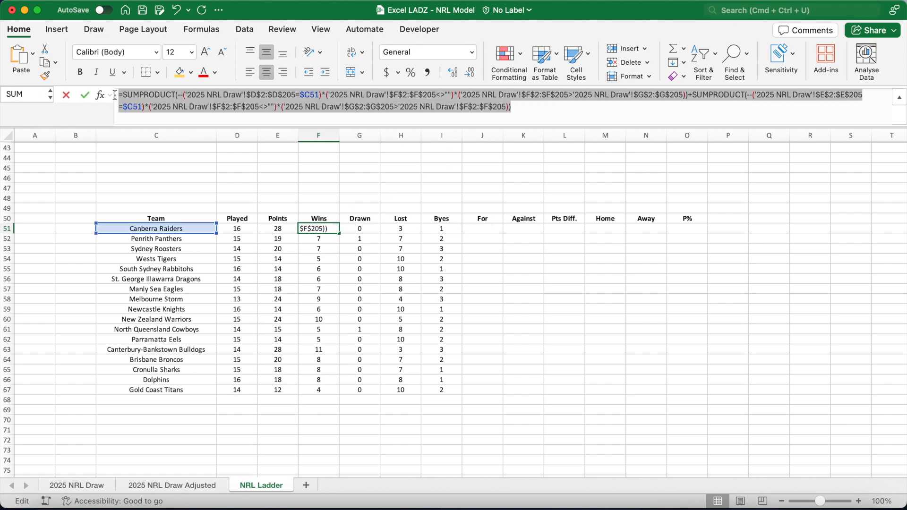
key(Return)
click(464, 228)
click(479, 227)
click(290, 97)
key(super+v)
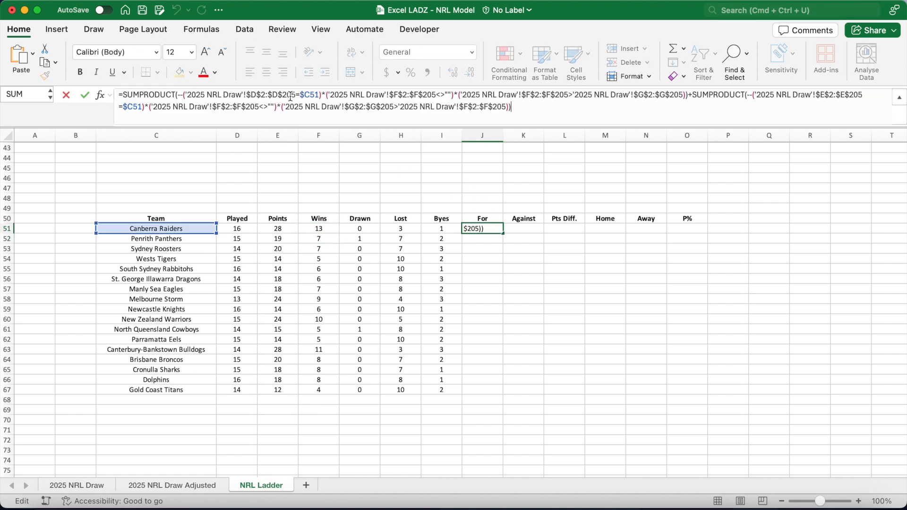
Edit J51 to multiply home games by the $F$2:$F$205 scores and away games by the $G$2:$G$205 scores, then fill For down to J67.
click(548, 96)
click(624, 96)
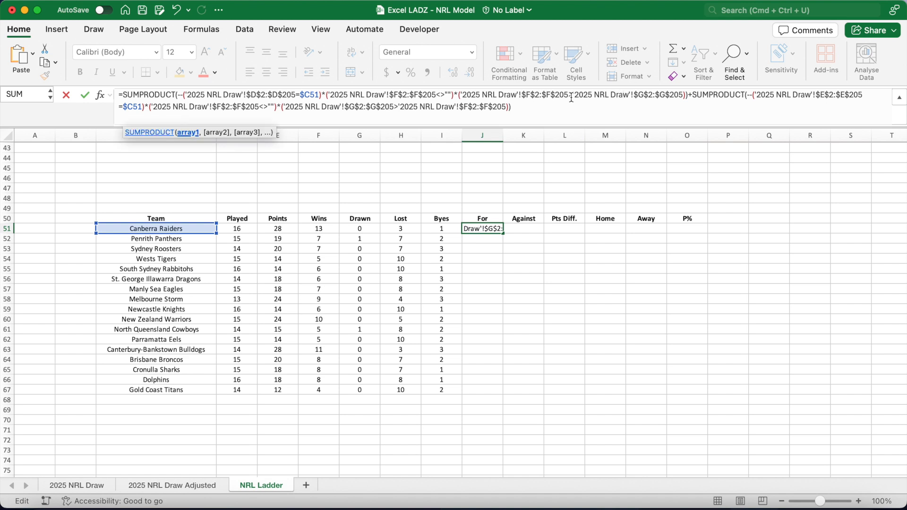
drag(568, 97, 684, 99)
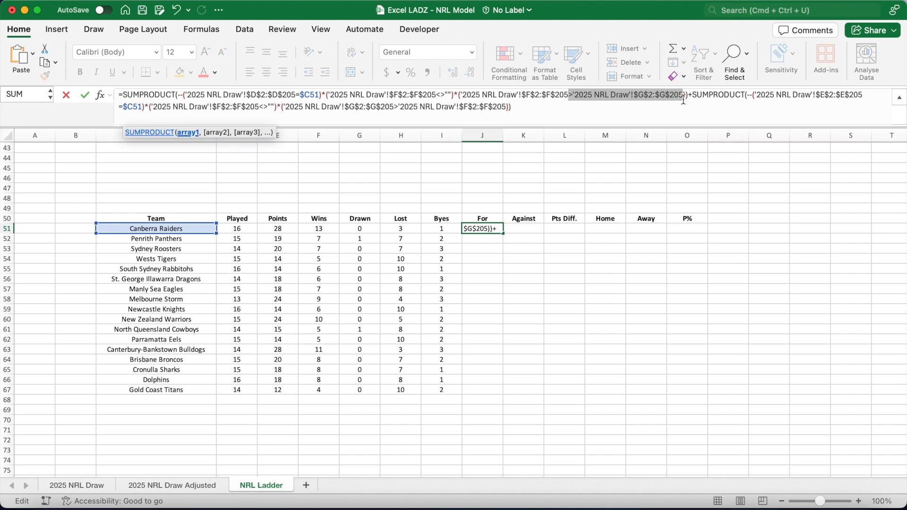
key(BackSpace)
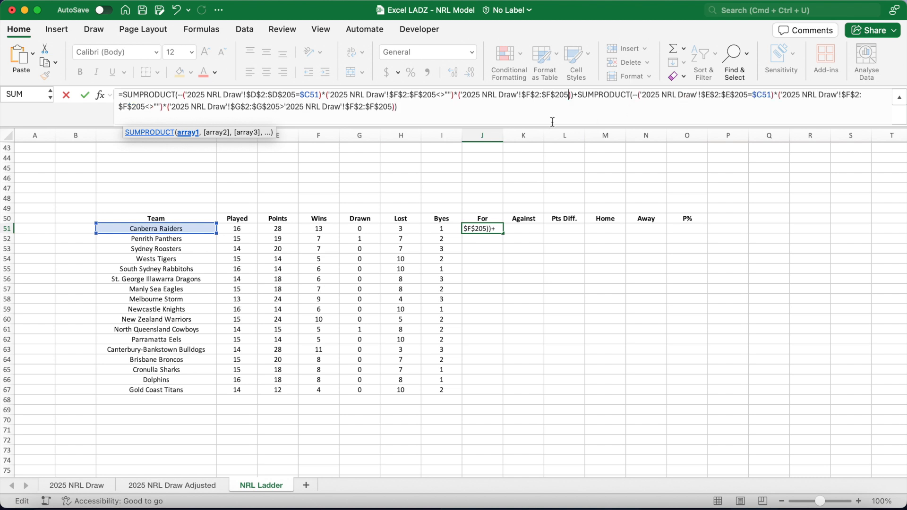
click(267, 108)
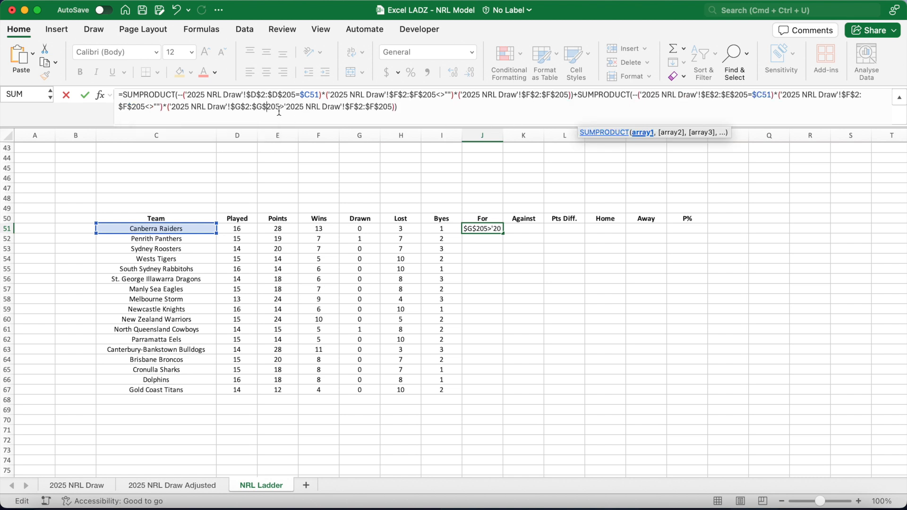
drag(280, 111, 393, 111)
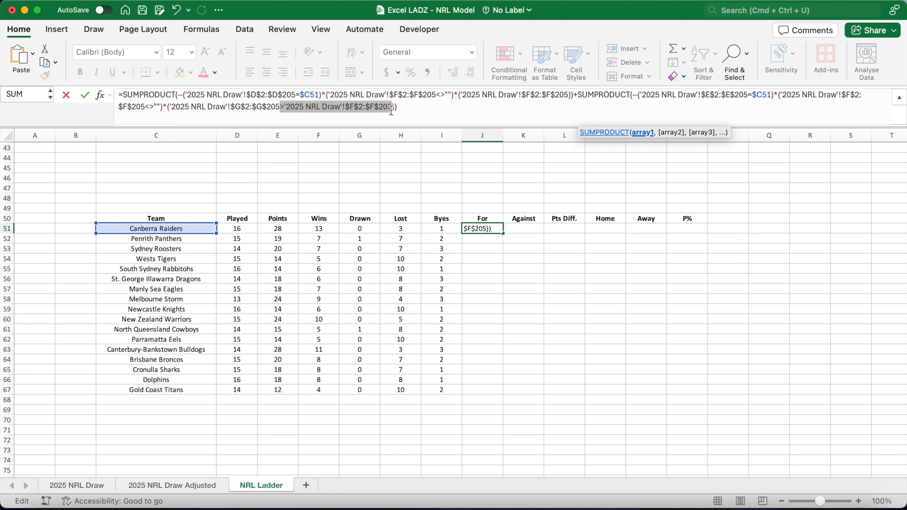
key(BackSpace)
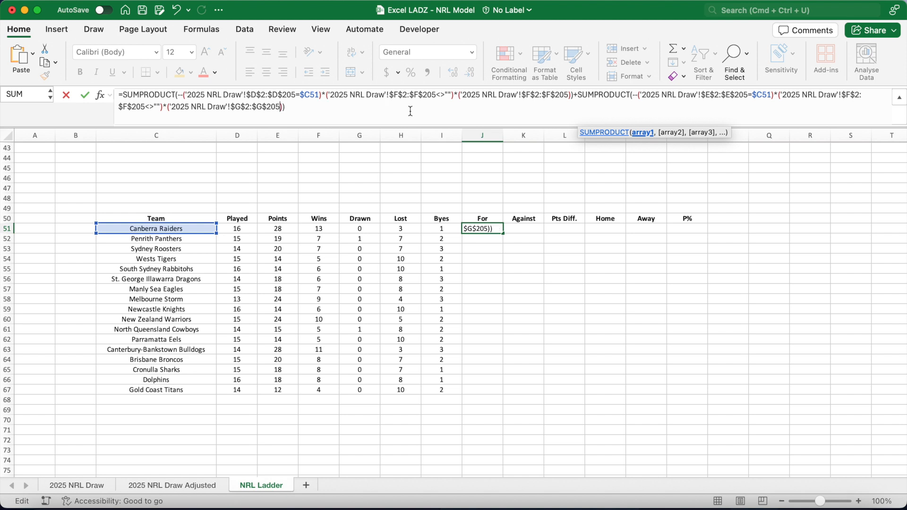
key(Return)
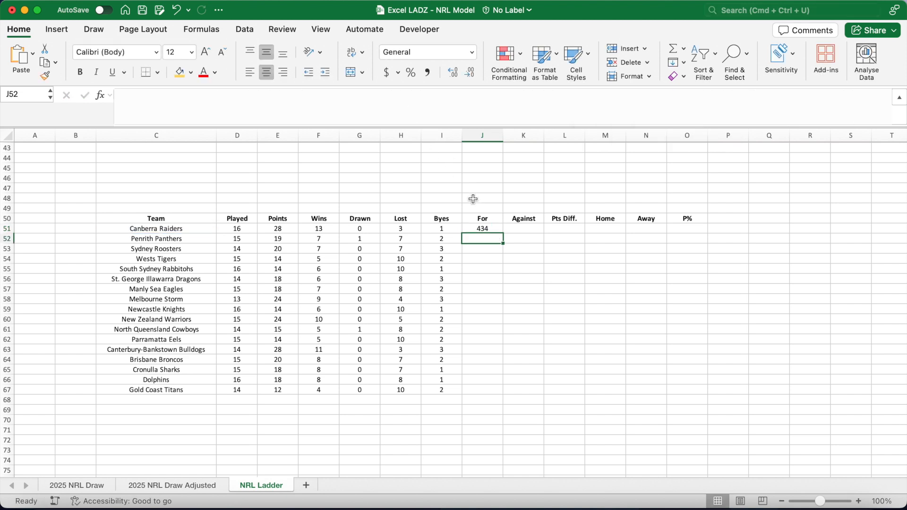
click(483, 228)
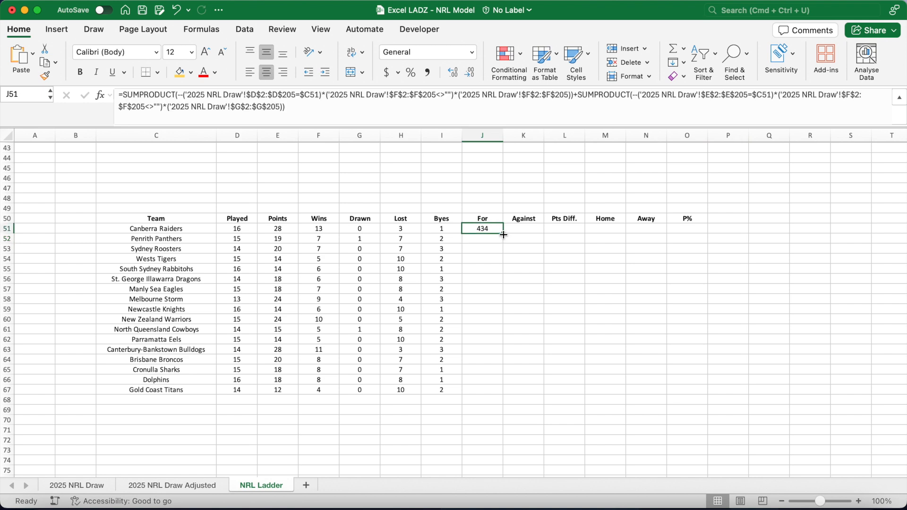
double_click(504, 236)
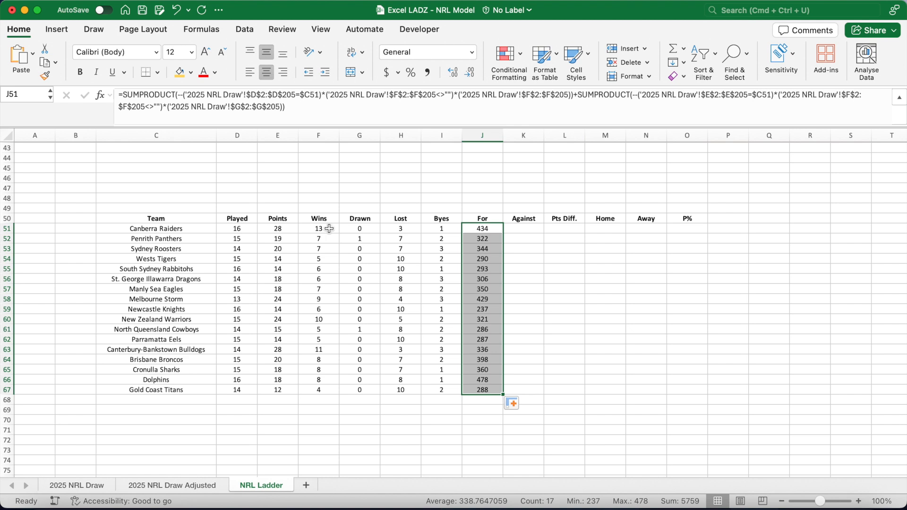
Paste the Wins formula into Against cell K51, reversing it to sum $G$2:$G$205 for home and $F$2:$F$205 for away games, and fill down to K67.
click(513, 230)
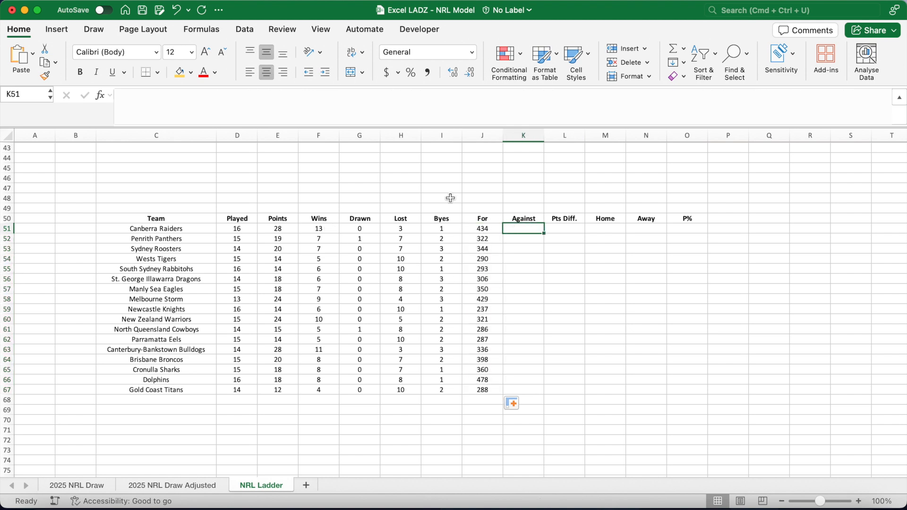
click(376, 105)
key(super+v)
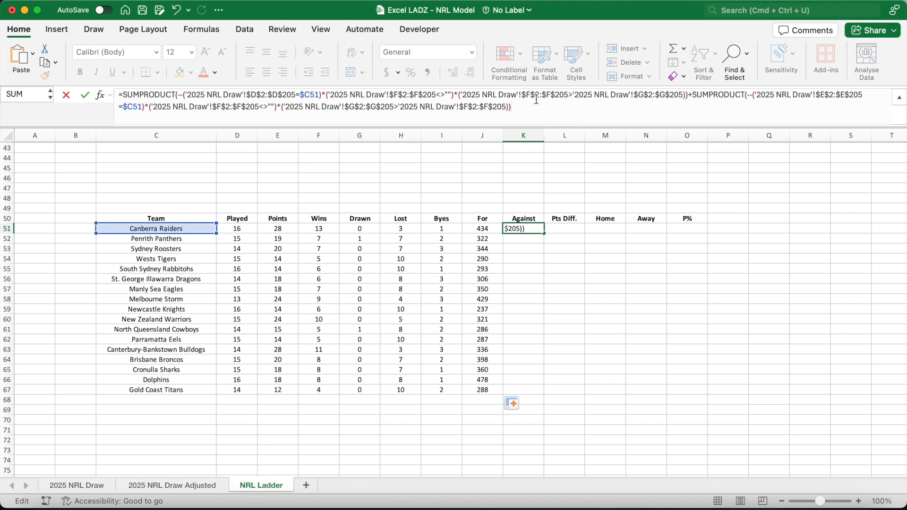
drag(611, 95, 461, 100)
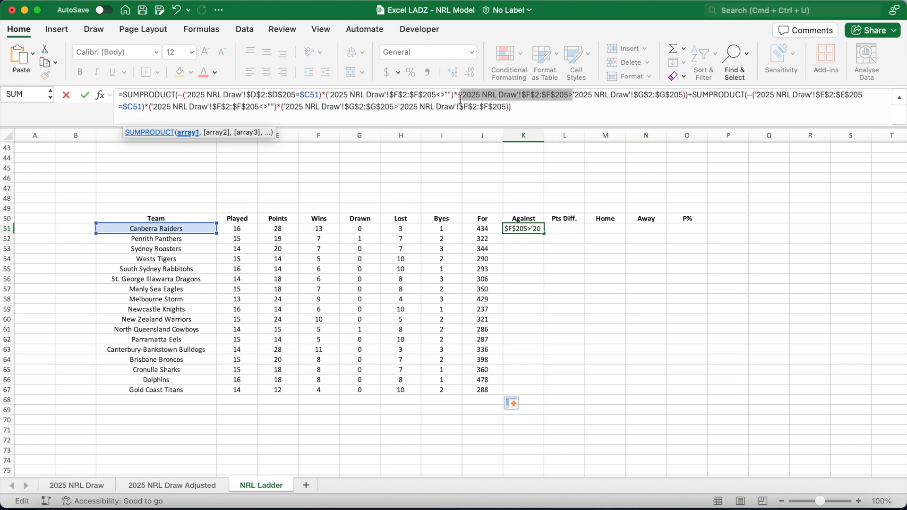
key(BackSpace)
drag(284, 109, 169, 110)
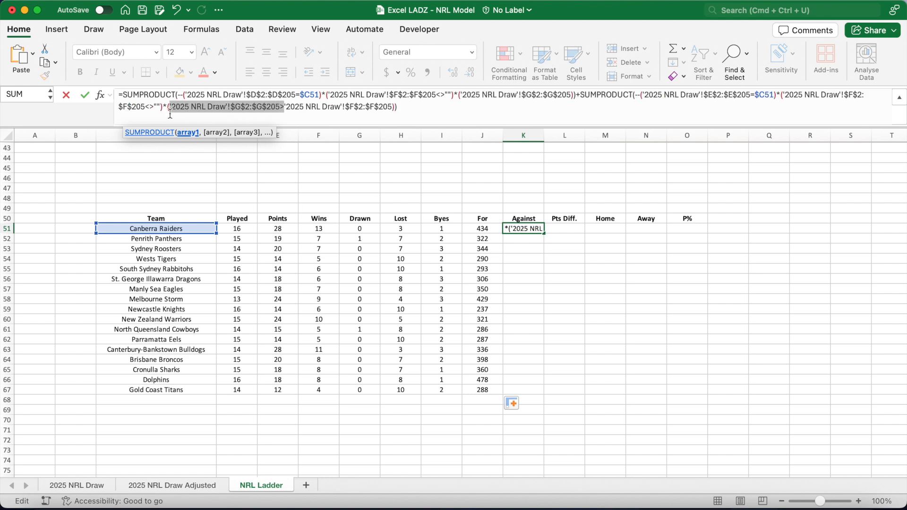
key(BackSpace)
click(293, 109)
text())
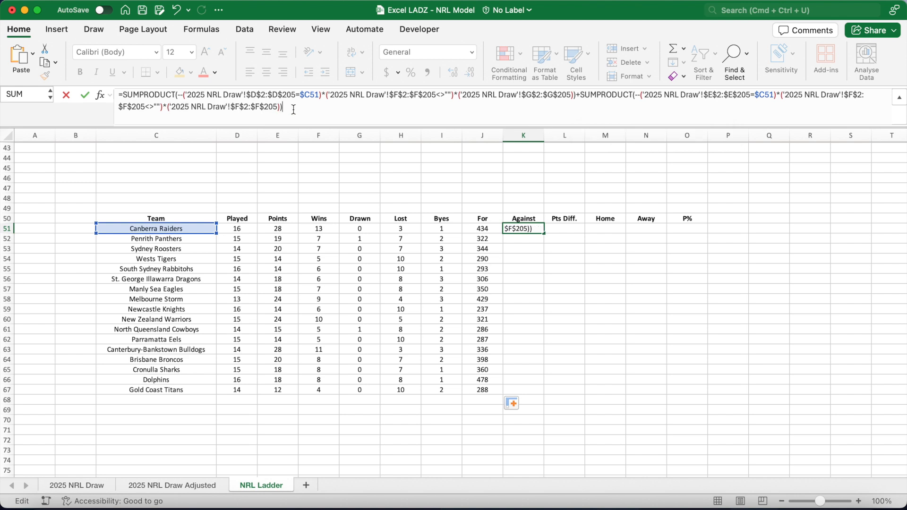
key(ctrl+Return)
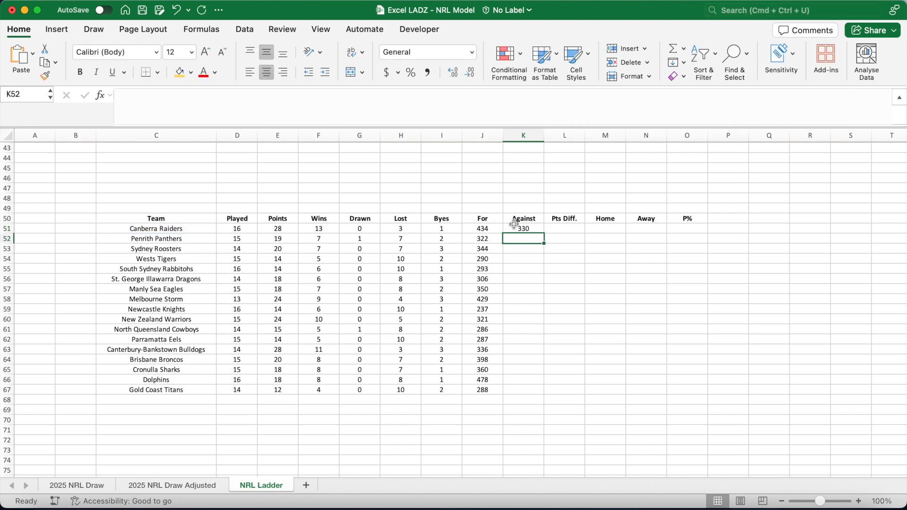
double_click(544, 235)
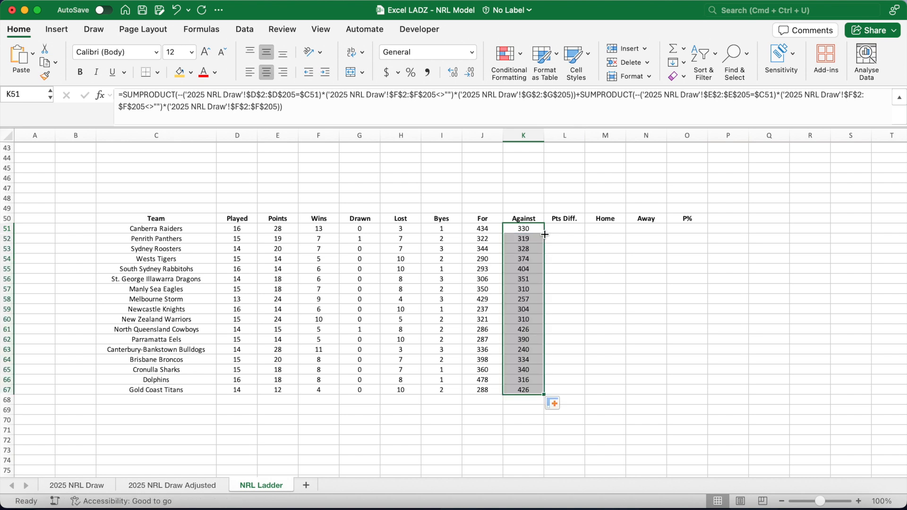
Enter =J51-K51 in the Pts Diff. cell L51 and fill it down to L67.
click(559, 231)
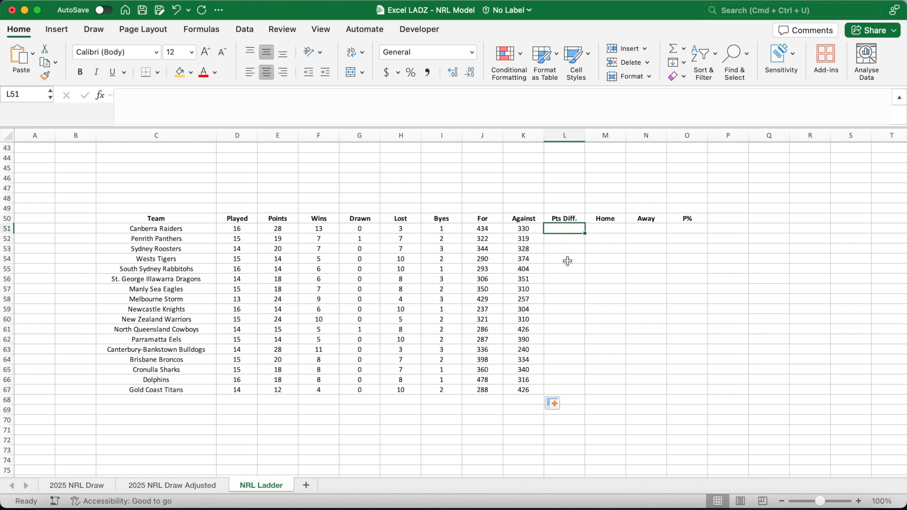
text(=)
click(487, 230)
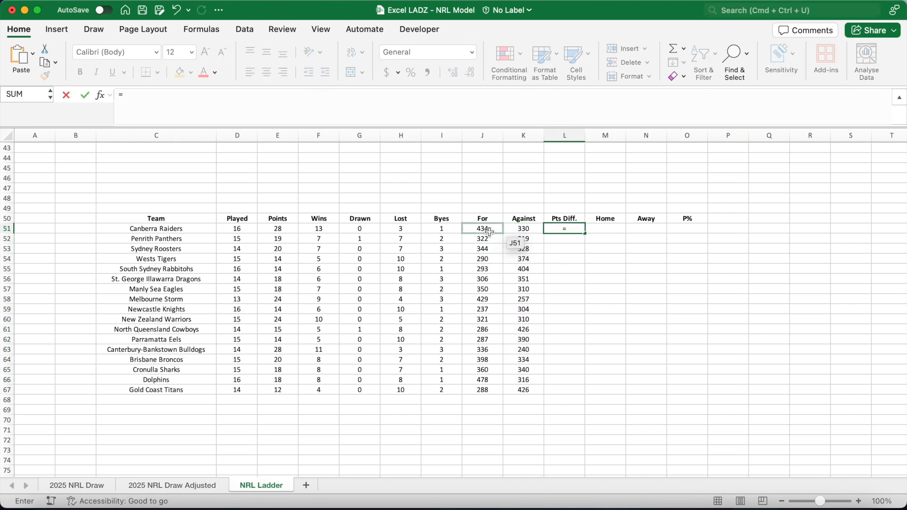
text(-)
click(523, 230)
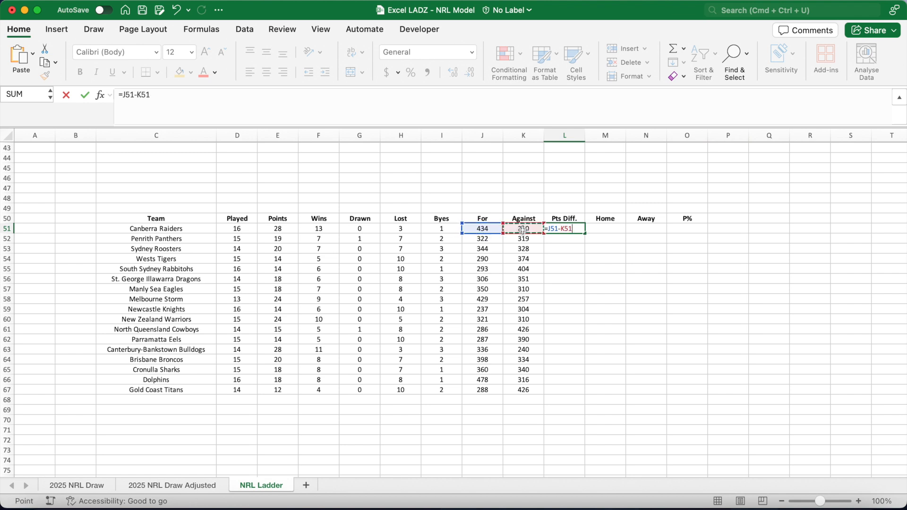
key(Return)
click(566, 230)
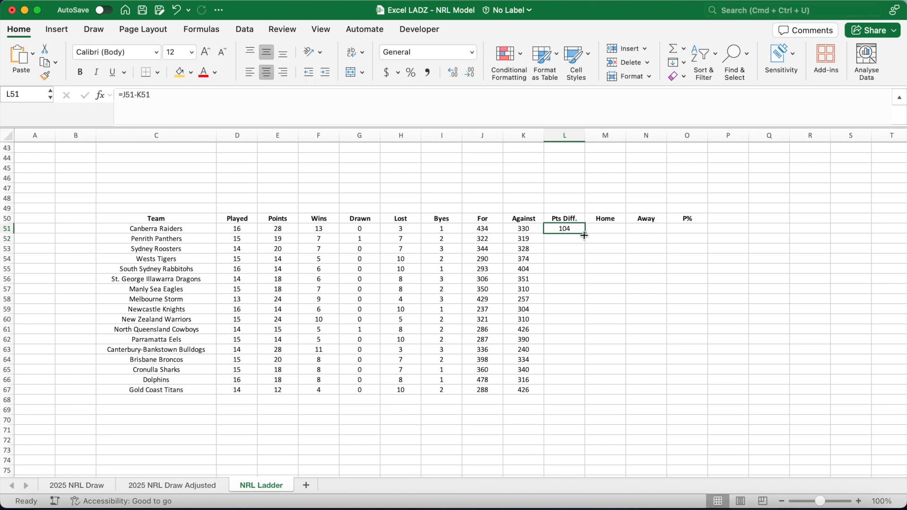
double_click(584, 235)
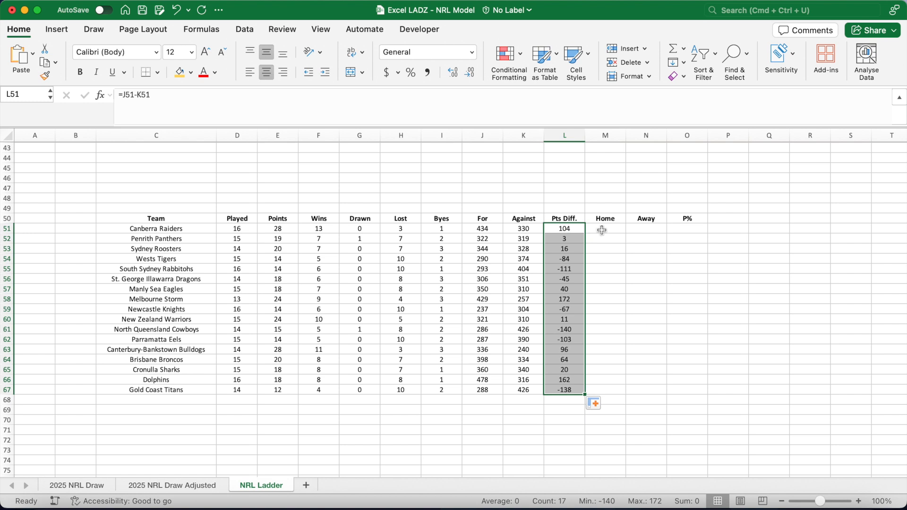
Copy the home-wins SUMPRODUCT from the Wins formula into the Home cell M51.
click(601, 230)
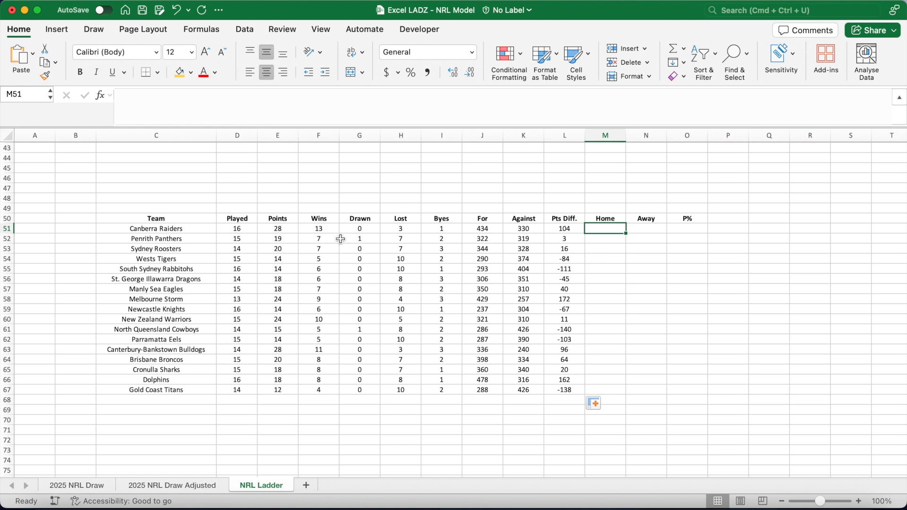
click(327, 230)
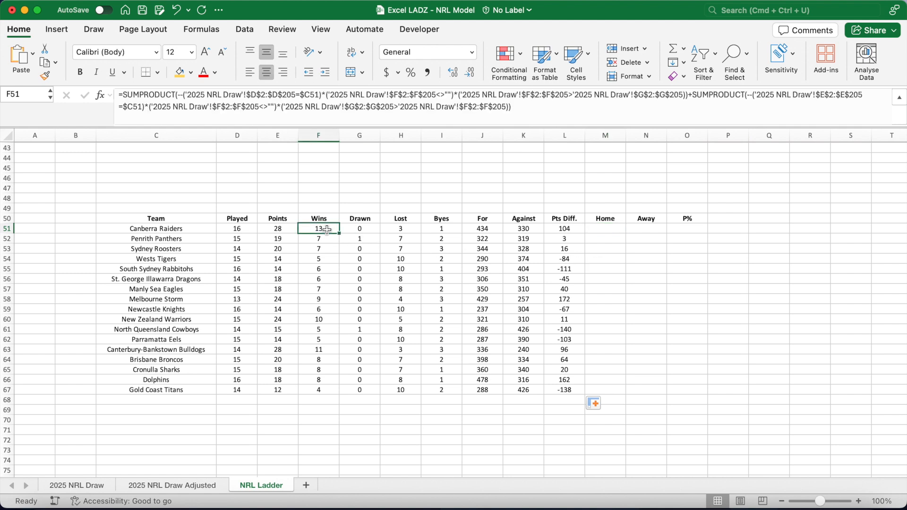
mouse_move(123, 97)
mouse_down()
mouse_move(651, 97)
mouse_move(510, 98)
mouse_move(660, 108)
mouse_move(688, 97)
mouse_up()
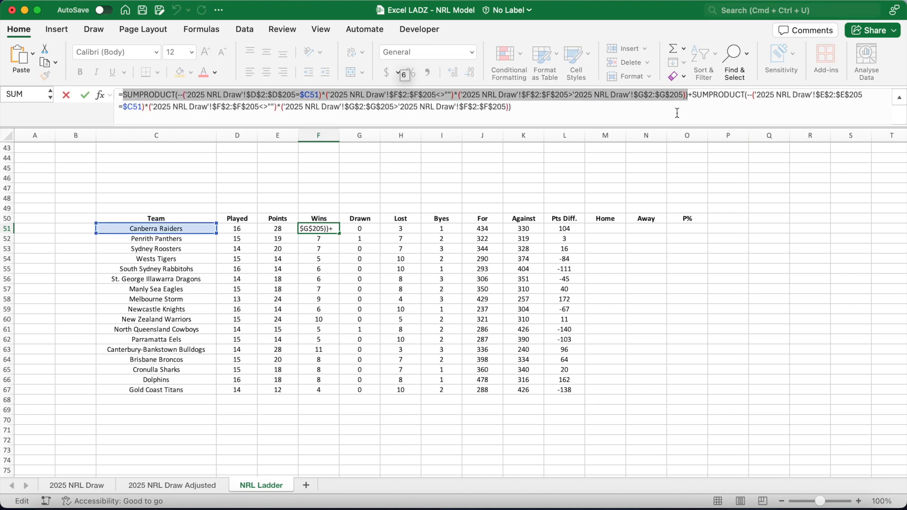
key(Return)
click(596, 229)
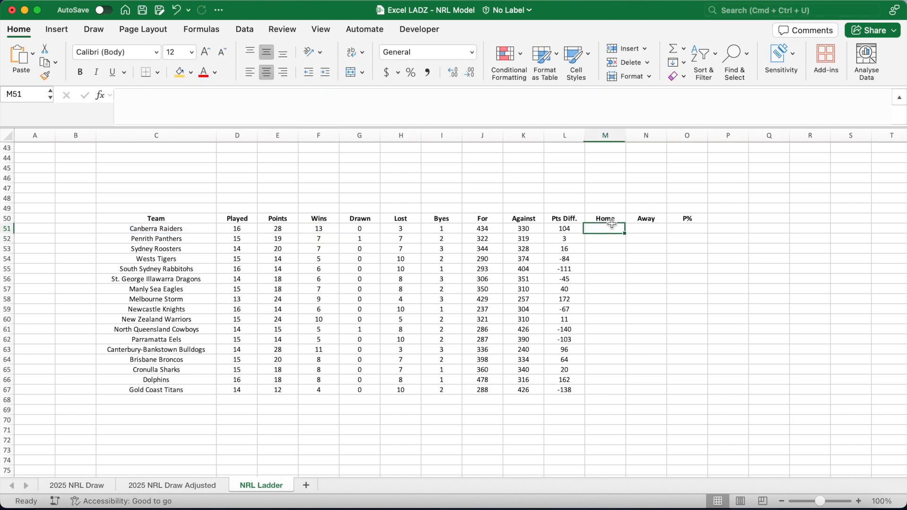
click(469, 101)
text(=SUMPRODUCT(--('2025 NRL Draw'!$D$2:$D$205=$C51)*('2025 NRL Draw'!$F$2:$F$205<>"")*('2025 NRL Draw'!$F$2:$F$205>'2025 NRL Draw'!$G$2:$G$205)))
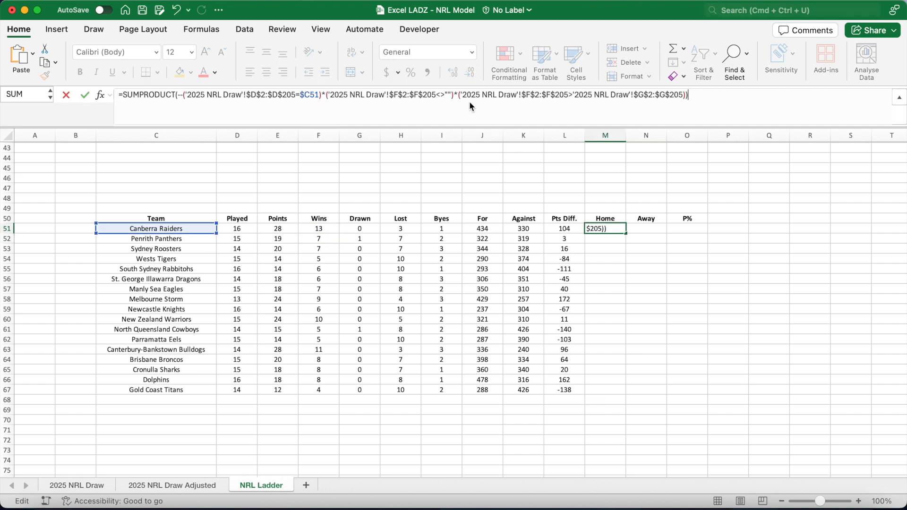
key(Return)
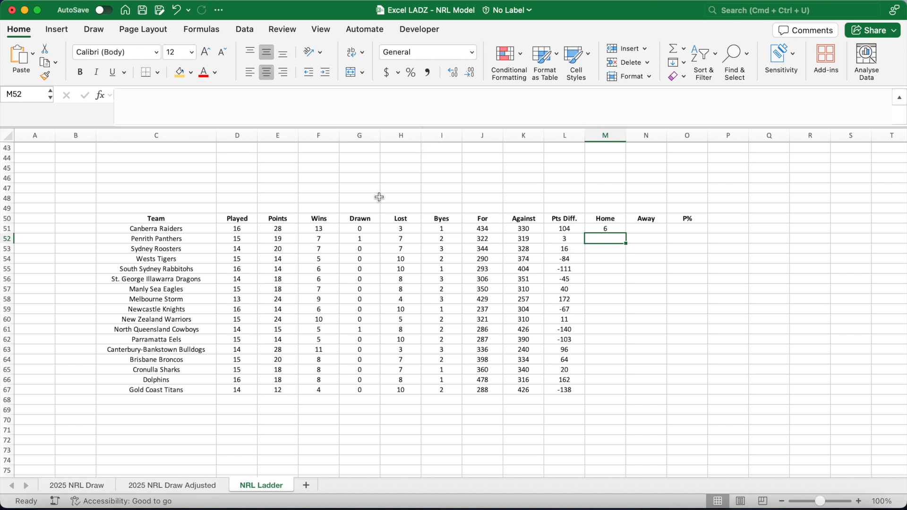
Append &" - "& plus the home-losses SUMPRODUCT from the Lost formula to M51, then fill Home down to M67.
click(394, 228)
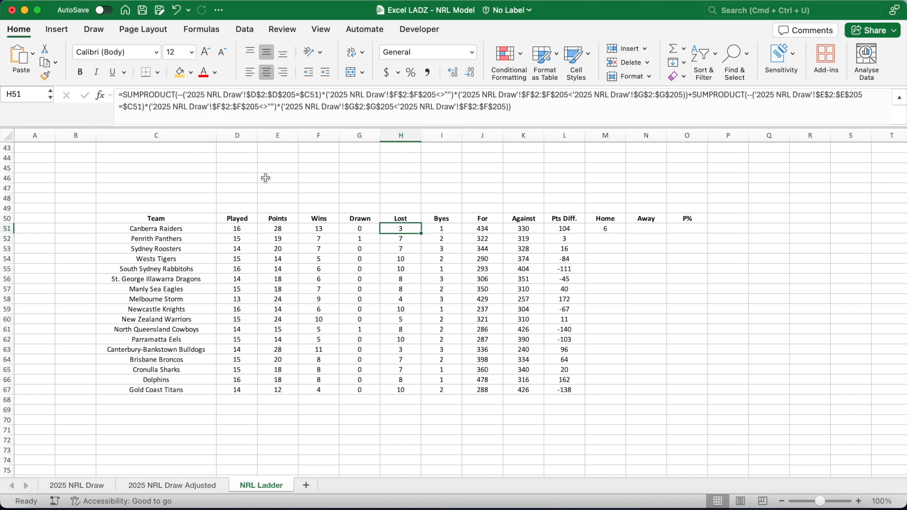
drag(123, 97, 690, 90)
key(super+c)
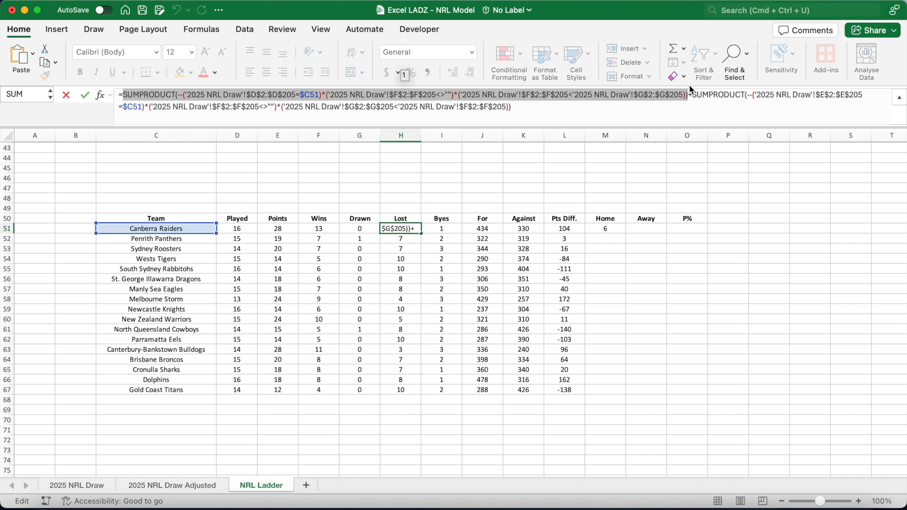
key(Escape)
click(609, 229)
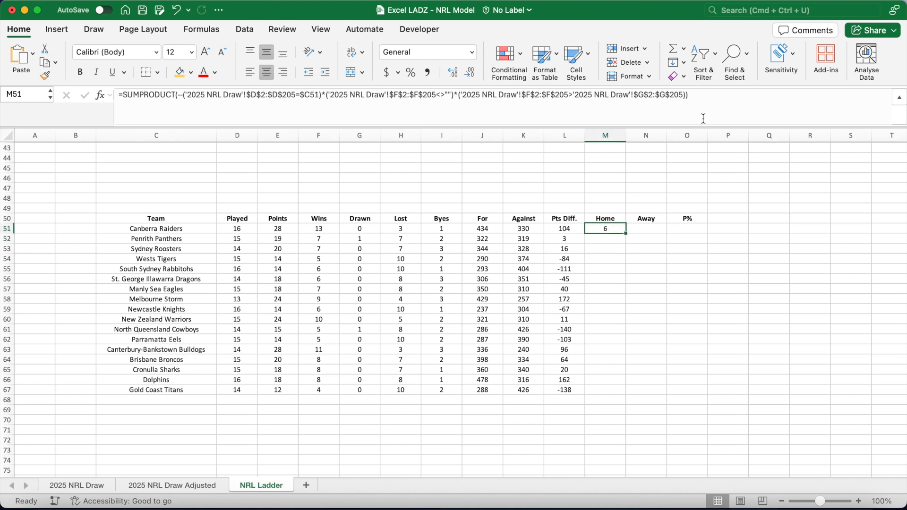
click(713, 102)
text(&" - "&)
key(super+v)
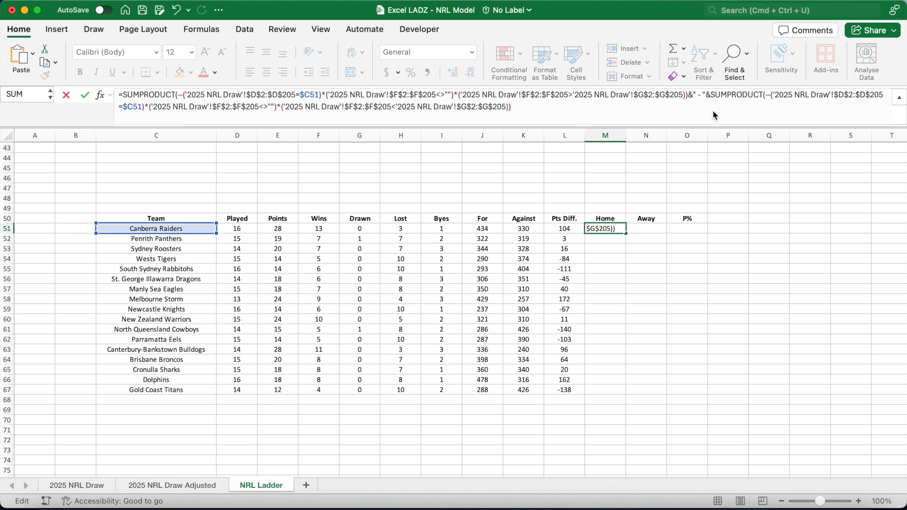
key(Return)
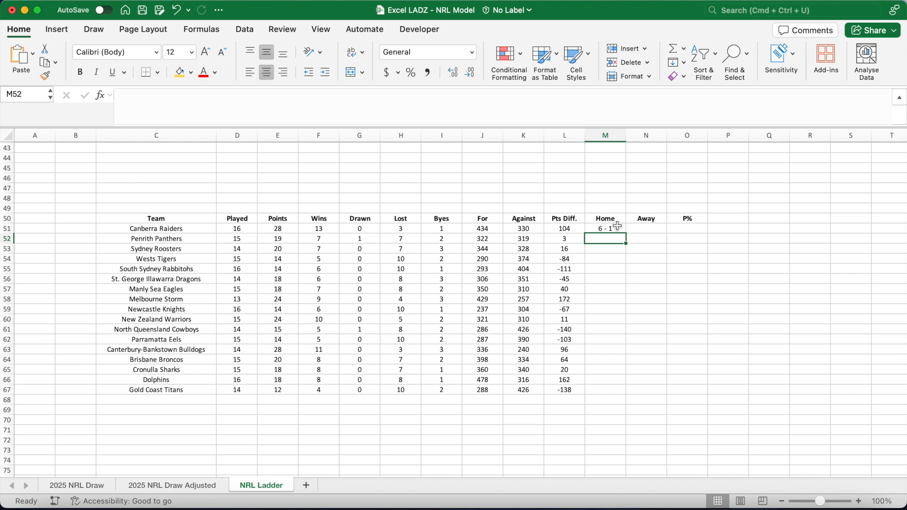
click(617, 226)
double_click(626, 233)
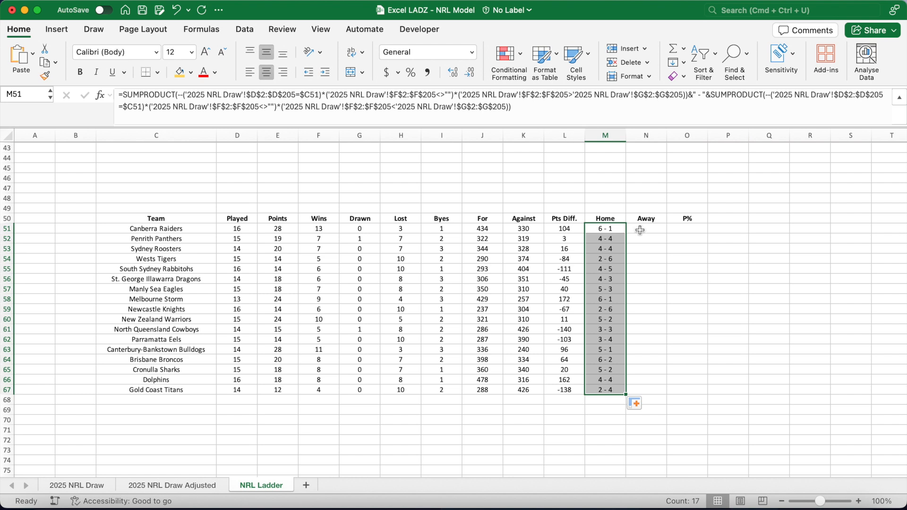
Copy the away-wins SUMPRODUCT from the Wins formula into the Away cell N51 as a new formula.
click(639, 230)
click(409, 230)
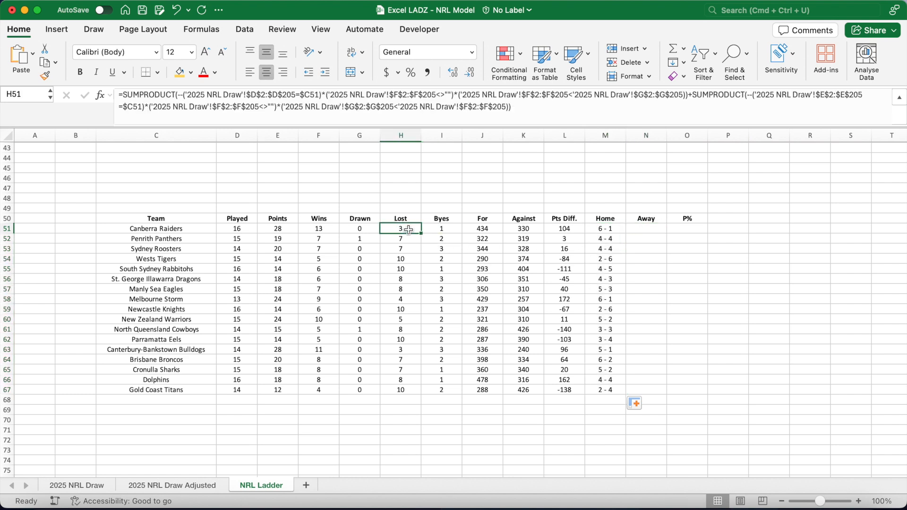
click(327, 230)
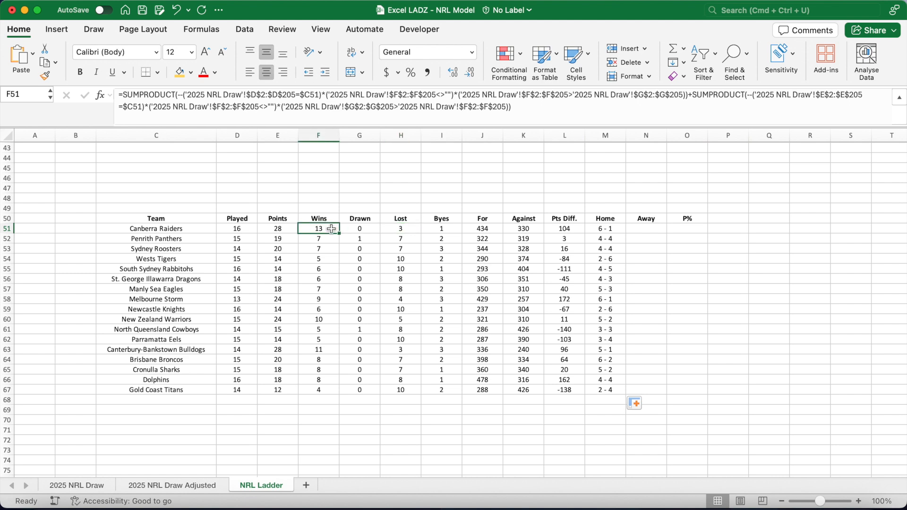
drag(693, 97, 695, 111)
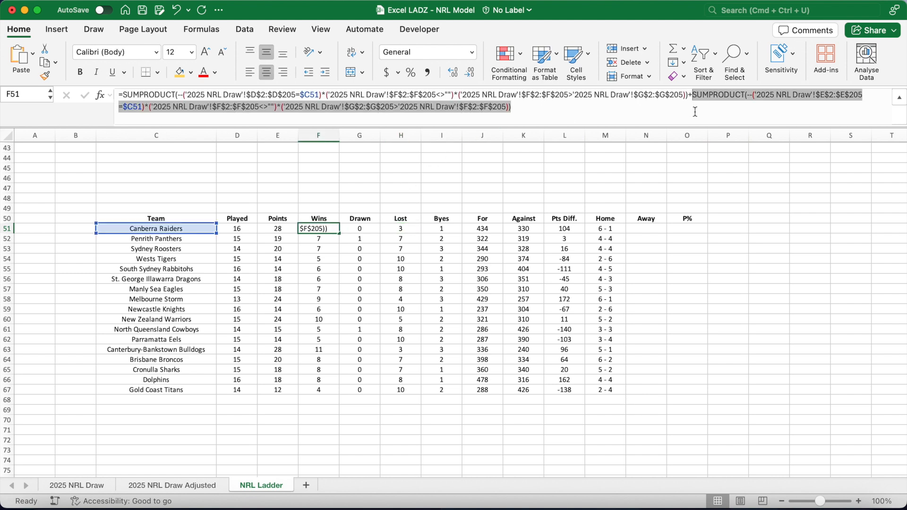
key(super+c)
key(Return)
click(654, 229)
click(568, 117)
key(super+v)
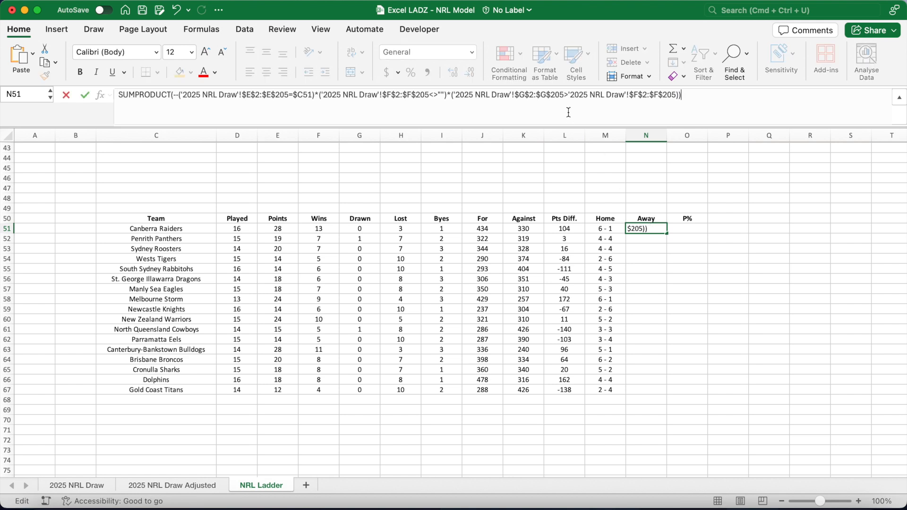
click(121, 95)
text(=)
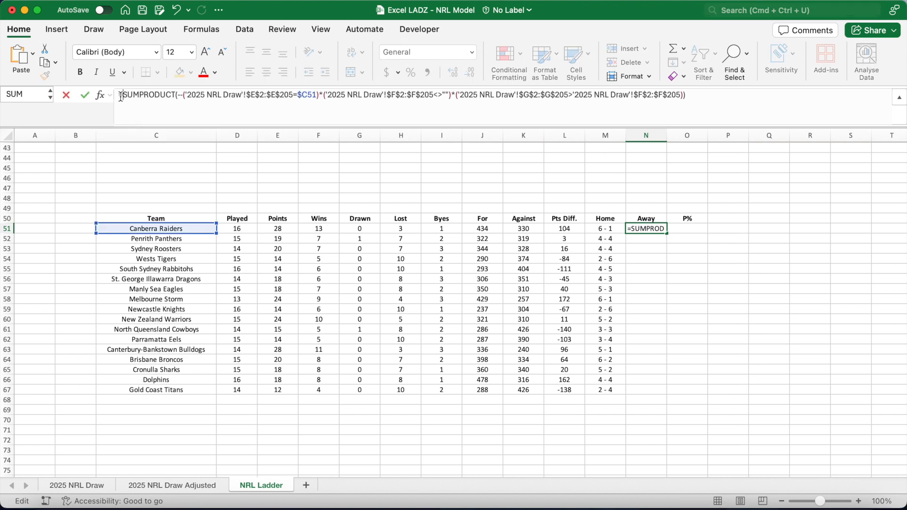
key(Return)
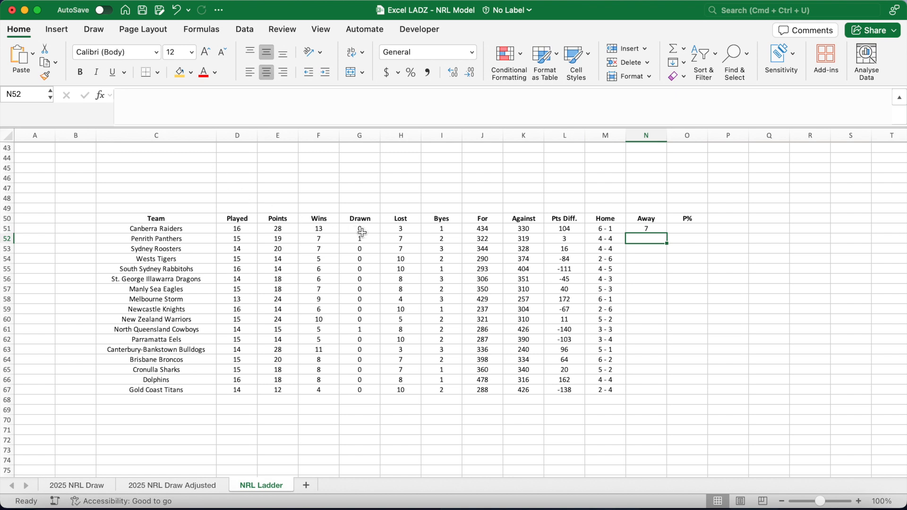
Append &" - "& plus the away-losses SUMPRODUCT from the Lost formula to N51, then fill Away down to N67.
click(400, 230)
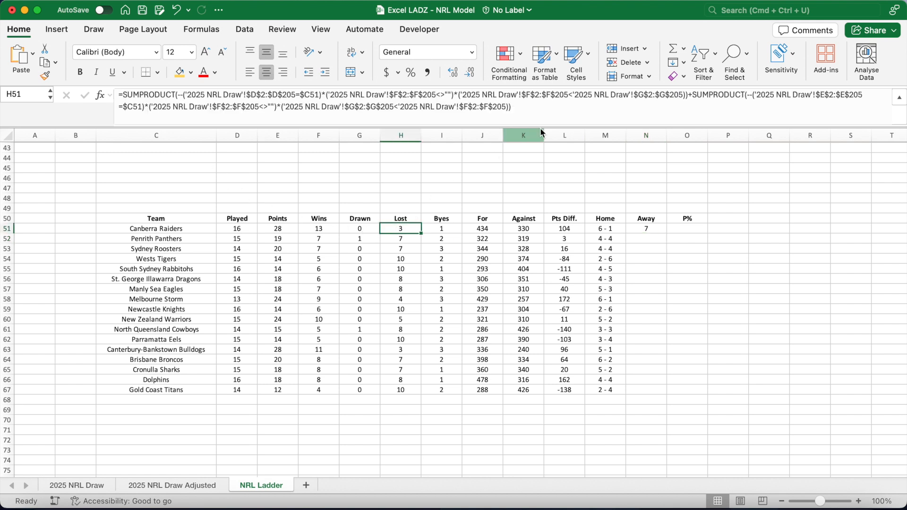
drag(692, 97, 694, 113)
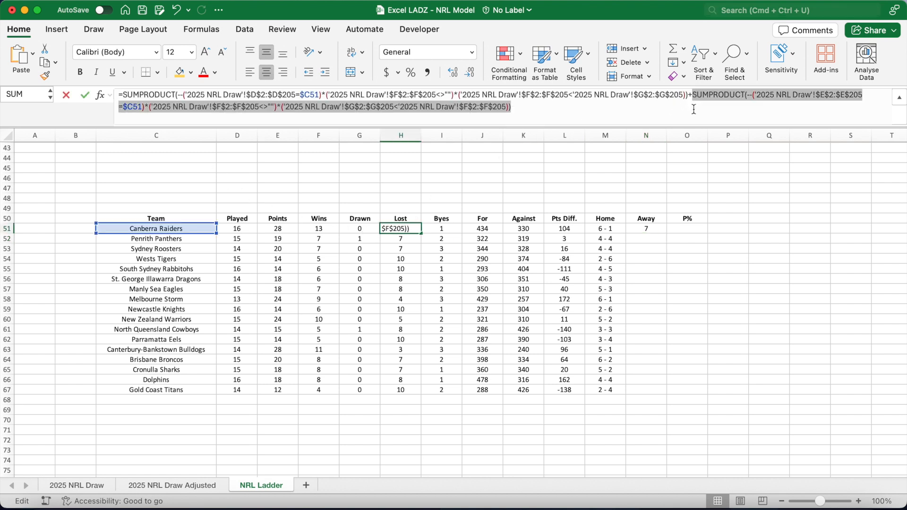
key(Return)
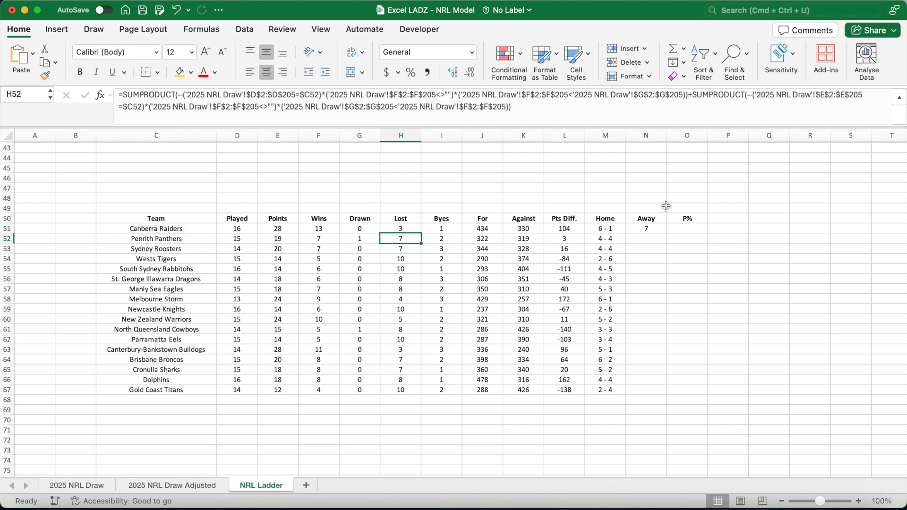
click(654, 228)
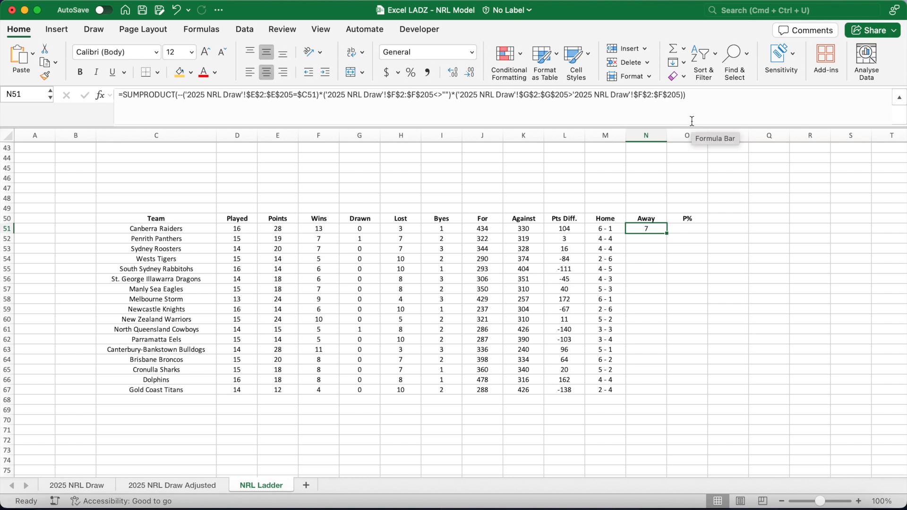
click(697, 99)
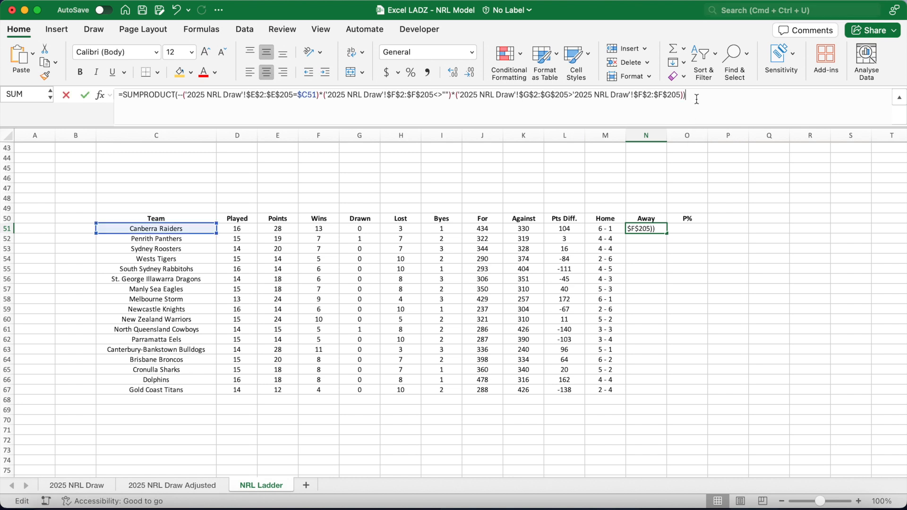
text(&" -)
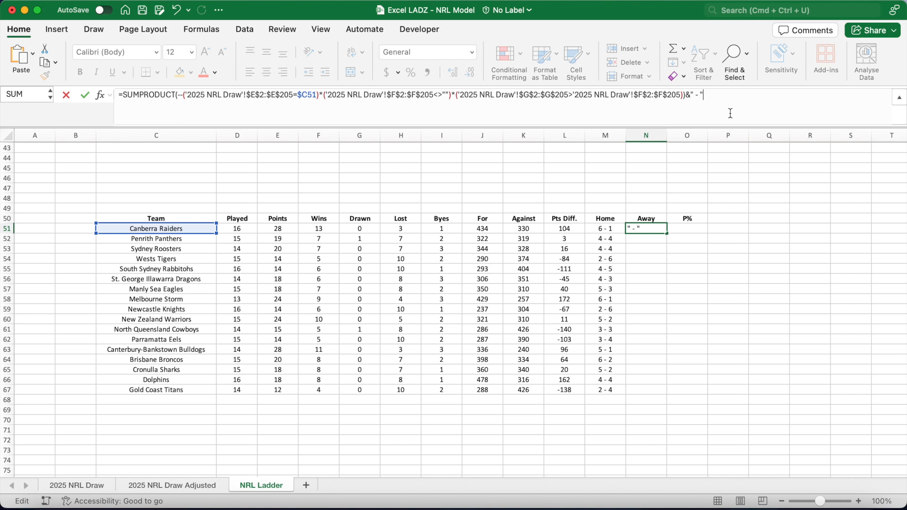
key(super+v)
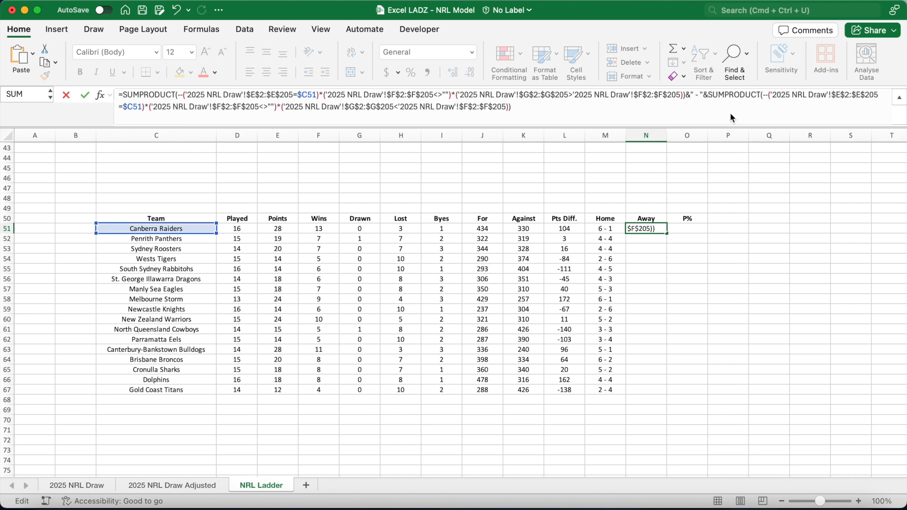
key(Return)
click(656, 222)
click(648, 229)
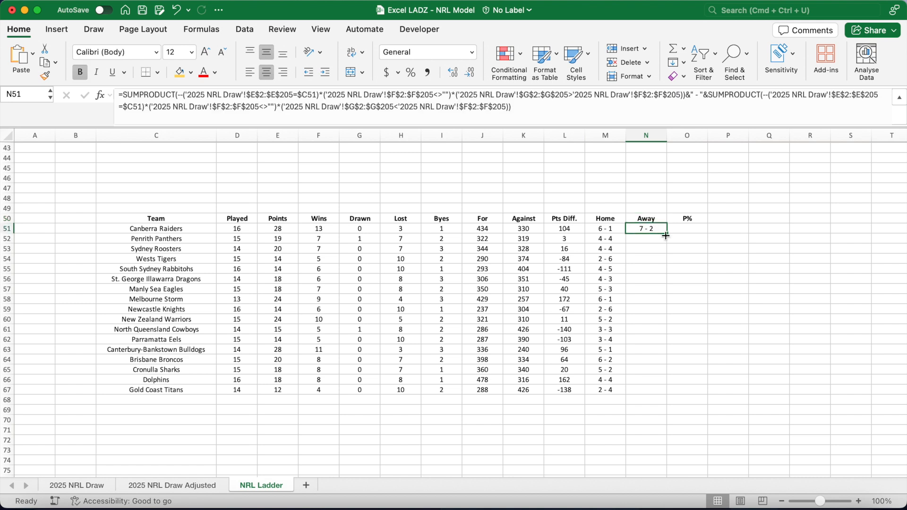
double_click(667, 233)
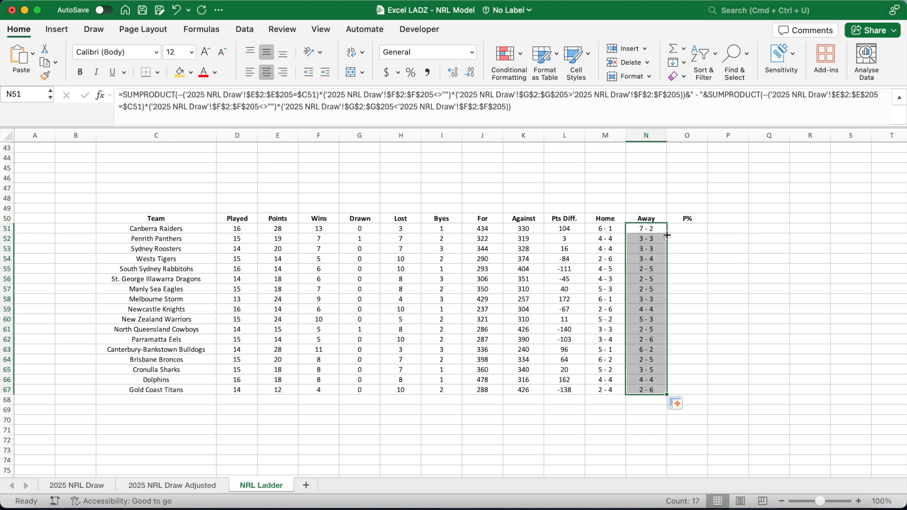
Enter =J51/K51 in the P% cell O51 and fill it down to O67.
click(685, 230)
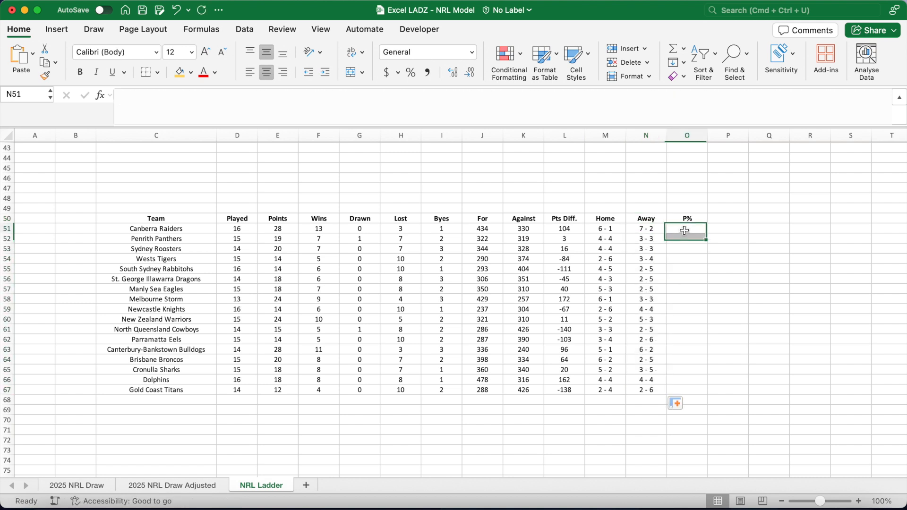
text(=)
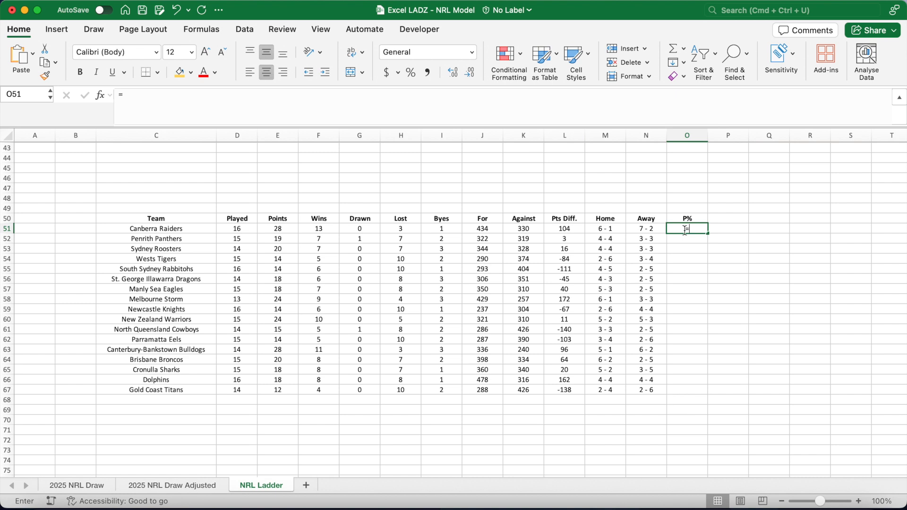
click(492, 229)
text(/)
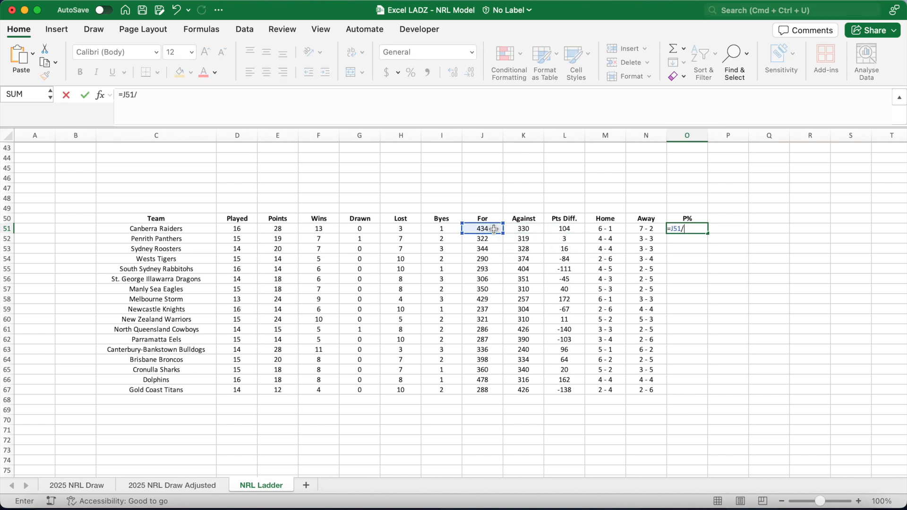
click(520, 229)
key(Return)
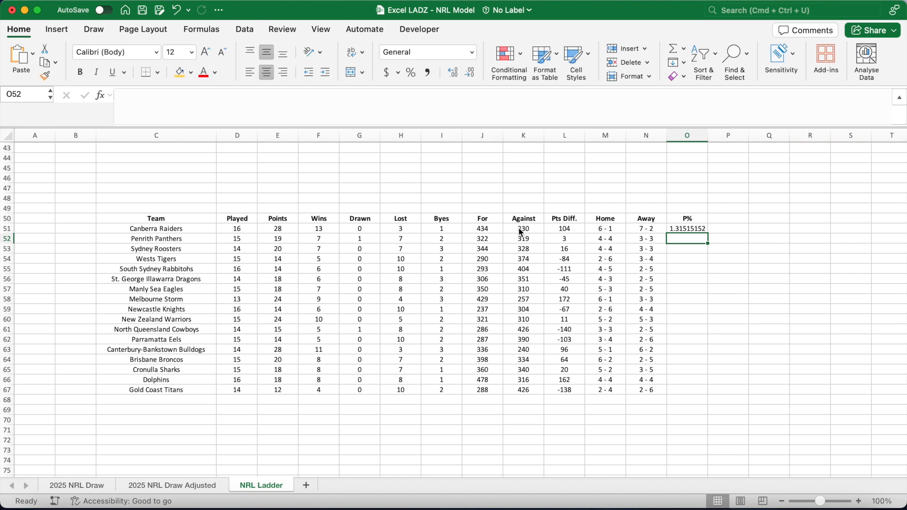
click(686, 229)
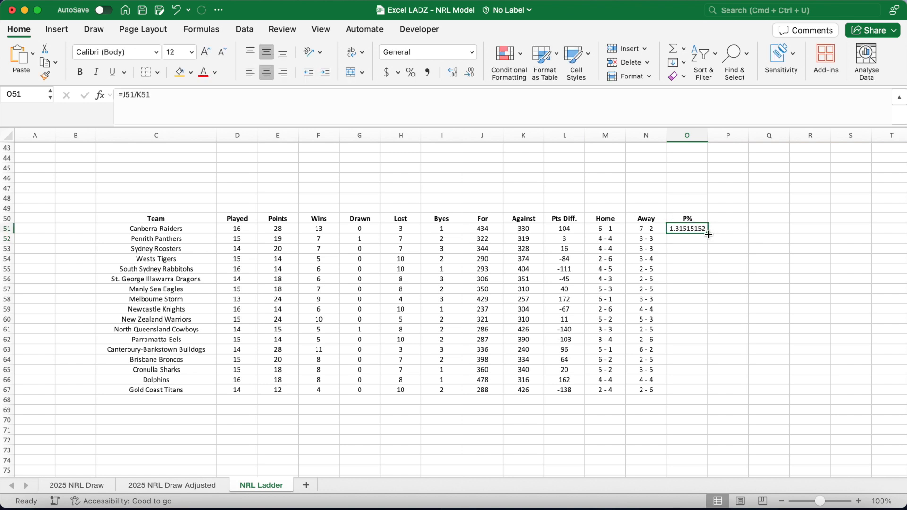
double_click(708, 233)
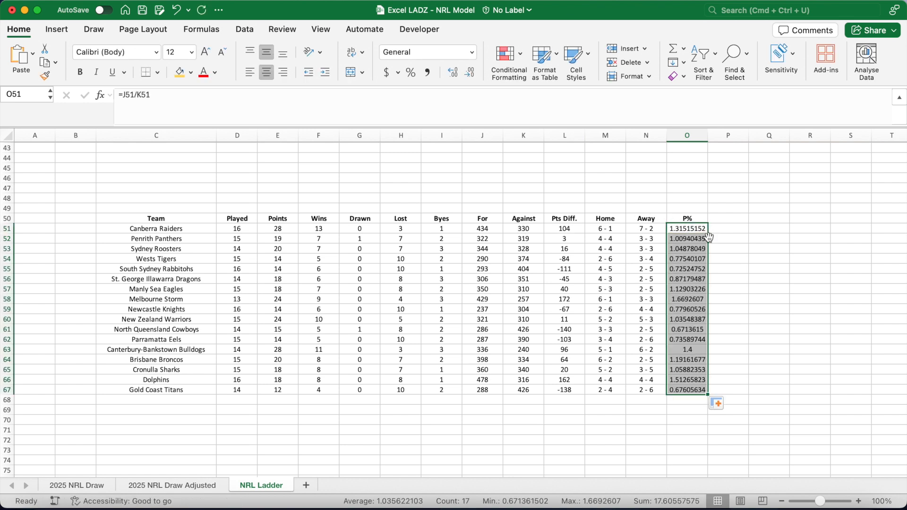
click(727, 256)
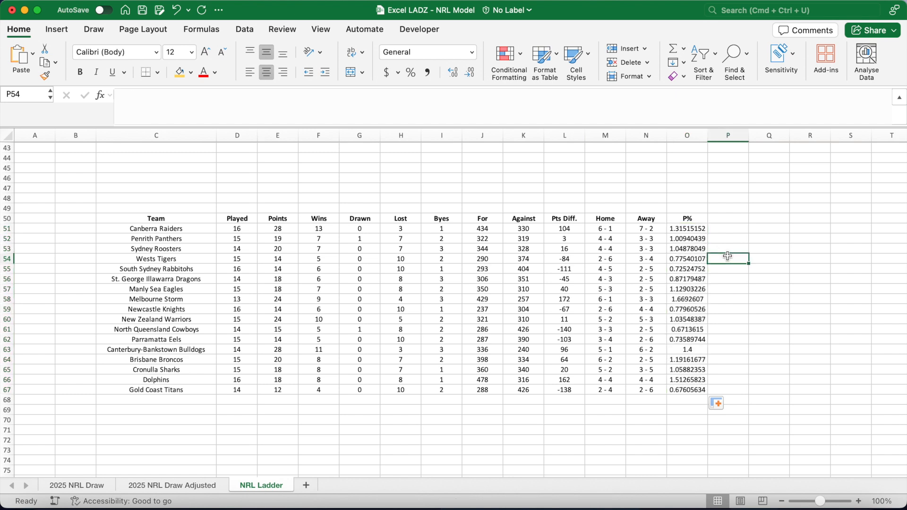
Apply all borders to the ladder table C50:O67.
drag(194, 218, 680, 391)
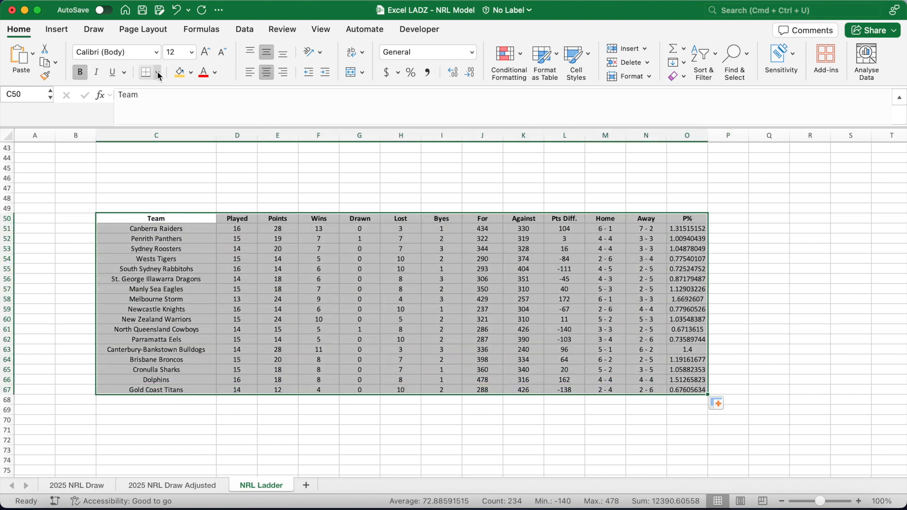
click(159, 77)
click(156, 193)
Fill the ladder's header row C50:O50 with a light grey.
drag(156, 217, 687, 218)
click(191, 73)
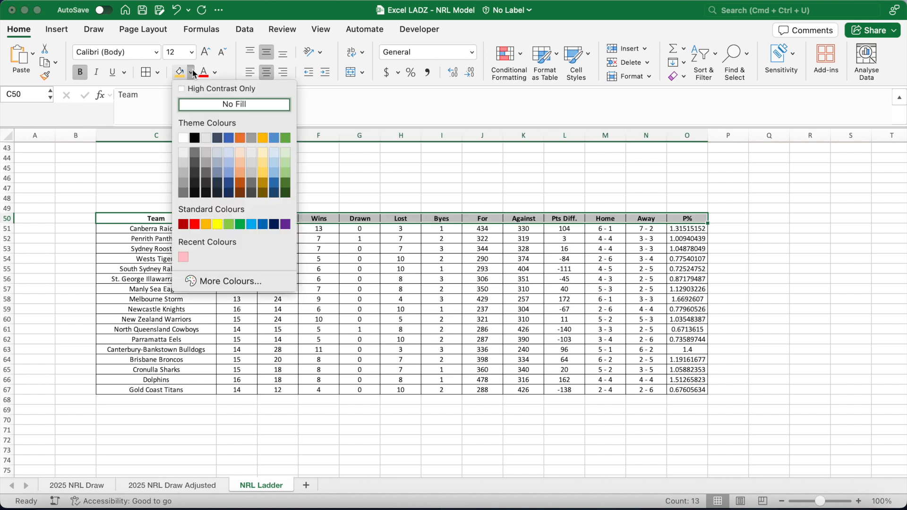
click(206, 138)
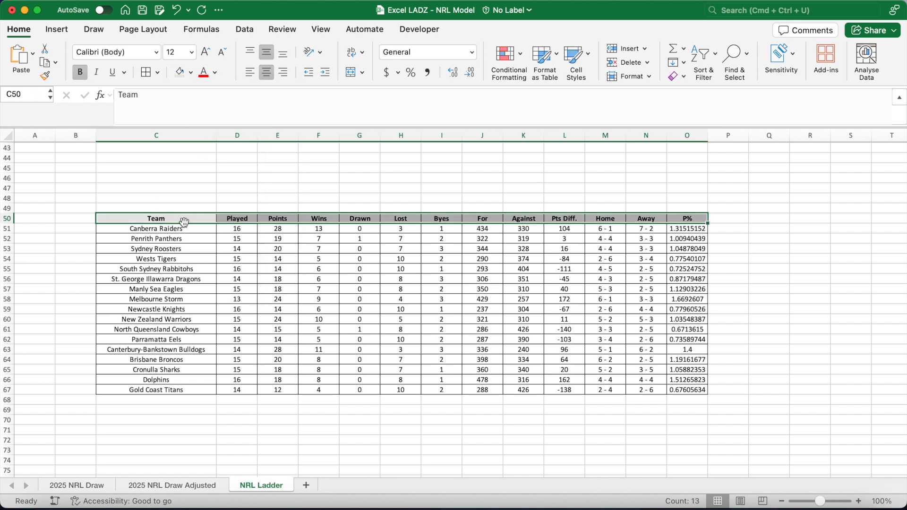
click(79, 293)
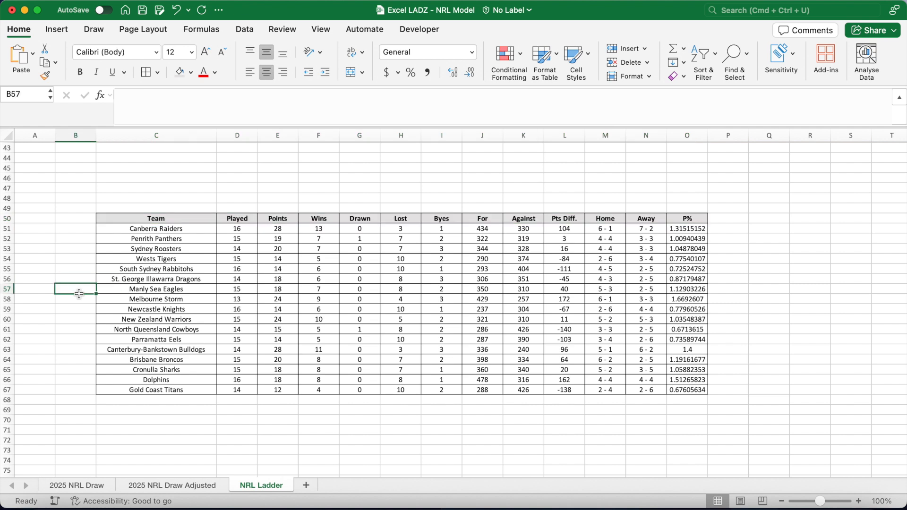
Copy the header row from Team to Away and paste it into row 3 starting at C3.
drag(146, 229, 145, 392)
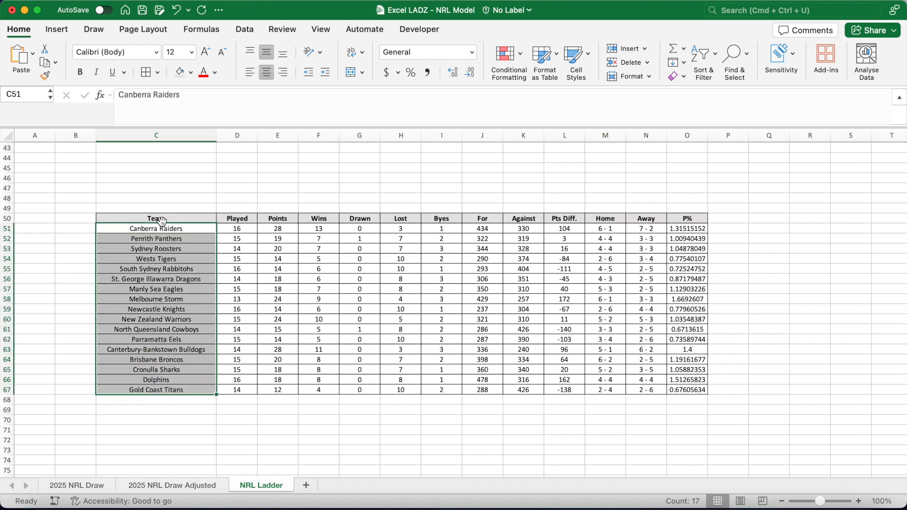
drag(156, 218, 654, 221)
key(super+c)
scroll(369, 208, up, 10)
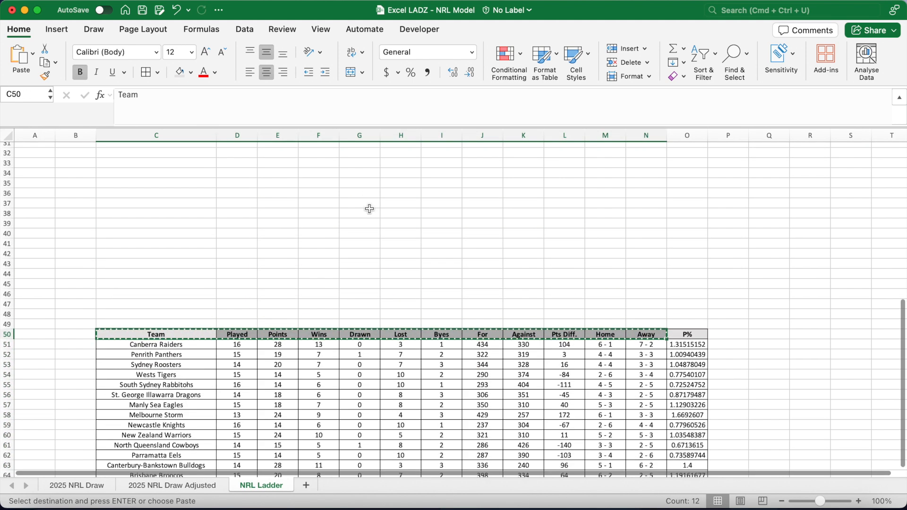
scroll(369, 209, down, 1)
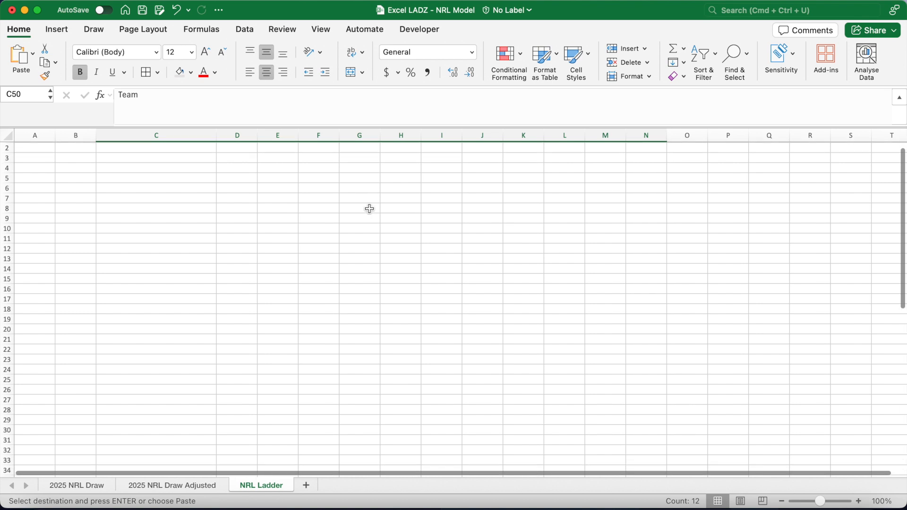
click(202, 161)
key(super+v)
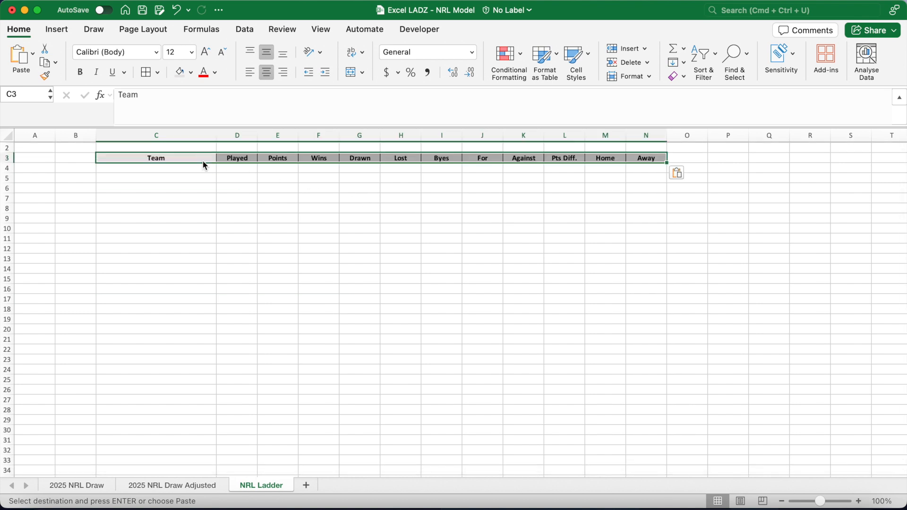
Extend the header formatting into B3 and rename that header Position.
click(199, 160)
drag(216, 163, 62, 162)
click(69, 158)
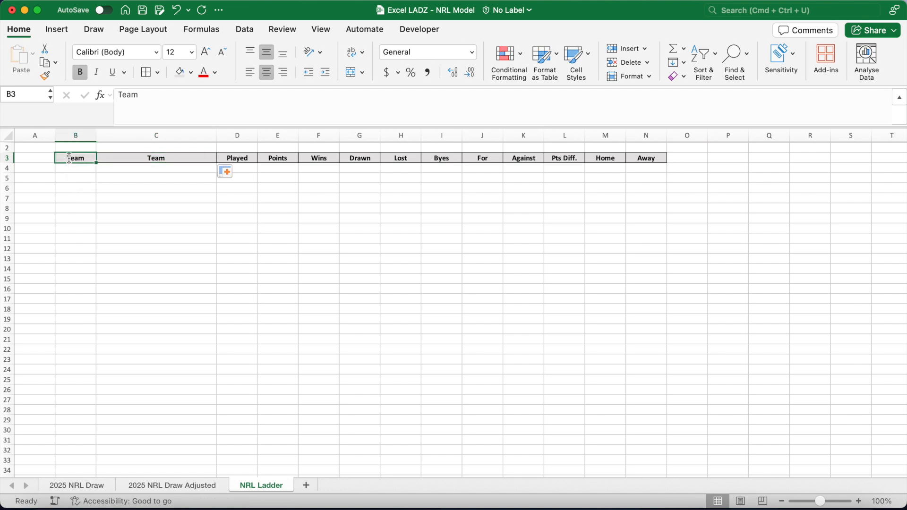
text(Position)
key(Return)
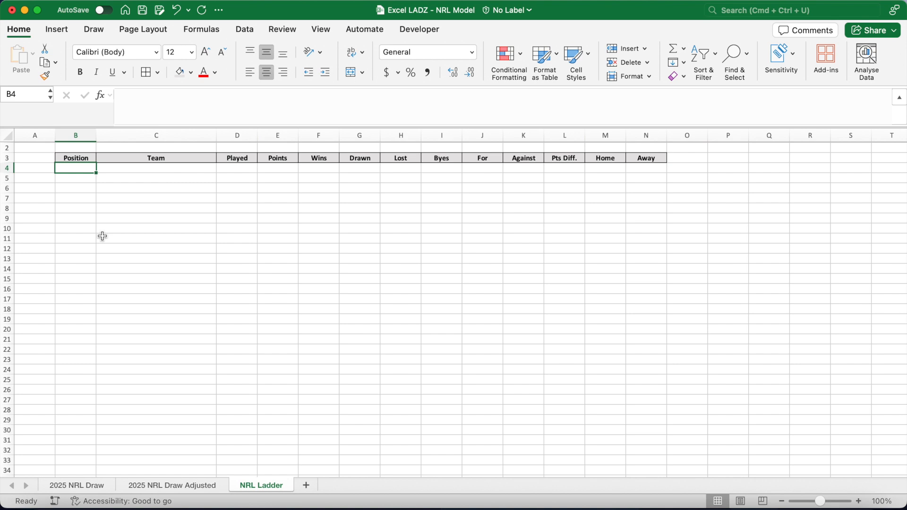
Enter =SEQUENCE(17) in B4 to number the positions 1 to 17.
text(=SEQUENCE()
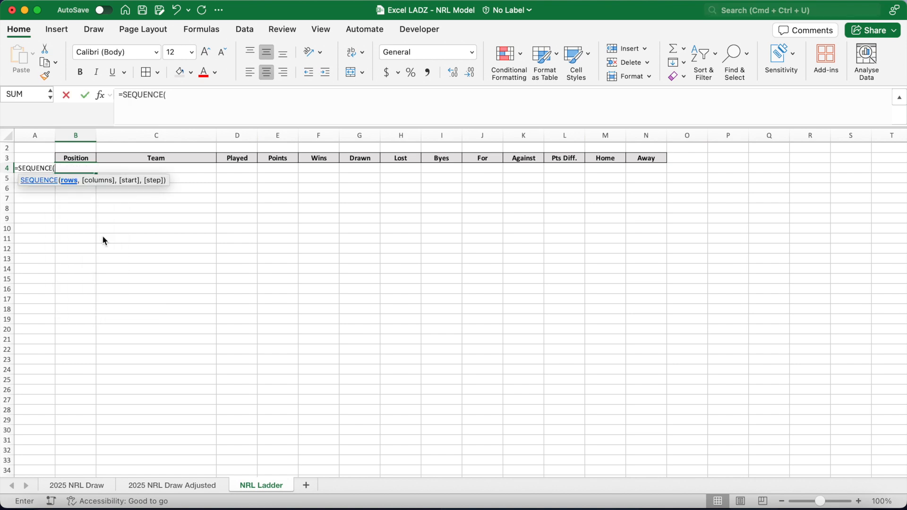
text(17))
key(Return)
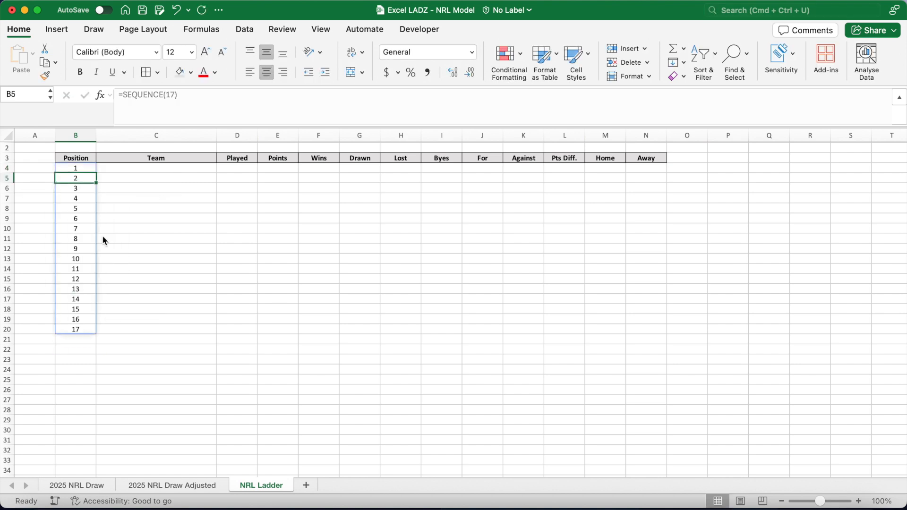
Enter =DROP(SORT($C$51:$O$67,{3,10,13},-1),0,-1) in C4 to spill the ladder sorted by points, points difference and percentage.
click(137, 171)
click(156, 104)
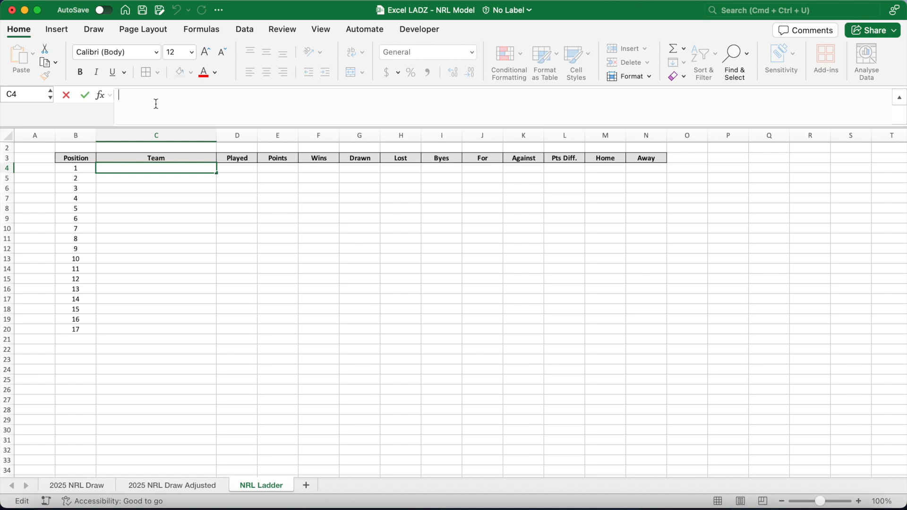
text(=DROP()
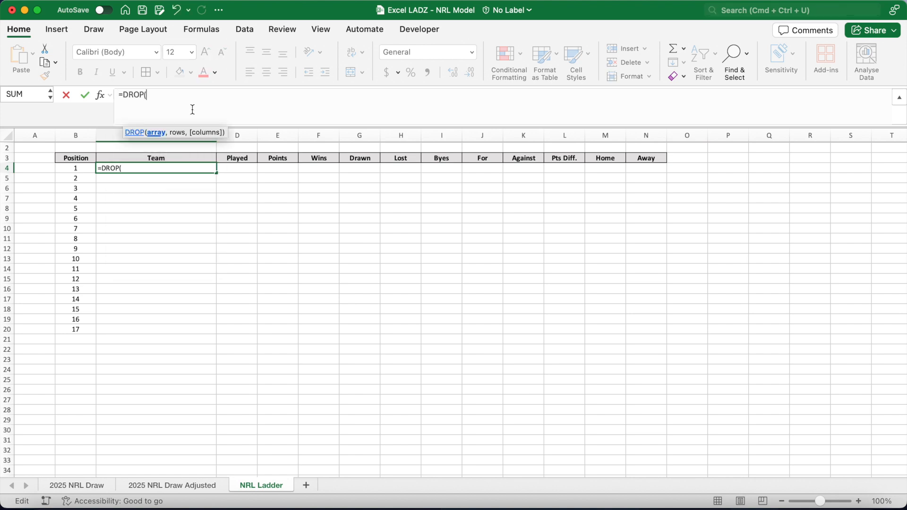
text(SORT()
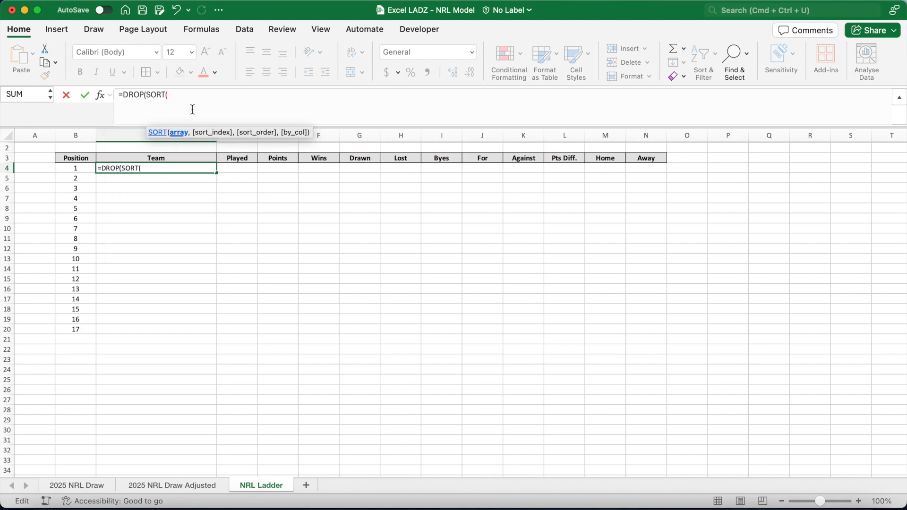
scroll(207, 350, down, 20)
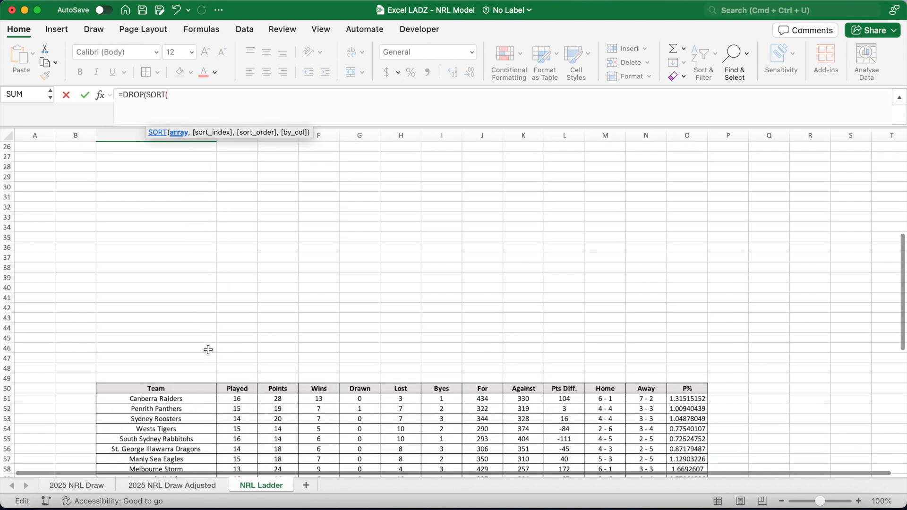
drag(156, 161, 684, 321)
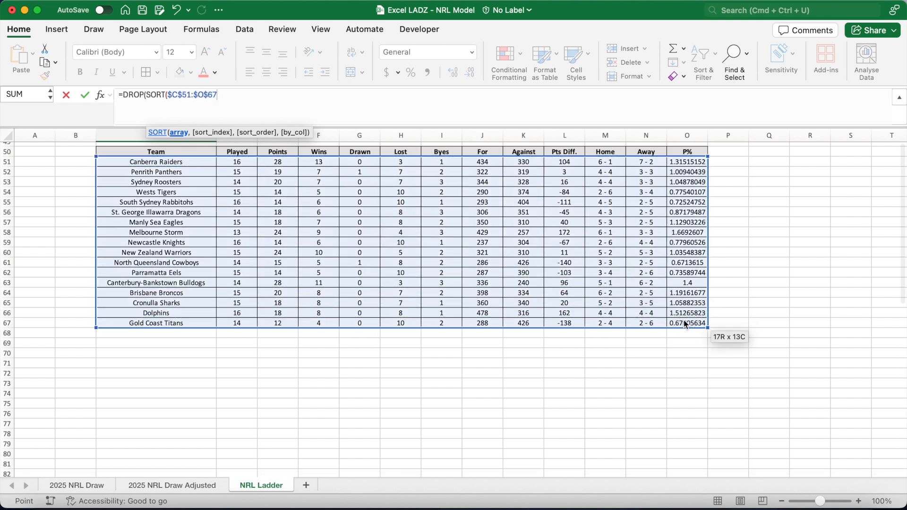
key(F4)
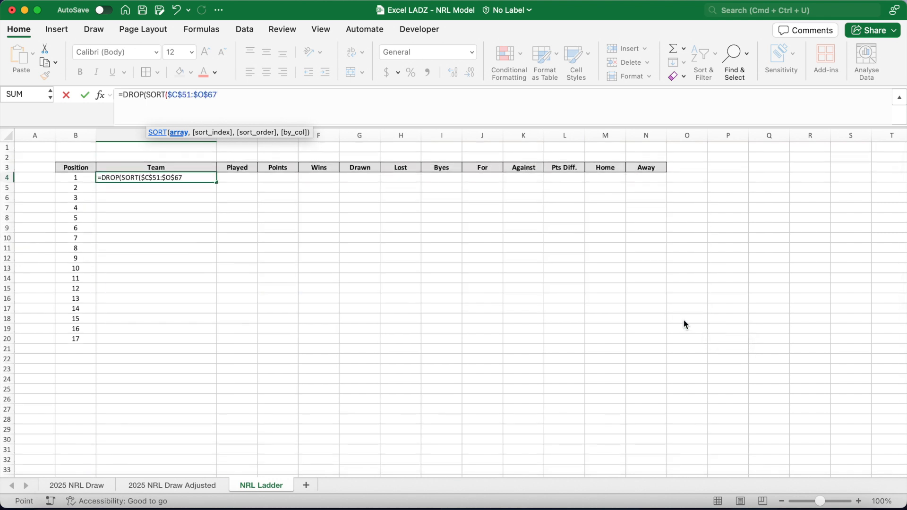
text(,)
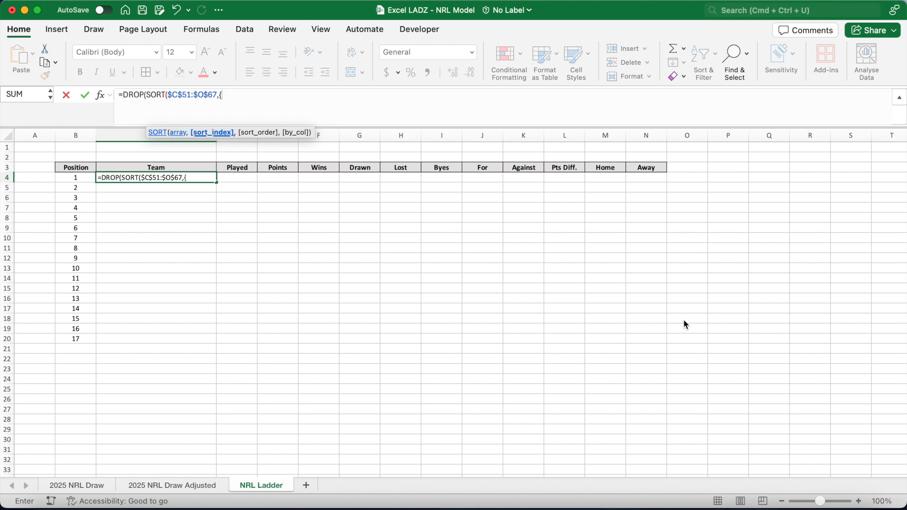
text({3,10,13},)
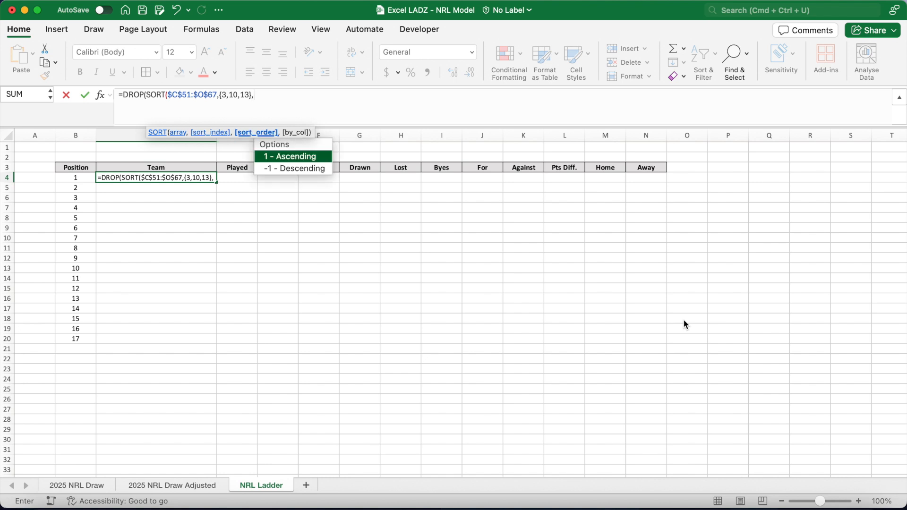
text(-1),0,)
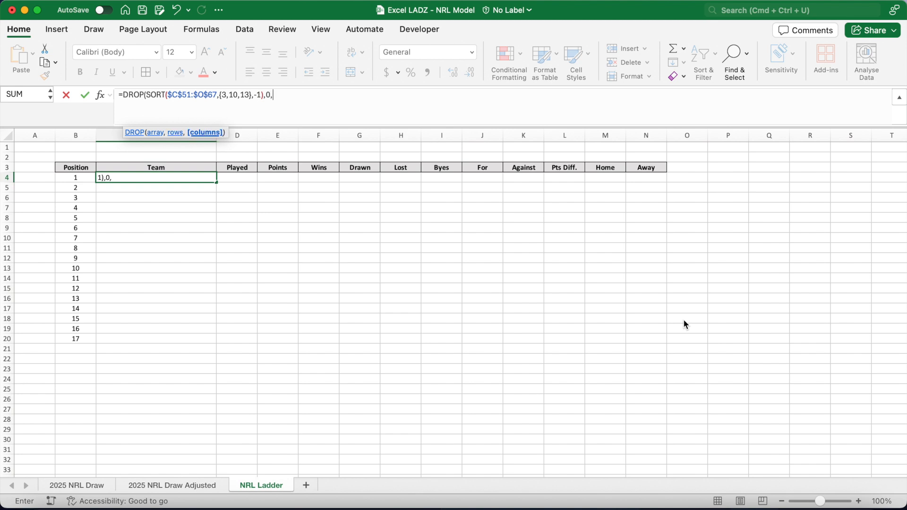
text(-1))
key(Return)
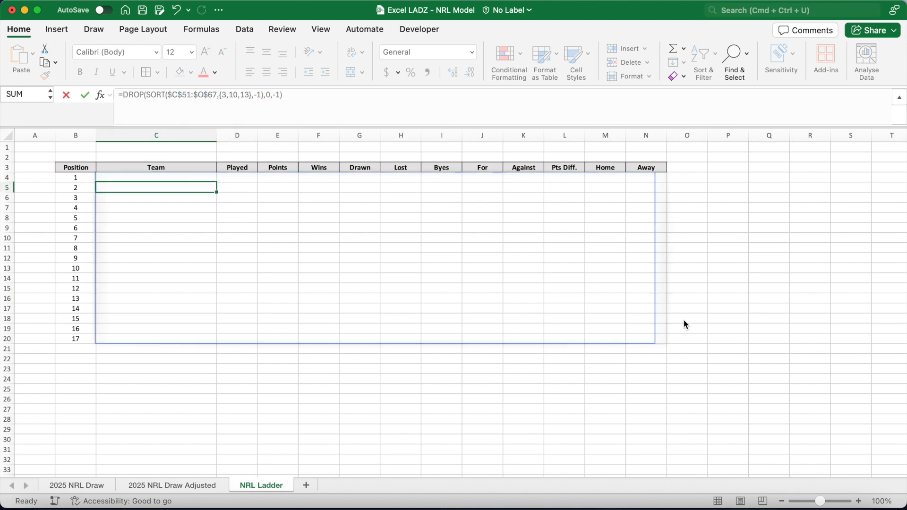
Apply borders to the spilled ladder range B4:N20.
scroll(686, 325, down, 3)
scroll(685, 323, down, 6)
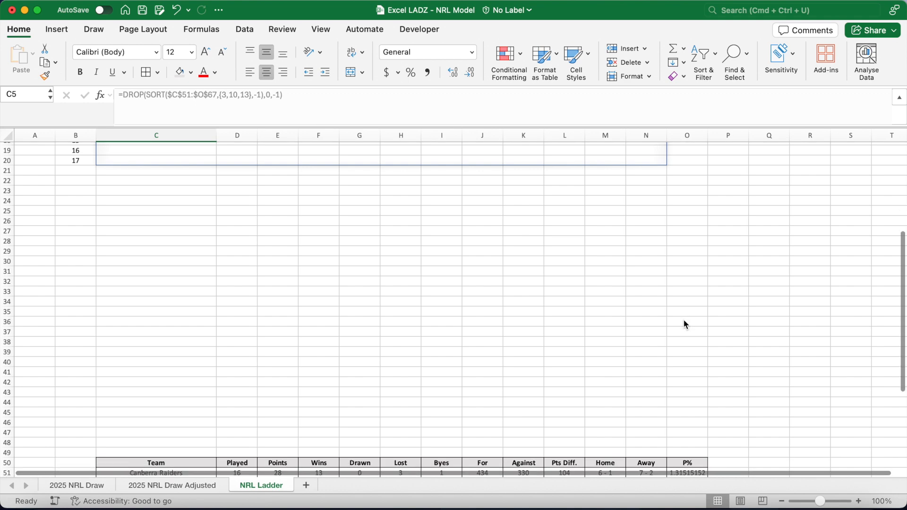
click(683, 320)
scroll(683, 320, up, 8)
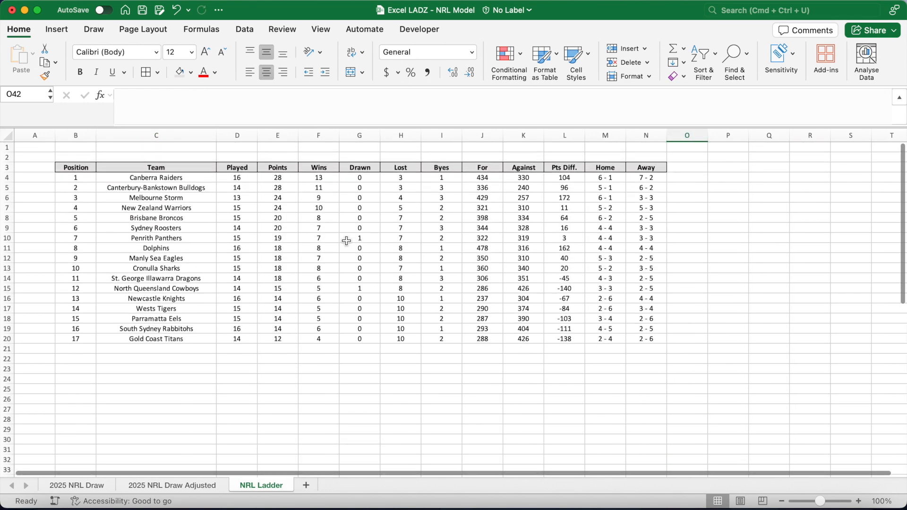
click(199, 179)
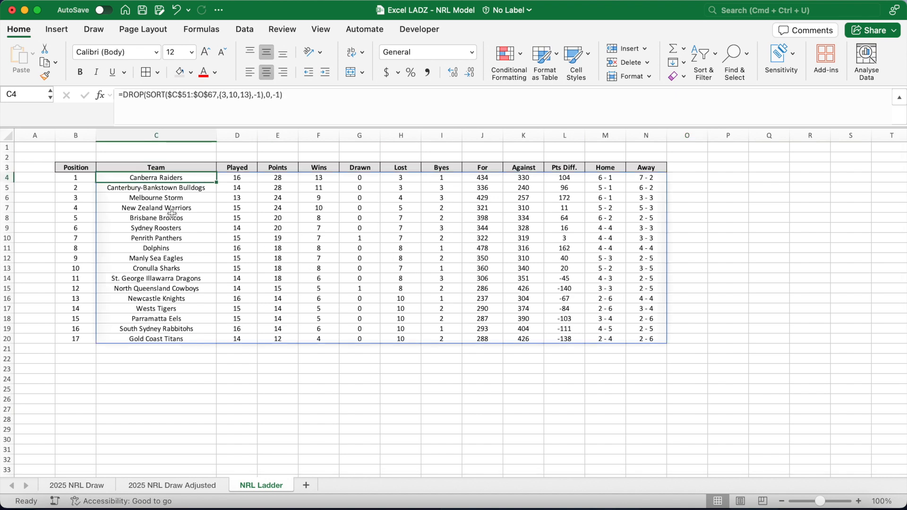
drag(75, 168, 631, 341)
click(146, 72)
Fill the first-place row B4:N4 with a light gold colour.
click(85, 180)
key(shift+super+Right)
click(190, 72)
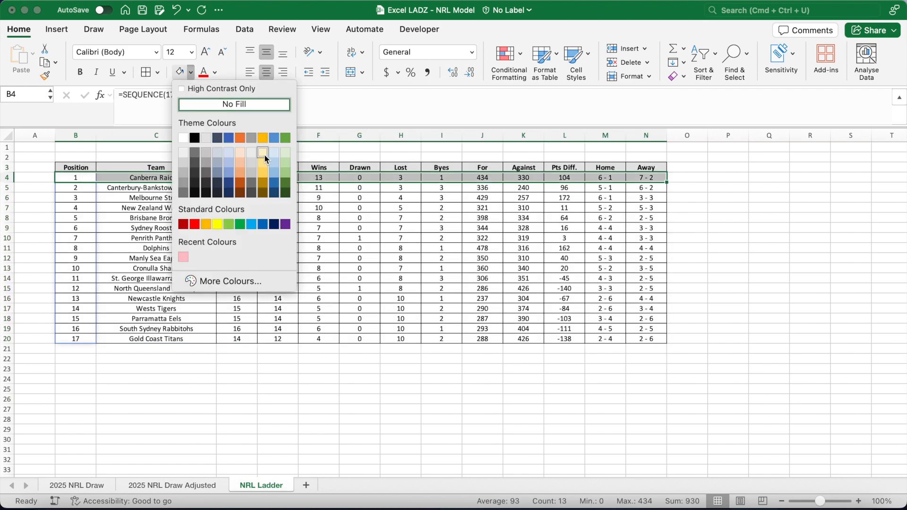
click(263, 151)
Fill the last-place row B20:N20 with light pink.
click(90, 341)
key(shift+super+Right)
click(190, 72)
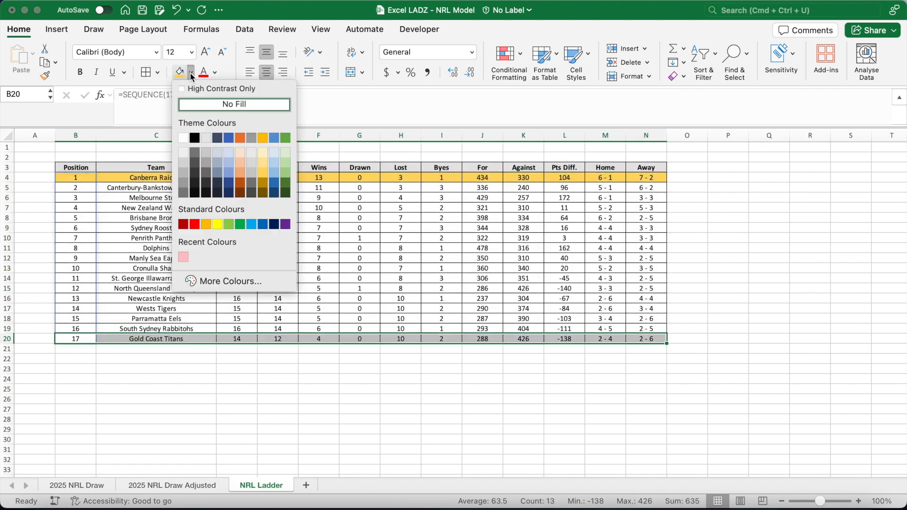
click(185, 260)
Fill positions 2 to 4 in rows B5:N7 with light green.
drag(85, 187, 85, 208)
key(shift+super+Right)
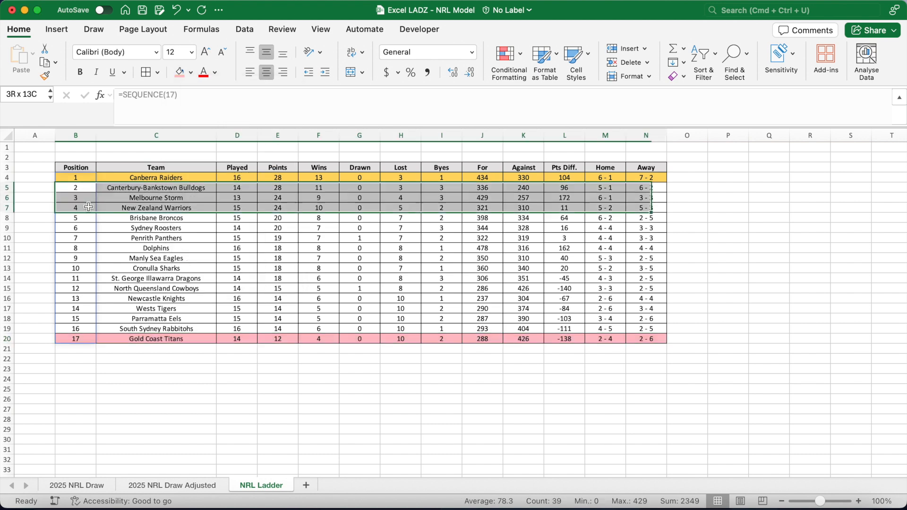
click(191, 72)
click(284, 166)
Fill positions 5 to 8 in rows B8:N11 with light blue.
drag(85, 217, 86, 249)
key(shift+super+Right)
click(190, 72)
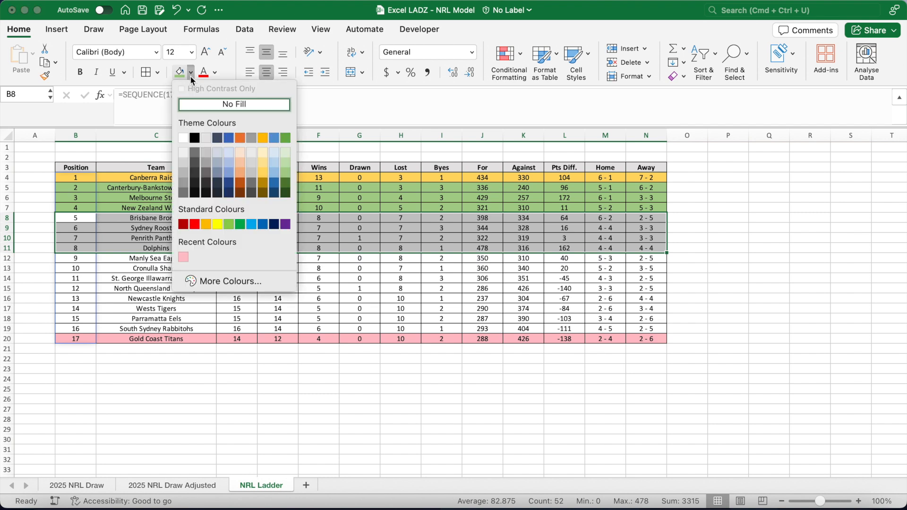
click(278, 170)
click(695, 240)
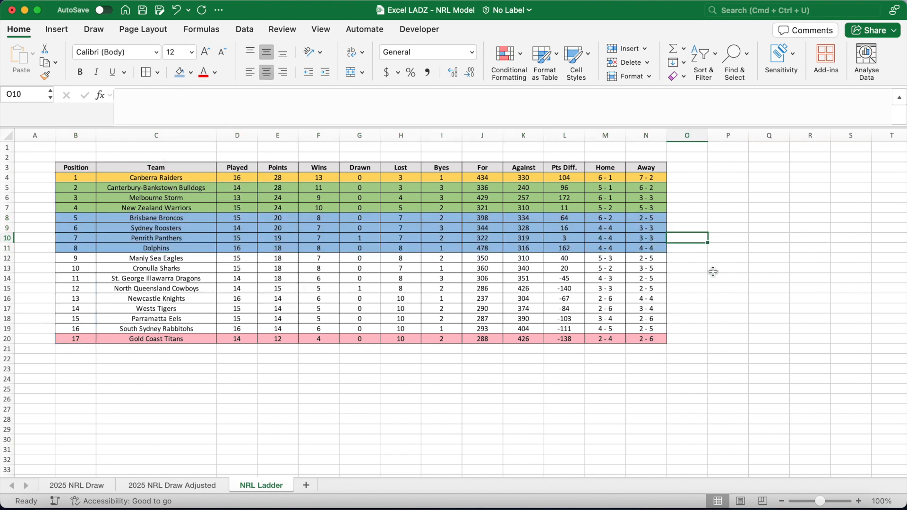
Enter a test score of 40 to 10 for the Round 18 Bulldogs v Broncos game and check the ladder.
click(94, 490)
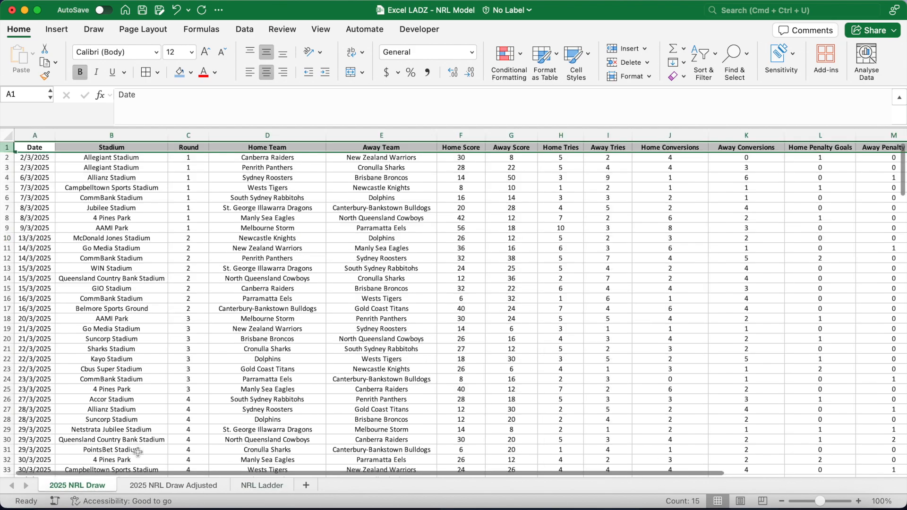
scroll(311, 354, down, 20)
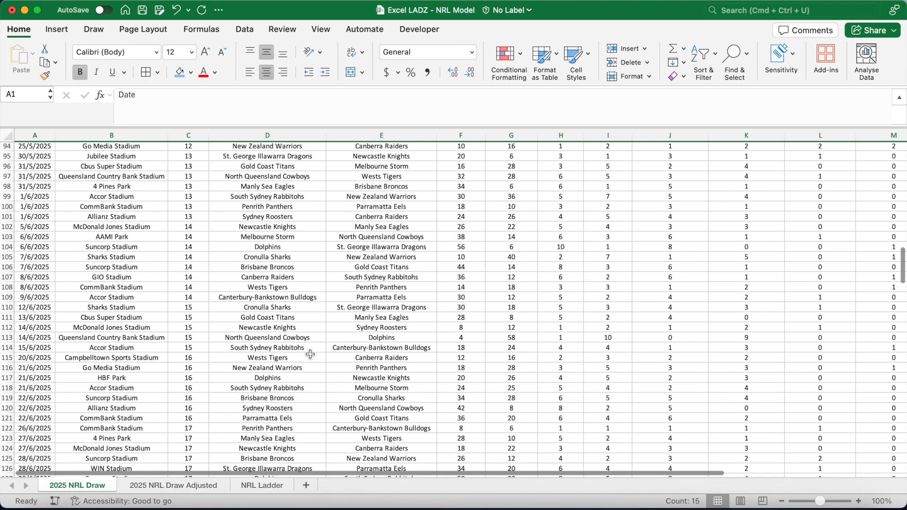
scroll(310, 354, down, 10)
scroll(310, 355, up, 4)
click(464, 266)
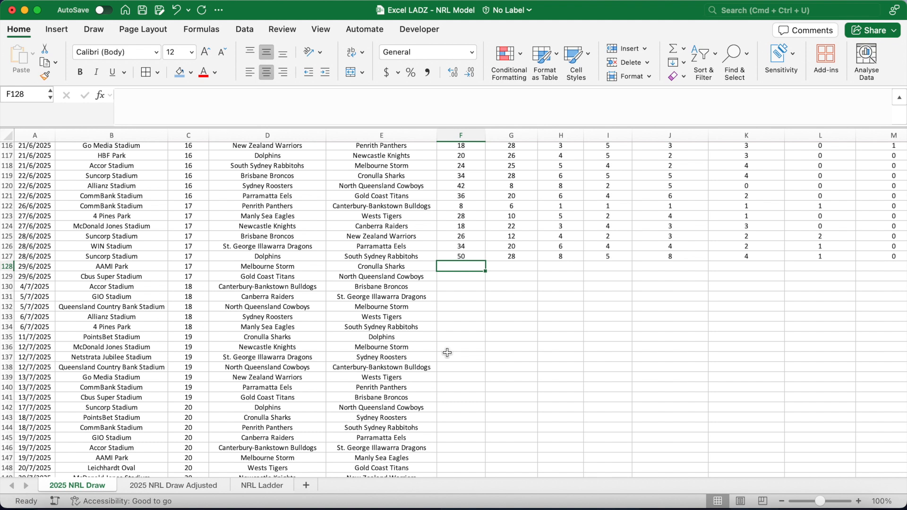
click(460, 287)
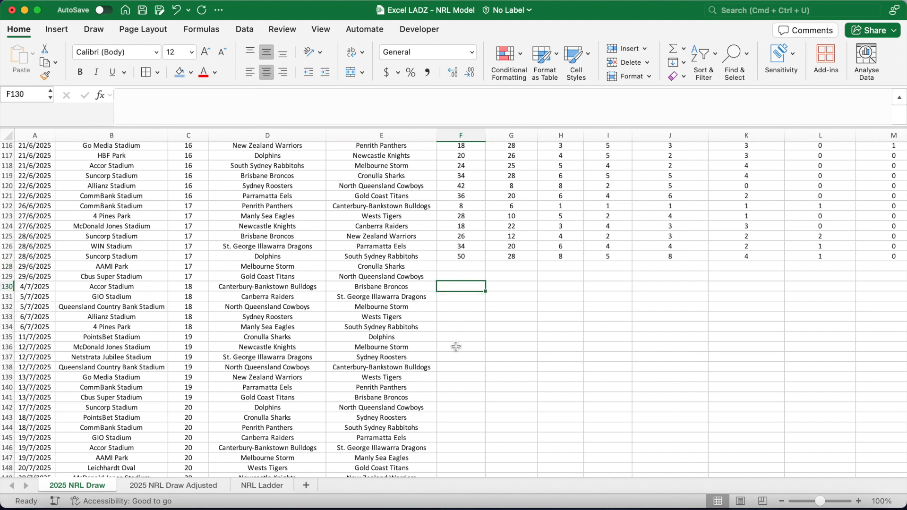
text(40)
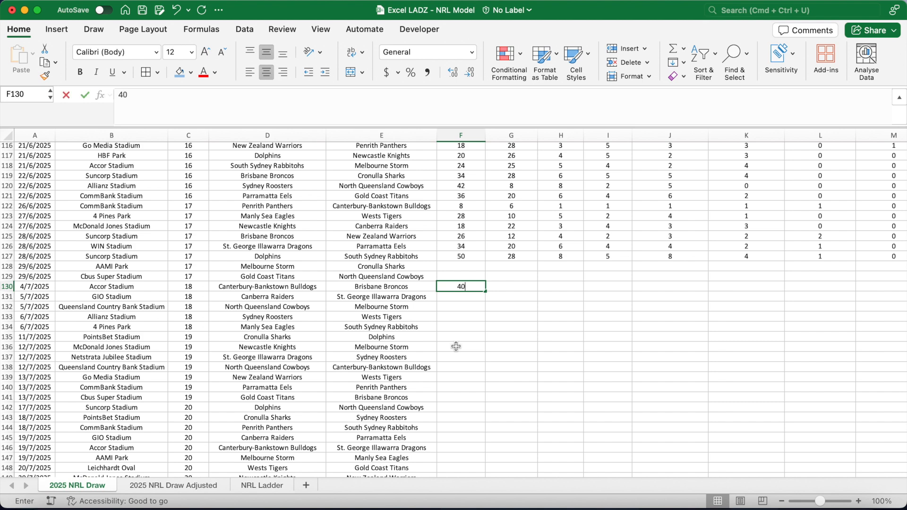
key(Tab)
text(10)
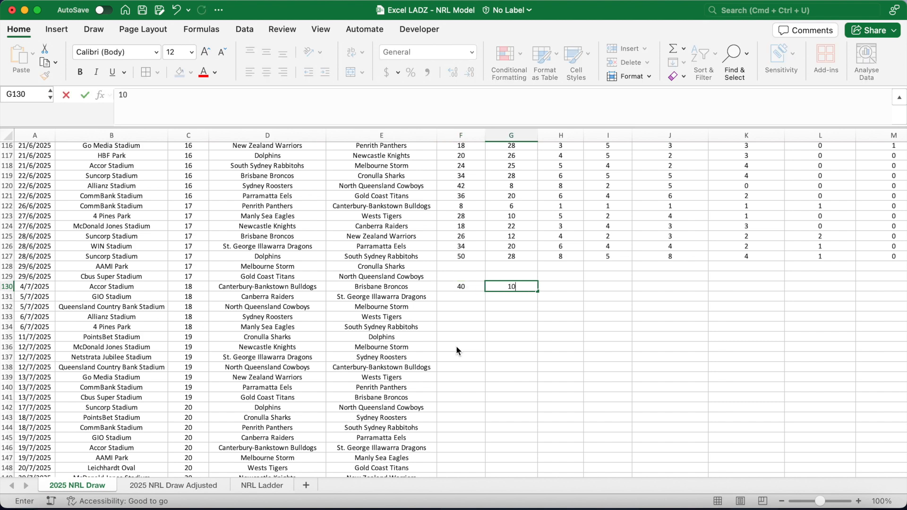
key(Tab)
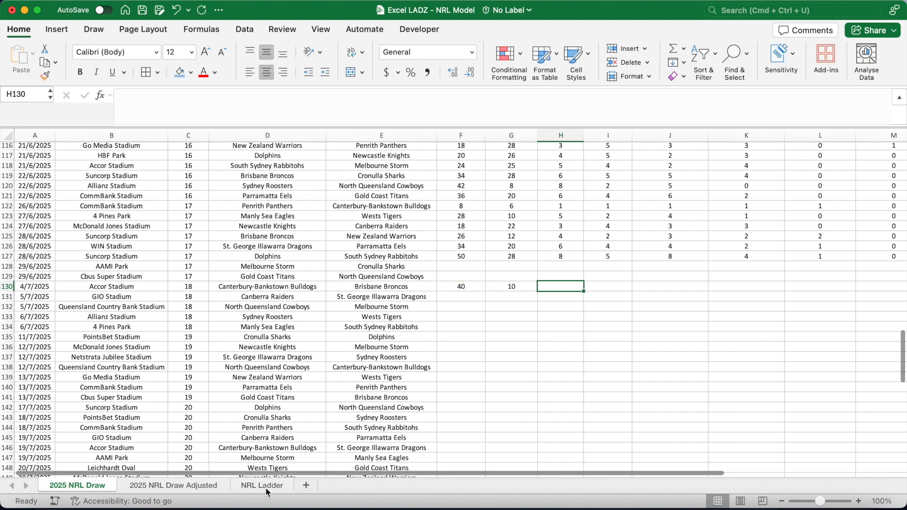
click(266, 486)
click(204, 177)
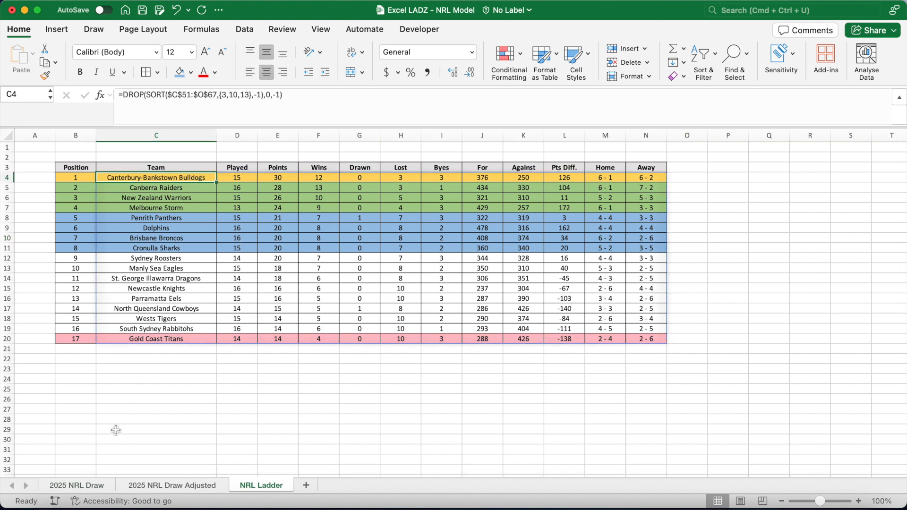
Clear the test scores from F130:G130 on the 2025 NRL Draw sheet.
click(99, 484)
drag(461, 286, 496, 286)
key(Delete)
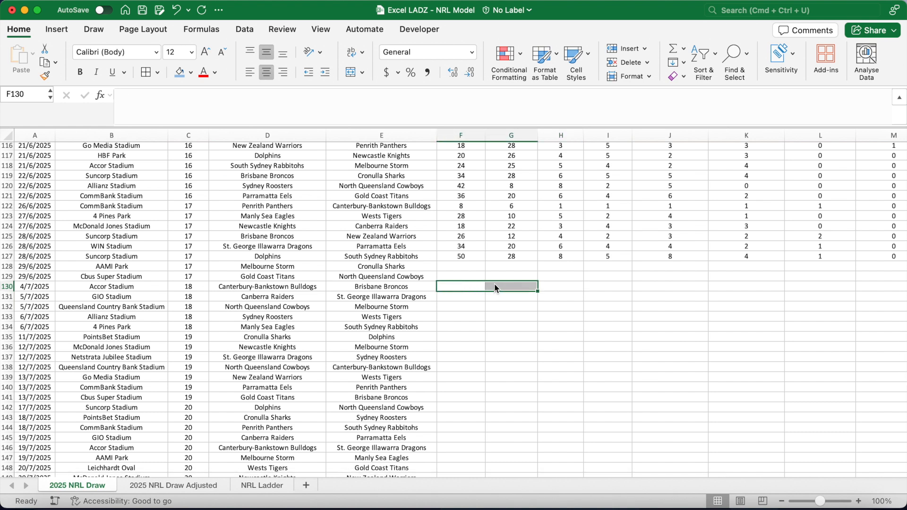
click(471, 268)
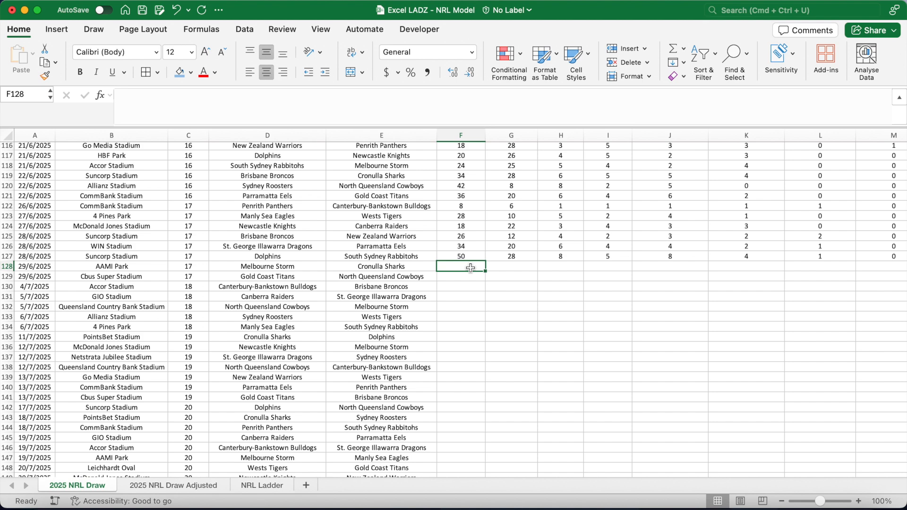
Add a new sheet and rename it ATT & DEF Stats.
click(306, 485)
double_click(146, 485)
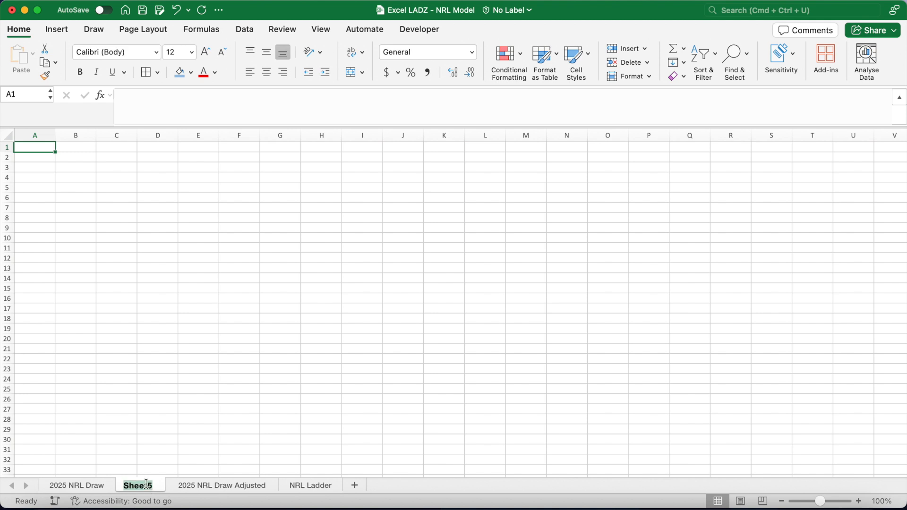
text(ATT & DEF Stats)
key(Return)
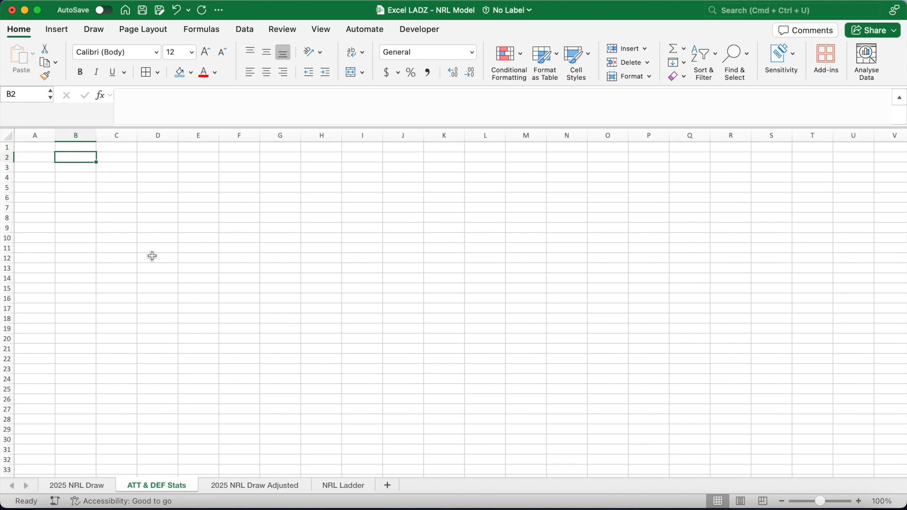
Enter headers Team, Games, Tries PG, Tries Against PG, Penalty Goals PG, Penalty Goals Against PG across B2:G2.
text(Team)
key(Tab)
text(Games)
key(Tab)
text(Tries PG)
key(Tab)
text(Tries Against PG)
key(Tab)
text(Penalty Goals PG)
key(Tab)
text(Penalty Goals Against PG)
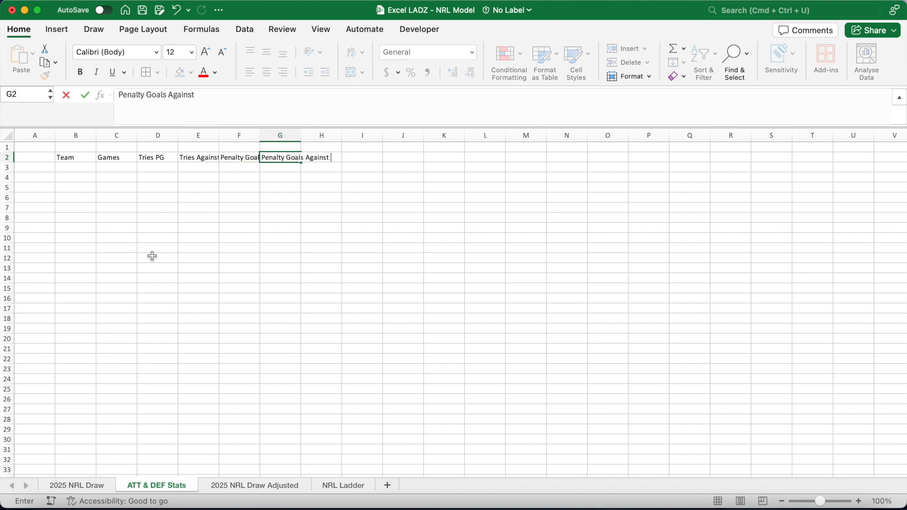
key(Tab)
Centre-align the whole sheet and widen columns E, F and G to fit the headers.
click(7, 135)
click(266, 52)
click(266, 72)
click(116, 187)
drag(218, 136, 252, 136)
drag(292, 136, 325, 138)
drag(366, 135, 424, 135)
Bold the header row B2:G2.
drag(76, 159, 376, 162)
key(super+b)
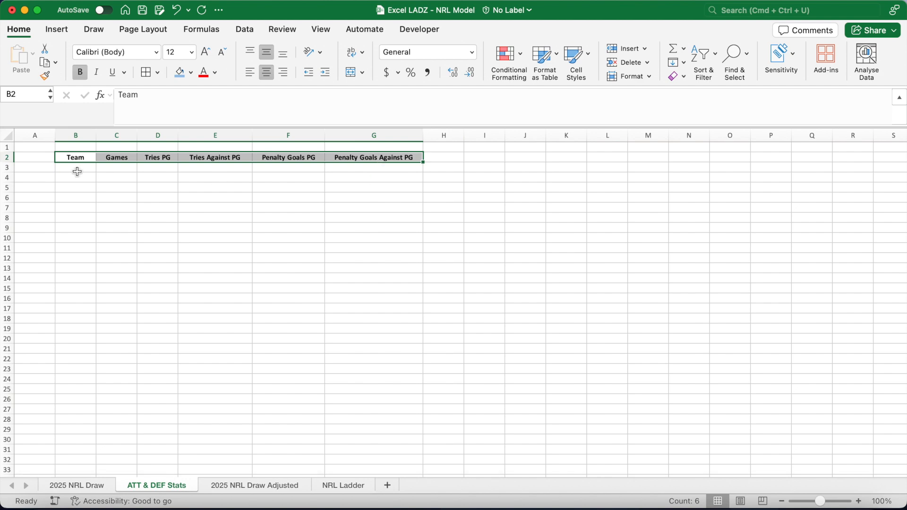
click(77, 170)
Copy the team names from C51:C67 on the NRL Ladder and paste them into B3 of ATT & DEF Stats.
click(343, 485)
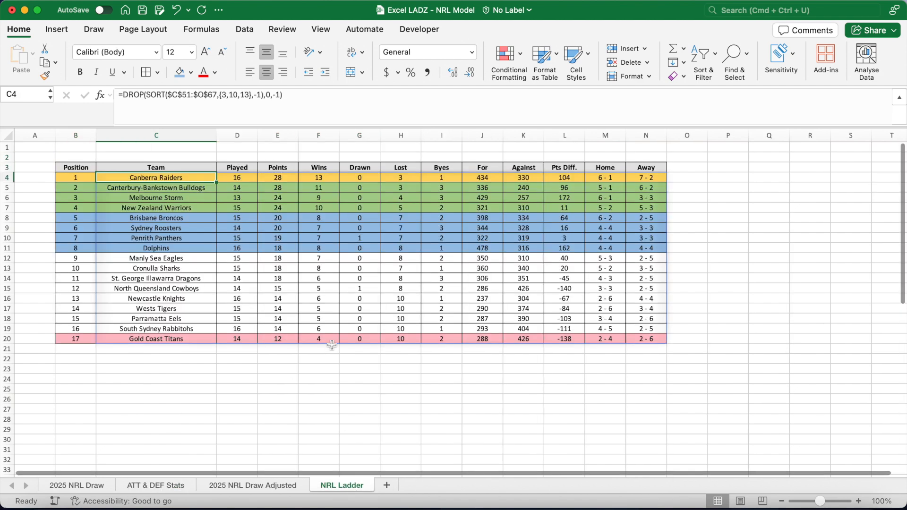
scroll(329, 342, down, 10)
drag(187, 206, 184, 367)
key(super+c)
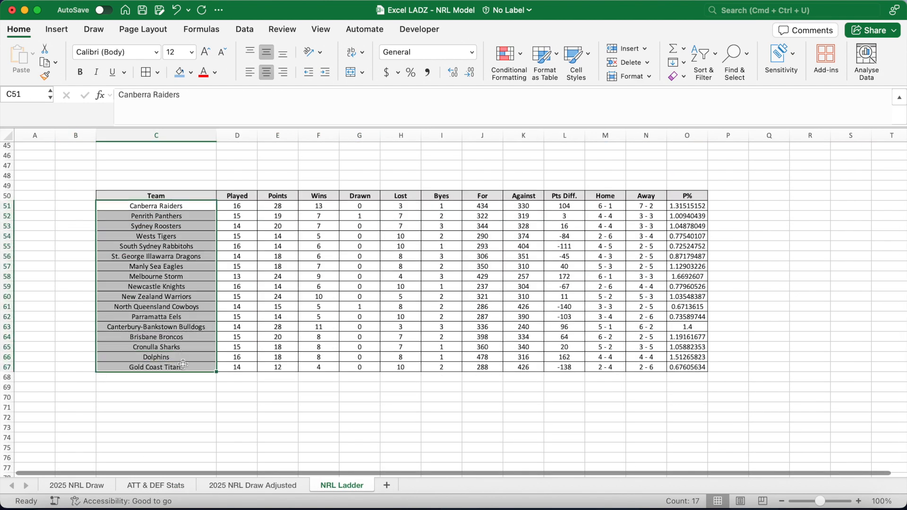
right_click(184, 367)
click(217, 122)
click(155, 485)
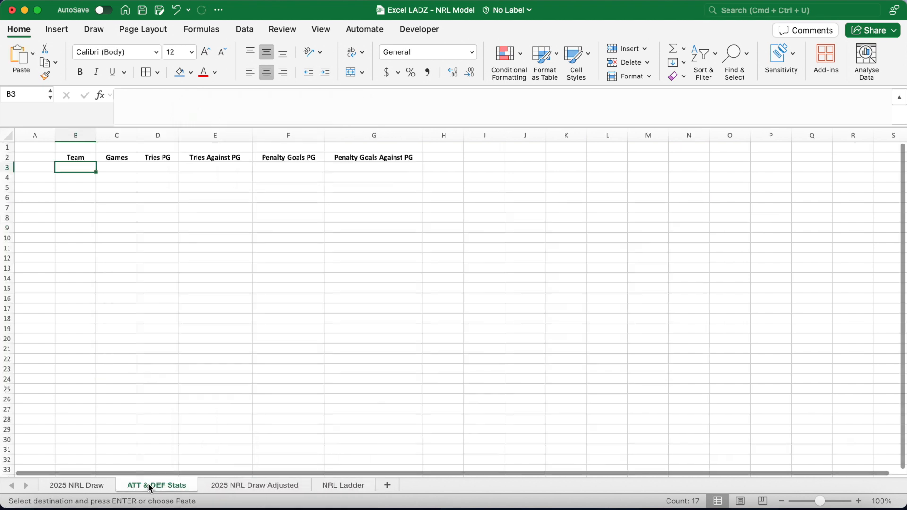
right_click(83, 169)
click(102, 177)
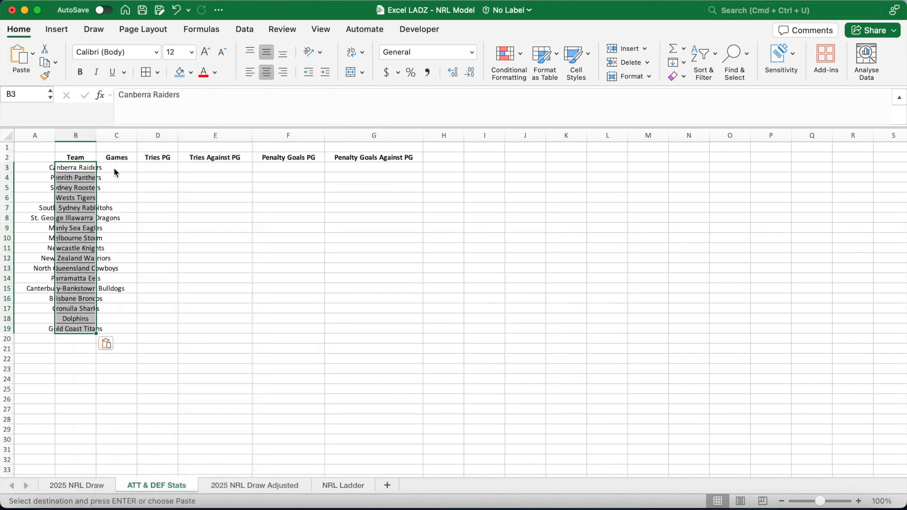
Add all borders to the table B2:G19 and widen column B to fit the team names.
drag(96, 135, 441, 330)
click(128, 158)
key(super+shift+Right)
click(191, 73)
click(207, 137)
click(193, 168)
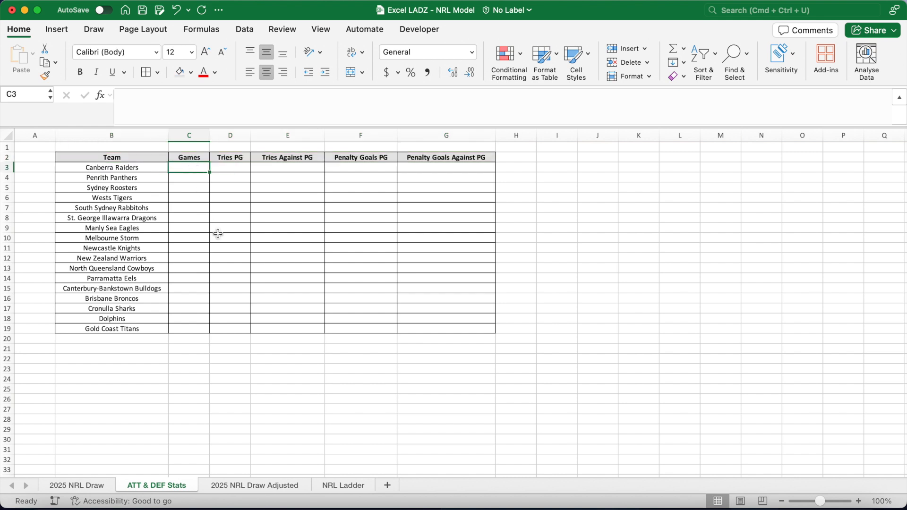
In C3 enter =XLOOKUP(B3,'NRL Ladder'!$C$51:$C$67,'NRL Ladder'!$D$51:$D$67) to get games played, and fill it down to C19.
text(=XLOOKUP()
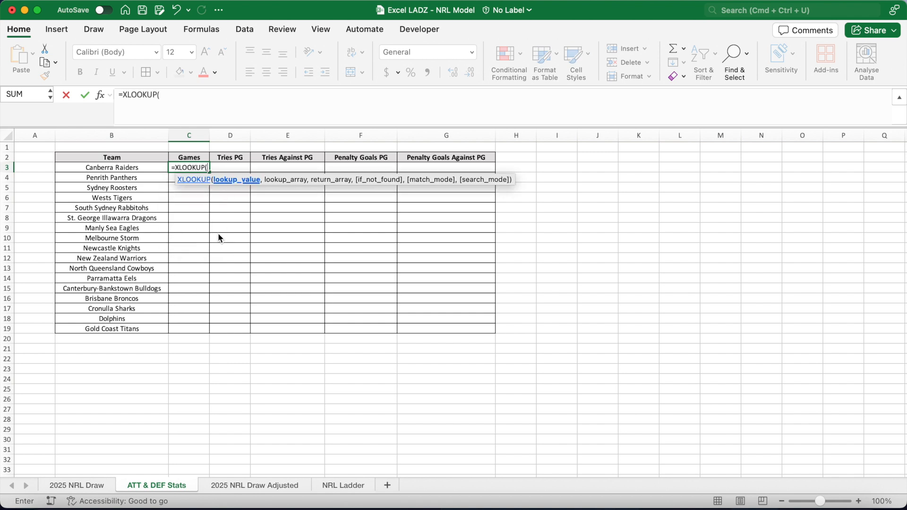
click(137, 167)
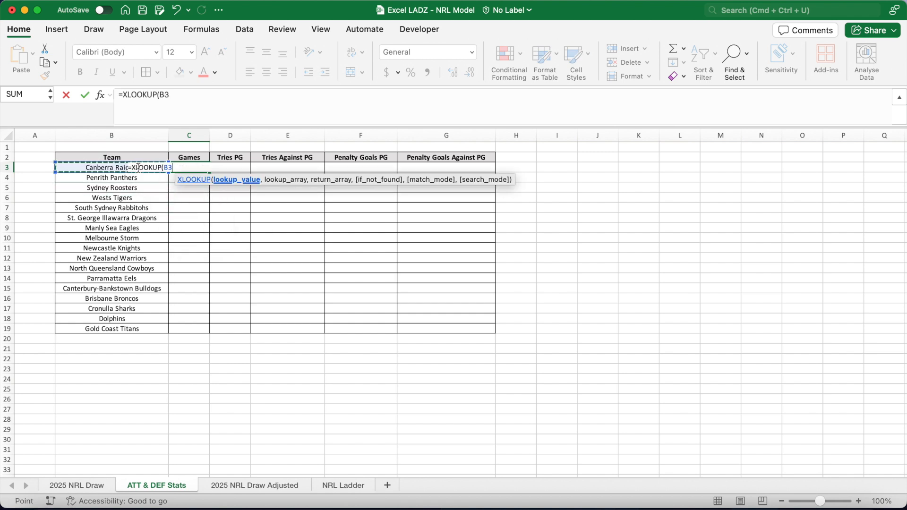
text(,)
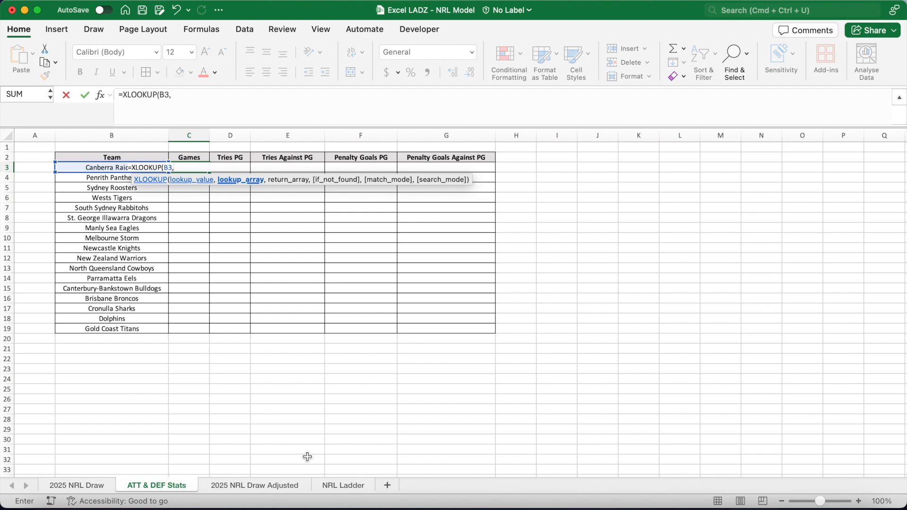
click(339, 485)
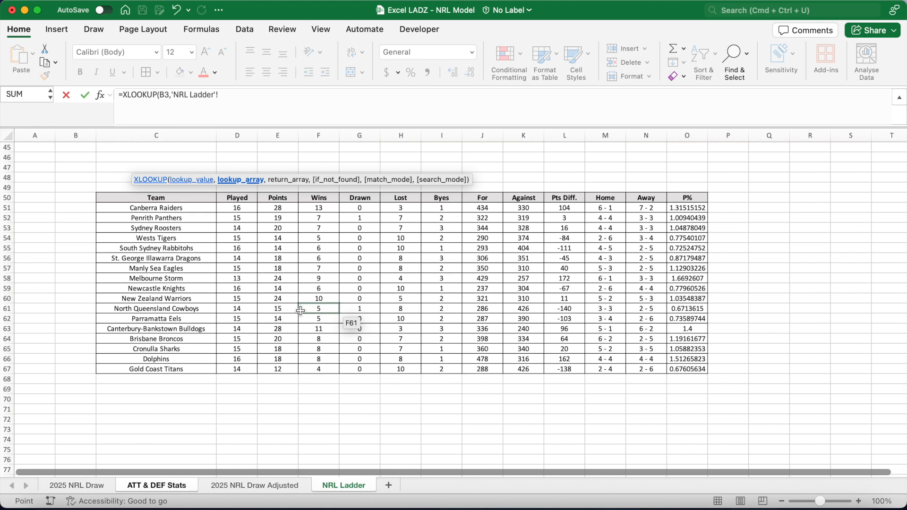
drag(190, 210, 190, 365)
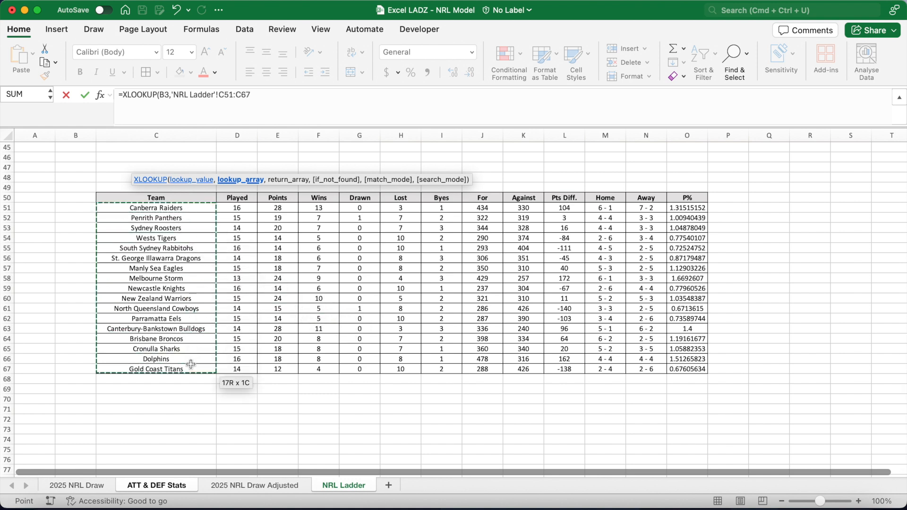
key(F4)
text(,)
drag(237, 208, 244, 368)
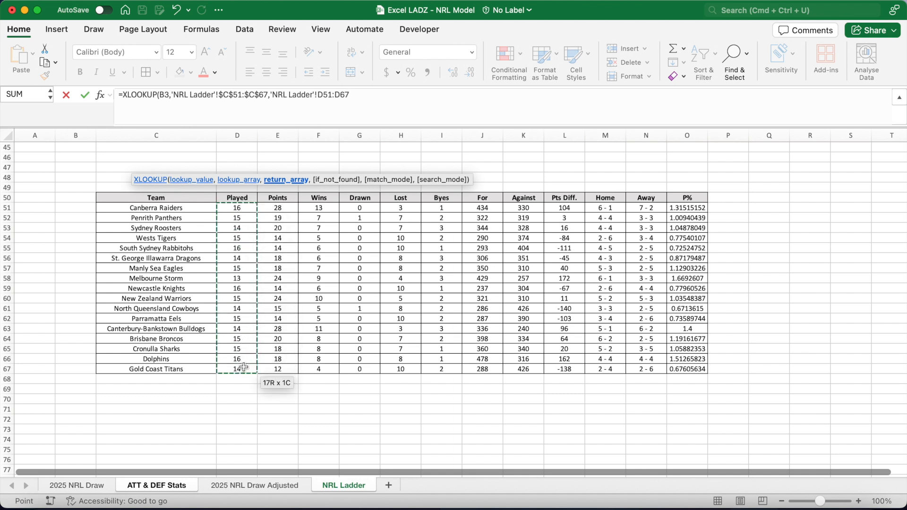
key(F4)
text())
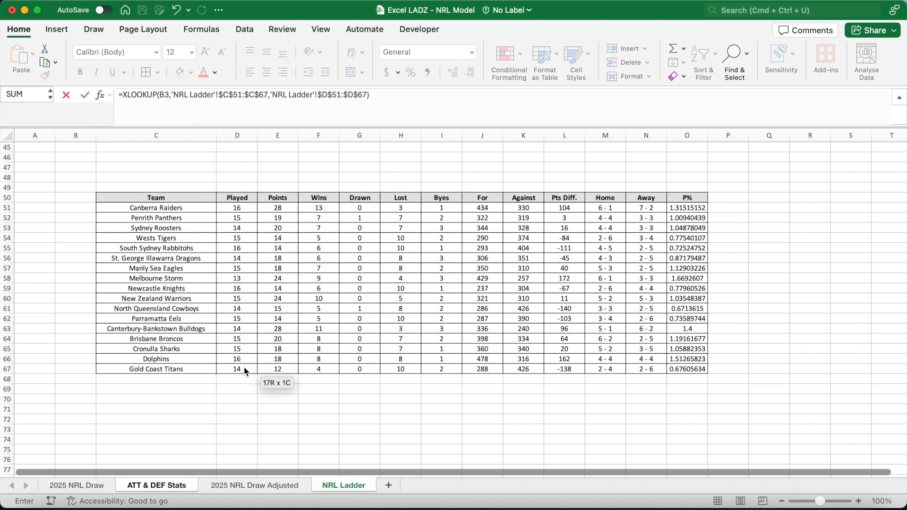
key(Return)
click(202, 168)
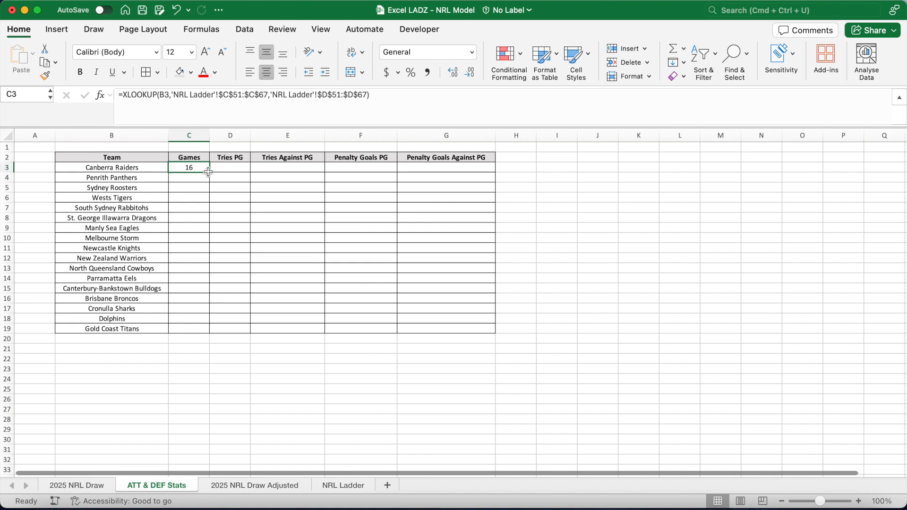
double_click(209, 173)
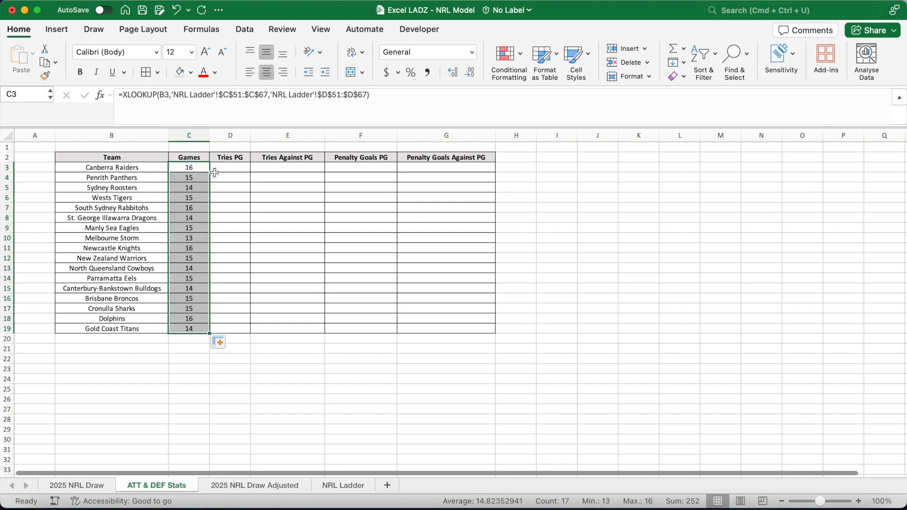
Start a Tries PG formula in D3 with SUMPRODUCT matching '2025 NRL Draw Adjusted'!$D$2:$D$205 (home team) to $B3.
click(234, 167)
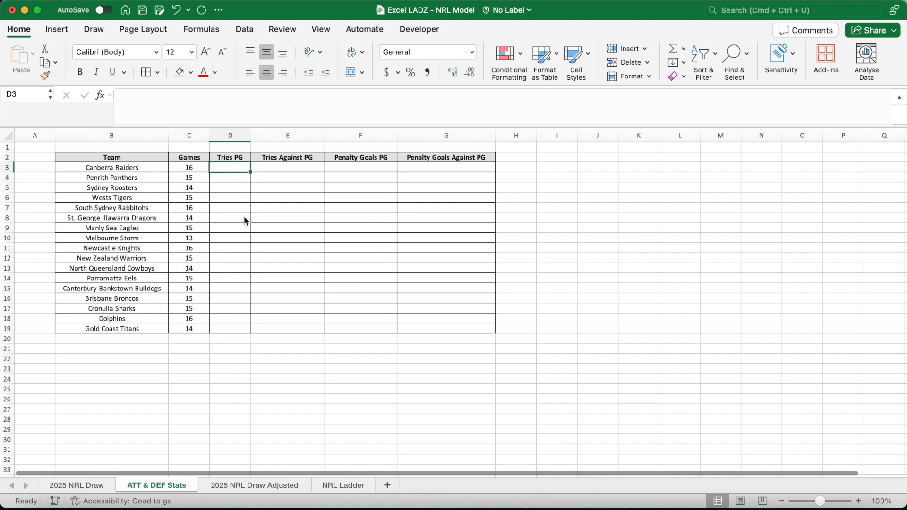
click(219, 97)
text(=(SUMPR)
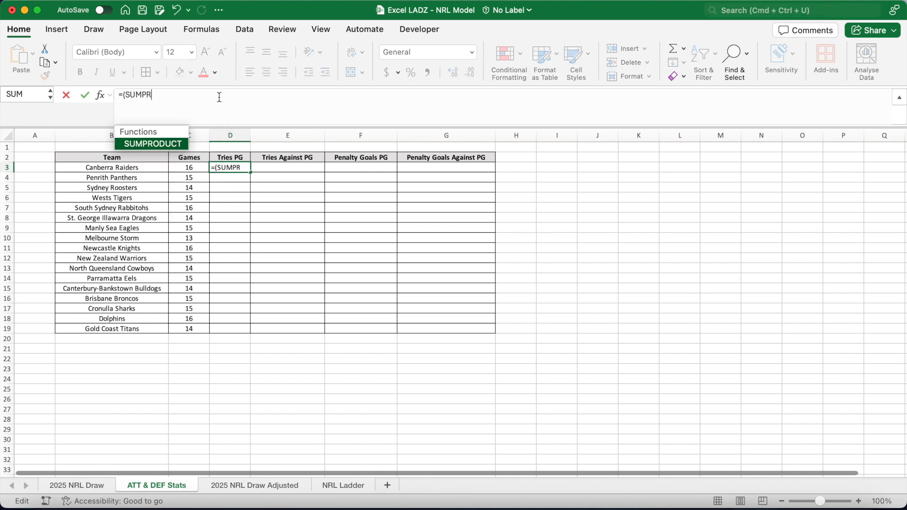
text(ODUCT(--()
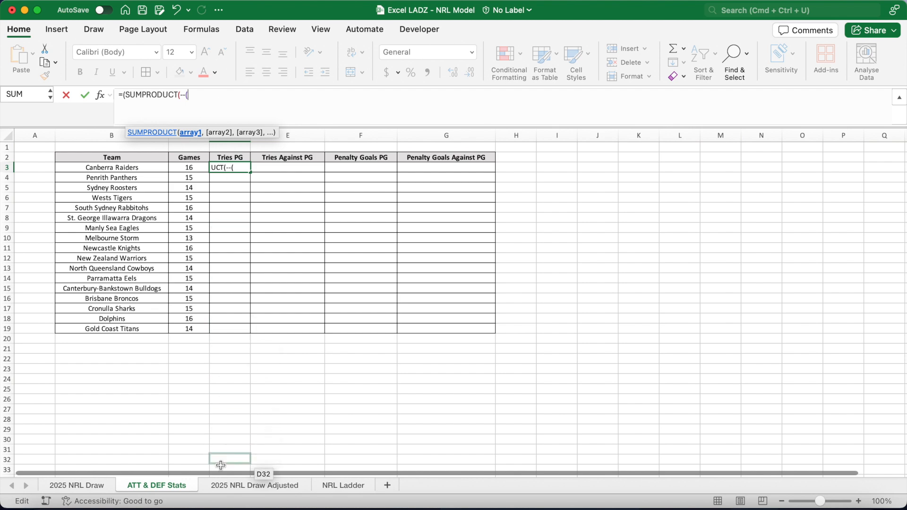
click(226, 483)
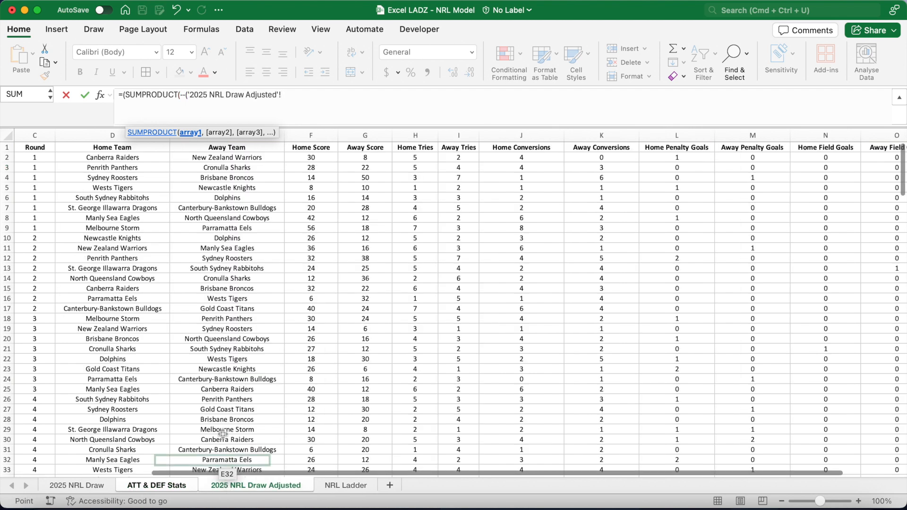
click(150, 156)
text(:D205)
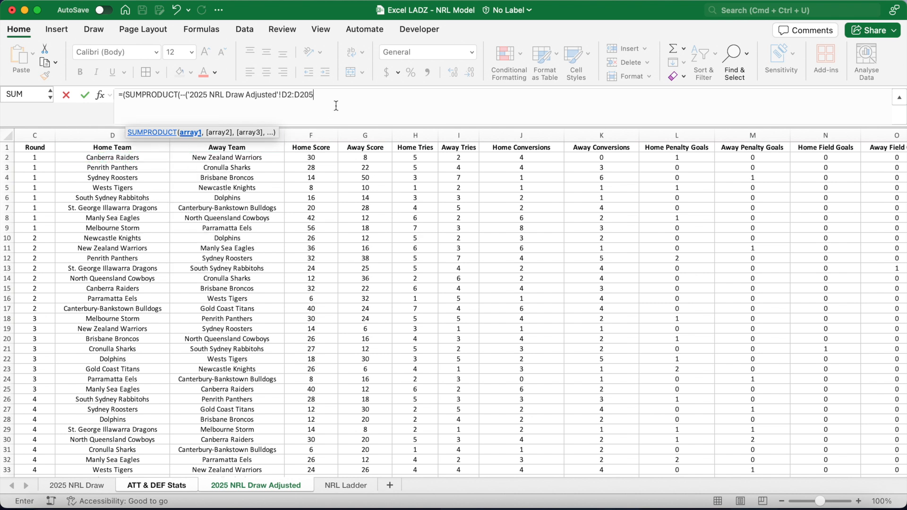
drag(314, 96, 283, 96)
key(F4)
text(=$B)
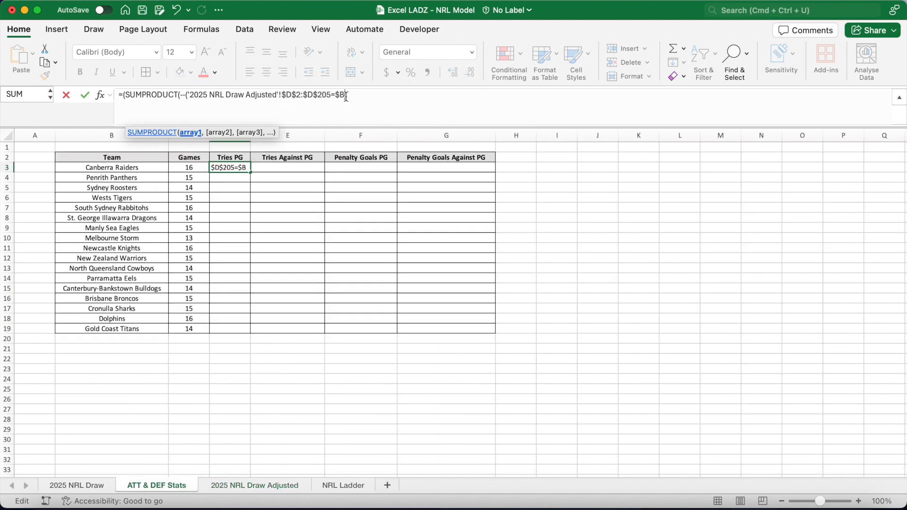
text(3))
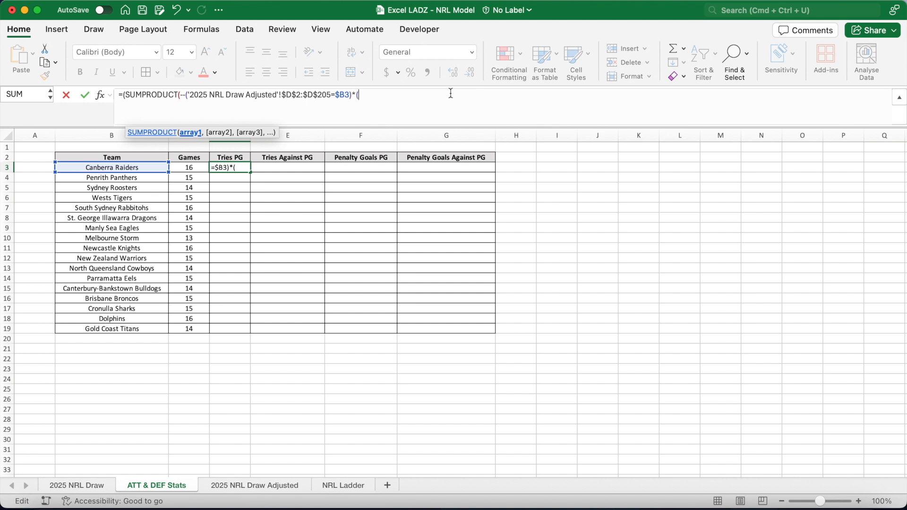
text(*()
Multiply the home term by the non-blank score condition $F$2:$F$205<>"" and the Home Tries range $H$2:$H$205.
click(264, 485)
click(317, 158)
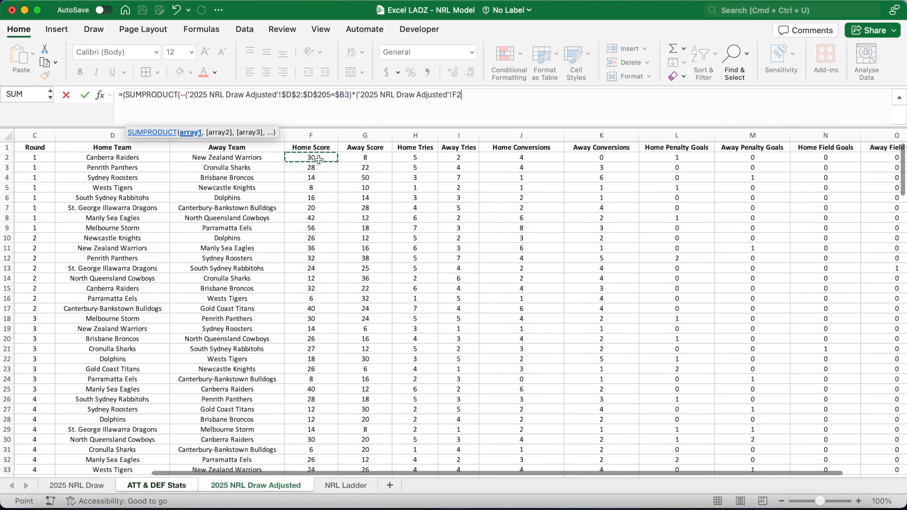
text(:F205)
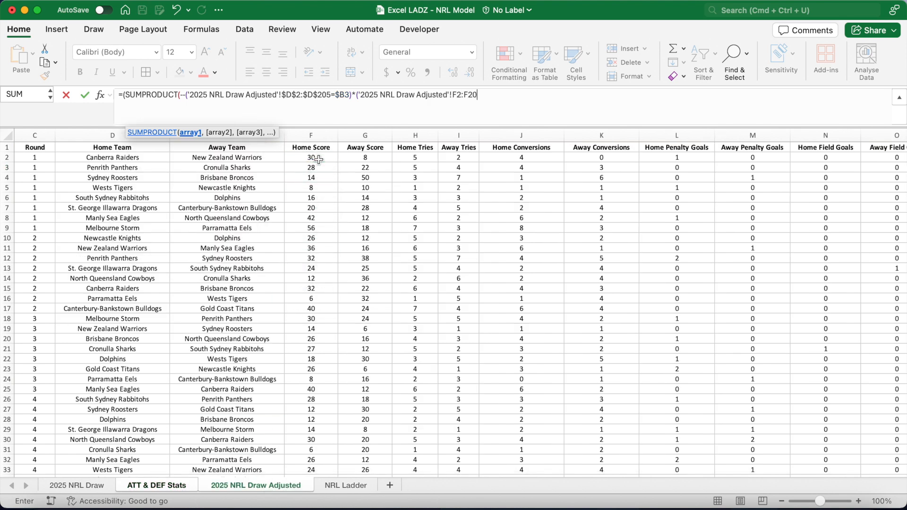
drag(490, 99, 455, 98)
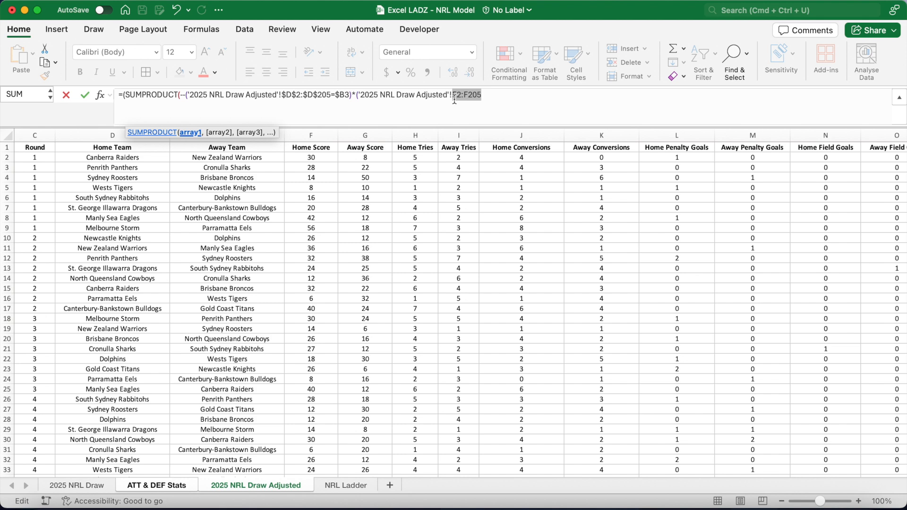
key(F4)
click(511, 103)
text(<>)
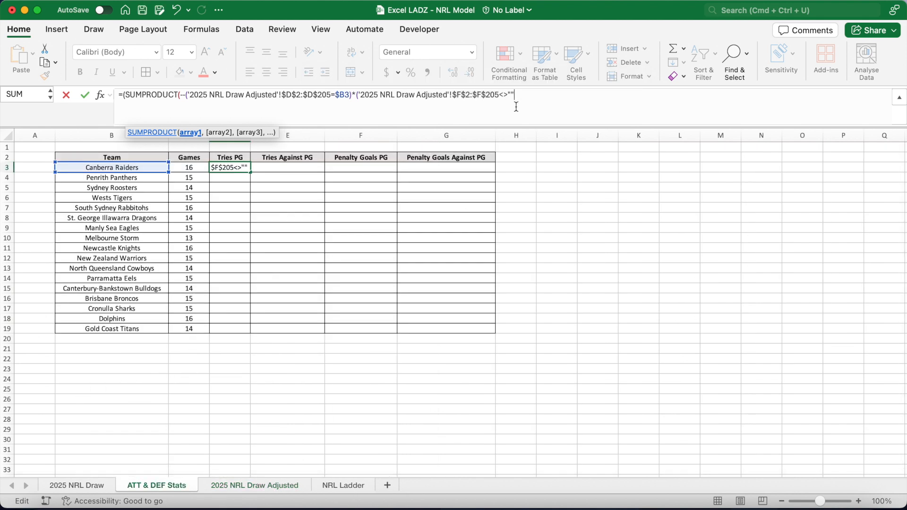
text("")*()
click(265, 485)
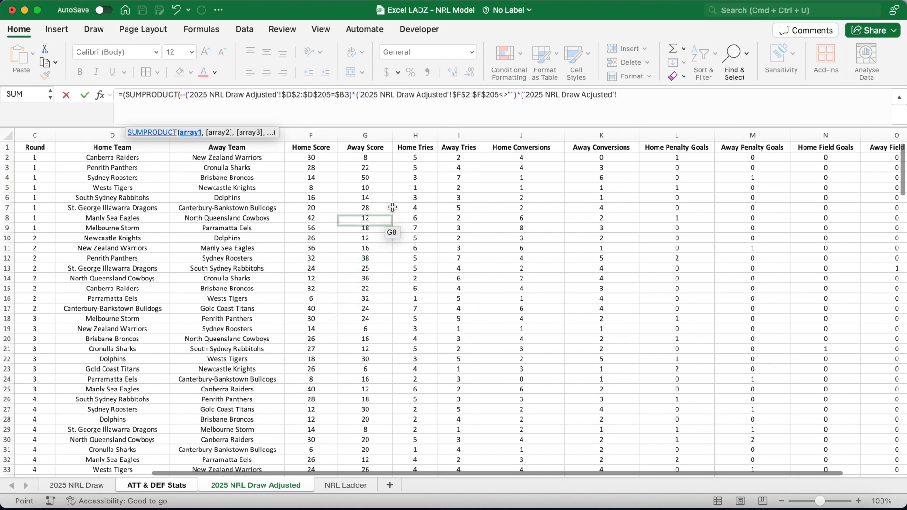
click(413, 157)
text(:)
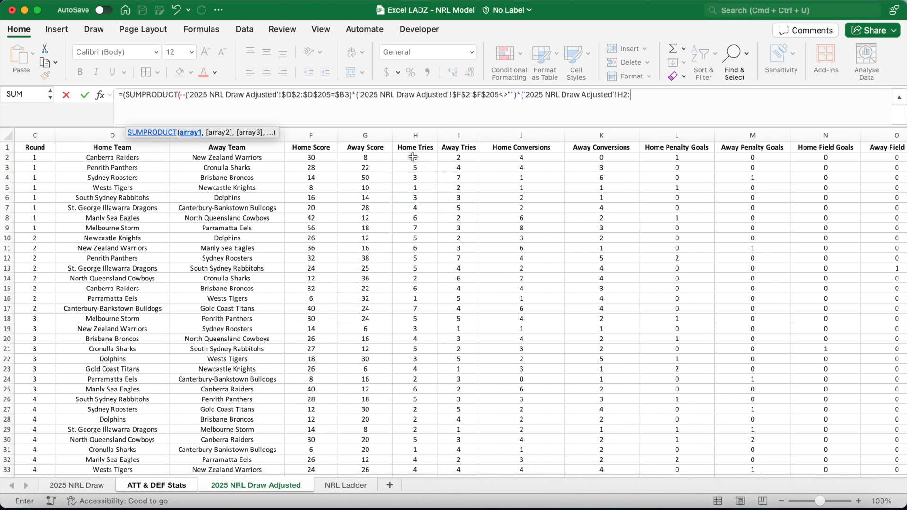
text(H)
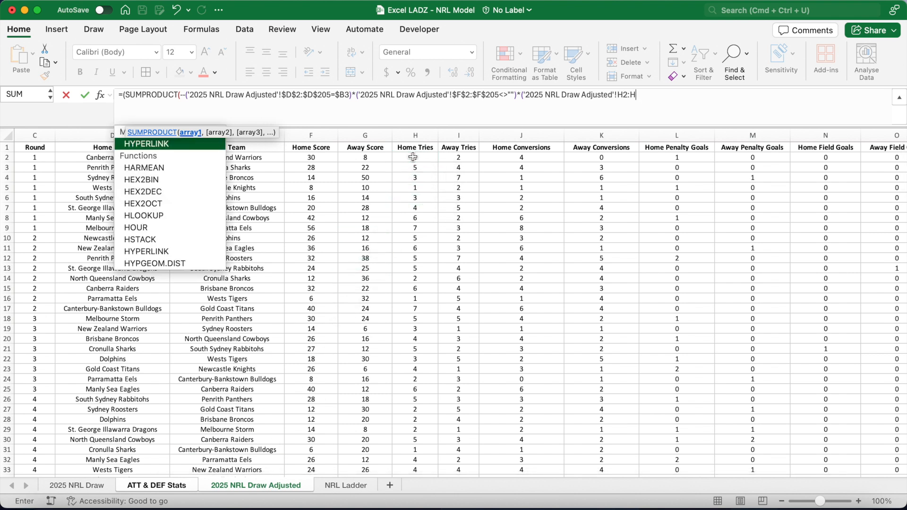
text(205))
drag(649, 96, 618, 96)
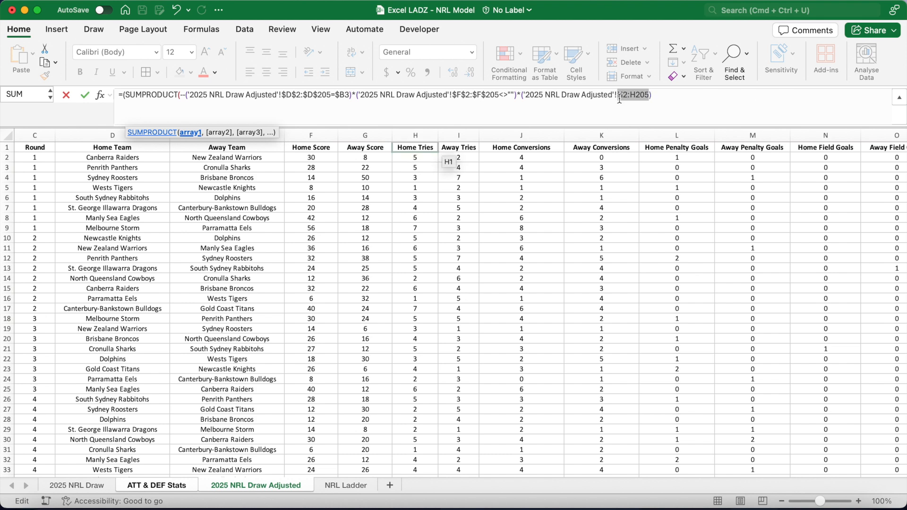
key(super+t)
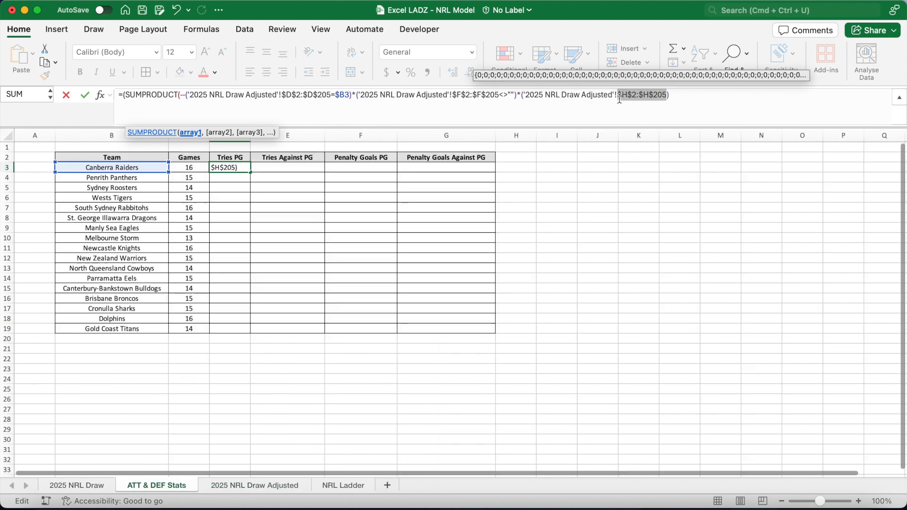
click(684, 99)
text())
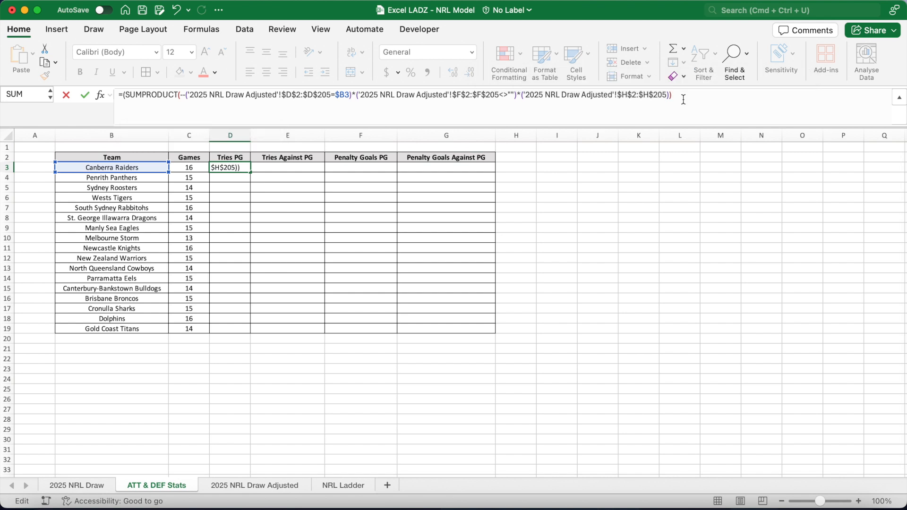
text(+SUMPRODUC)
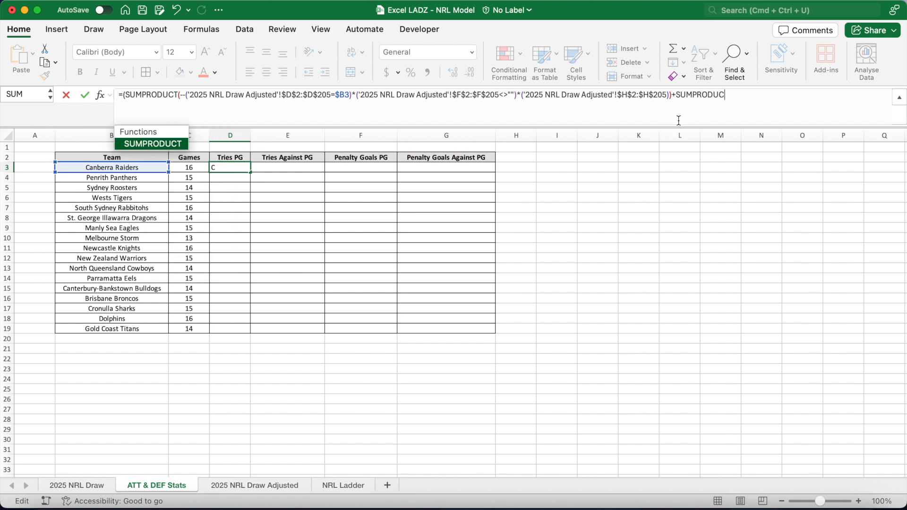
text(T(--()
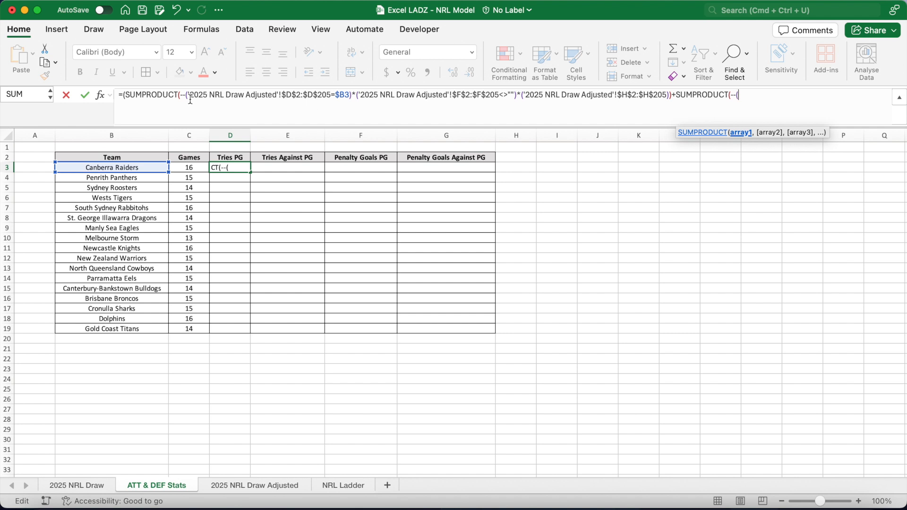
Add a second SUMPRODUCT term matching the away team range $E$2:$E$205 to $B3.
drag(188, 99, 351, 102)
key(super+c)
click(761, 98)
key(super+v)
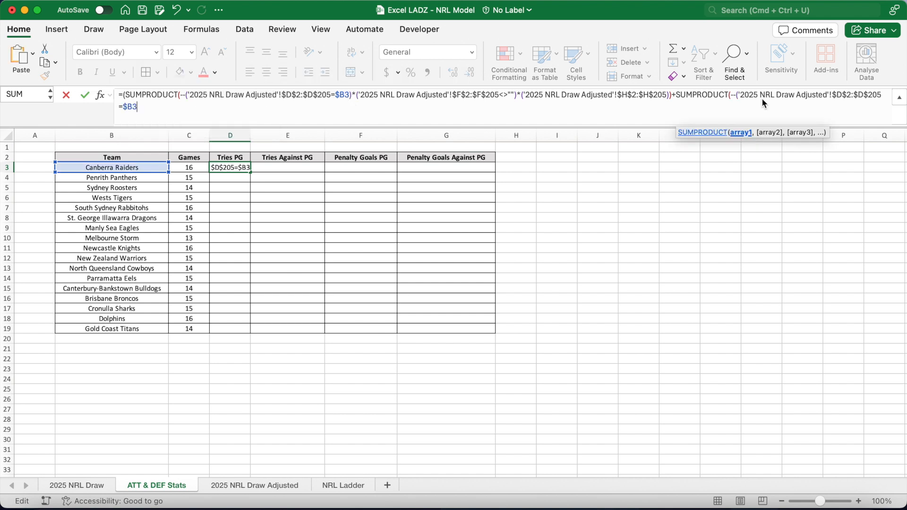
click(844, 95)
key(BackSpace)
text(E)
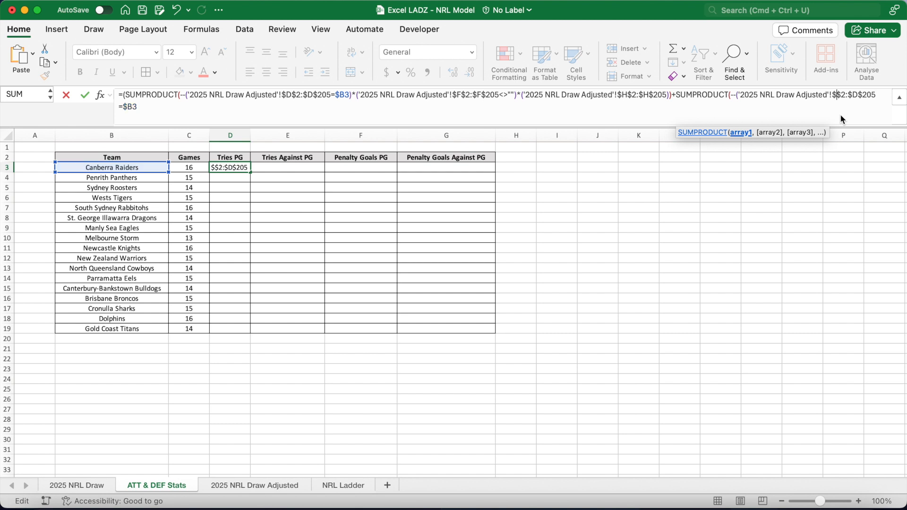
key(BackSpace)
text(E)
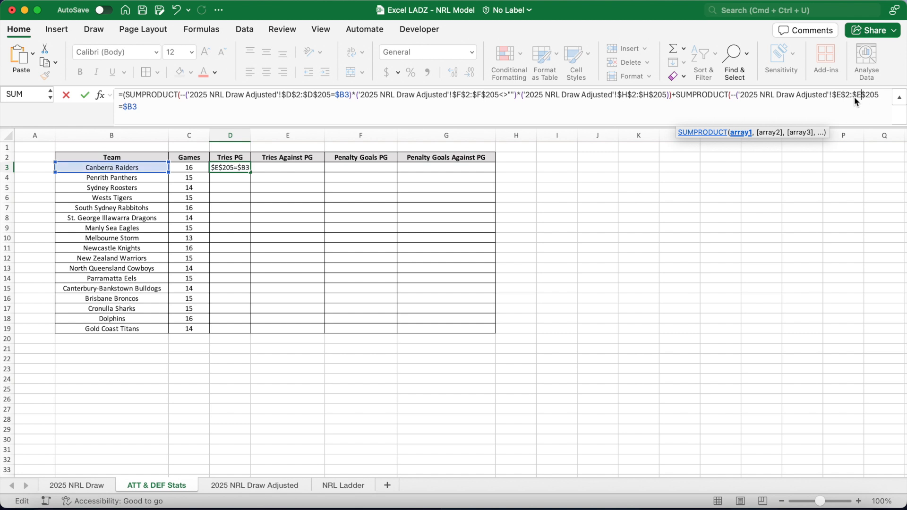
text()*()
Multiply the away term by the same non-blank score condition copied from the home term.
drag(359, 95, 517, 98)
key(cmd+c)
click(165, 112)
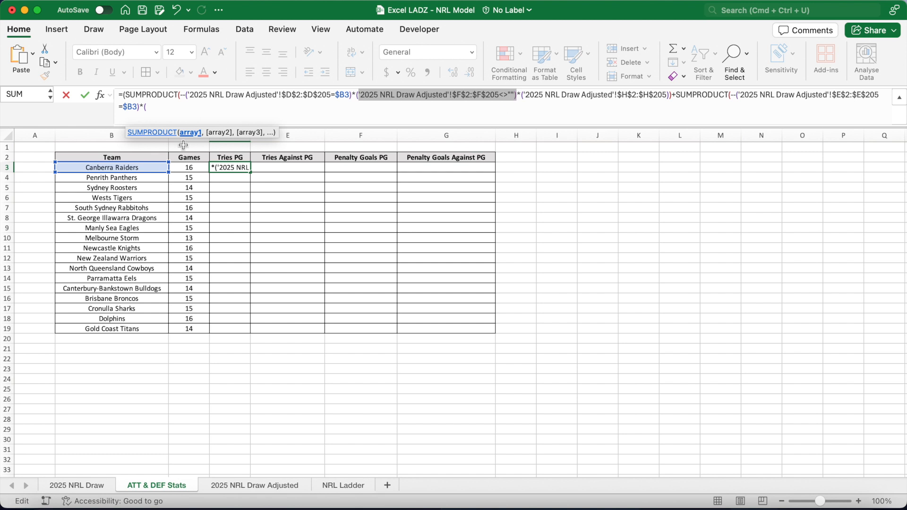
key(cmd+v)
text())
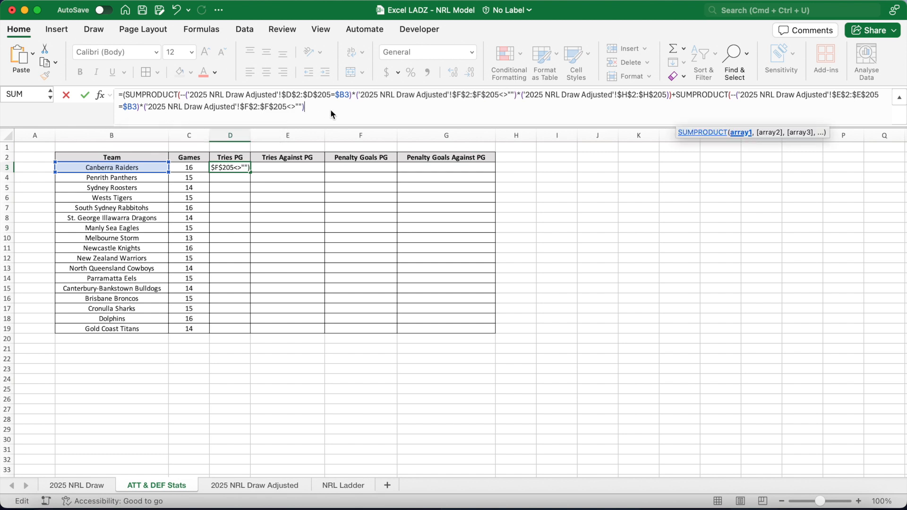
text(*)
Multiply the away term by the absolute Away Tries range $I$2:$I$205, close the formula and enter it.
click(253, 485)
click(452, 159)
text(:I205)
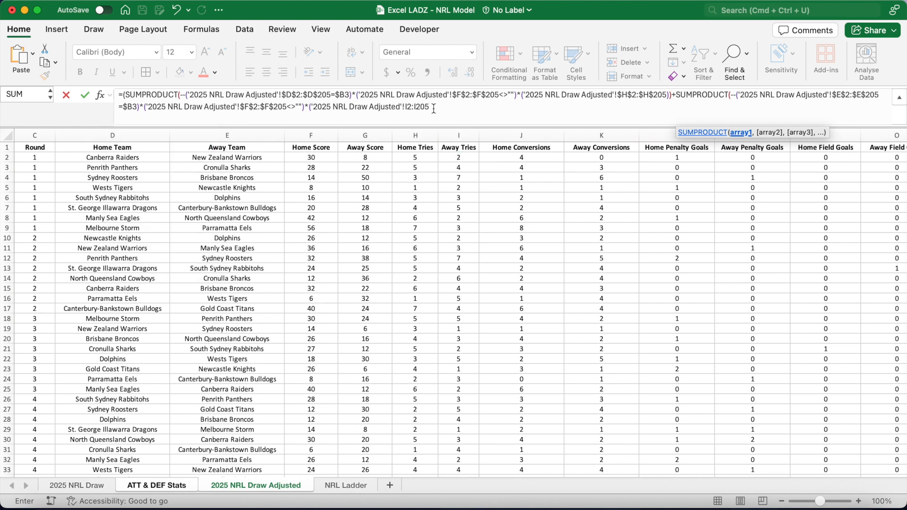
drag(433, 108, 407, 110)
key(F4)
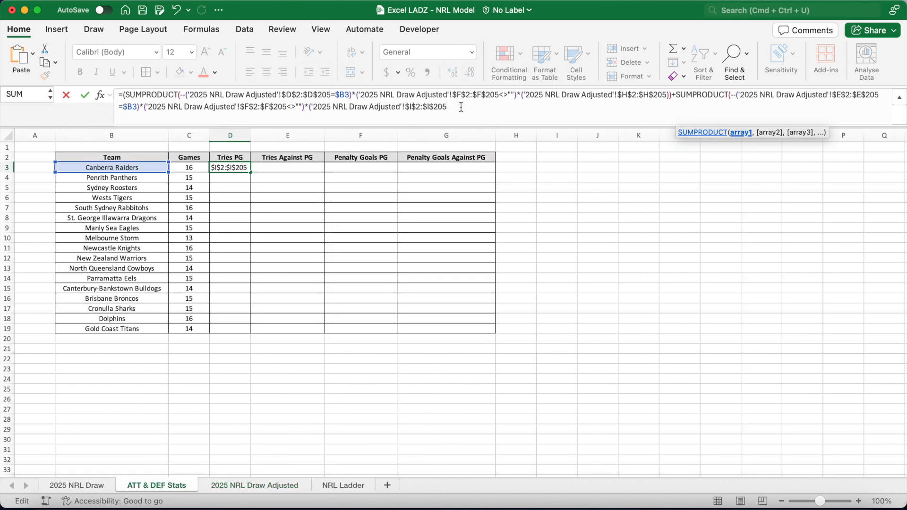
text()))
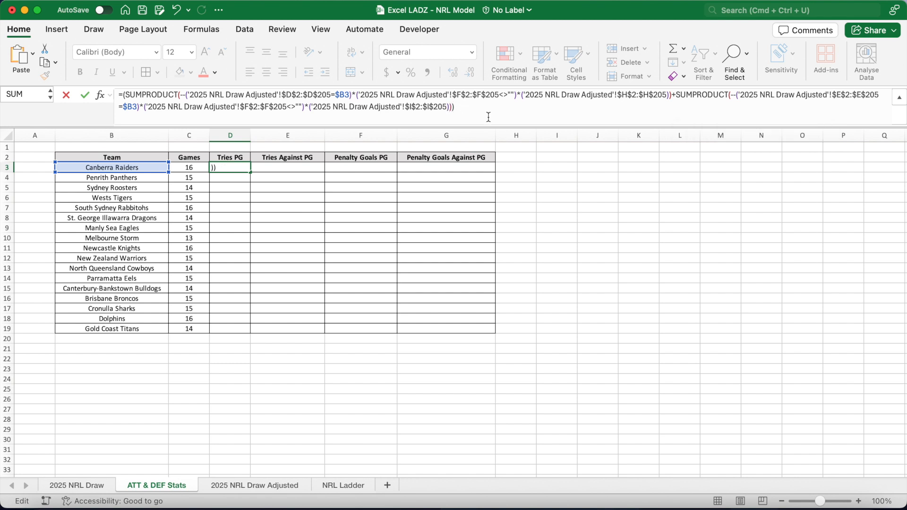
key(Return)
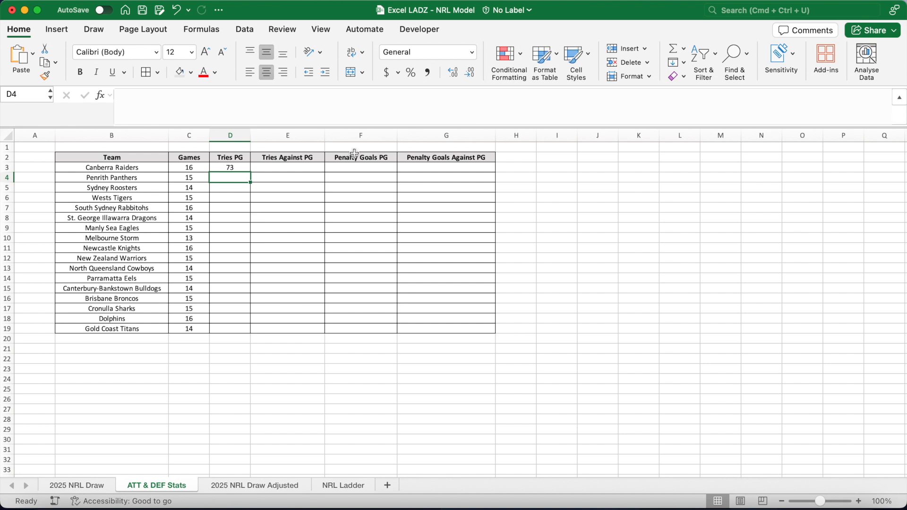
Reopen D3's formula and divide the whole total by games played in $C3.
click(235, 168)
click(152, 168)
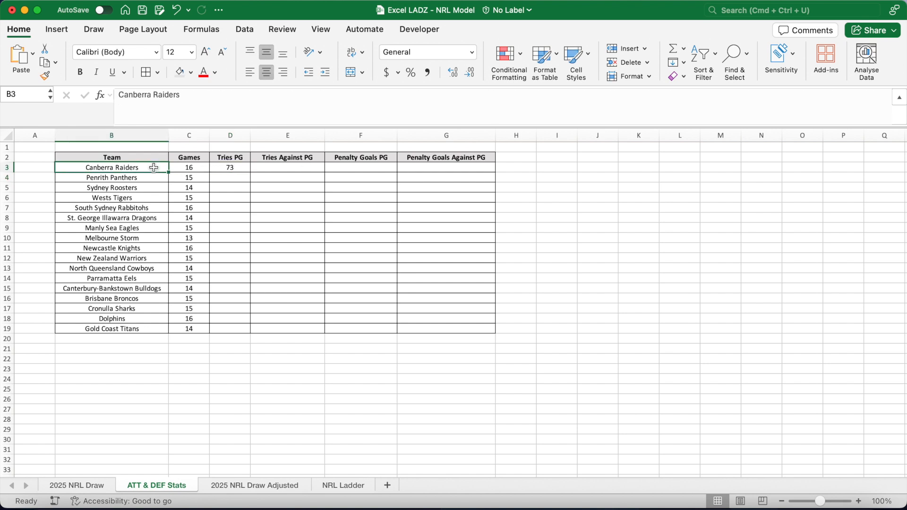
click(228, 167)
click(199, 169)
click(240, 170)
click(470, 108)
text(/)
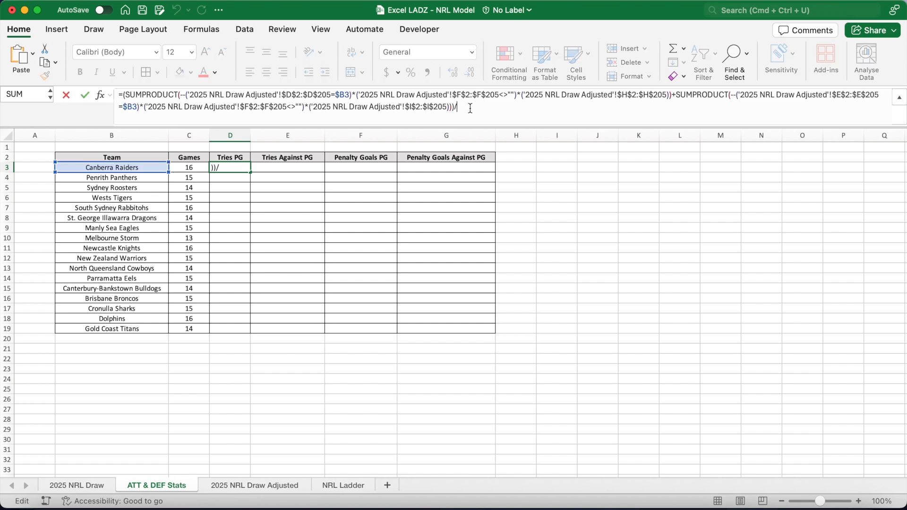
text($C3)
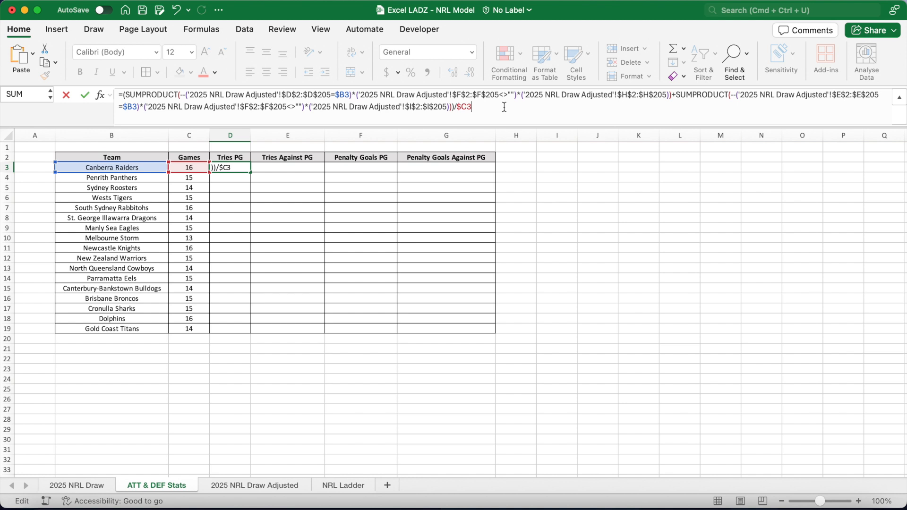
key(Return)
Fill the Tries PG formula down to D19 and format the results to two decimal places.
click(241, 169)
drag(251, 174, 250, 333)
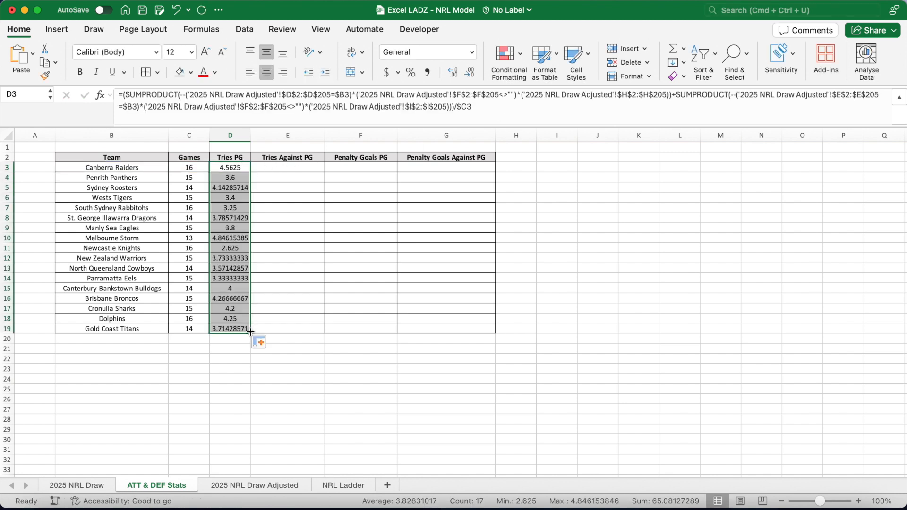
click(470, 72)
click(470, 72)
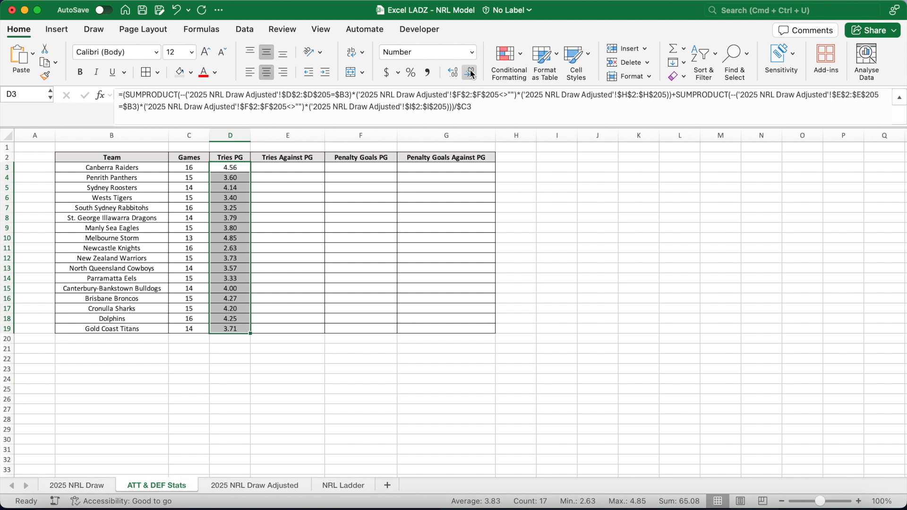
Copy the Tries PG formula into E3 and swap the ranges so home games use column I and away games column H.
click(289, 168)
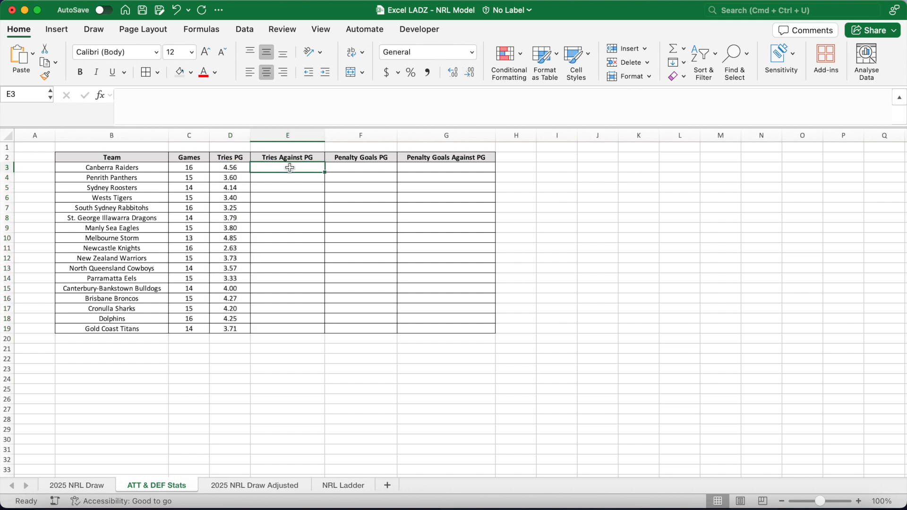
click(237, 169)
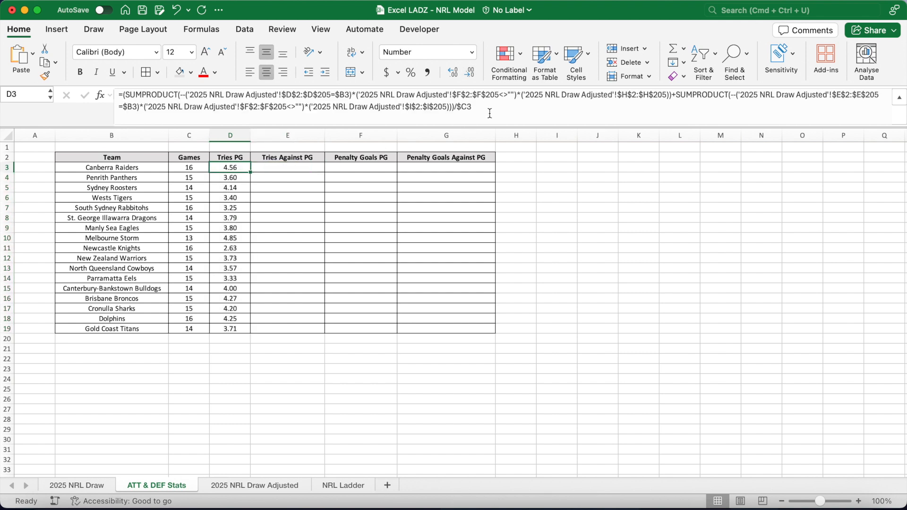
drag(251, 173, 293, 170)
click(290, 167)
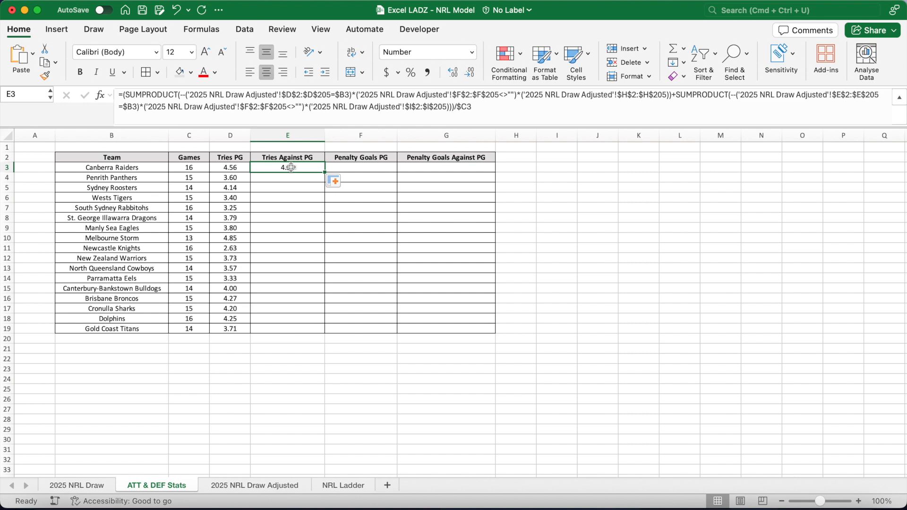
click(625, 98)
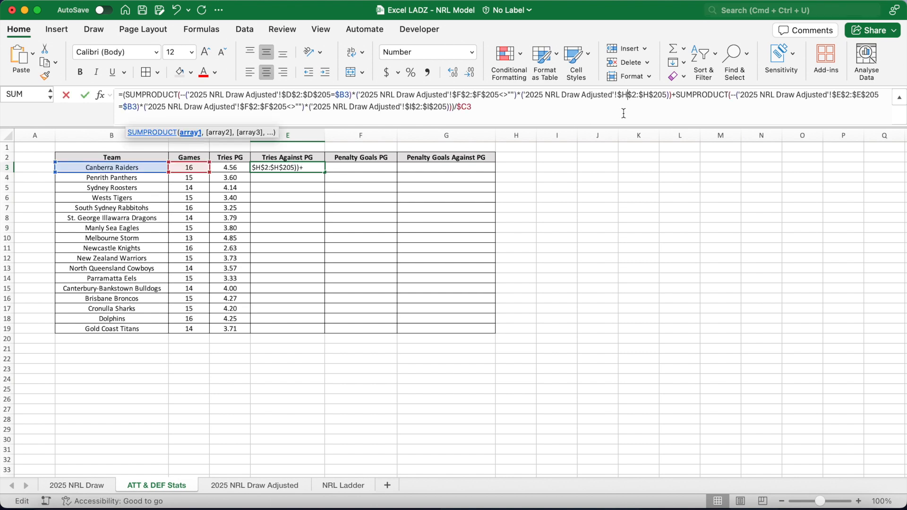
key(BackSpace)
text(I)
click(643, 96)
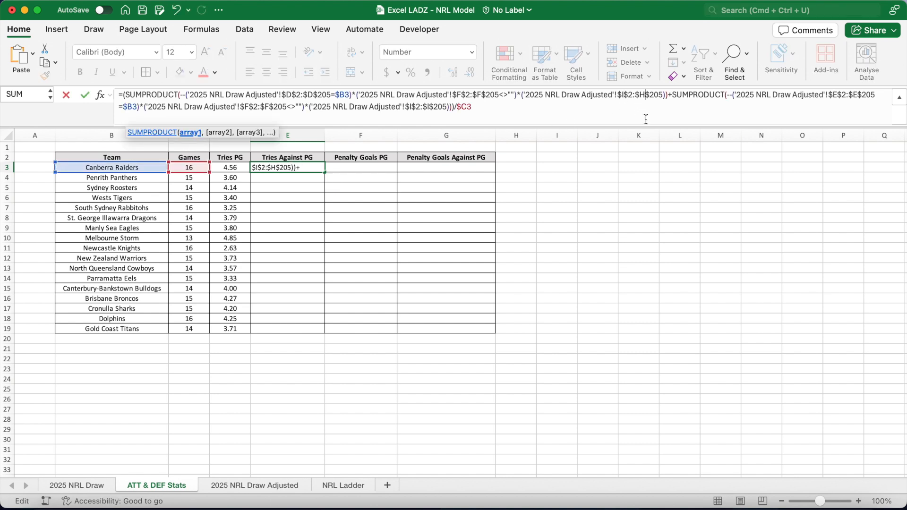
key(BackSpace)
text(I)
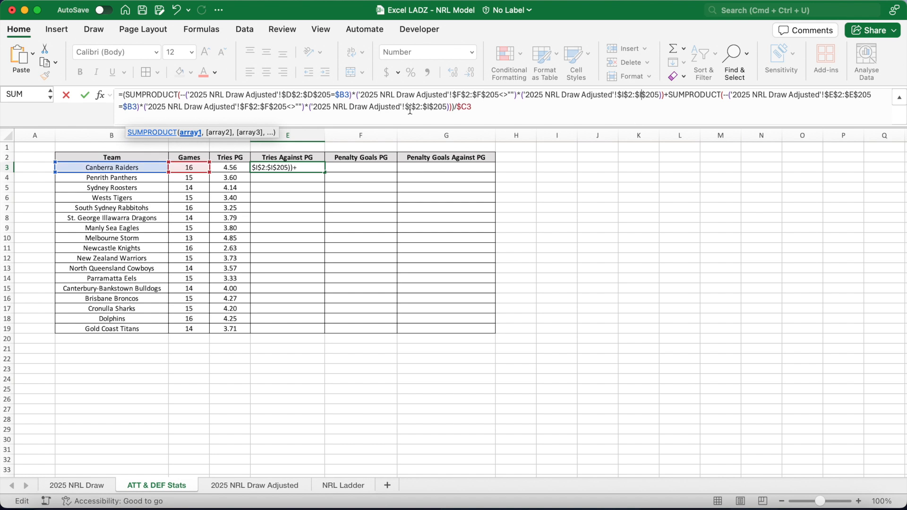
click(410, 107)
key(BackSpace)
text(H)
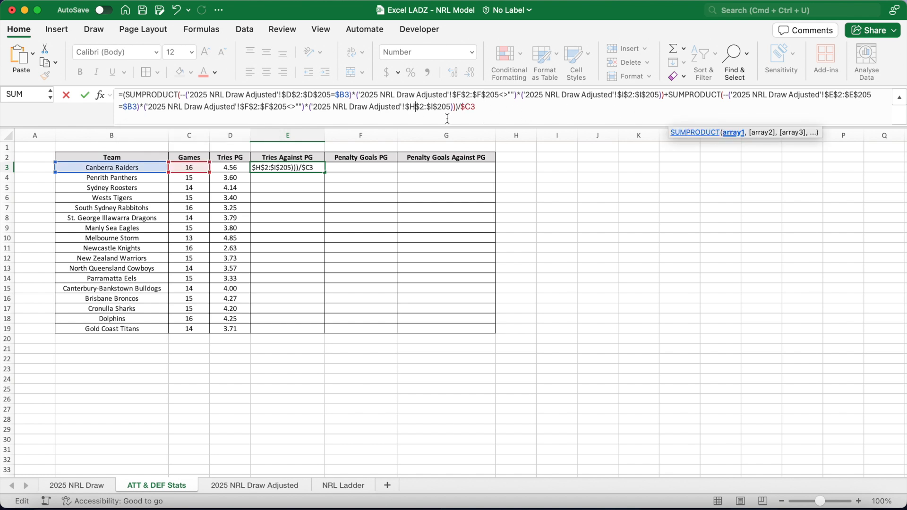
click(436, 108)
key(BackSpace)
text(H)
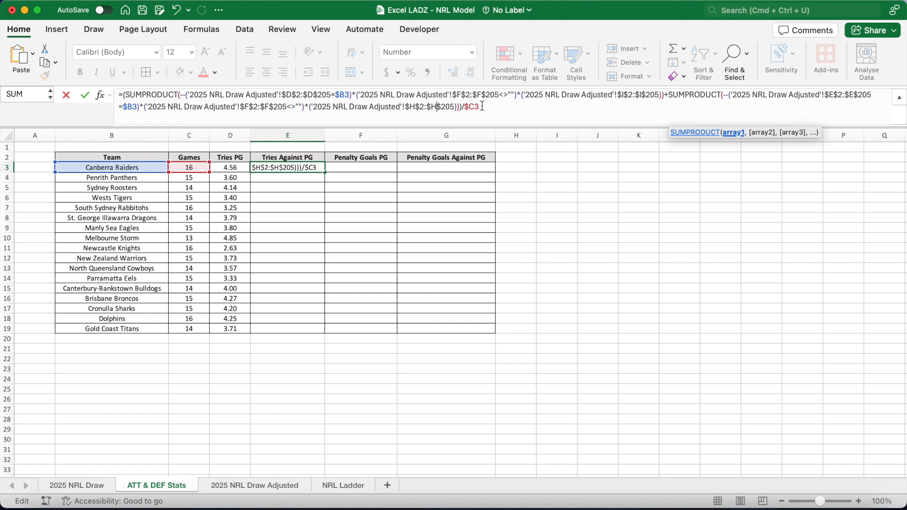
click(506, 104)
key(Return)
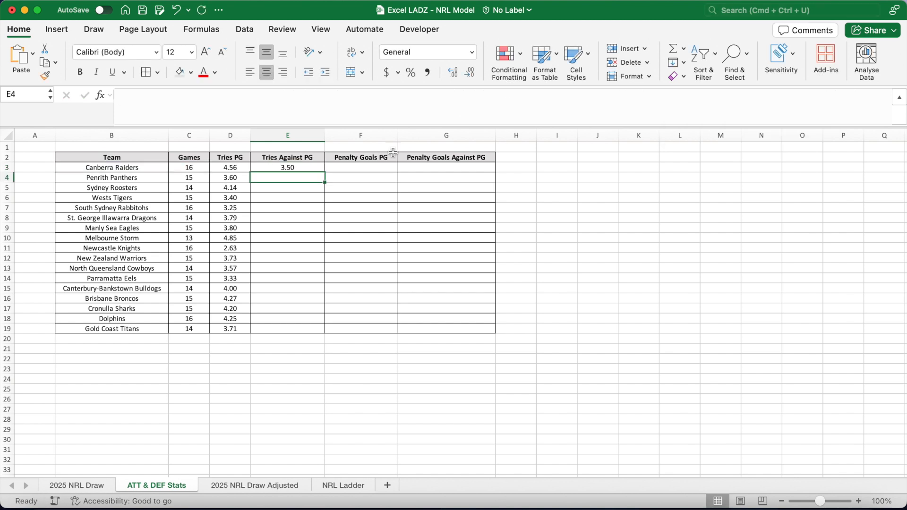
Fill the Tries Against PG formula down to E19.
click(320, 168)
double_click(326, 172)
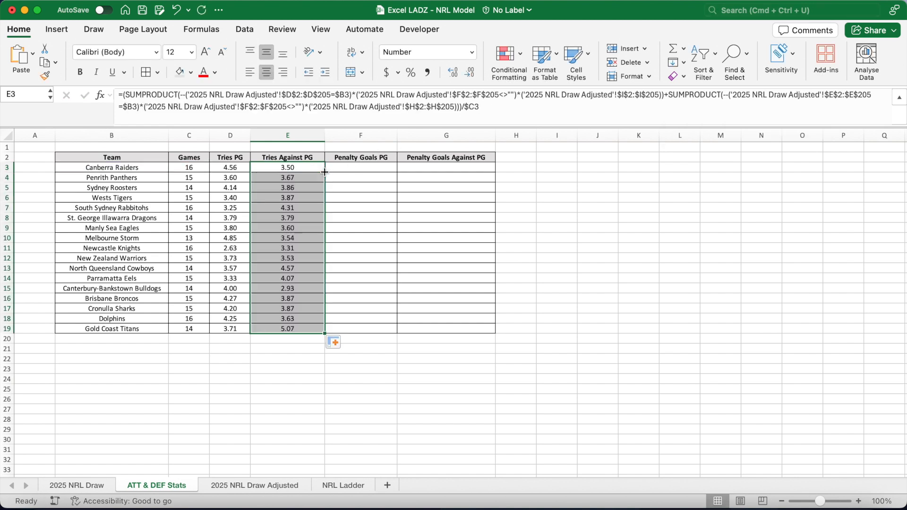
click(348, 171)
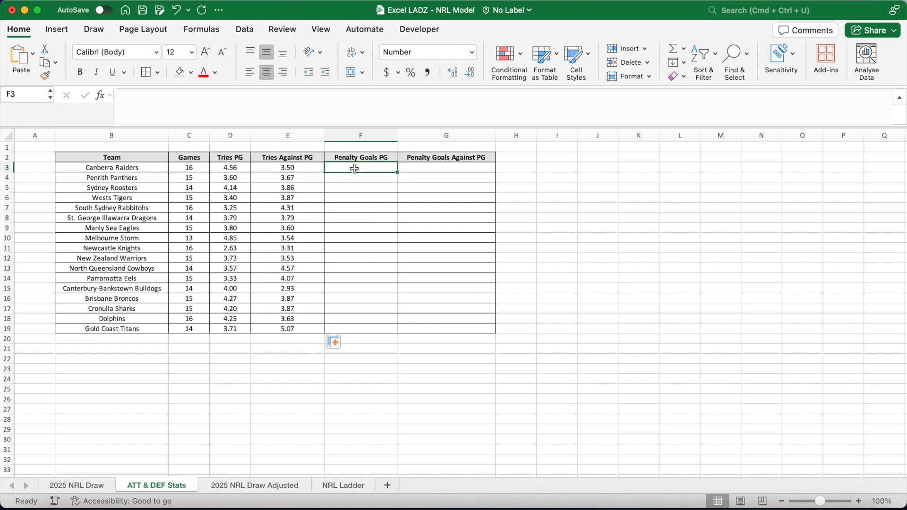
click(239, 171)
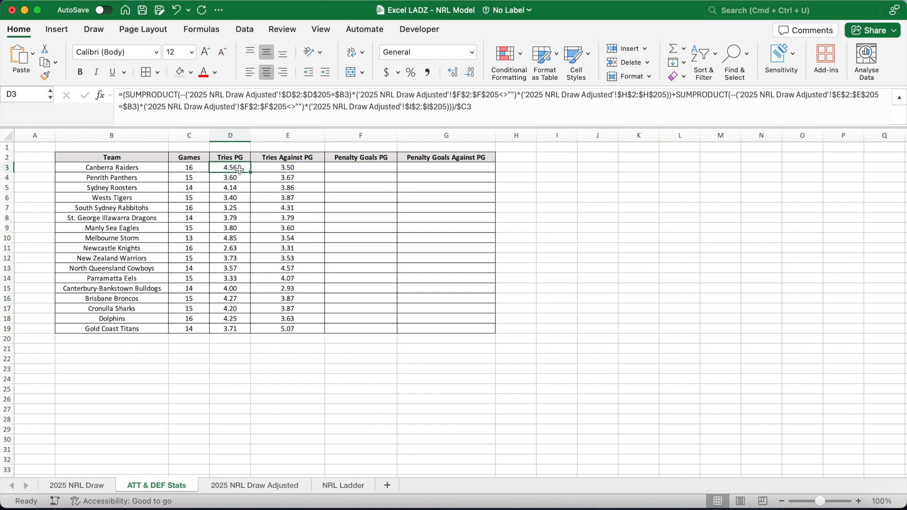
drag(502, 107, 100, 95)
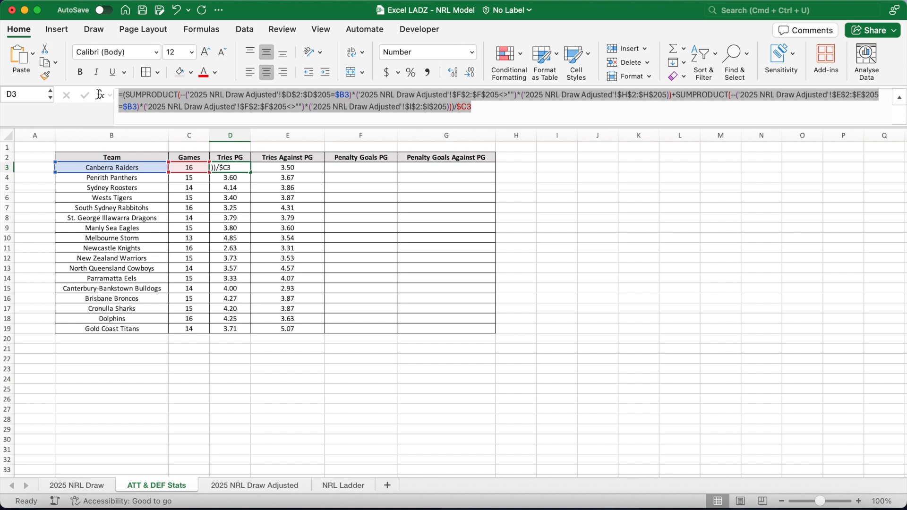
key(Escape)
click(352, 170)
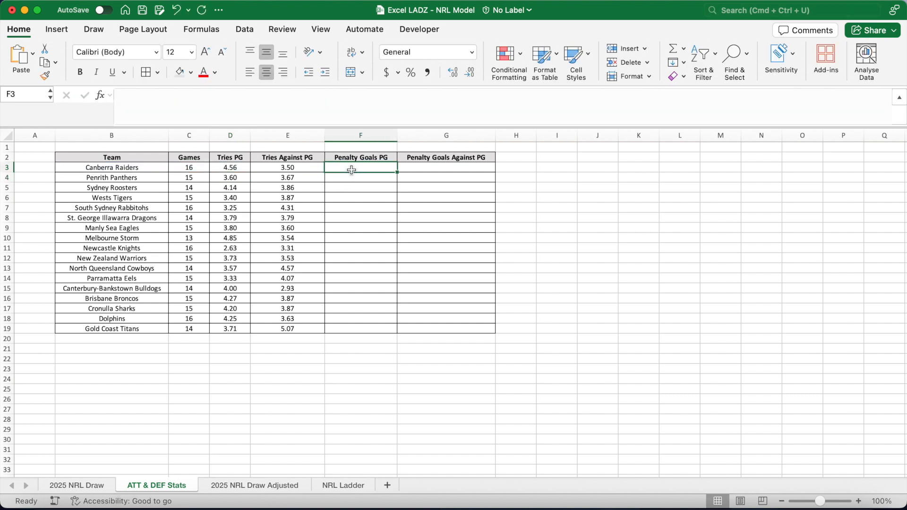
Copy the E3 formula into F3 and change its ranges to Home Penalty Goals column L and Away Penalty Goals column M.
click(312, 170)
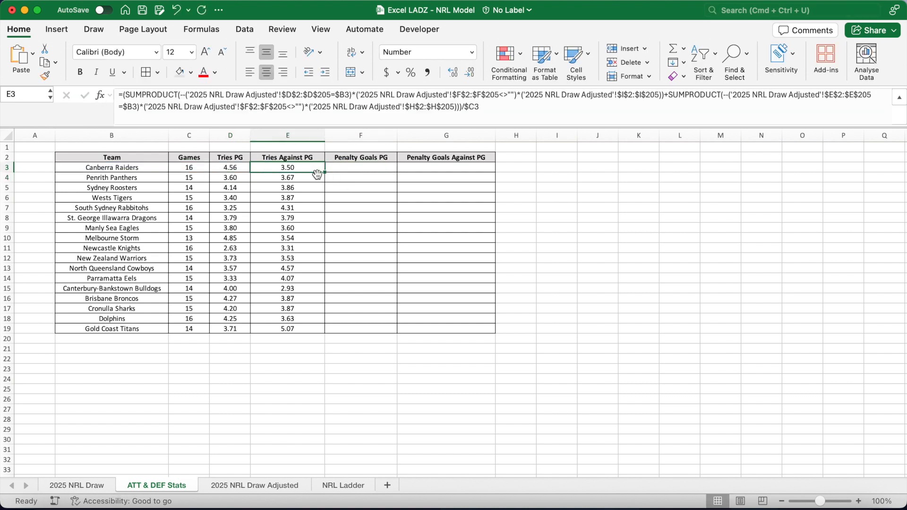
drag(325, 172, 375, 170)
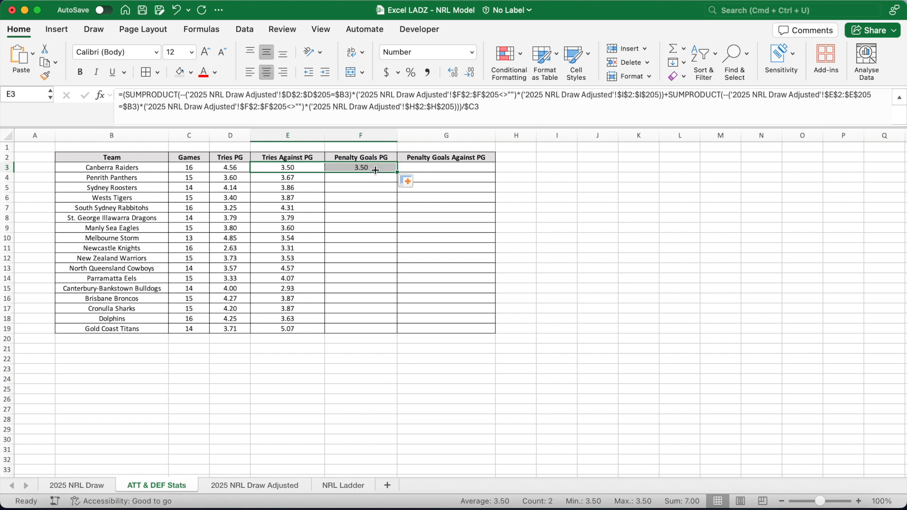
click(375, 170)
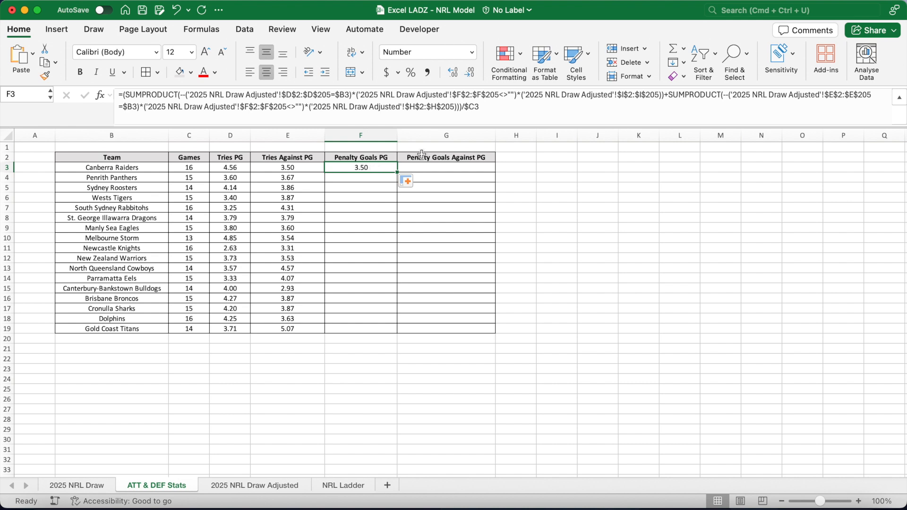
click(624, 95)
key(BackSpace)
text(L)
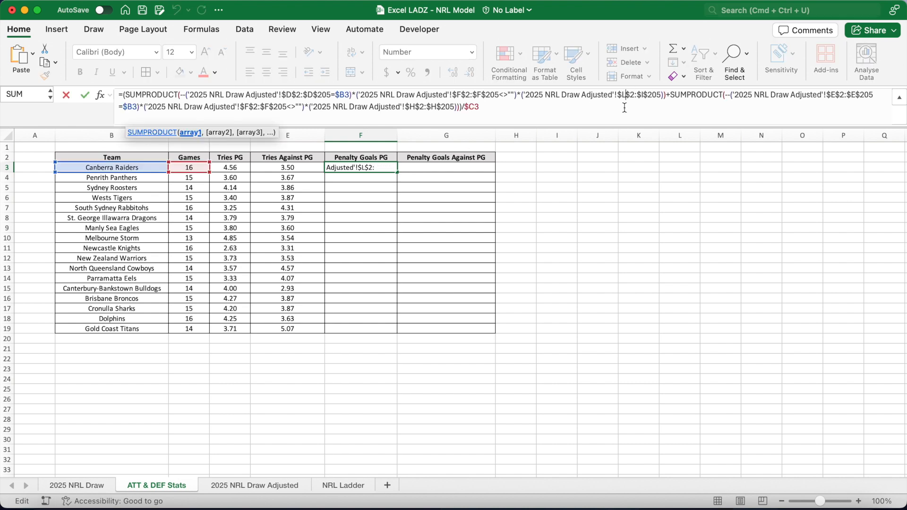
click(645, 100)
key(BackSpace)
text(L)
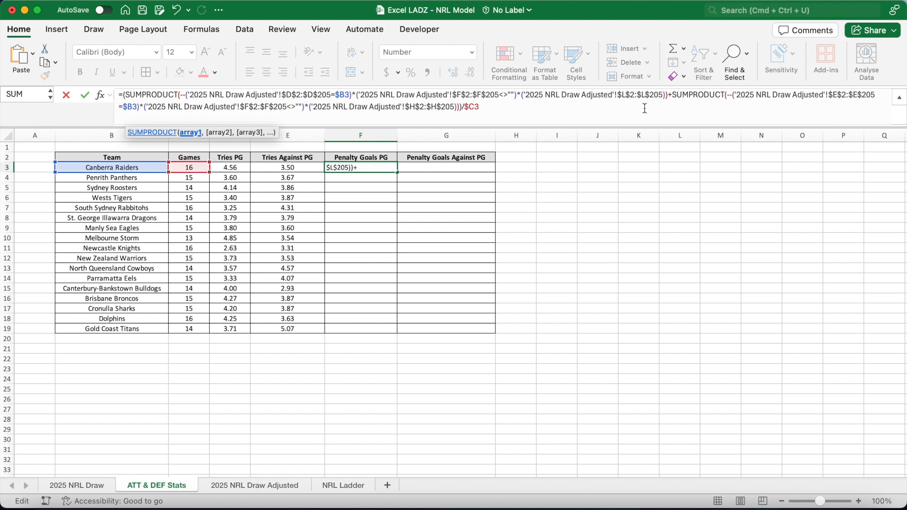
click(419, 112)
key(BackSpace)
text(M)
click(437, 109)
key(BackSpace)
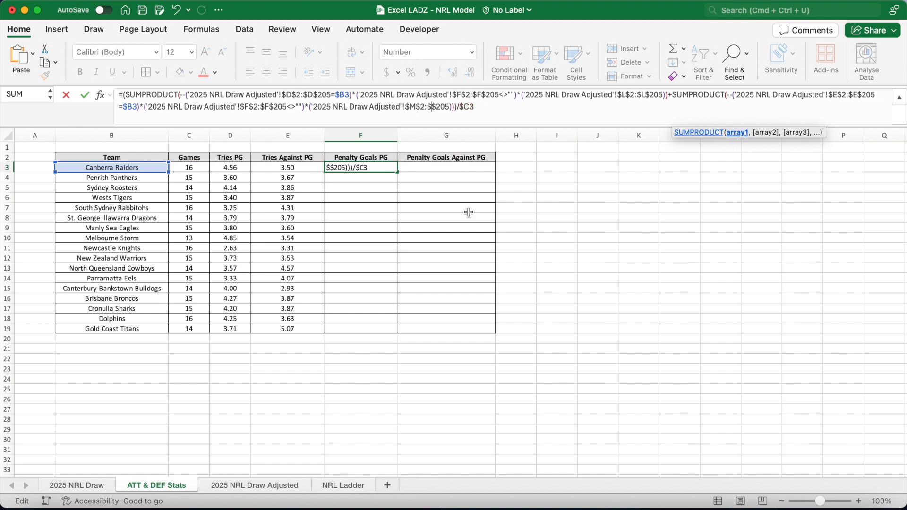
text(M)
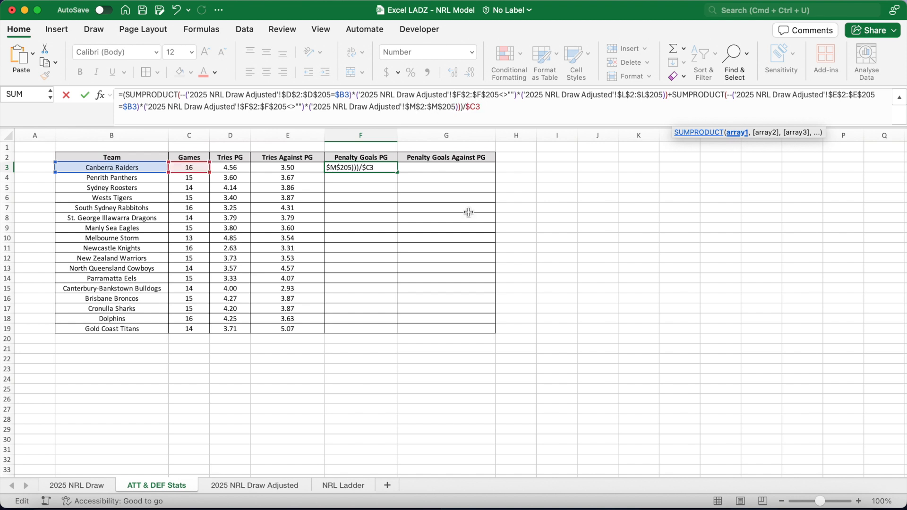
key(Return)
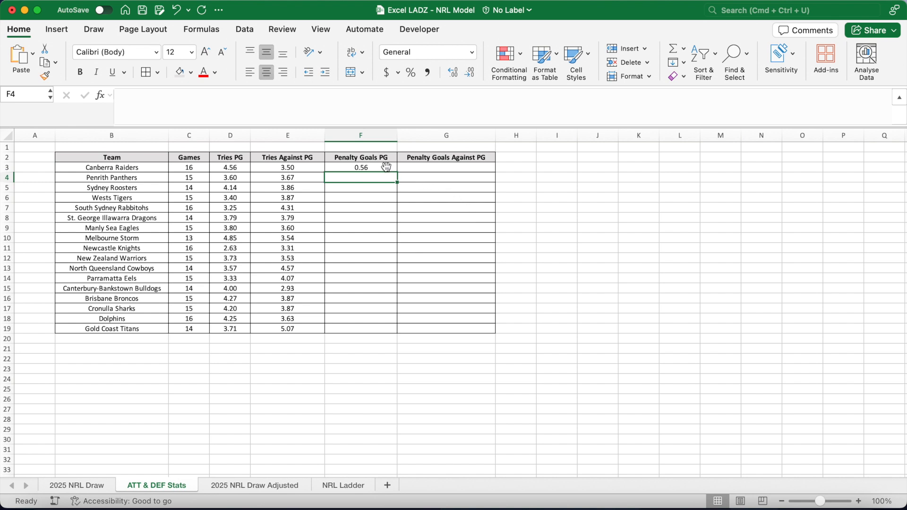
Fill the Penalty Goals PG formula down to F19 and copy it into G3.
click(387, 167)
double_click(397, 173)
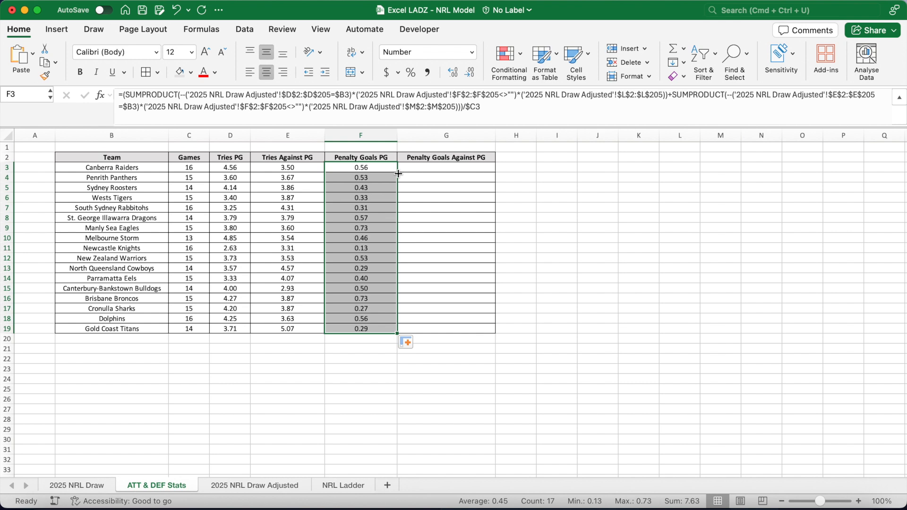
click(392, 168)
drag(398, 173, 452, 168)
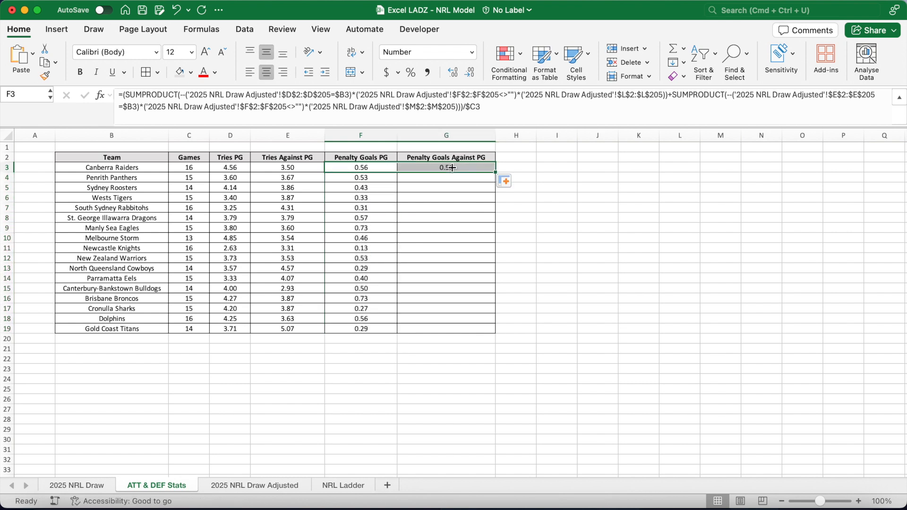
Edit the G3 formula so home games use Away Penalty Goals column M and away games use Home Penalty Goals column L.
click(449, 168)
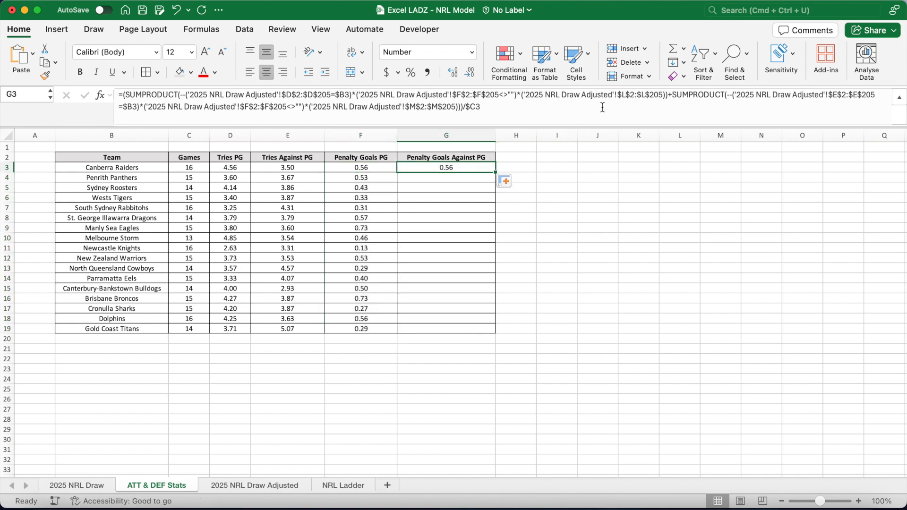
click(622, 102)
key(Delete)
text(M)
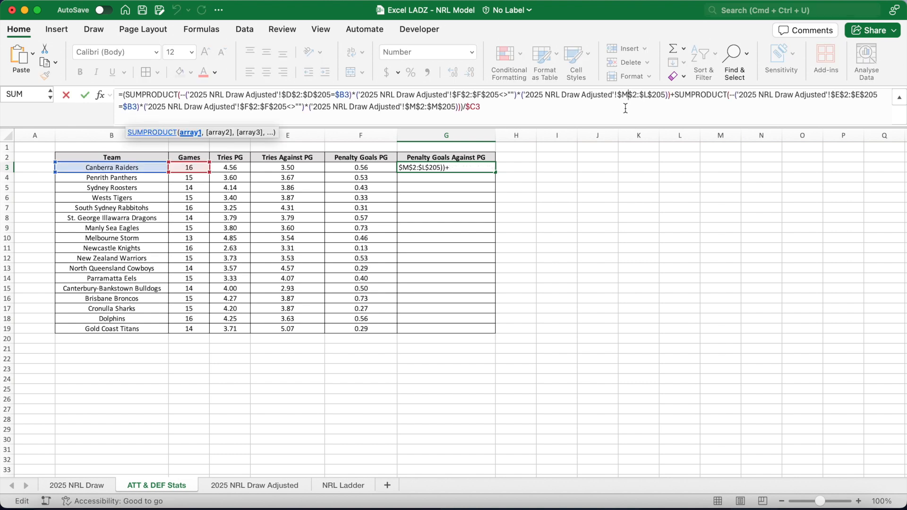
click(649, 99)
key(Delete)
text(M)
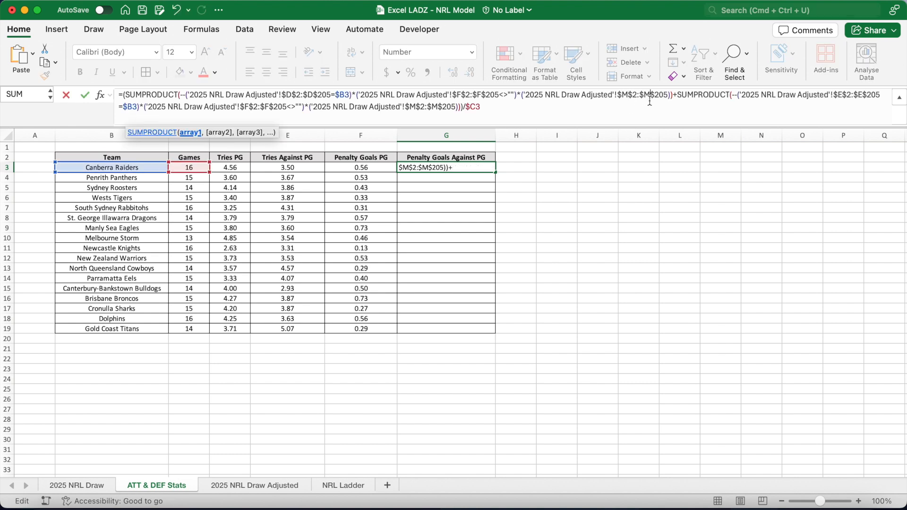
click(416, 108)
key(BackSpace)
text(L)
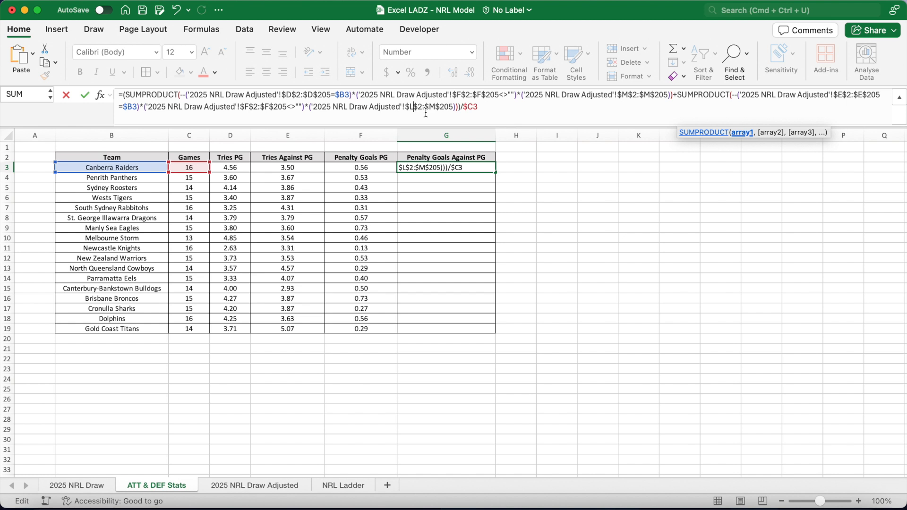
click(435, 111)
key(BackSpace)
text(L)
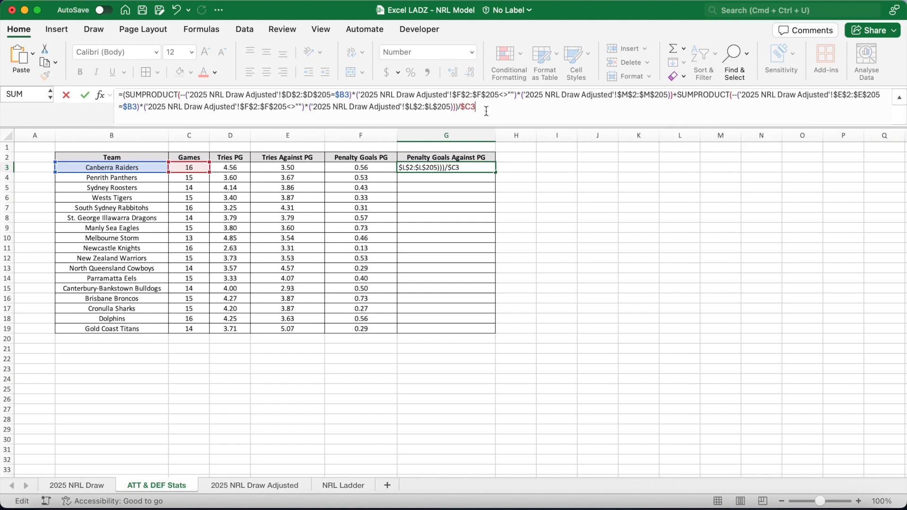
key(Return)
Fill the Penalty Goals Against PG formula down to G19.
click(474, 166)
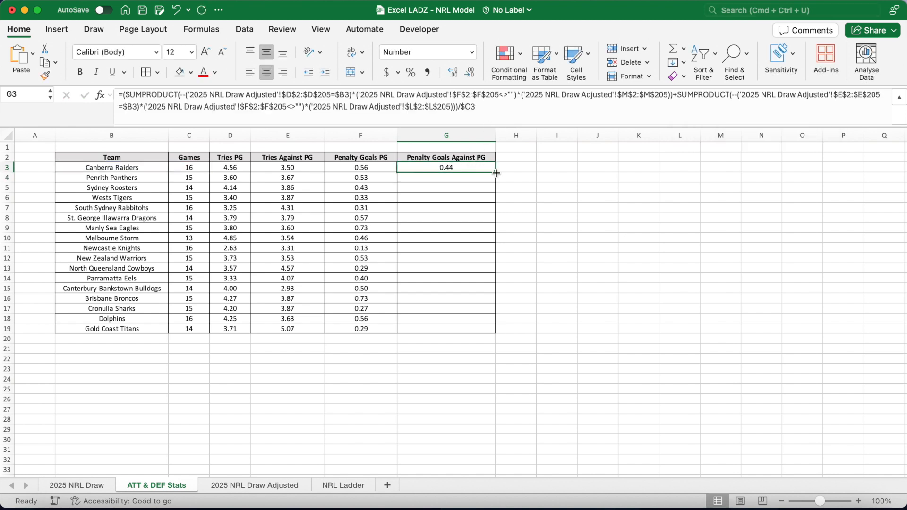
double_click(497, 173)
click(520, 186)
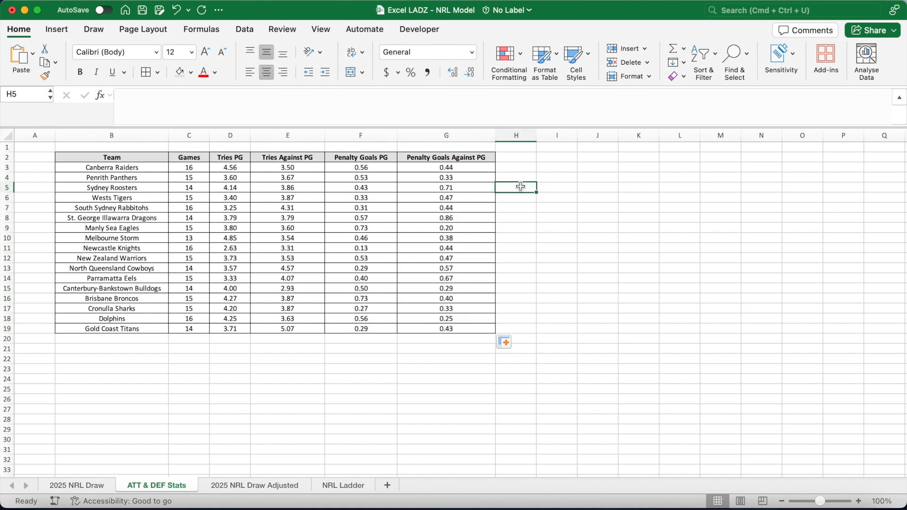
Copy the Team header cell into B21 and relabel it Average:.
click(153, 159)
key(super+c)
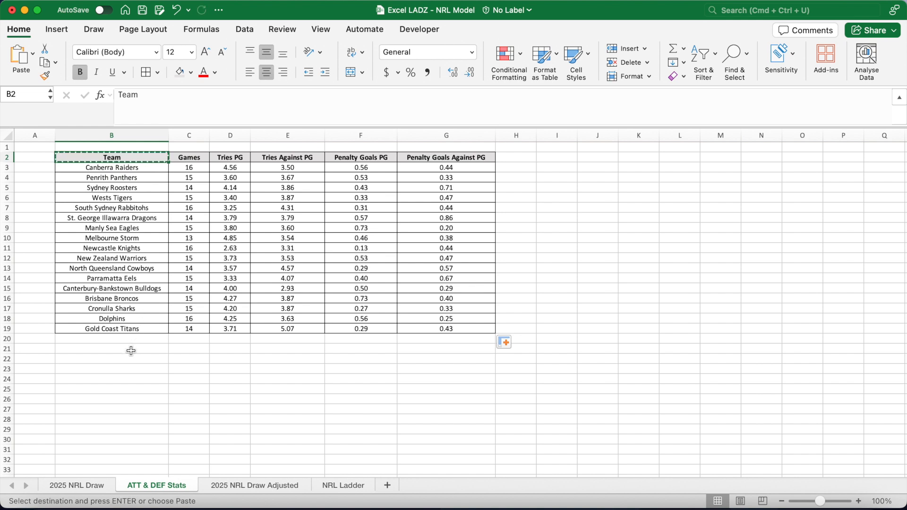
click(131, 350)
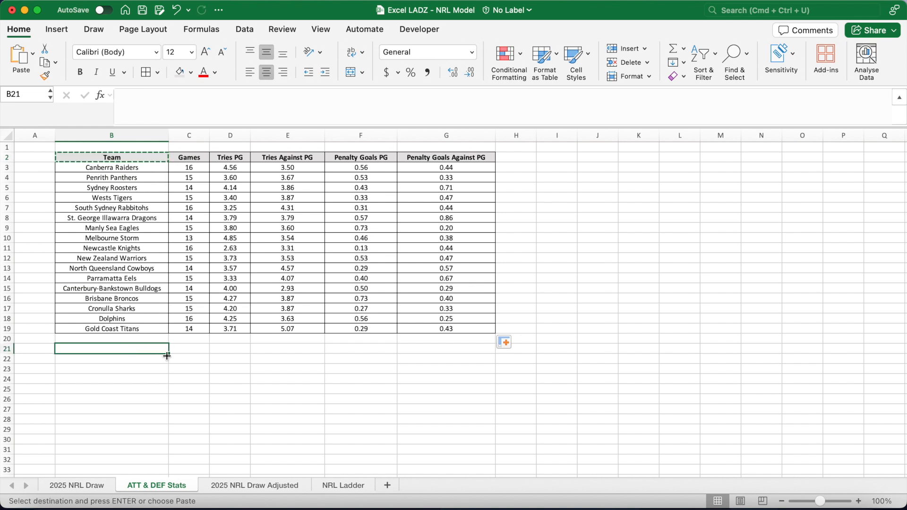
key(super+v)
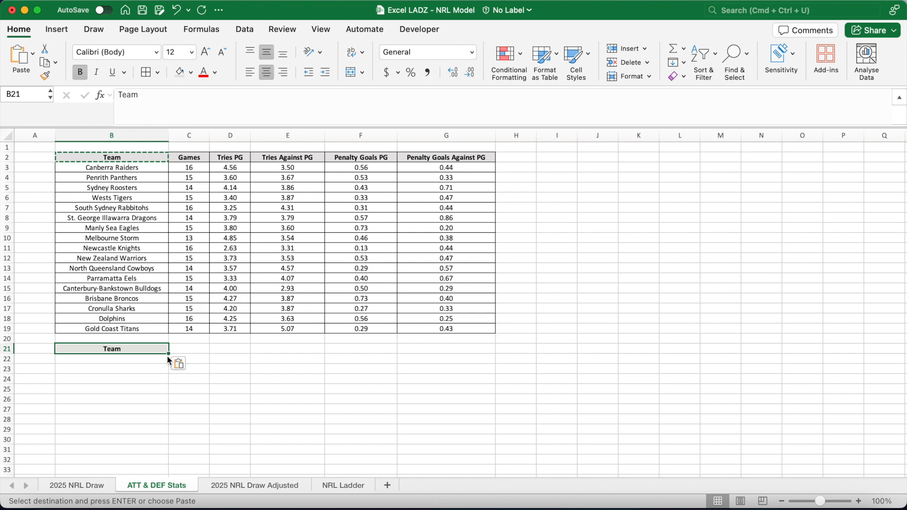
text(Average:)
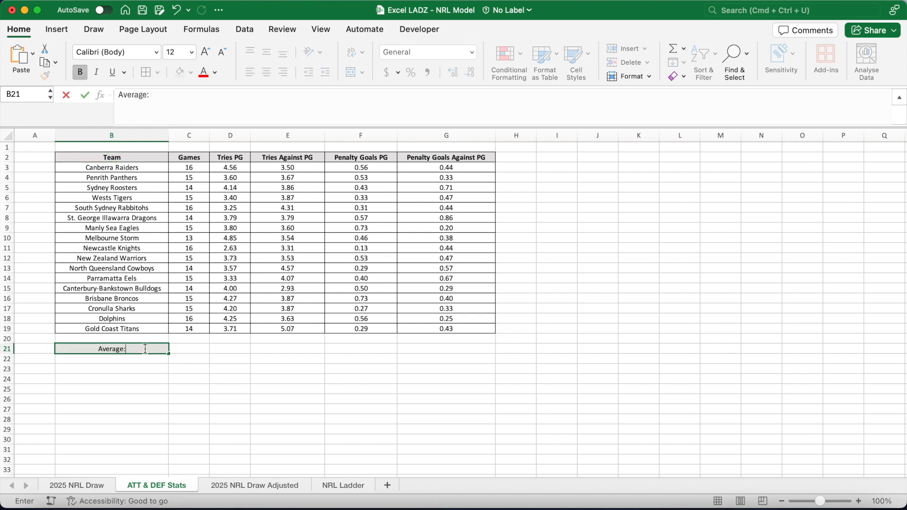
key(Tab)
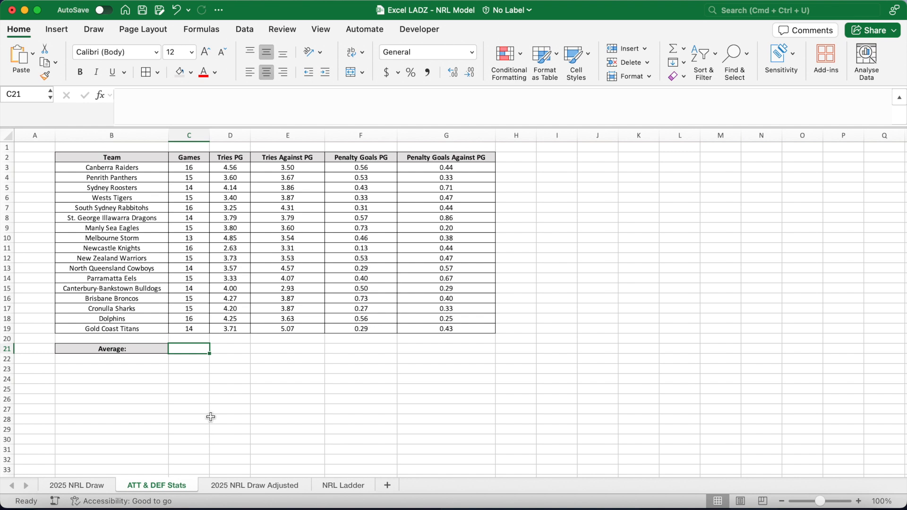
Enter in C21 the average of games played, =AVERAGE($C$3:$C$19).
text(=AVERAGE()
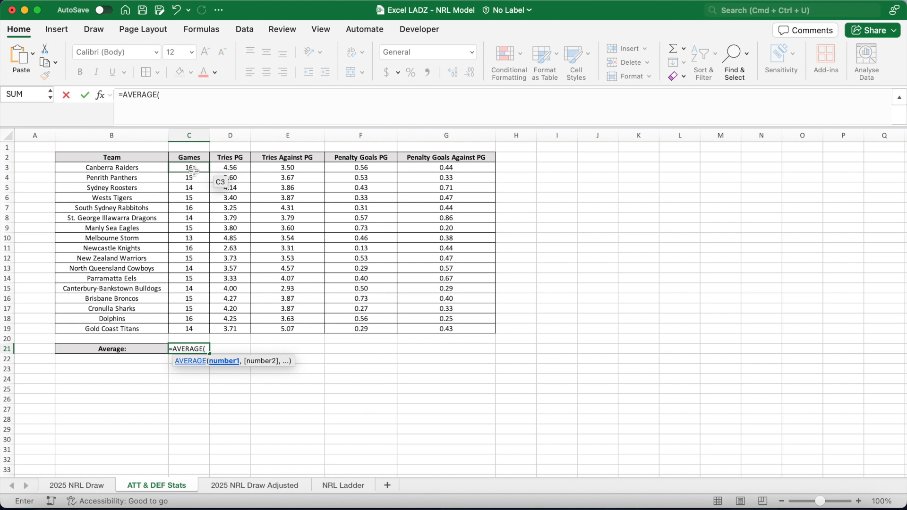
drag(194, 171, 201, 329)
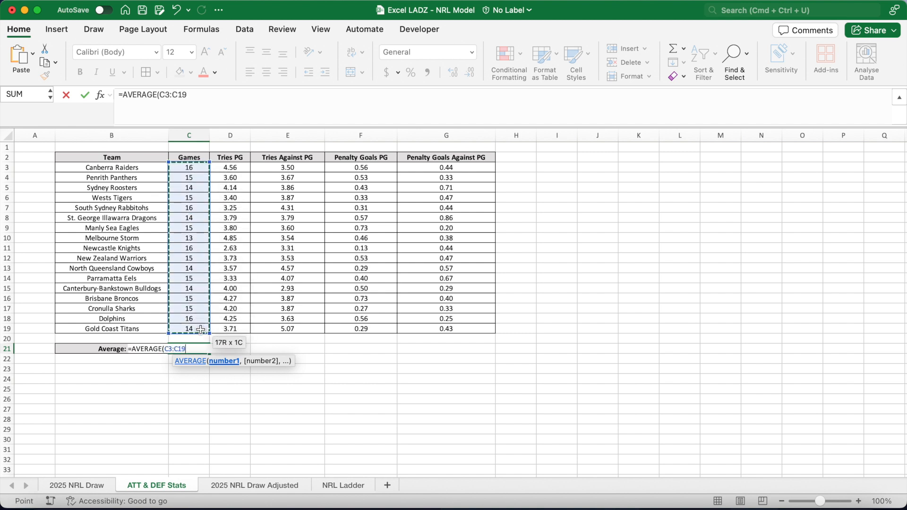
key(F4)
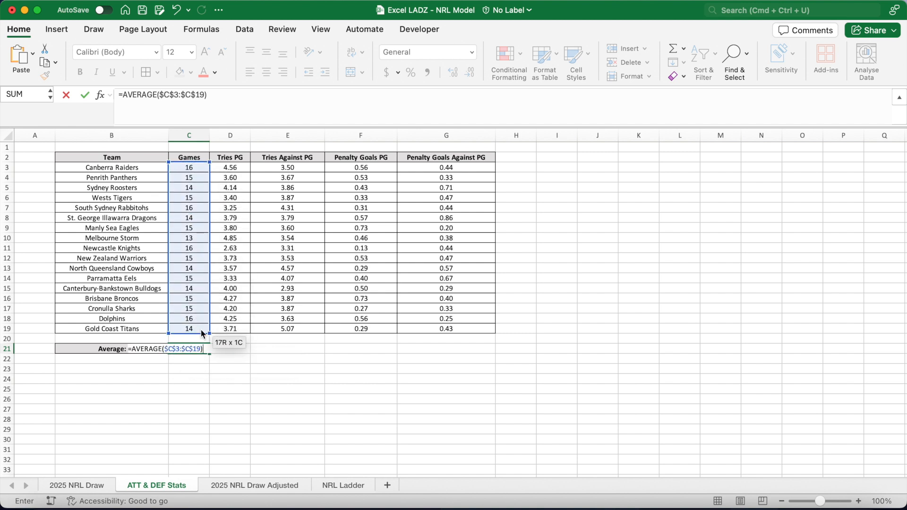
key(Return)
click(202, 348)
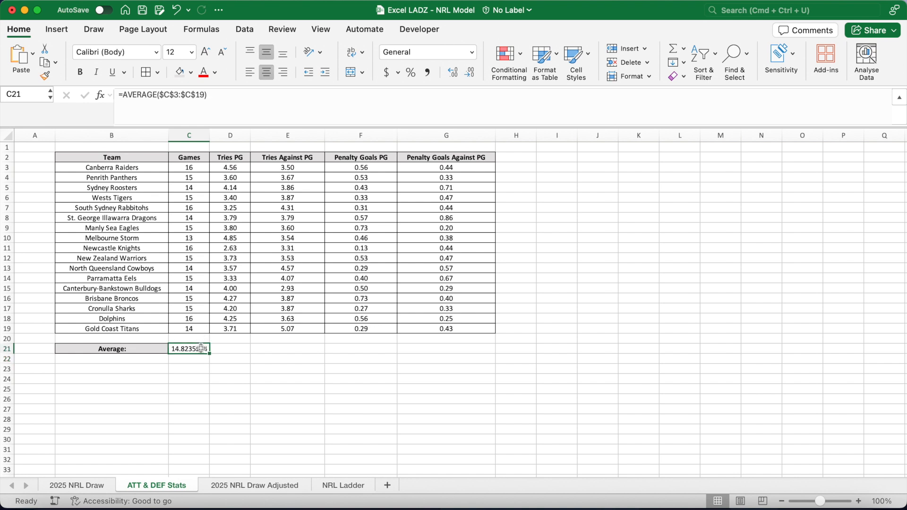
Enter in D21 the total tries from the draw sheet's $H$2:$I$205 divided by the total games SUM($C$3:$C$19).
click(229, 348)
text(=SUM()
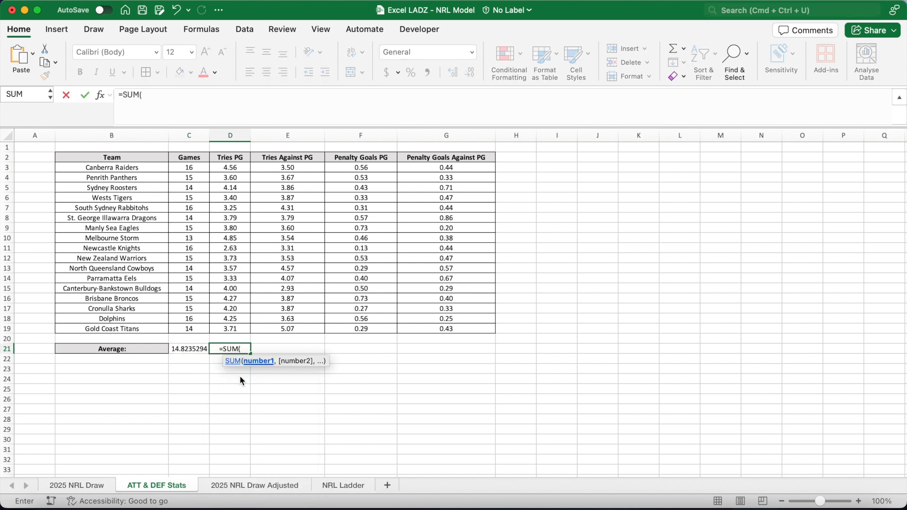
click(265, 486)
click(409, 157)
text(:H205)
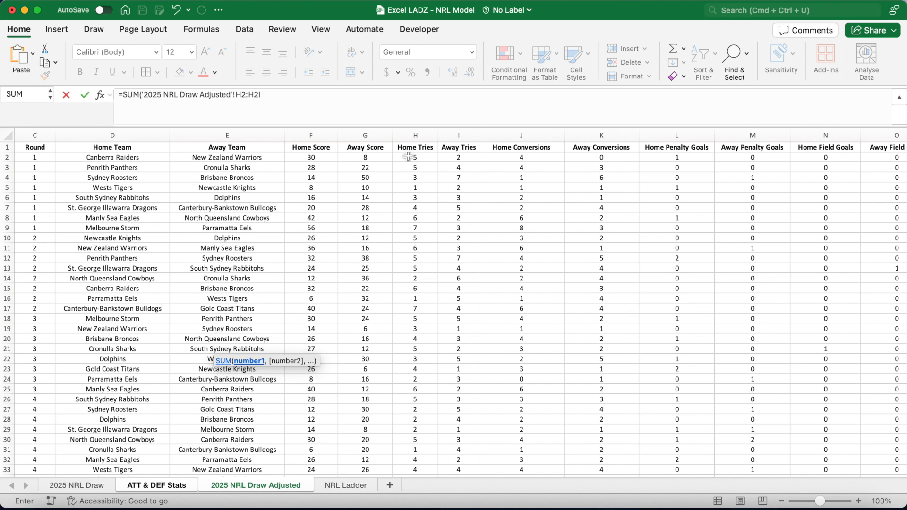
click(258, 96)
key(BackSpace)
key(BackSpace)
click(288, 98)
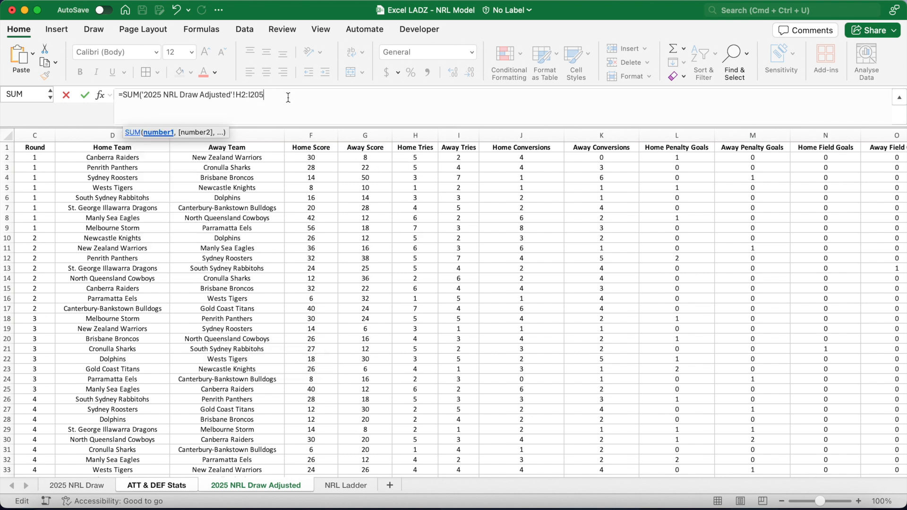
drag(271, 98, 238, 100)
key(F4)
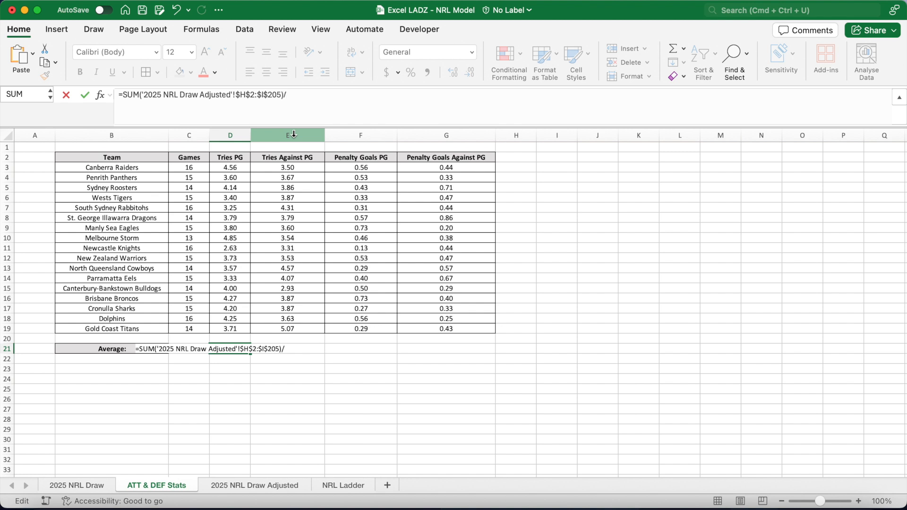
text(/SUM()
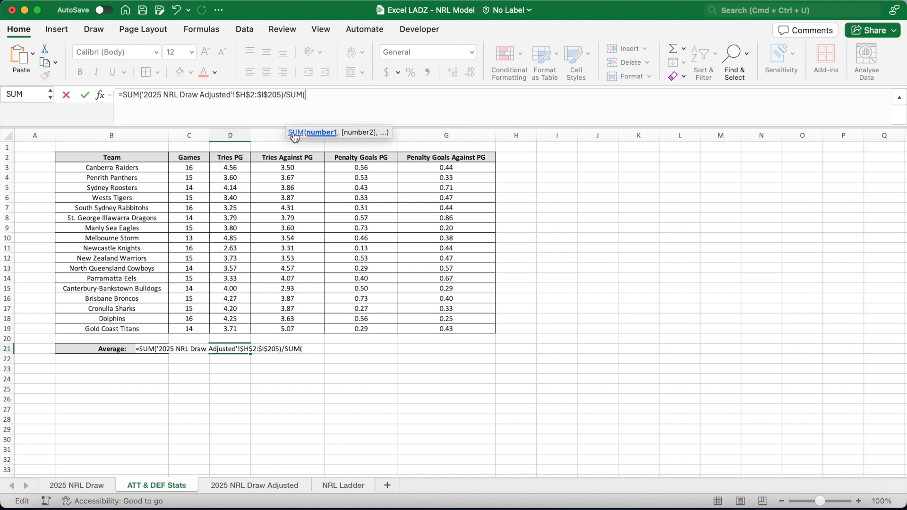
drag(189, 167, 196, 329)
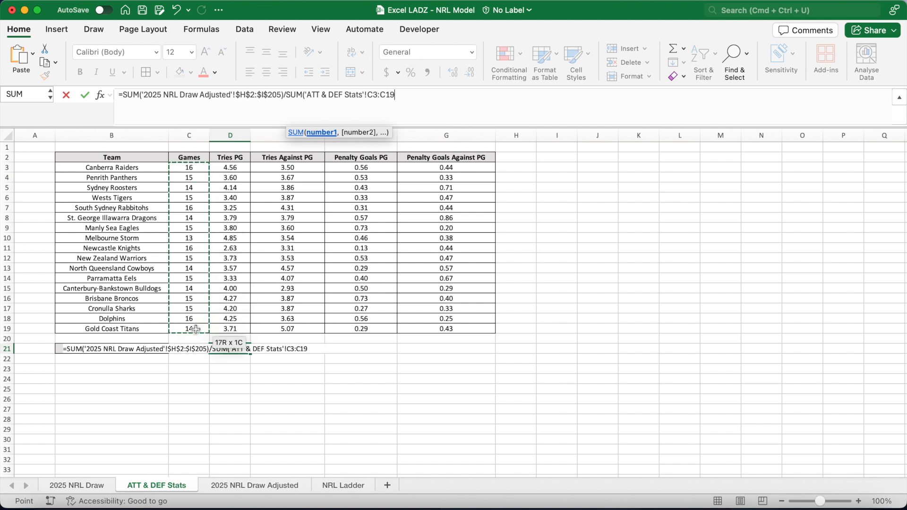
key(F4)
drag(368, 102, 306, 103)
key(BackSpace)
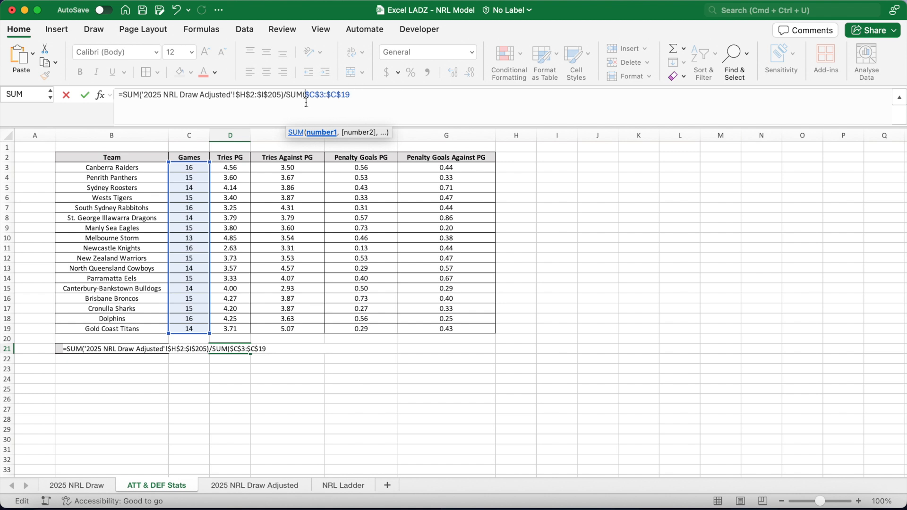
text())
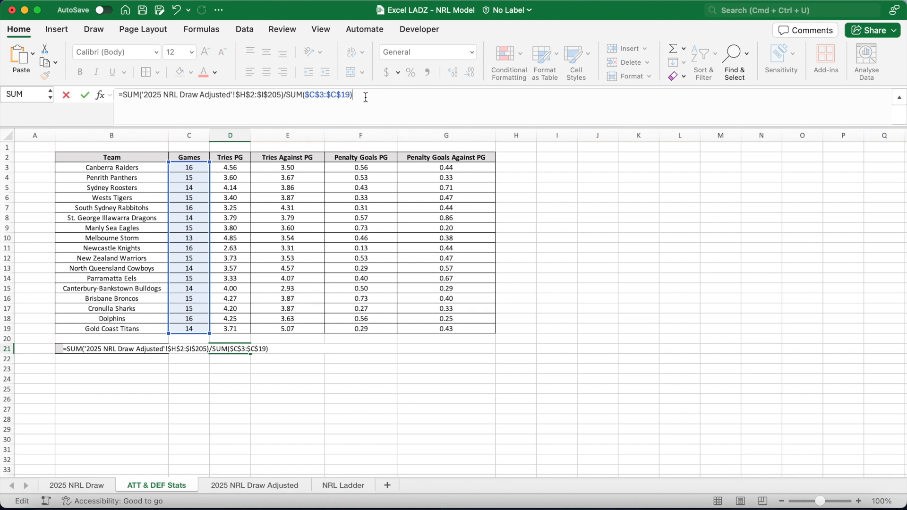
key(Return)
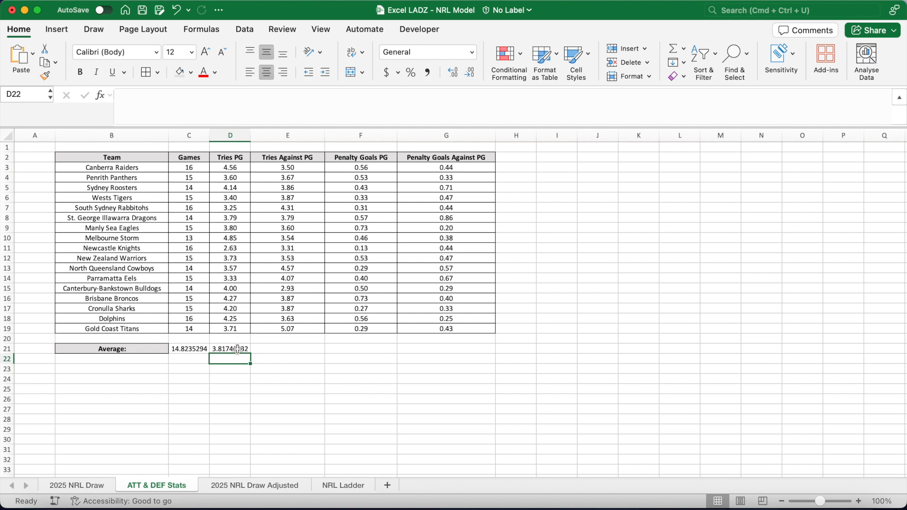
Copy the D21 average formula into E21.
click(238, 348)
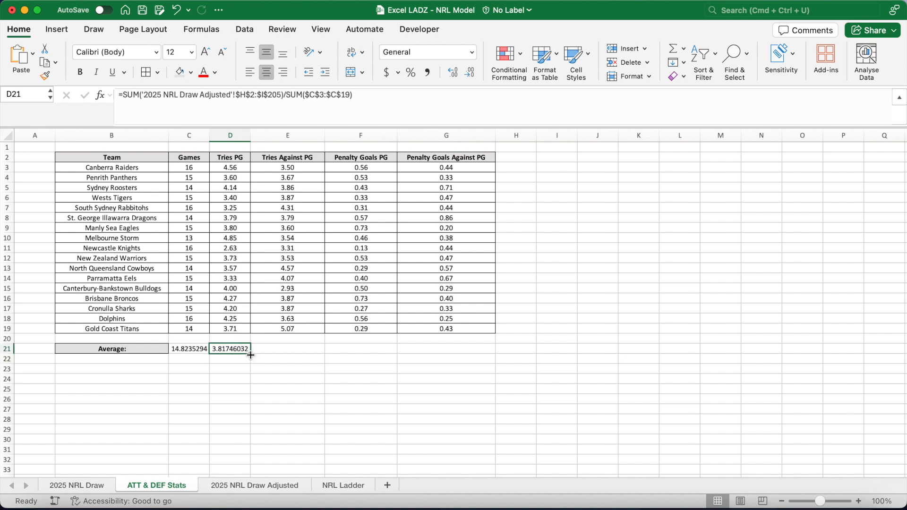
drag(251, 355, 317, 353)
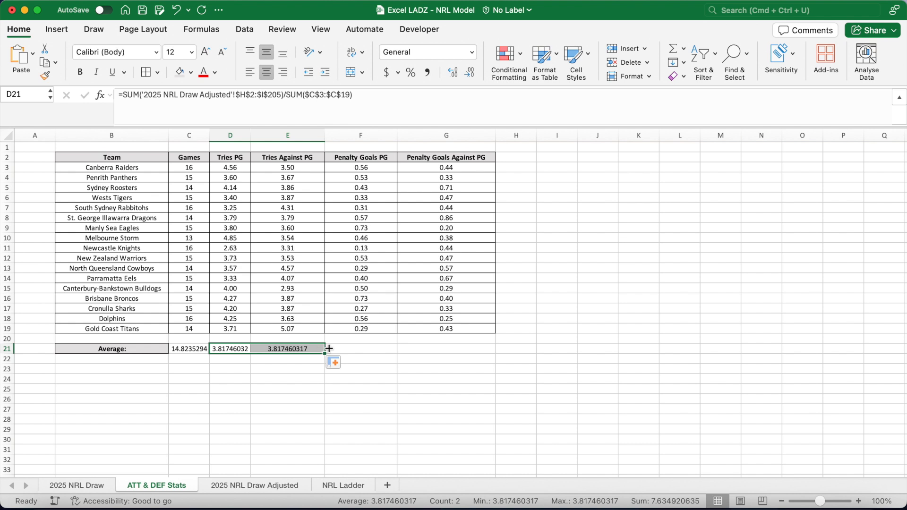
Enter in F21 the draw sheet's penalty goals total $L$2:$M$205 divided by total games SUM($C$3:$C$19), and fill it into G21.
click(364, 349)
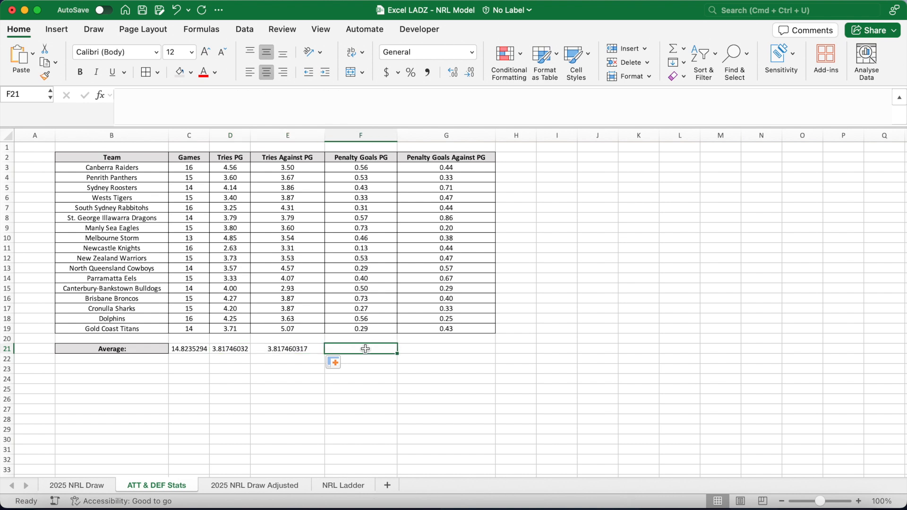
click(220, 109)
text(=SUM()
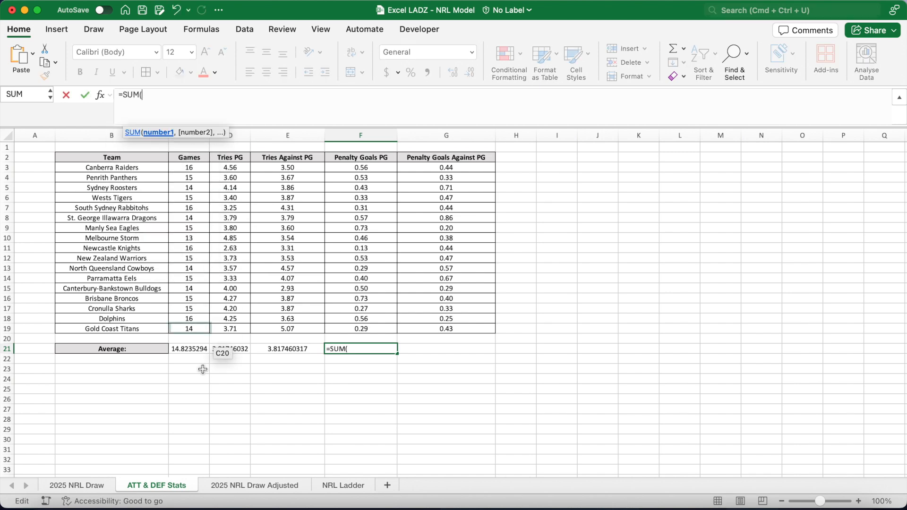
click(239, 484)
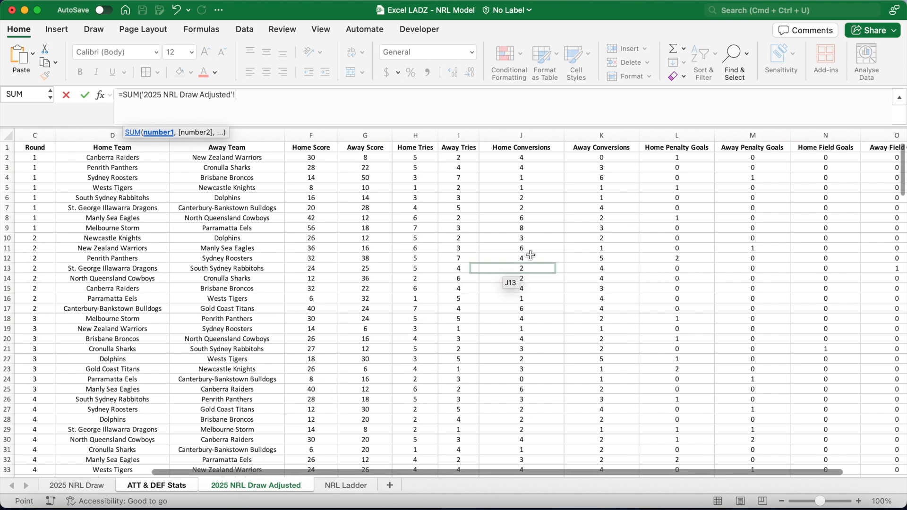
click(673, 159)
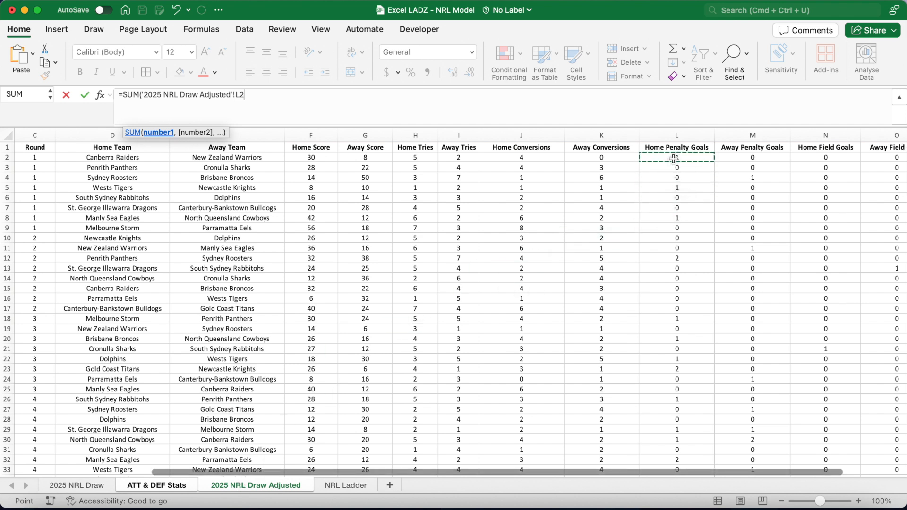
text(:)
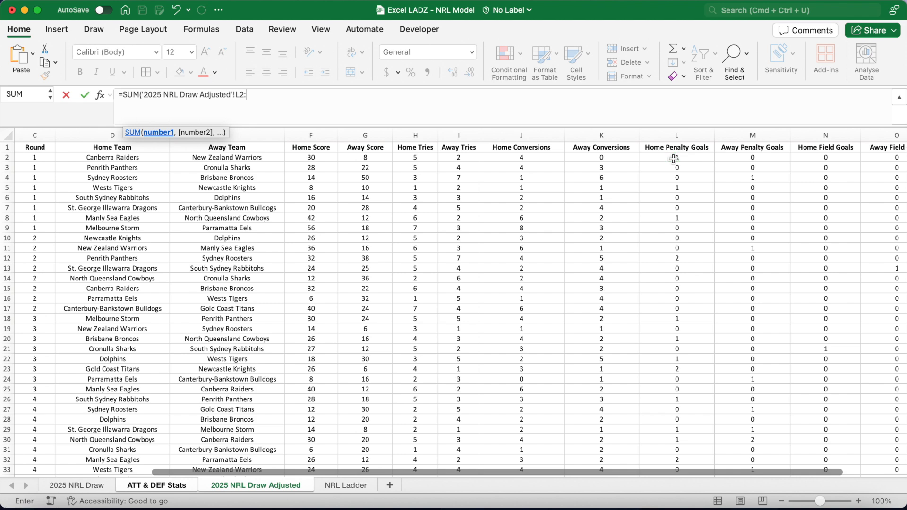
text(M205)
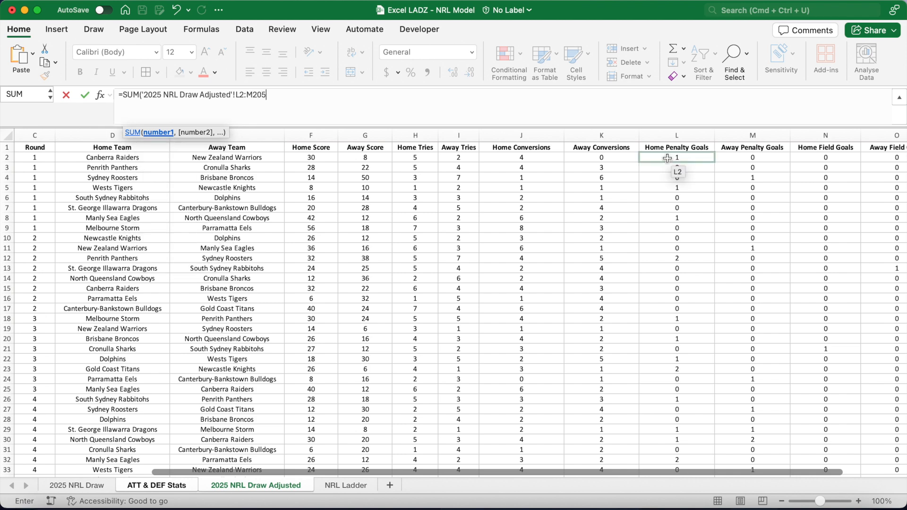
click(276, 95)
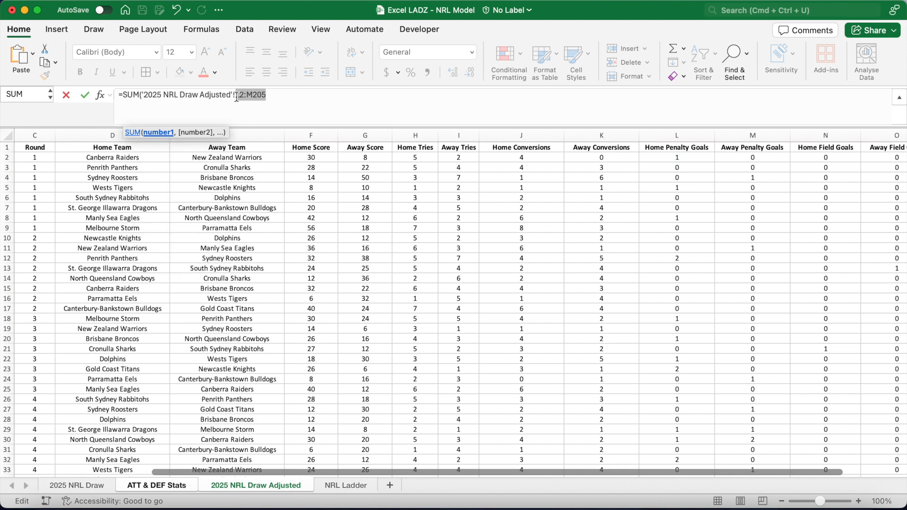
key(F4)
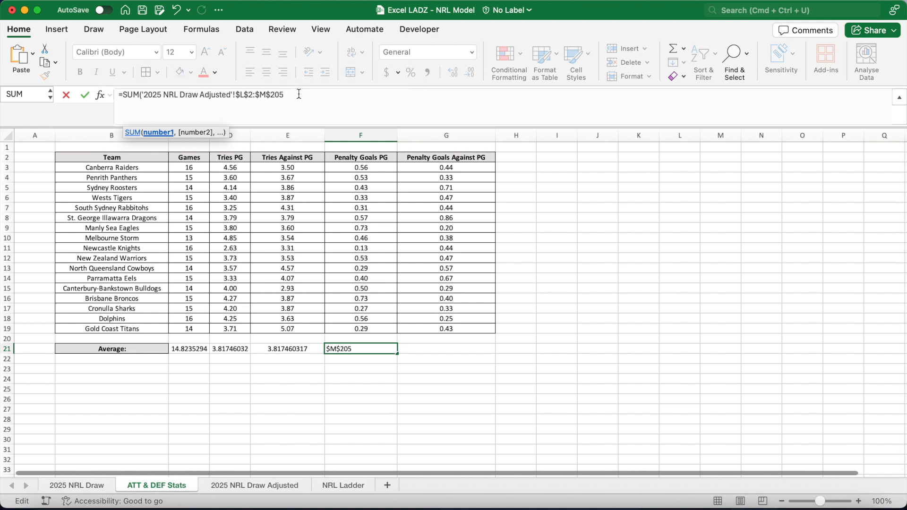
text()/SUM()
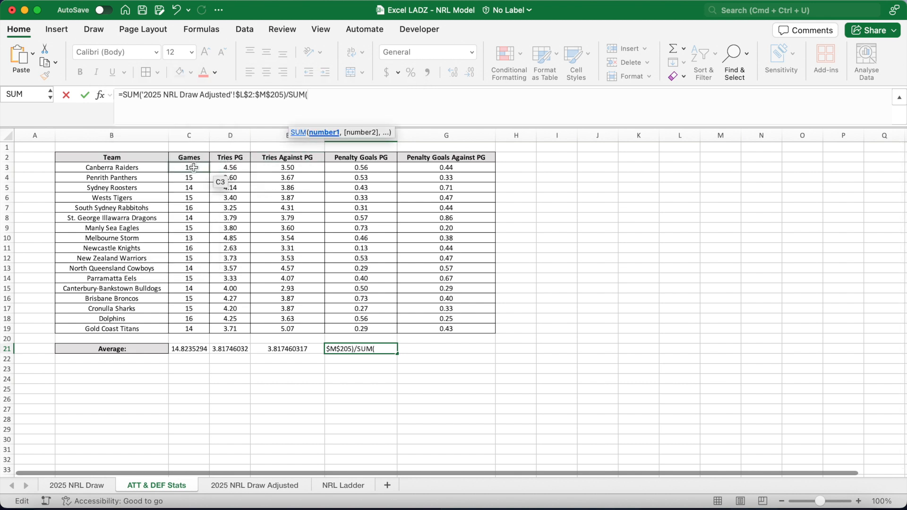
drag(194, 168, 191, 333)
drag(370, 95, 309, 98)
key(BackSpace)
key(F4)
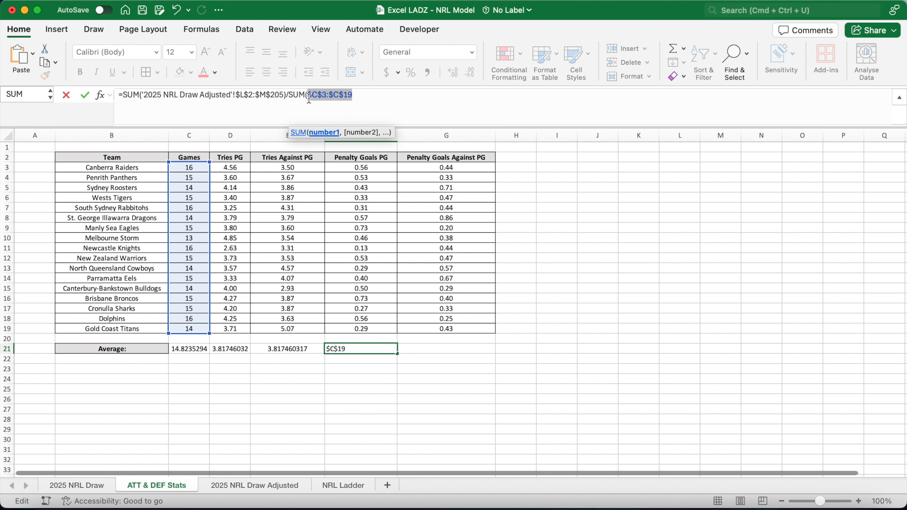
click(372, 104)
text())
key(Return)
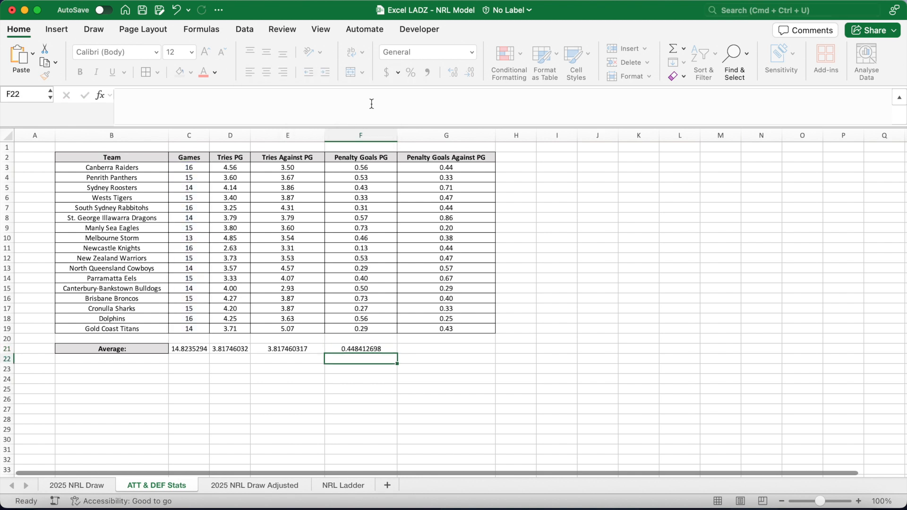
click(374, 351)
drag(396, 352, 477, 354)
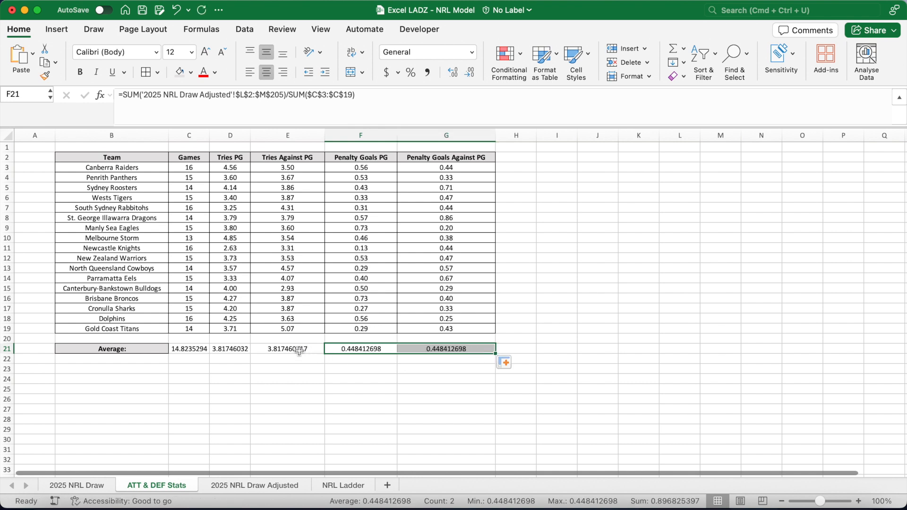
Reduce the Average row values in C21:G21 to two decimal places.
click(191, 351)
key(Right)
key(Right)
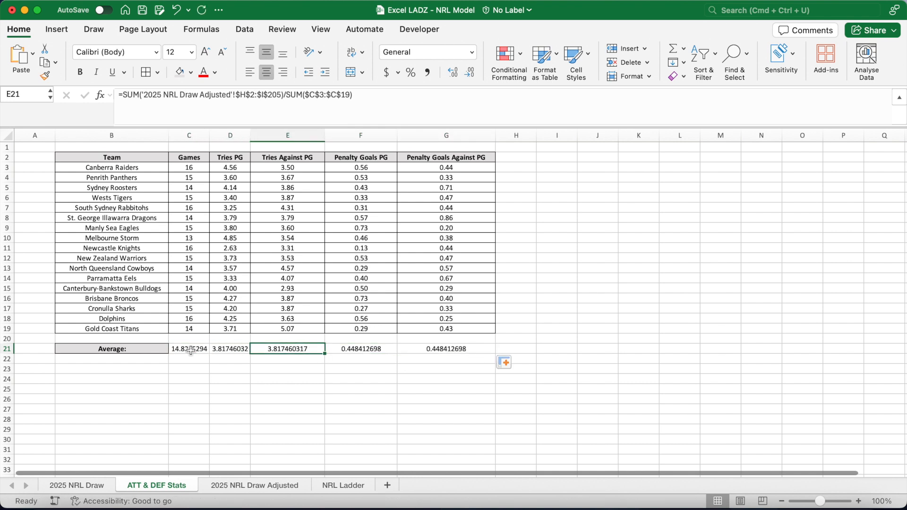
key(Right)
key(Right)
drag(191, 351, 419, 352)
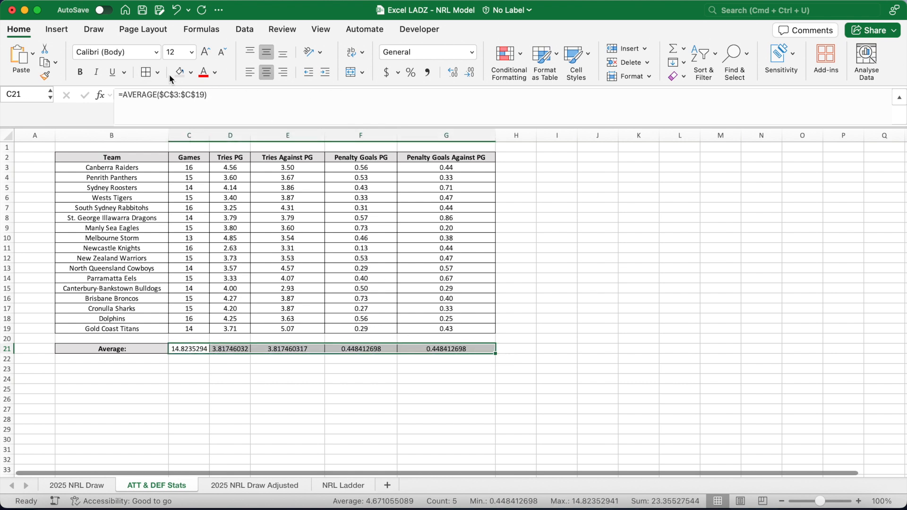
click(472, 74)
click(471, 74)
click(472, 75)
click(471, 75)
click(471, 75)
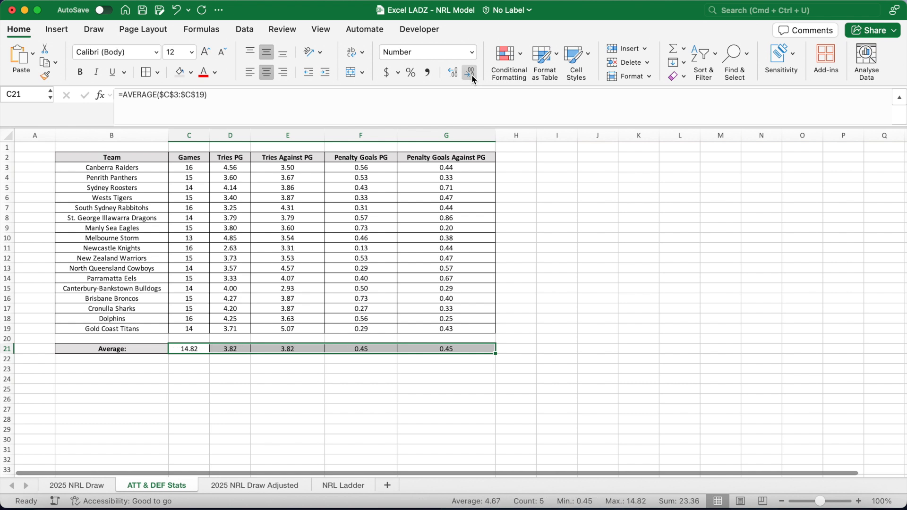
Copy the Average row cells to B23, relabel it Home Advantage:, and set C23 to 10% as a percentage.
click(254, 371)
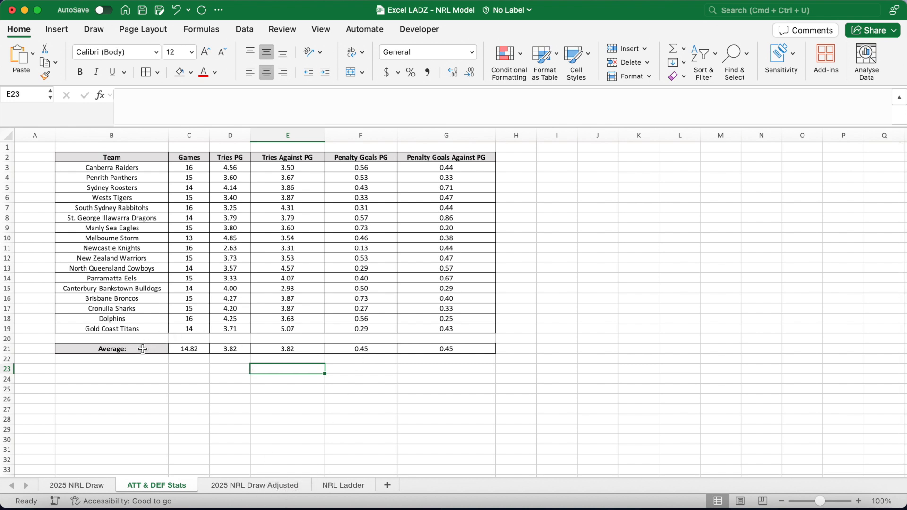
drag(142, 350, 192, 351)
key(super+c)
click(137, 371)
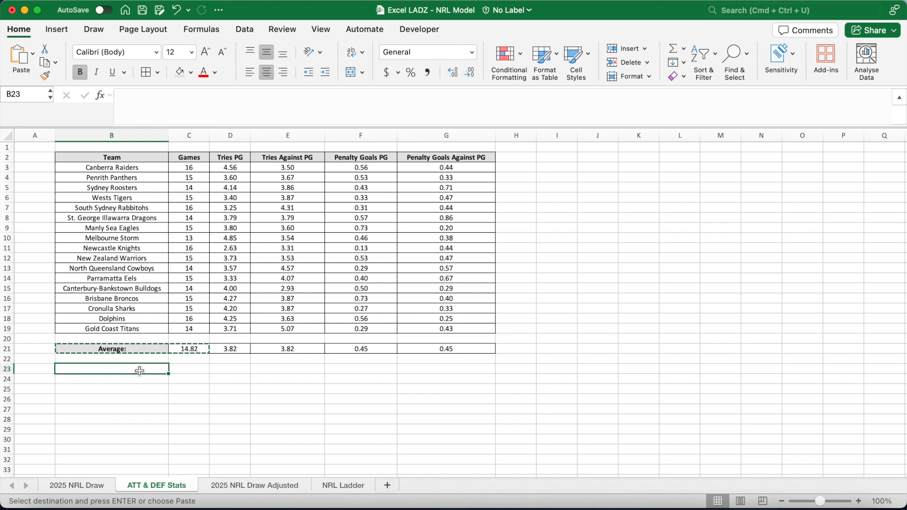
key(super+v)
text(Home)
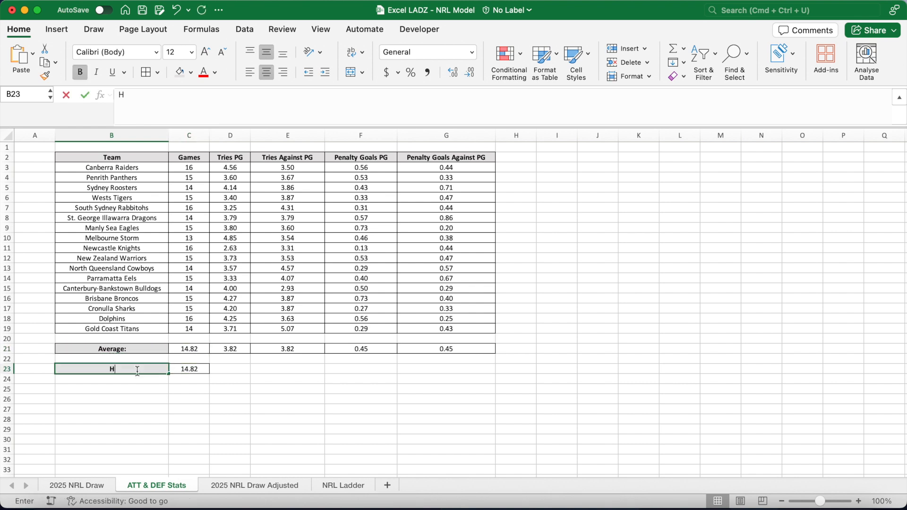
text(tage)
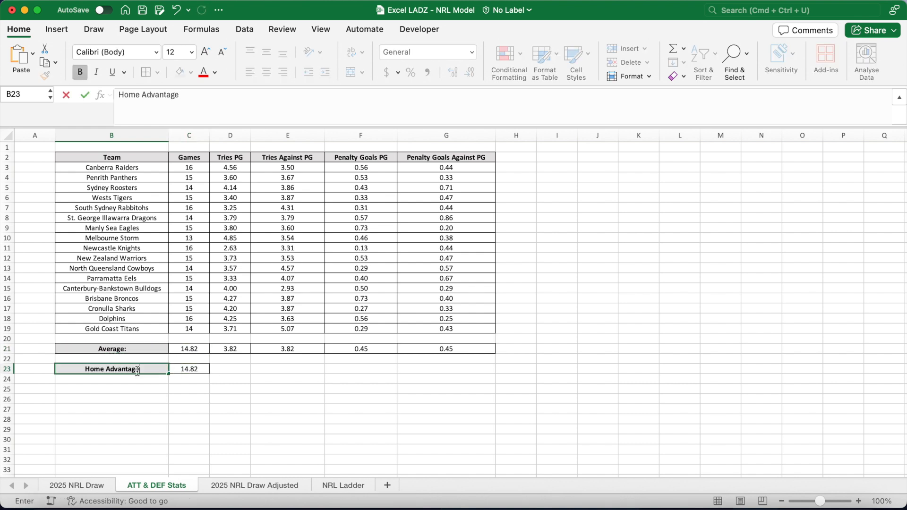
text(:)
key(Tab)
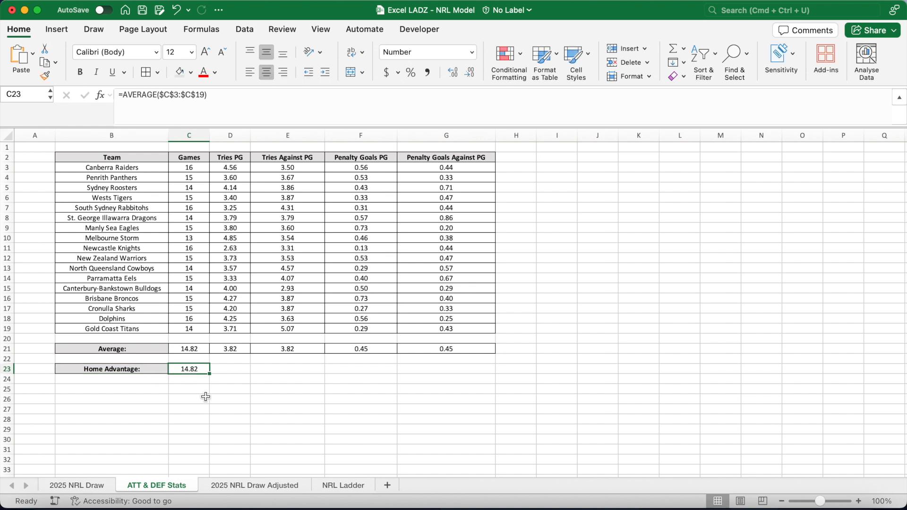
text(10%)
key(Return)
click(199, 373)
click(411, 73)
click(323, 387)
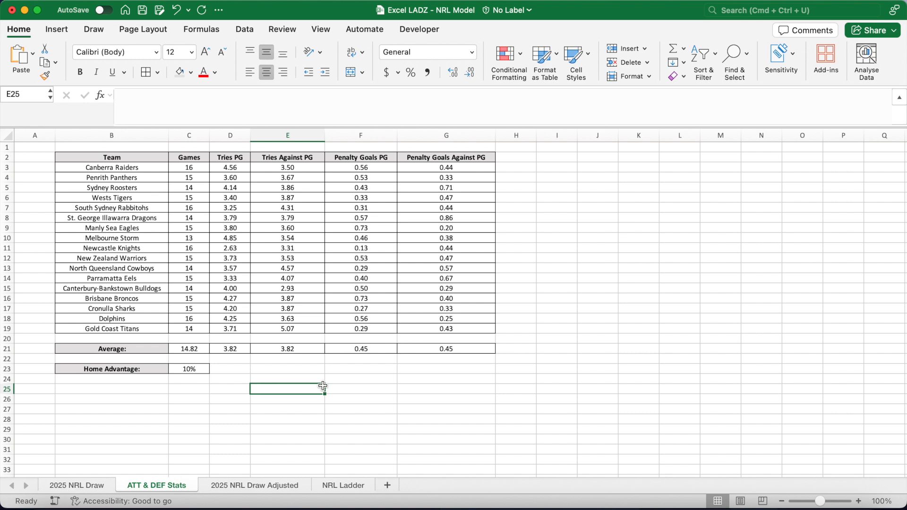
Enter headers in I2:N2: Team, Tries ATT, Tries DEF, Penalty ATT, Penalty DEF, Conversion %.
drag(371, 129, 371, 115)
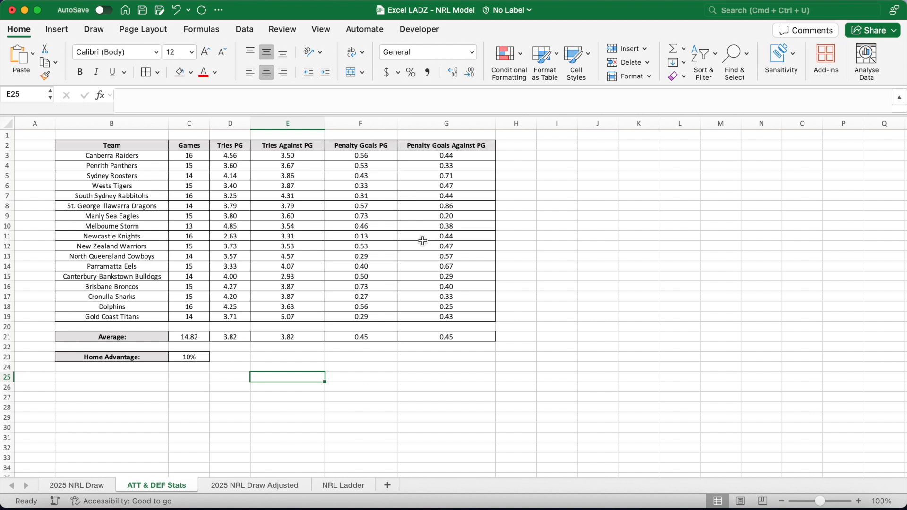
scroll(428, 249, right, 3)
scroll(428, 249, right, 1)
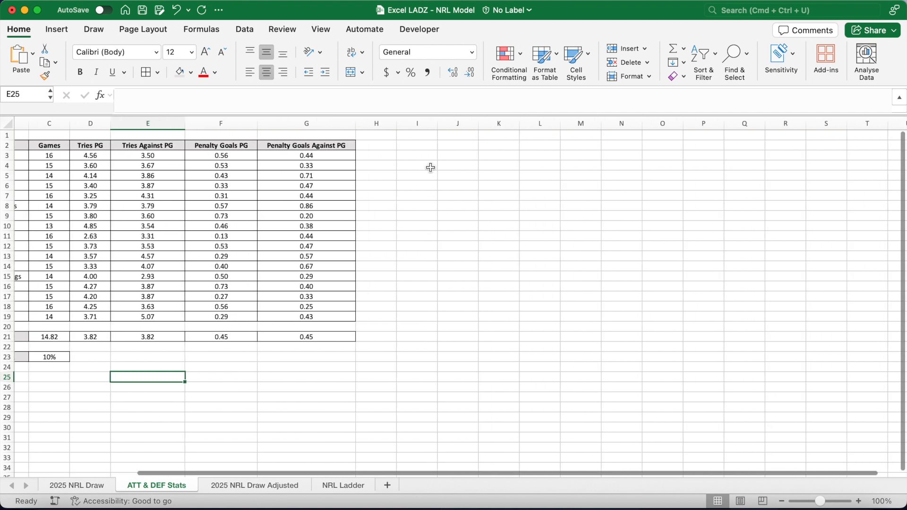
click(424, 144)
text(Team)
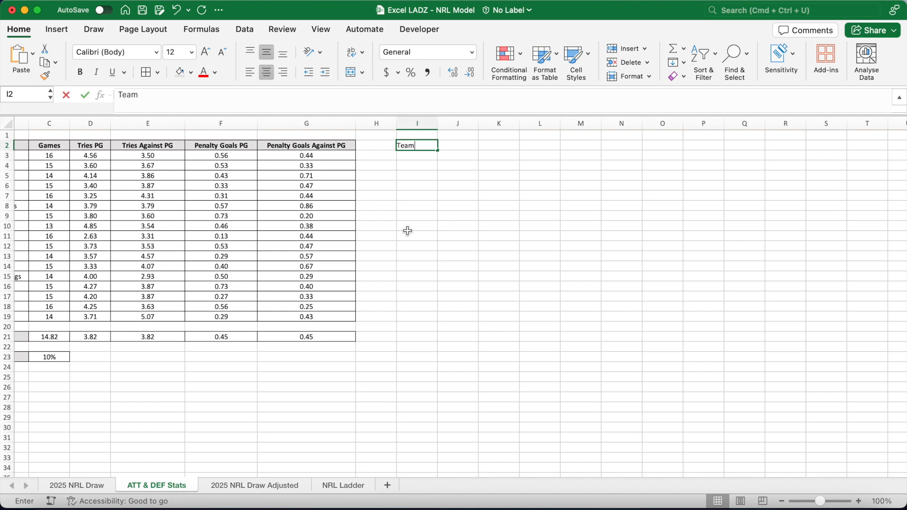
key(Tab)
text(Tries ATT)
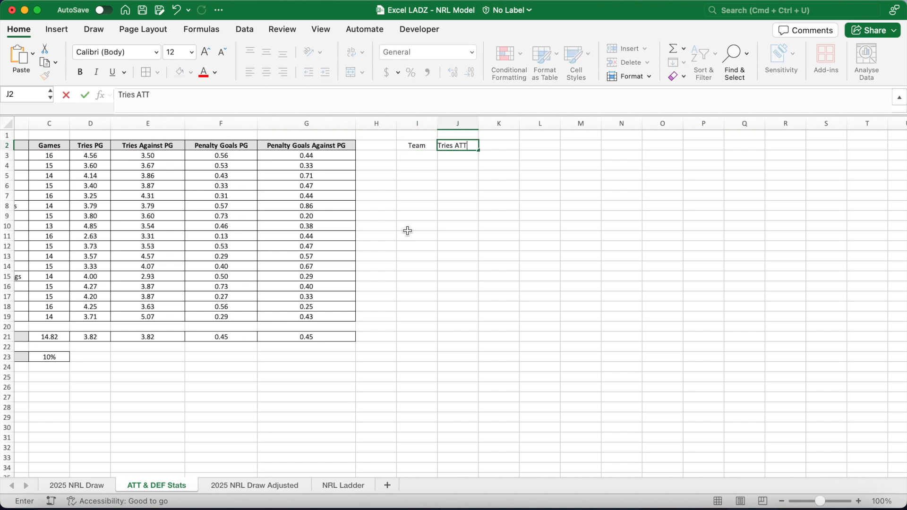
key(Tab)
text(Tries DEF)
key(Tab)
text(Penalty ATT)
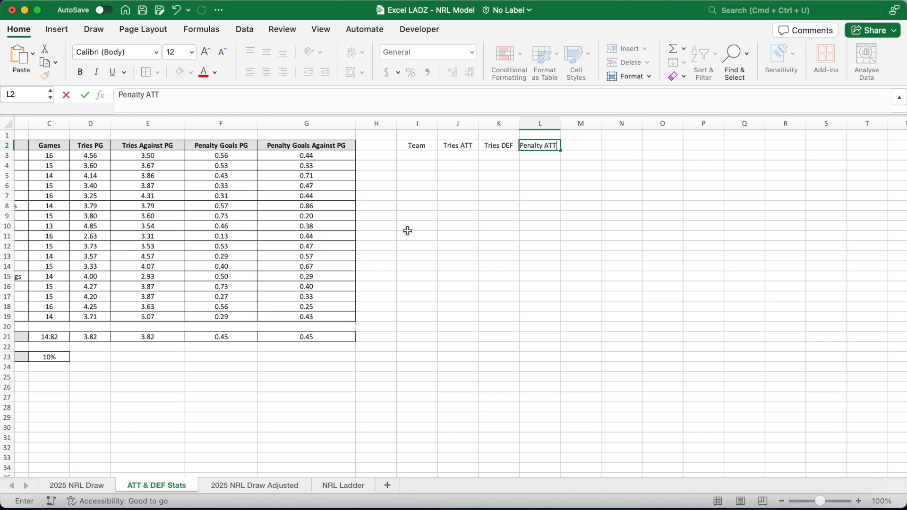
key(Tab)
text(Penalty DEF)
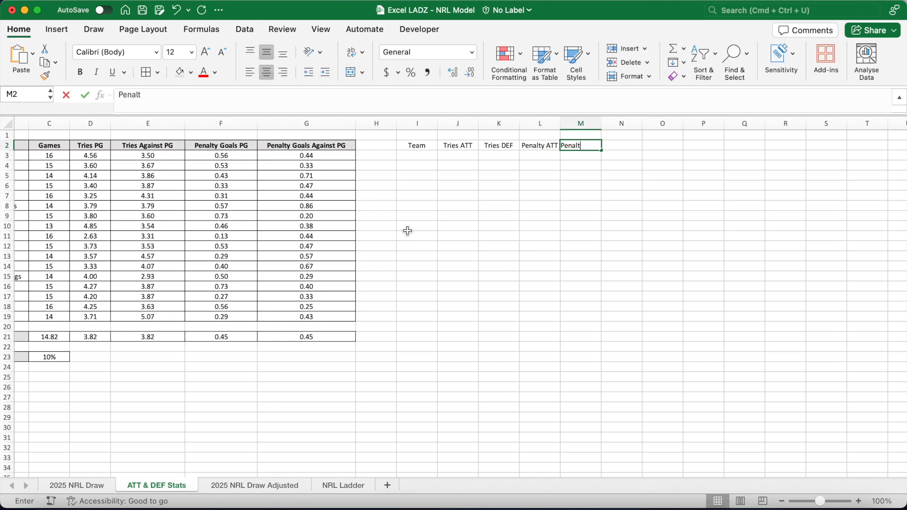
key(Tab)
text(Conversion %)
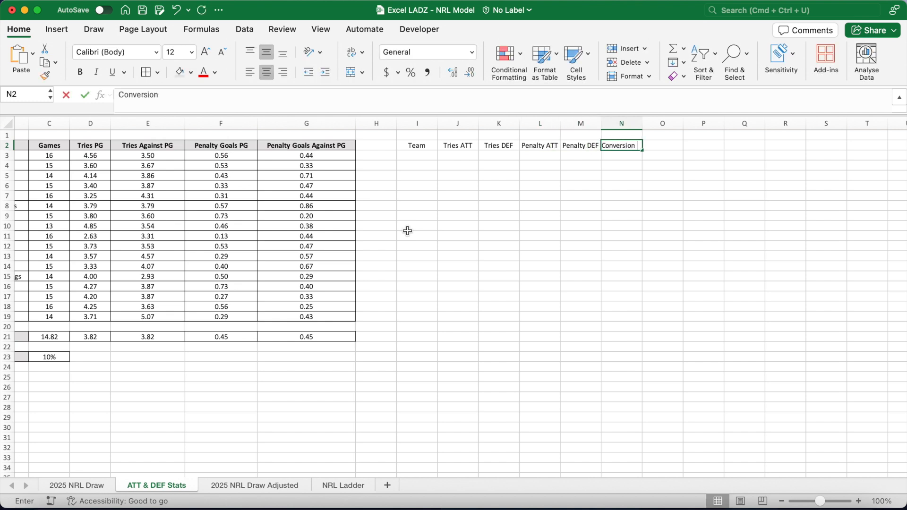
key(Return)
Autofit the new header columns and make the I2:N2 headers bold with a grey fill.
double_click(642, 123)
double_click(603, 126)
double_click(561, 126)
drag(417, 146, 628, 151)
key(super+b)
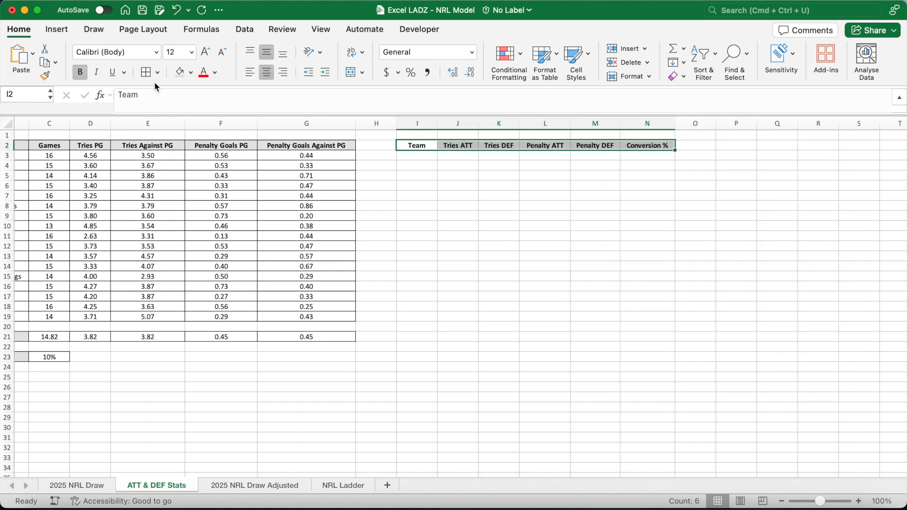
click(179, 71)
Copy the team names from B3:B19 into I3 and widen column I to fit them.
click(417, 157)
scroll(354, 212, left, 5)
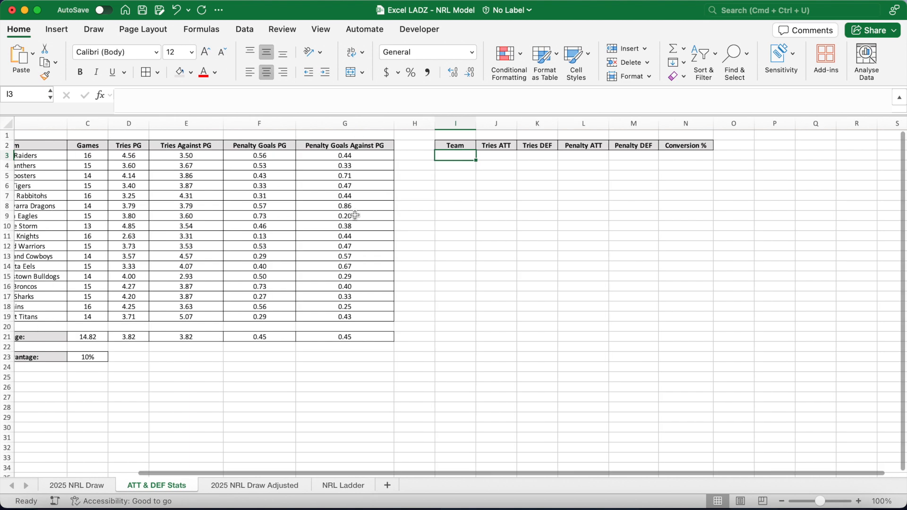
drag(112, 155, 112, 317)
key(super+c)
click(548, 156)
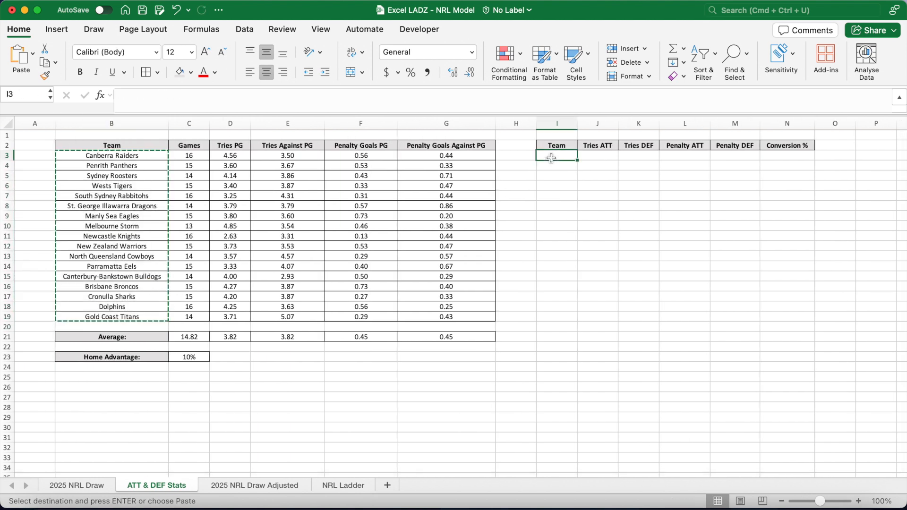
key(super+v)
drag(578, 124, 651, 123)
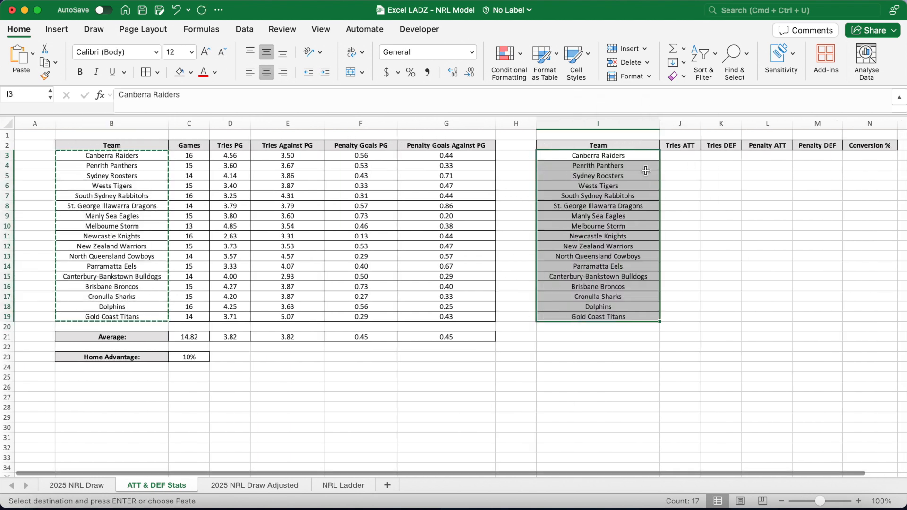
Apply all borders to the new table range I2:N19.
scroll(434, 150, right, 3)
drag(425, 146, 680, 317)
click(146, 72)
Enter =D3/D$21 in J3 and fill it across the ratings table J3:M19.
click(486, 157)
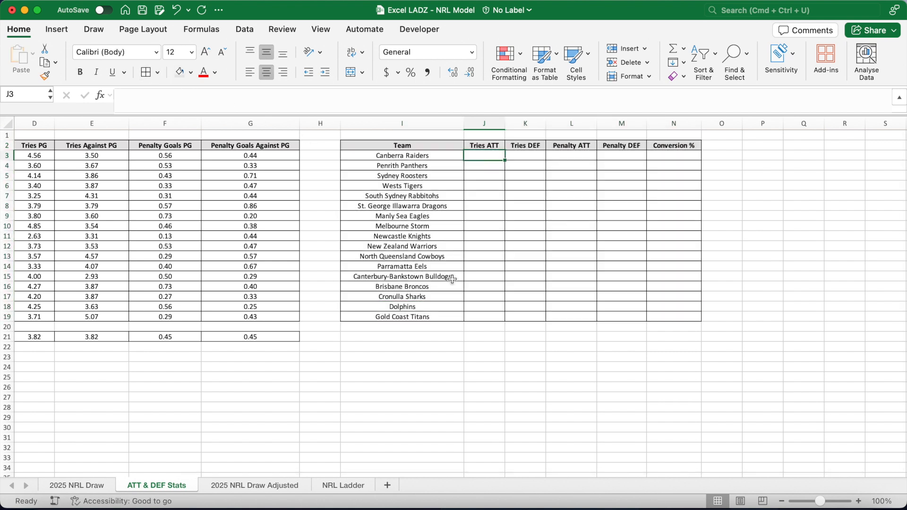
text(=)
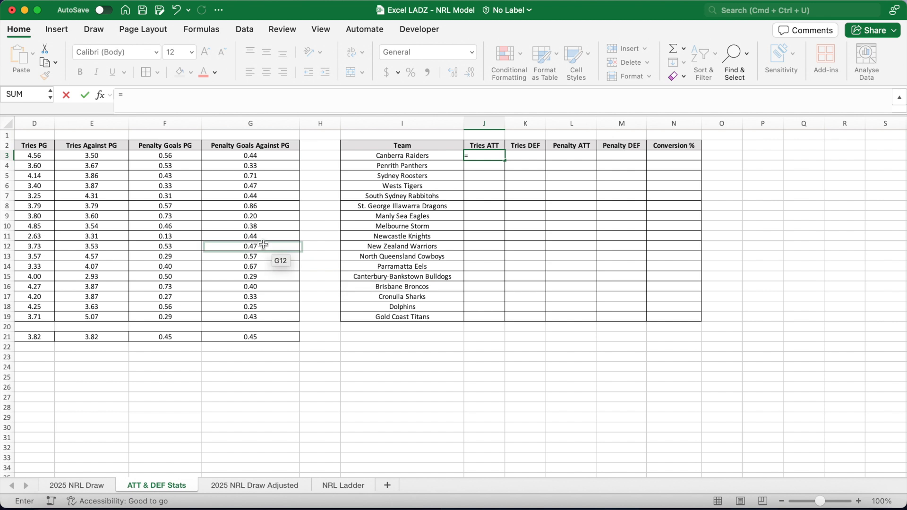
scroll(263, 244, left, 1)
click(77, 156)
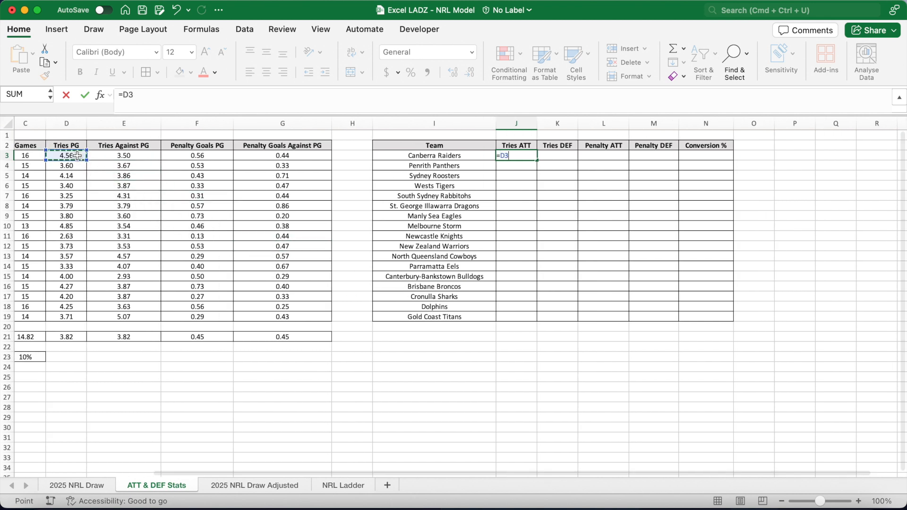
text(/)
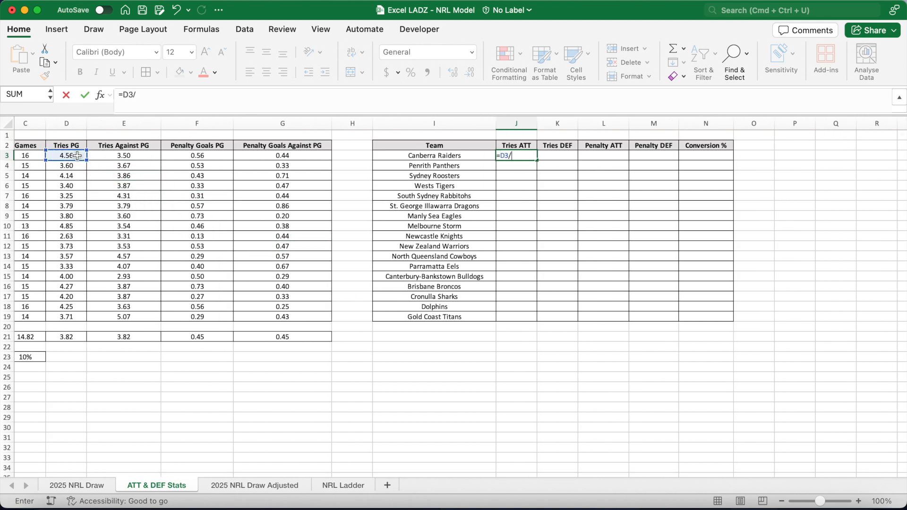
text(D$21)
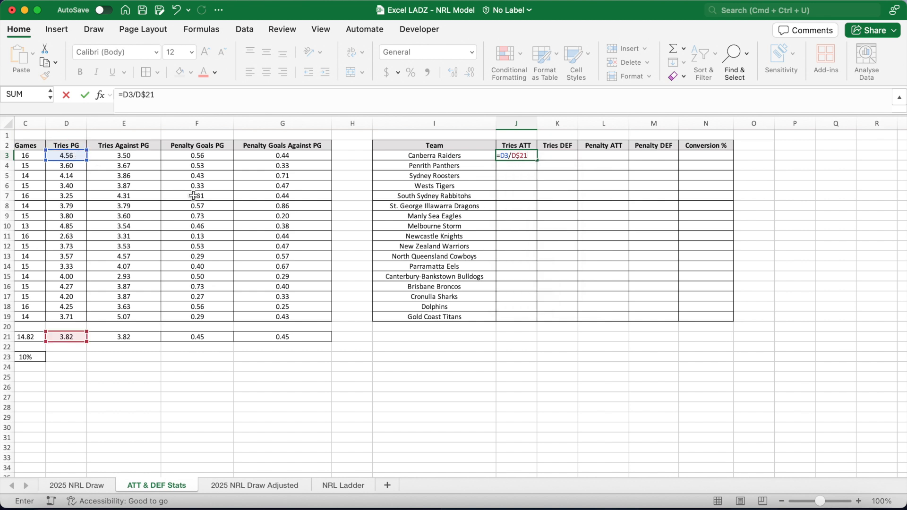
key(ctrl+Return)
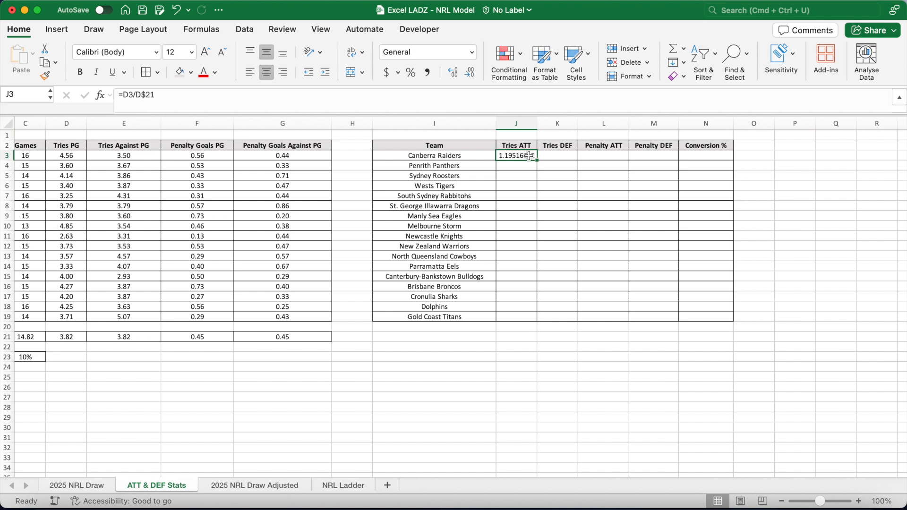
drag(536, 161, 660, 310)
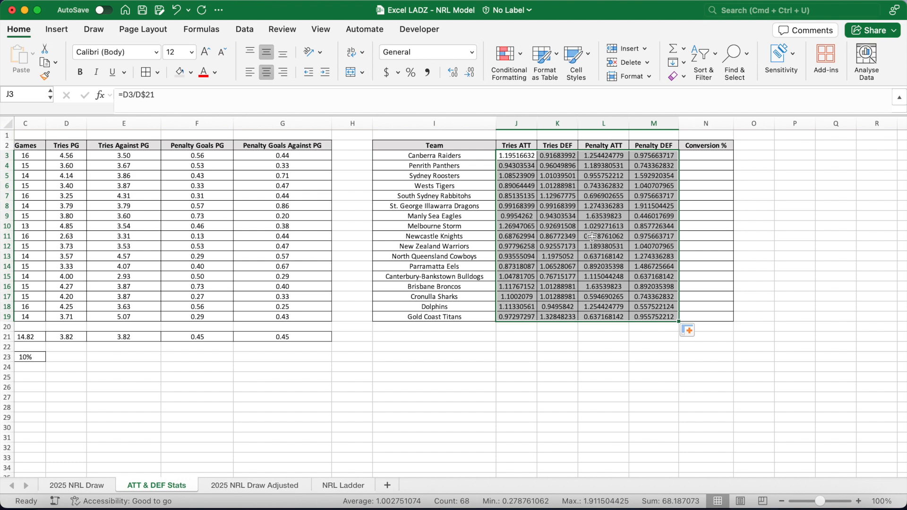
Reduce the ratings in J3:M19 to two decimal places.
click(469, 72)
click(470, 73)
click(475, 76)
click(474, 75)
click(474, 76)
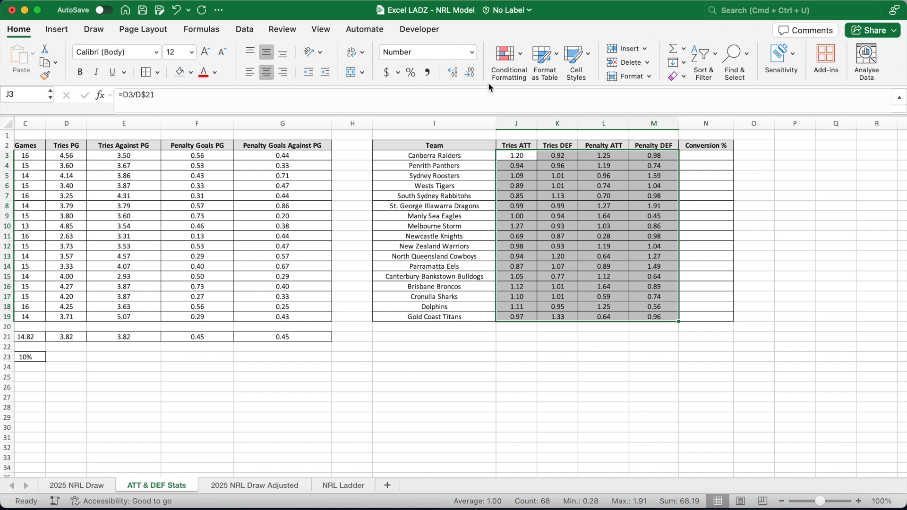
In N3, start a SUMPRODUCT formula testing '2025 NRL Draw'!$D$2:$D$205 against the team in $I3.
click(704, 157)
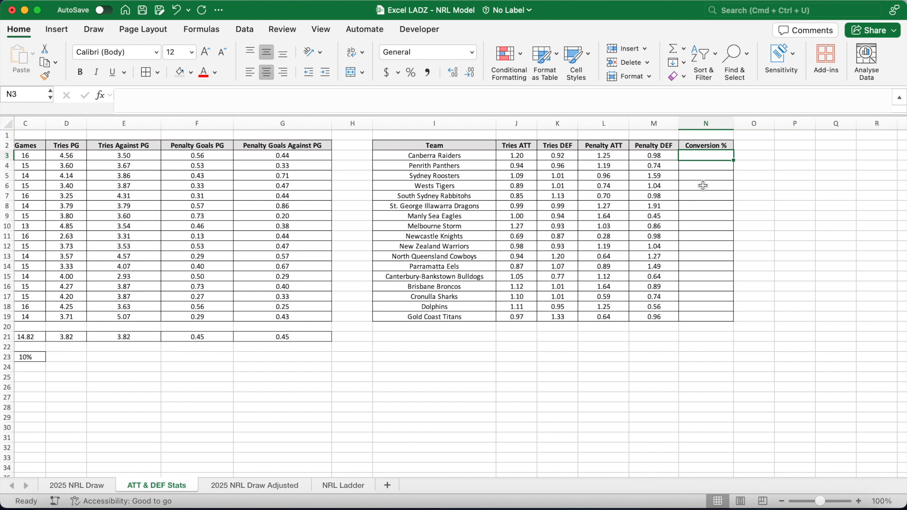
click(431, 92)
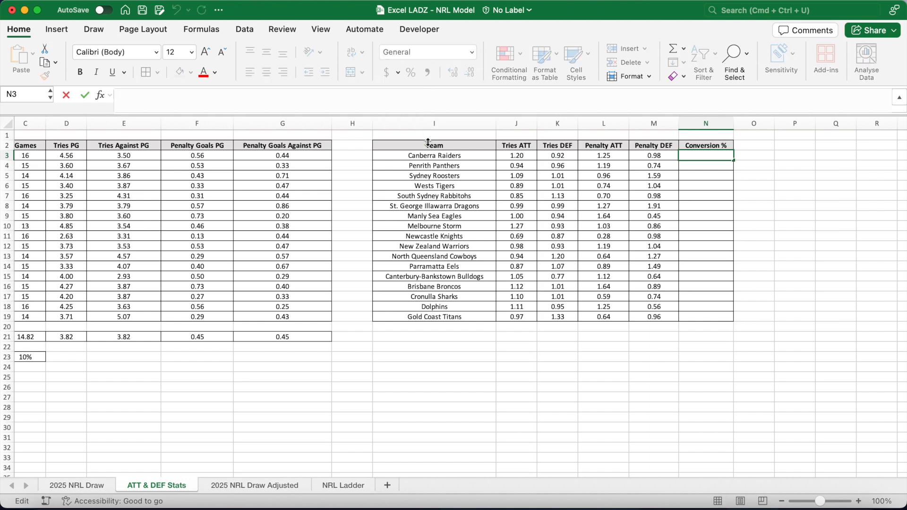
drag(428, 116, 428, 141)
text(=)
key(BackSpace)
text(=(SUM)
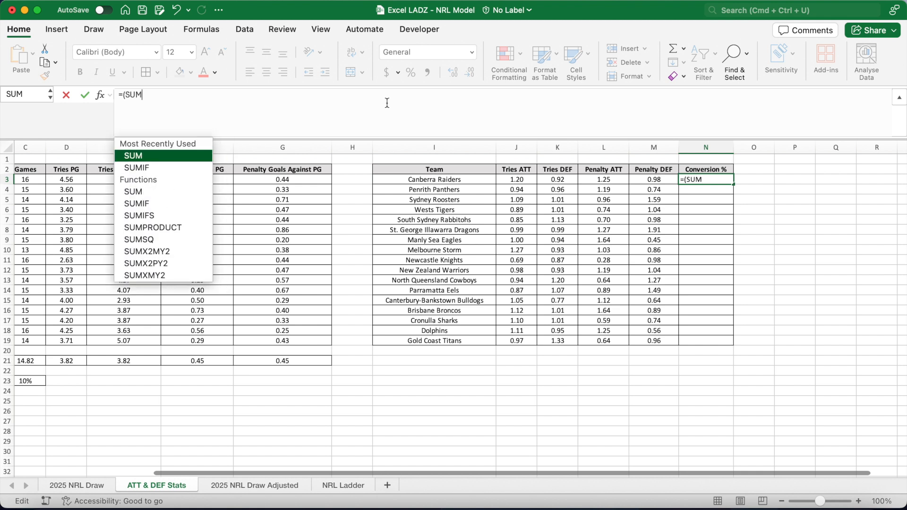
text(PRODUCT(--()
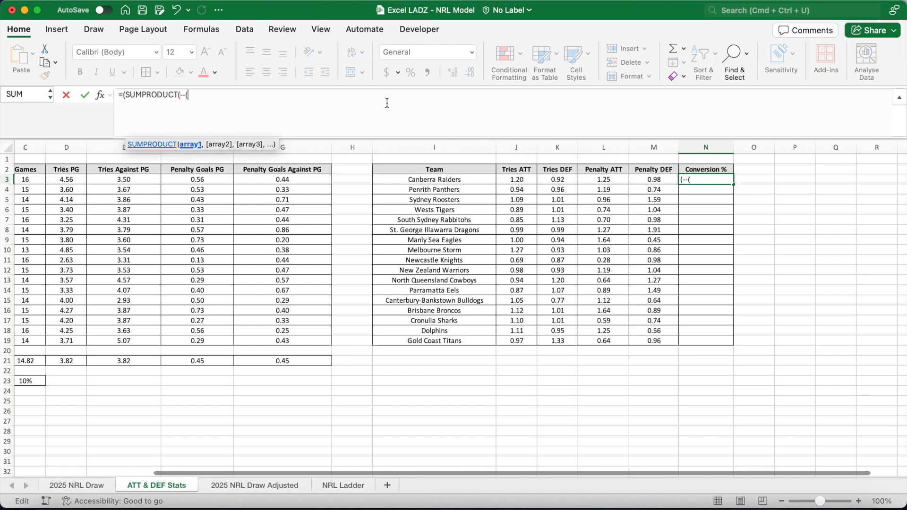
click(87, 485)
scroll(299, 286, up, 20)
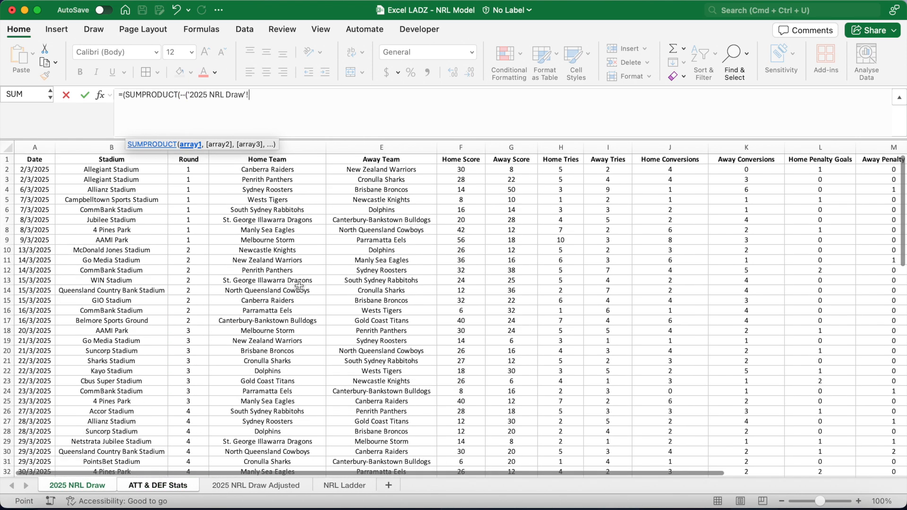
click(291, 171)
text(:)
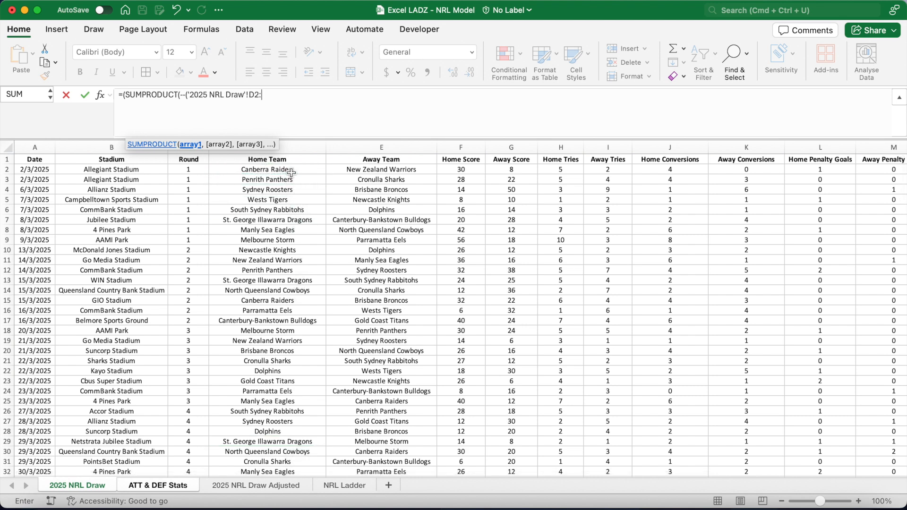
text(D205)
drag(295, 94, 249, 101)
key(F4)
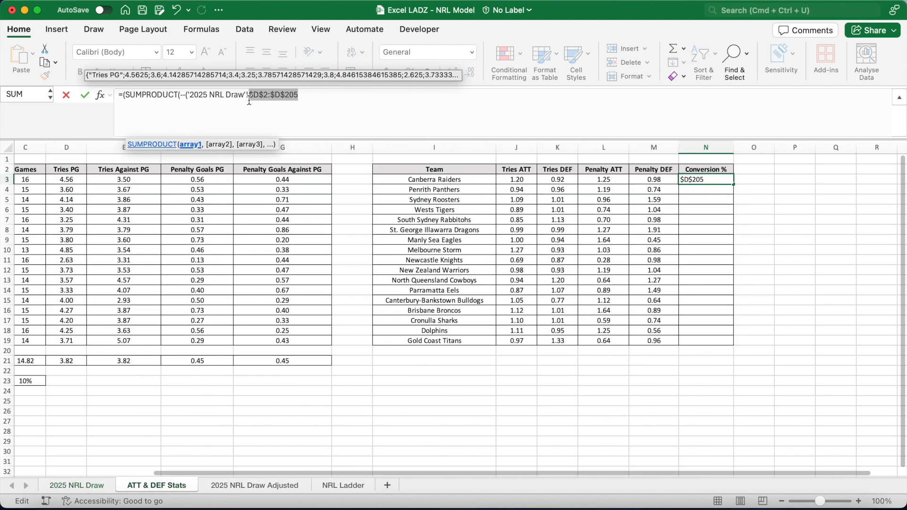
click(308, 96)
text(=)
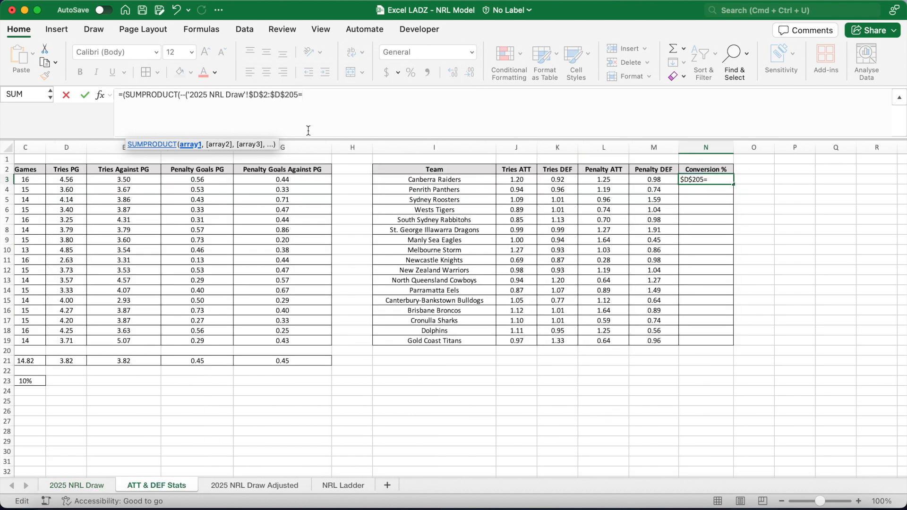
text($I3)*()
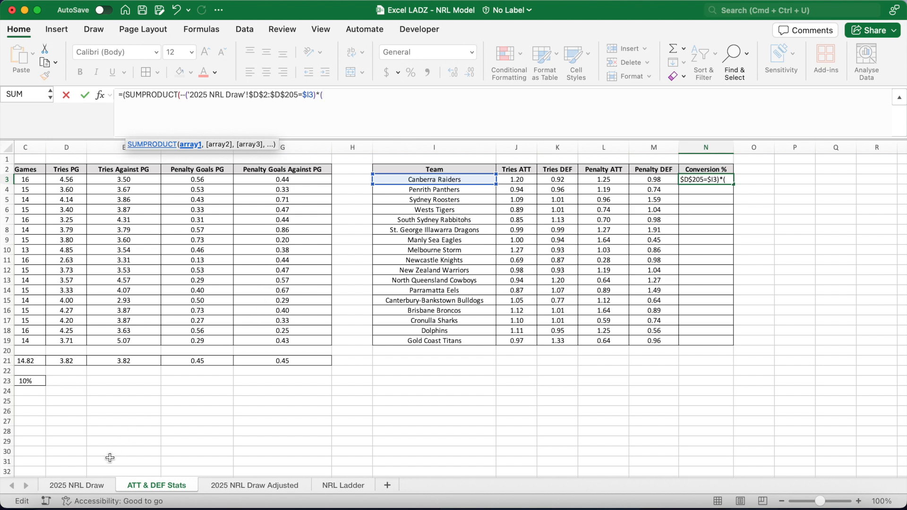
Multiply by non-blank home scores $F$2:$F$205 and home conversions $J$2:$J$205, closing the first SUMPRODUCT.
click(101, 487)
click(461, 170)
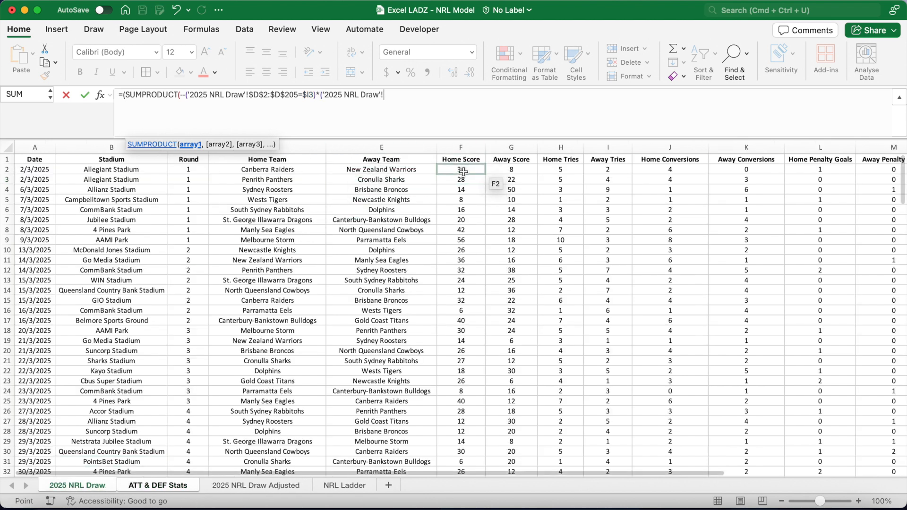
text(:F205)
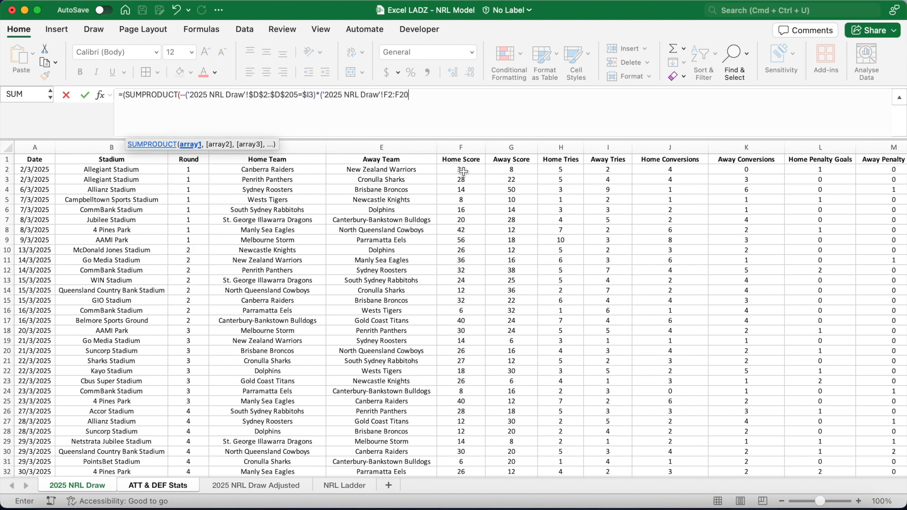
drag(431, 96, 383, 96)
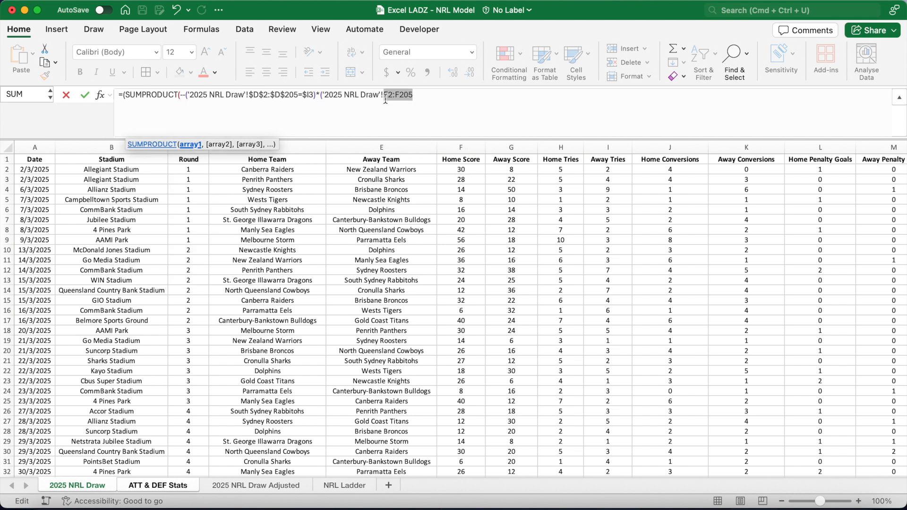
key(super+t)
text(<>)
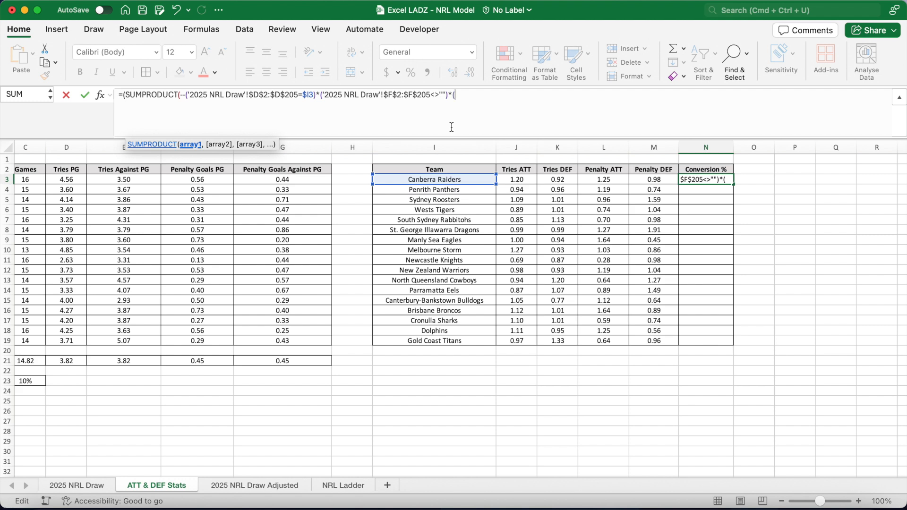
text("")*()
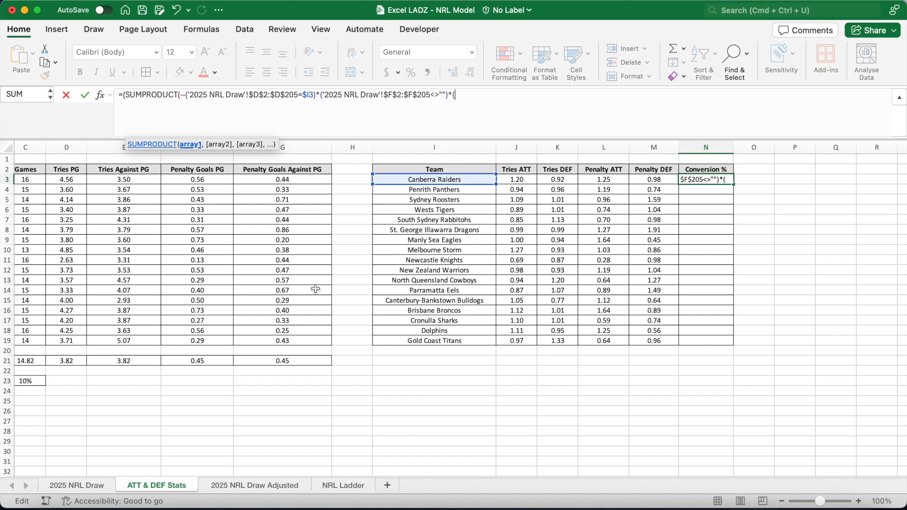
click(89, 490)
click(678, 172)
text(:J205)
drag(541, 97, 517, 99)
key(super+t)
text())
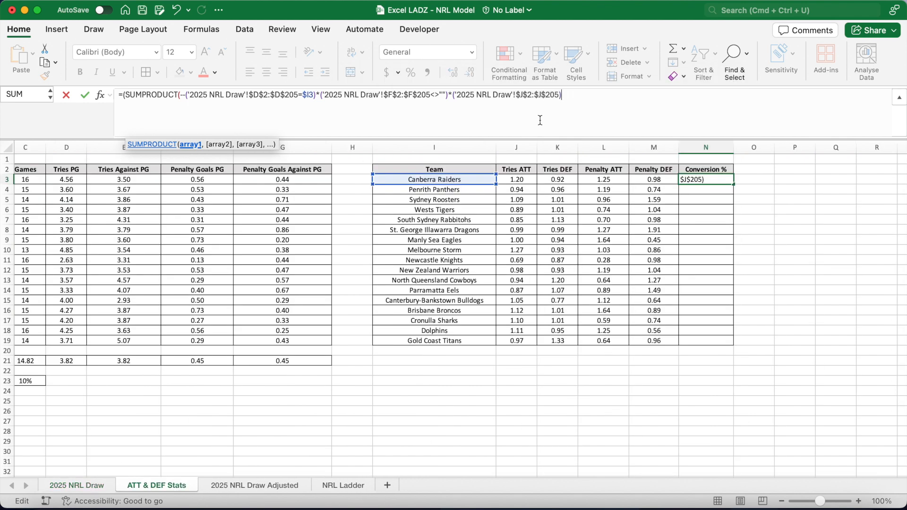
text())
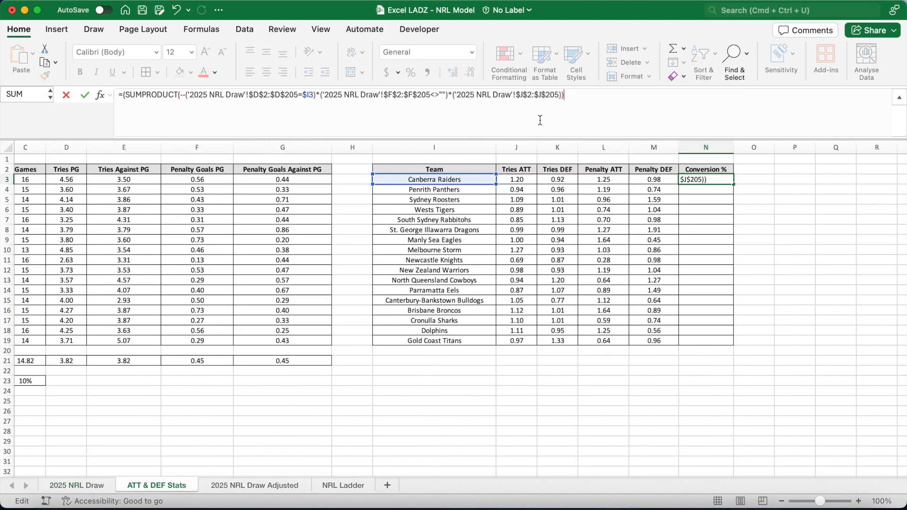
text(+)
Append a plus and a copy of that SUMPRODUCT, switching its team range to $E$2:$E$205.
drag(126, 99, 565, 96)
key(super+c)
click(579, 109)
key(super+v)
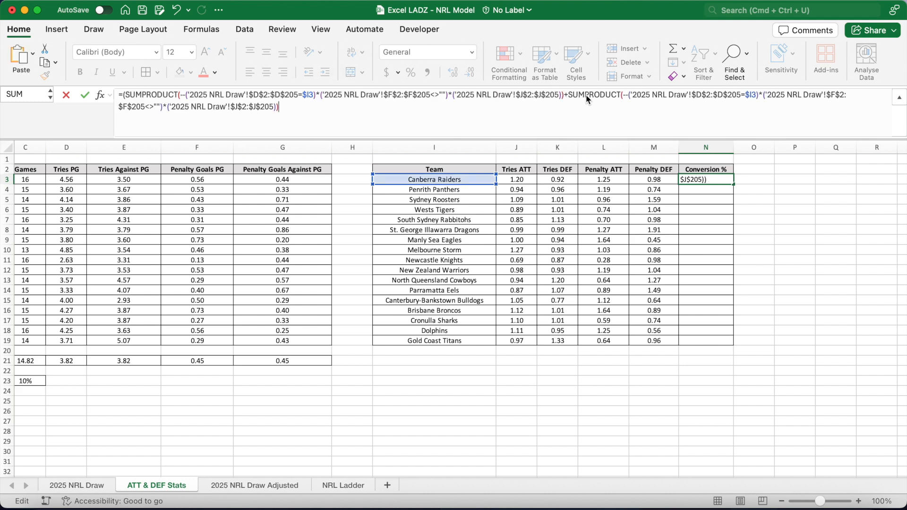
click(701, 96)
key(BackSpace)
text(E)
click(721, 96)
key(BackSpace)
text(E)
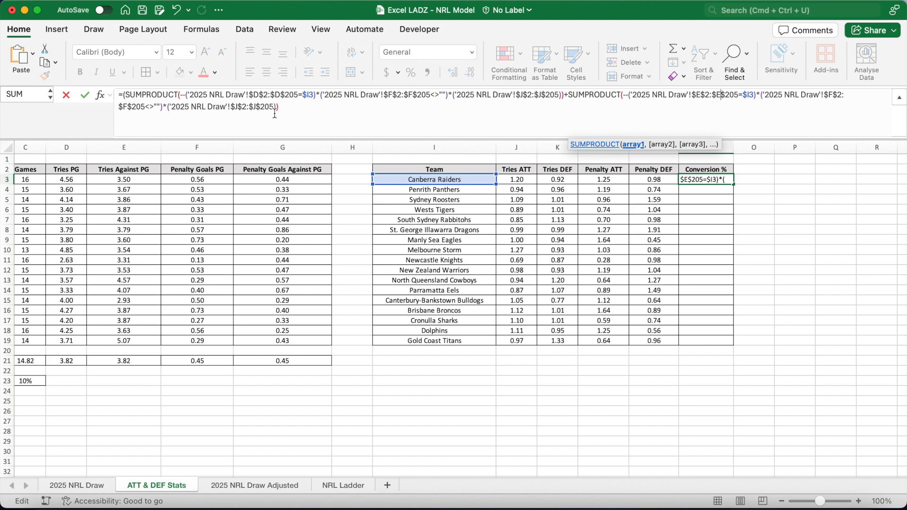
Change the copied conversions range to $K$2:$K$205, close the formula and enter it in N3.
click(238, 110)
key(BackSpace)
text(K)
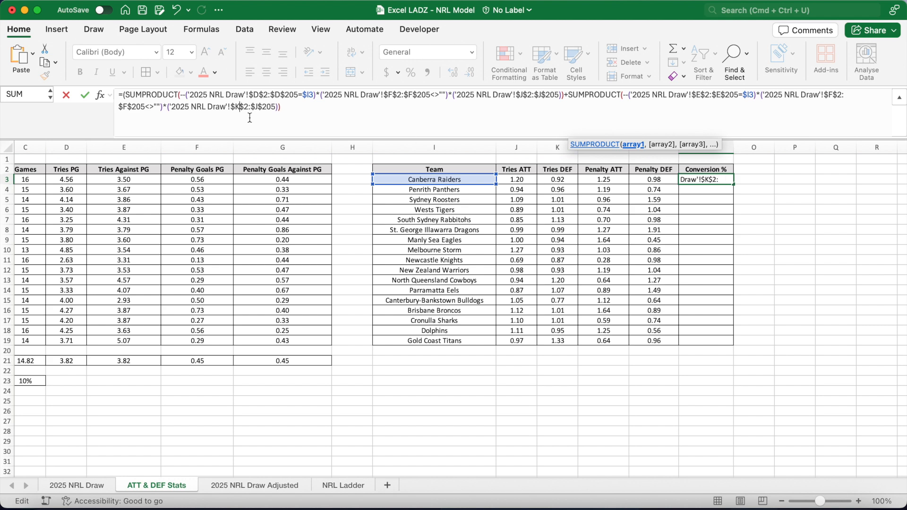
click(259, 109)
key(BackSpace)
text(K)
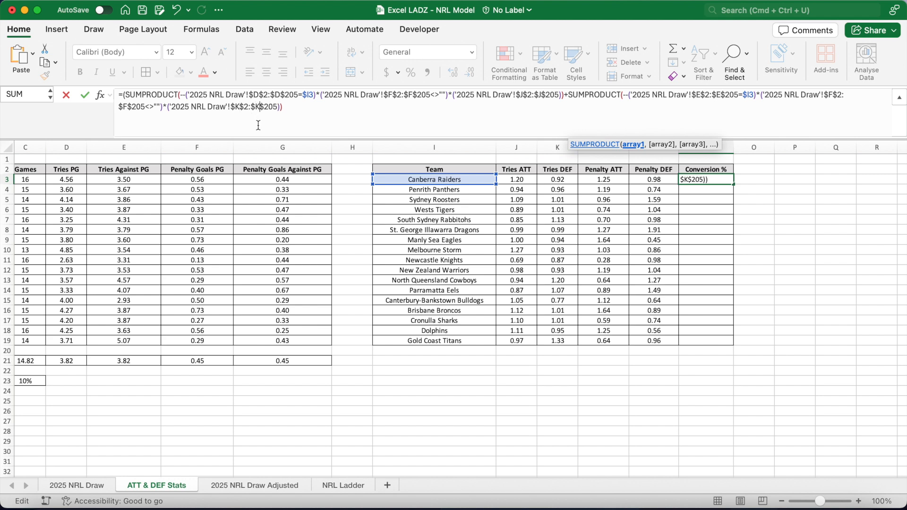
click(292, 109)
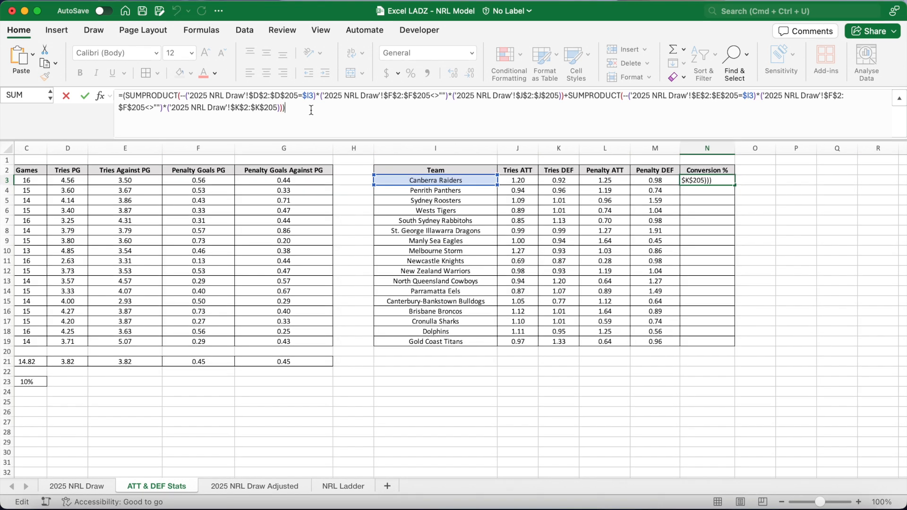
key(Return)
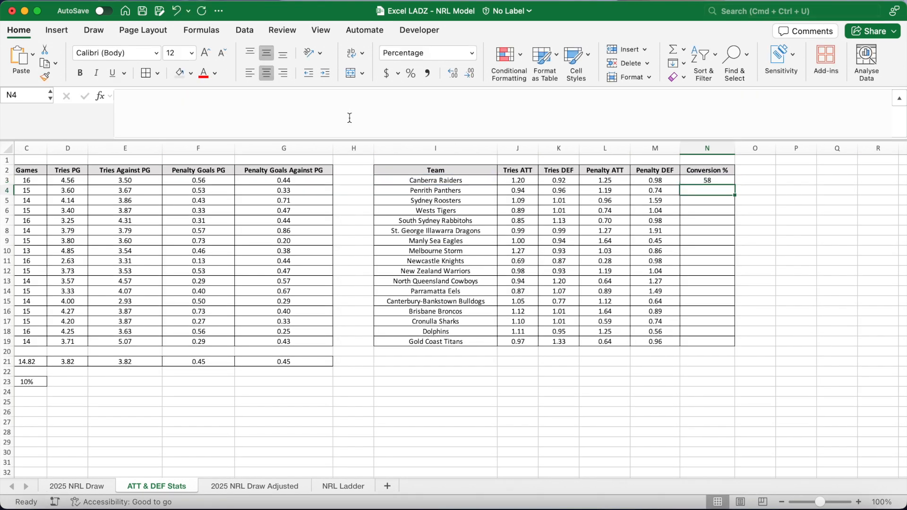
click(693, 179)
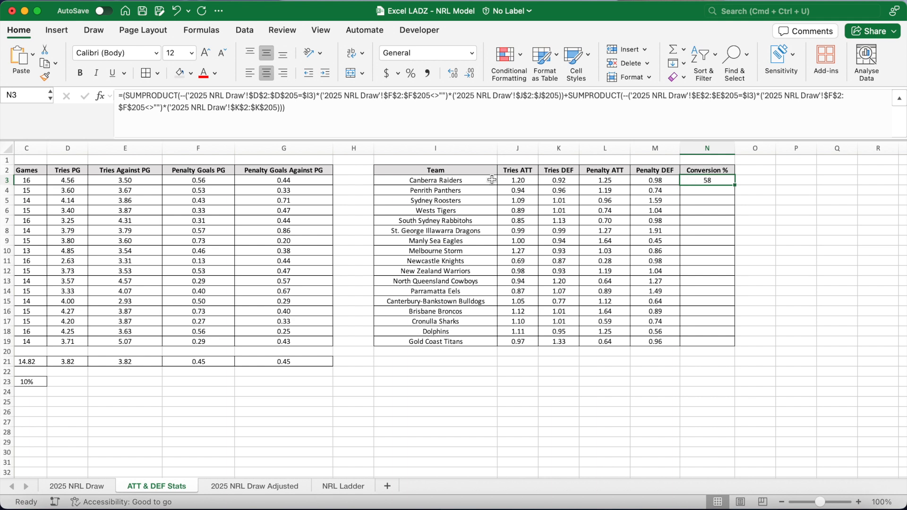
Divide the N3 formula by a pasted copy of its two summed SUMPRODUCT terms.
mouse_move(303, 108)
mouse_down()
mouse_move(165, 112)
mouse_move(122, 97)
mouse_up()
key(super+c)
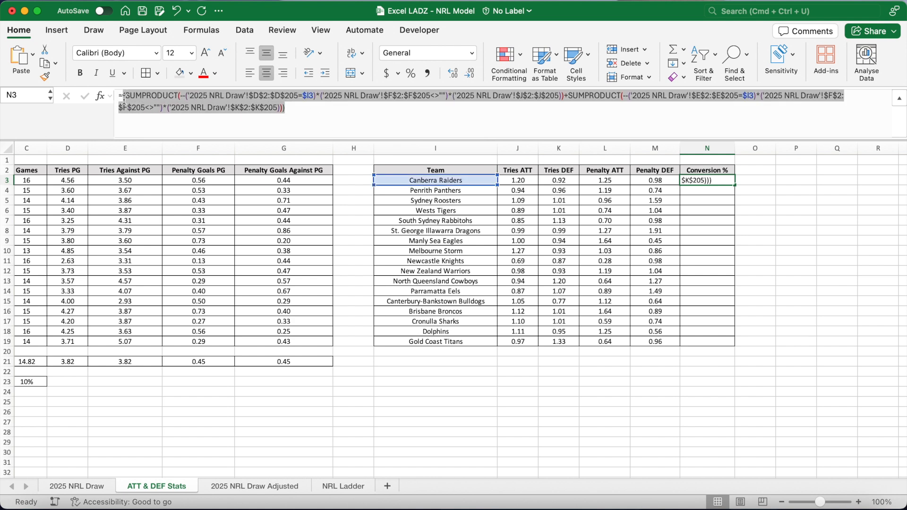
click(307, 112)
text(/)
key(super+v)
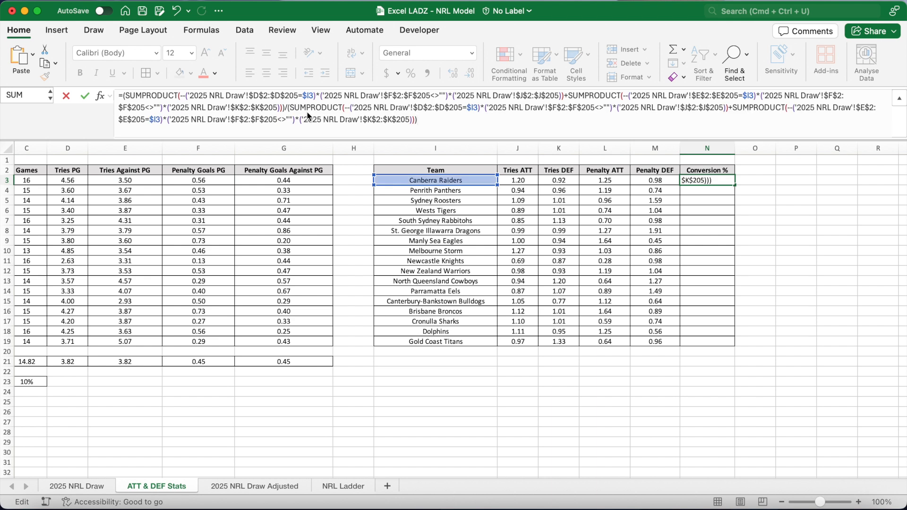
In the divisor, switch the conversion ranges to $H$2:$H$205 and $I$2:$I$205, then enter the formula in N3.
click(688, 110)
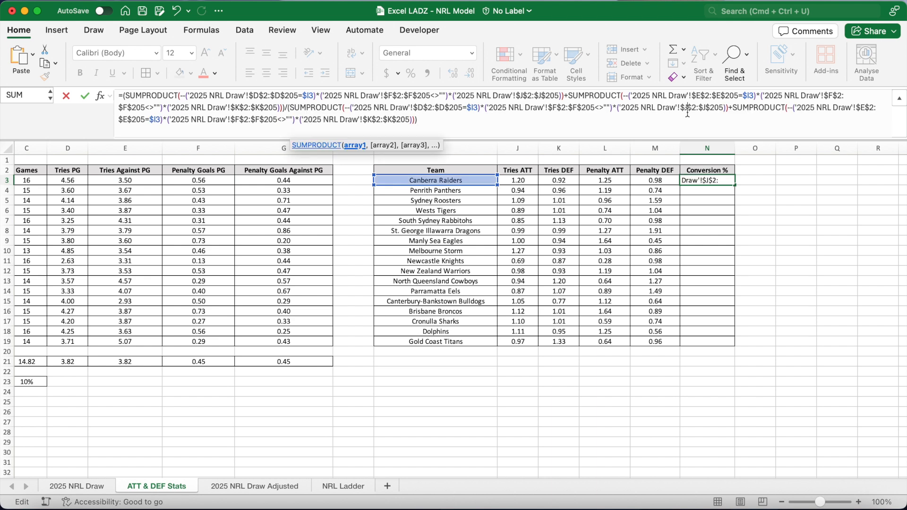
key(BackSpace)
text(H)
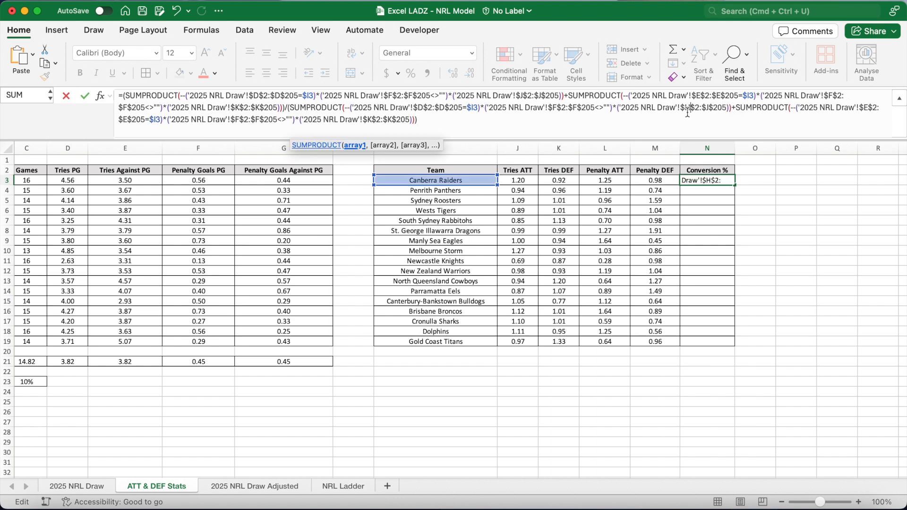
click(710, 115)
key(BackSpace)
text(H)
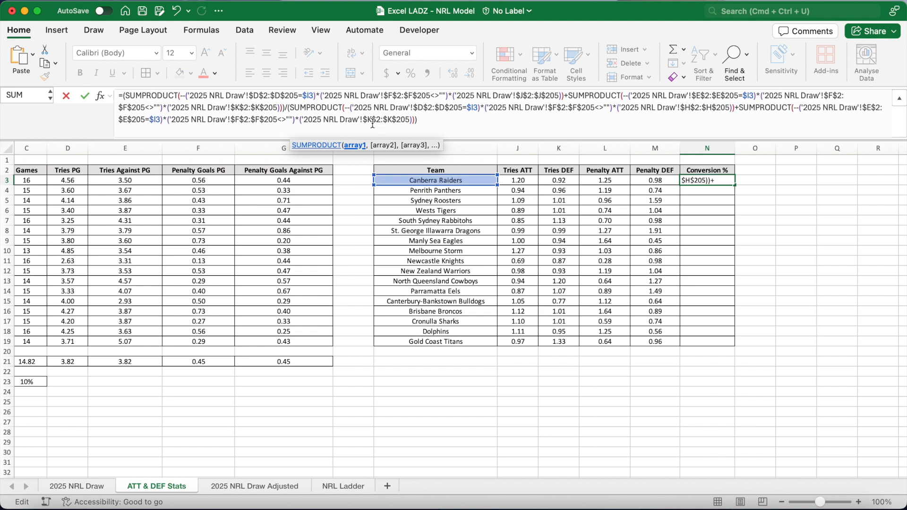
click(373, 121)
key(BackSpace)
text(I)
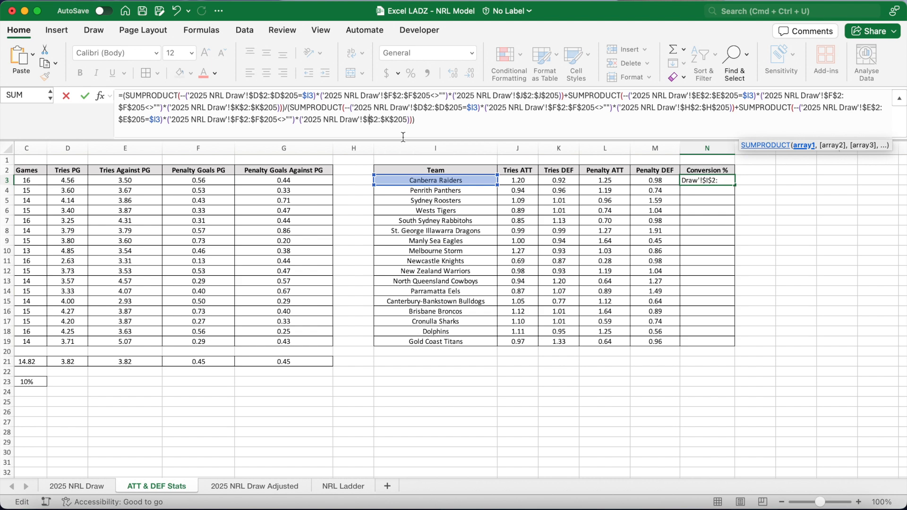
click(391, 120)
key(BackSpace)
text(I)
key(Return)
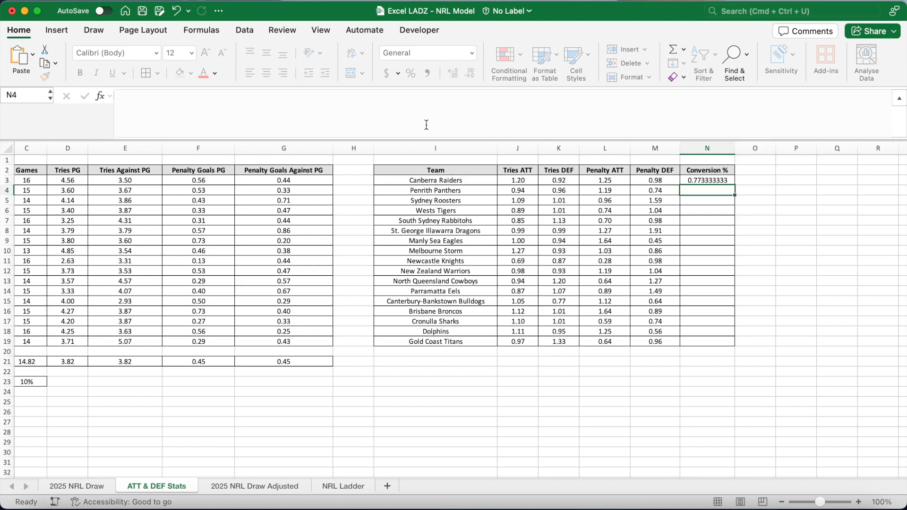
Fill the N3 conversion formula down through N19 for all teams.
click(730, 180)
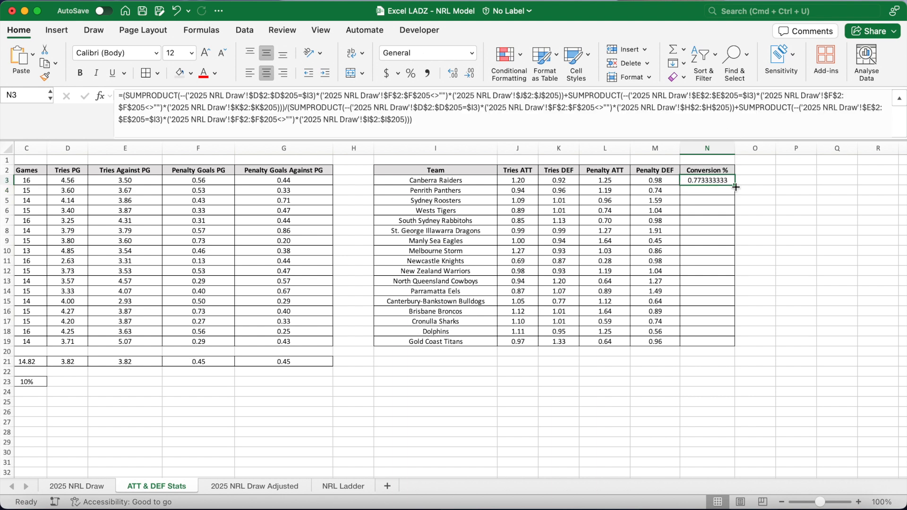
drag(736, 187, 735, 334)
drag(734, 343, 734, 343)
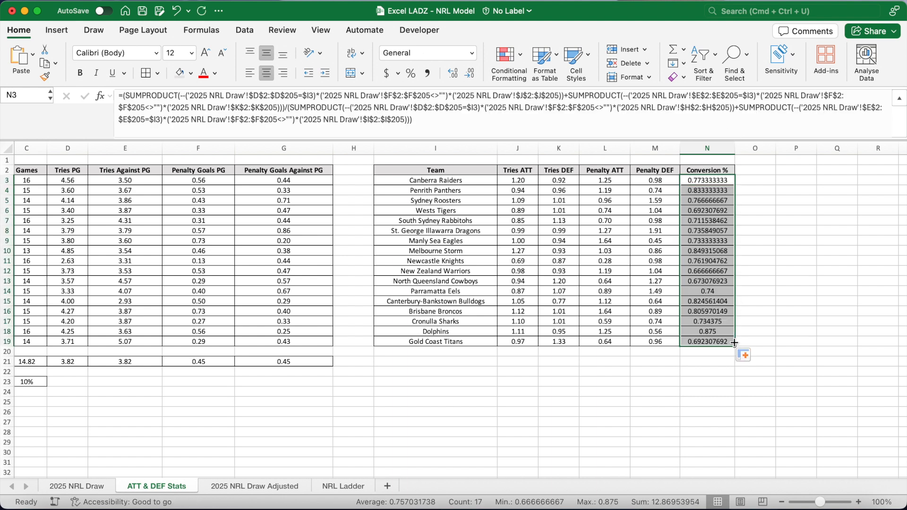
Format the Conversion % column N3:N19 as percentages with one decimal place.
click(411, 73)
click(454, 72)
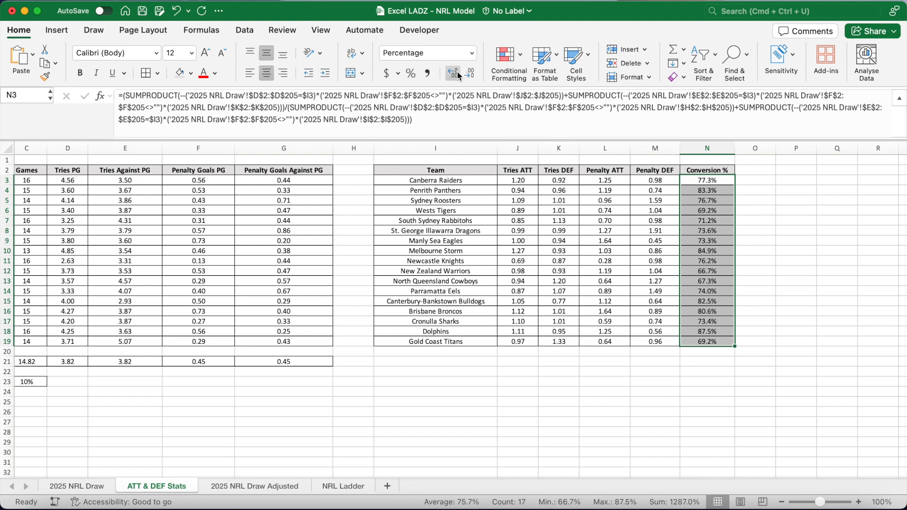
click(606, 382)
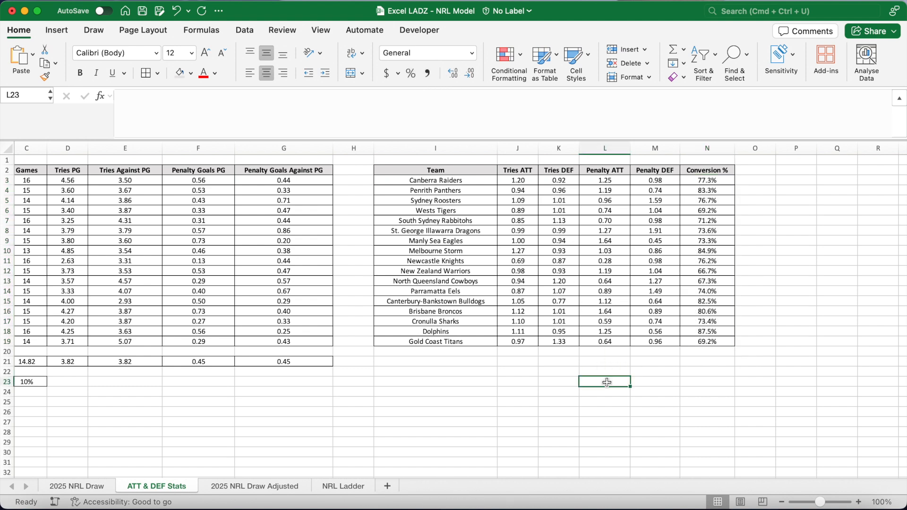
drag(524, 183, 642, 340)
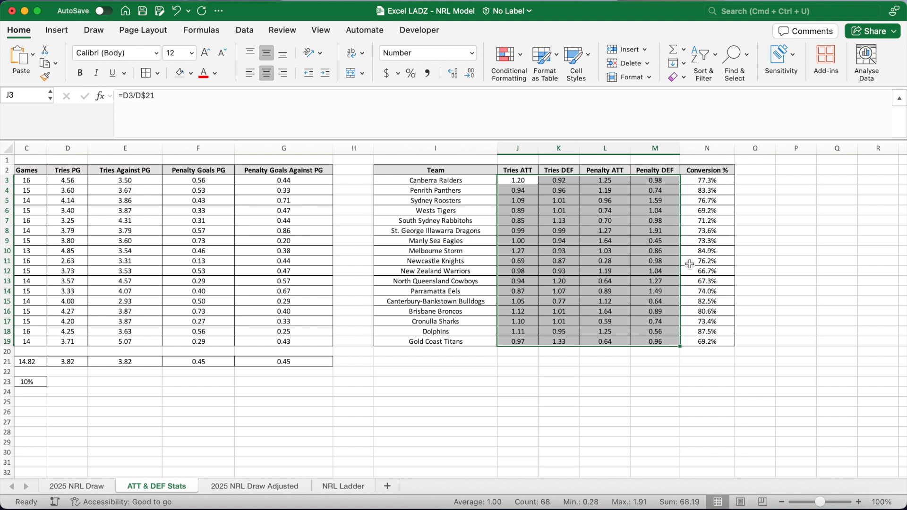
click(708, 202)
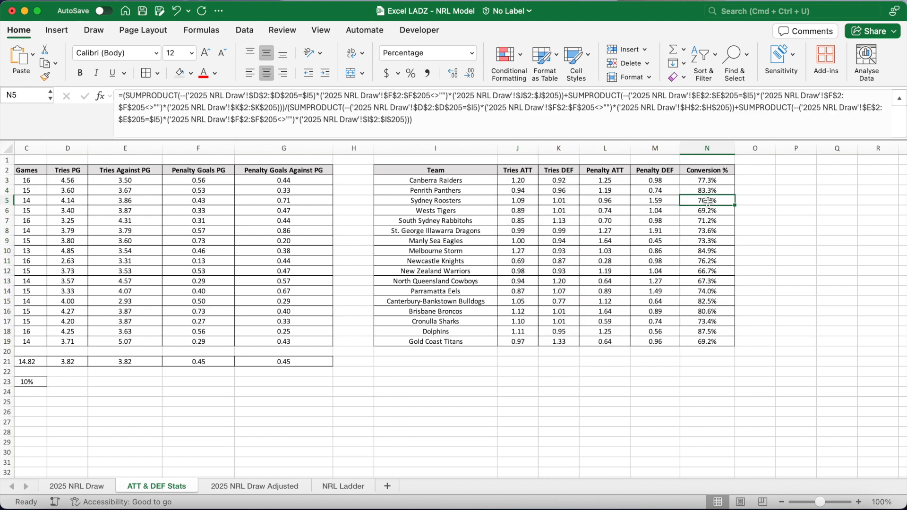
click(563, 377)
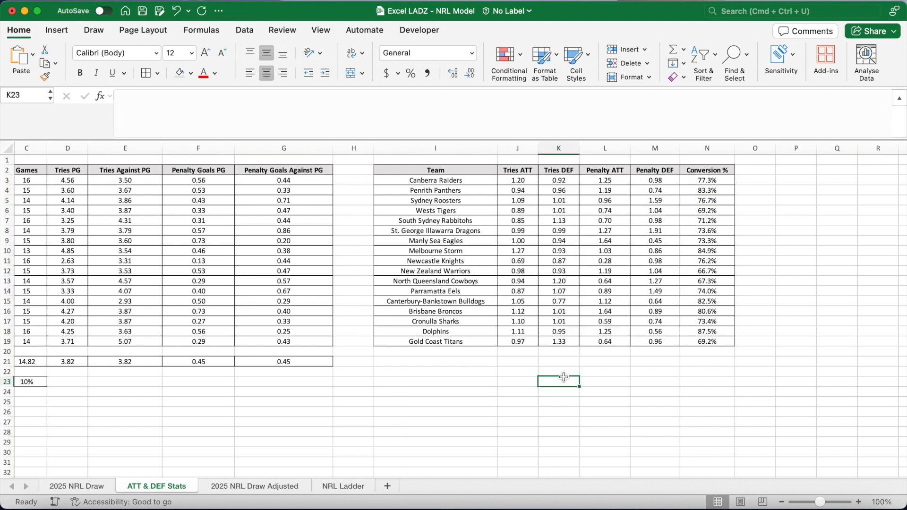
drag(462, 140, 460, 92)
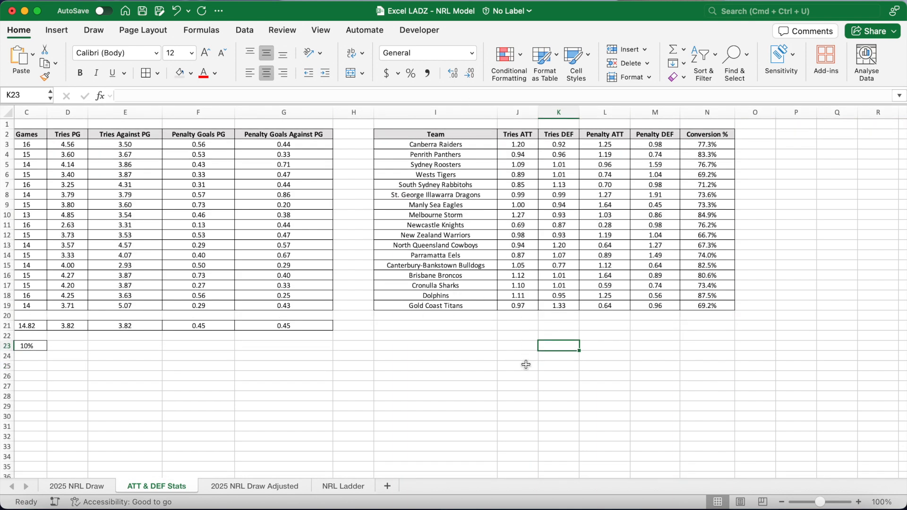
Add a new worksheet and name it Simulations.
click(388, 486)
double_click(233, 488)
text(Simulations)
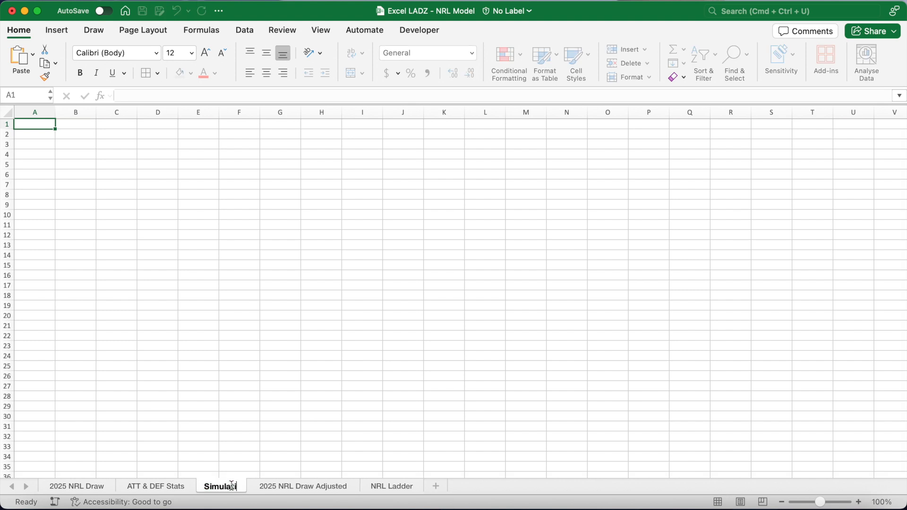
key(Return)
key(Down)
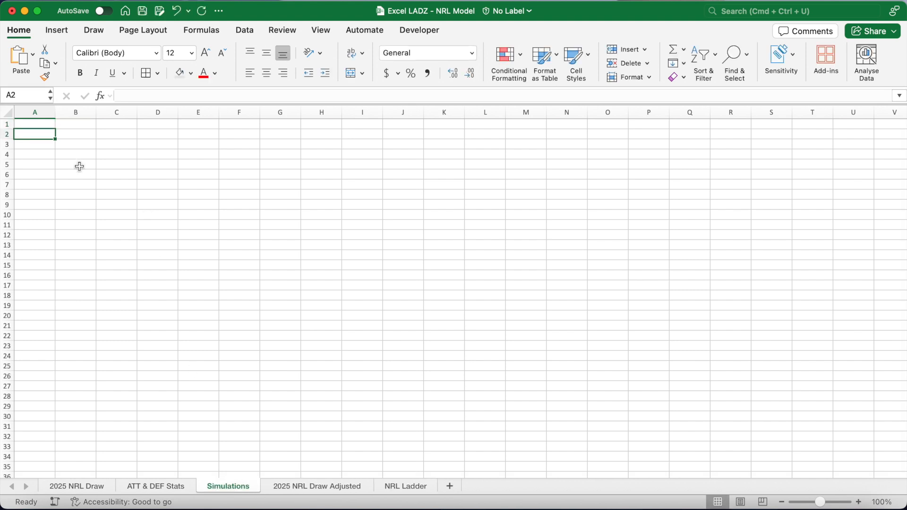
Enter the labels Home Advantage: and Away Advantage: in A2 and A3.
text(Home Advantage:)
key(Return)
text(Away Advantage:)
key(Tab)
Centre-align the whole sheet, widen column A, and bold the two advantage labels.
click(8, 112)
click(267, 52)
click(267, 73)
click(69, 141)
drag(55, 115, 89, 145)
key(super+b)
click(129, 136)
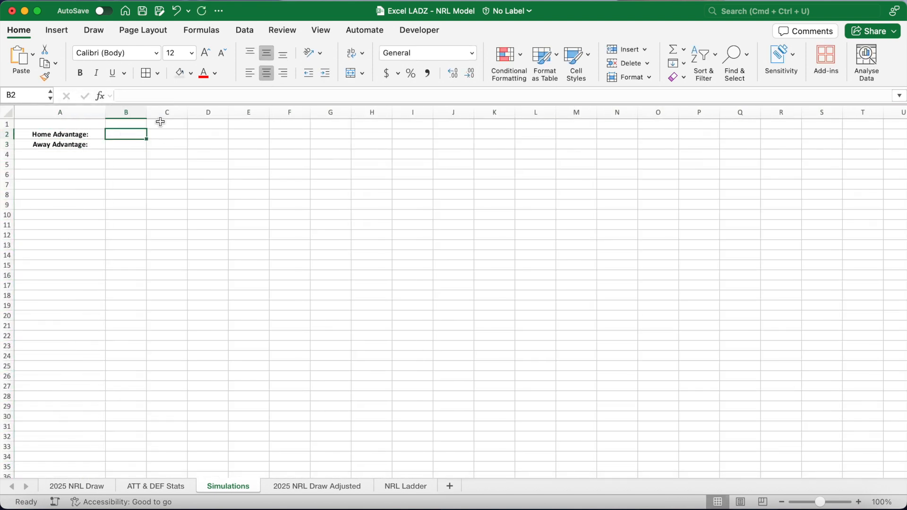
In B2, enter =SQRT(1+'ATT & DEF Stats'!$C$23) with an absolute reference to the home advantage percentage.
click(147, 96)
text(=)
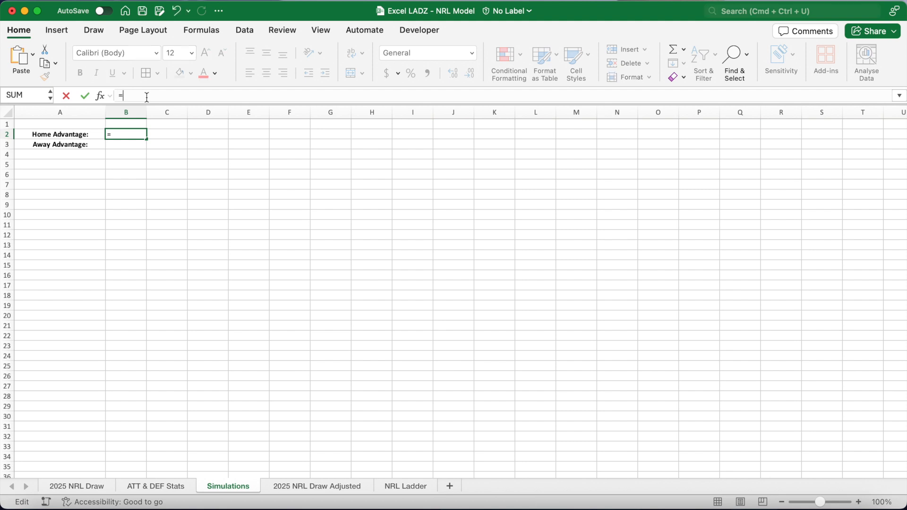
text(SQRT)
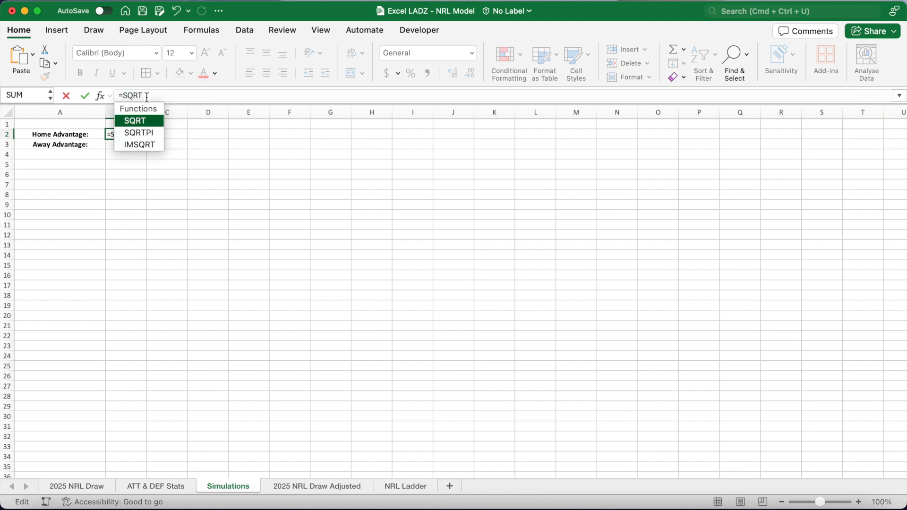
text(()
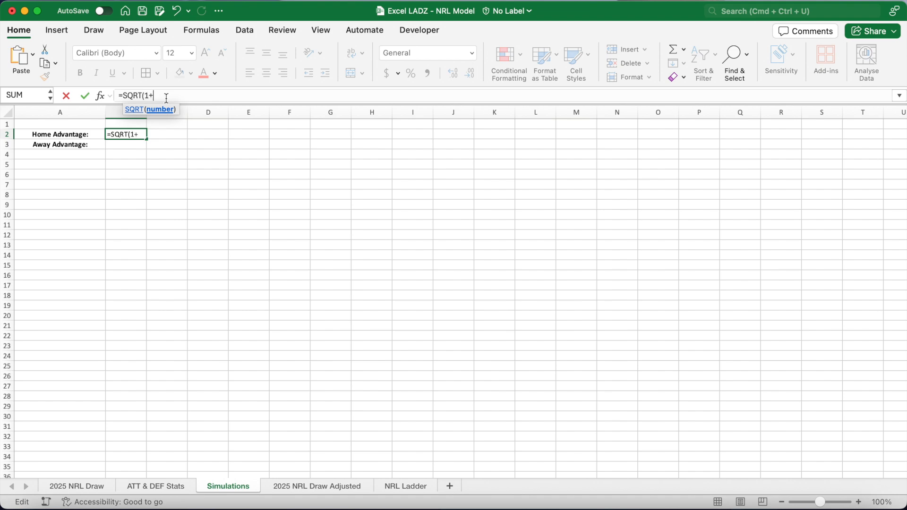
text(1+)
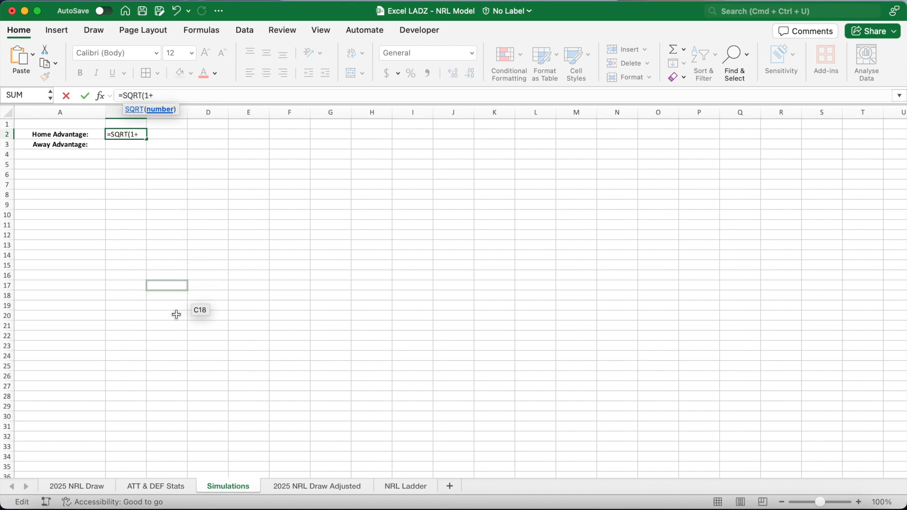
click(169, 483)
click(36, 345)
scroll(47, 345, left, 3)
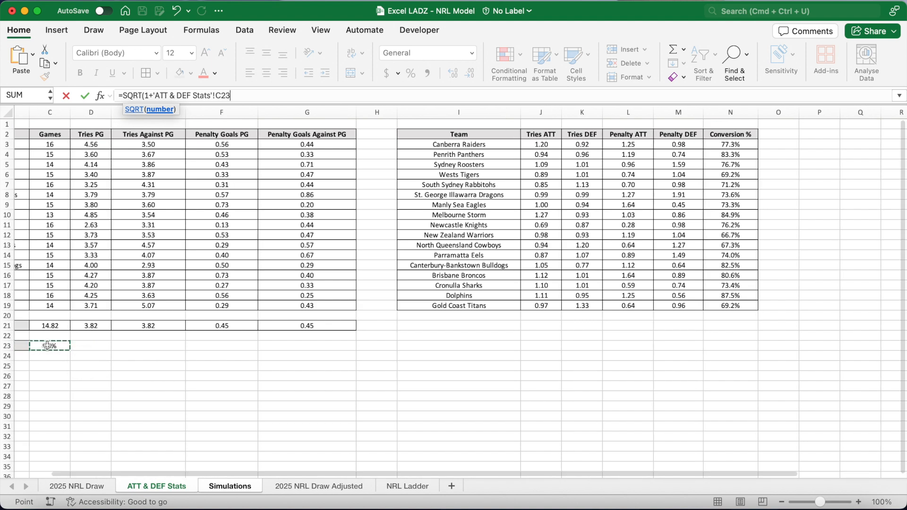
key(F4)
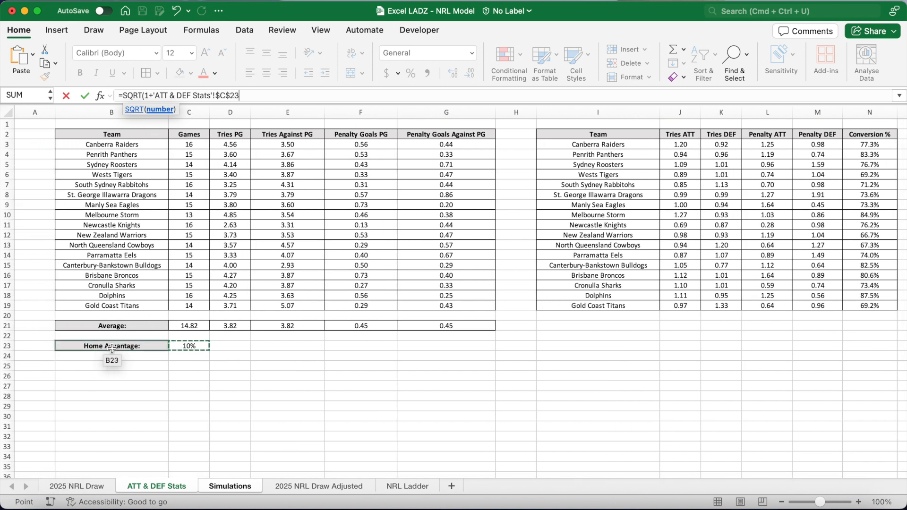
text())
key(Return)
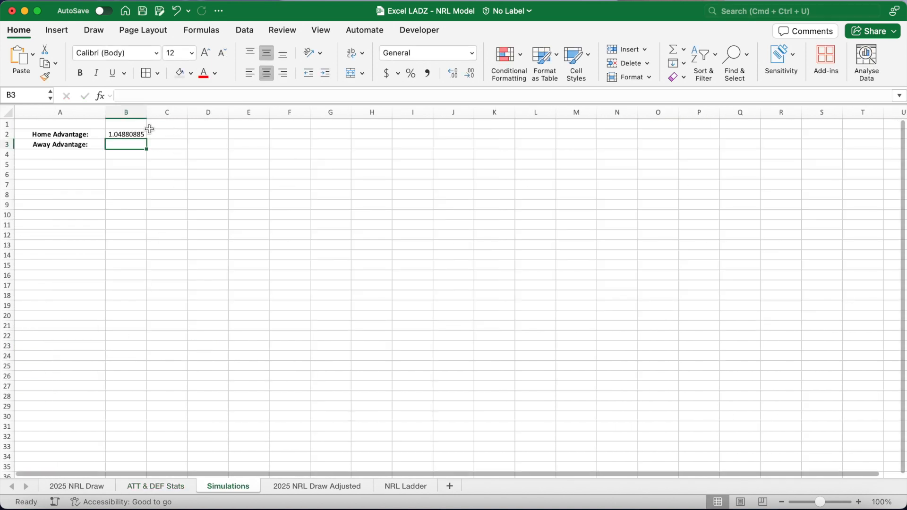
Copy the formula to B3 and change it to 1/SQRT(1+'ATT & DEF Stats'!$C$23) for the away advantage.
drag(147, 139, 147, 145)
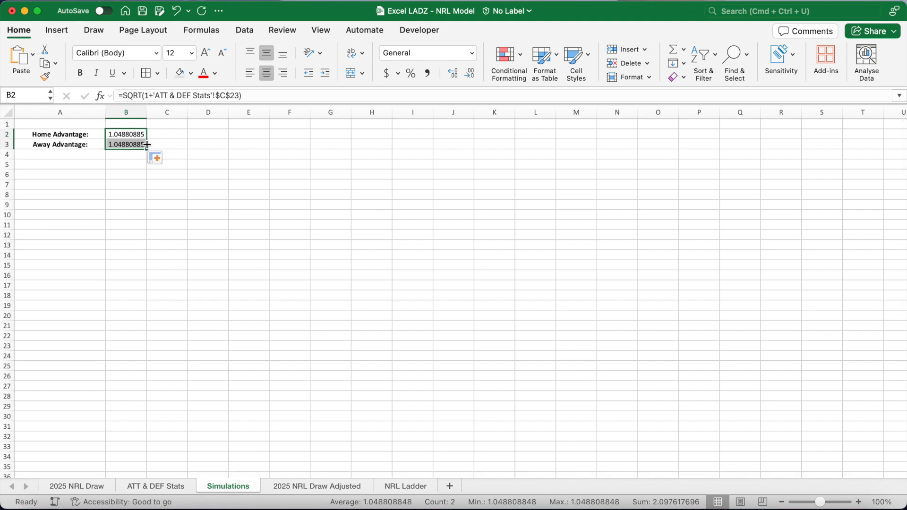
click(140, 144)
click(125, 96)
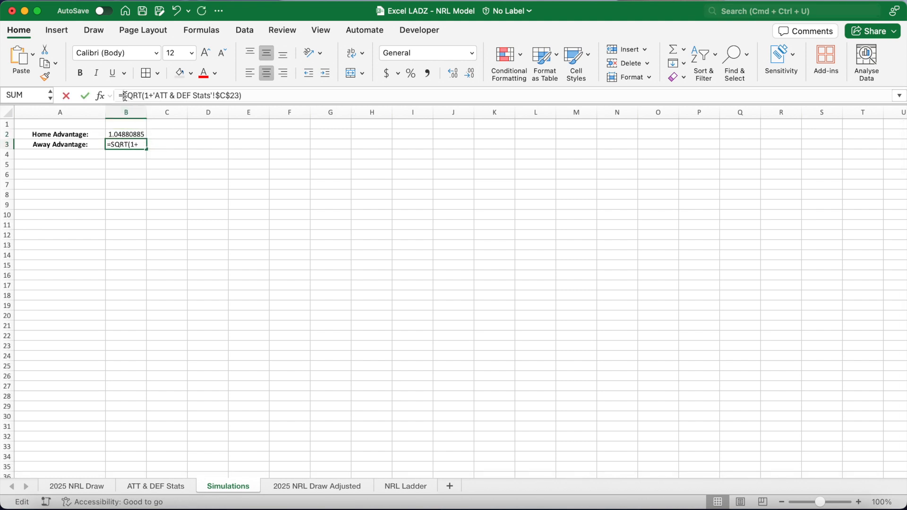
text(1/)
click(254, 95)
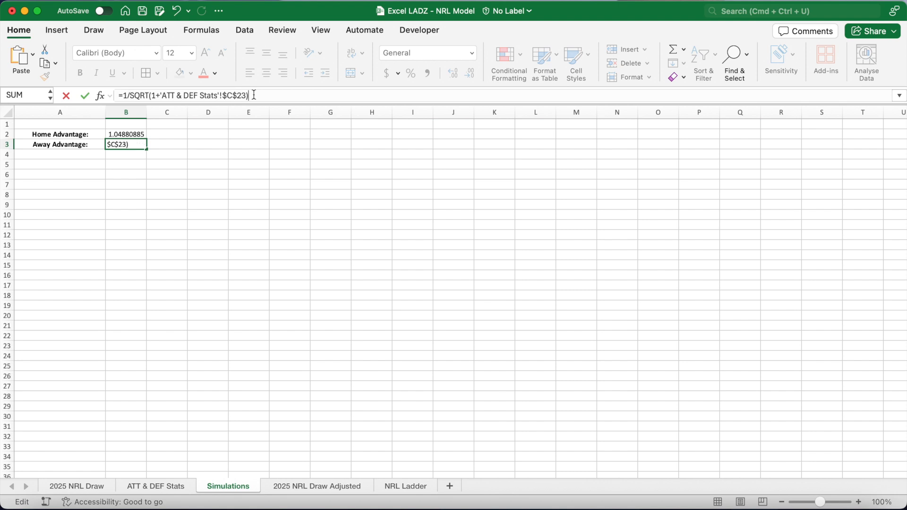
key(Return)
Reduce B2:B3 to two decimal places.
drag(142, 135, 141, 145)
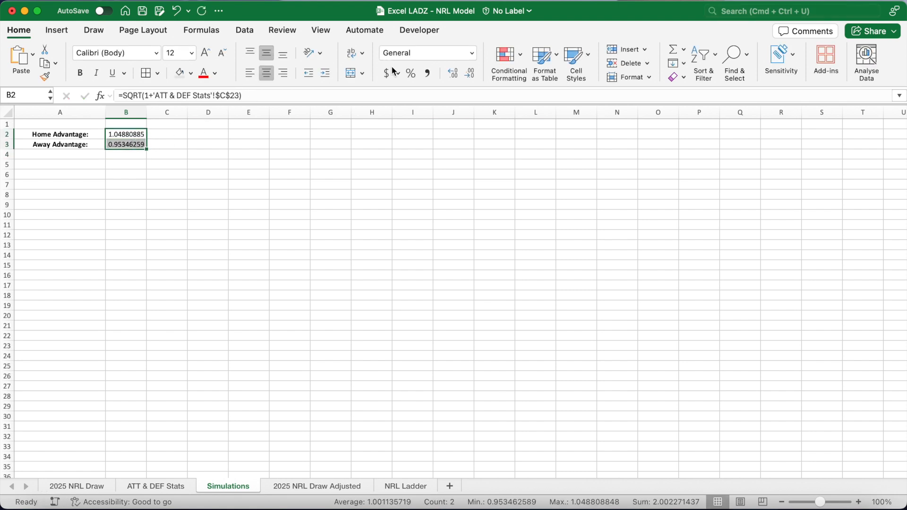
click(470, 73)
click(470, 73)
click(470, 73)
click(470, 74)
click(470, 73)
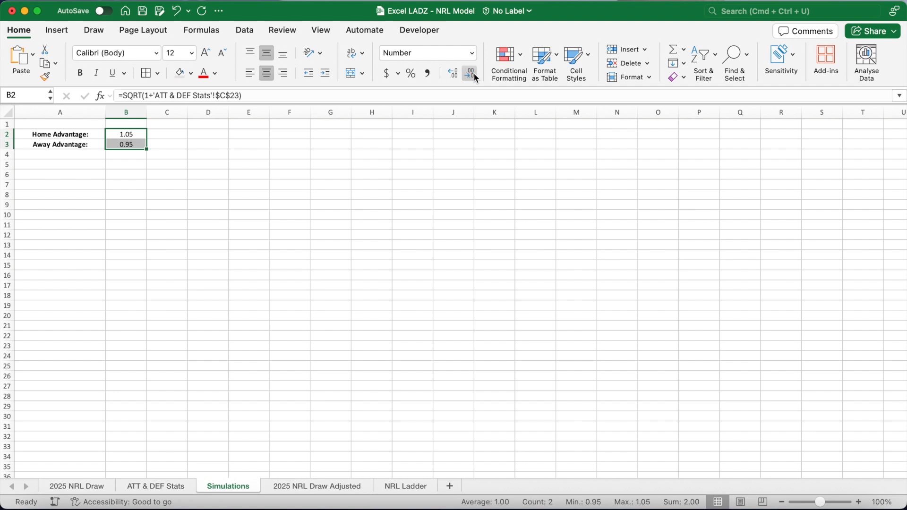
Enter the bold labels Home xTries: and Away xTries: in A5 and A6.
click(82, 165)
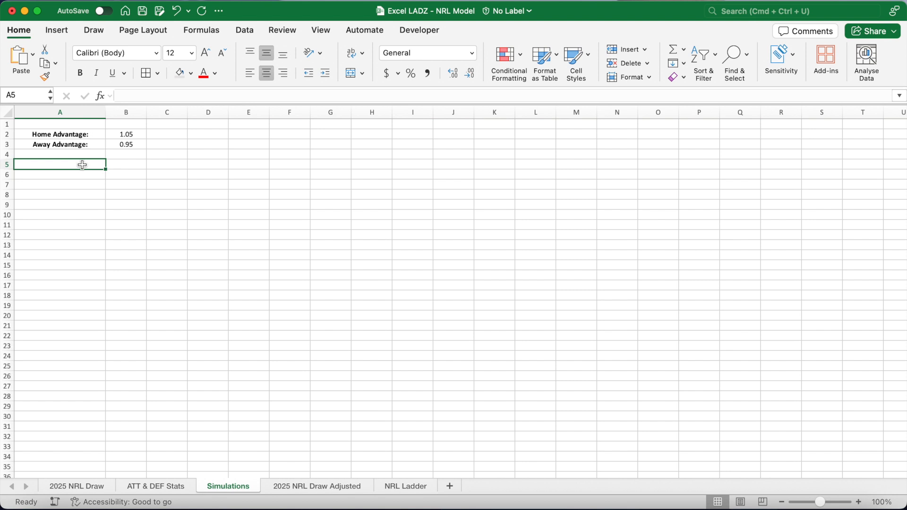
text(Home xTries:)
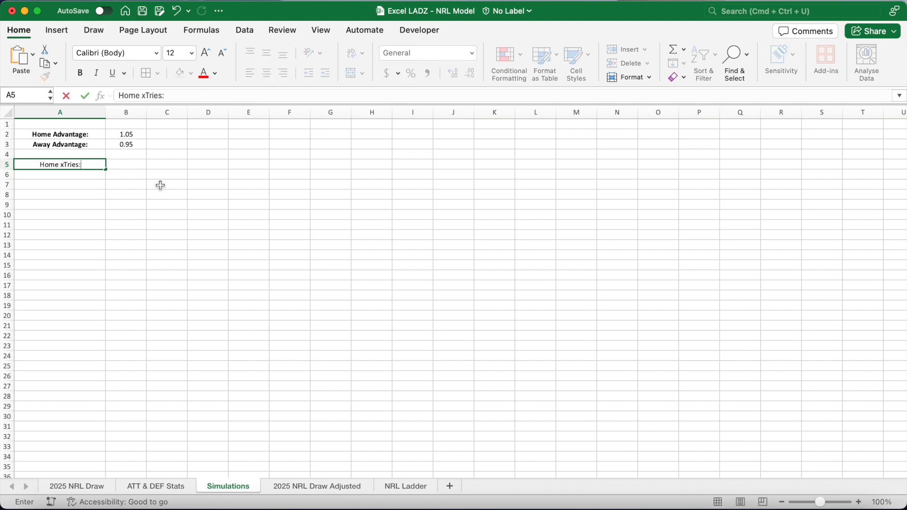
key(Return)
text(Away xTr)
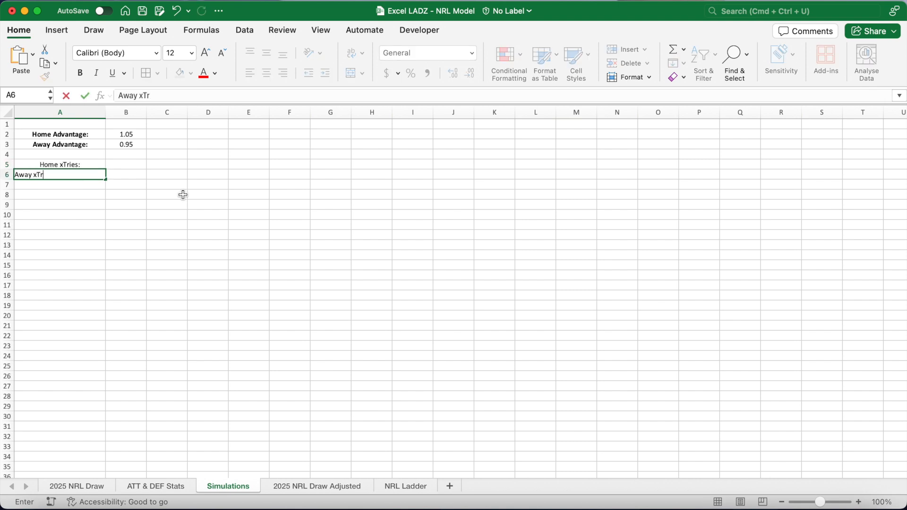
text(ies:)
key(Return)
drag(60, 164, 60, 174)
key(super+b)
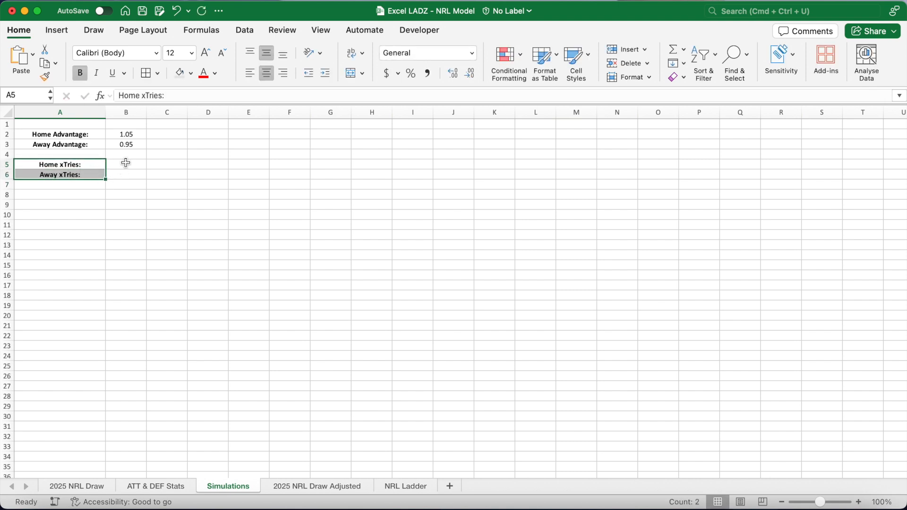
click(126, 163)
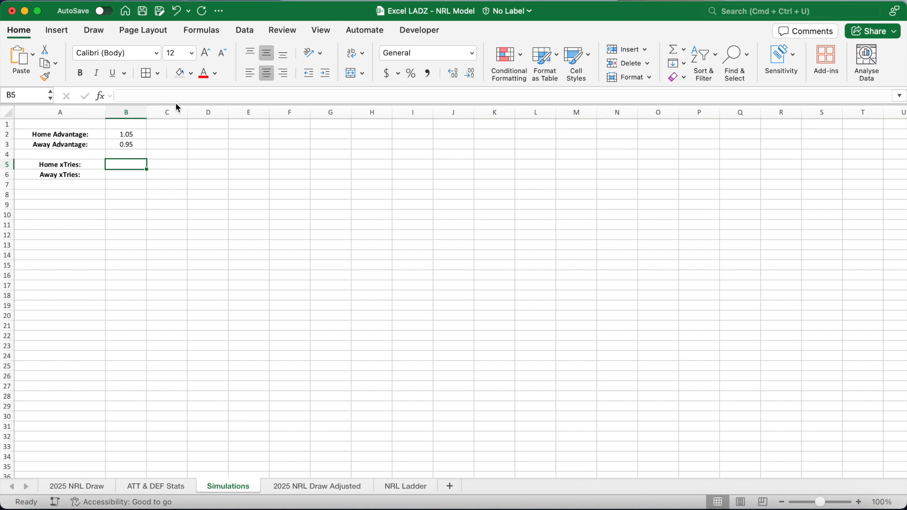
Add a new worksheet and name it Dashboard.
drag(176, 109, 176, 121)
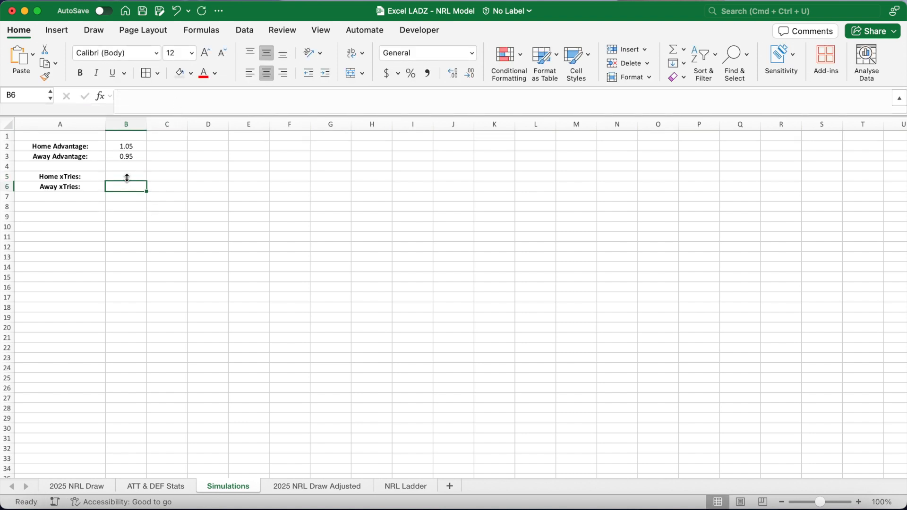
click(450, 486)
double_click(289, 486)
text(Dashboard)
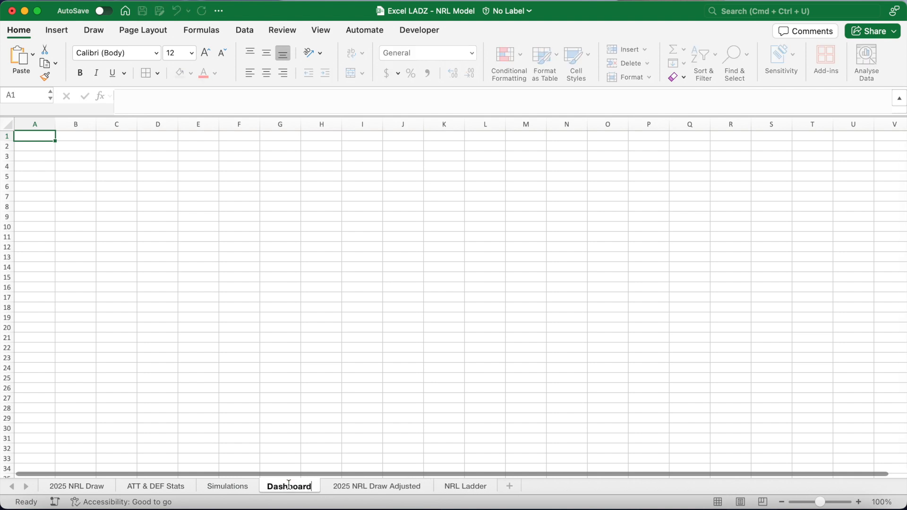
key(Return)
Reorder the sheet tabs so Dashboard comes first, followed by NRL Ladder and Simulations.
drag(51, 483, 50, 484)
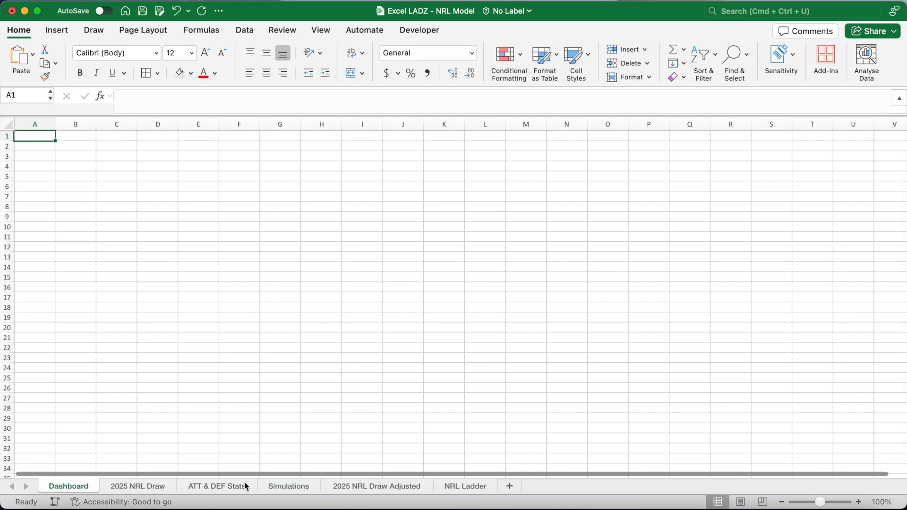
drag(466, 487, 117, 486)
click(245, 402)
scroll(245, 401, up, 15)
drag(323, 488, 181, 492)
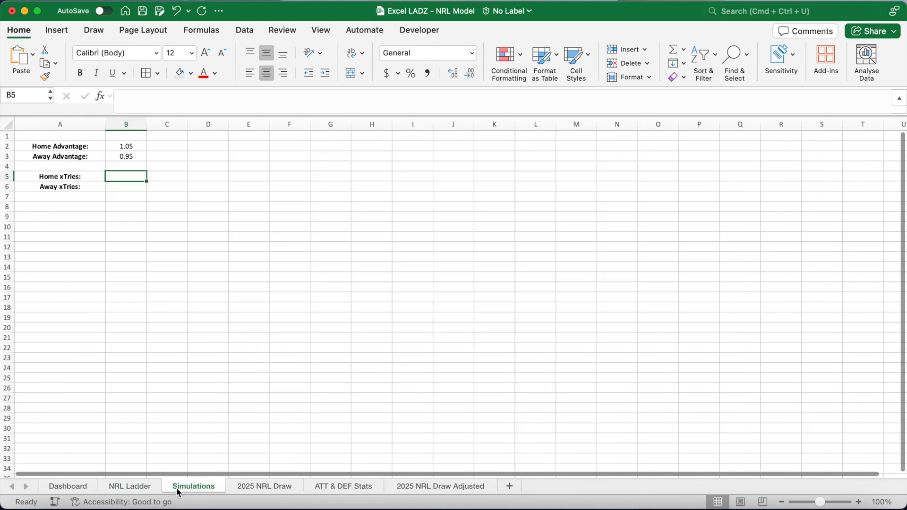
On Dashboard, merge B2:D3 and enter the bold 24-point label Home: in it.
click(88, 489)
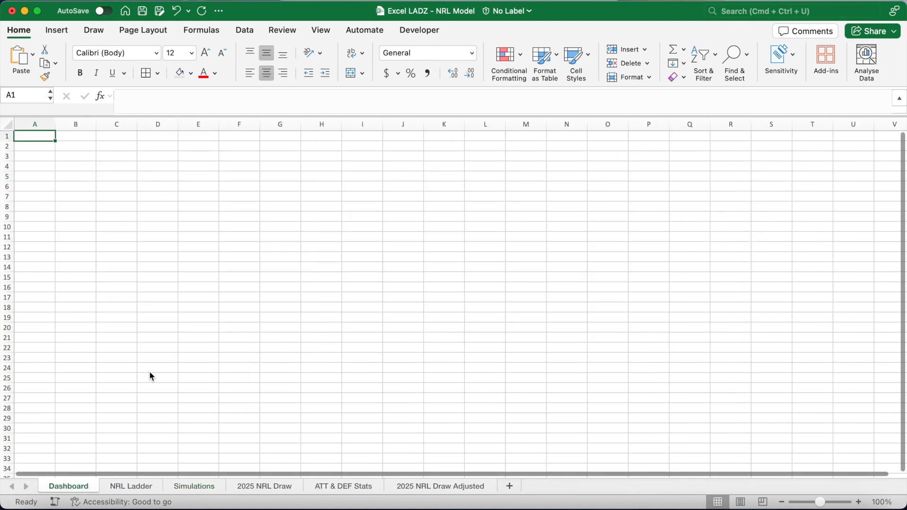
drag(78, 146, 137, 157)
click(350, 73)
click(191, 53)
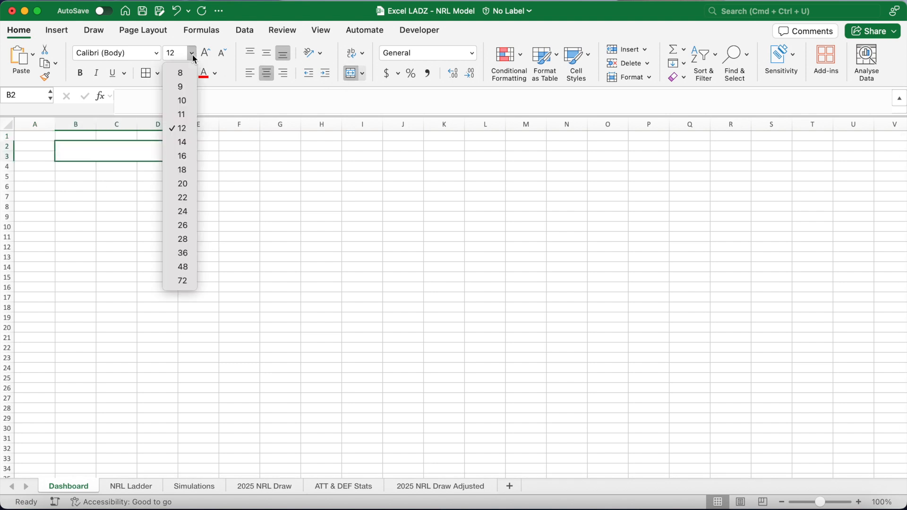
click(183, 199)
key(super+b)
text(Home:)
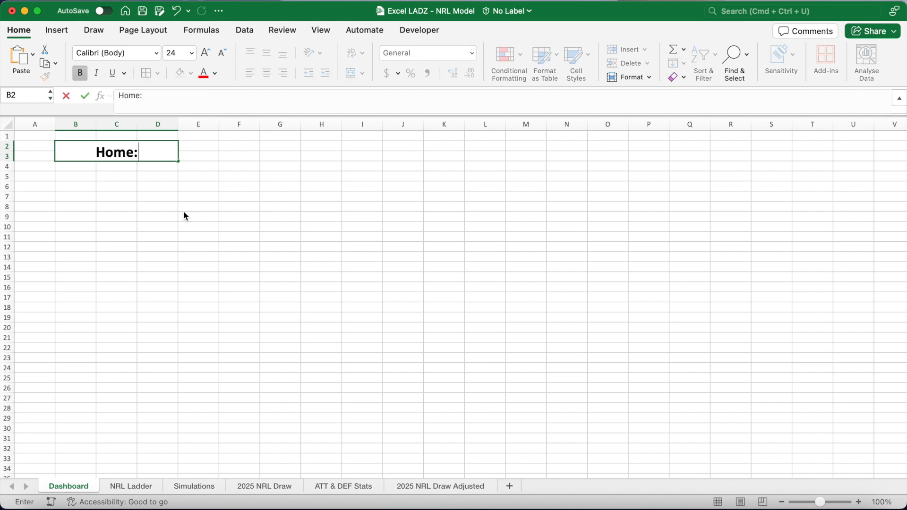
key(Return)
Copy the Home: cell to B5 and change its text to Away:.
click(7, 124)
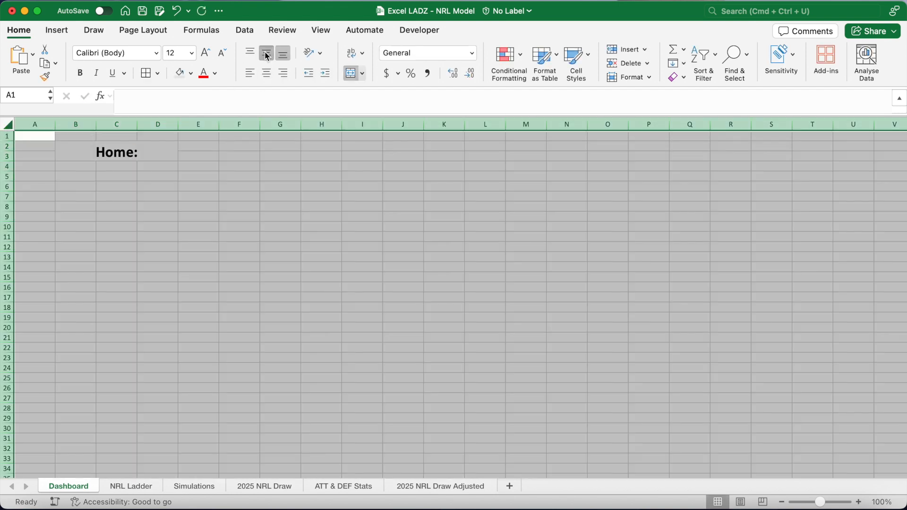
click(145, 153)
key(super+c)
click(86, 177)
key(super+v)
text(Away:)
key(Tab)
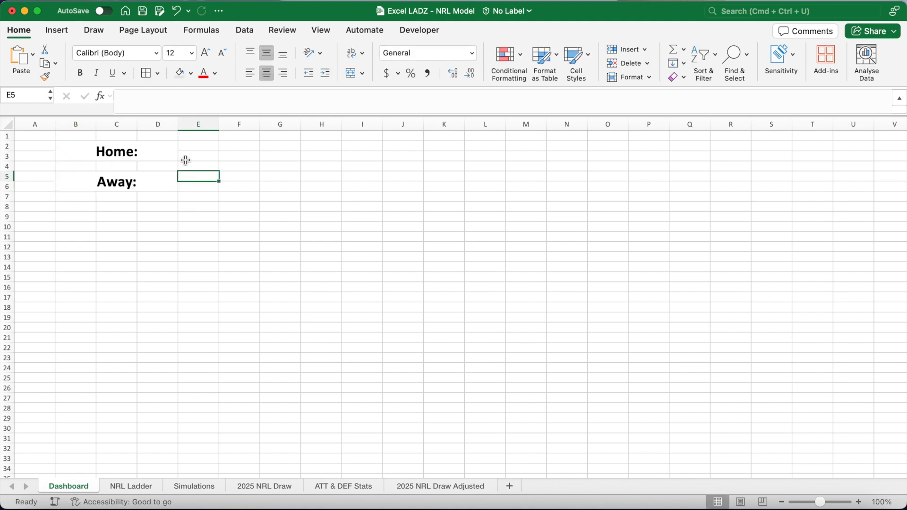
Merge E2:K3 with 24-point font and copy that formatting to E5:K6.
drag(197, 147, 432, 158)
click(352, 72)
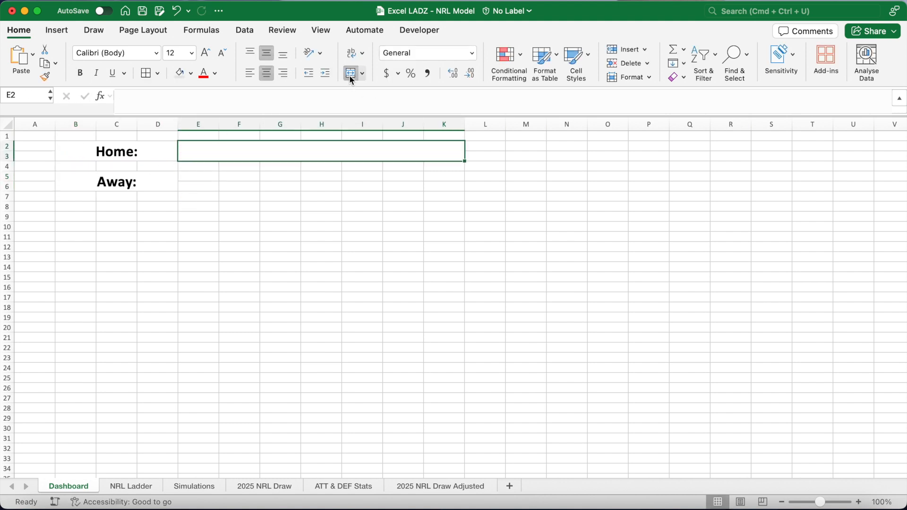
click(192, 53)
click(193, 210)
key(super+c)
click(200, 178)
key(super+v)
click(203, 152)
super+click(208, 184)
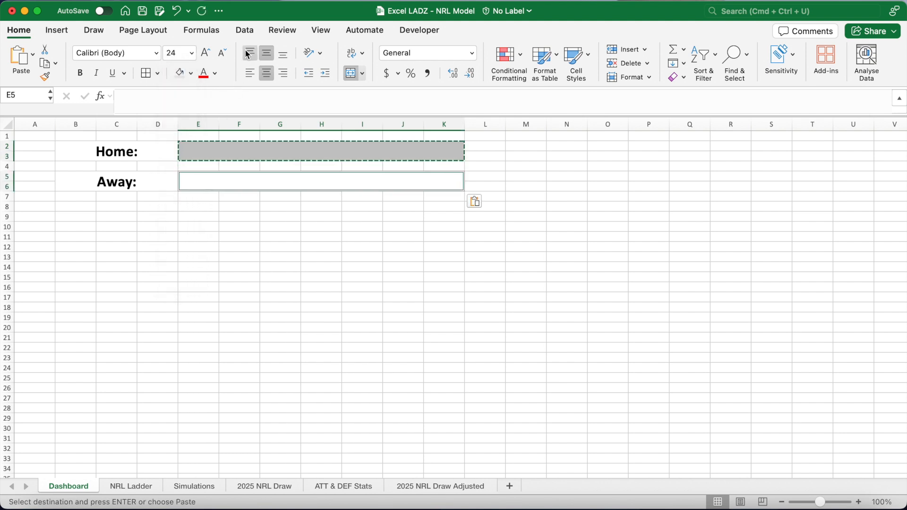
Add list data validation to the team cell E5 using ='ATT & DEF Stats'!$B$3:$B$19 as source.
click(245, 31)
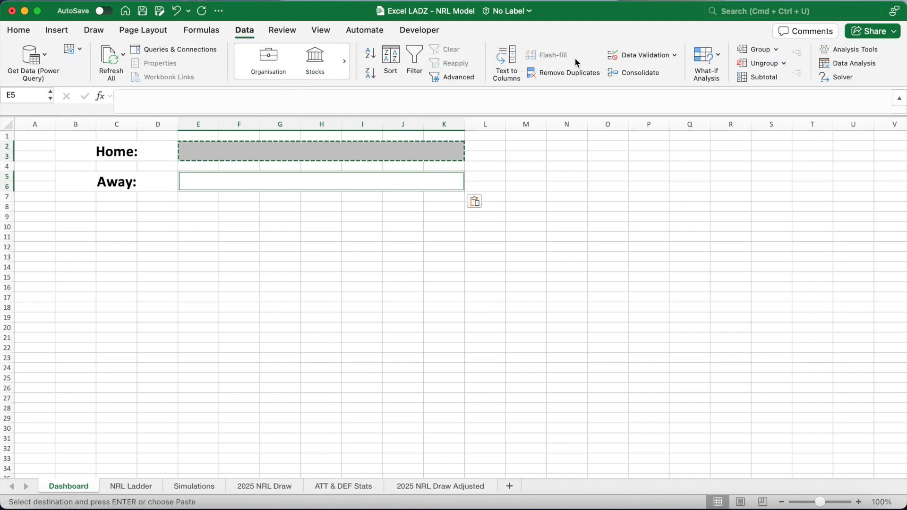
click(630, 56)
click(395, 157)
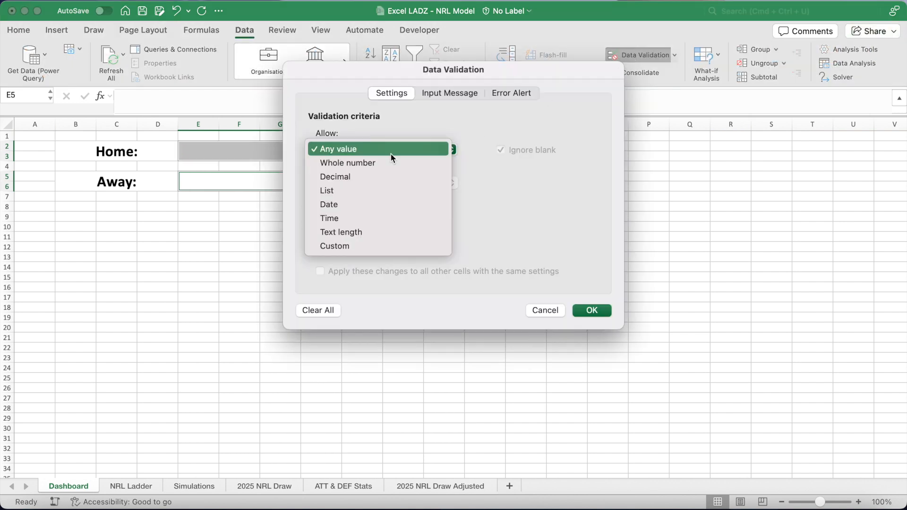
click(373, 190)
click(359, 221)
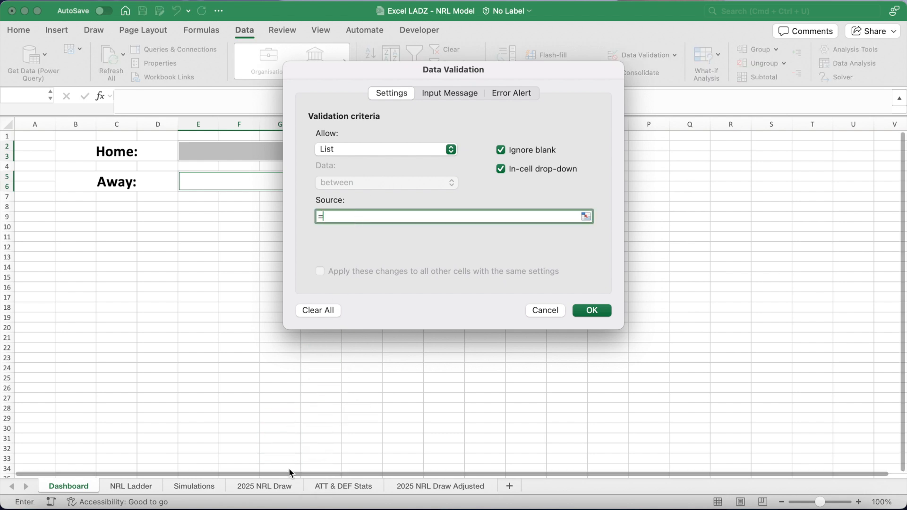
click(321, 491)
drag(156, 157, 149, 320)
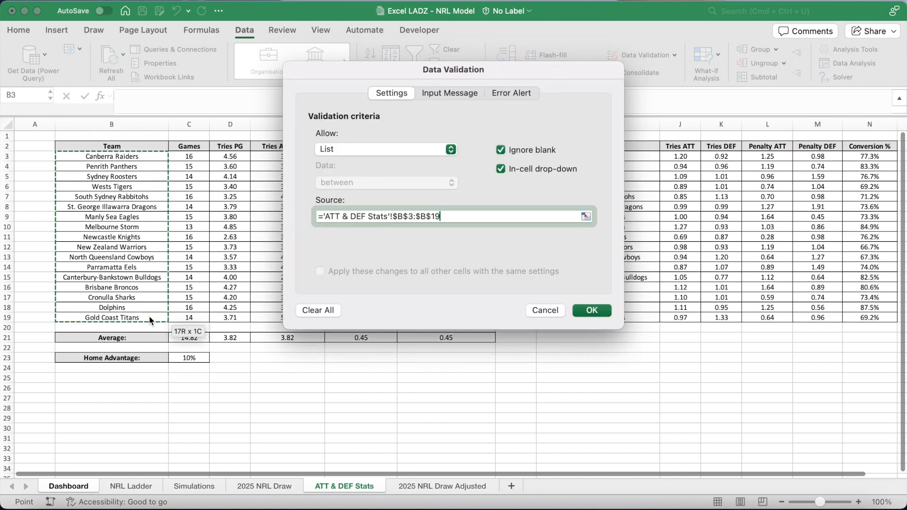
click(588, 310)
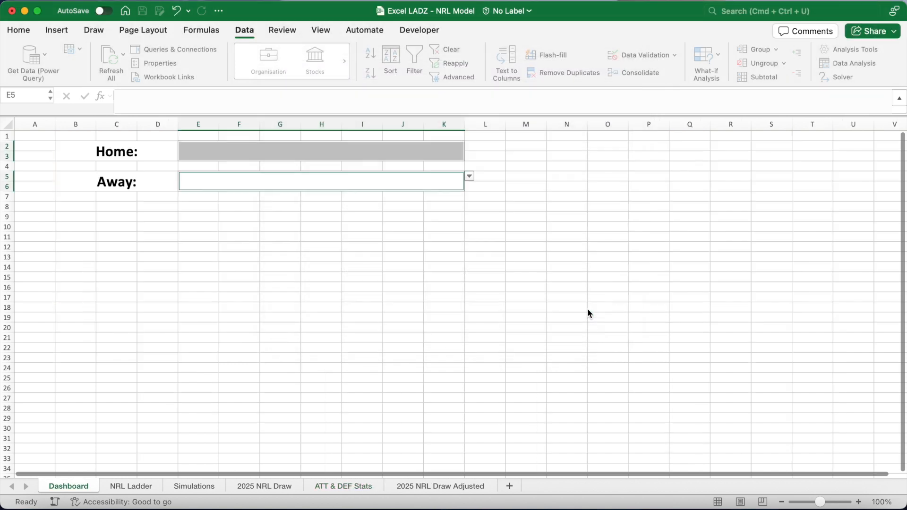
Pick Parramatta Eels as the away team and St. George Illawarra Dragons as the home team.
click(469, 177)
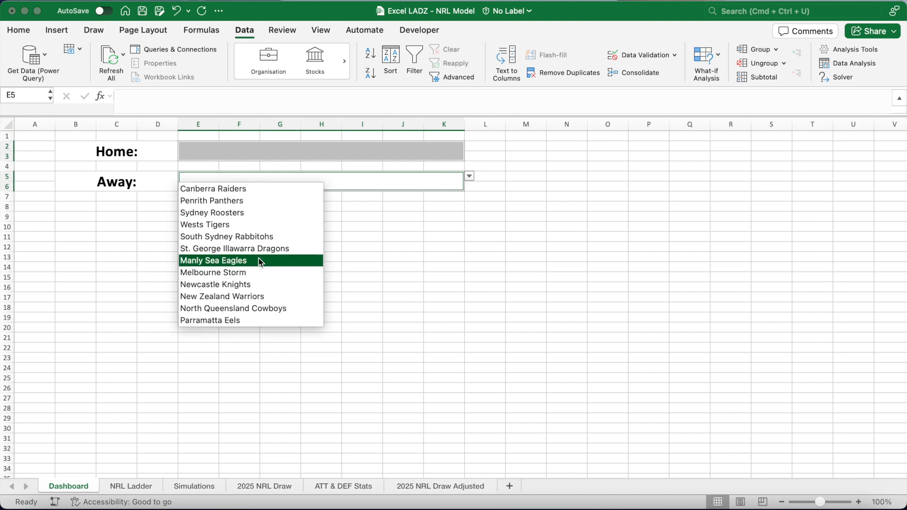
click(247, 321)
click(332, 156)
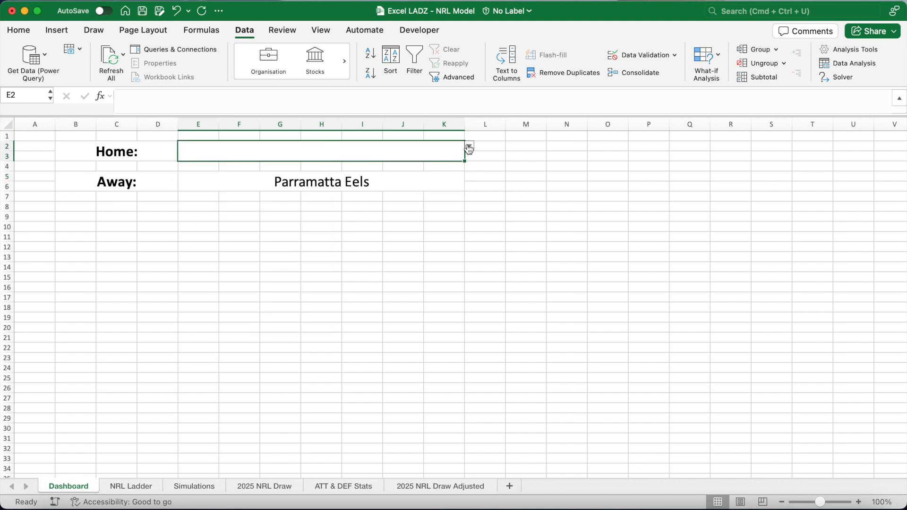
click(469, 148)
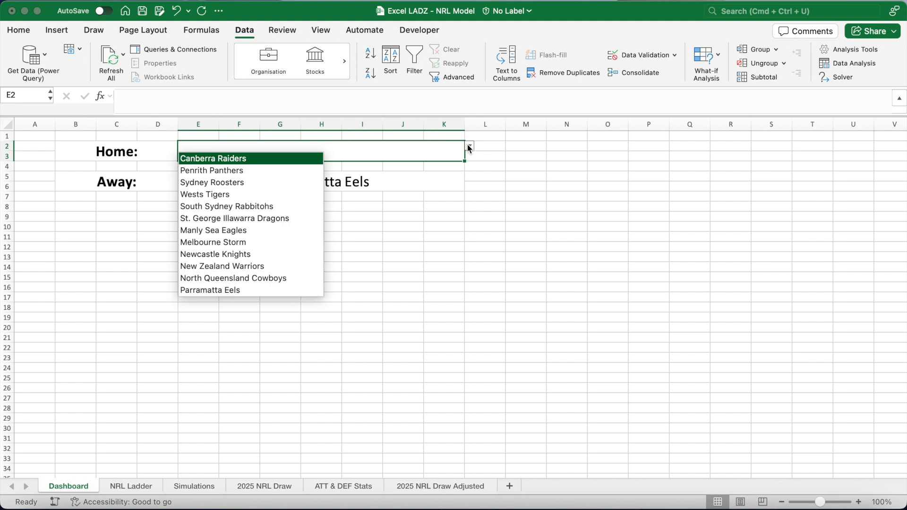
click(258, 218)
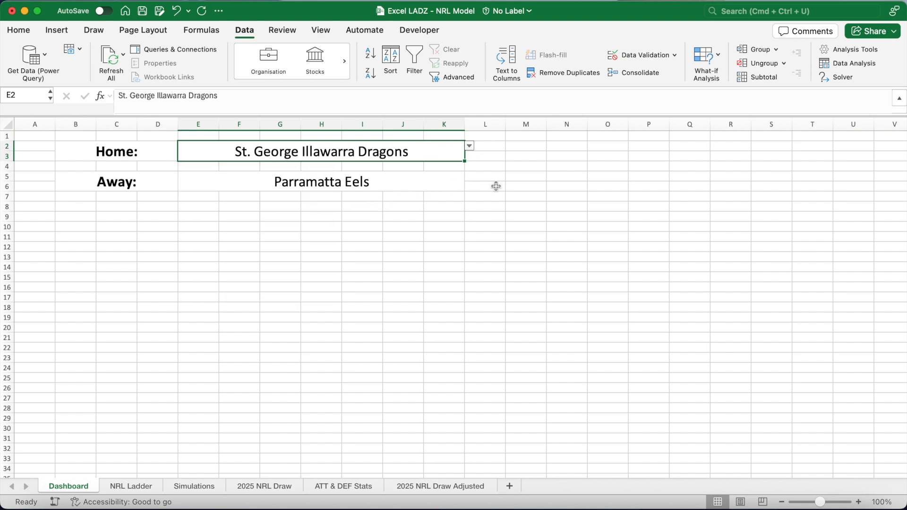
Merge L2:M3 at 24 points, copy it to N2:O3, then copy both boxes to row 5.
drag(492, 155, 517, 158)
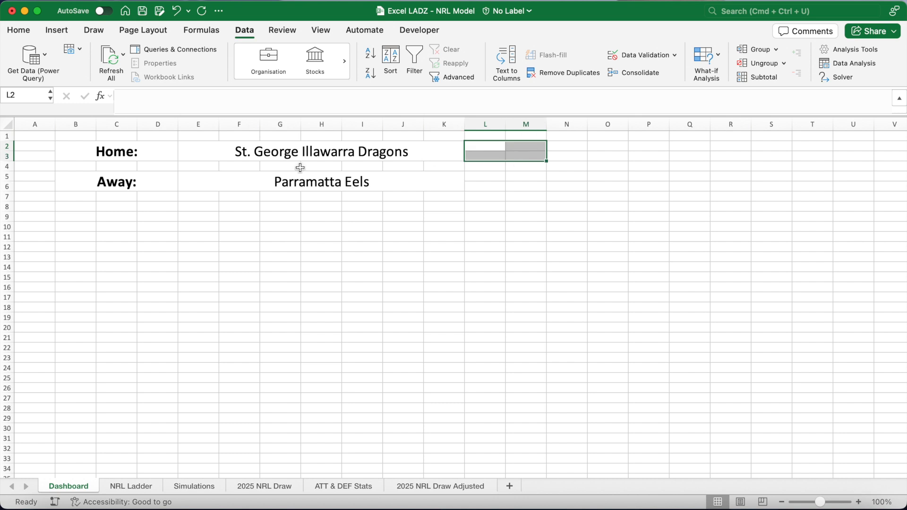
click(25, 35)
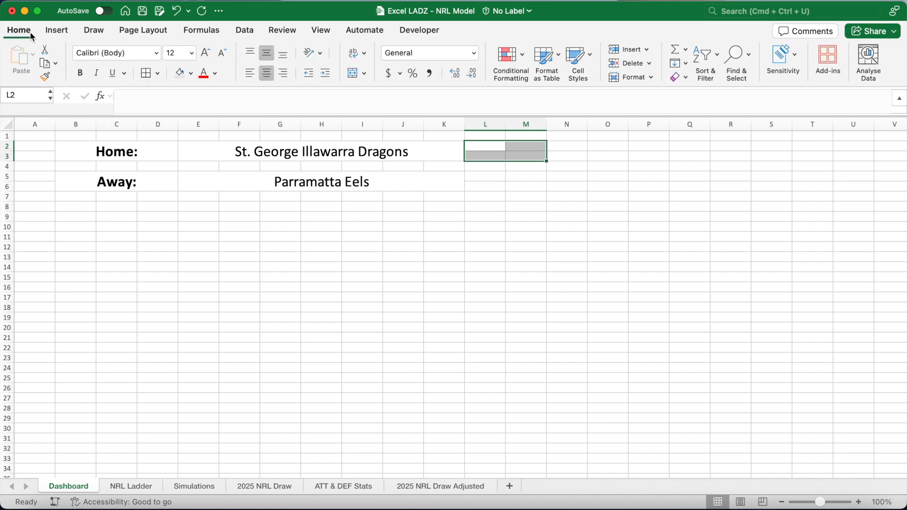
click(354, 74)
click(191, 53)
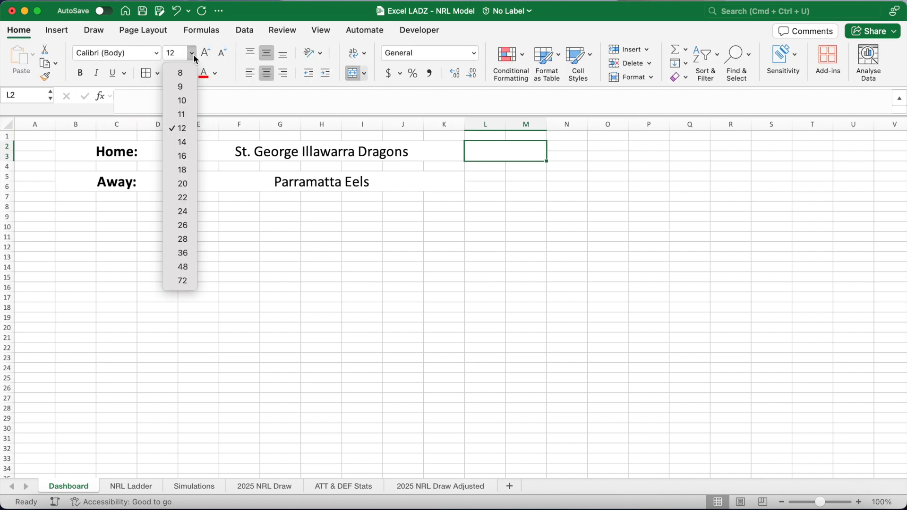
click(191, 212)
key(super+c)
click(576, 146)
key(super+v)
drag(519, 157, 562, 154)
key(super+c)
click(488, 176)
key(super+v)
Apply all borders to the Home row B2:O3 and the Away row B5:O6.
drag(144, 155, 551, 151)
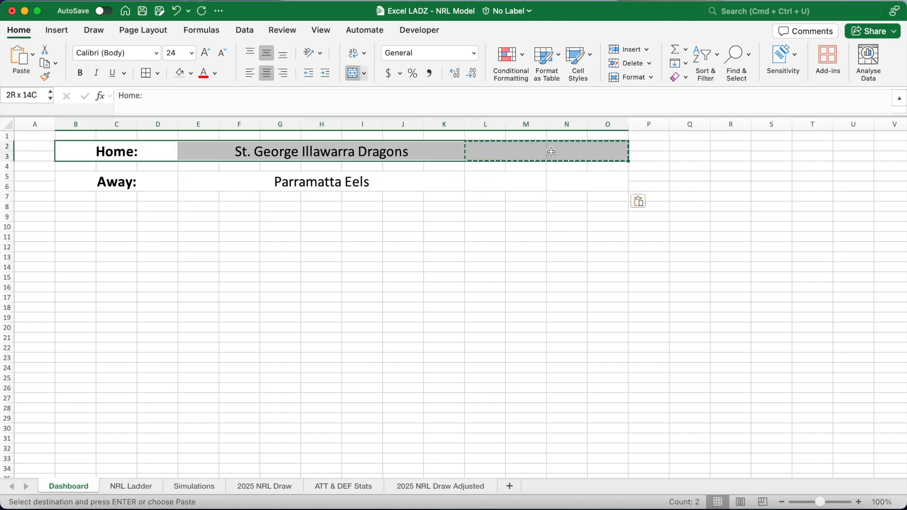
drag(128, 181, 587, 183)
click(148, 73)
click(267, 232)
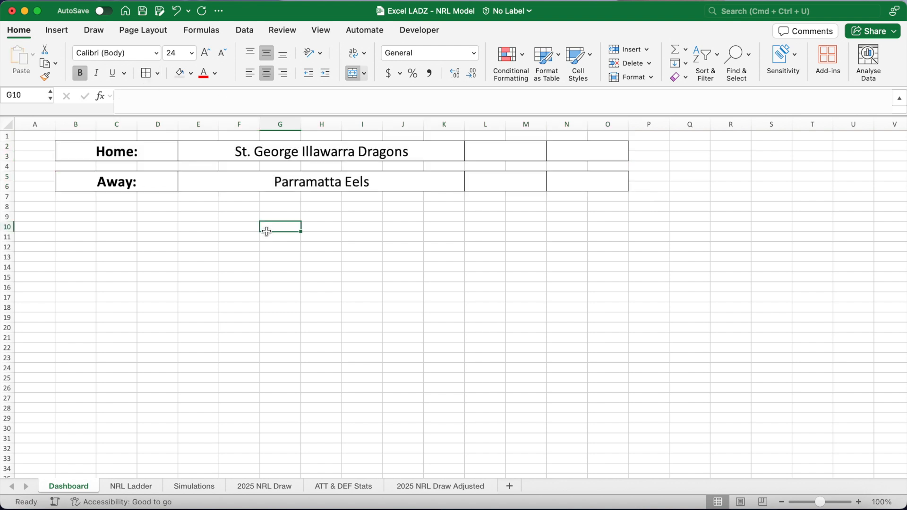
Fill the Home: label cell light grey and the Away: label cell darker grey.
click(156, 154)
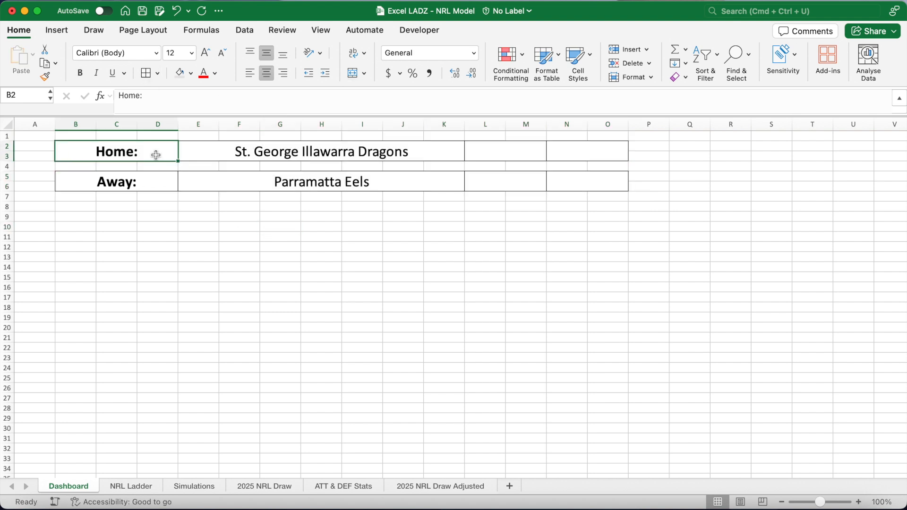
click(184, 75)
click(142, 181)
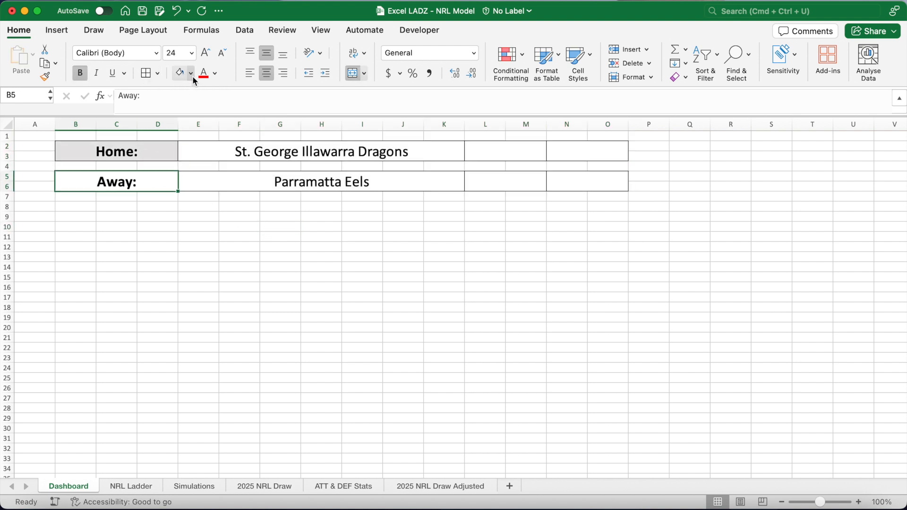
click(191, 73)
click(252, 174)
Fill the home team cell light gold and the away team cell darker gold.
click(263, 155)
click(190, 74)
click(263, 153)
click(265, 180)
click(191, 74)
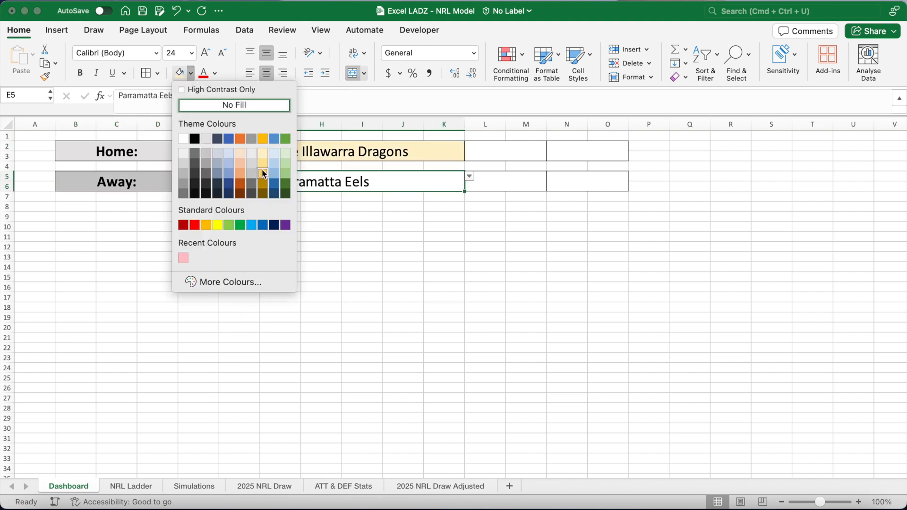
click(263, 178)
click(404, 207)
click(339, 153)
click(322, 182)
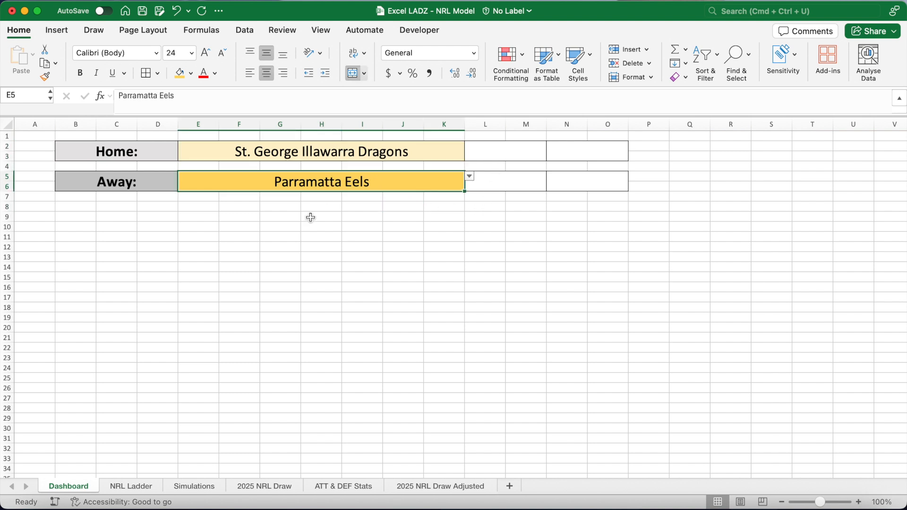
On the Simulations sheet, start B5's Home xTries formula with an XLOOKUP returning the Dashboard home team's Tries ATT from 'ATT & DEF Stats'.
click(198, 488)
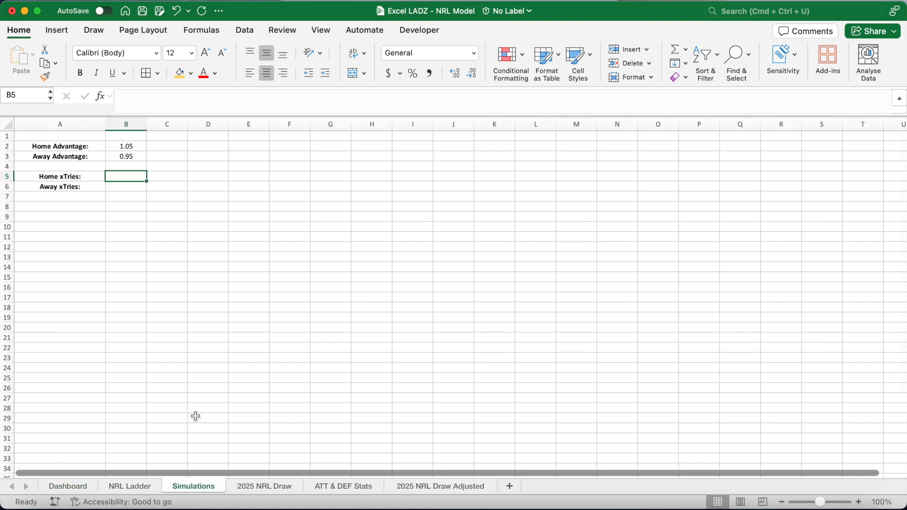
click(166, 94)
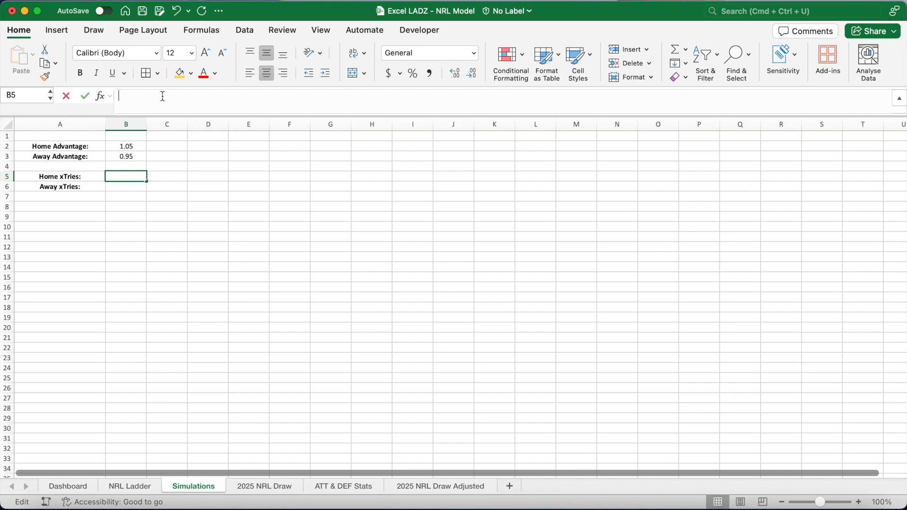
text(=XLOOKUP)
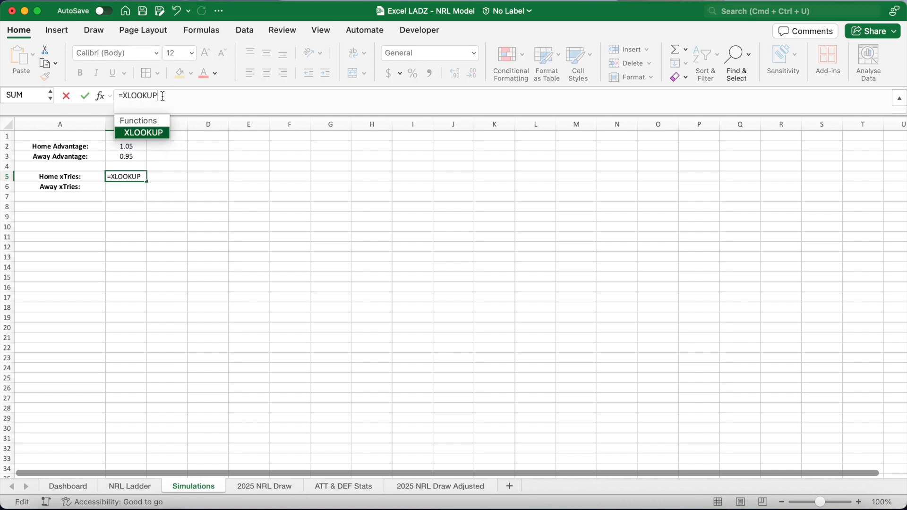
text(()
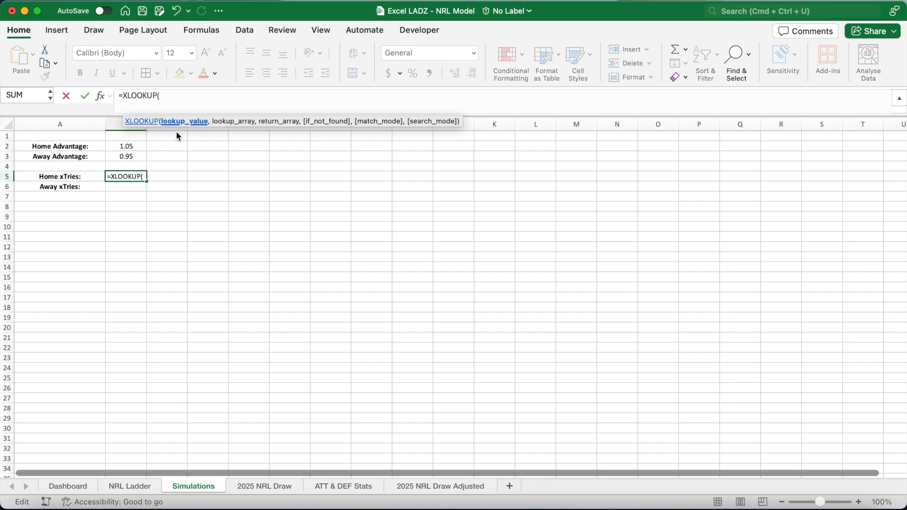
click(75, 486)
click(193, 148)
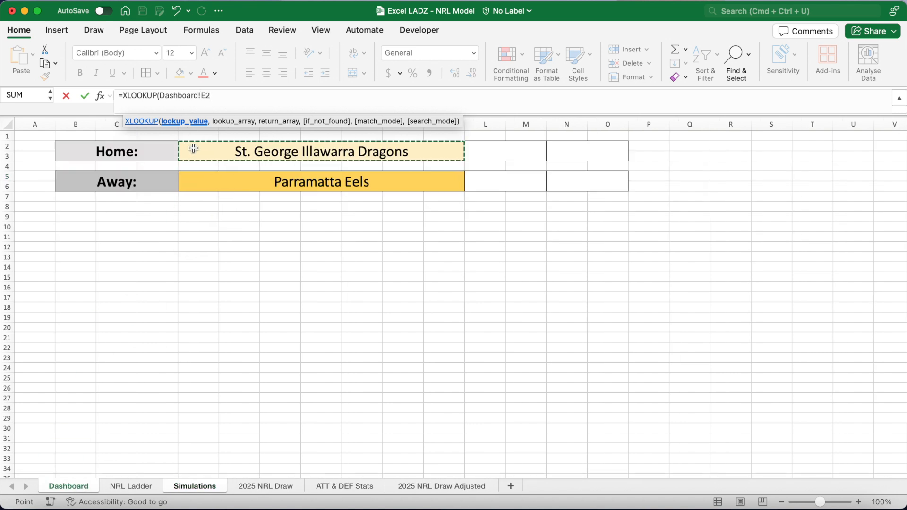
text(,)
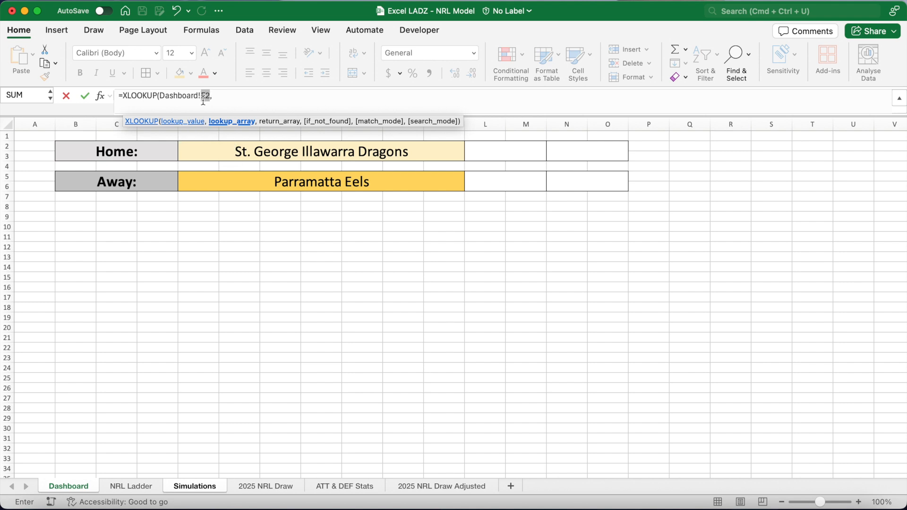
double_click(203, 96)
key(F4)
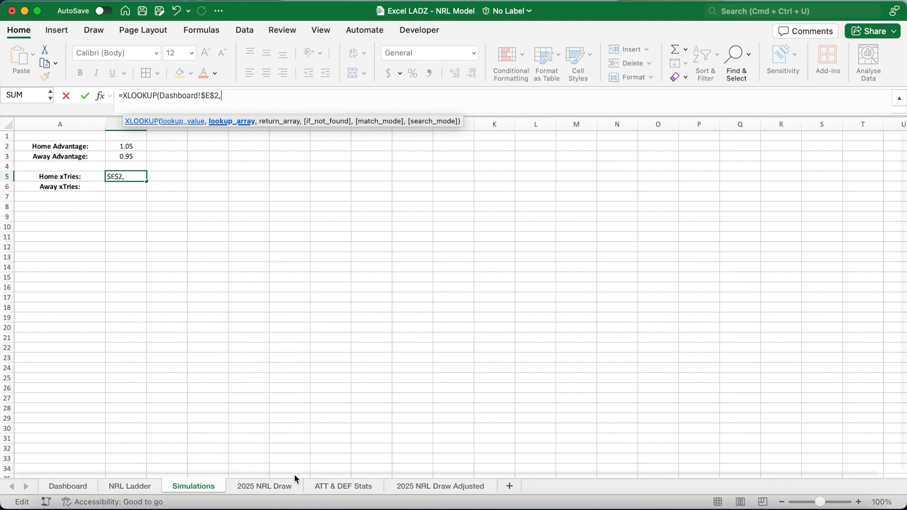
click(327, 486)
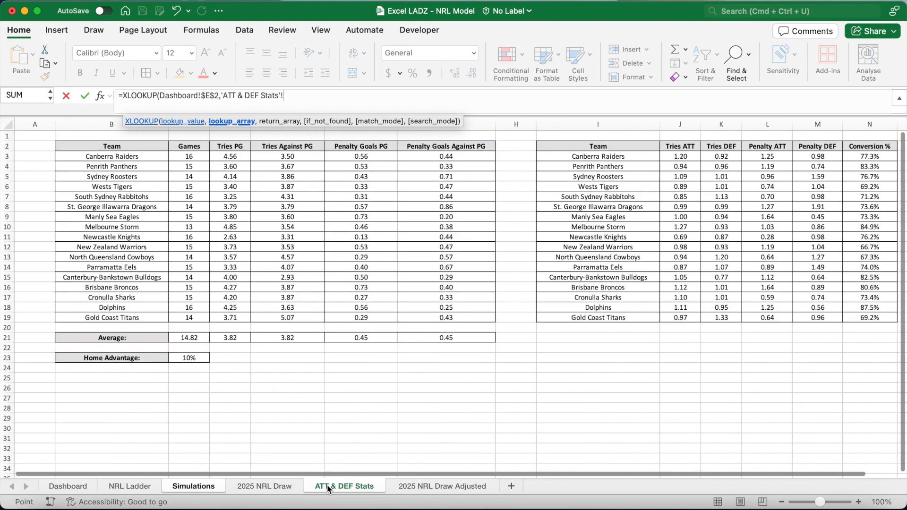
drag(598, 156, 591, 318)
key(F4)
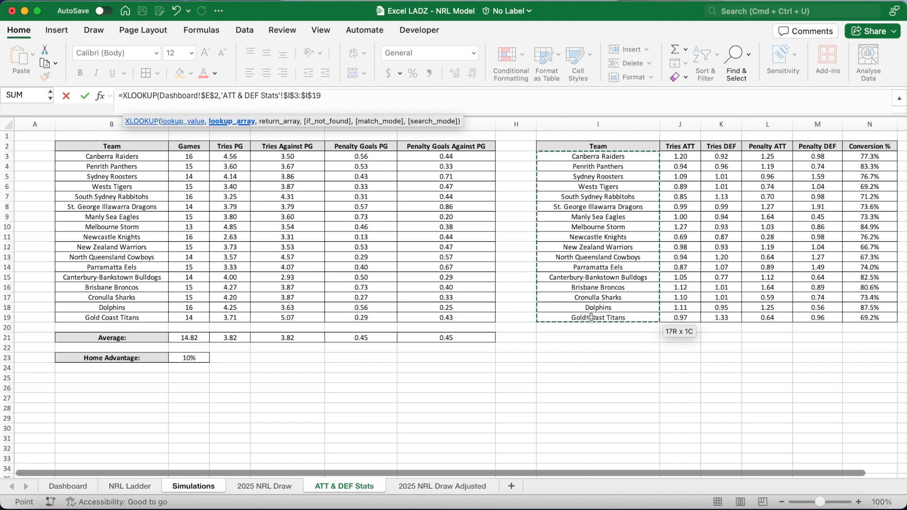
text(,)
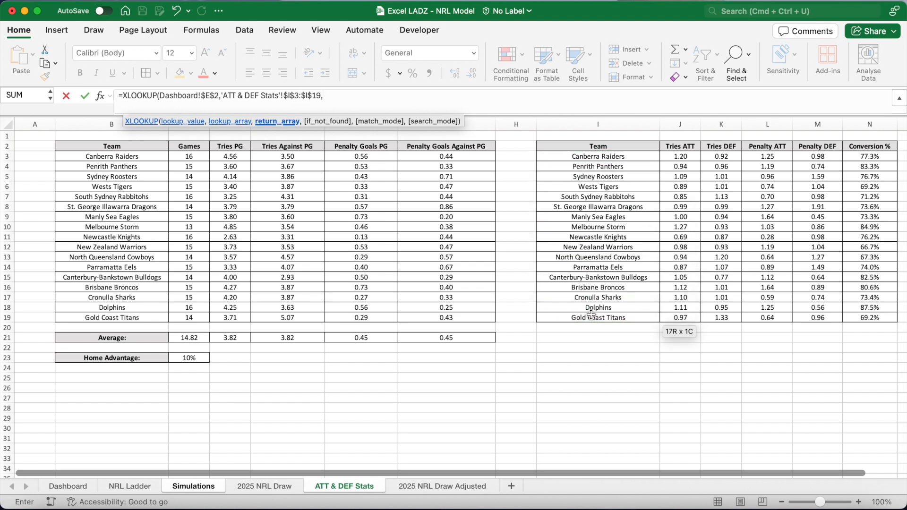
drag(680, 156, 684, 315)
key(F4)
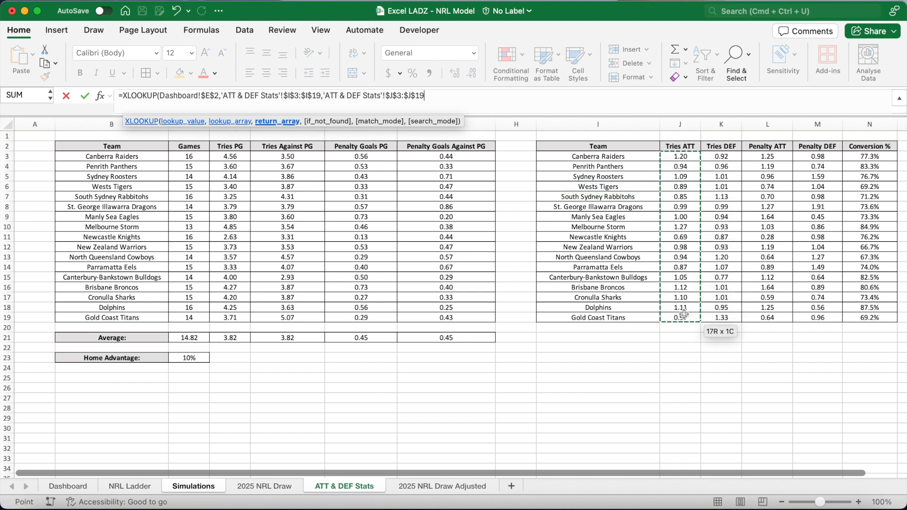
text())
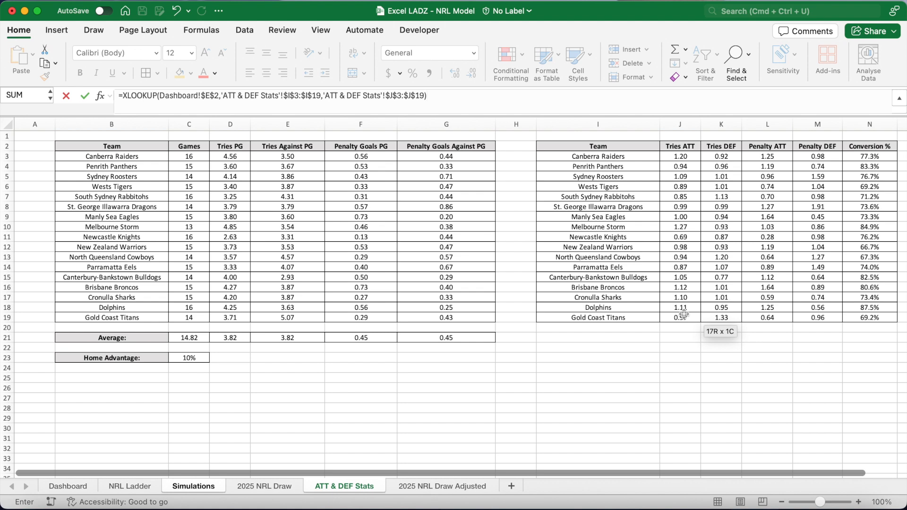
text(*XLOOKUP()
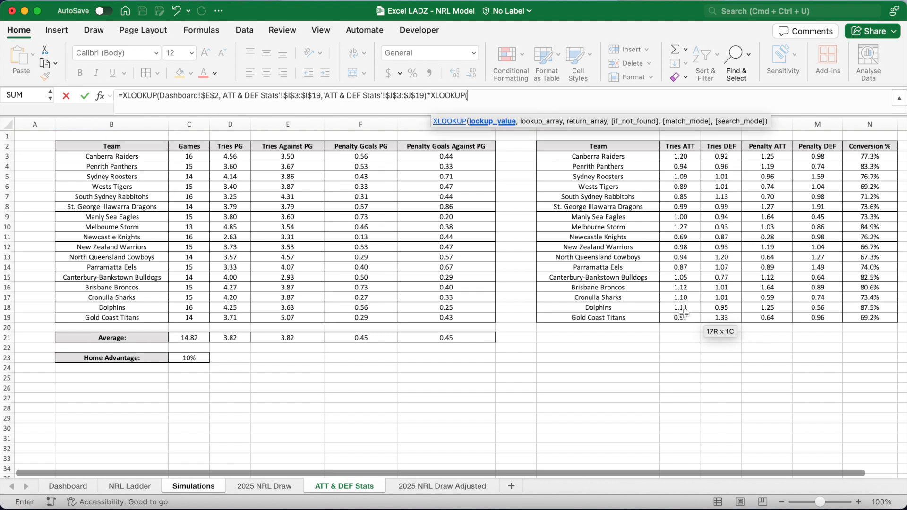
Multiply it by an XLOOKUP of the away team's Tries DEF and by the average Tries PG ($D$21), then enter the formula.
click(73, 488)
click(188, 177)
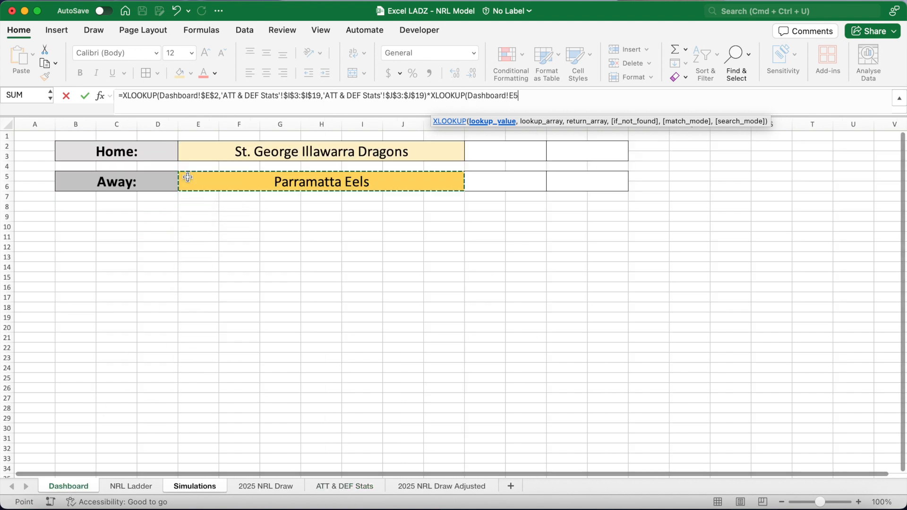
key(F4)
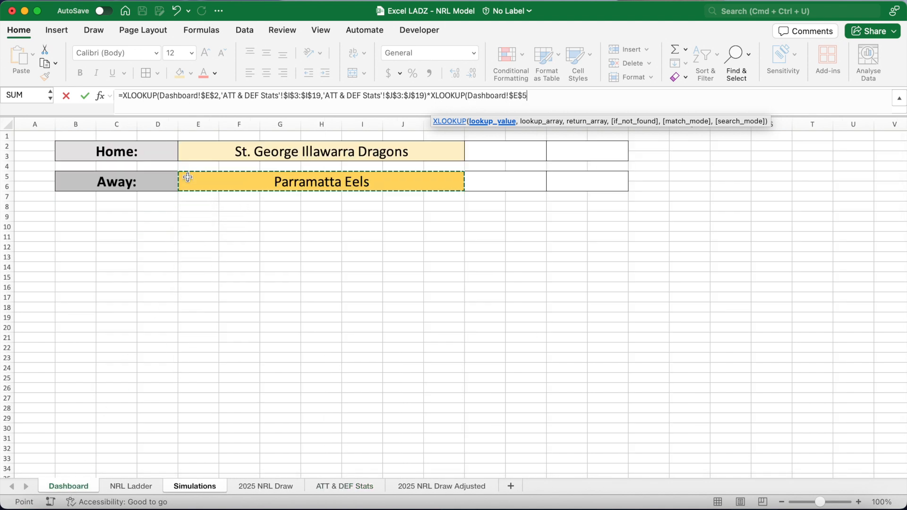
text(,)
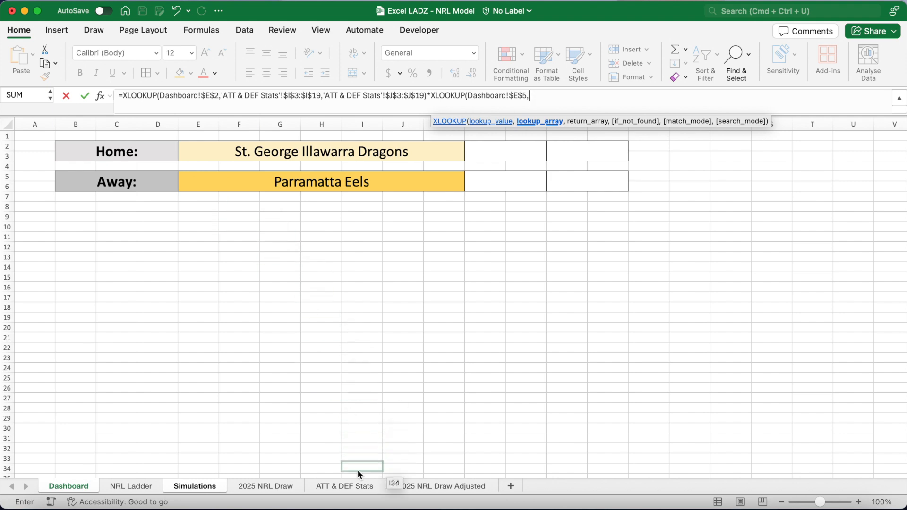
click(345, 486)
drag(600, 157, 600, 317)
text(,)
drag(727, 156, 733, 317)
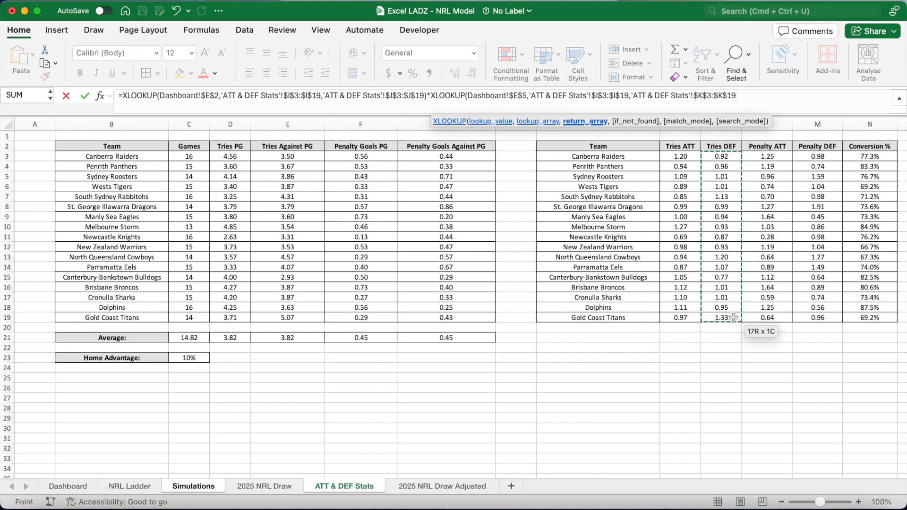
text())
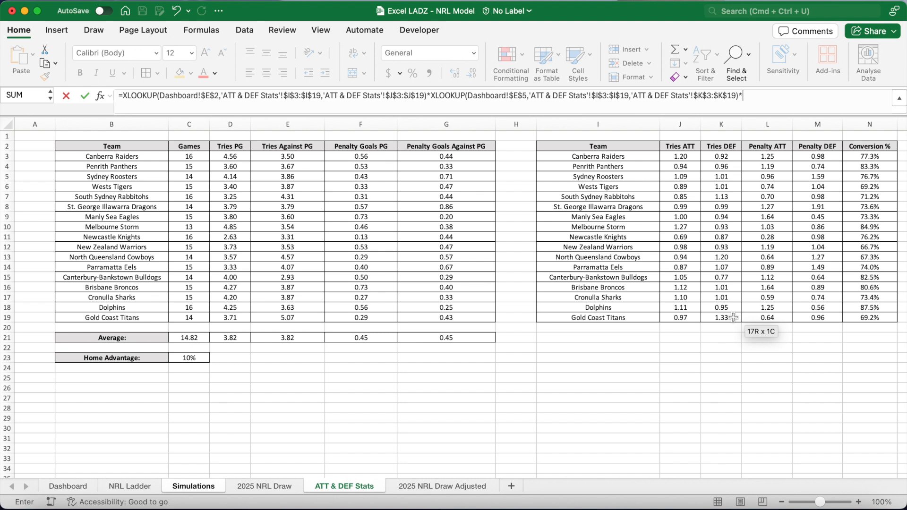
text(*)
click(243, 338)
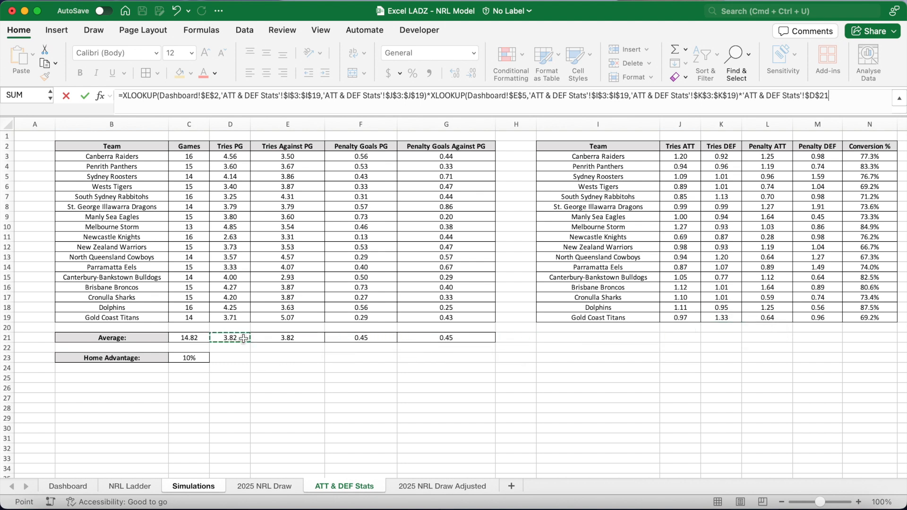
key(Return)
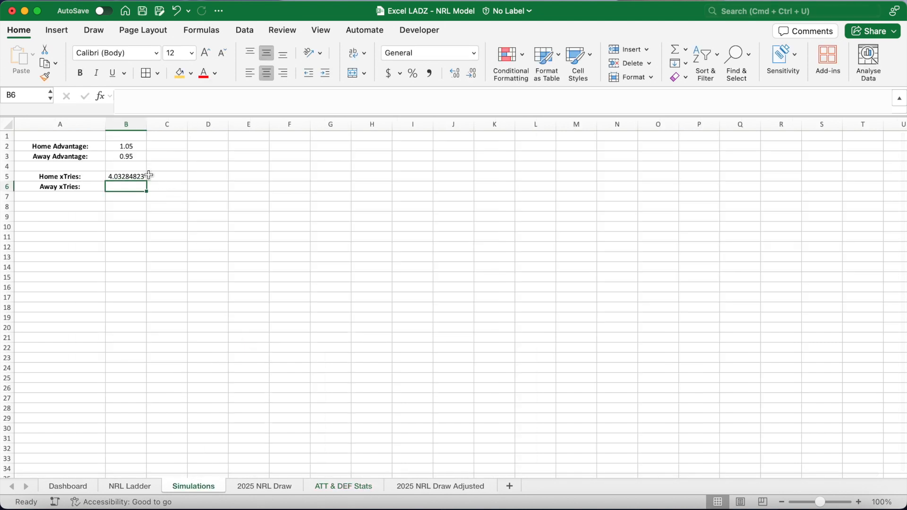
Extend the Home xTries formula in B5 to also multiply by the Home Advantage in B2.
click(138, 174)
click(844, 92)
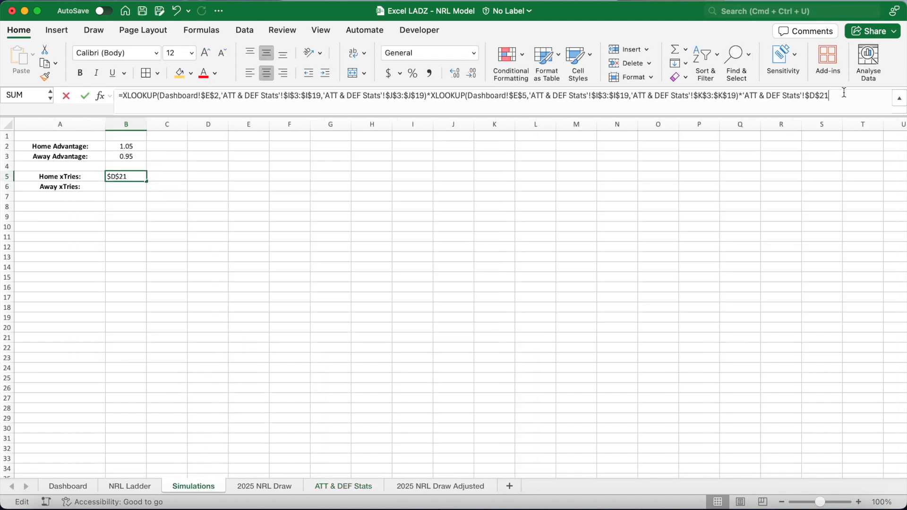
text(*)
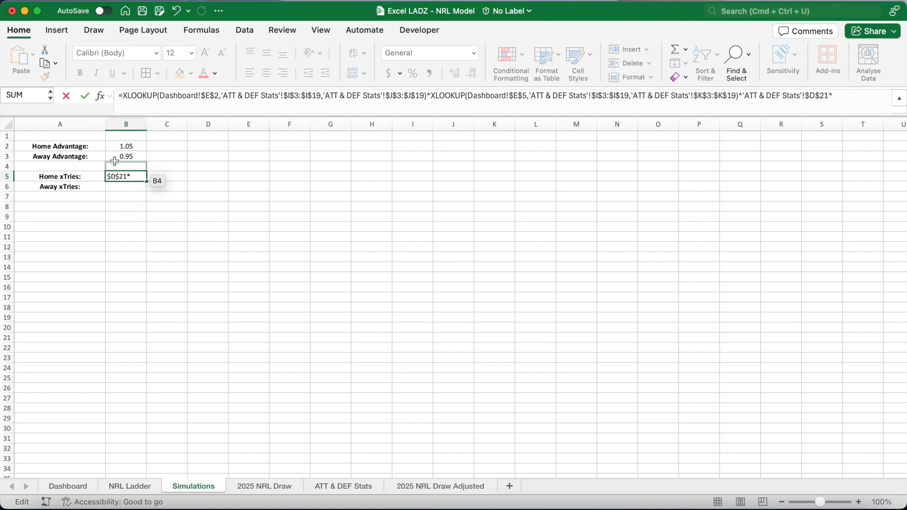
click(119, 147)
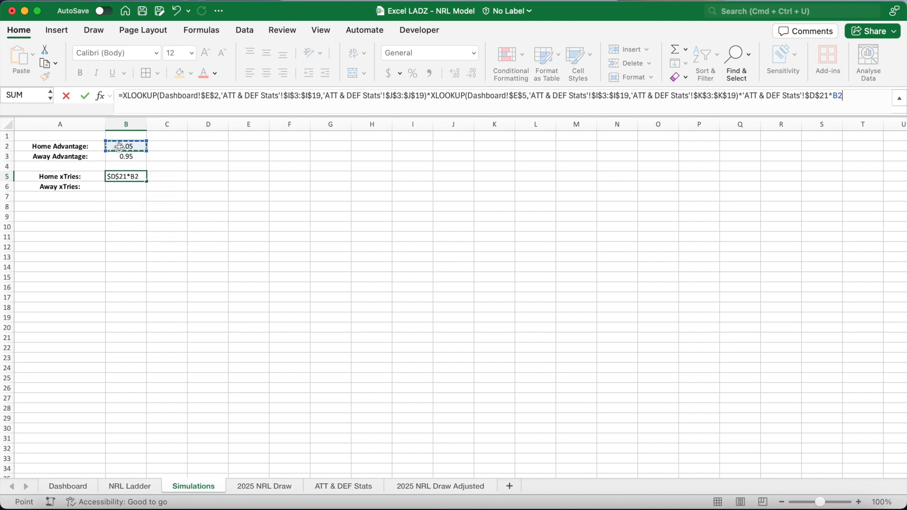
key(Return)
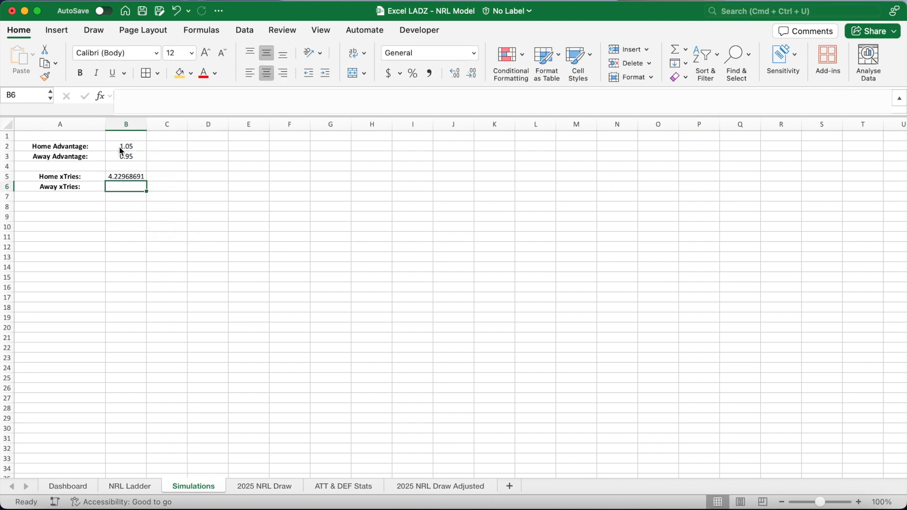
Fill the formula down to B6 and swap the team references to $E$5 and $E$2 so Away xTries uses B3.
click(137, 176)
drag(149, 181, 148, 188)
click(135, 187)
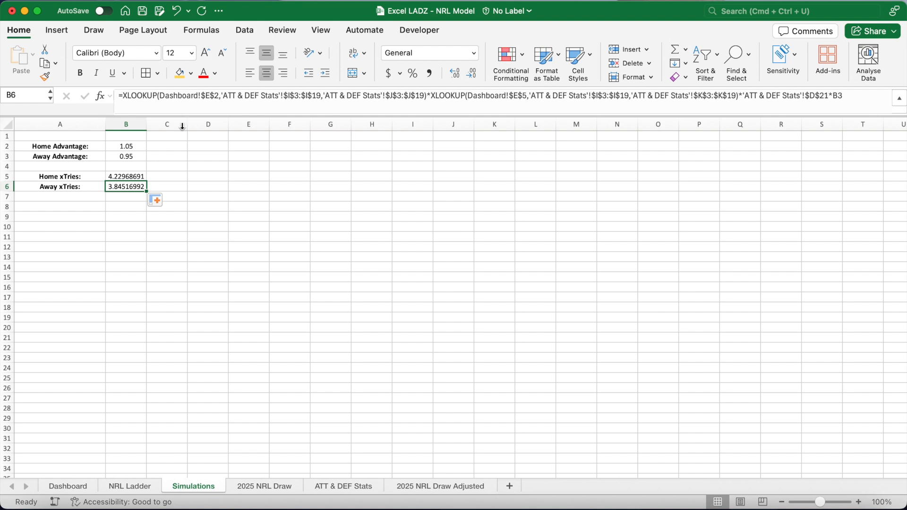
click(217, 97)
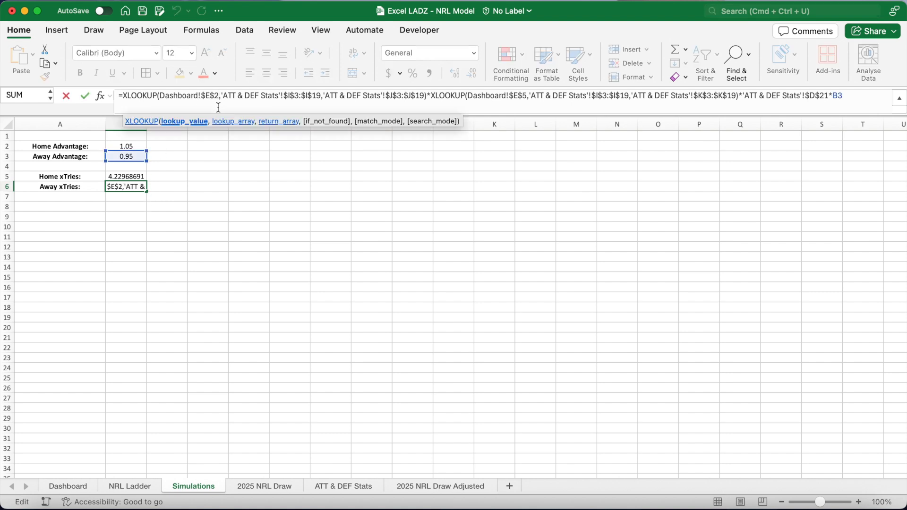
click(525, 99)
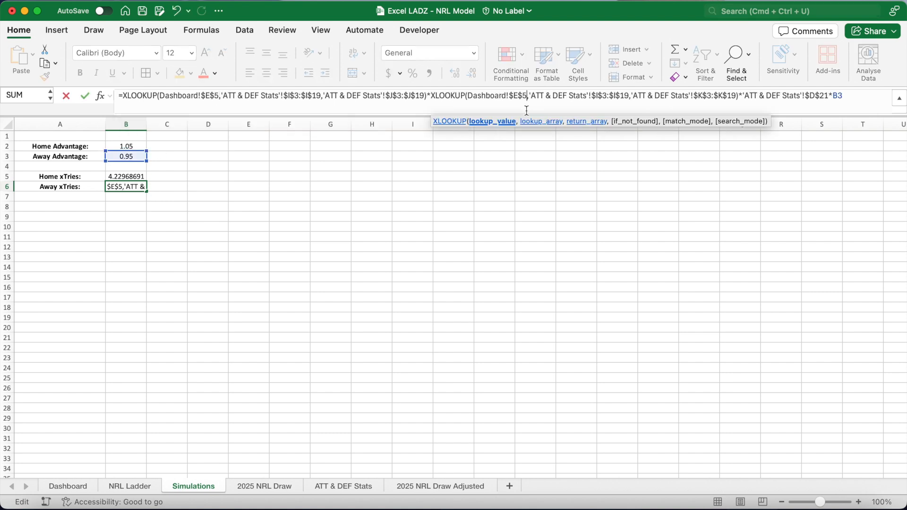
key(BackSpace)
text(2)
key(Return)
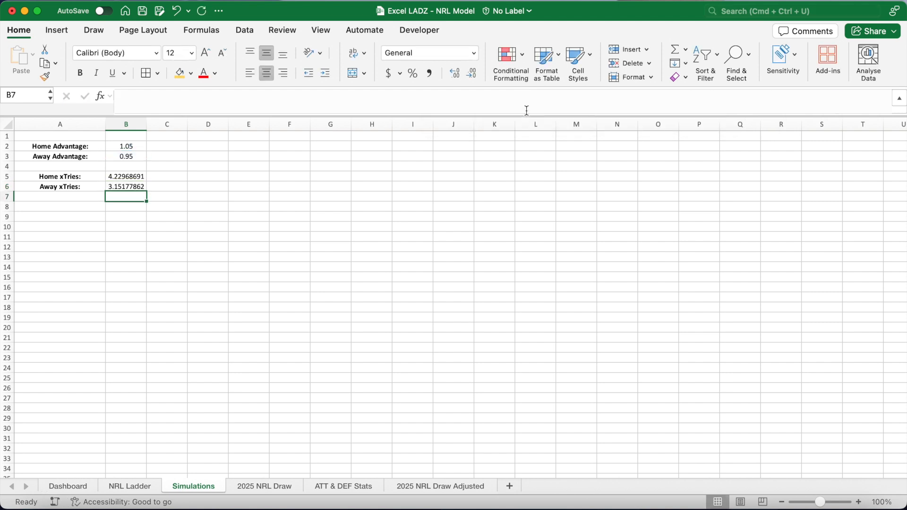
Reduce the Home and Away xTries results in B5:B6 to two decimal places.
drag(126, 177, 126, 187)
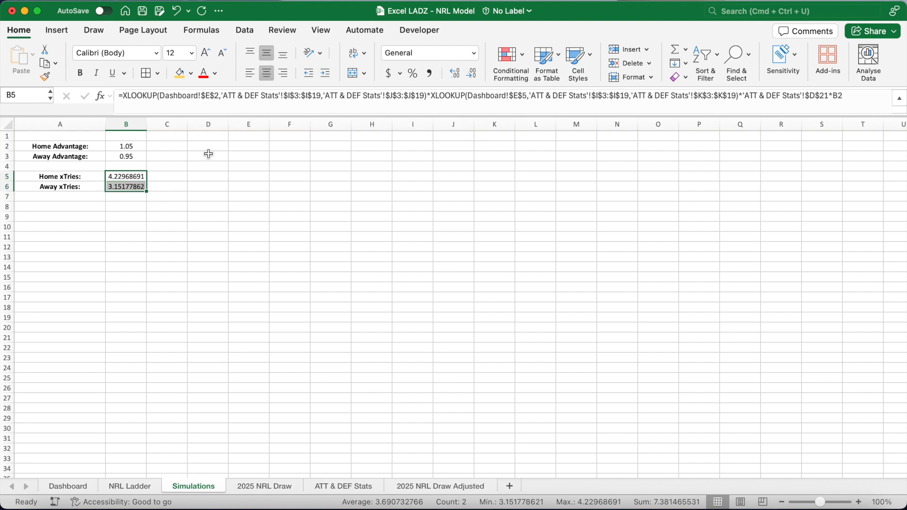
click(472, 73)
click(473, 73)
click(473, 74)
click(472, 74)
click(473, 74)
click(472, 73)
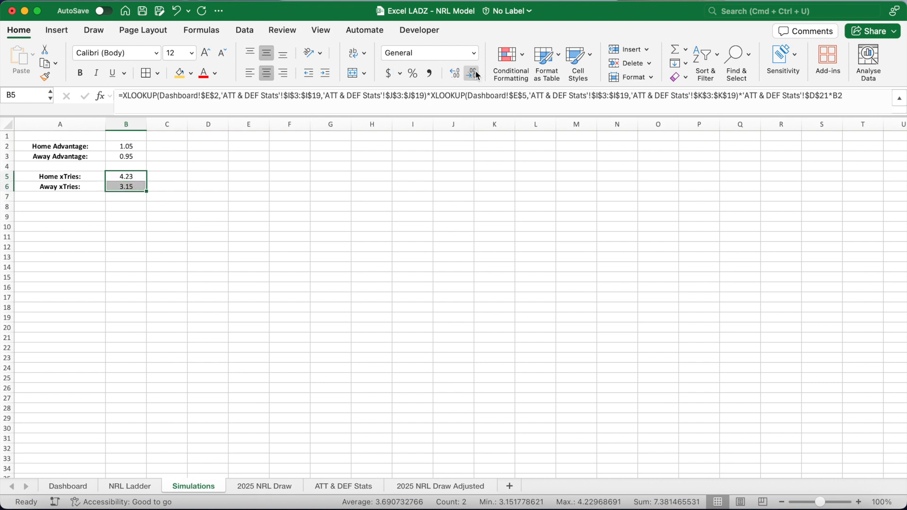
click(140, 180)
click(139, 190)
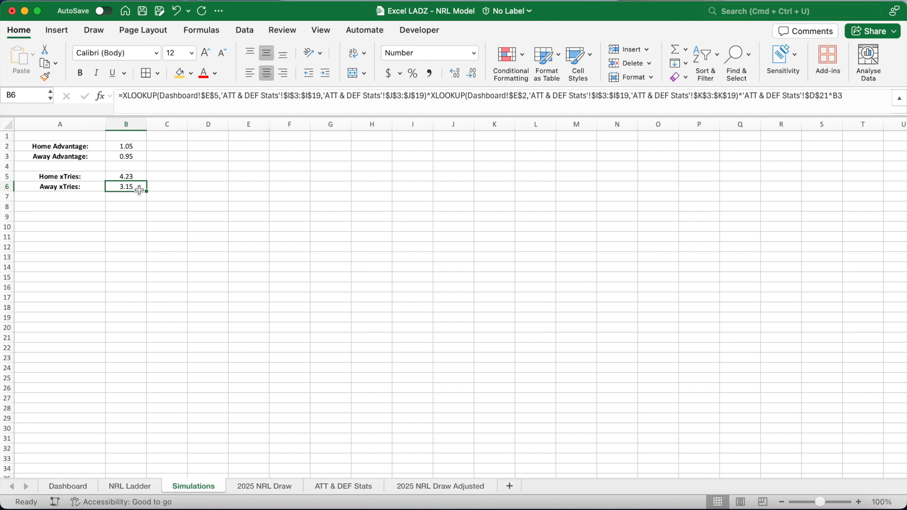
Add bold labels 'Home Conversion %:' and 'Away Conversion %:' in A8 and A9.
click(62, 204)
text(Home )
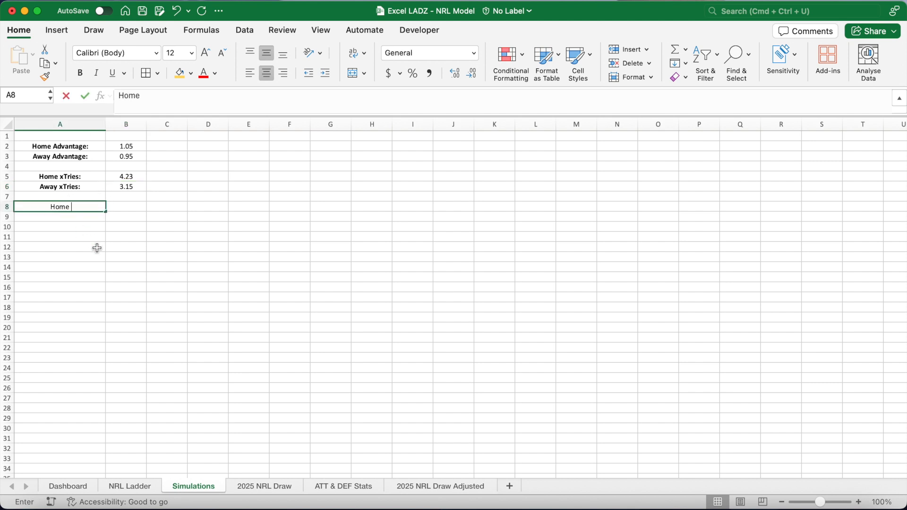
text(Conversion %:)
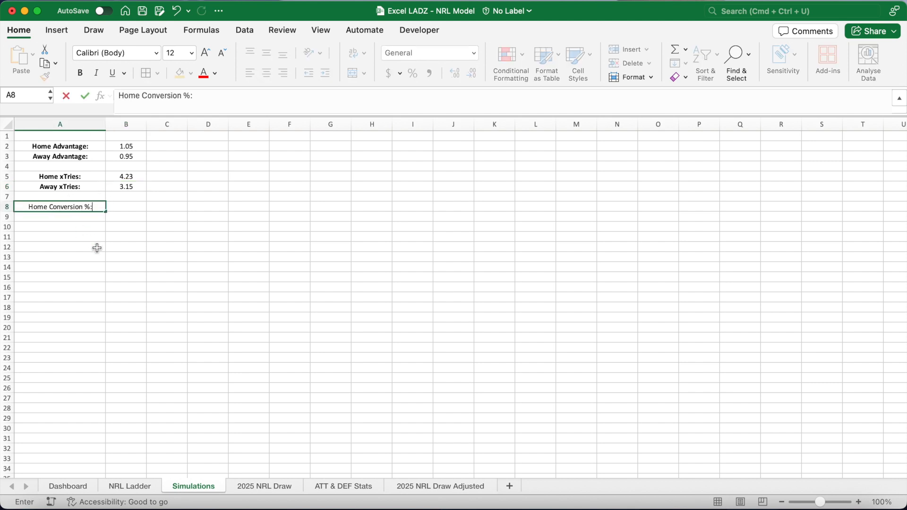
key(Return)
text(Away Concersio)
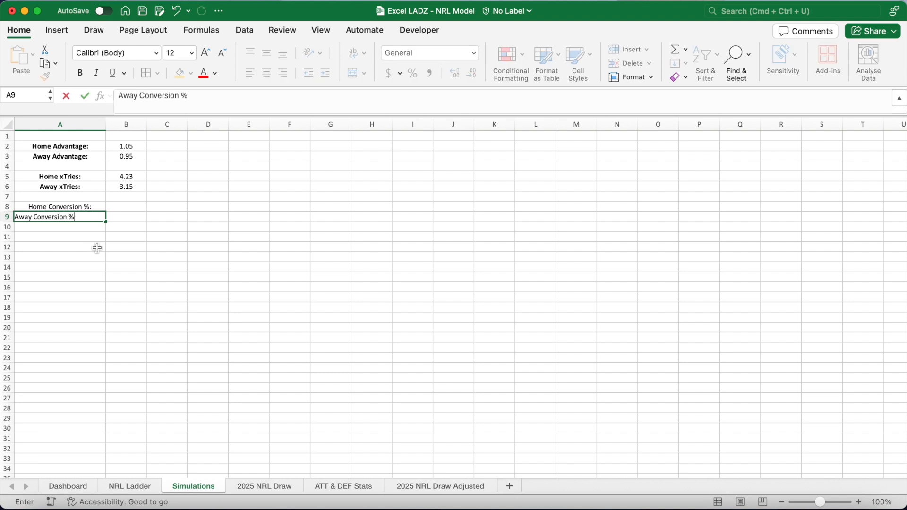
text(n %:)
key(Return)
drag(90, 207, 88, 217)
key(super+b)
click(127, 208)
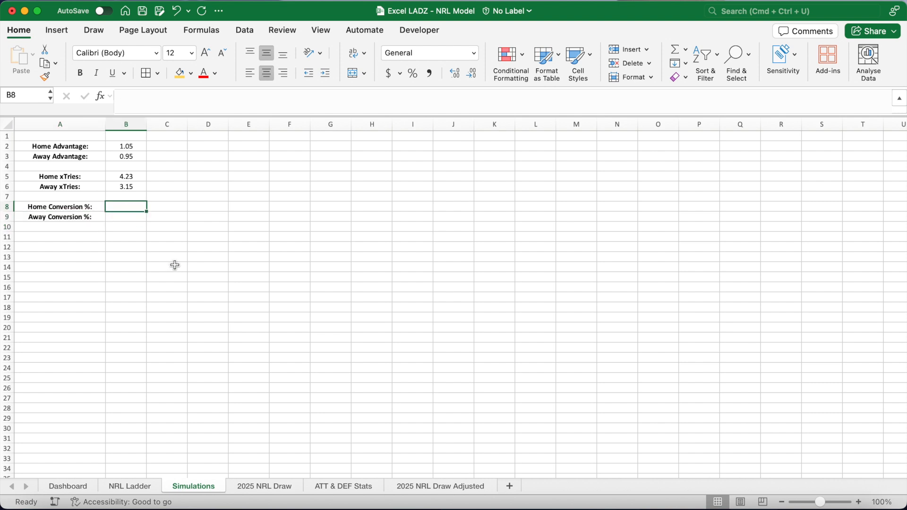
Enter an XLOOKUP in B8 returning the home team's Conversion % from the ATT & DEF Stats table, using absolute references.
text(=XLOOKUP()
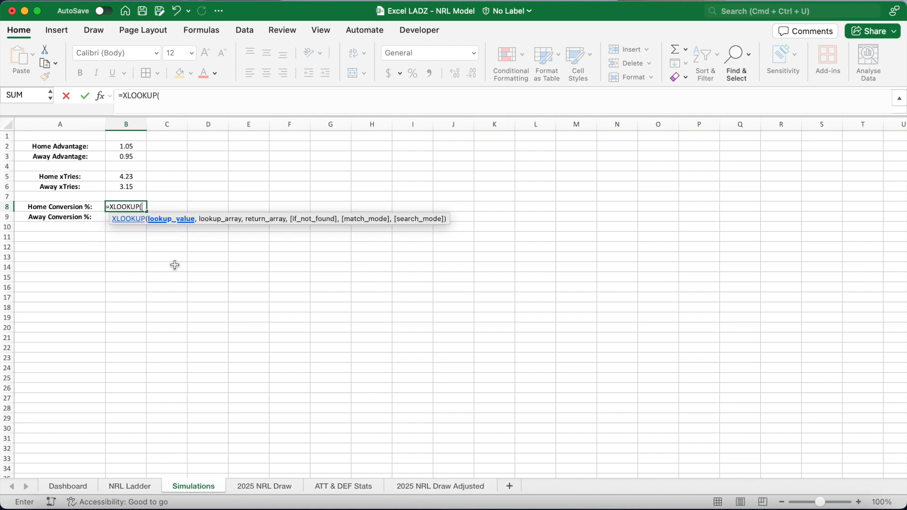
click(75, 486)
click(195, 150)
key(F4)
text(,)
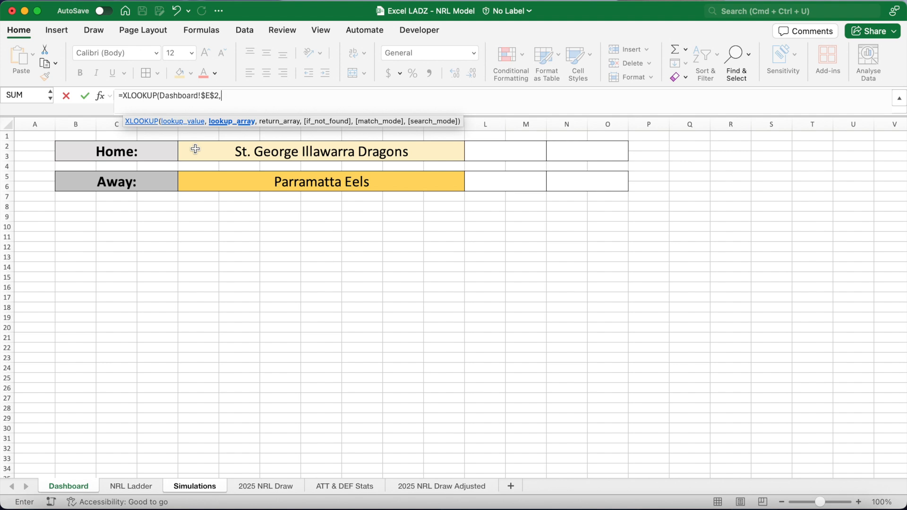
click(339, 487)
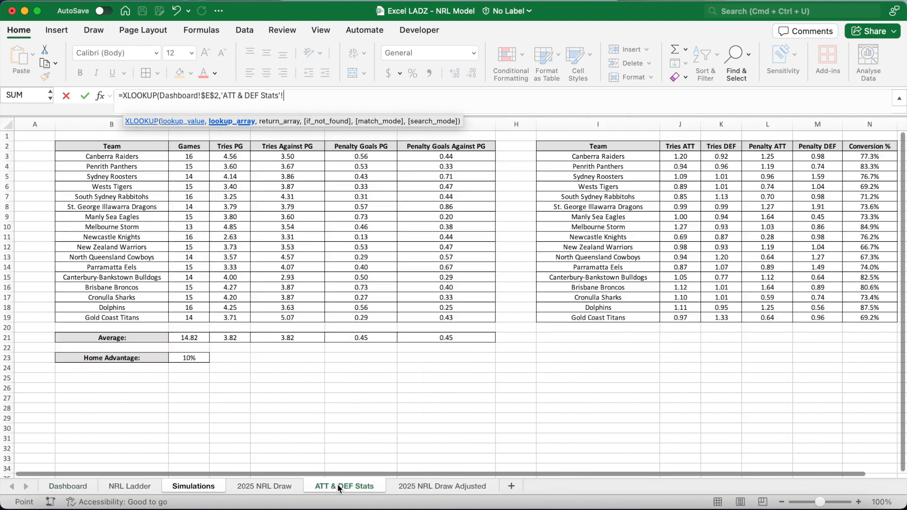
drag(606, 157, 594, 319)
key(F4)
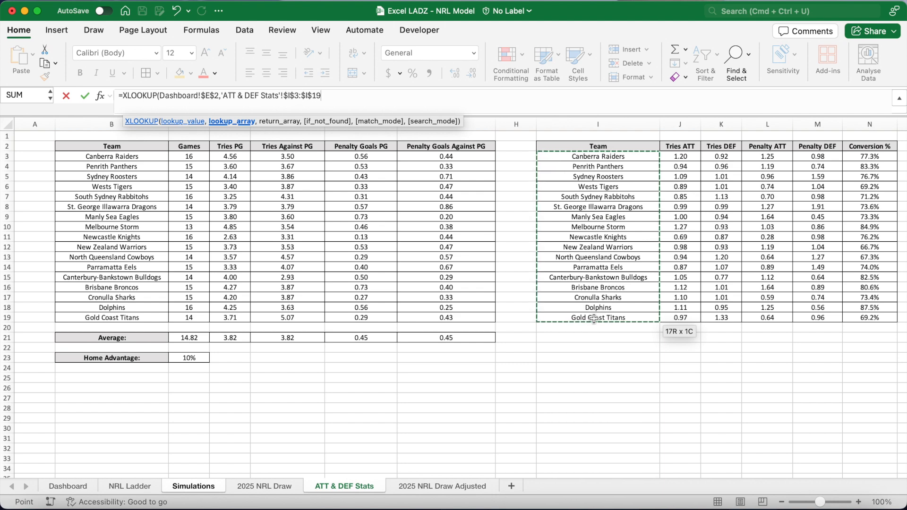
text(,)
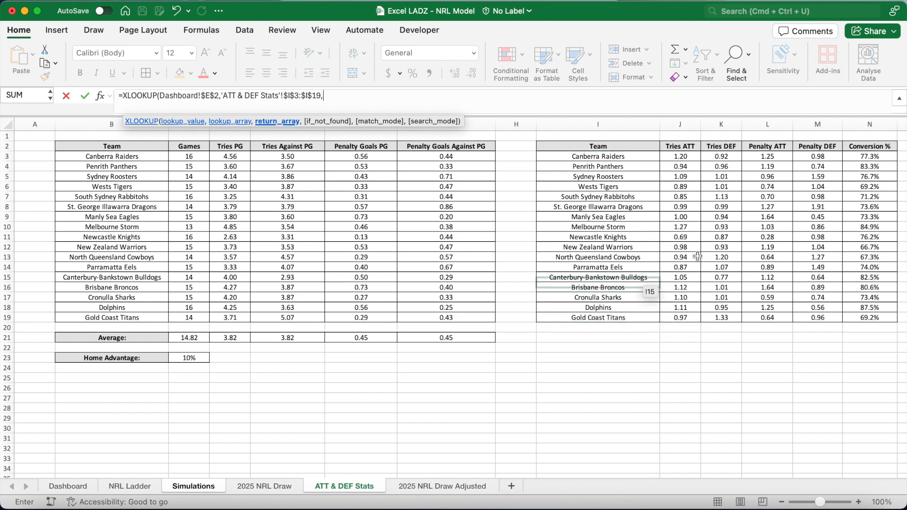
drag(869, 157, 871, 318)
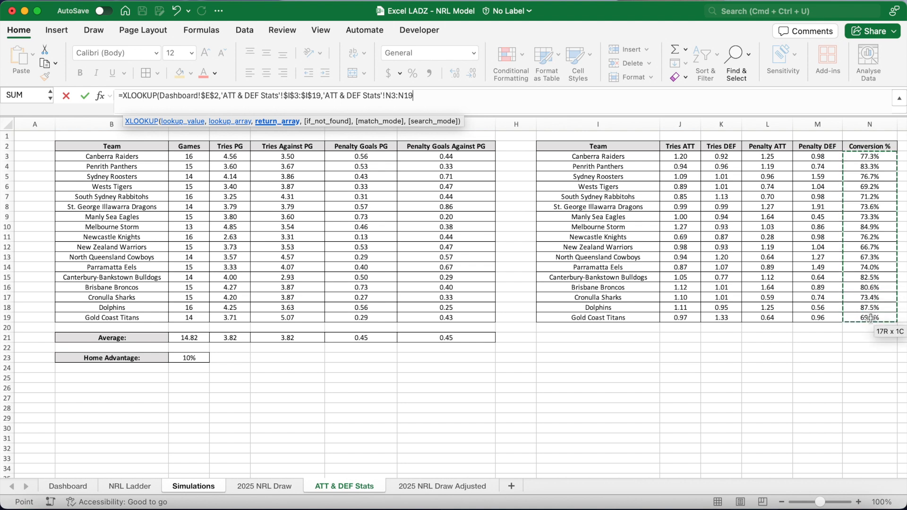
key(F4)
text())
key(Return)
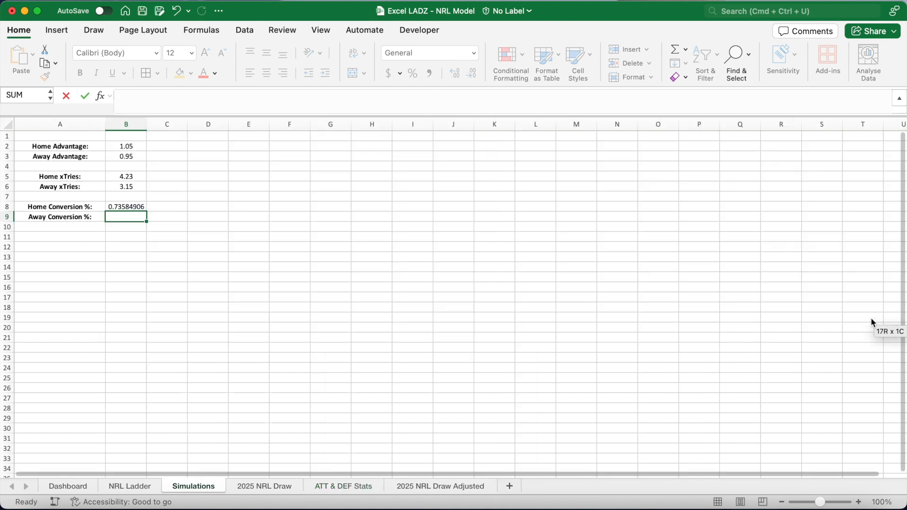
Fill the Home Conversion formula down to B9 and switch its team reference to the away team in $E$5.
click(143, 210)
drag(146, 212, 139, 219)
click(136, 218)
click(219, 103)
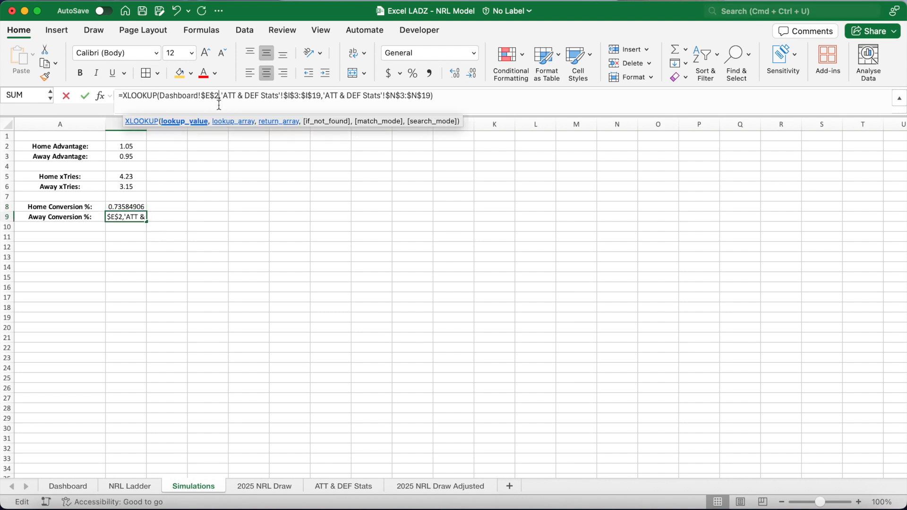
key(Return)
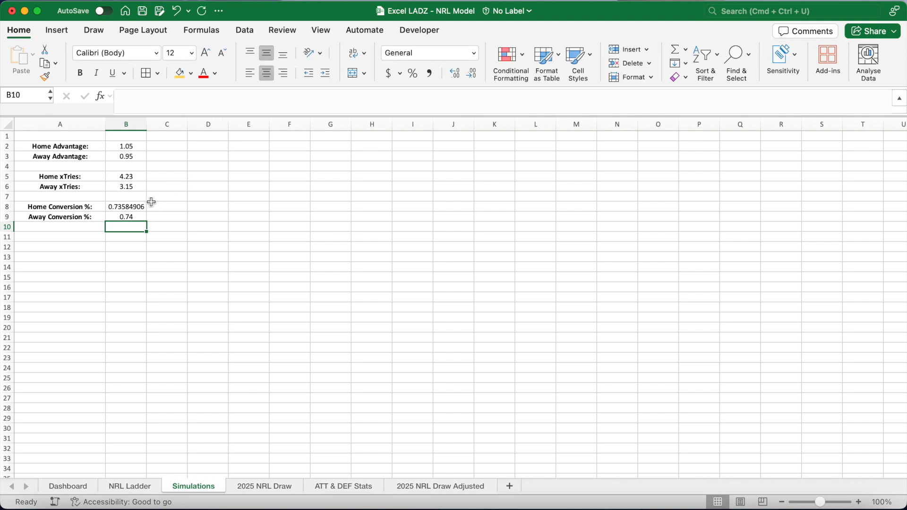
Format the Home and Away Conversion % values in B8:B9 as percentages with one decimal place.
drag(137, 206, 137, 217)
click(472, 74)
click(475, 78)
click(475, 78)
click(475, 78)
click(474, 78)
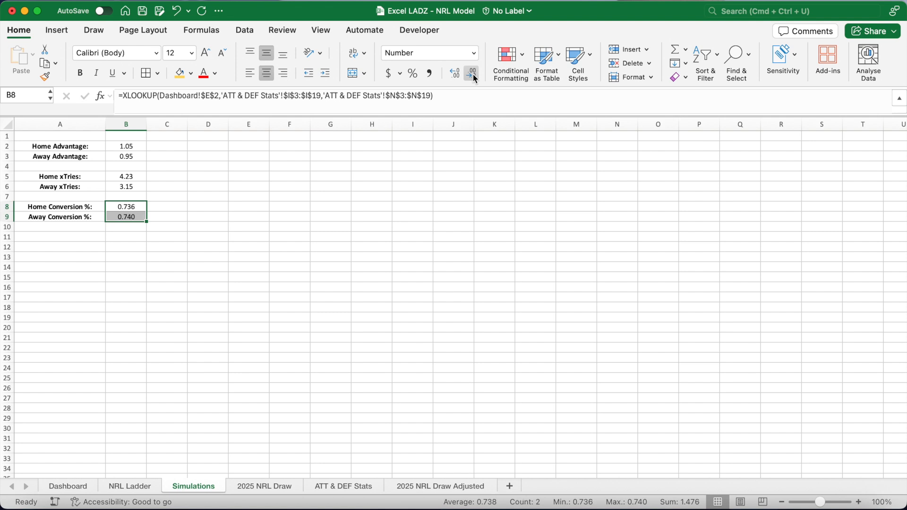
click(475, 78)
click(412, 74)
click(456, 75)
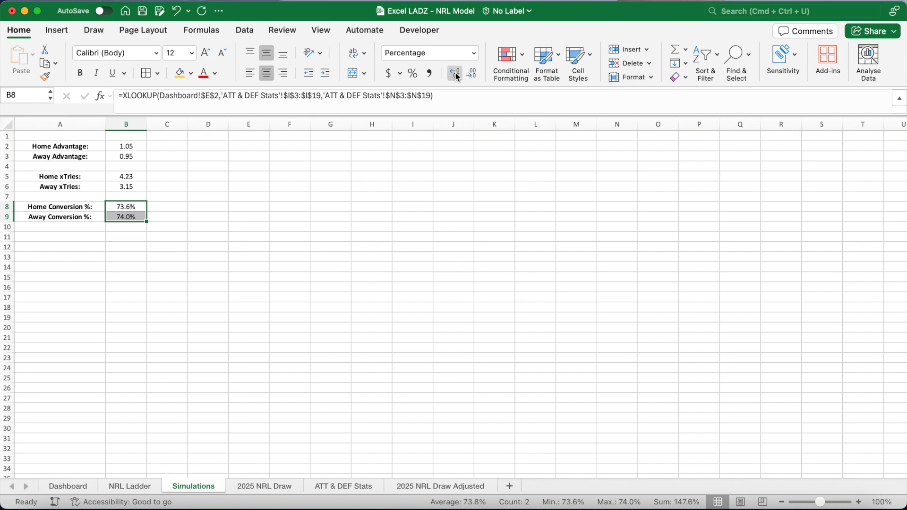
Add bold labels 'Home xPenalties:' and 'Away xPenalties:' in A11 and A12.
click(183, 256)
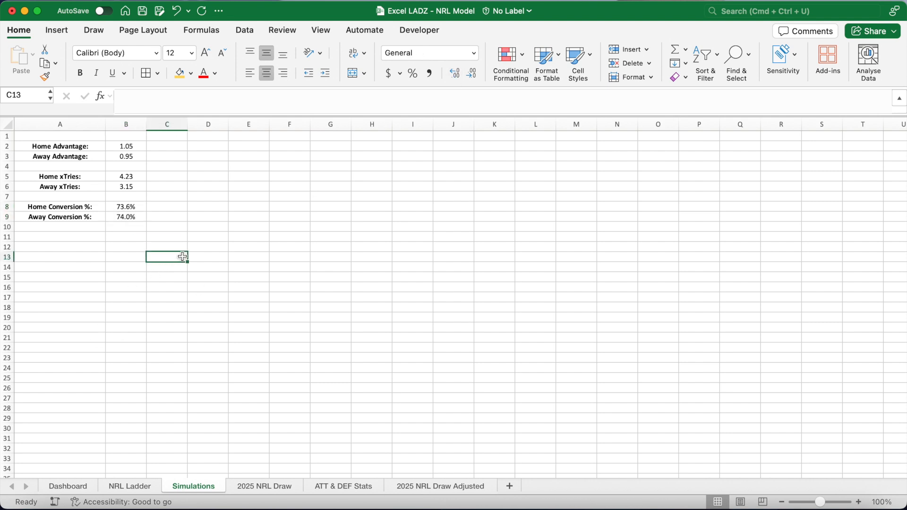
click(77, 239)
text(Home xPena)
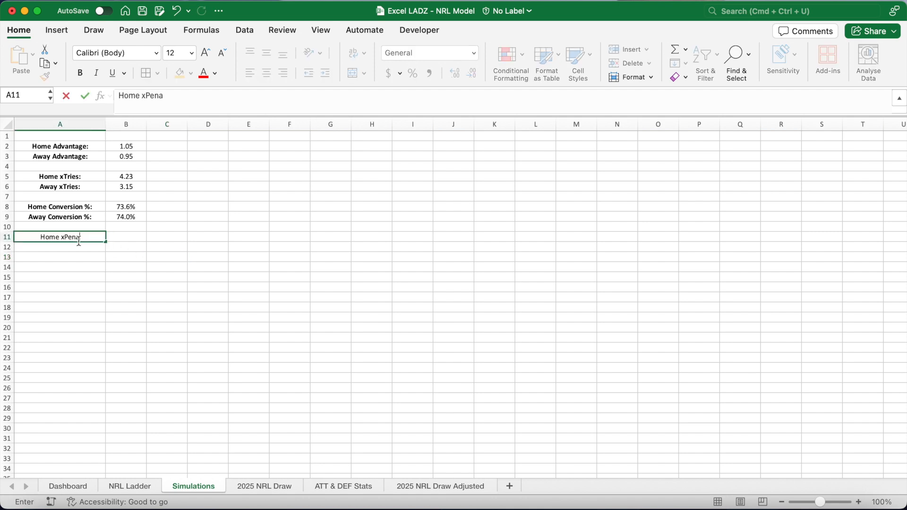
text(lties:)
key(Return)
text(Away)
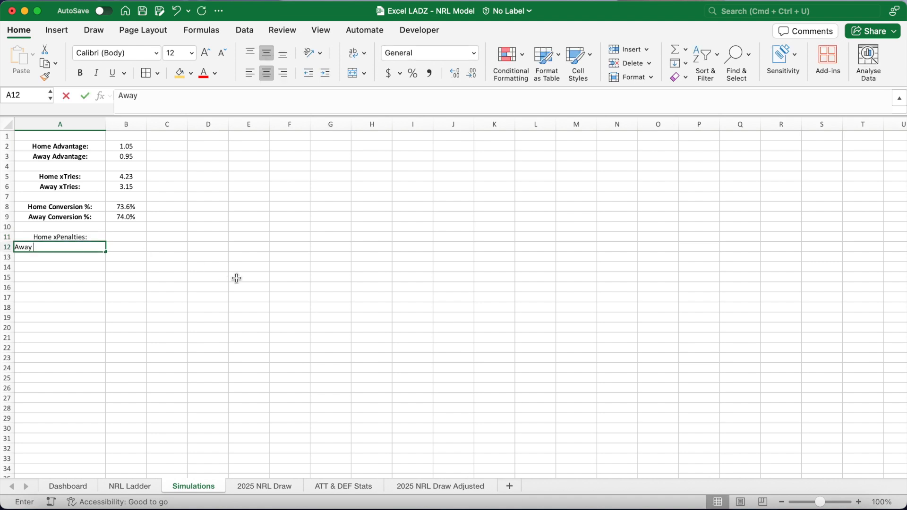
text( xPenalties:)
key(Return)
drag(91, 238, 92, 248)
key(super+b)
Start a Home xPenalties formula in B11 looking up the home team's Penalty ATT from the ATT & DEF Stats table.
click(121, 238)
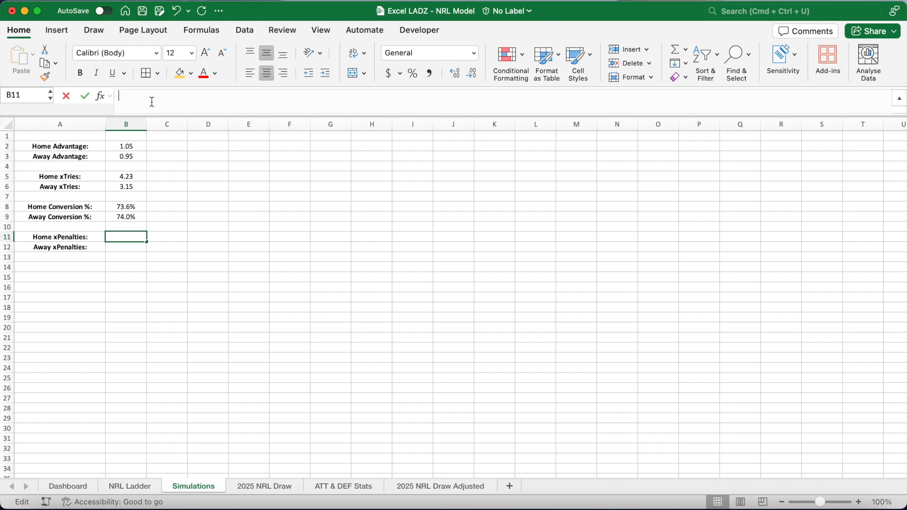
text(=XLOOKUP()
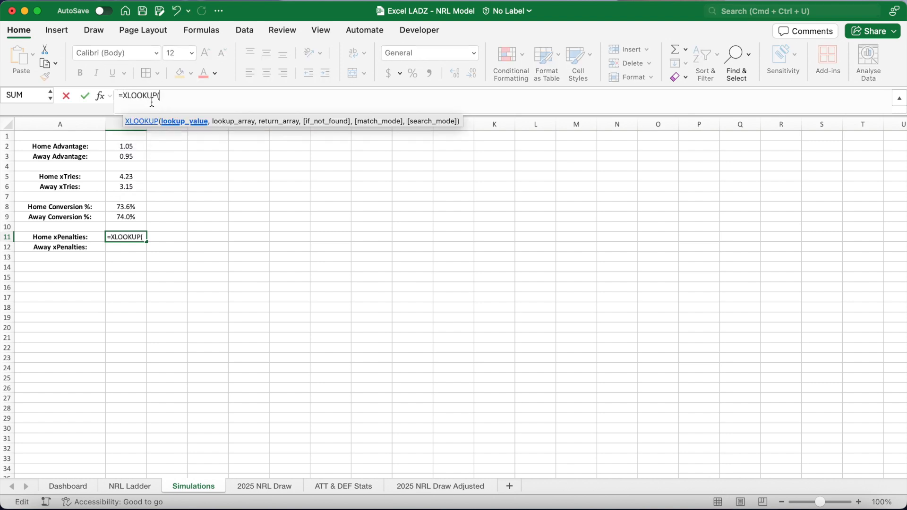
click(68, 486)
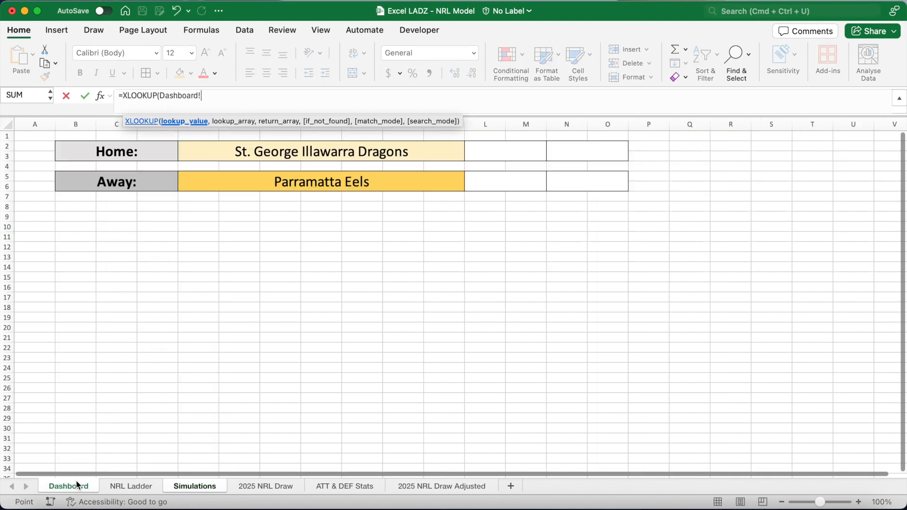
click(190, 147)
key(F4)
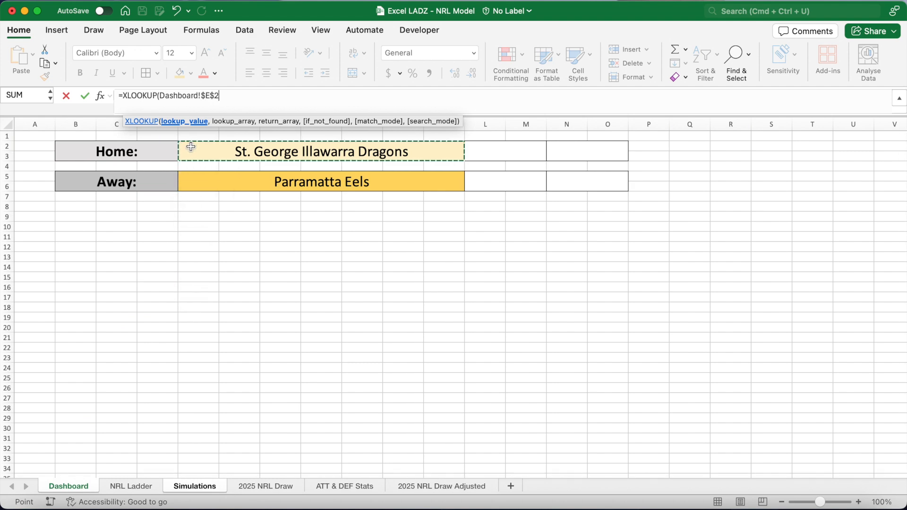
text(,)
click(366, 486)
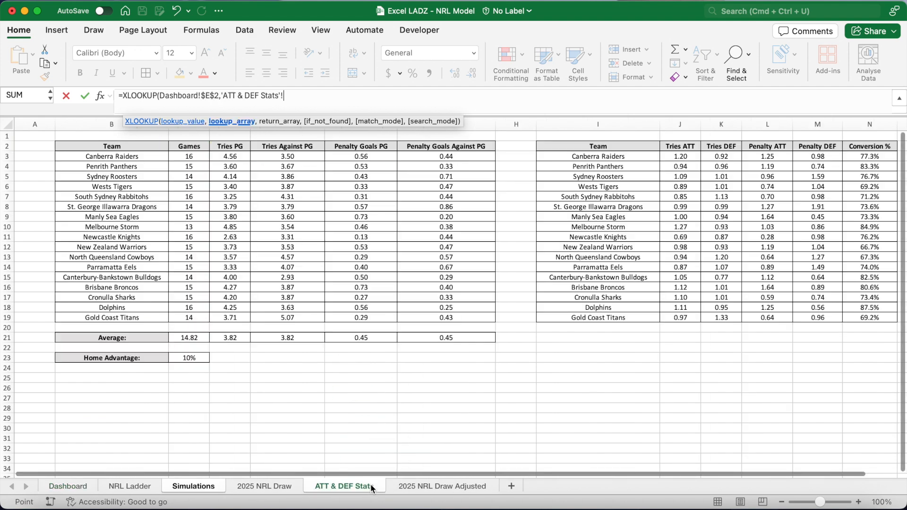
drag(607, 158, 602, 316)
key(F4)
text(,)
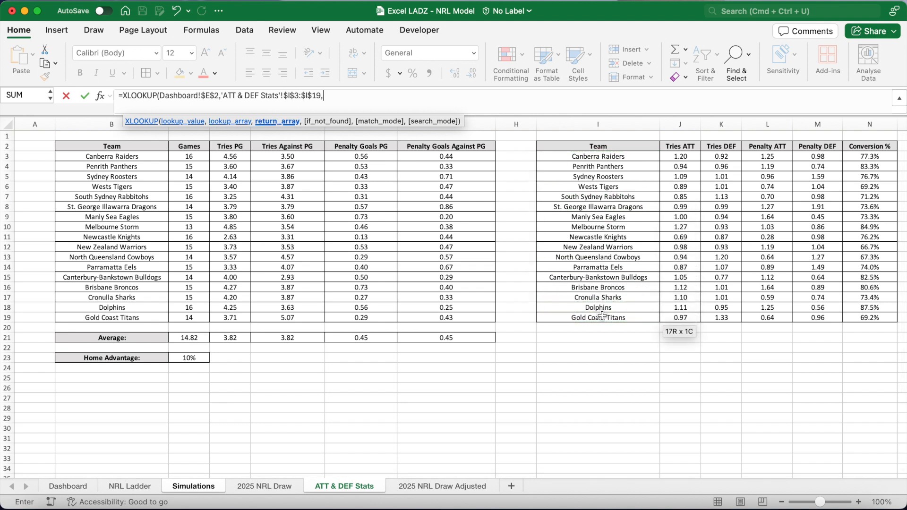
drag(756, 156, 766, 318)
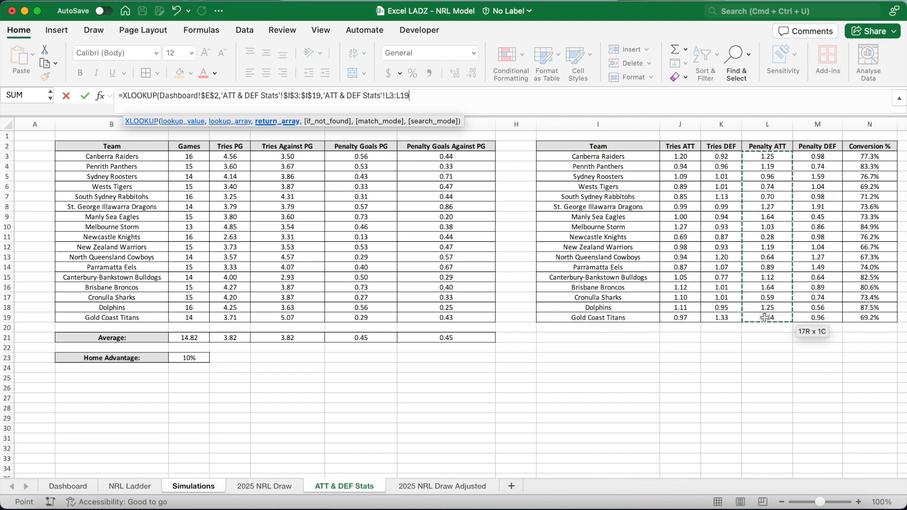
key(F4)
Multiply it by an XLOOKUP of the away team's Penalty DEF and by the Penalty Goals PG average in F21.
text()*XLOOKUP()
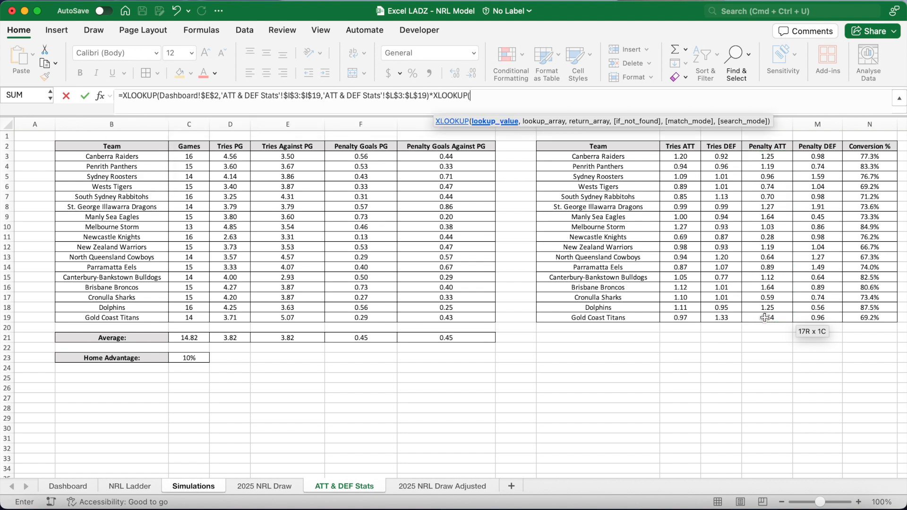
click(75, 486)
click(188, 179)
key(F4)
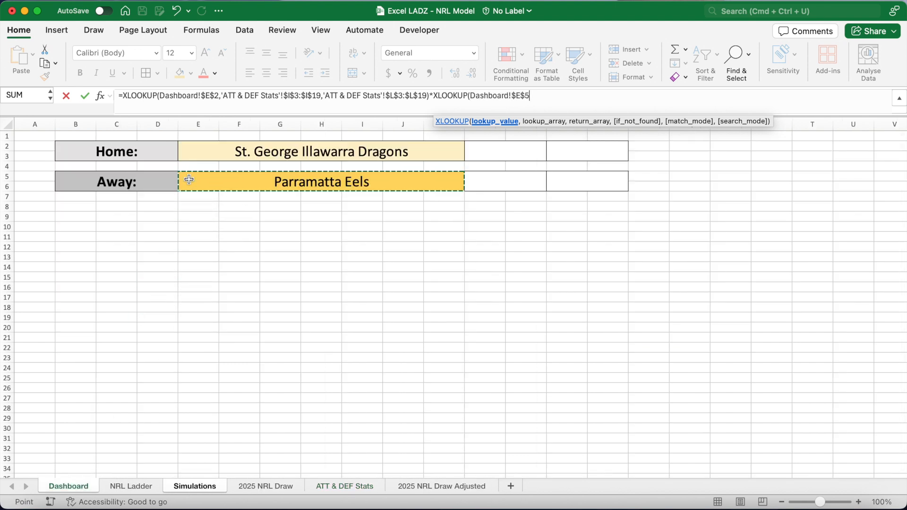
text(,)
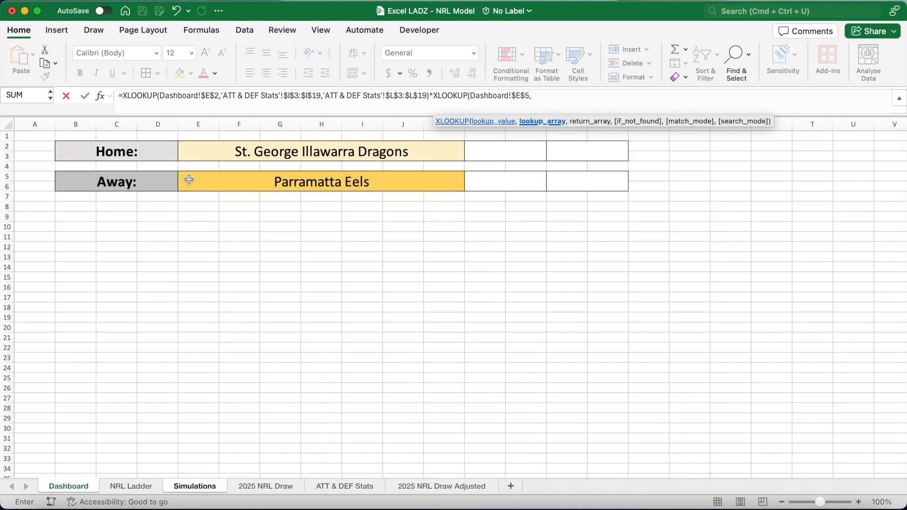
click(339, 487)
drag(637, 160, 634, 321)
key(F4)
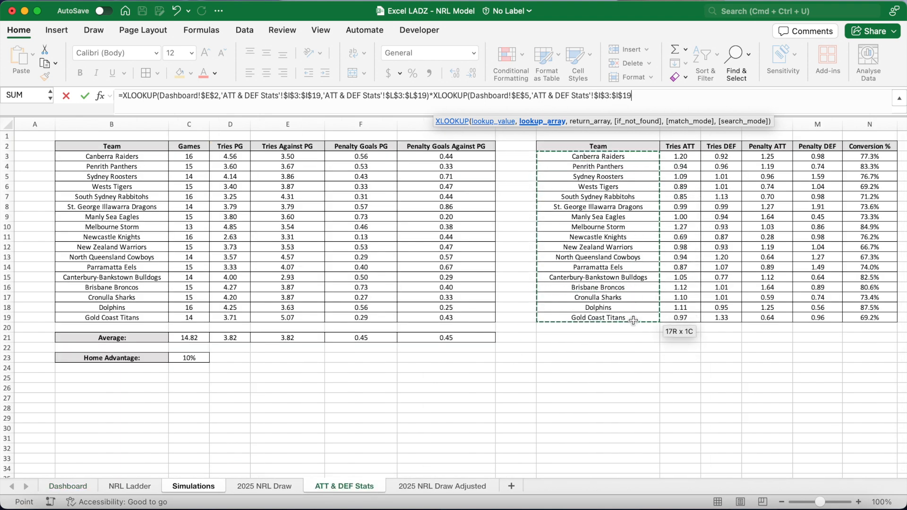
text(,)
click(819, 157)
drag(818, 156, 817, 315)
key(F4)
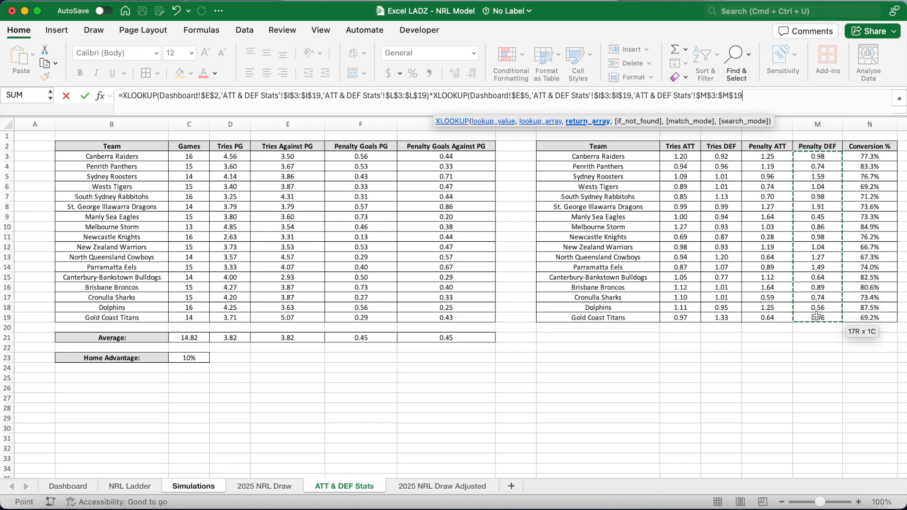
text()*)
click(350, 342)
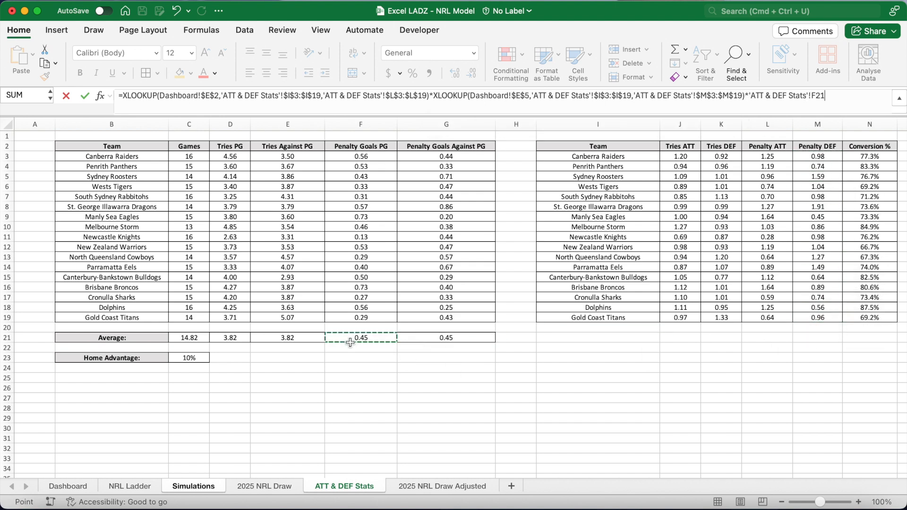
key(Return)
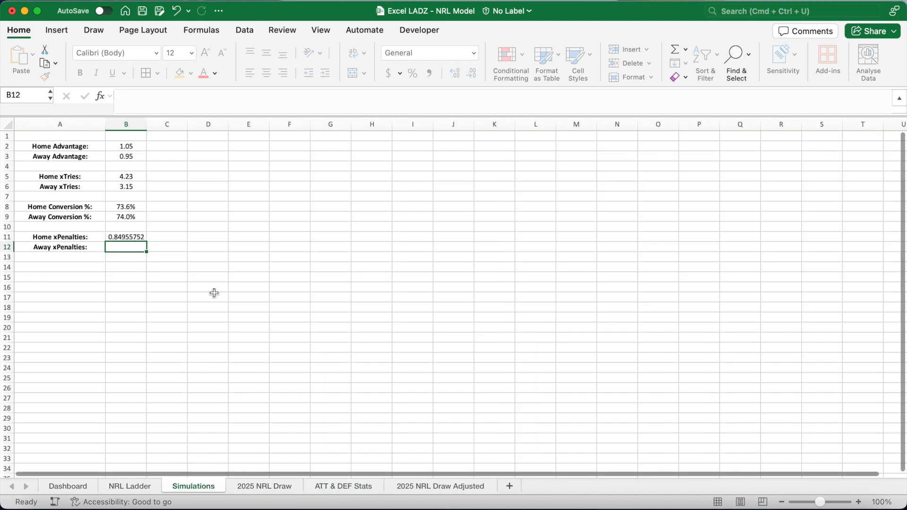
Extend the Home xPenalties formula in B11 to also multiply by the Home Advantage in B2.
click(136, 236)
click(851, 97)
text(*)
click(137, 148)
key(Return)
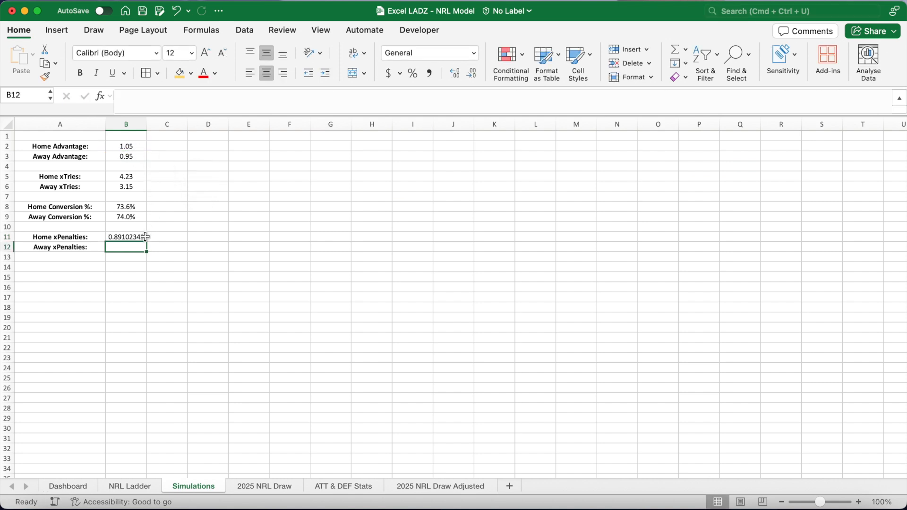
Fill the xPenalties formula down to B12 and change its first team reference to $E$5 so Away xPenalties uses B3.
click(144, 237)
drag(148, 241, 142, 249)
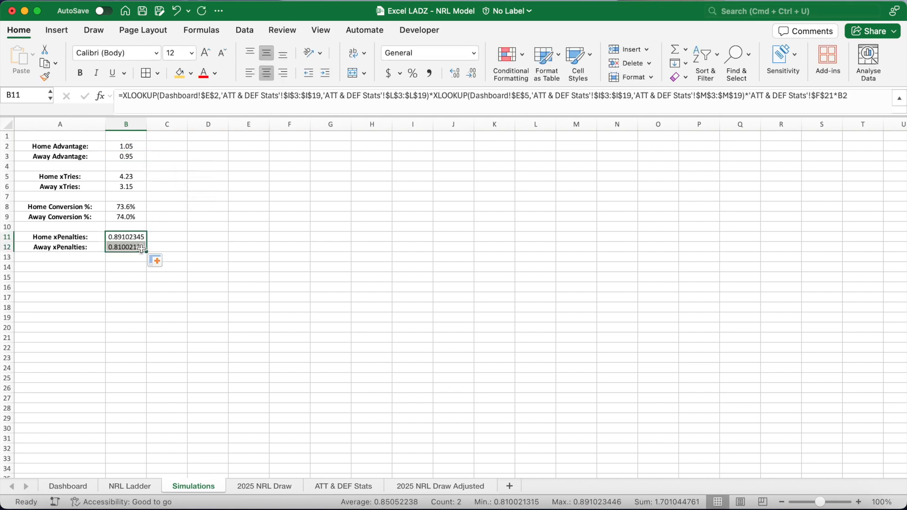
click(138, 248)
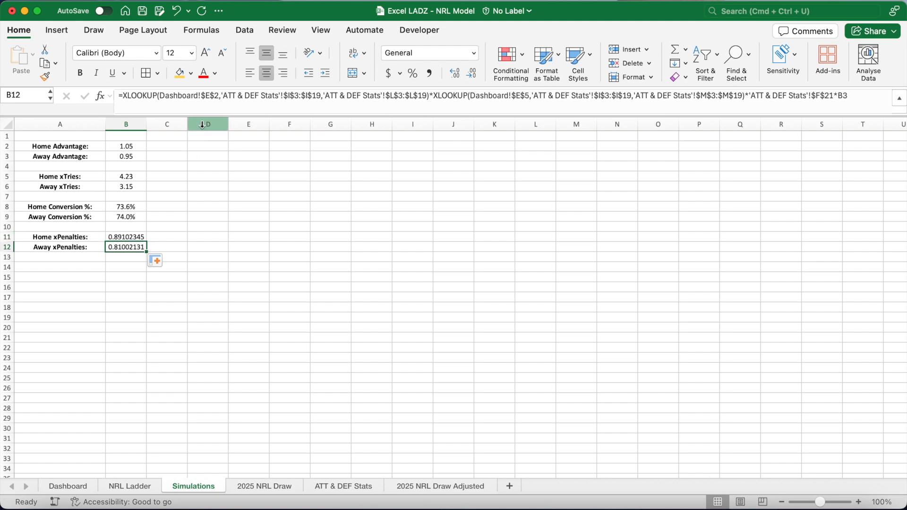
click(219, 96)
key(BackSpace)
text(5)
click(529, 97)
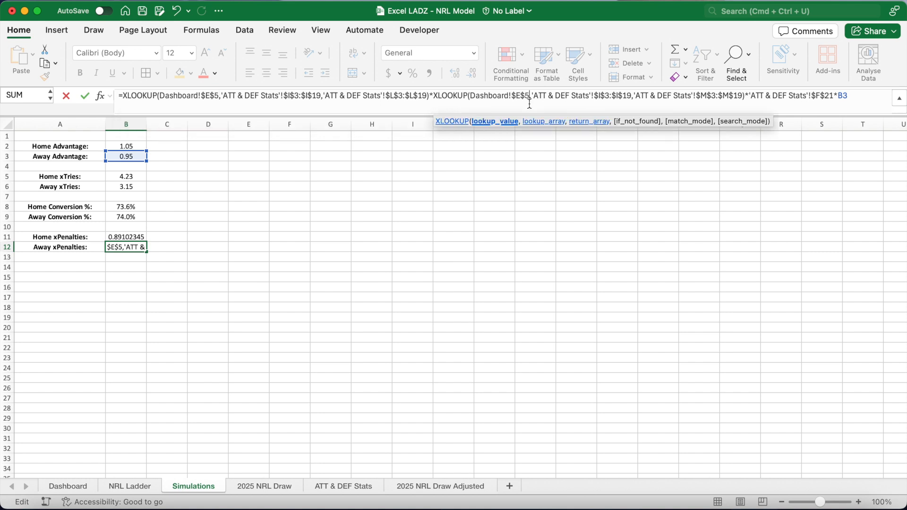
key(Return)
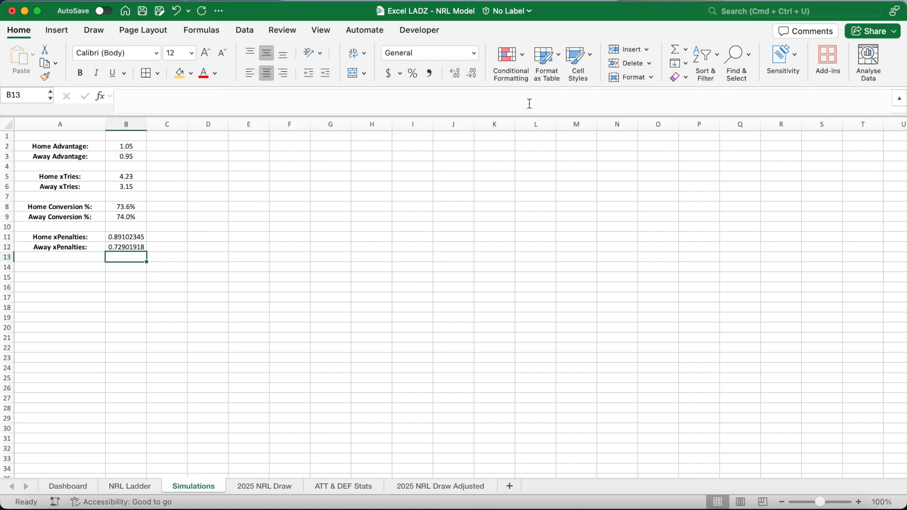
Reduce the Home and Away xPenalties results in B11:B12 to two decimal places.
drag(142, 234, 138, 245)
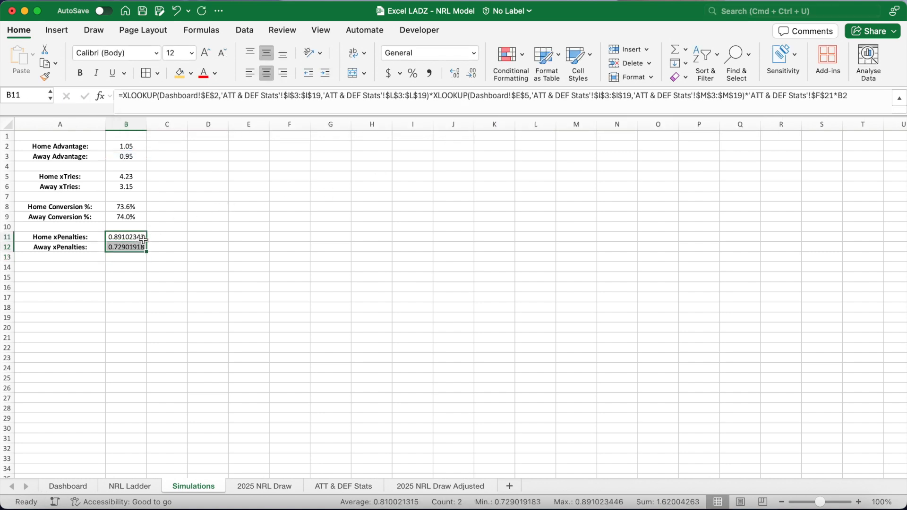
click(474, 74)
click(474, 75)
click(474, 75)
click(473, 75)
click(473, 75)
click(473, 75)
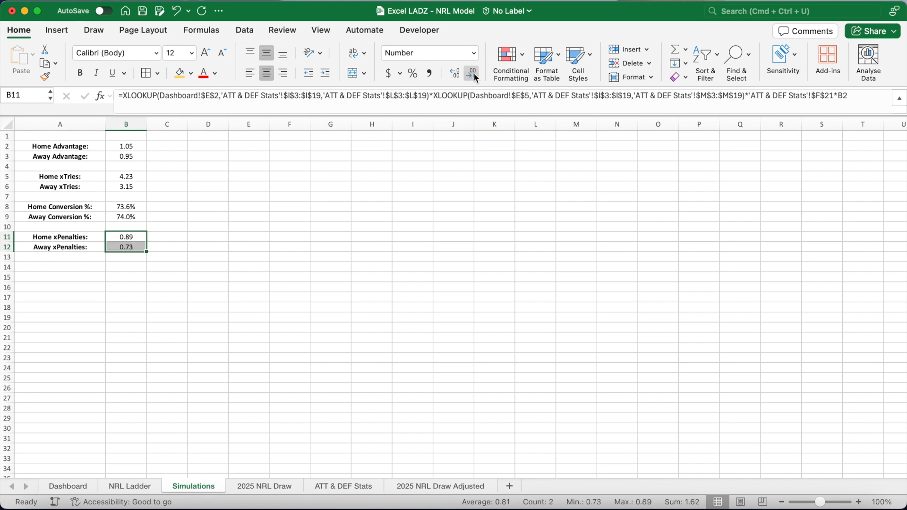
Widen the result columns and set E1 to reference the home team selected on the Dashboard.
click(132, 275)
click(241, 136)
drag(269, 124, 474, 125)
text(=)
click(87, 487)
click(192, 151)
key(Return)
Set F1 to reference the Dashboard's away team and bold both team headings in E1:F1.
text(=)
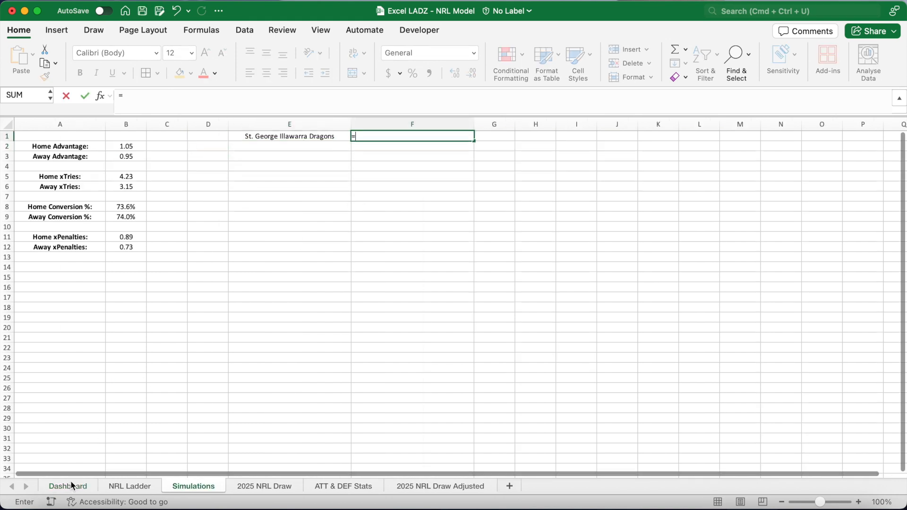
click(68, 486)
click(184, 185)
key(Return)
drag(279, 137, 396, 140)
key(super+b)
Enter row labels in D2:D7: Tries, Conversions, Penalty Goals, Score, Golden Point W and Final Score:.
click(211, 148)
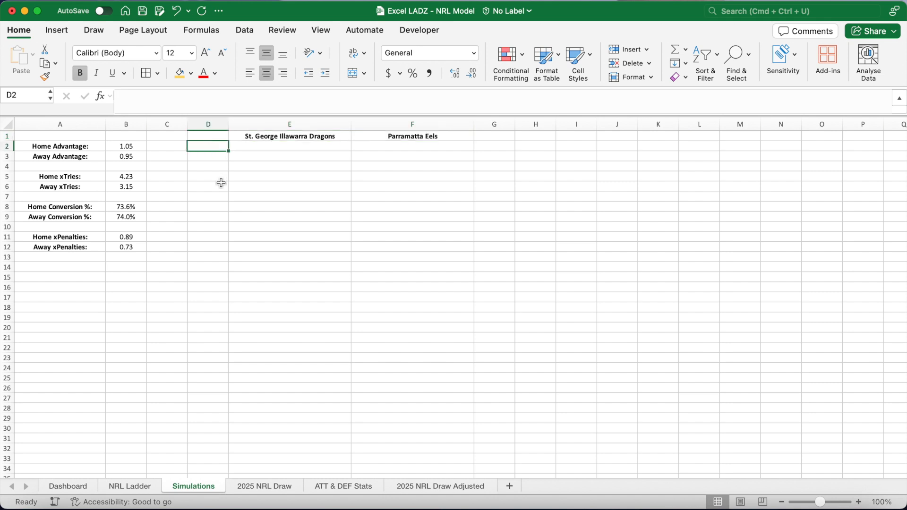
text(Tries)
key(Return)
text(Concer)
key(BackSpace)
key(BackSpace)
key(BackSpace)
text(versions)
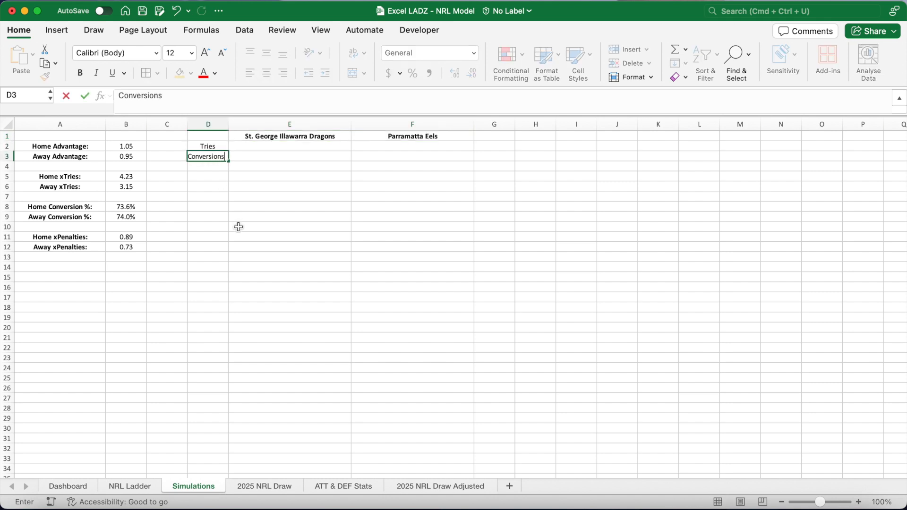
key(Return)
text(Penalty Goals)
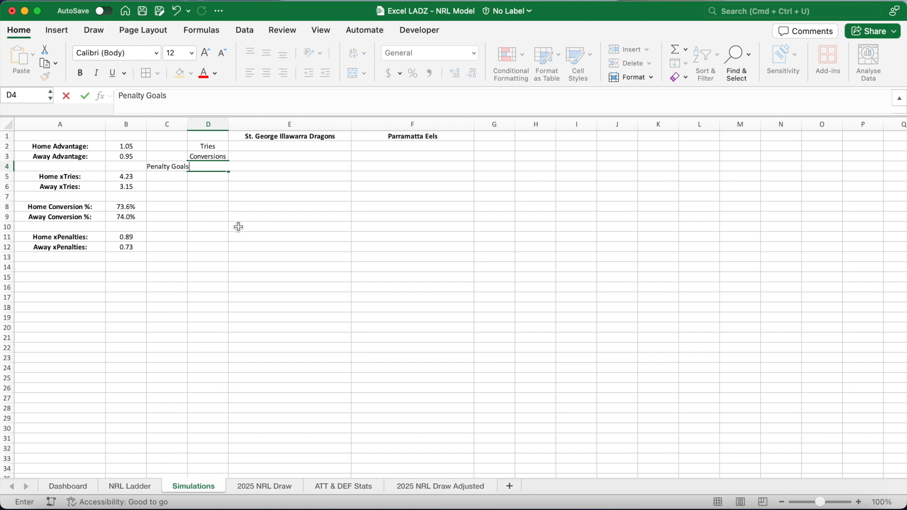
key(Return)
text(Score)
key(Return)
text(G)
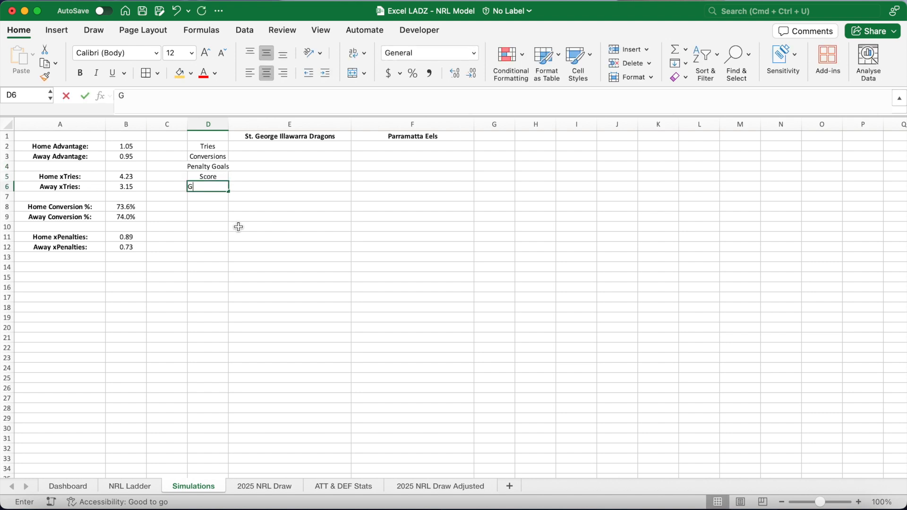
text(olden Point W)
key(Return)
text(Final Score:)
key(Return)
Bold the labels in column D and widen the column.
click(215, 127)
key(super+b)
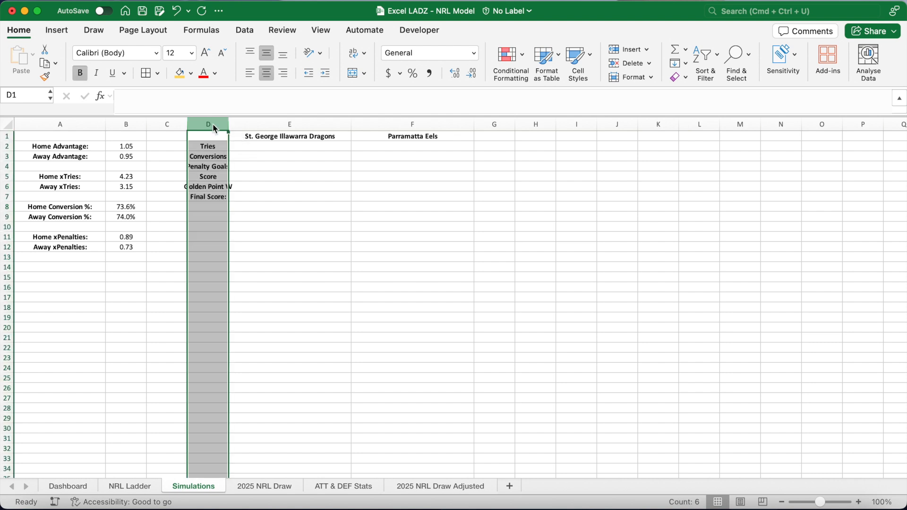
drag(228, 124, 250, 125)
Simulate home tries in E2 with =BINOM.INV(10000,B5/10000,RAND()).
click(289, 150)
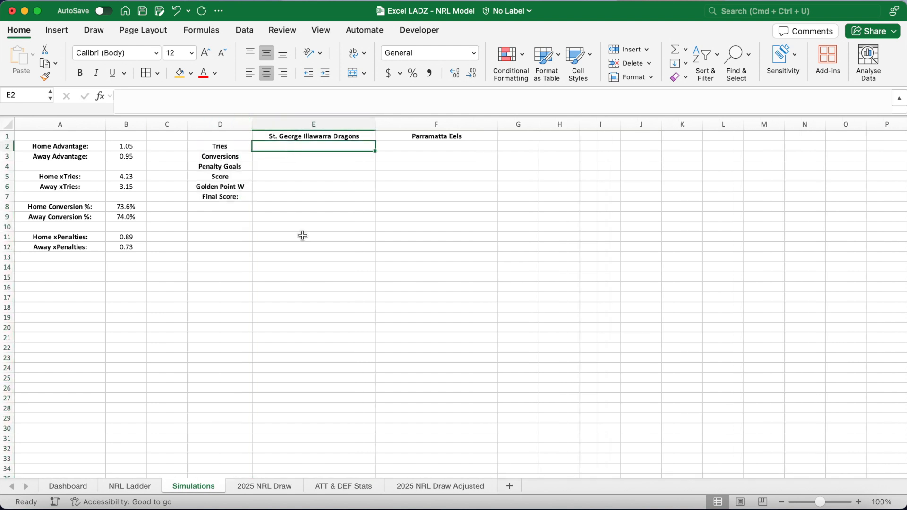
text(=BINOM.I)
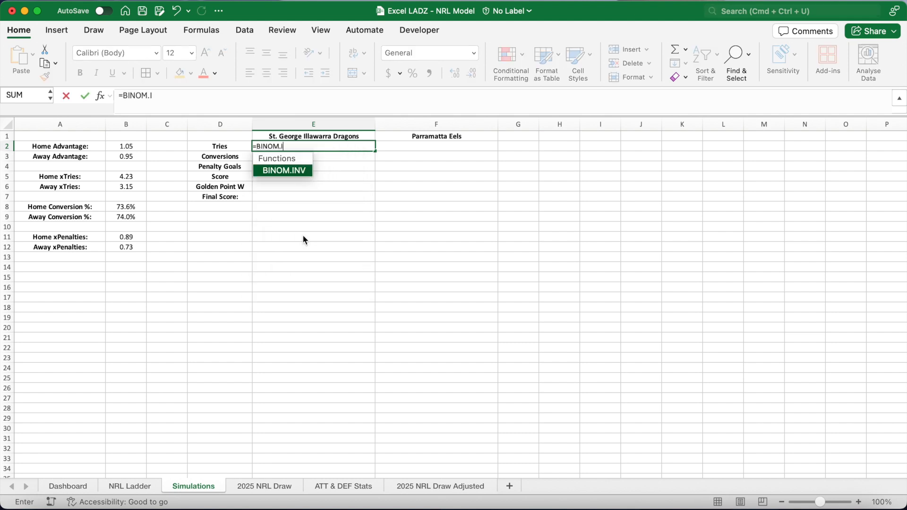
key(Tab)
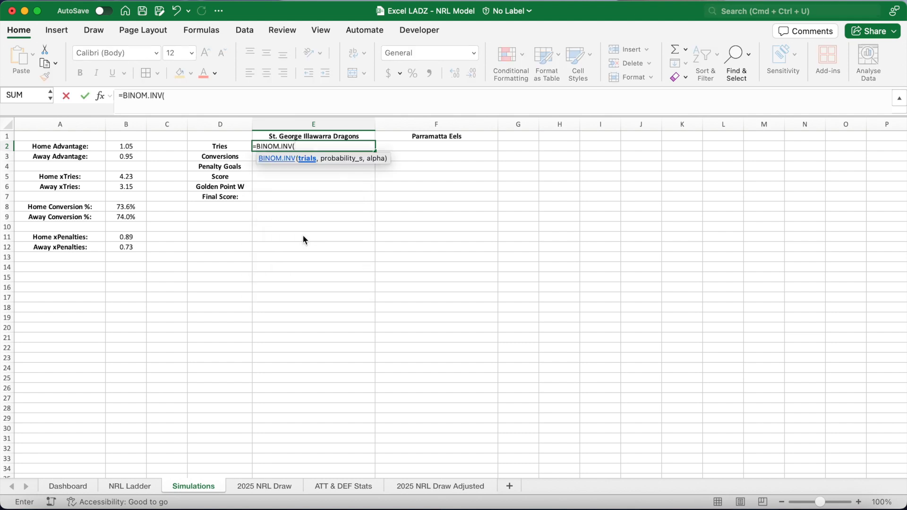
text(10000,)
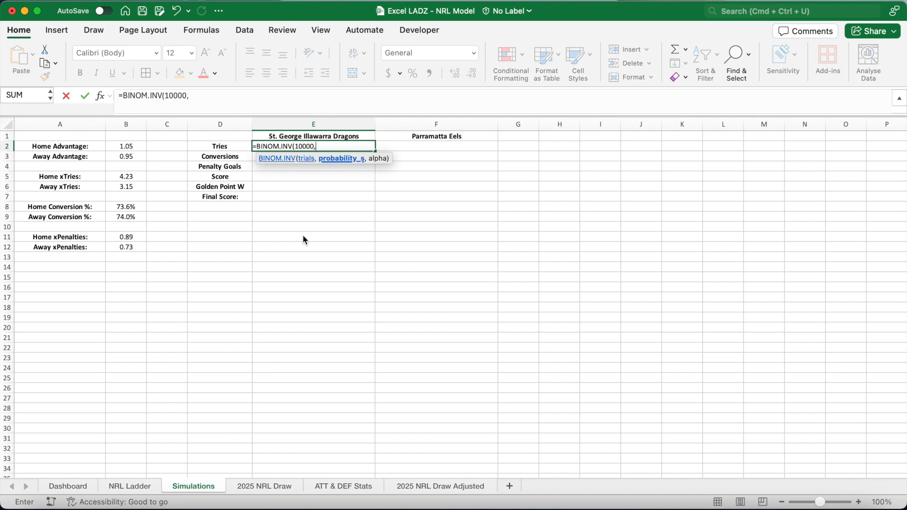
click(128, 176)
text(/10000,RAND()))
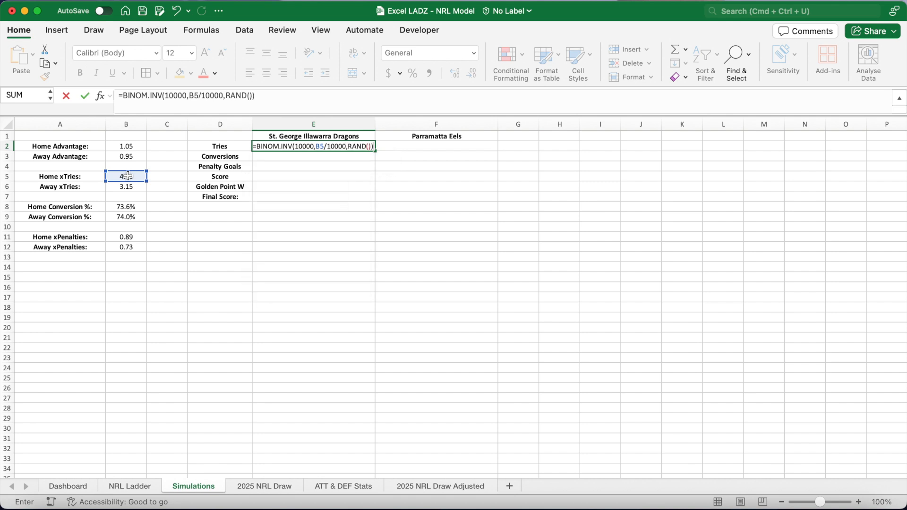
key(Return)
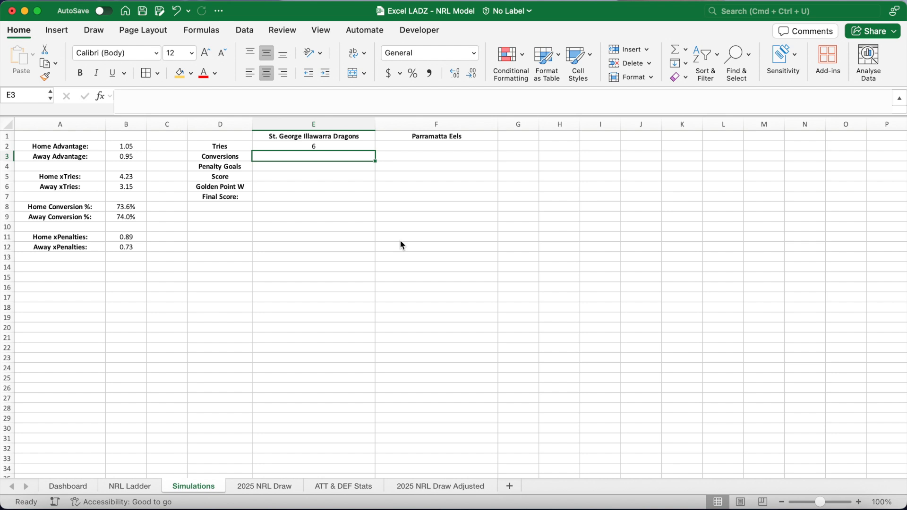
Recalculate the sheet and simulate away tries in F2 with =BINOM.INV(10000,B6/10000,RAND()).
key(F9)
key(F9)
click(410, 148)
click(312, 106)
text(=BINOM)
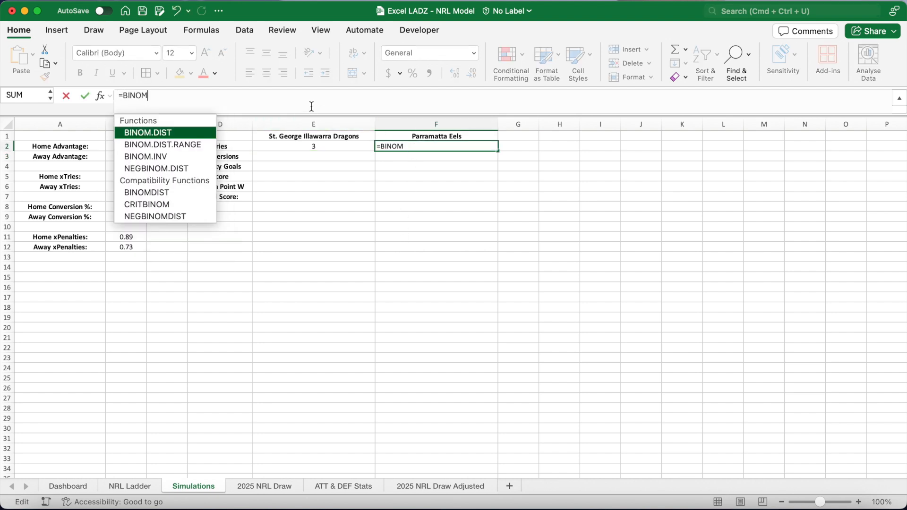
text(.INV(10000,)
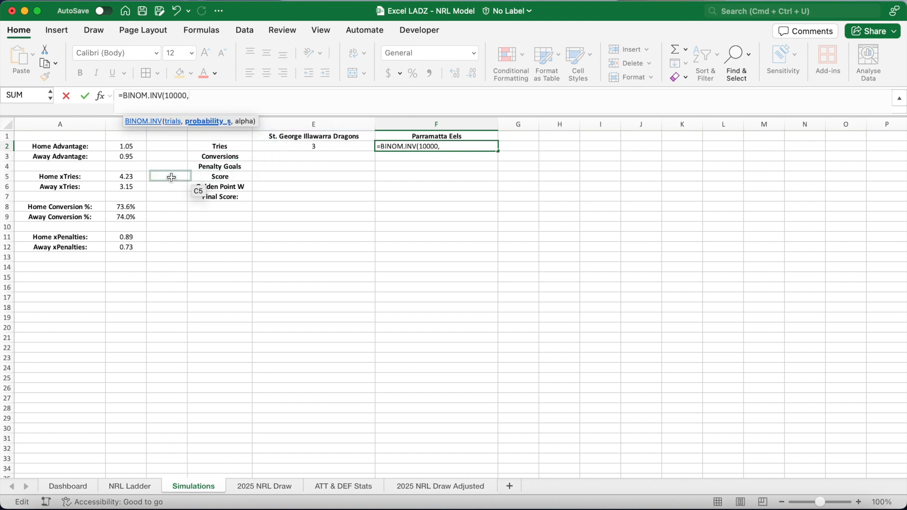
click(139, 188)
text(/10000,RAND()))
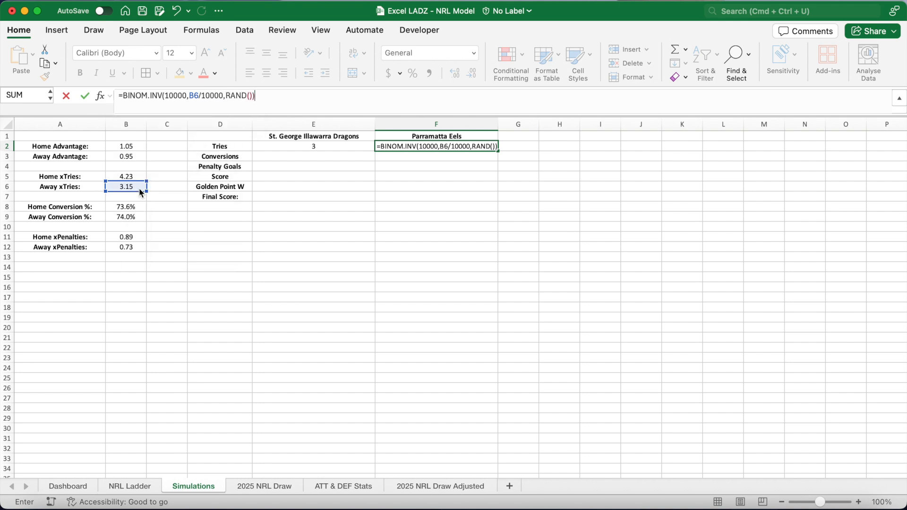
key(ctrl+Return)
Simulate home conversions in E3 with =BINOM.INV(E2,B8,RAND()).
click(309, 148)
key(Right)
click(310, 148)
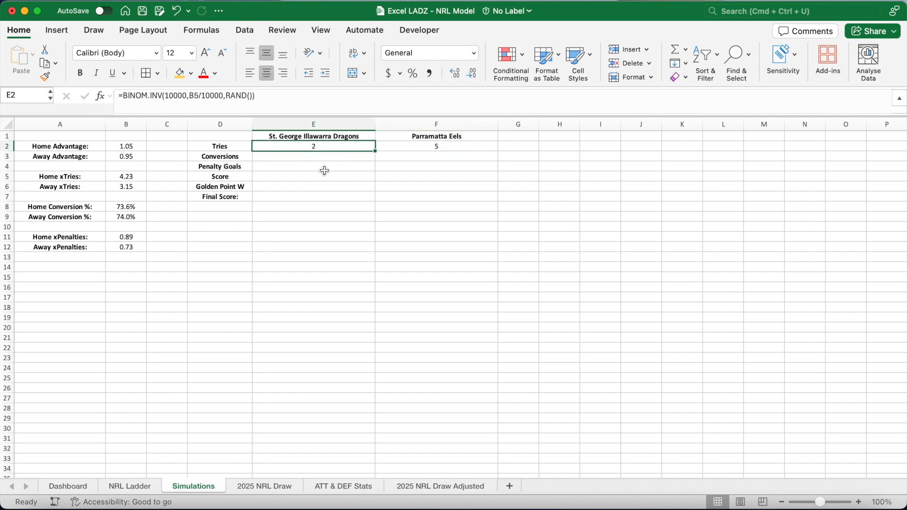
key(Return)
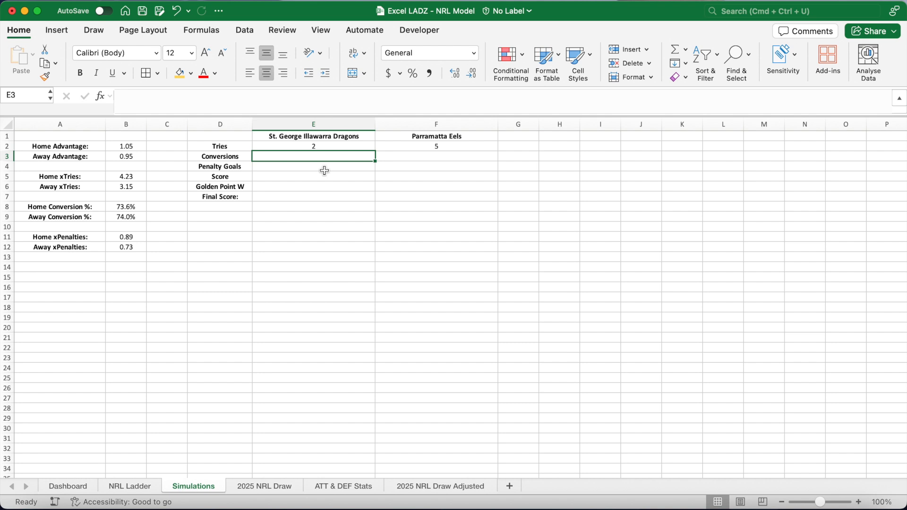
text(=BINOM)
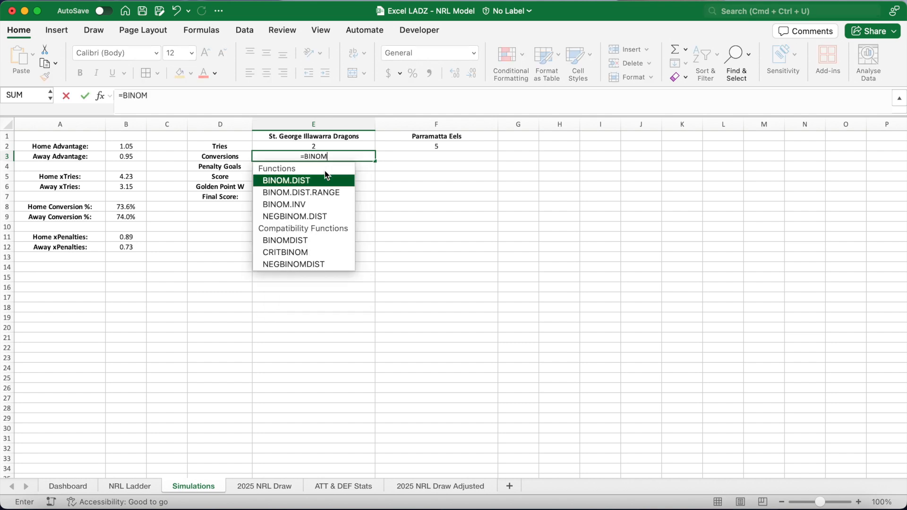
text(.INV)
key(Tab)
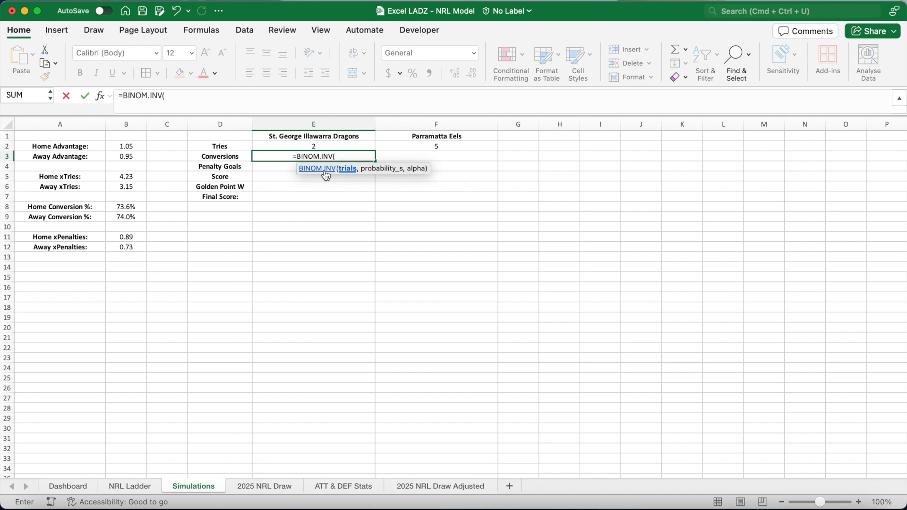
click(324, 146)
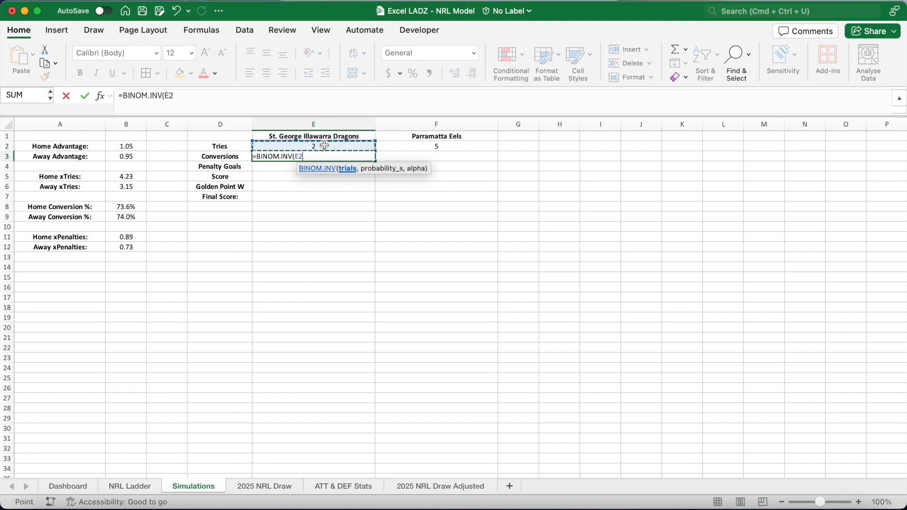
text(,)
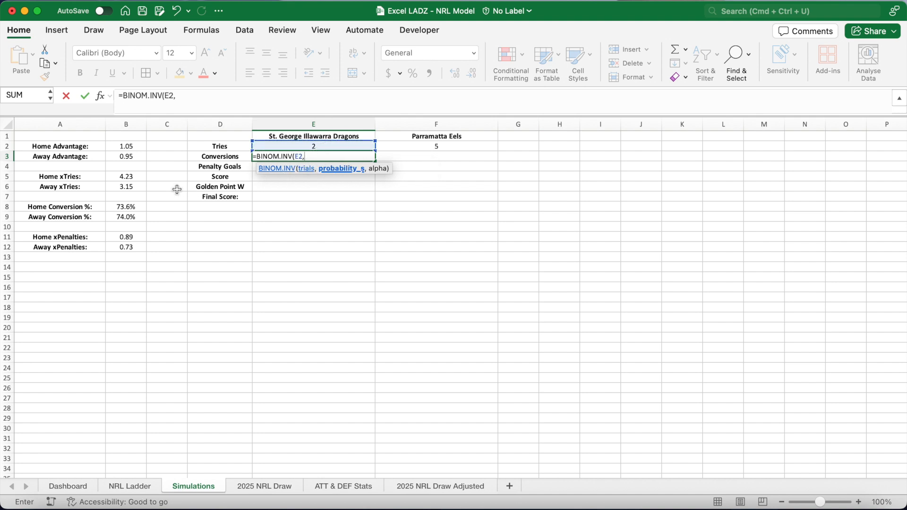
click(126, 207)
text(,RAND()))
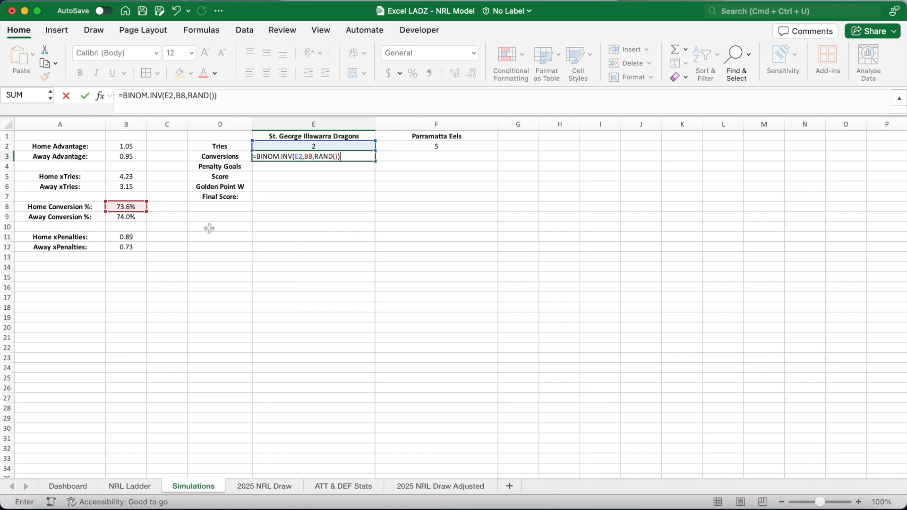
key(Return)
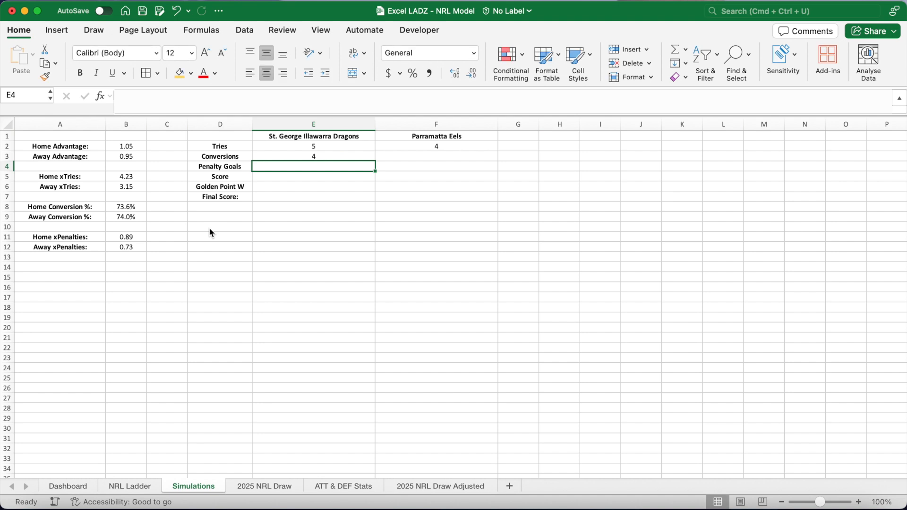
Simulate away conversions in F3 with =BINOM.INV(F2,B9,RAND()).
click(322, 147)
click(321, 157)
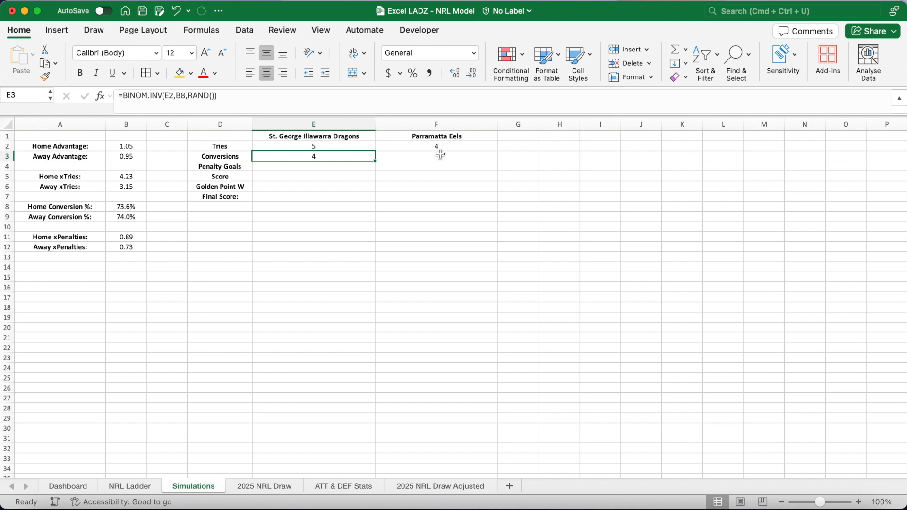
click(437, 155)
text(=BINOM()
key(BackSpace)
key(BackSpace)
key(BackSpace)
key(BackSpace)
key(BackSpace)
text(NOM.INV()
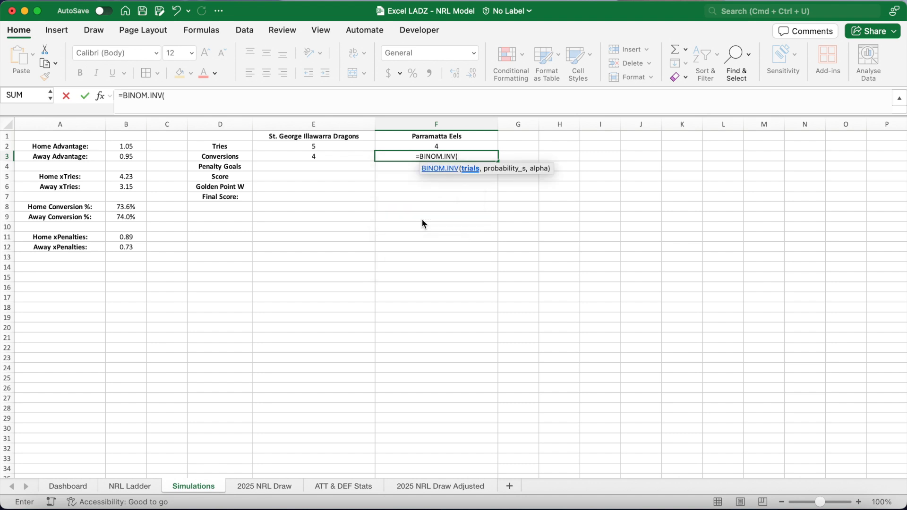
click(422, 146)
text(,)
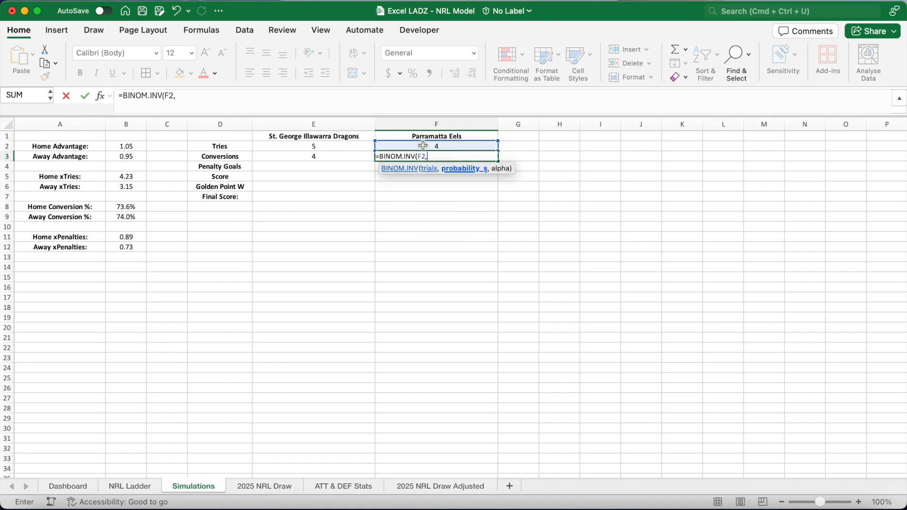
click(135, 217)
text(,)
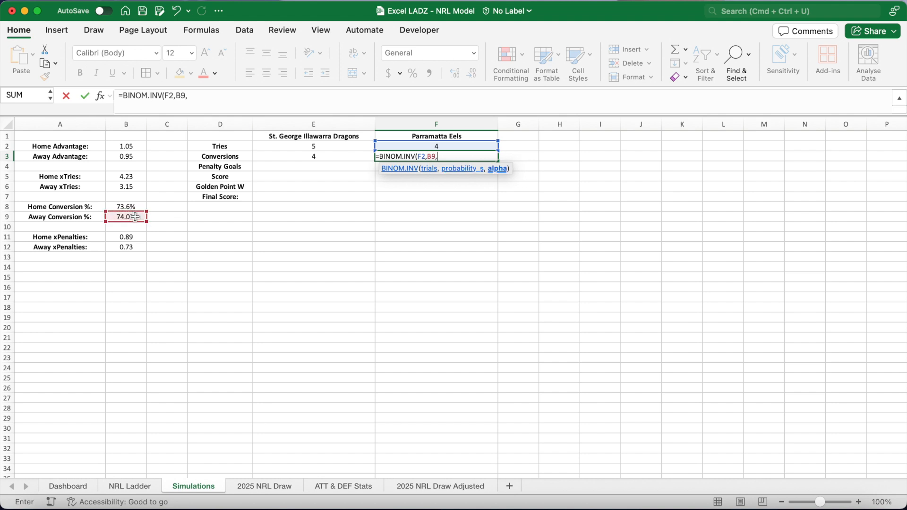
text(RAND()))
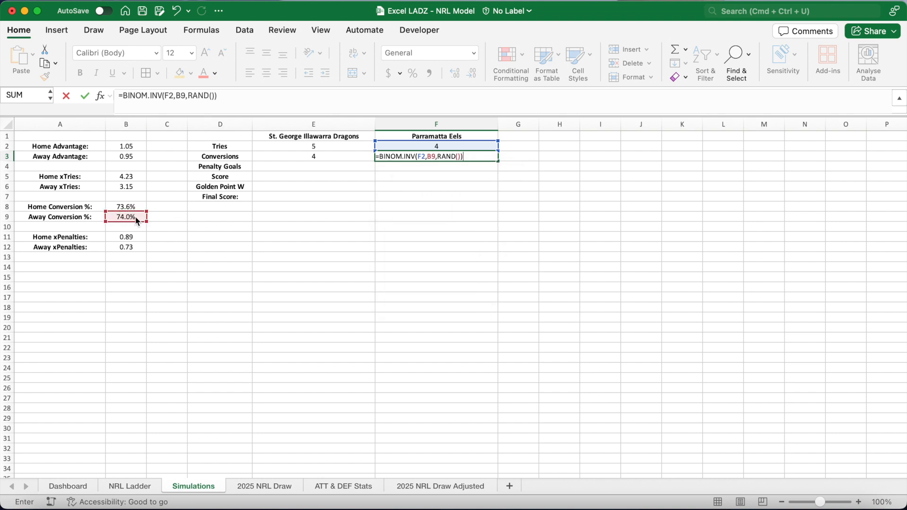
key(Return)
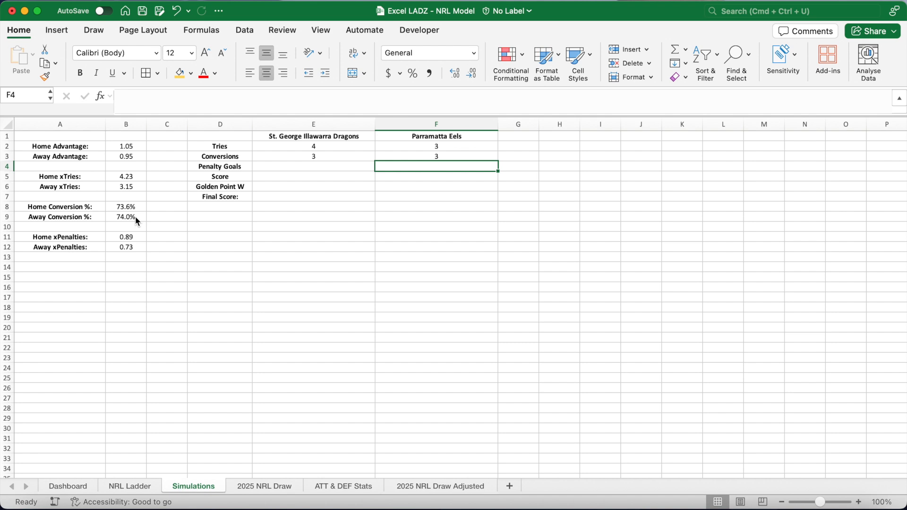
Simulate home penalty goals in E4 with =BINOM.INV(10000,B11/10000,RAND()).
click(284, 169)
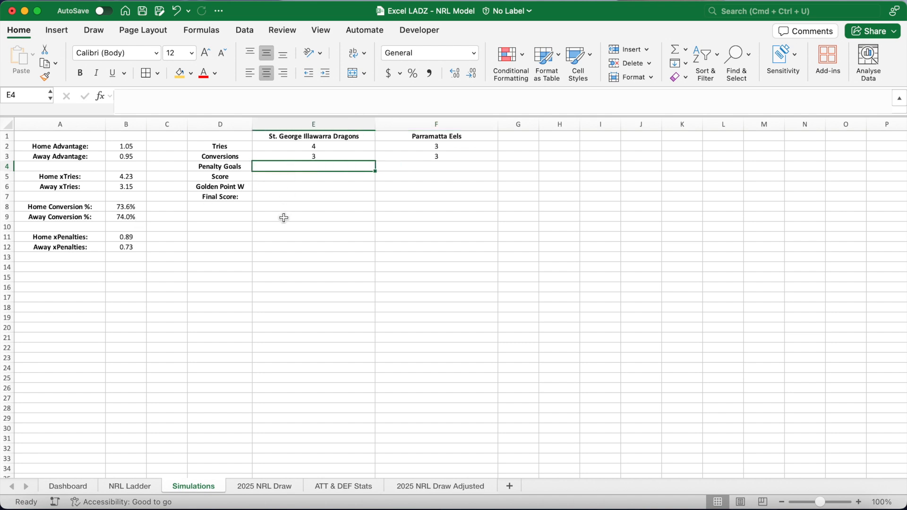
text(=BINOM.INV)
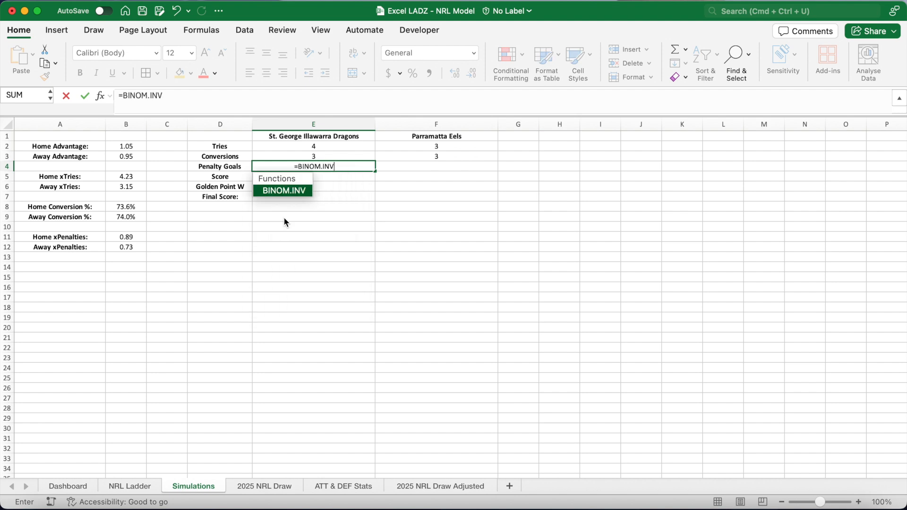
text((10000,)
click(135, 236)
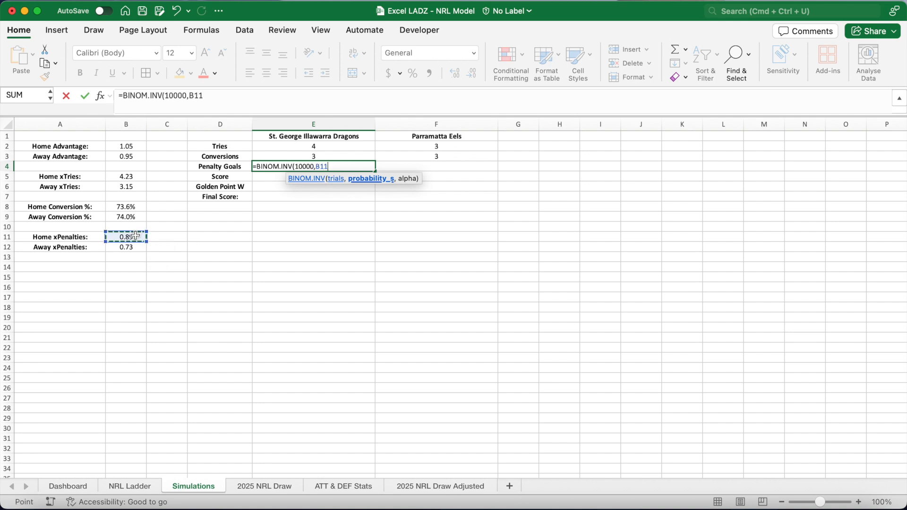
text(/10000,RAND()))
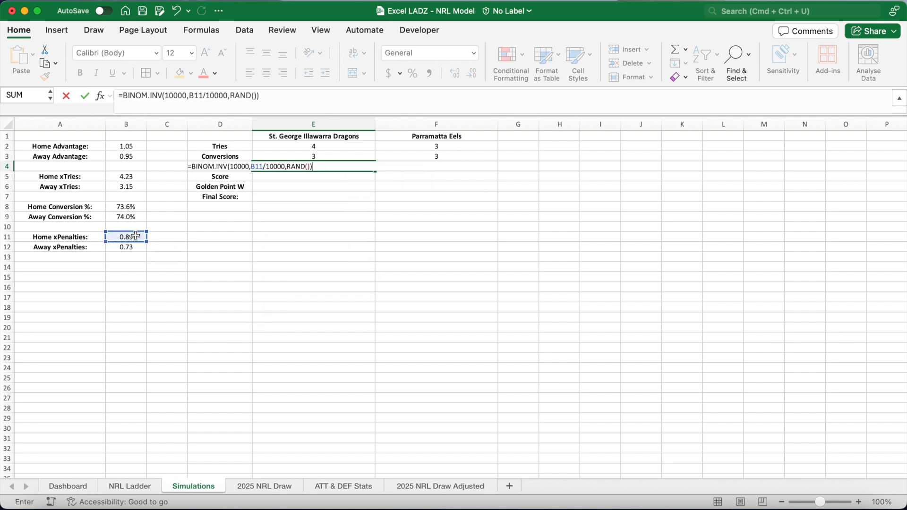
key(Return)
Simulate away penalty goals in F4 with =BINOM.INV(10000,B12/10000,RAND()).
click(409, 168)
text(=BI)
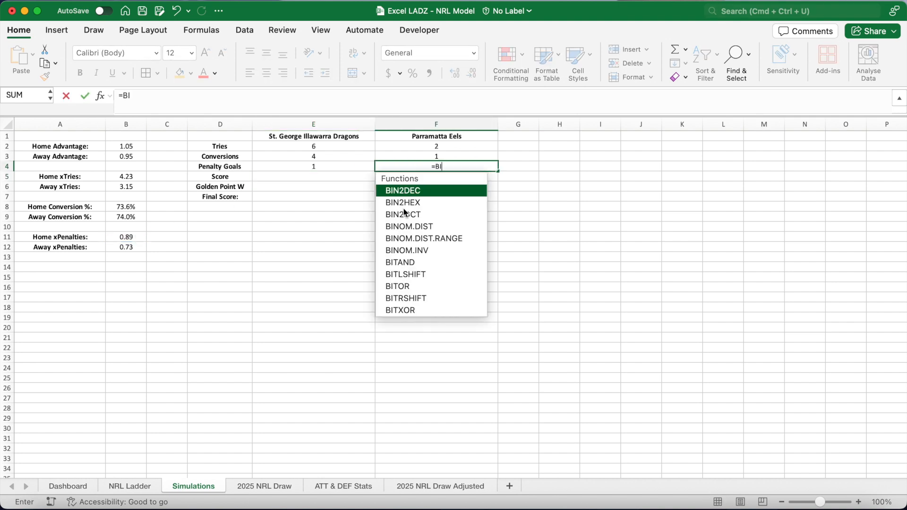
text(NOM.INV(10)
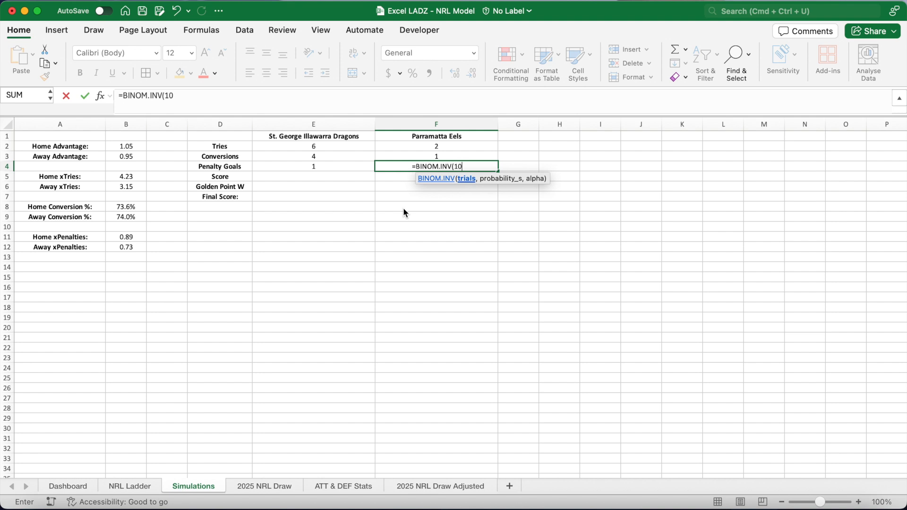
text(000,)
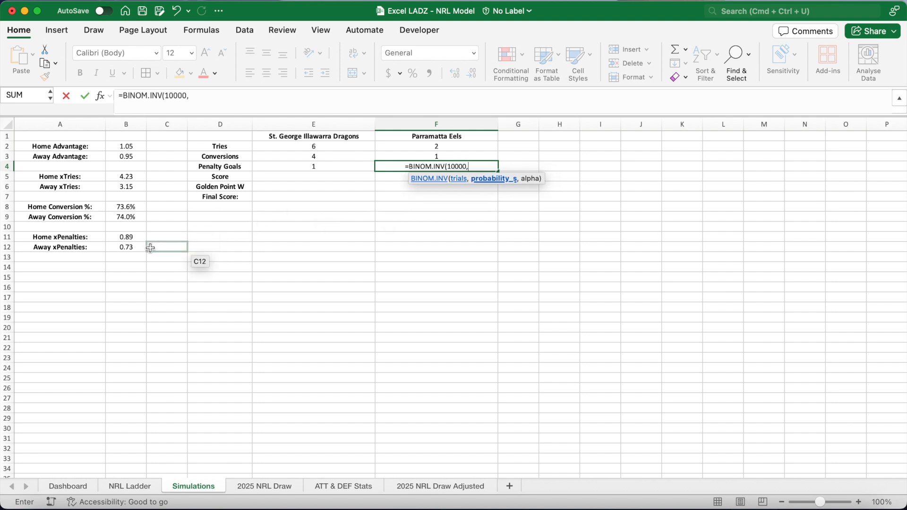
click(132, 251)
text(/1000)
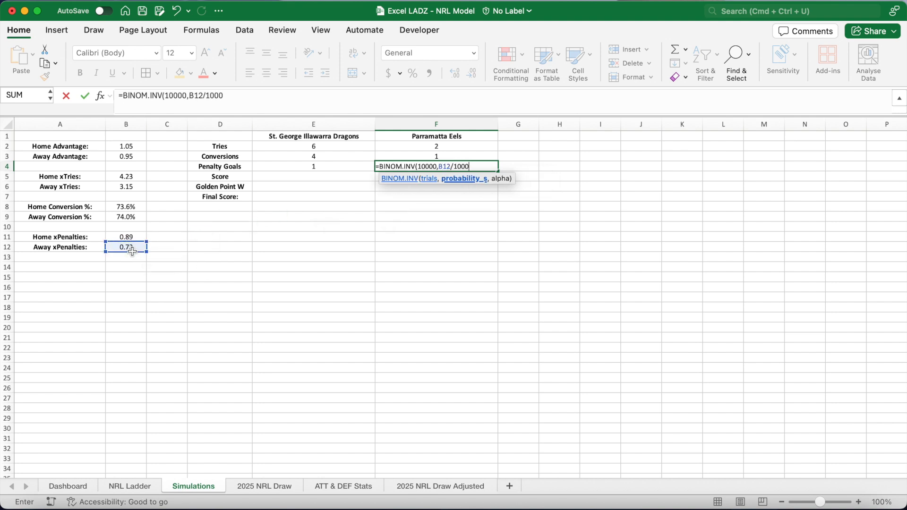
text(0,RAND()))
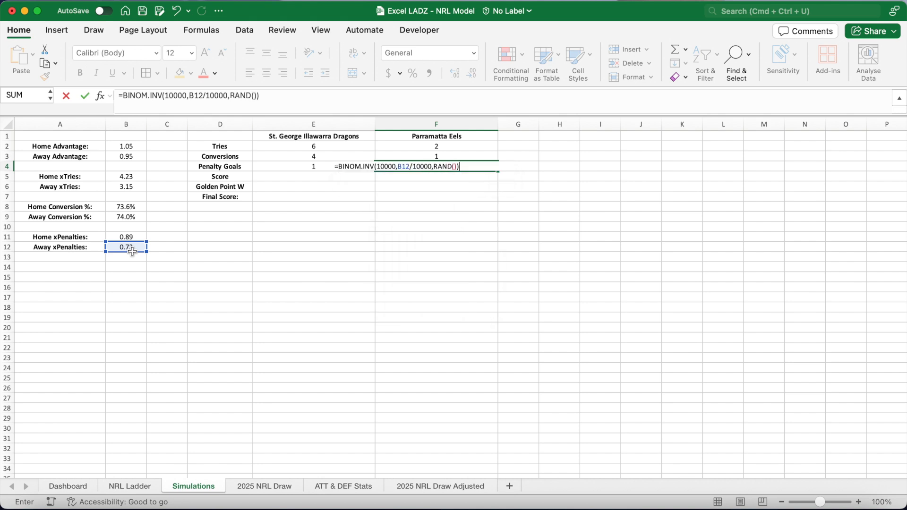
key(Return)
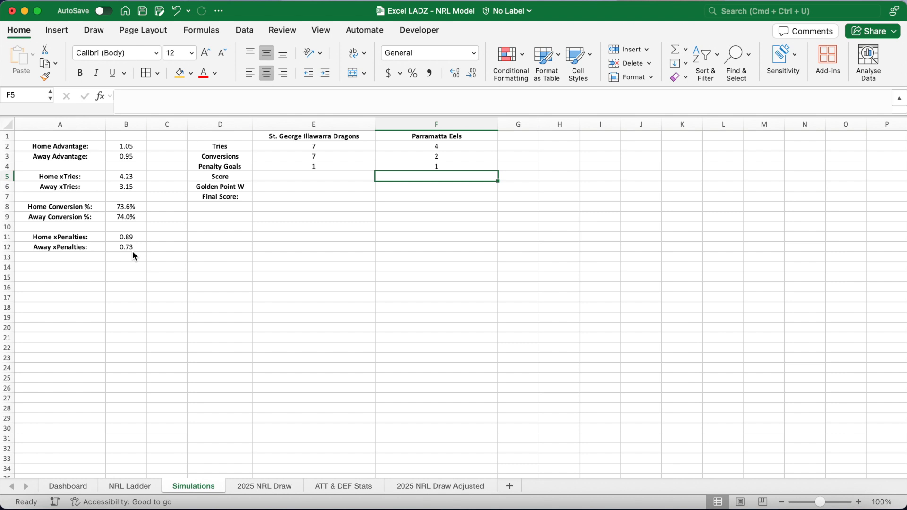
Calculate the home score in E5 with =E2*4+E3*2+E4*2.
click(293, 176)
text(=)
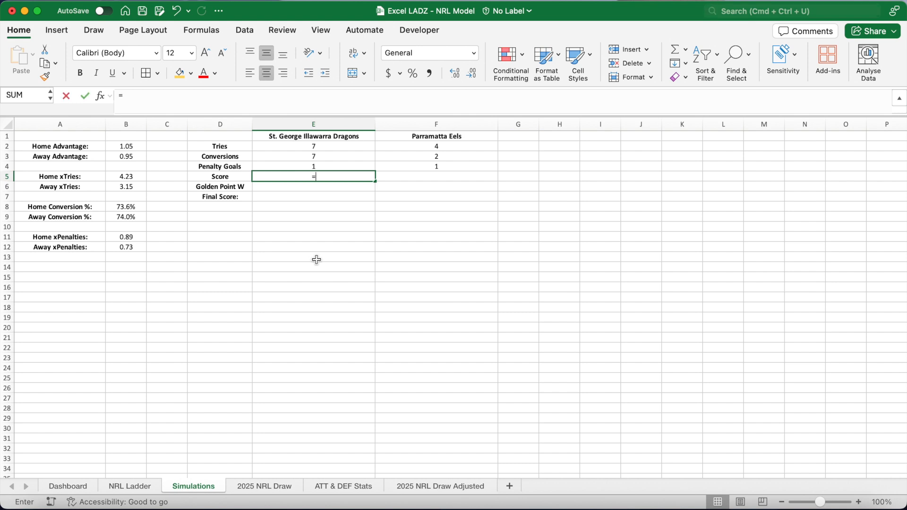
click(335, 148)
text(*)
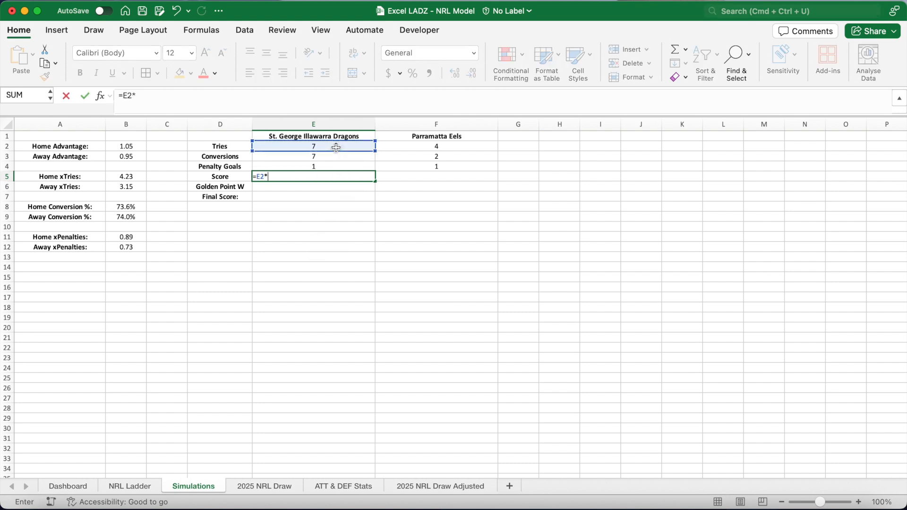
text(4+)
click(331, 159)
text(*)
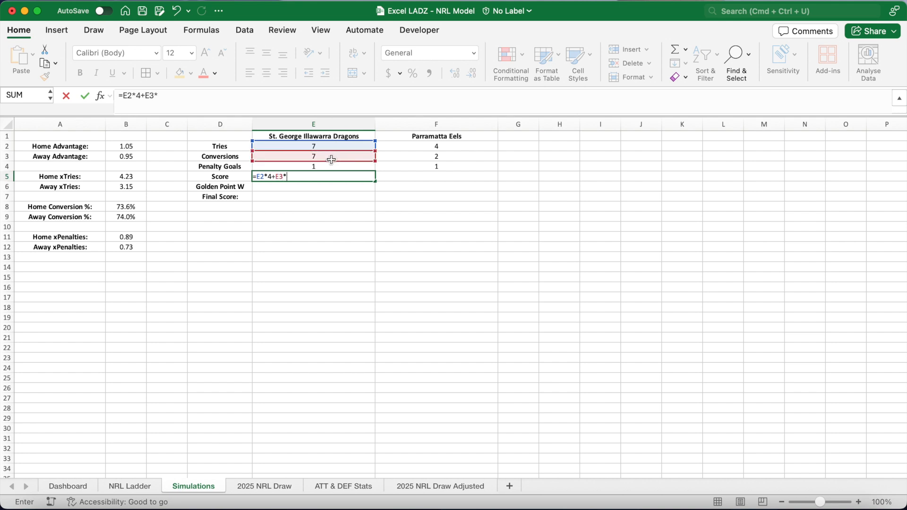
text(2+)
click(328, 168)
text(*2)
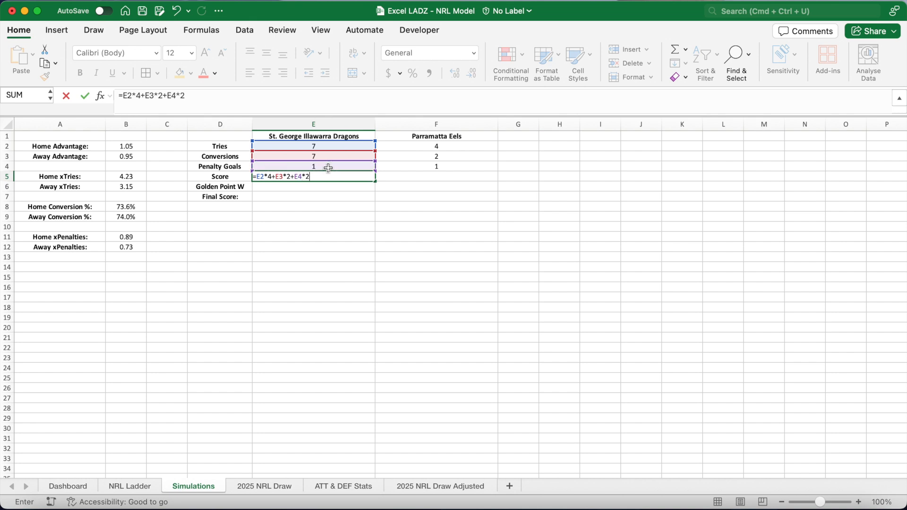
key(Return)
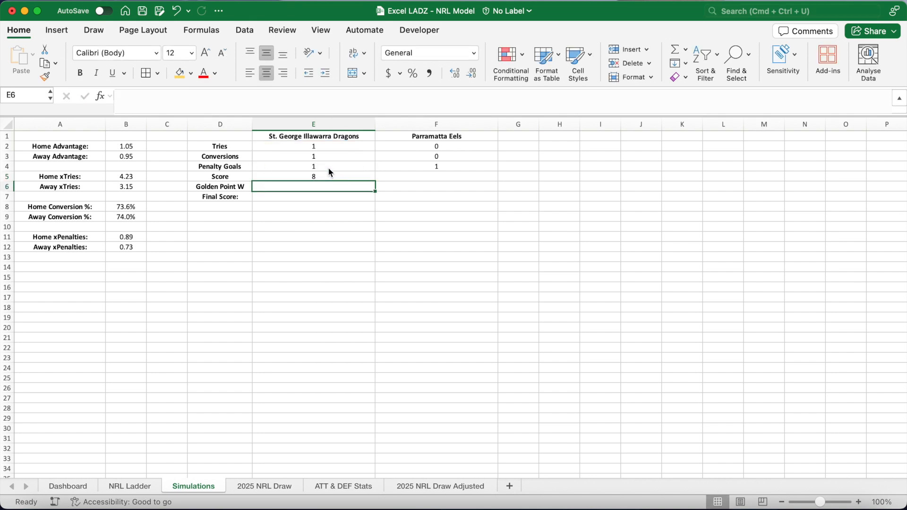
Fill the score formula across to F5 and recalculate the sheet a few times.
click(405, 176)
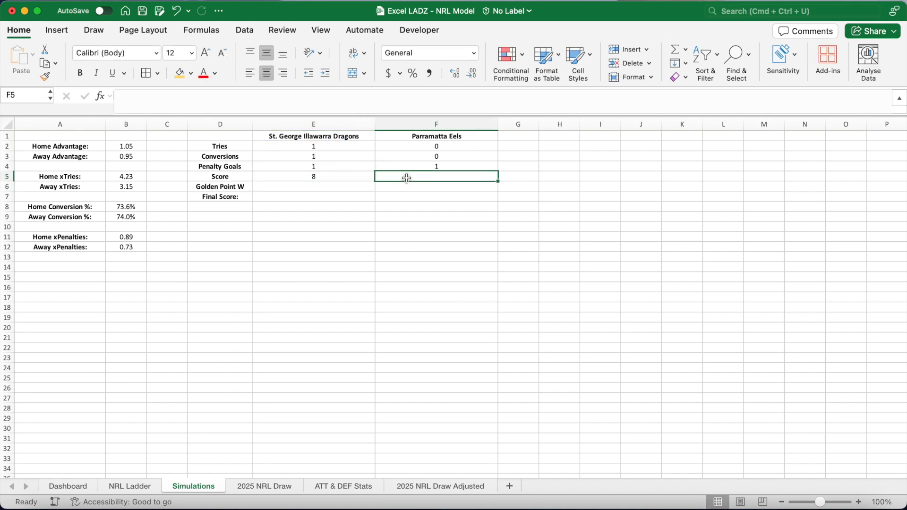
click(353, 178)
drag(374, 181, 456, 180)
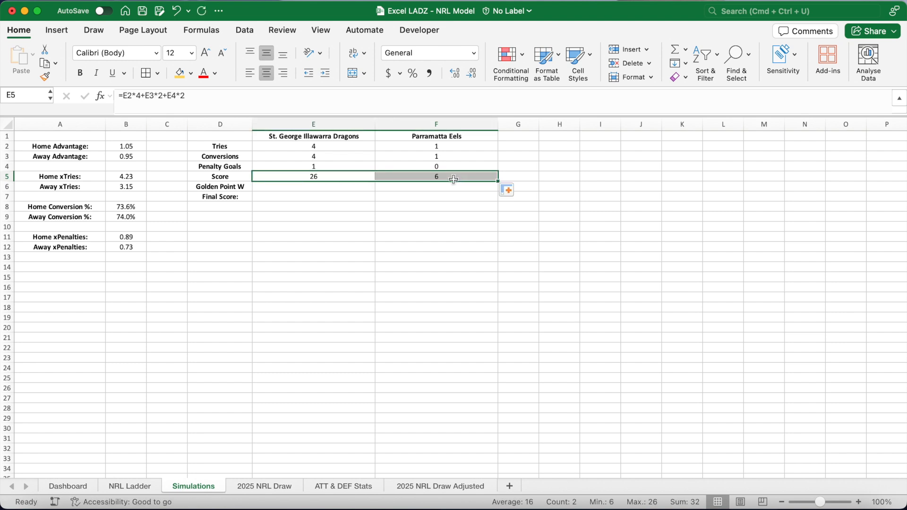
click(341, 188)
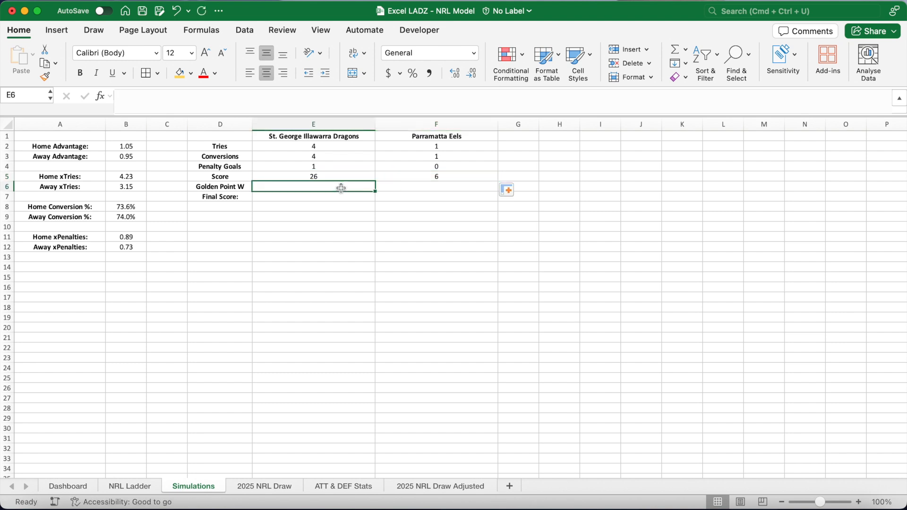
key(F9)
key(F9)
key(F9)
key(F9)
drag(324, 176, 427, 176)
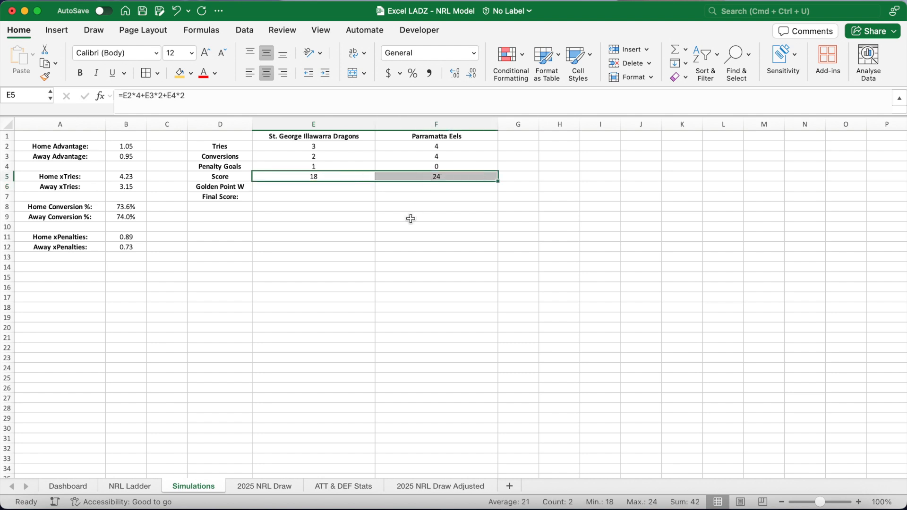
Pick a random golden point winner in E6 with =IF(RAND()>0.5,E1,F1).
click(329, 188)
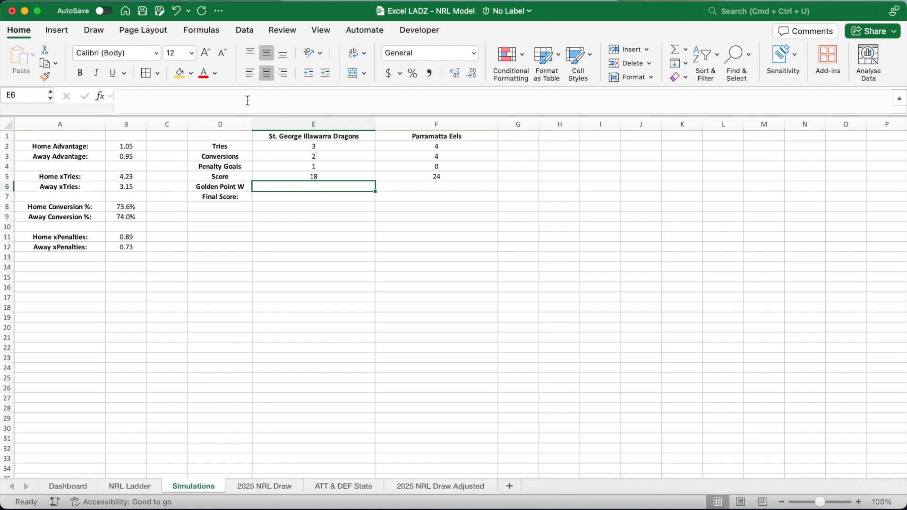
text(=)
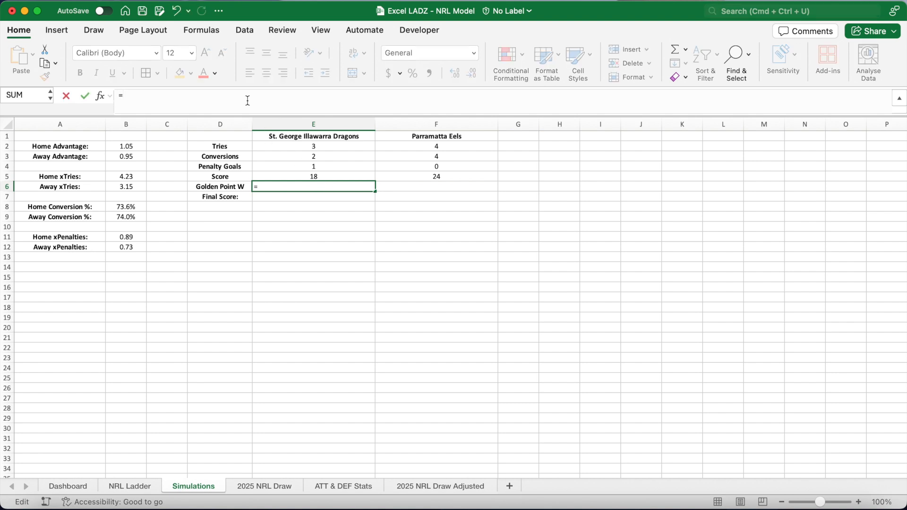
text(IF(RAND()
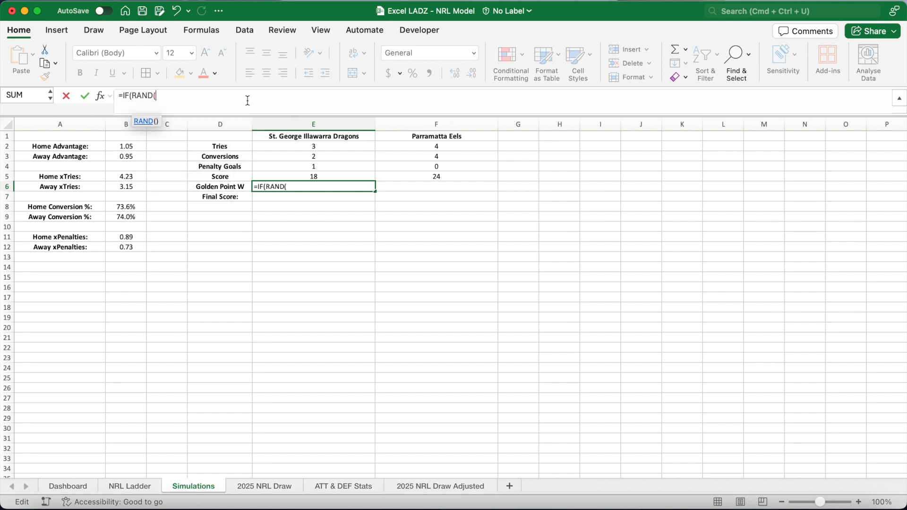
text()>0.5)
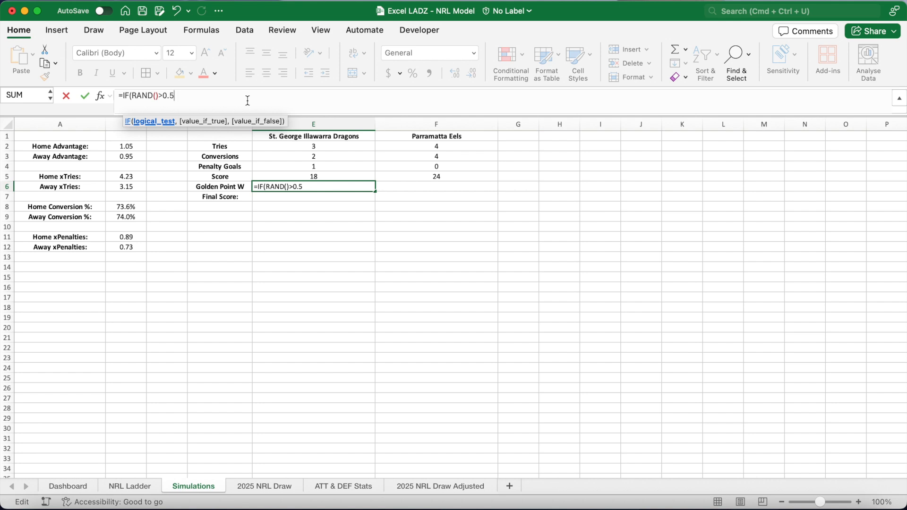
text(,E)
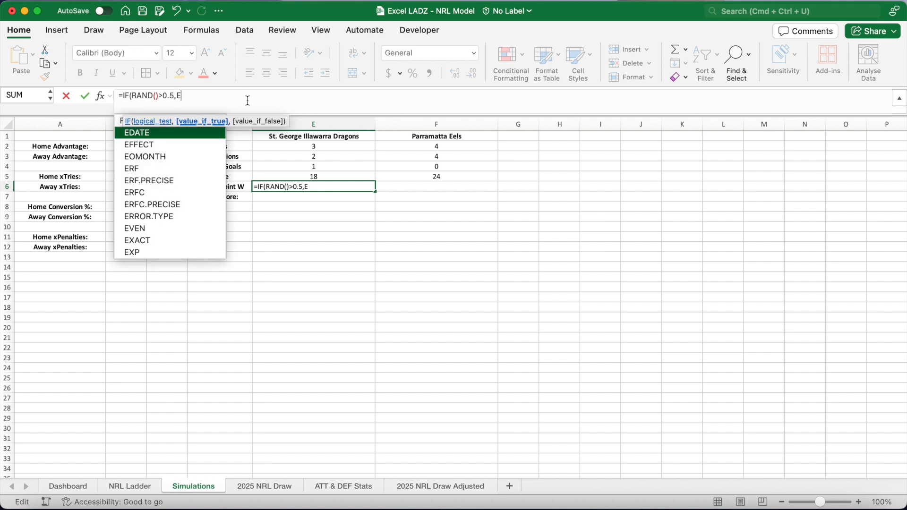
text(1,F1))
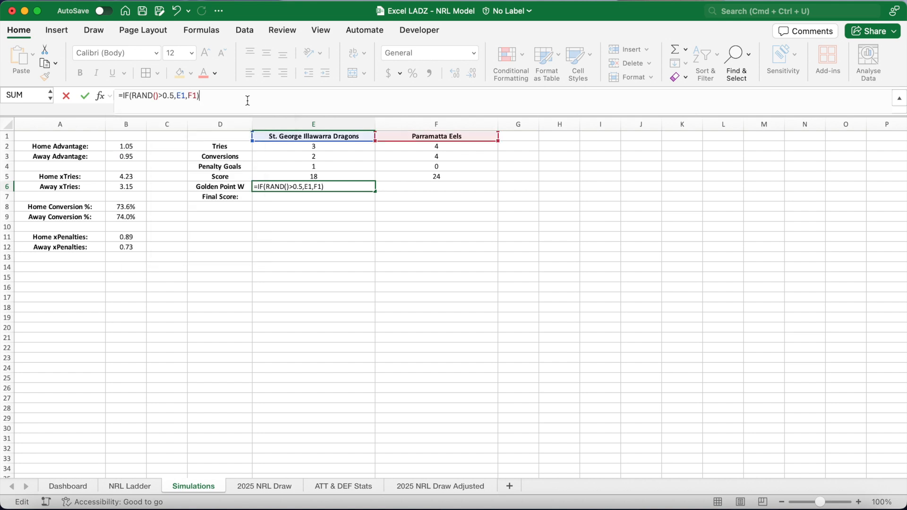
key(Return)
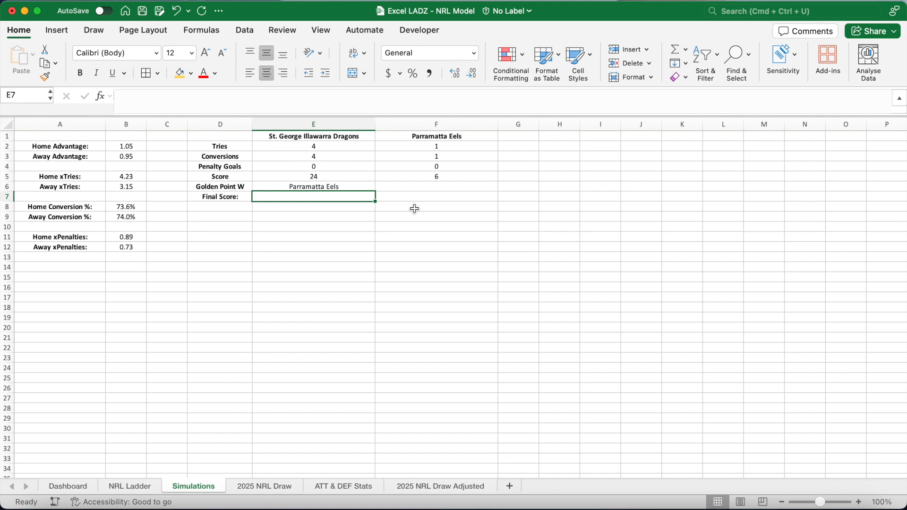
Flag a drawn result in F6 with =IF(E5=F5,"DRAW","FINAL").
click(448, 188)
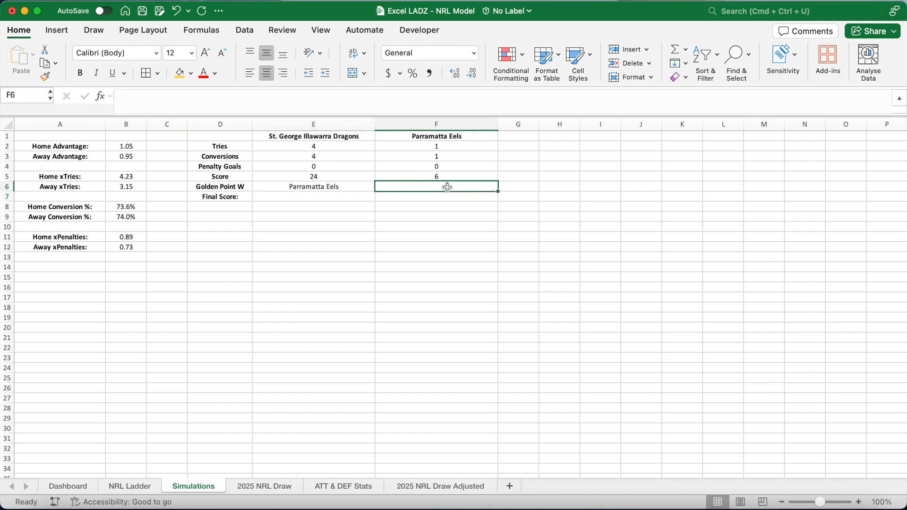
click(336, 101)
text(=)
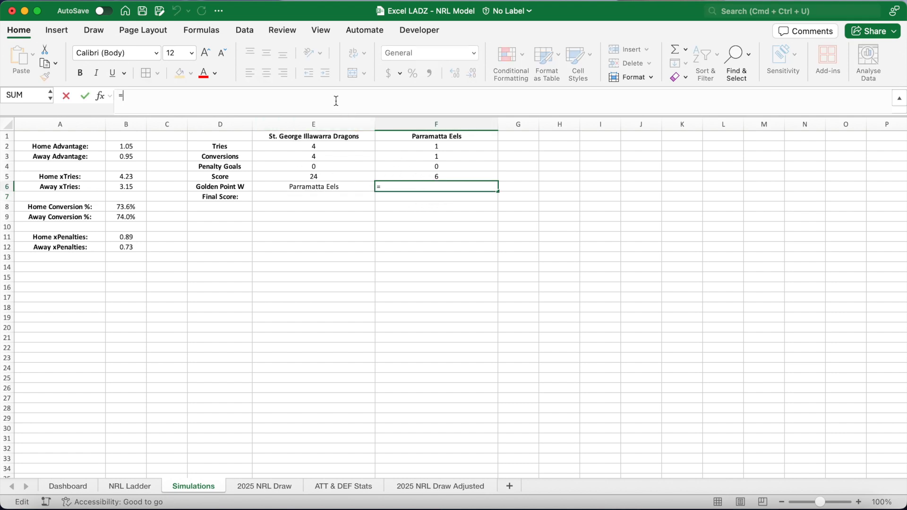
text(IF()
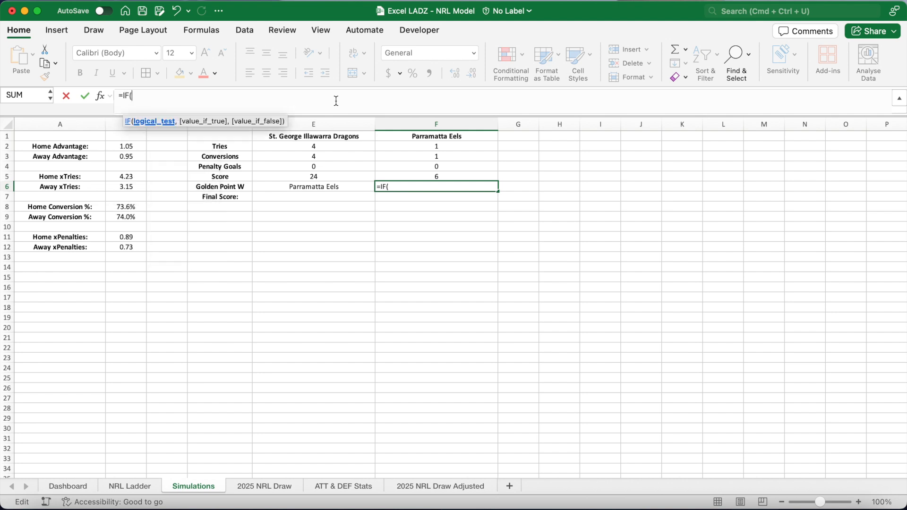
text(E5=)
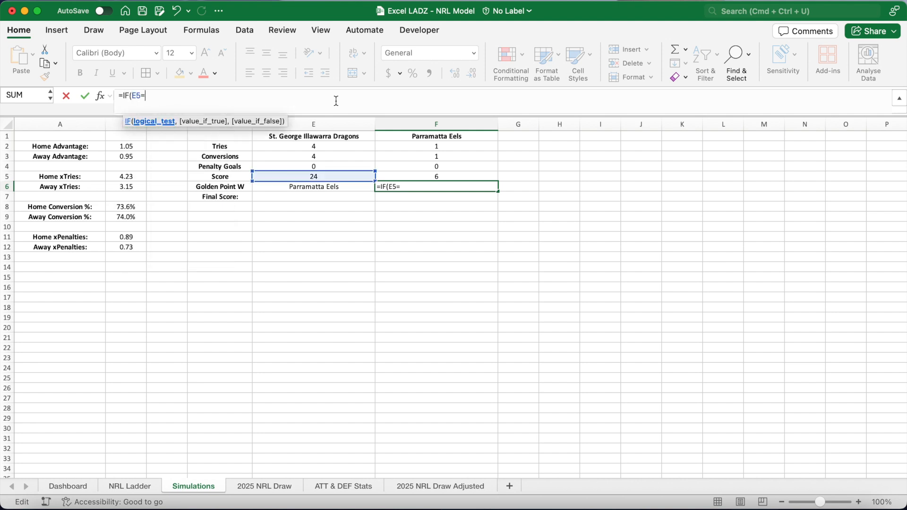
text(F5)
text(,)
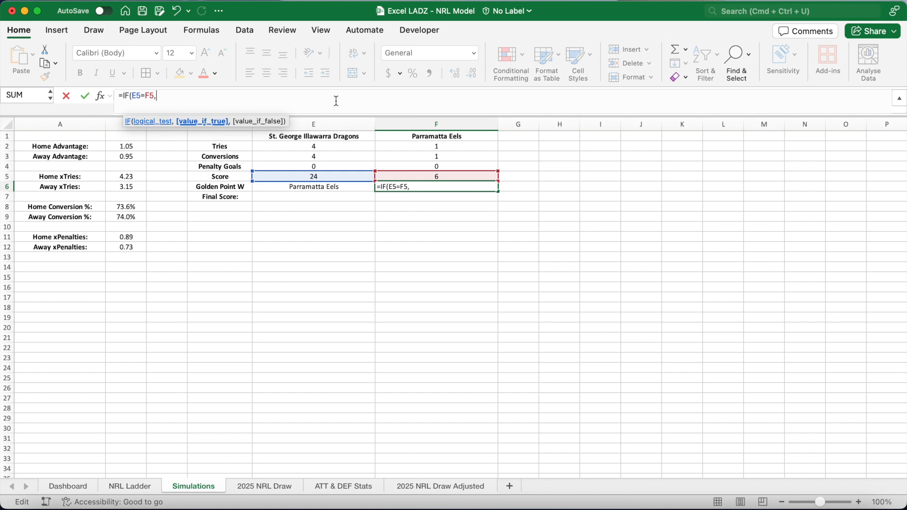
text("DRAW","FINAL"))
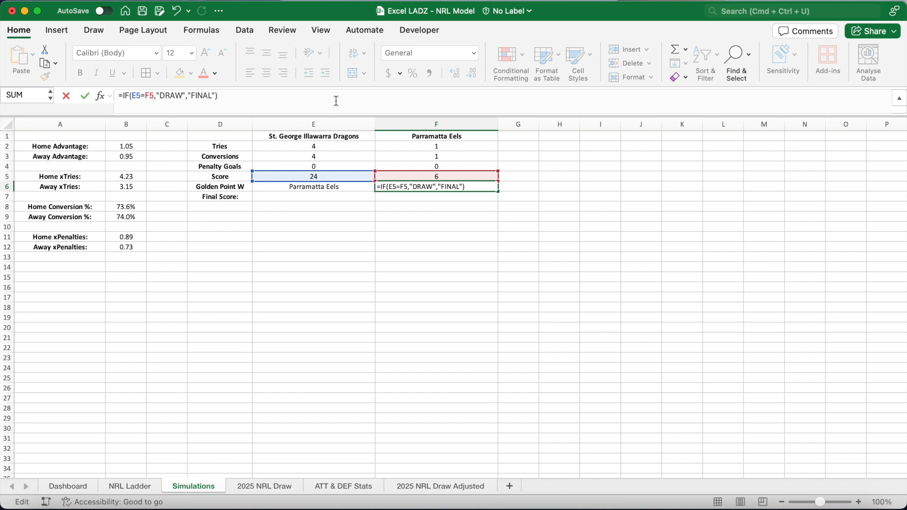
key(Return)
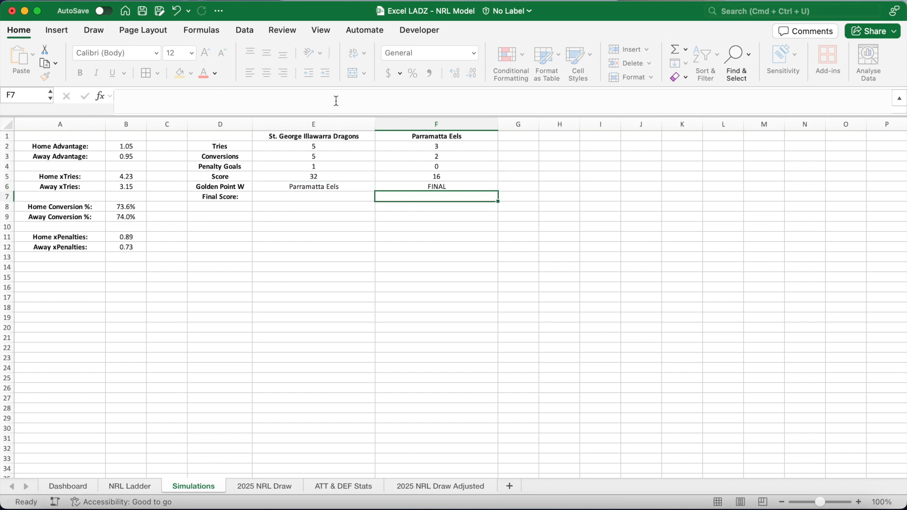
Calculate the home final score in E7 with =IF(E5=F5,IF(E6=E1,E5+1,E5),E5).
click(312, 197)
click(269, 102)
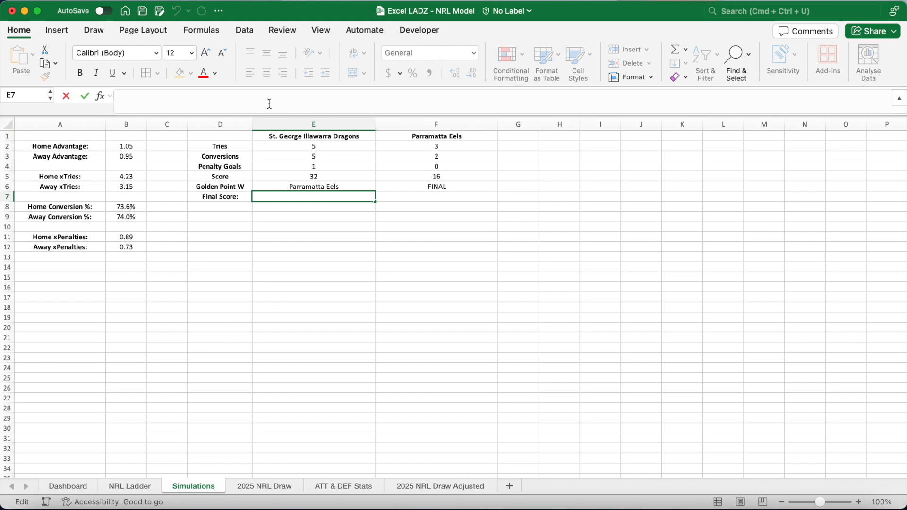
text(=IF()
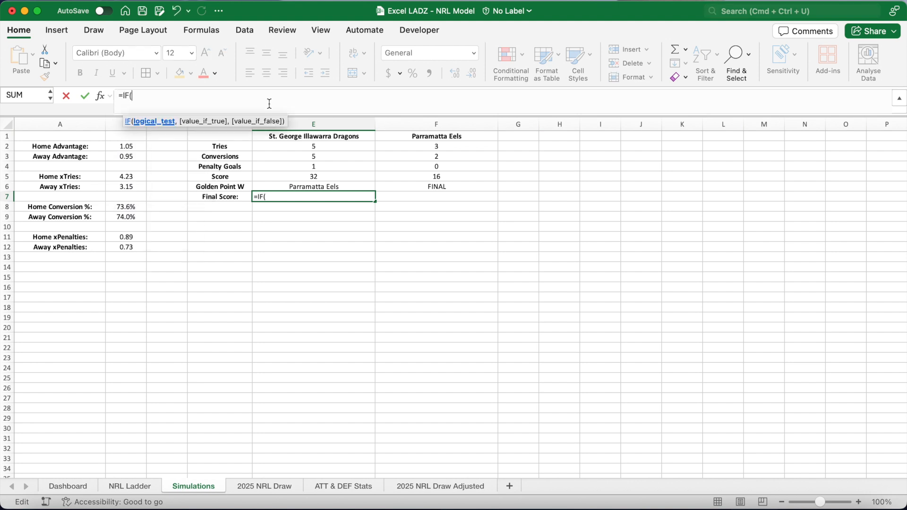
text(E)
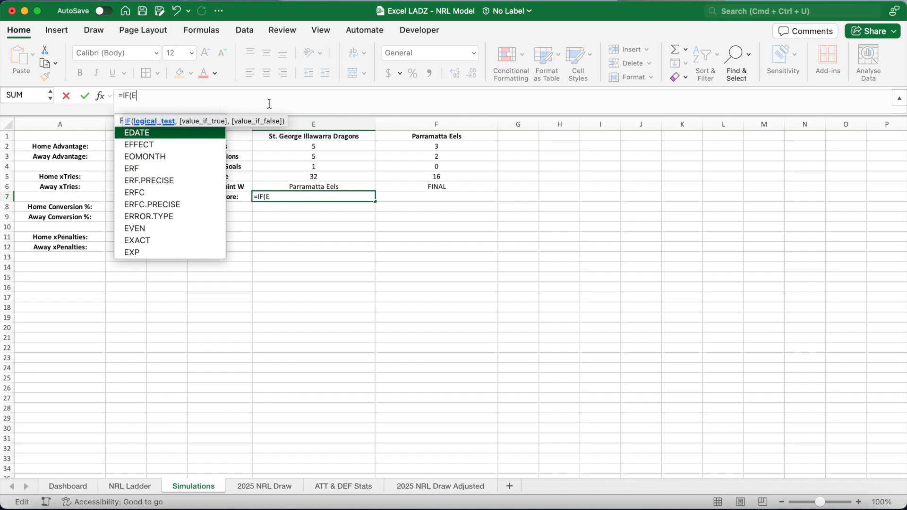
text(5=)
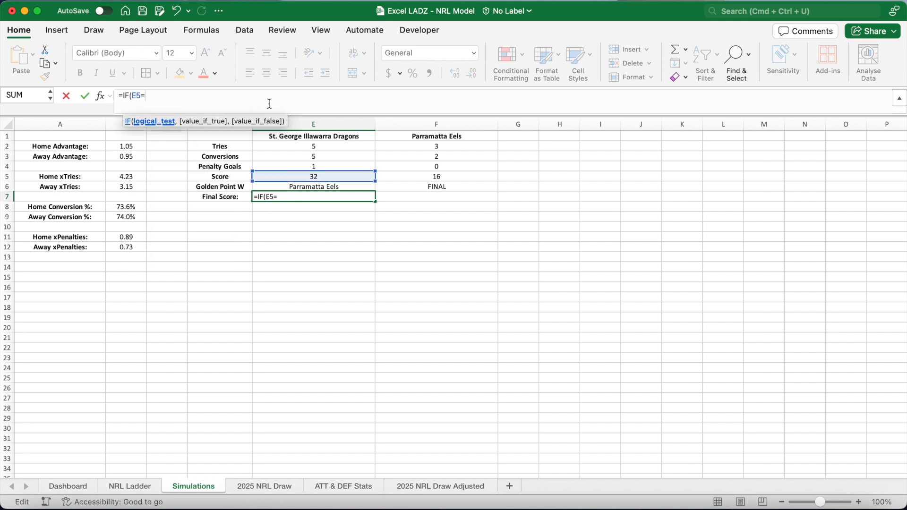
text(F5,)
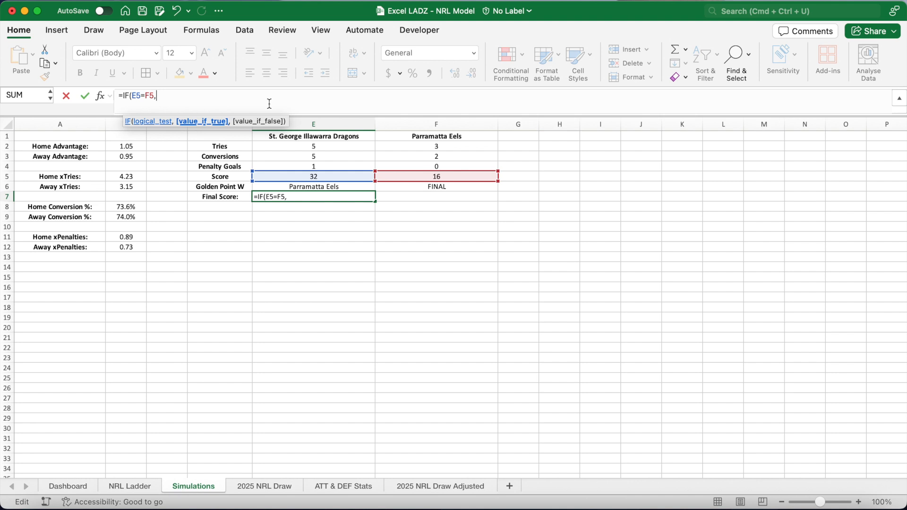
text(IF(E)
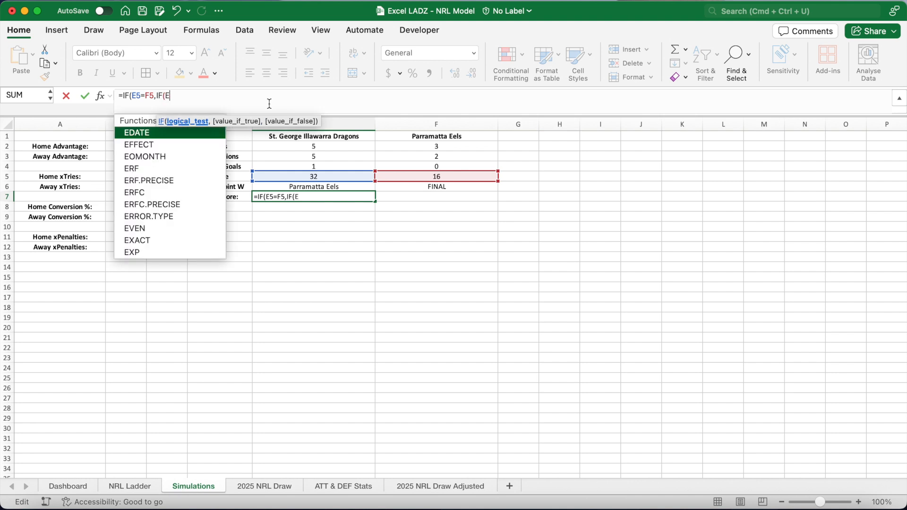
text(6=F1)
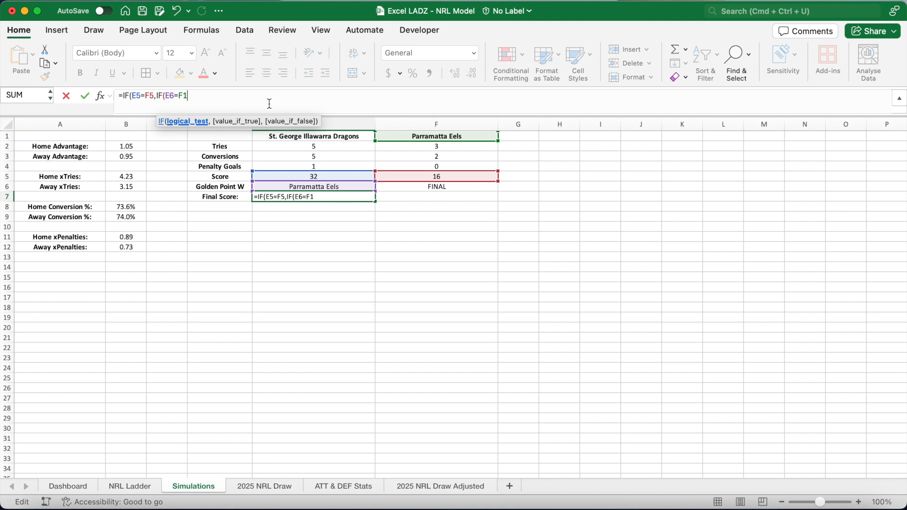
key(BackSpace)
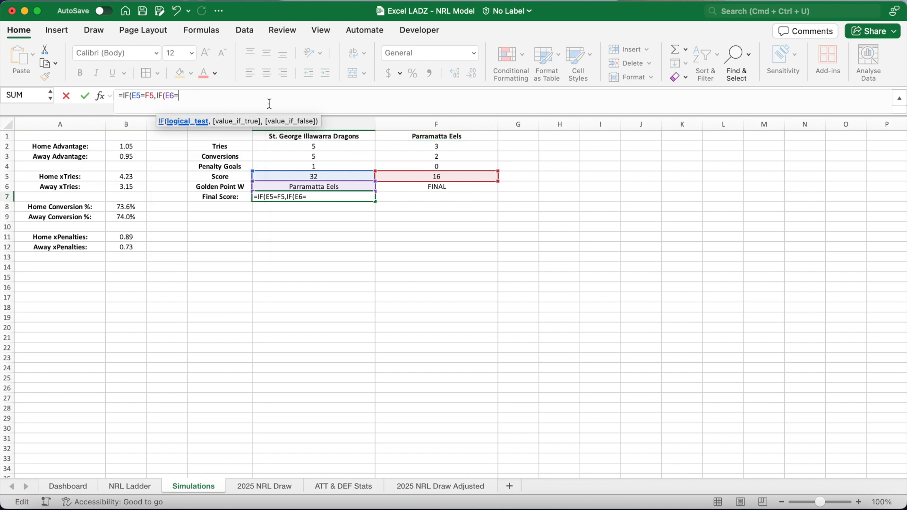
text(E1)
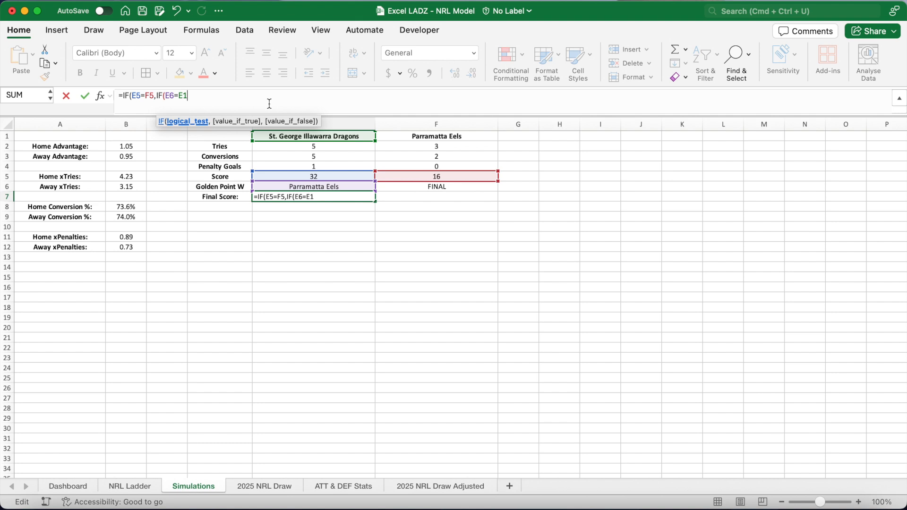
text(,)
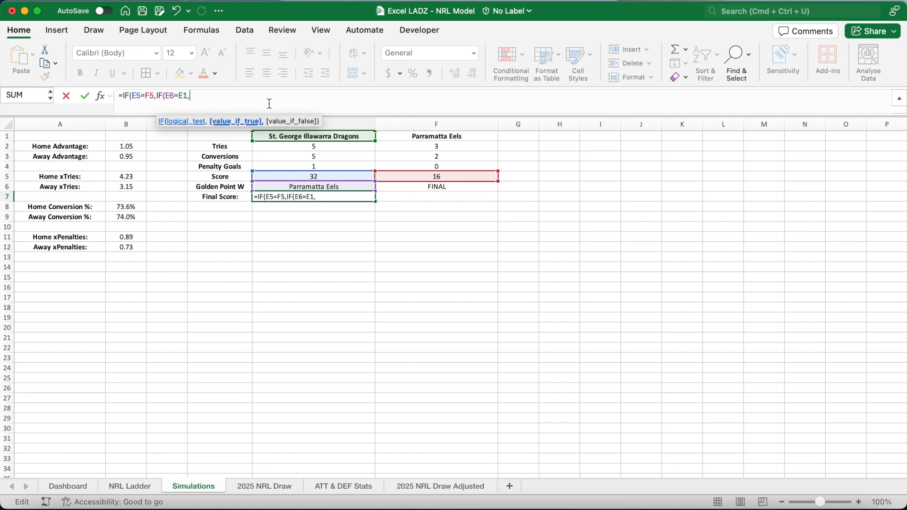
text(E5)
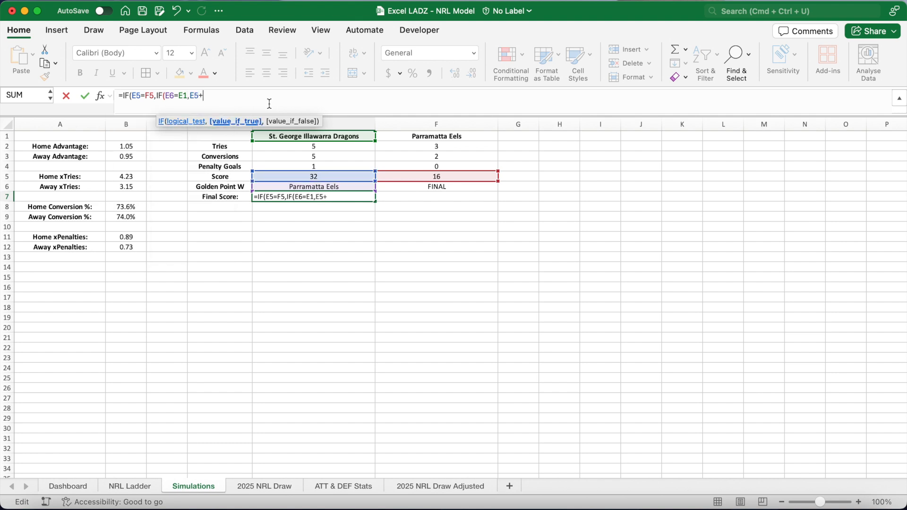
text(+1,E)
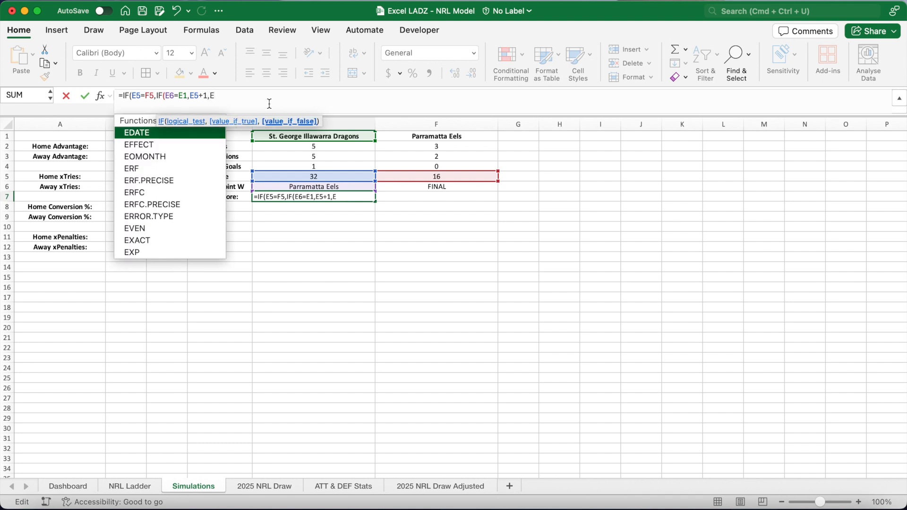
text(5)
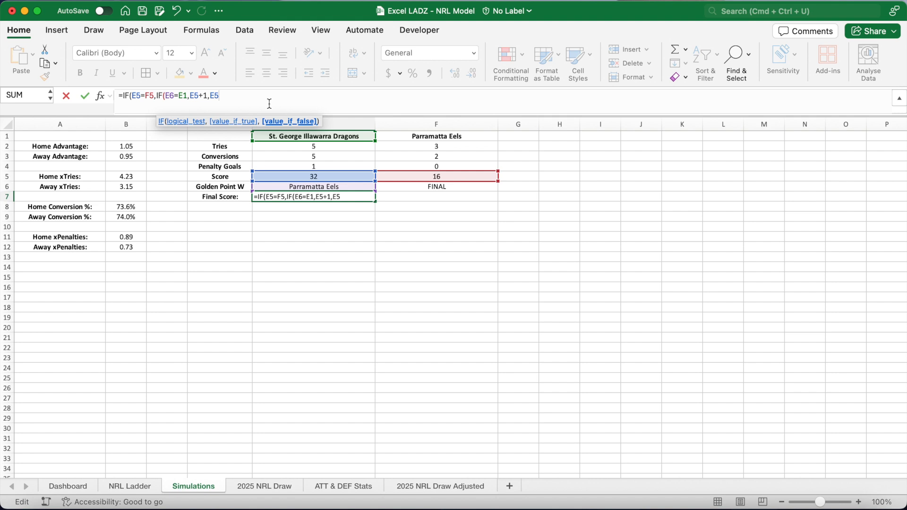
text(),E5)
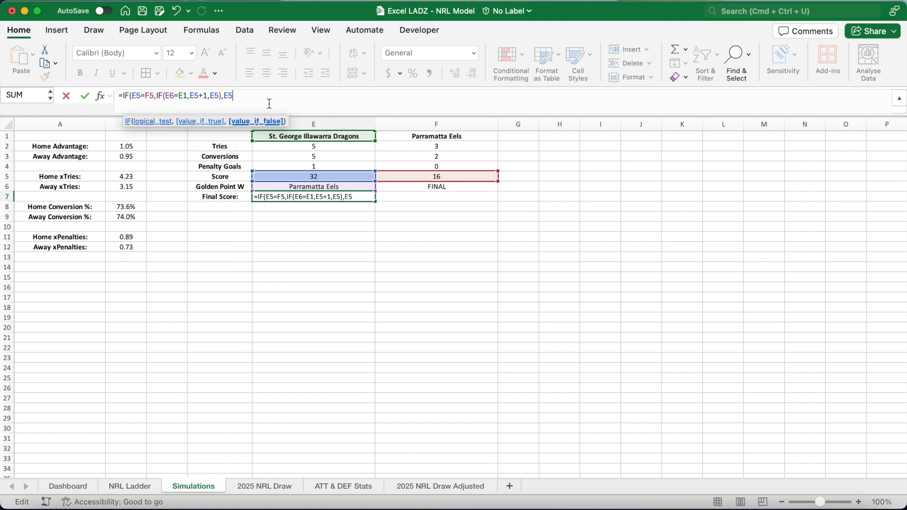
text())
key(Return)
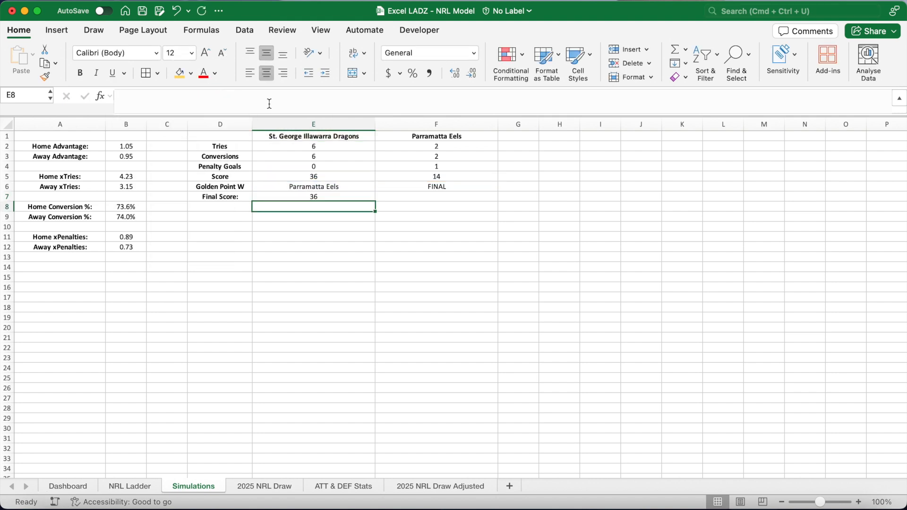
Calculate the away final score in F7 with =IF(E5=F5,IF(E6=F1,F5+1,F5),F5).
click(441, 197)
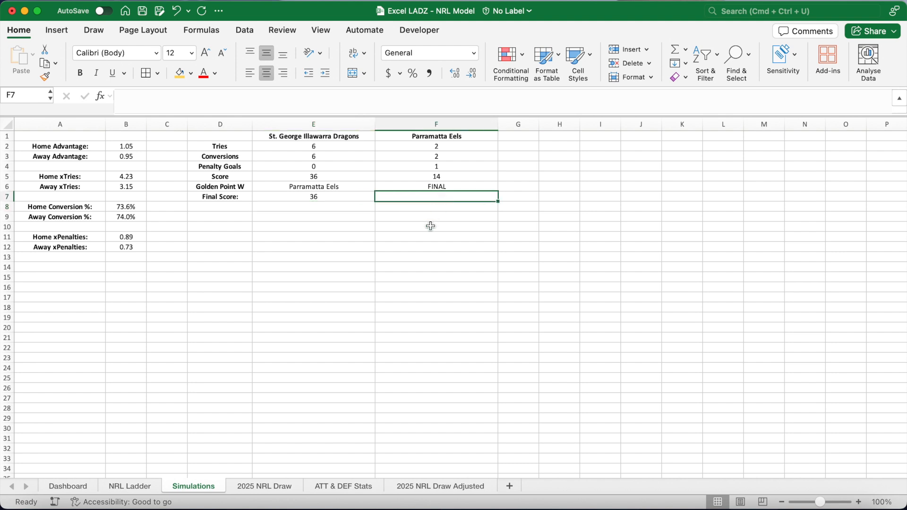
text(=I)
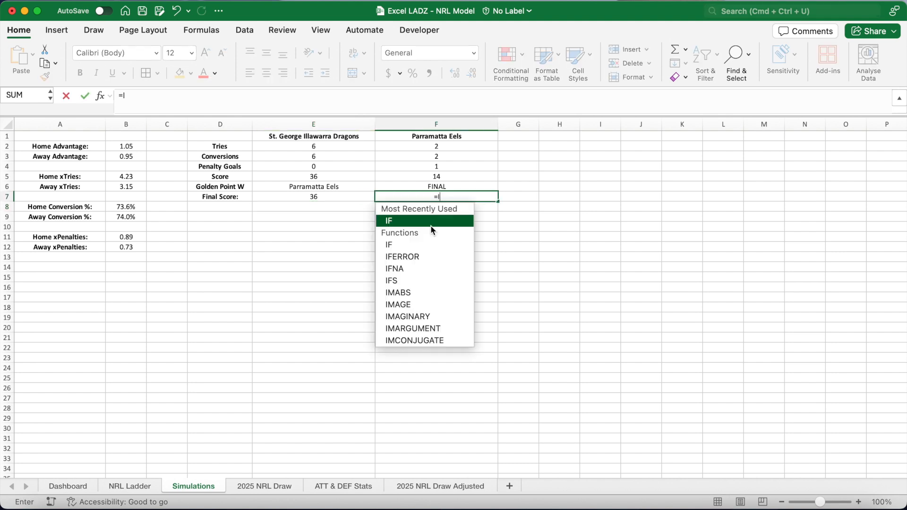
text(F(E5=)
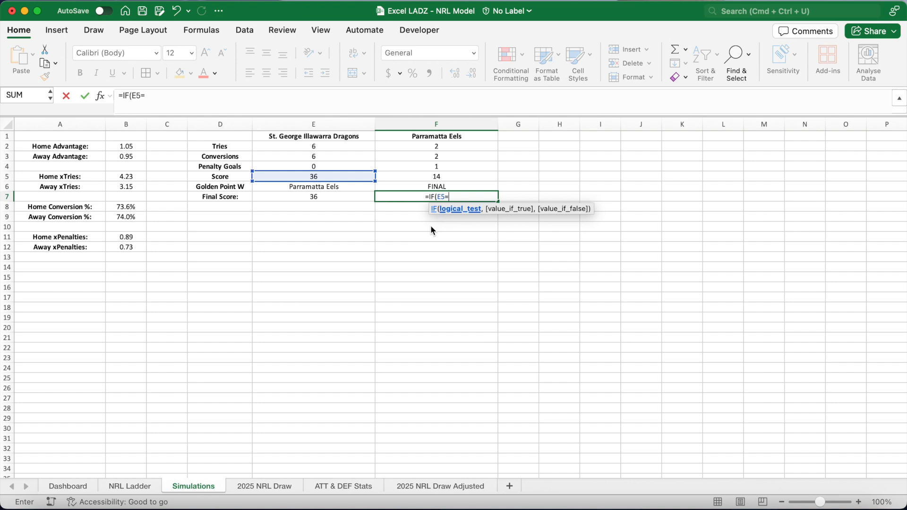
text(F5,)
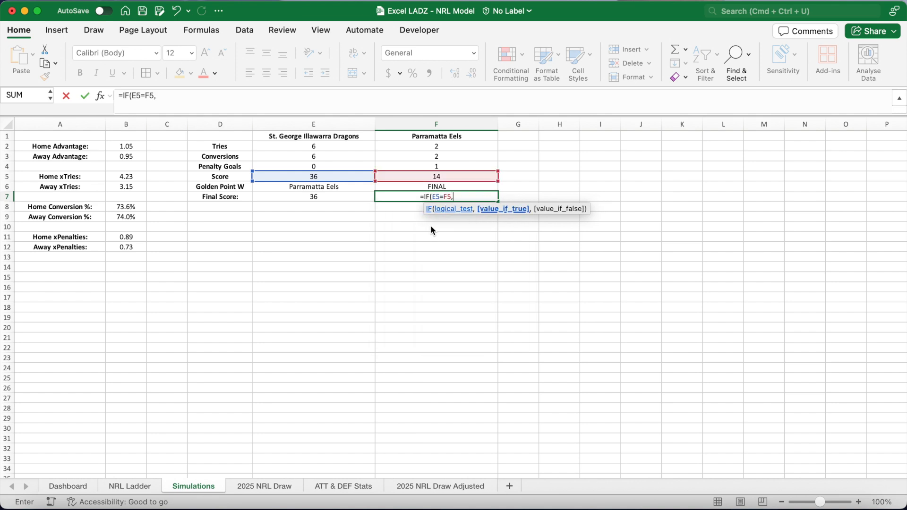
text(IF(E)
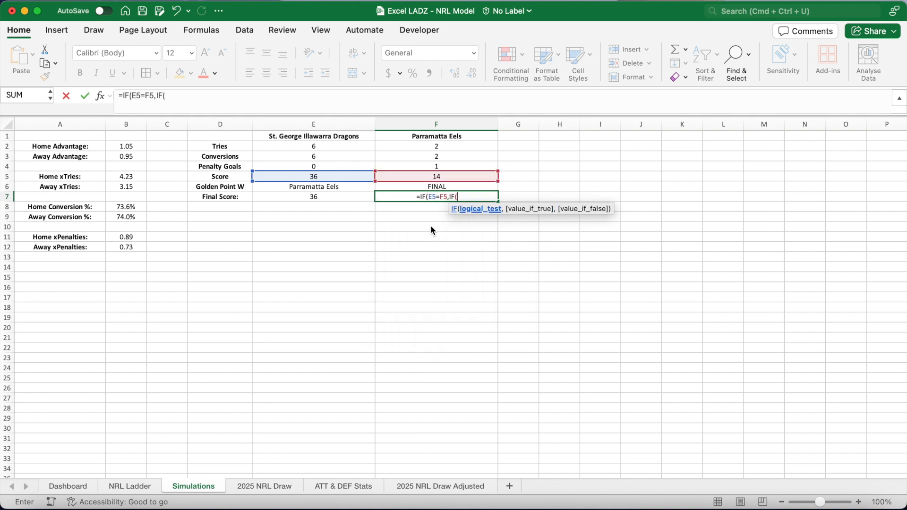
text(6)
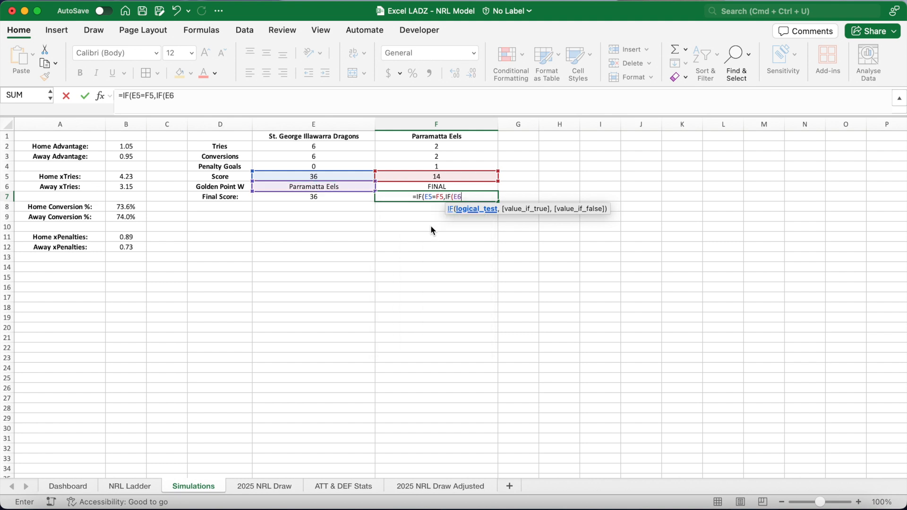
text(=F)
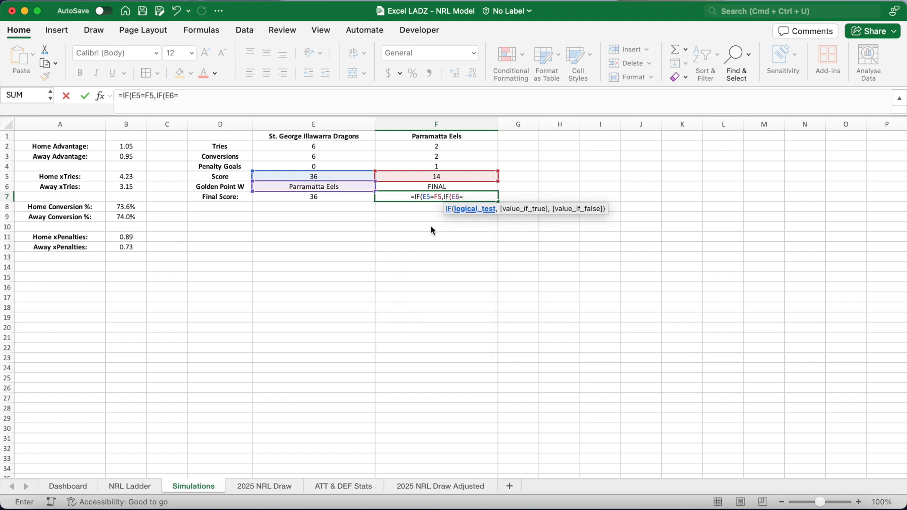
text(1,F5+)
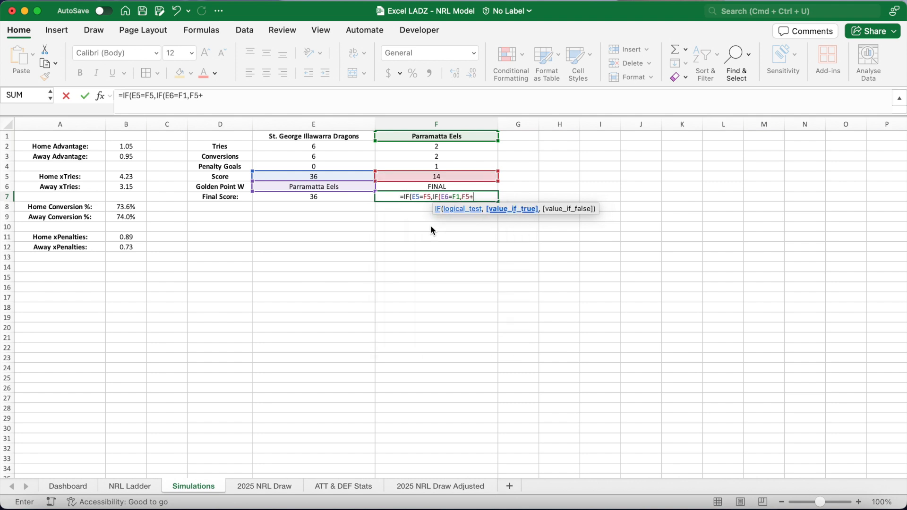
text(1,F)
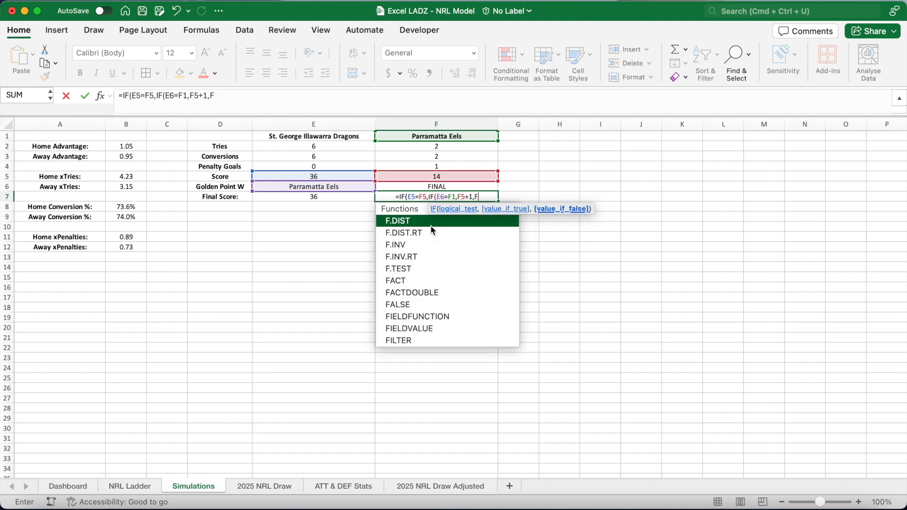
text(5),)
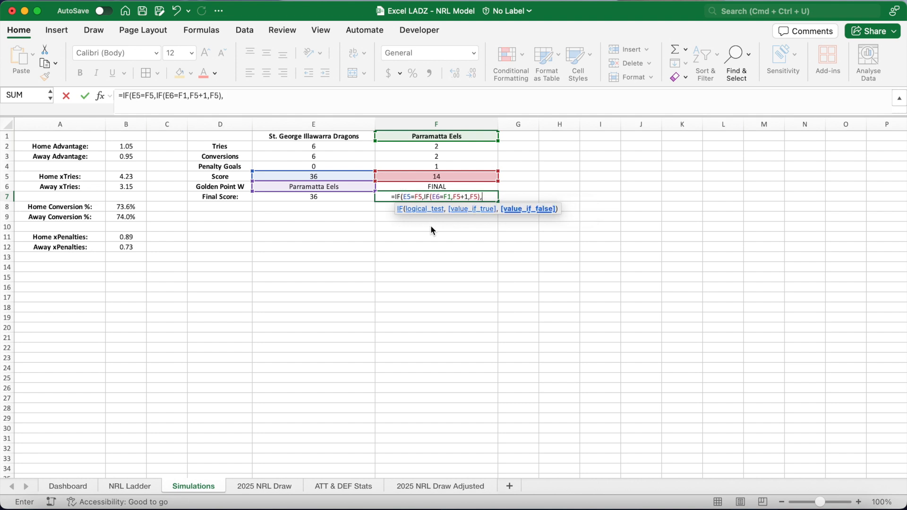
text(F5)
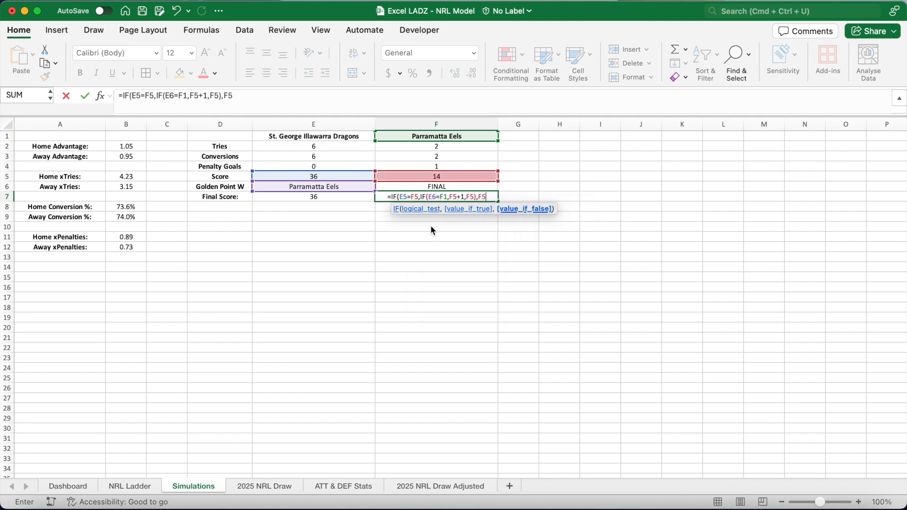
text())
key(Return)
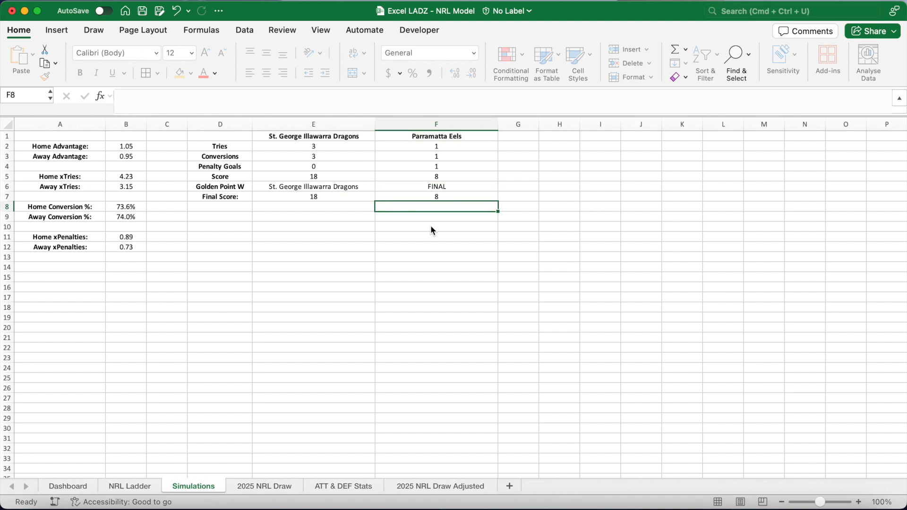
Recalculate the sheet several times to check the simulated final scores.
drag(349, 194, 416, 195)
click(364, 225)
key(Delete)
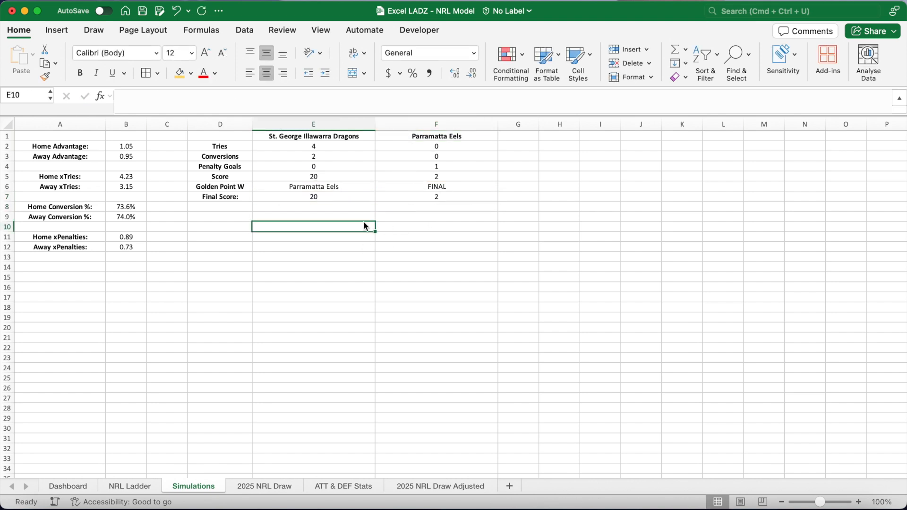
key(Delete)
key(Delete)
key(Delete)
key(Delete)
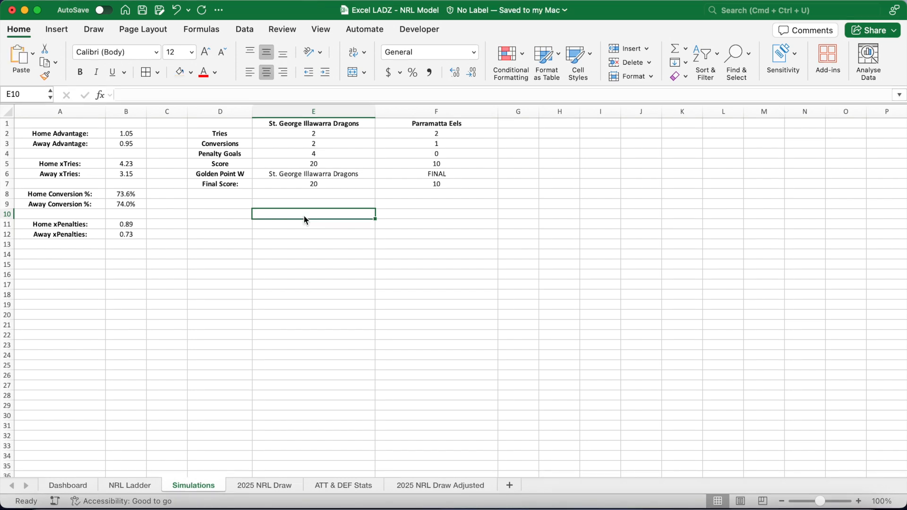
key(Delete)
key(Delete)
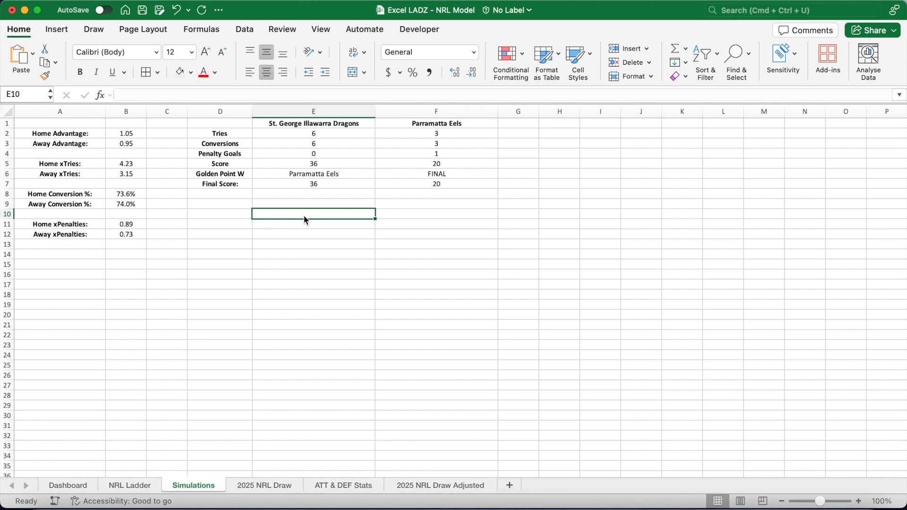
Link I1 to the home team name cell on the Dashboard sheet.
click(601, 124)
drag(621, 111, 829, 111)
scroll(777, 180, right, 3)
mouse_move(761, 111)
mouse_down()
mouse_move(819, 113)
mouse_move(772, 114)
mouse_up()
text(=)
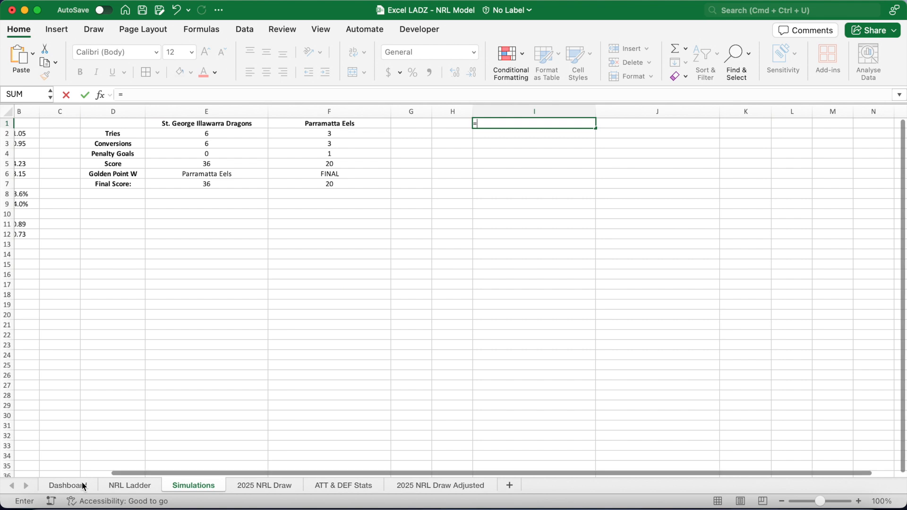
click(67, 486)
click(191, 137)
key(Return)
Link J1 to the away team name cell on the Dashboard sheet.
click(607, 125)
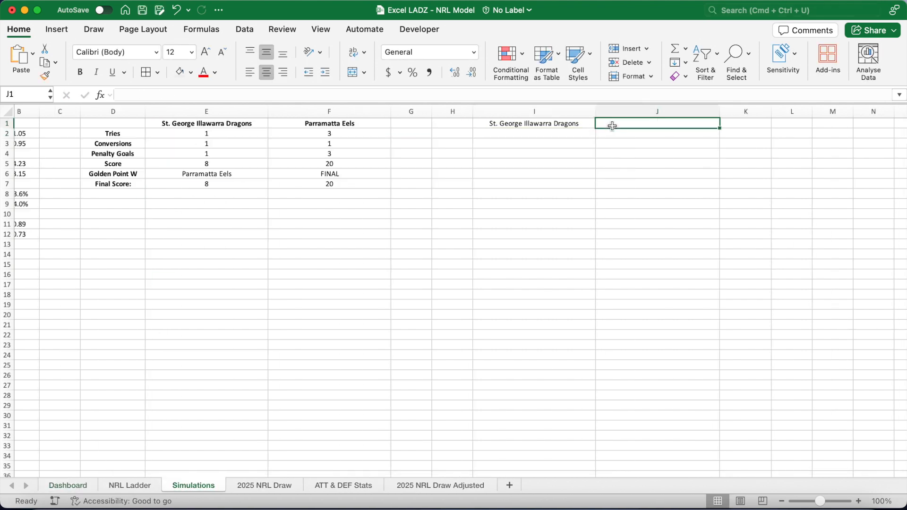
text(=)
click(75, 486)
click(202, 168)
key(Return)
Bold the team headers in I1:J1 and add a bold "80-min Status" header in K1.
drag(534, 123, 614, 126)
key(super+b)
click(732, 123)
key(super+b)
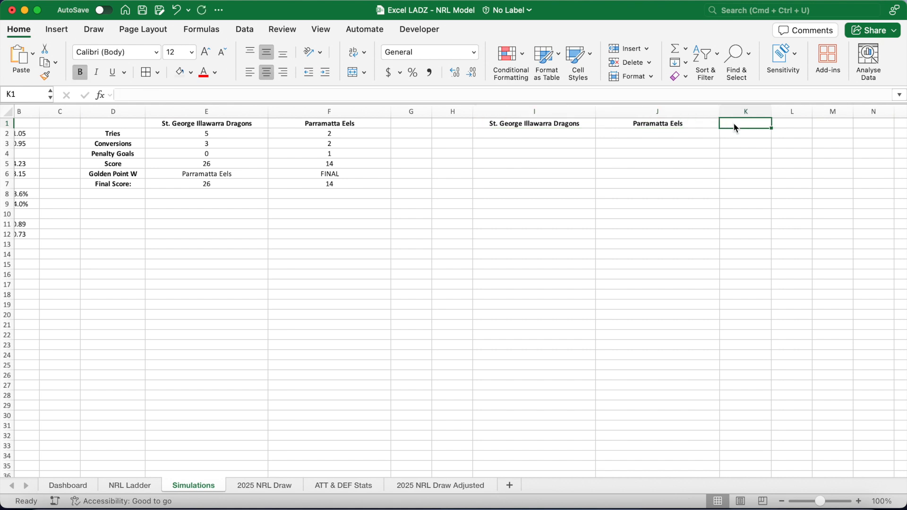
text(80-min Status)
key(Return)
Add a bold "Trials" header in H2.
click(459, 135)
key(super+b)
text(Trials)
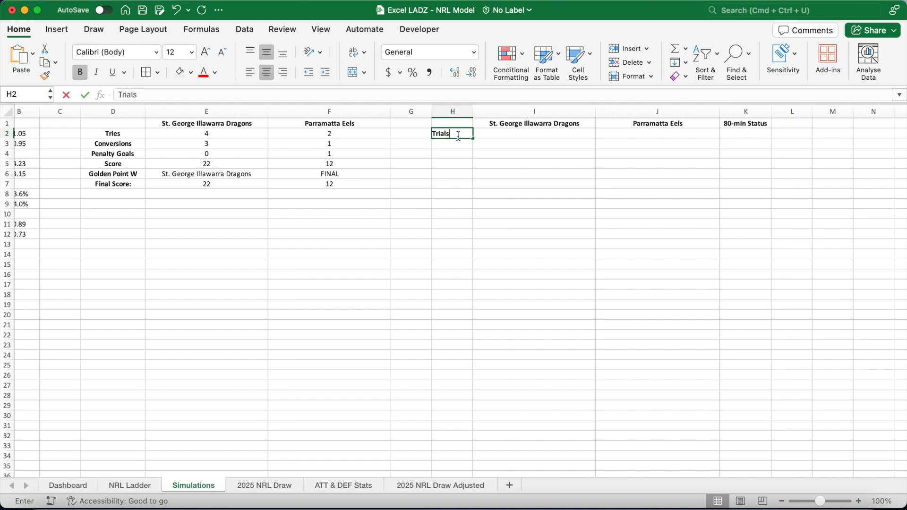
key(Return)
Fill H3 downward with trial numbers 1 to 5000 using =SEQUENCE(5000).
text(=SEQUE)
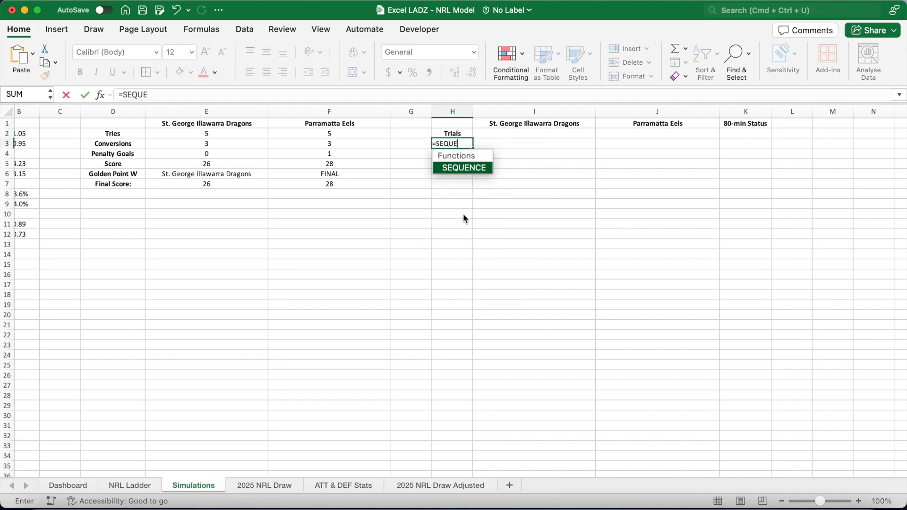
text(NCE(5000))
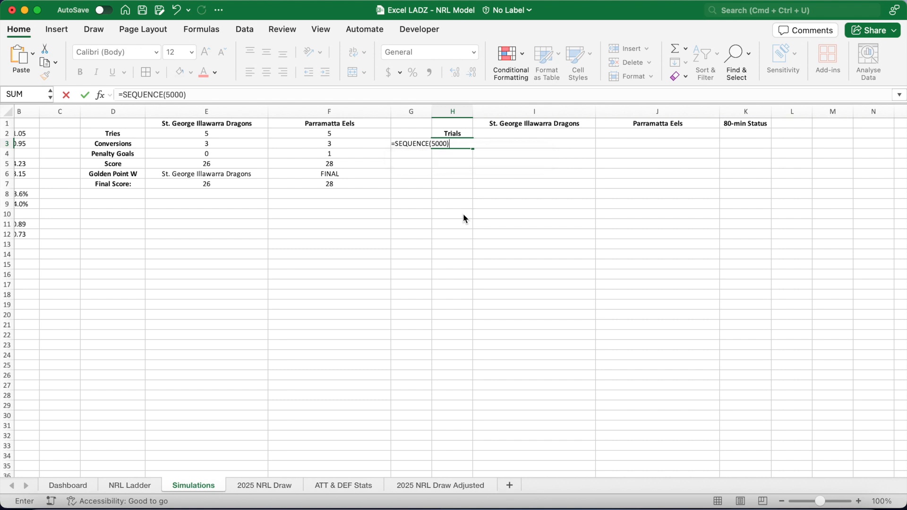
key(Return)
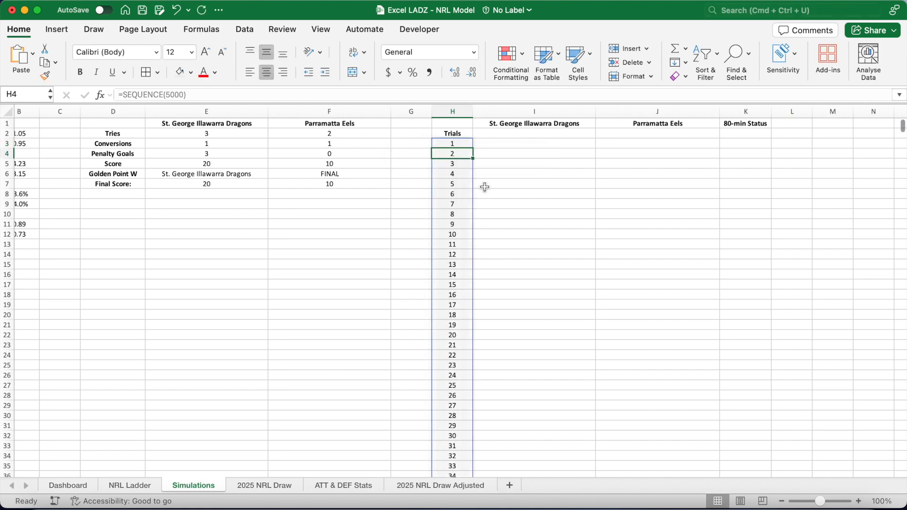
Link I2 and J2 to the home and away teams' final score cells.
click(509, 135)
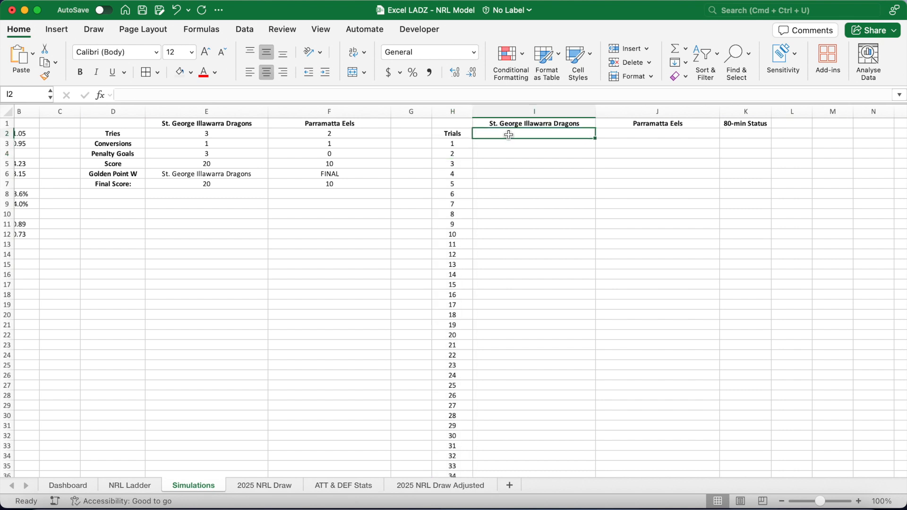
text(=)
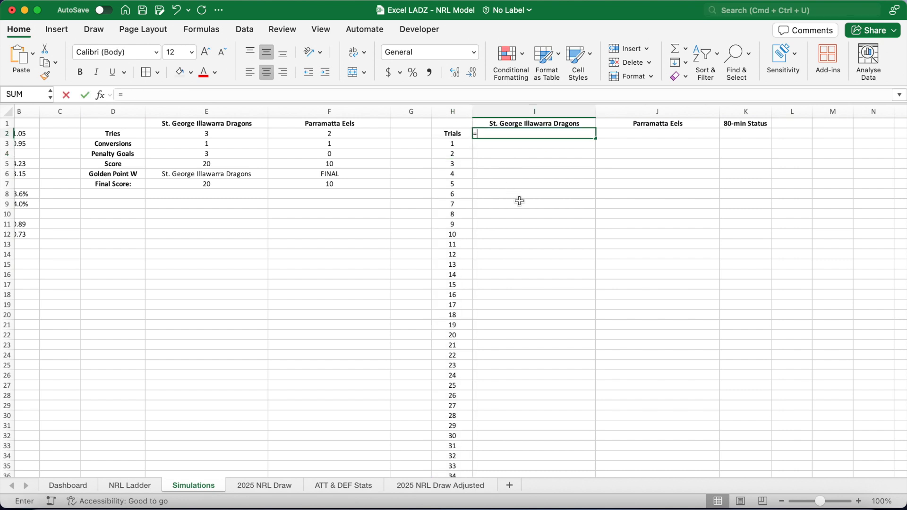
click(228, 185)
key(Return)
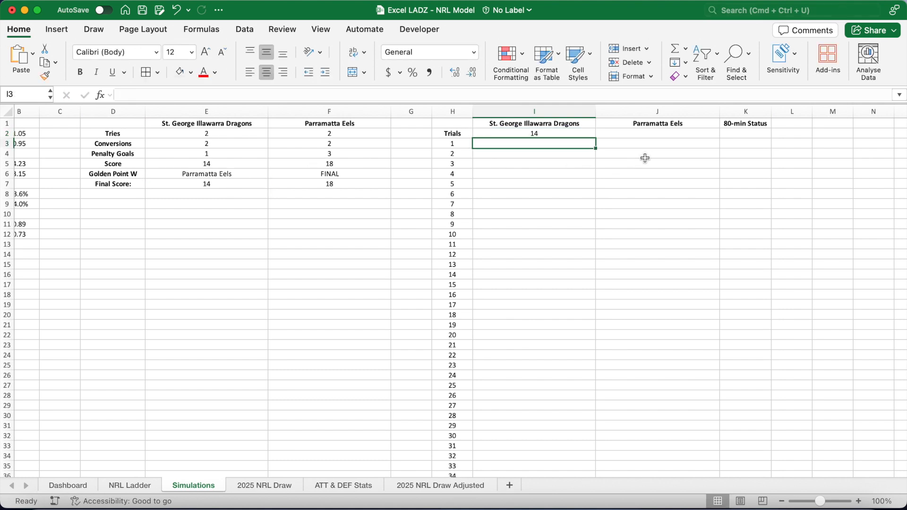
click(650, 136)
text(=)
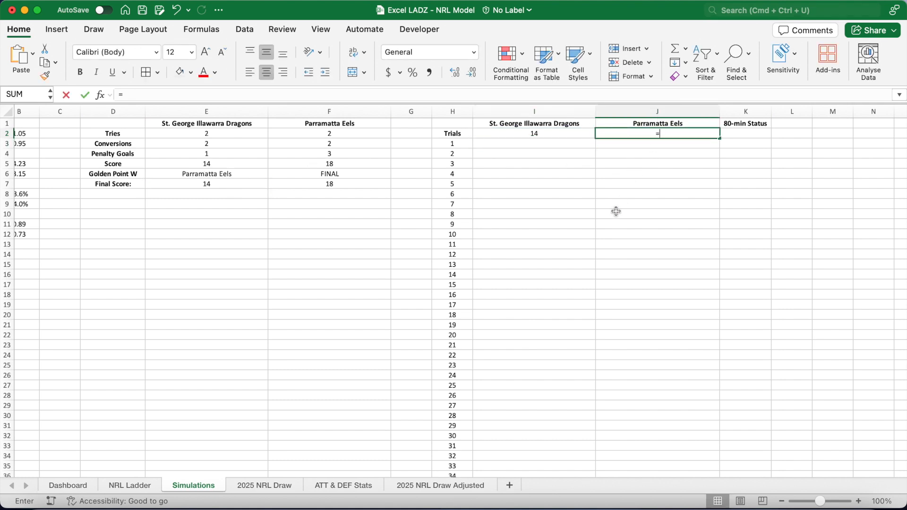
click(347, 186)
key(Return)
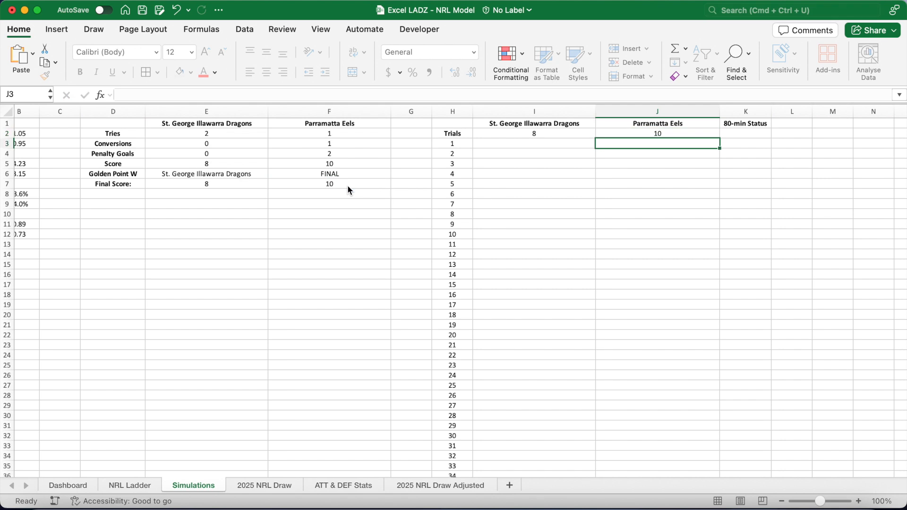
Link K2 to the away team's Golden Point status cell F6.
click(736, 138)
text(=)
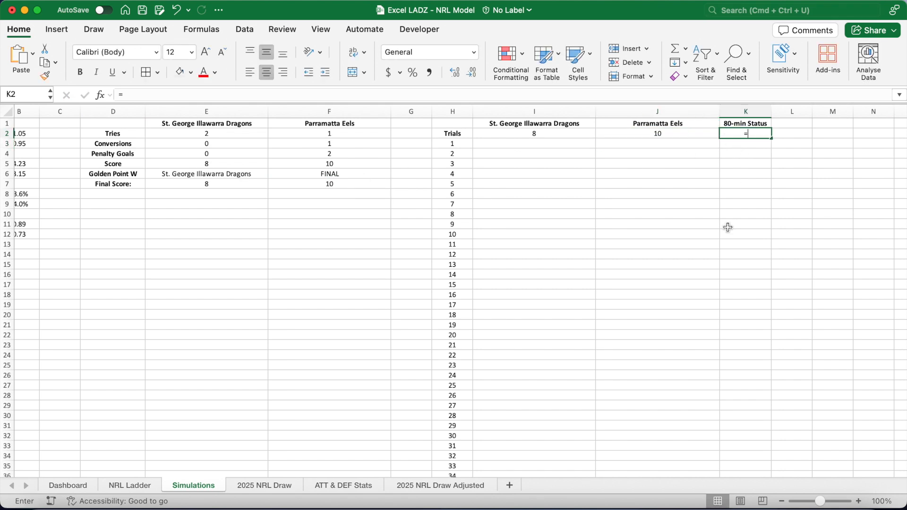
click(339, 174)
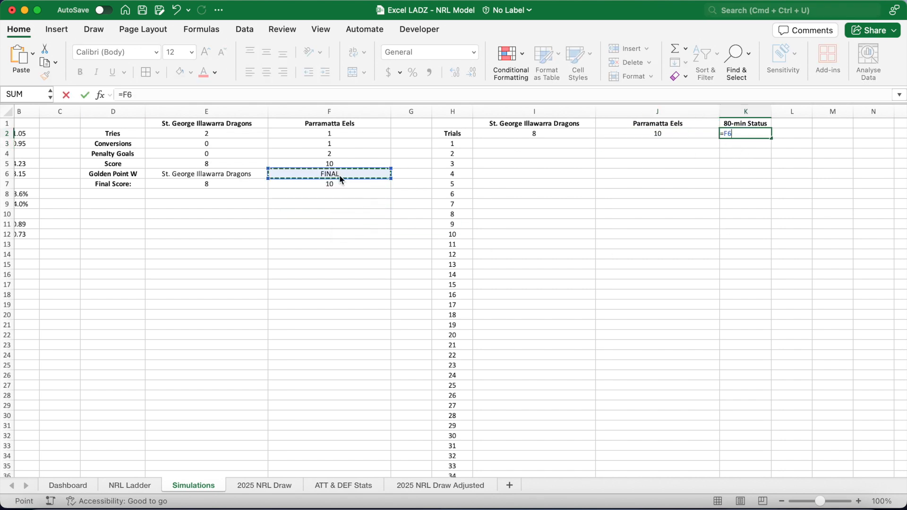
key(Return)
Turn the trials range H2:K5002 into a one-variable data table with empty cell N7 as the column input cell.
click(455, 135)
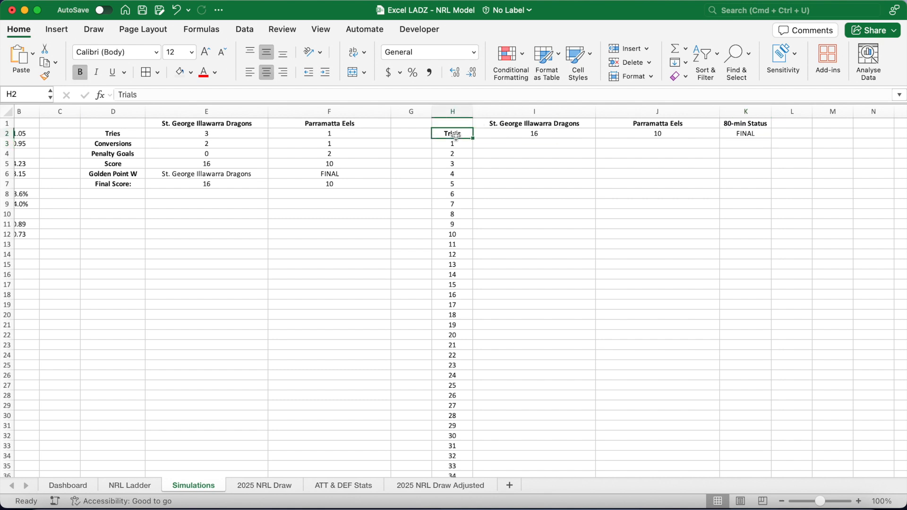
key(ctrl+shift+Right)
key(ctrl+shift+Down)
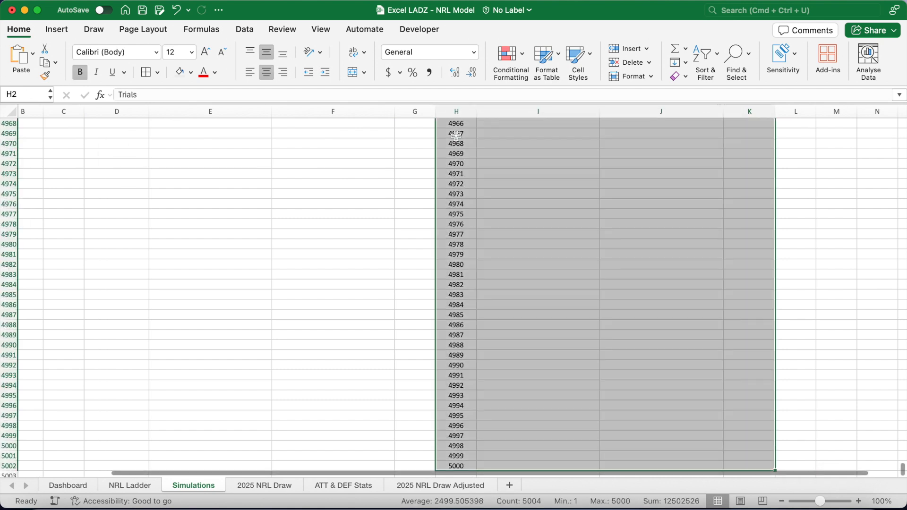
click(245, 31)
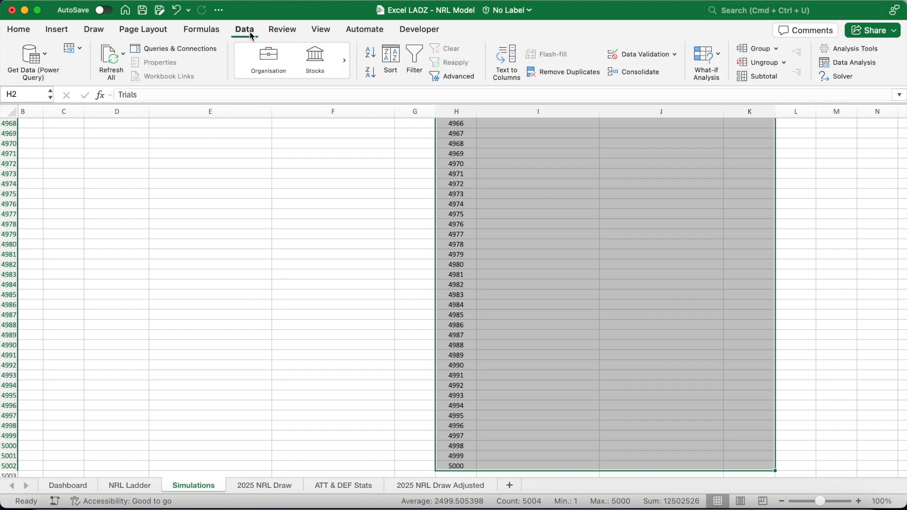
click(710, 59)
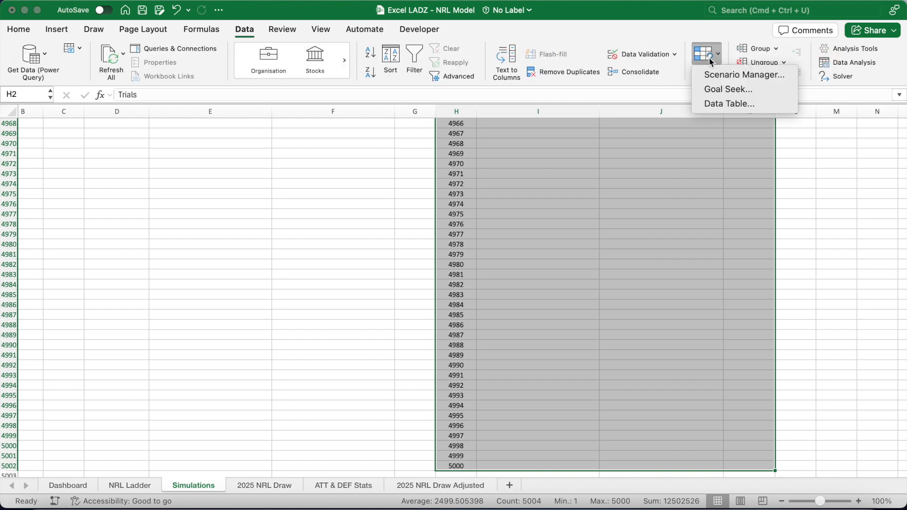
click(734, 103)
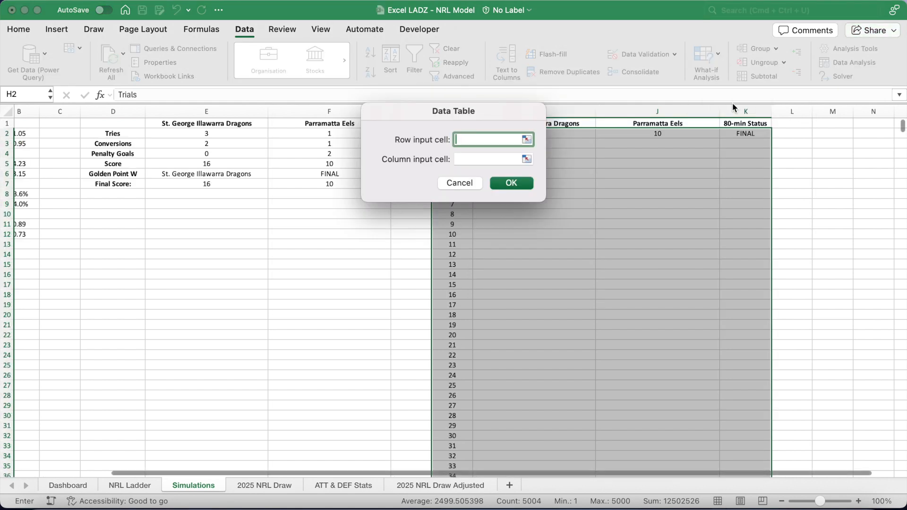
click(492, 160)
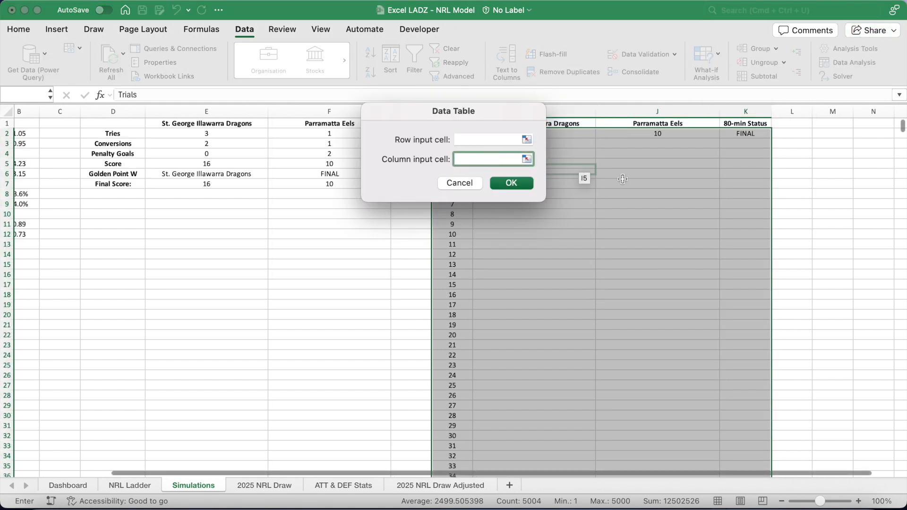
click(873, 185)
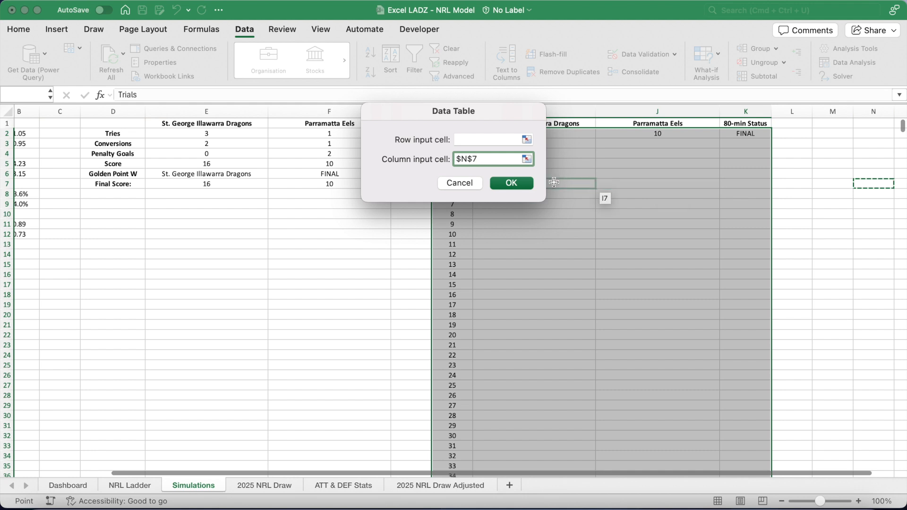
click(522, 184)
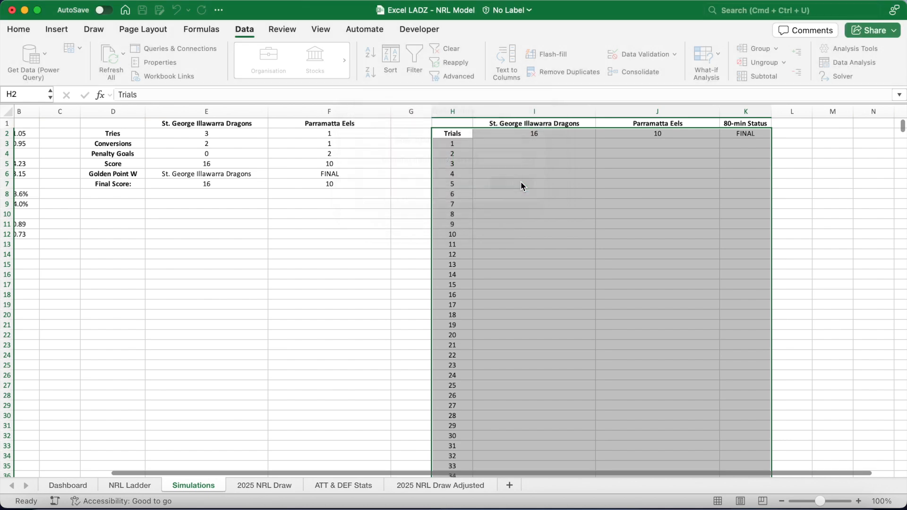
click(315, 249)
scroll(314, 248, down, 10)
scroll(314, 248, up, 15)
scroll(314, 248, up, 1)
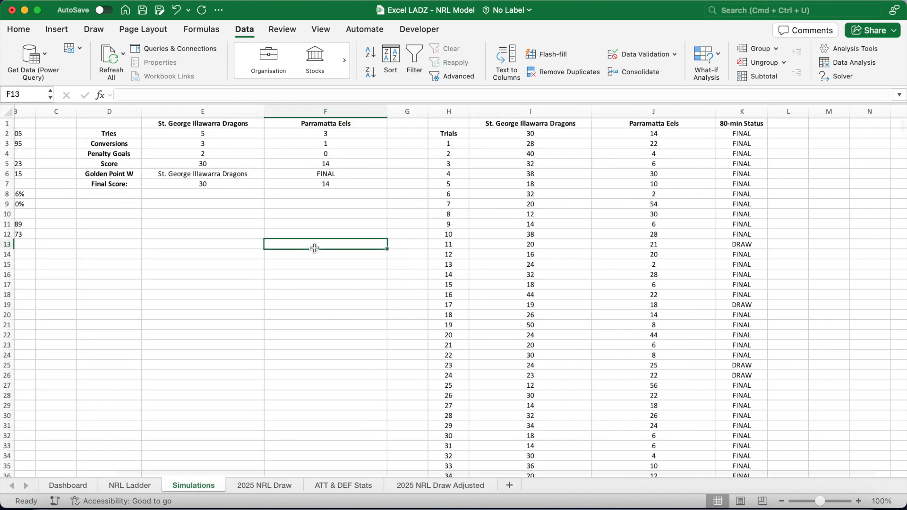
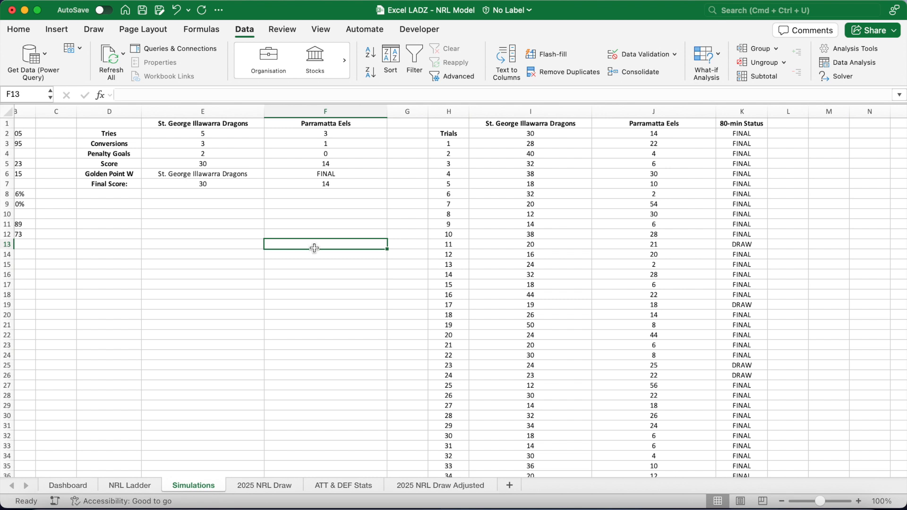
Shade the home prediction cell L2 light blue and the away prediction cell L5 a darker blue on the Dashboard.
click(84, 486)
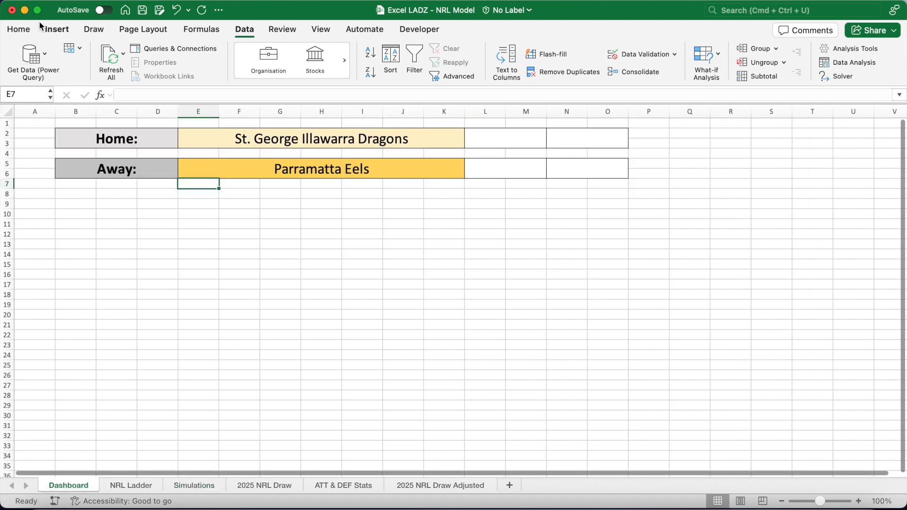
click(19, 29)
click(508, 135)
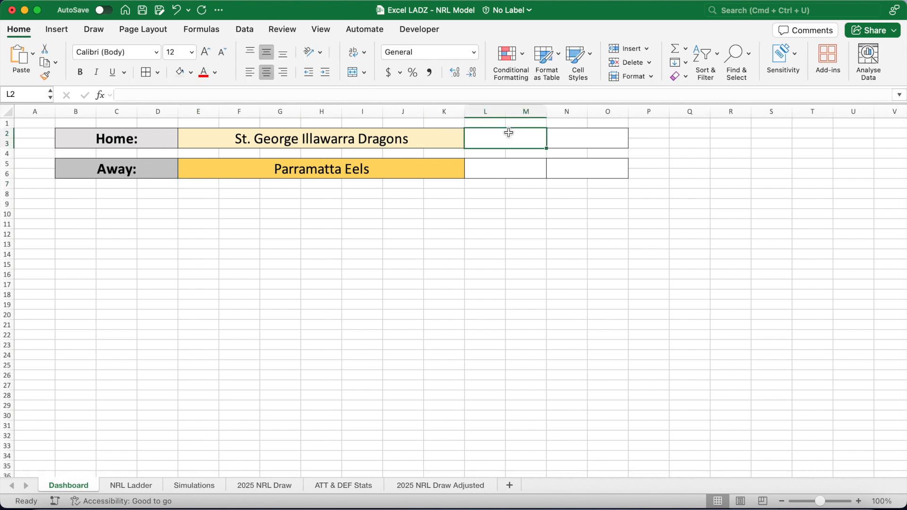
click(190, 73)
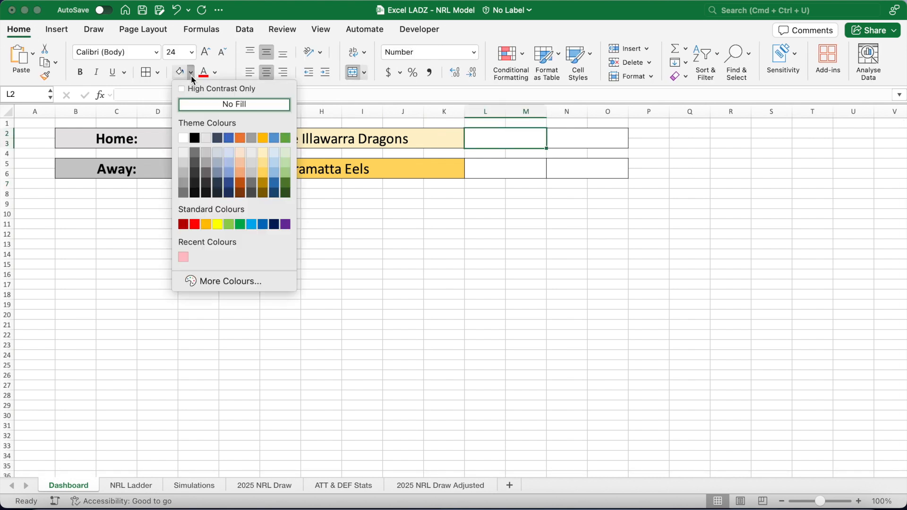
click(273, 152)
click(490, 168)
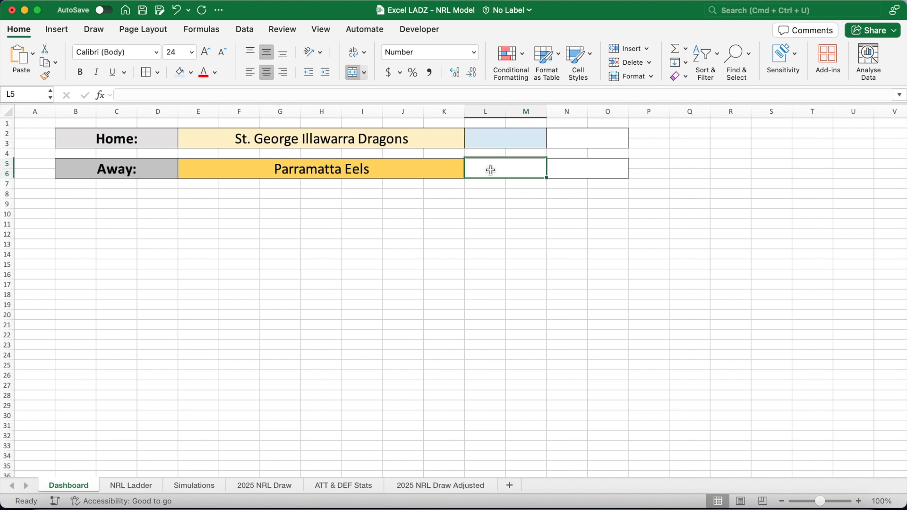
click(191, 73)
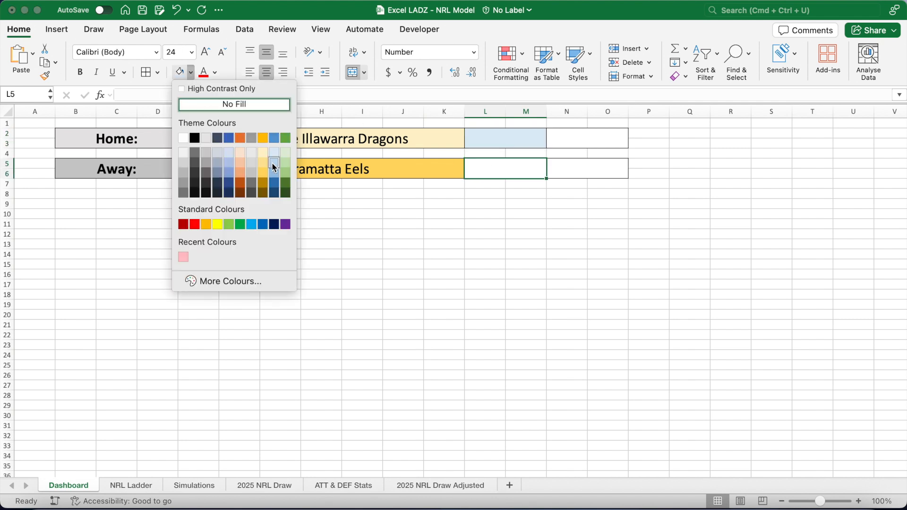
click(274, 175)
Enter the home expected score in L2 as =Simulations!B5*4+Simulations!B5*Simulations!B8*2+Simulations!B11*2.
click(476, 141)
click(432, 96)
text(=)
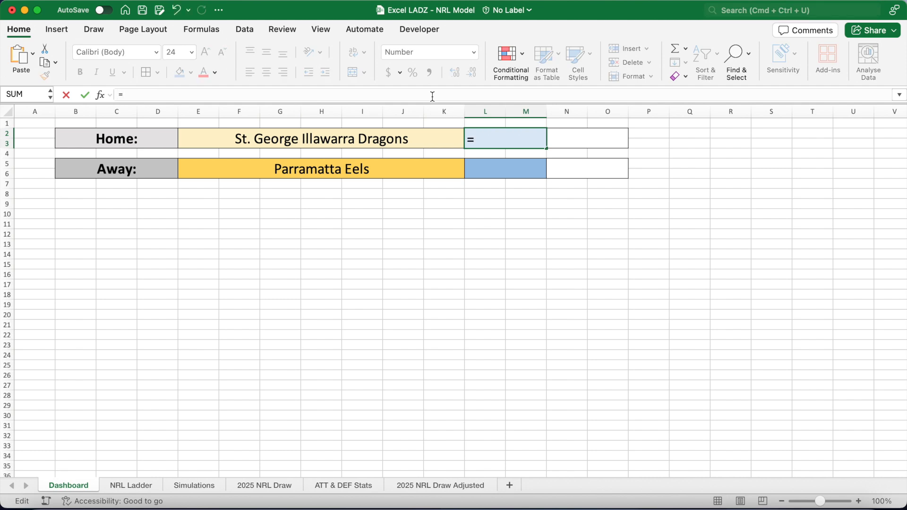
click(191, 485)
scroll(142, 381, left, 3)
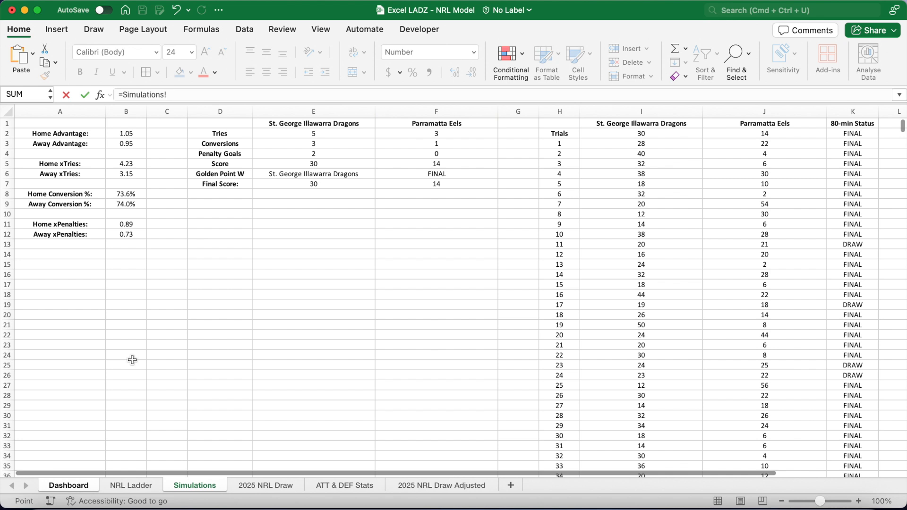
click(123, 165)
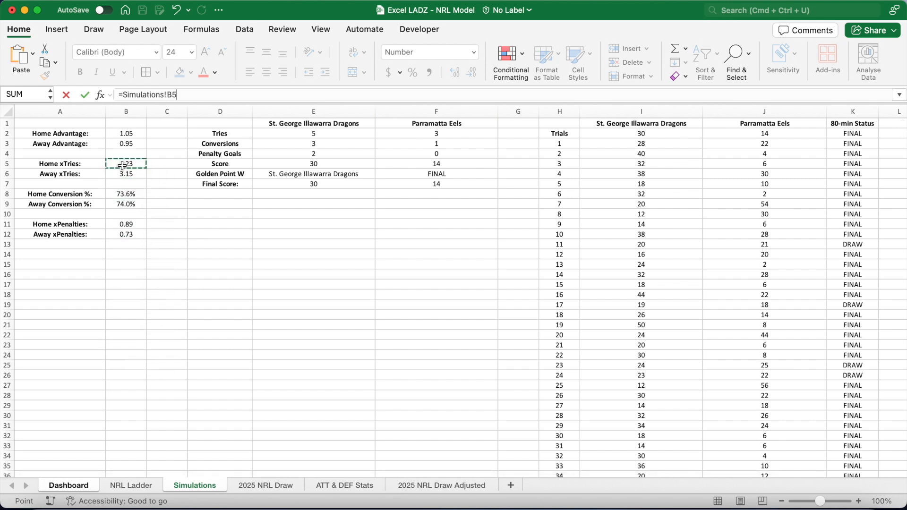
text(*)
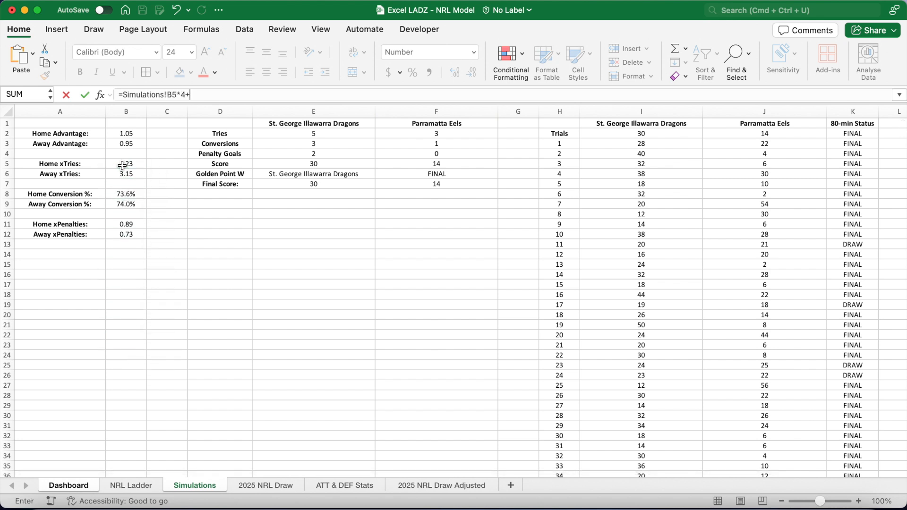
click(123, 165)
text(*)
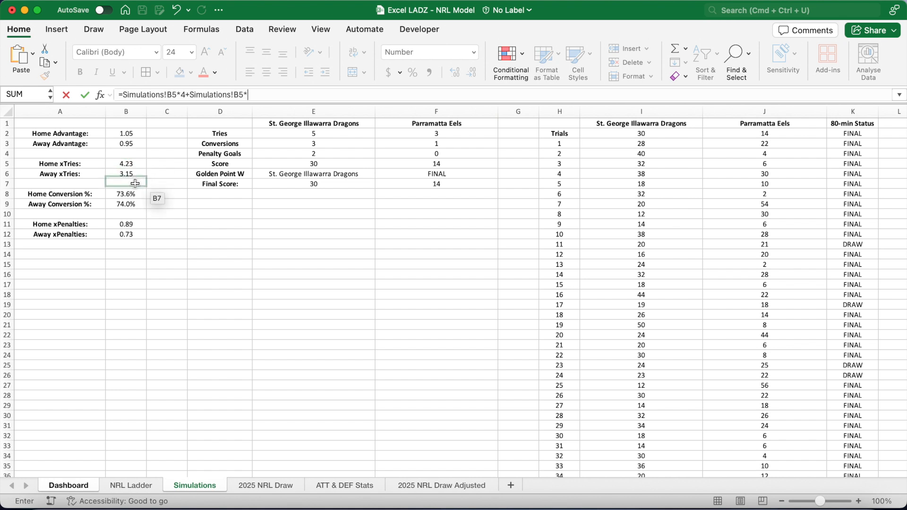
click(134, 193)
text(*)
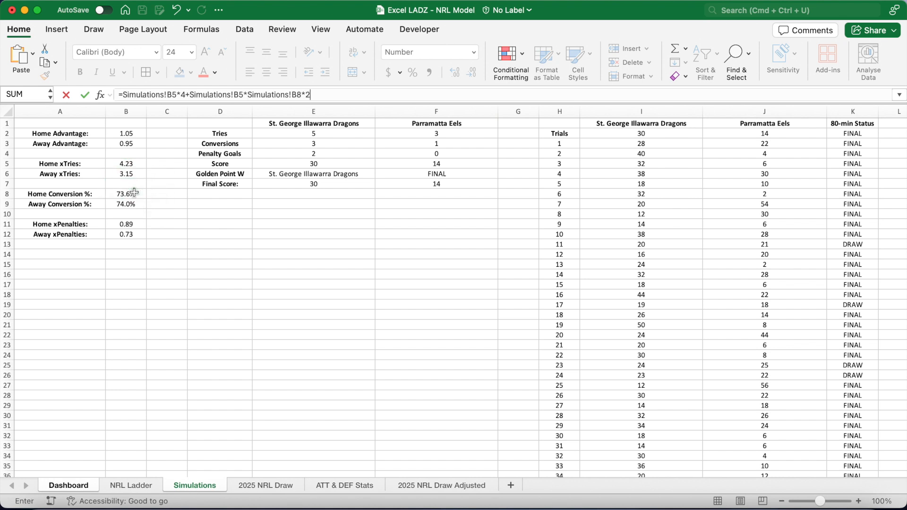
text(2+)
click(134, 224)
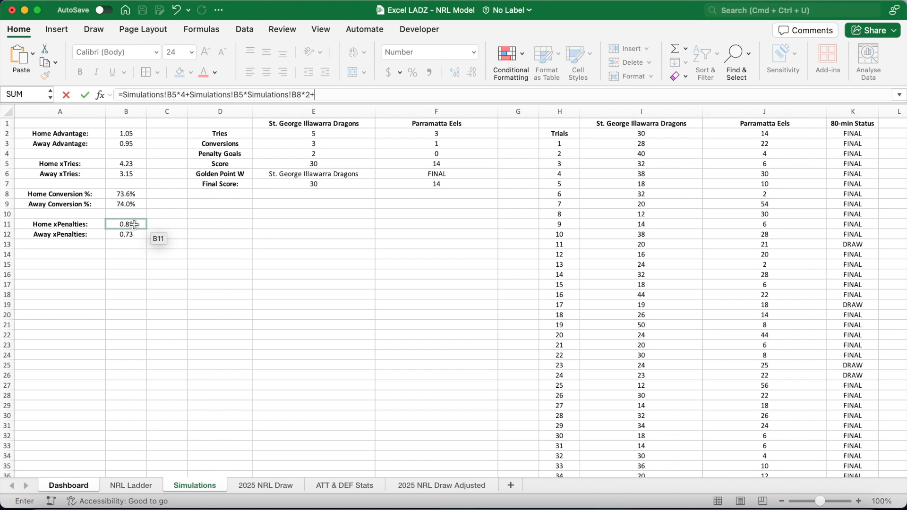
text(*2)
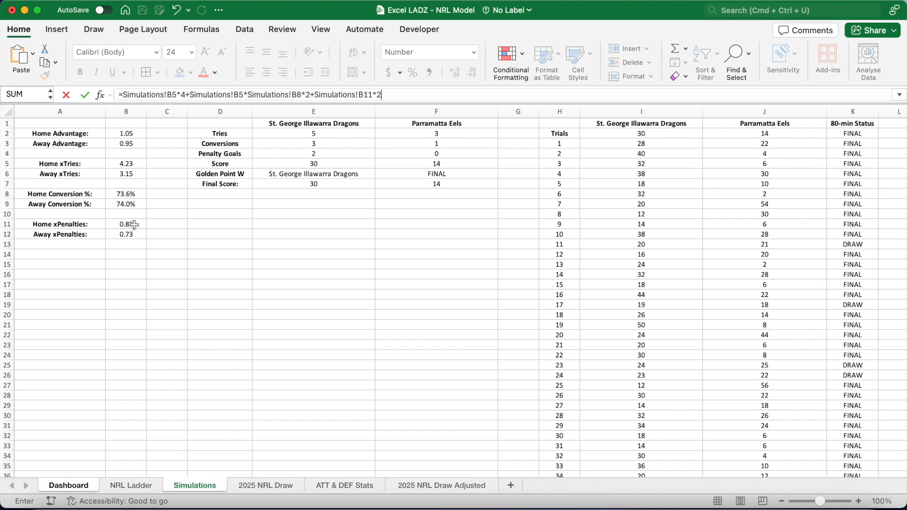
key(Return)
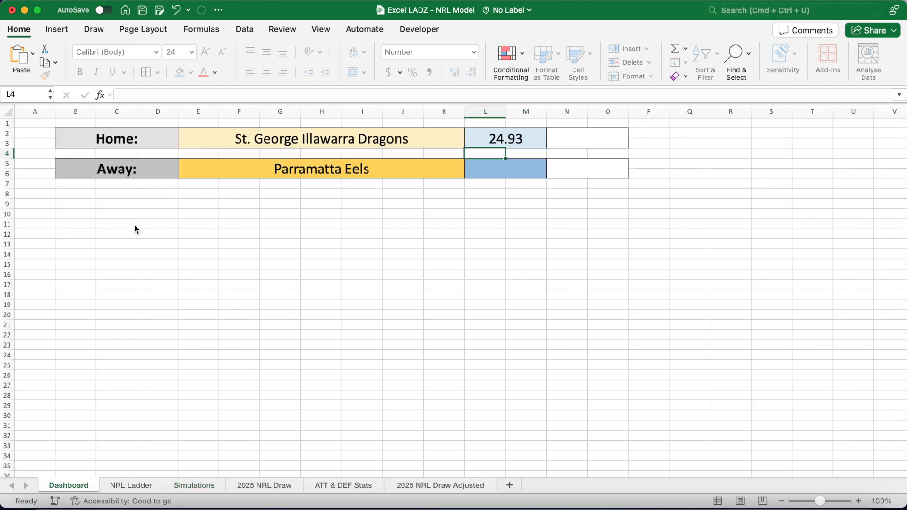
Compare L2's formula with the simulated home scores in Simulations column I3:I5002.
click(493, 138)
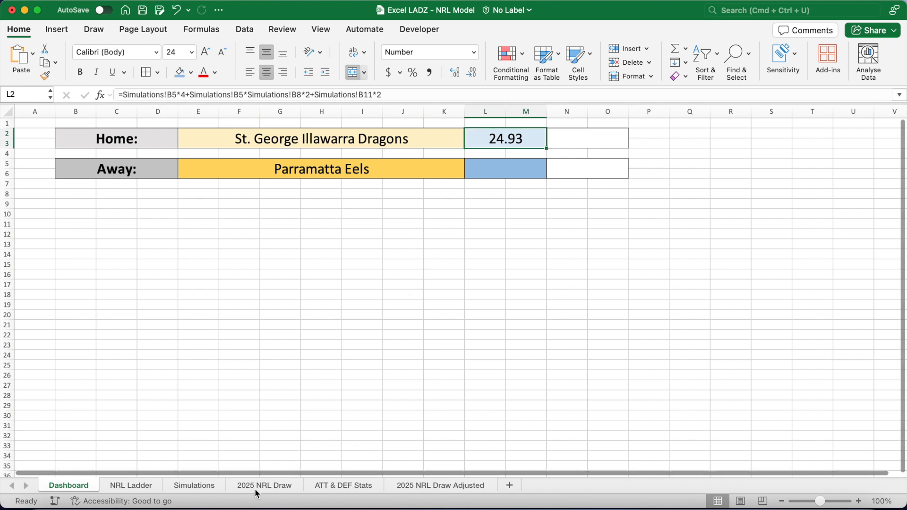
click(211, 492)
click(645, 144)
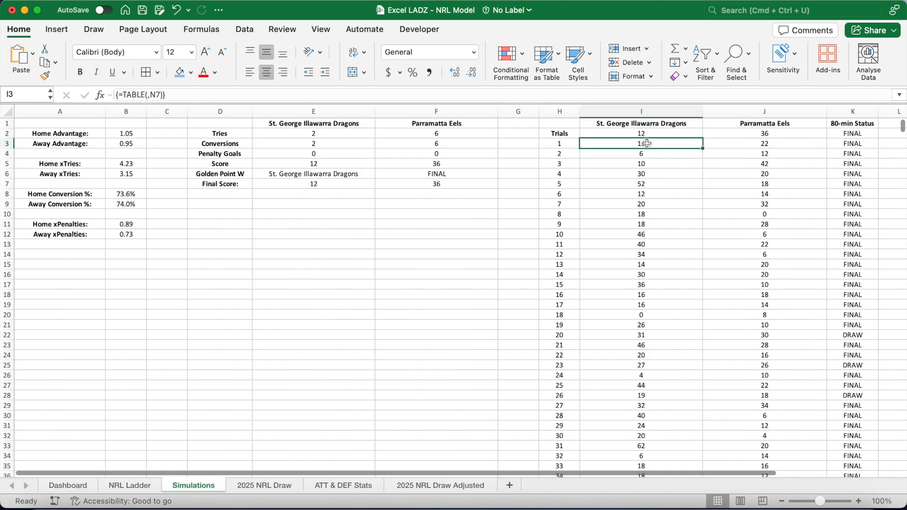
key(super+shift+Down)
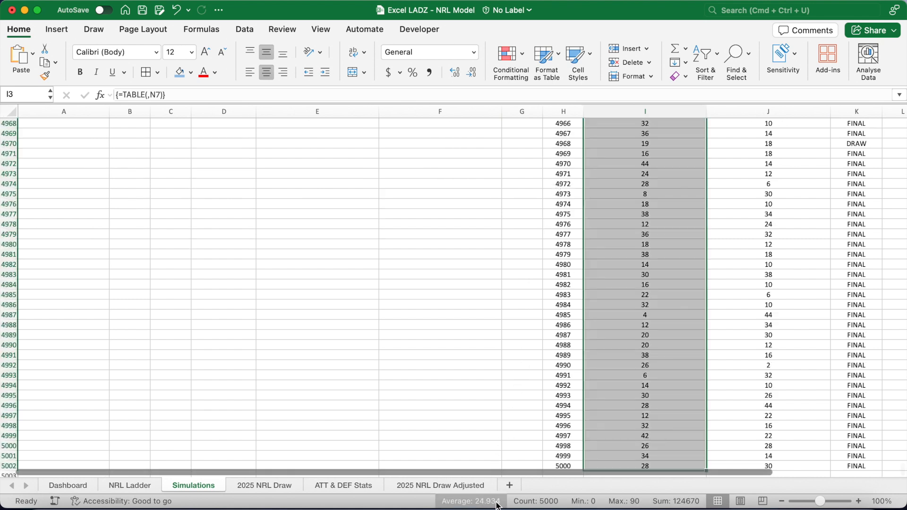
click(637, 308)
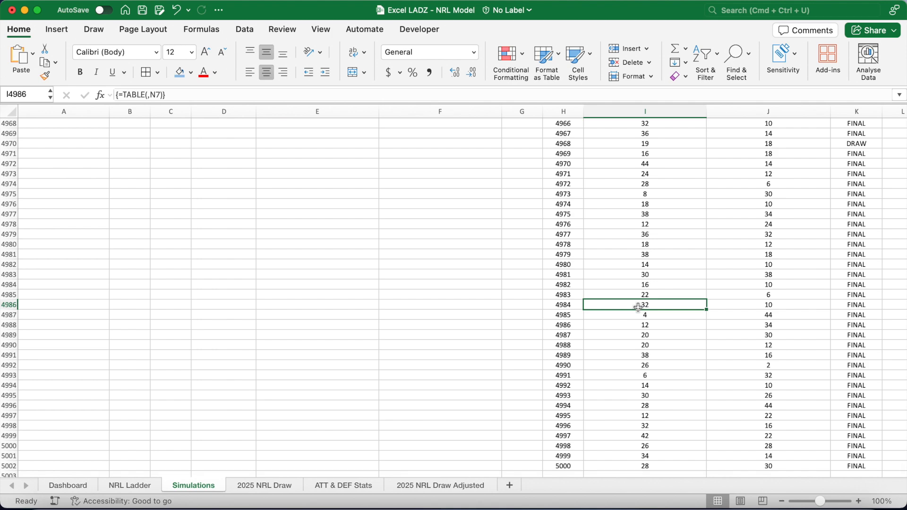
key(super+shift+Up)
click(137, 354)
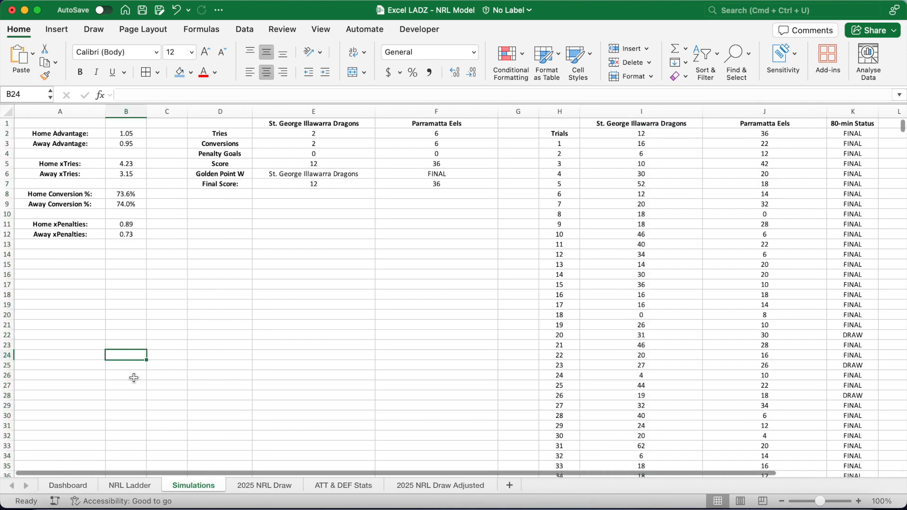
Enter the away expected score in L5 as =Simulations!B6*4+Simulations!B6*Simulations!B9*2+Simulations!B12*2.
click(83, 485)
click(488, 174)
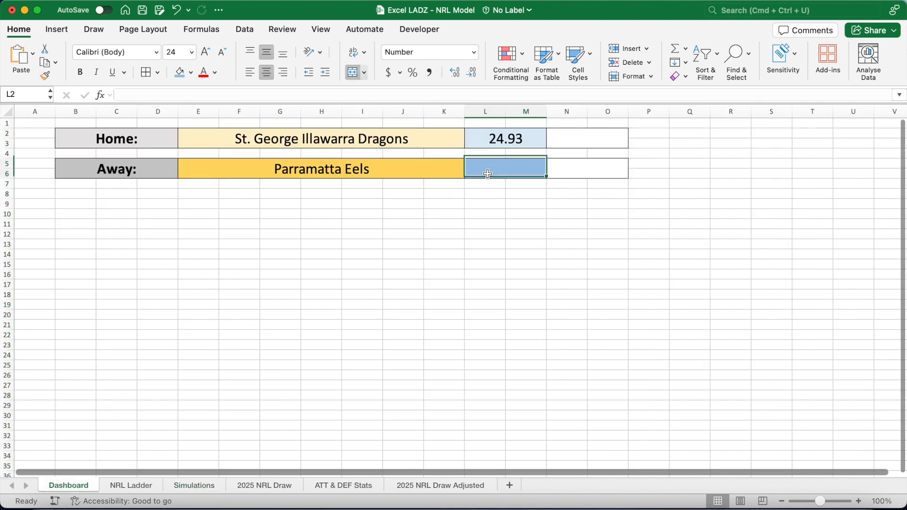
text(=)
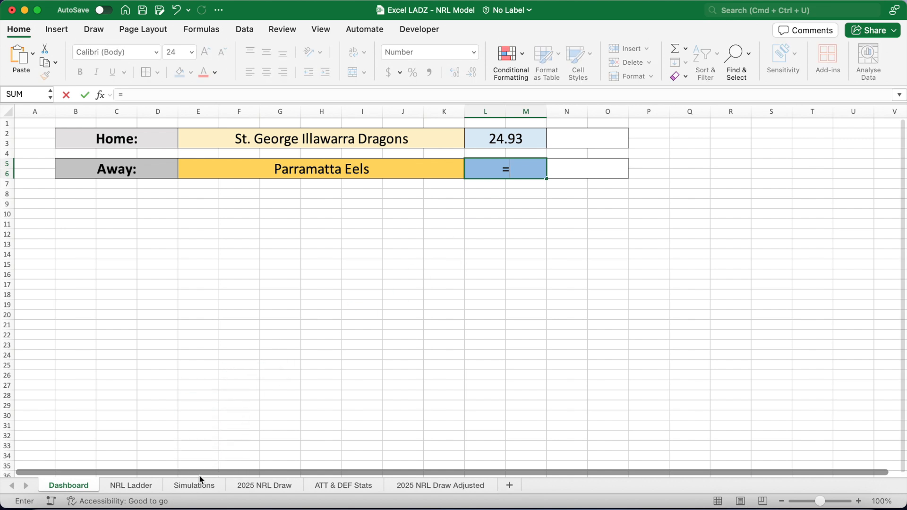
click(200, 483)
click(138, 175)
text(*4+)
click(138, 175)
text(*)
click(137, 204)
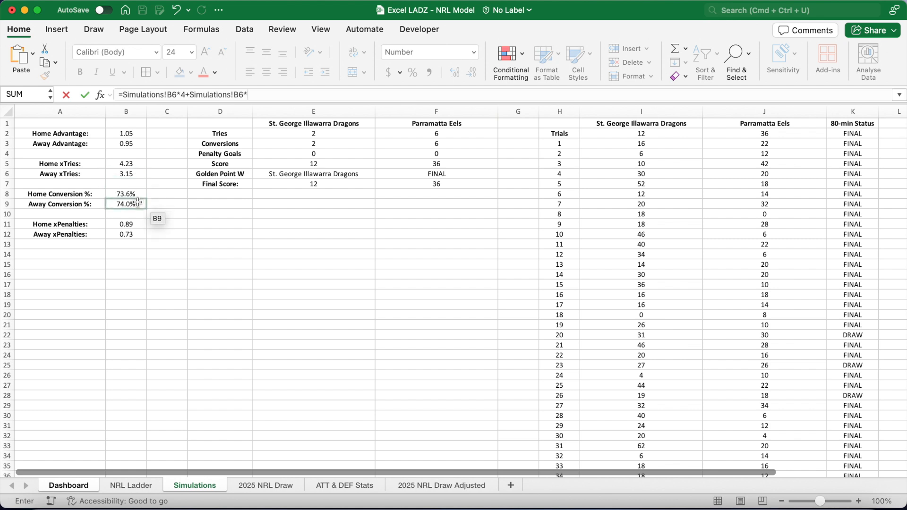
text(*2+)
click(135, 224)
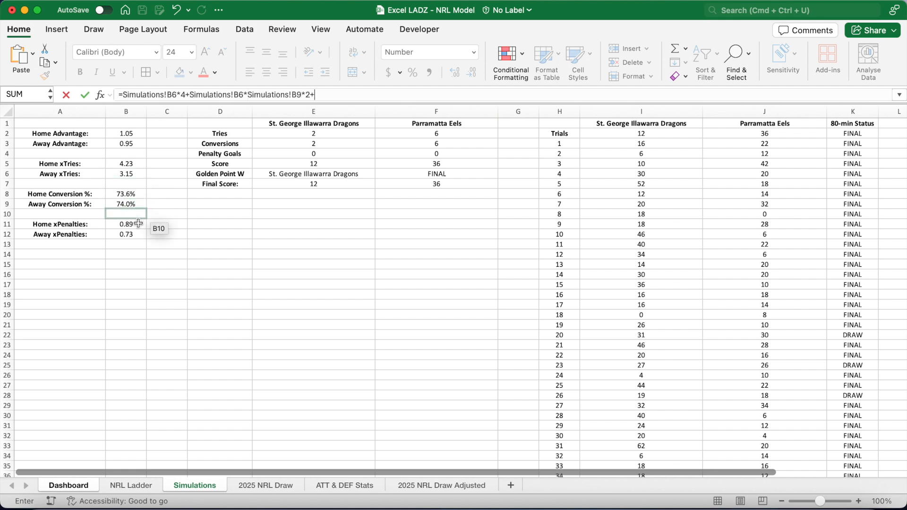
click(136, 235)
text(*)
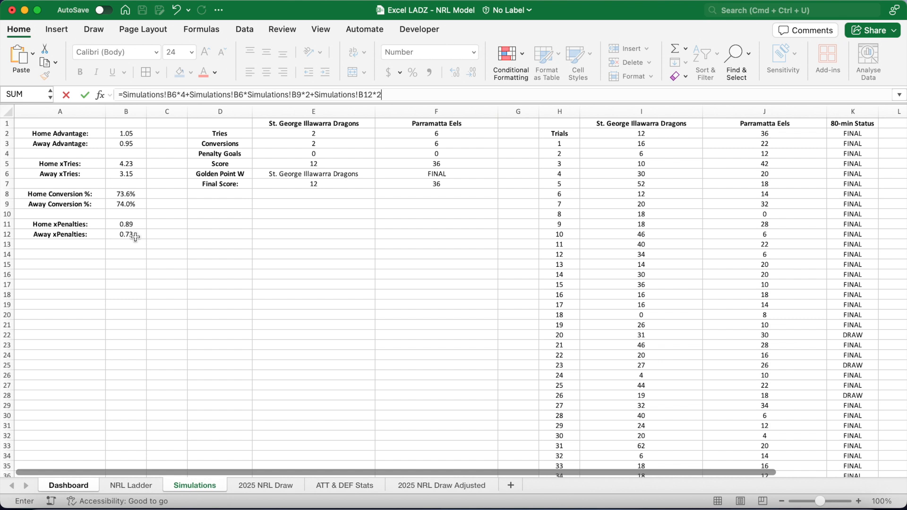
key(Return)
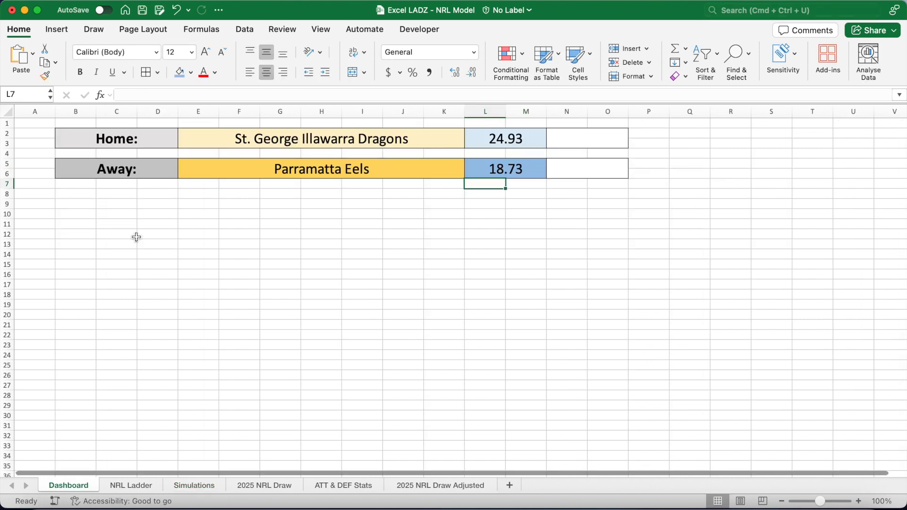
Enter the home win probability in N2 as =SUMPRODUCT(--(Simulations!$I$3:$I$5002>Simulations!$J$3:$J$5002))/5000 with absolute ranges.
click(565, 138)
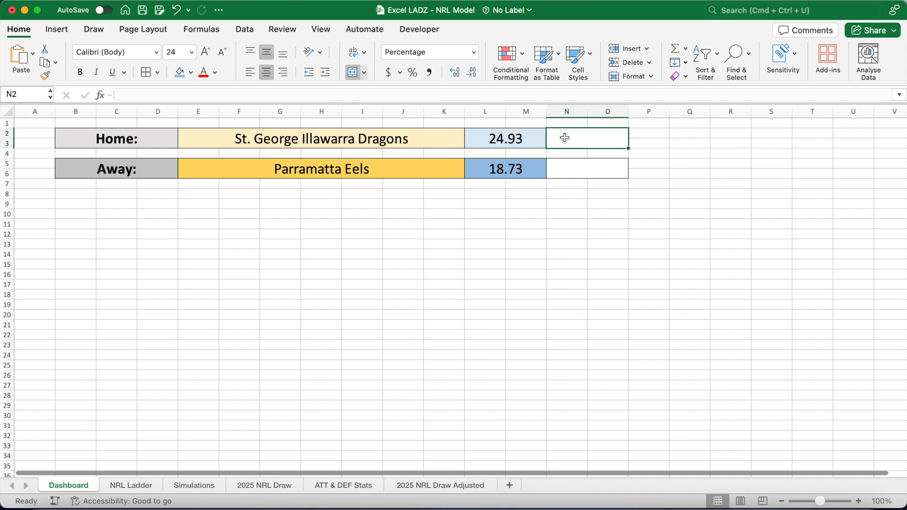
click(509, 93)
text(=)
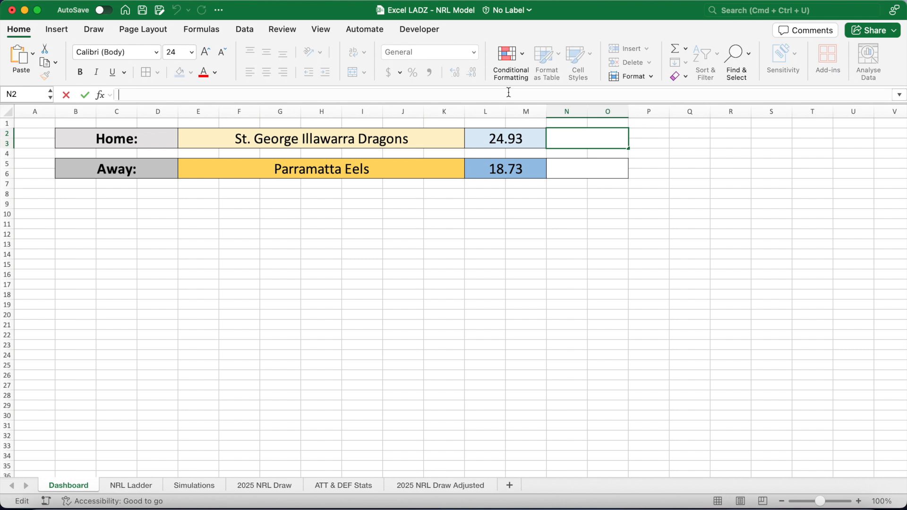
text(SUMPRODU)
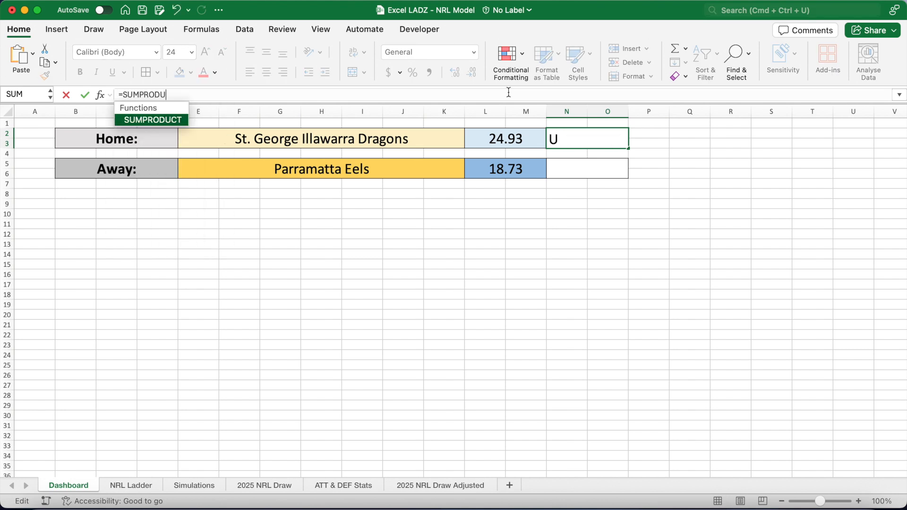
text(CT(--()
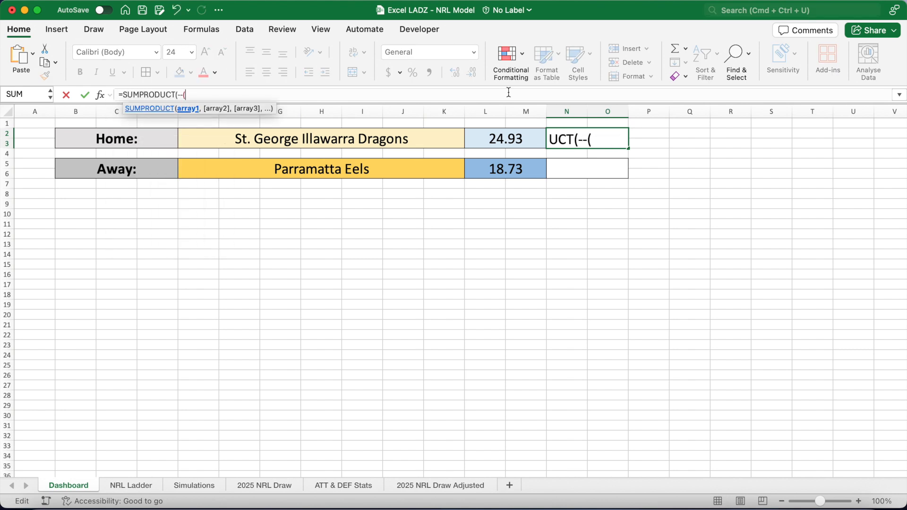
click(192, 484)
click(639, 153)
click(642, 144)
text(:I5002>)
click(736, 145)
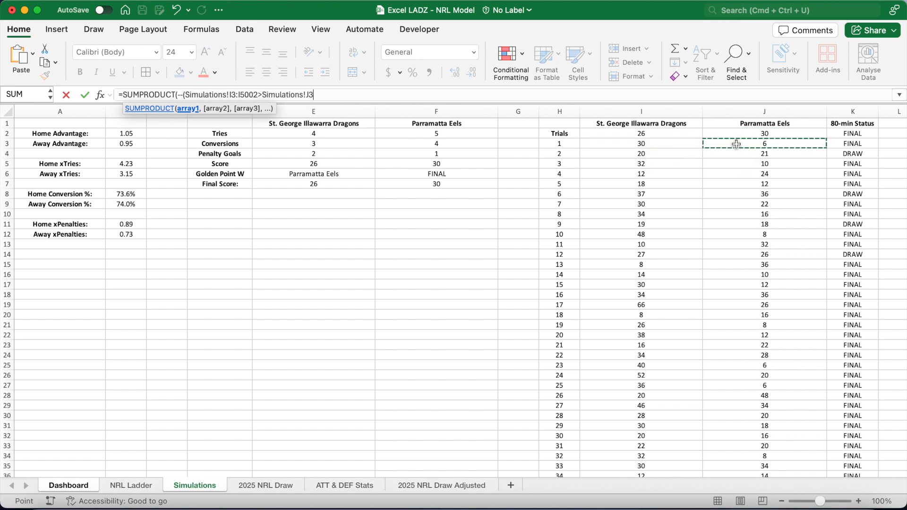
text(:J5002))/5000)
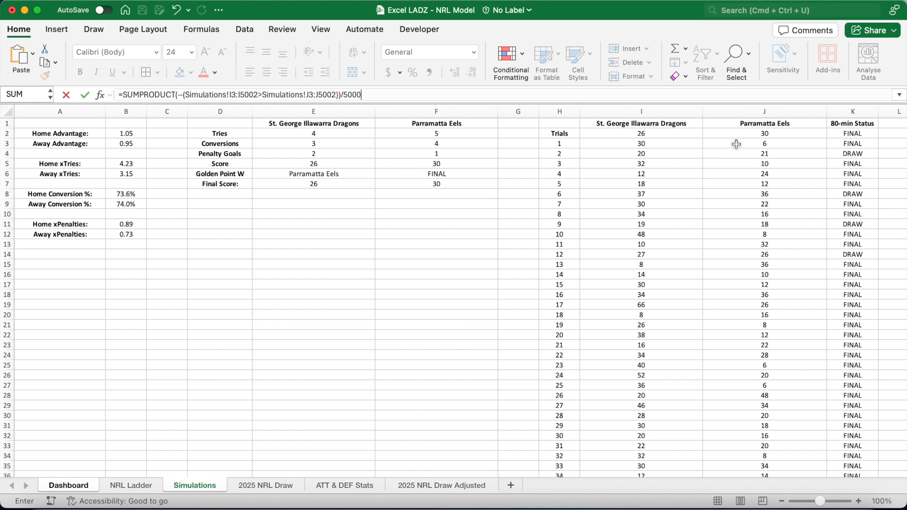
drag(335, 96, 188, 99)
key(F4)
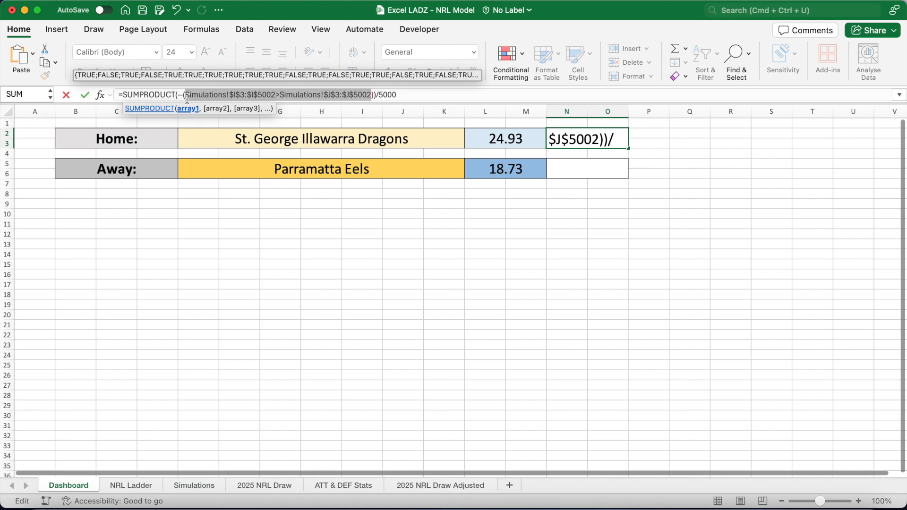
key(Return)
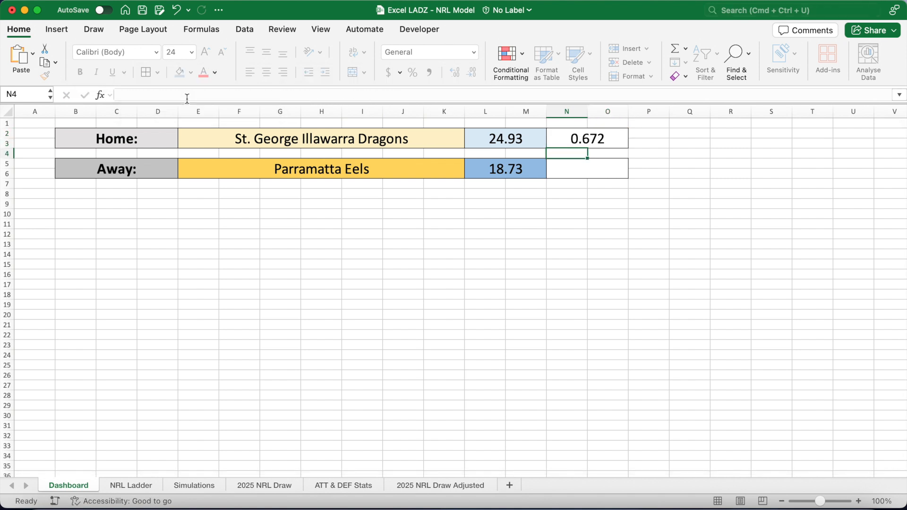
Enter the away win probability in N5 as =SUMPRODUCT(--(Simulations!$I$3:$I$5002<Simulations!$J$3:$J$5002))/5000, reusing the home formula.
click(575, 138)
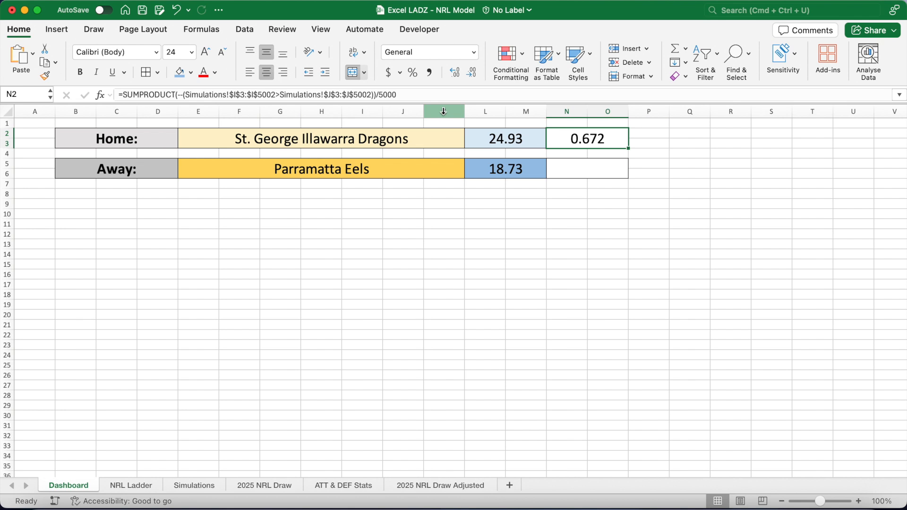
drag(396, 95, 105, 112)
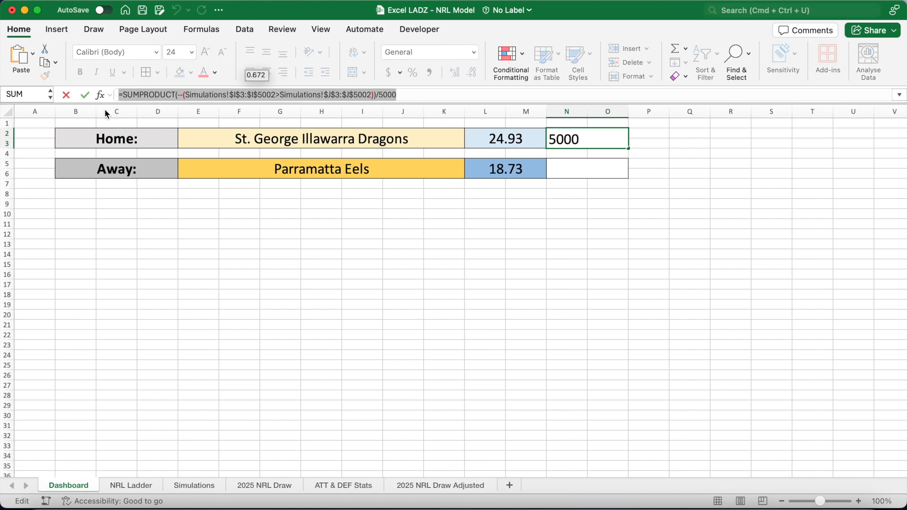
key(Return)
click(188, 94)
key(super+v)
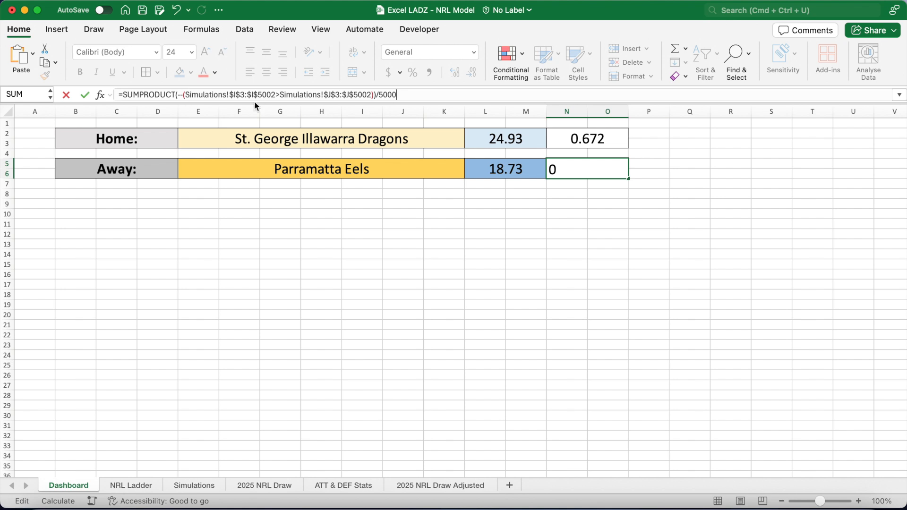
click(277, 95)
key(BackSpace)
text(<)
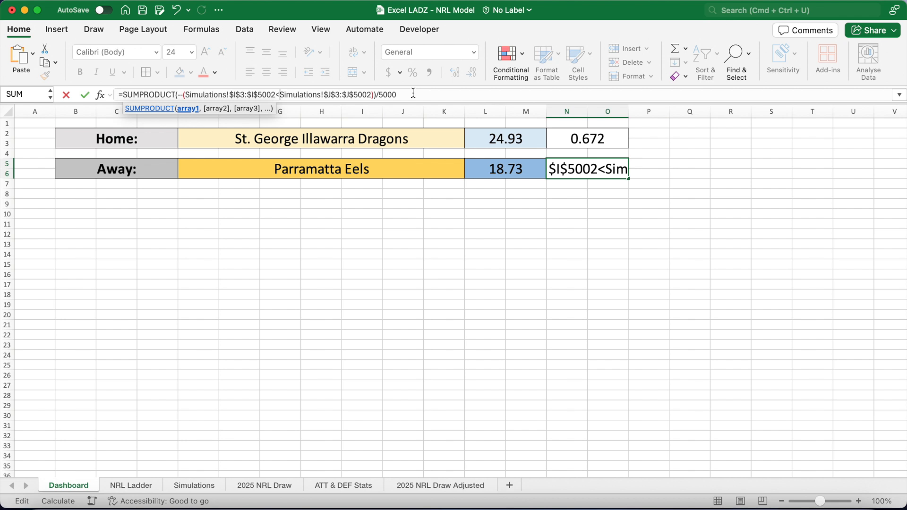
key(Return)
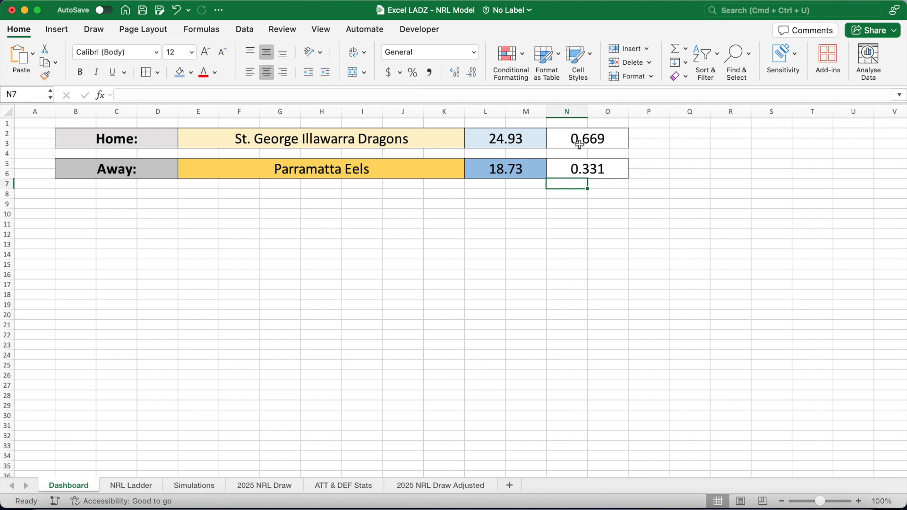
Format both win probabilities as percentages with two decimals and apply a green-yellow-red colour scale.
click(581, 141)
super+click(585, 169)
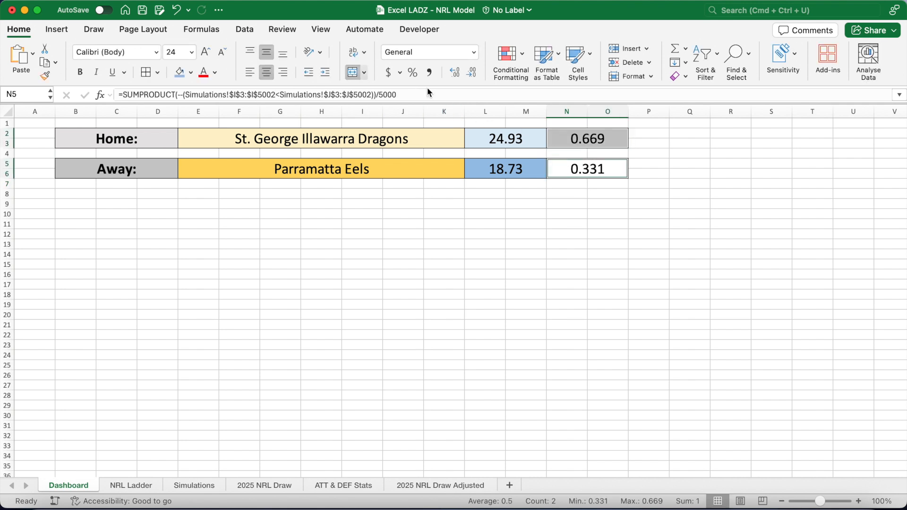
click(413, 74)
click(458, 70)
click(458, 70)
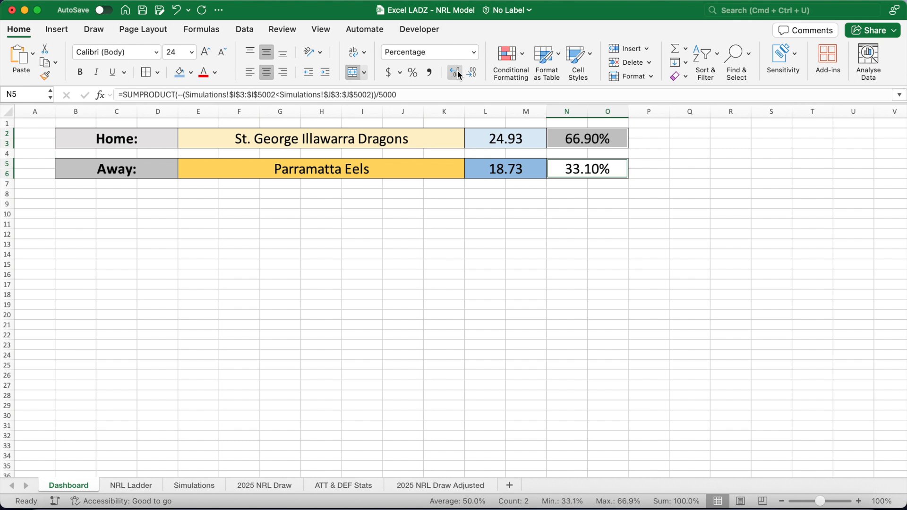
click(518, 61)
mouse_move(548, 128)
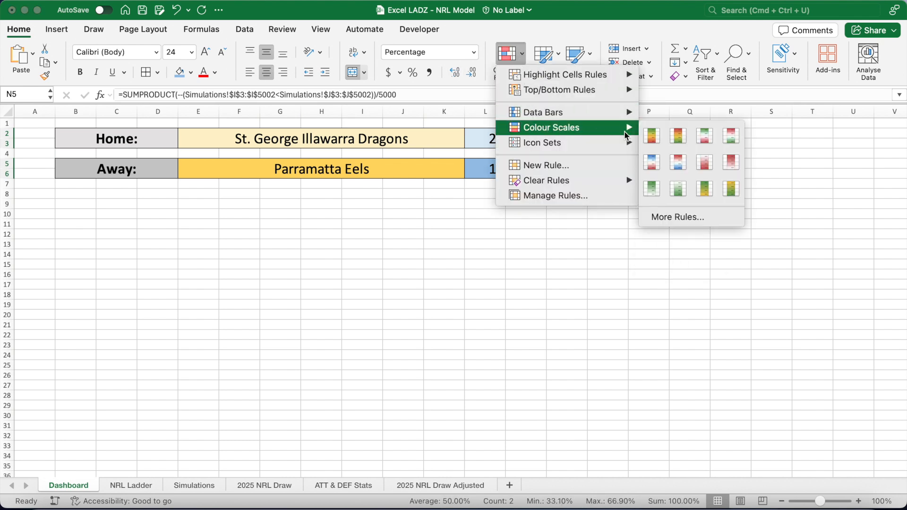
click(652, 136)
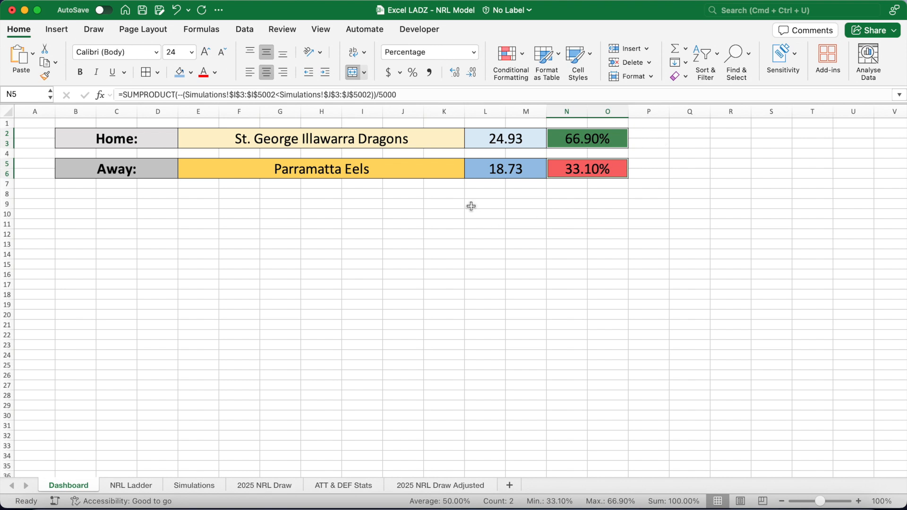
click(452, 196)
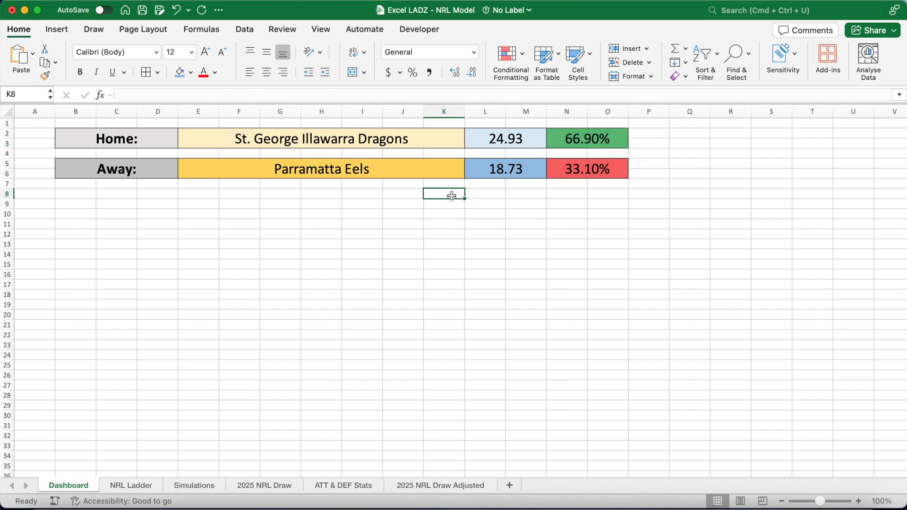
Set the away team in E5 to Cronulla Sharks.
click(390, 168)
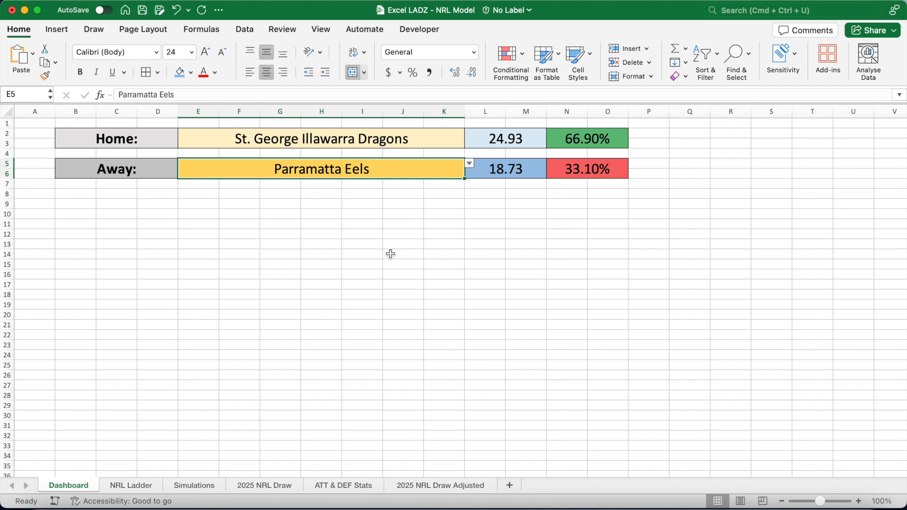
text(Cron)
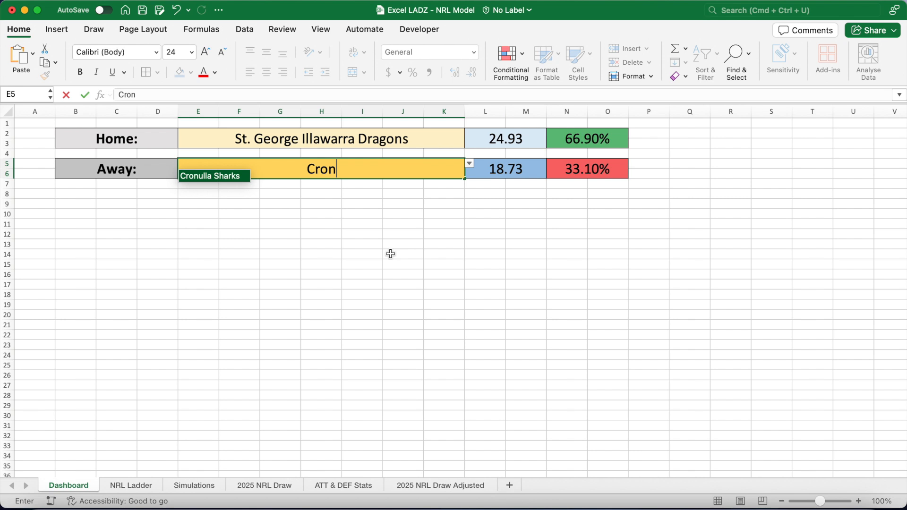
key(Return)
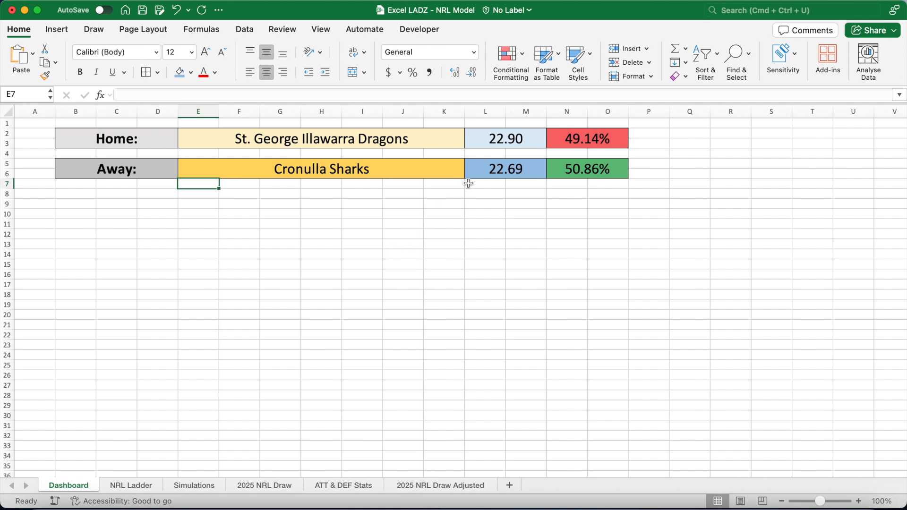
Recalculate the workbook and review the expected scores and win probabilities for the new matchup.
click(517, 139)
click(518, 173)
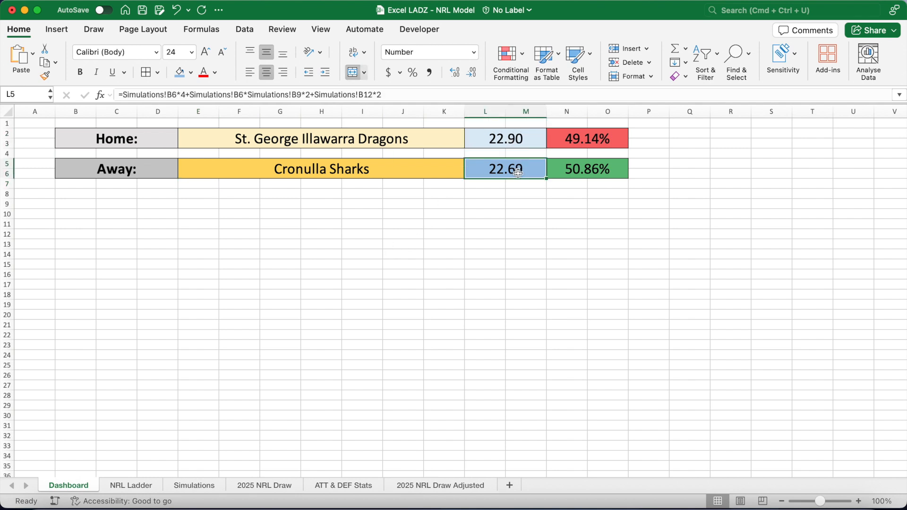
click(587, 140)
click(587, 169)
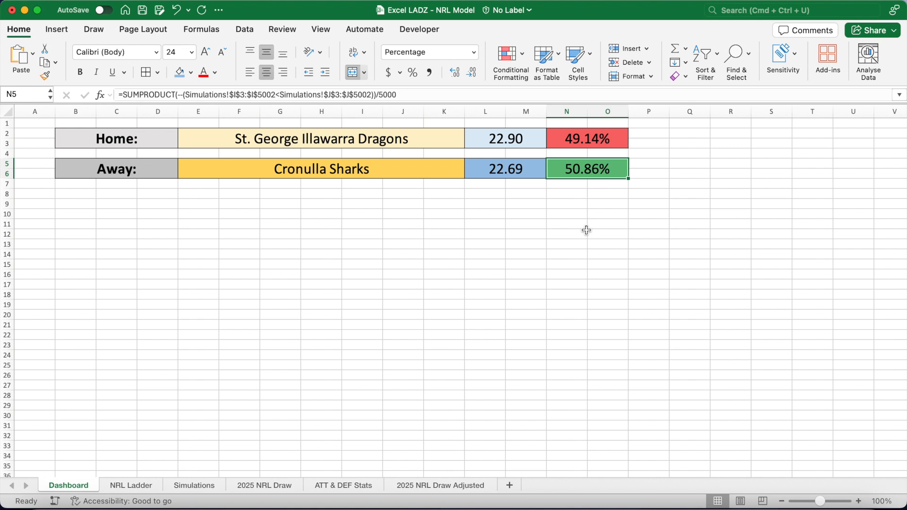
click(568, 196)
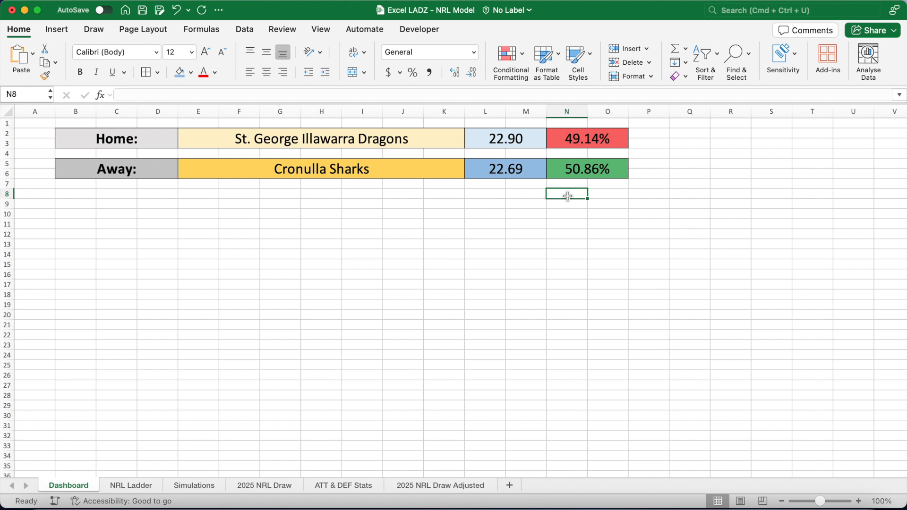
key(F9)
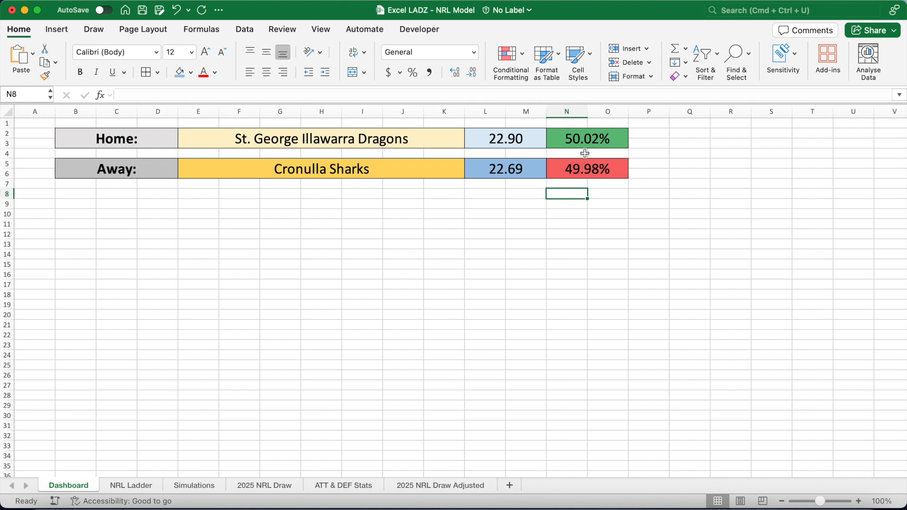
click(588, 168)
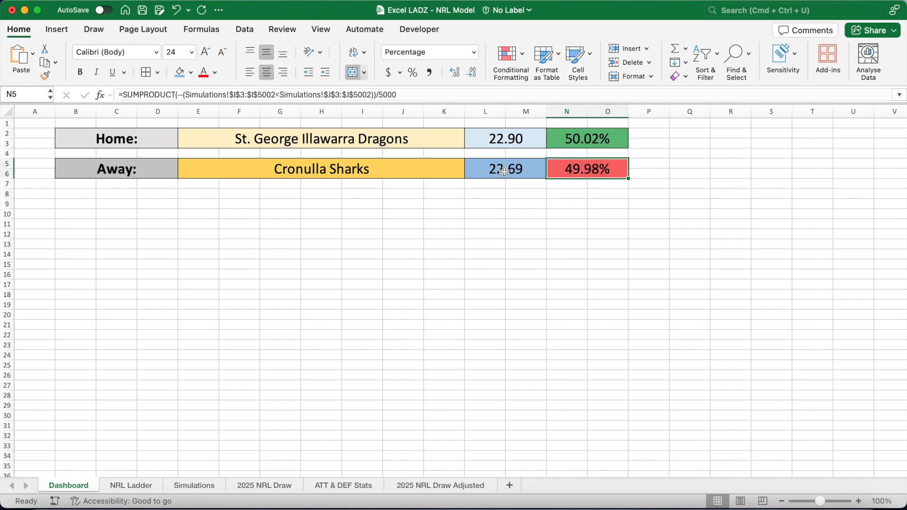
Set the home team in E2 to Canberra Raiders.
click(409, 143)
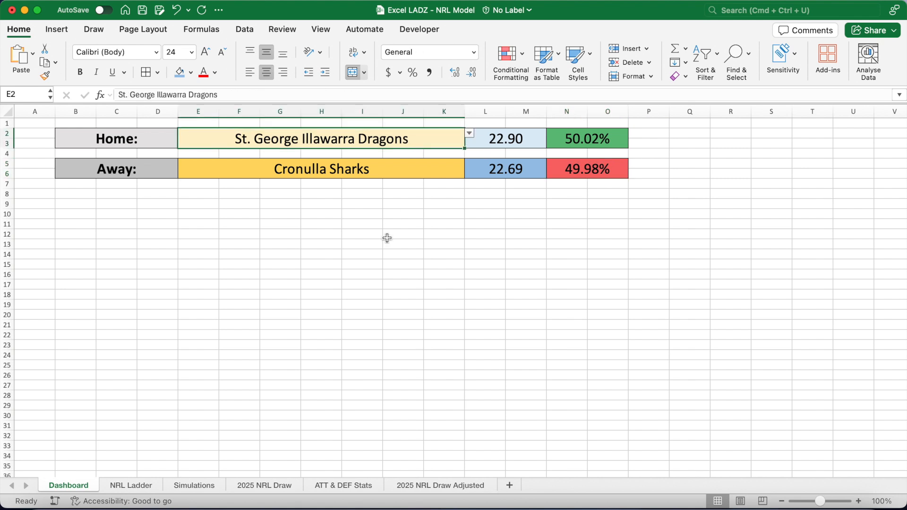
text(Can)
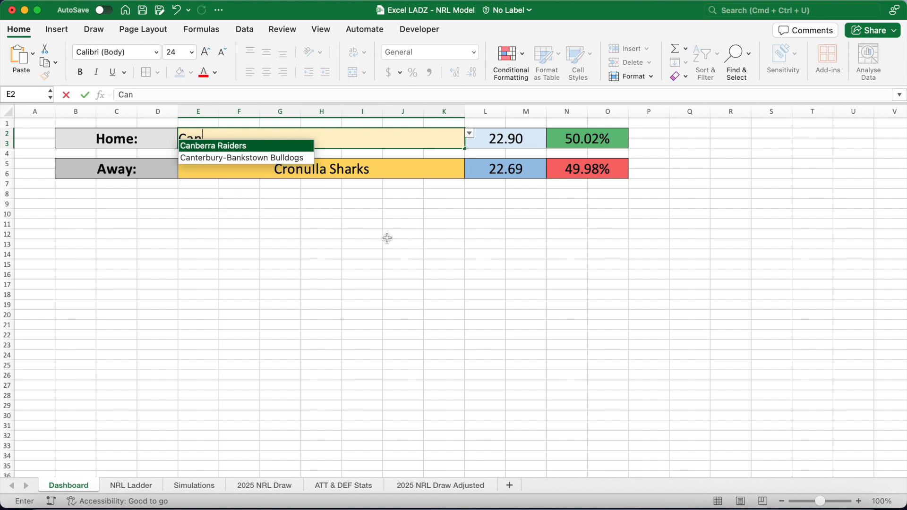
key(Return)
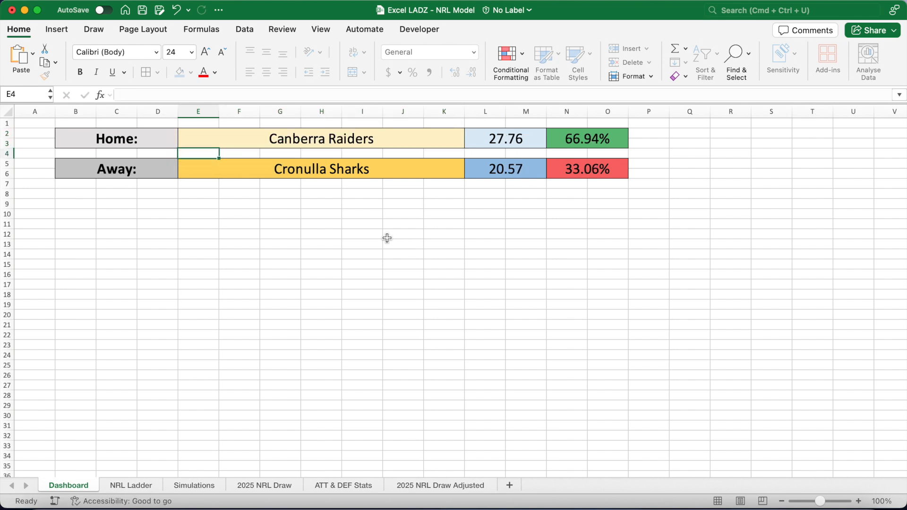
Create a merged, green-filled, bold 18-point HEAD-TO-HEAD section heading across B8:F8.
drag(76, 194, 240, 194)
click(352, 73)
click(192, 52)
click(183, 168)
click(190, 72)
click(285, 161)
text(HEAD-TO-HEAD)
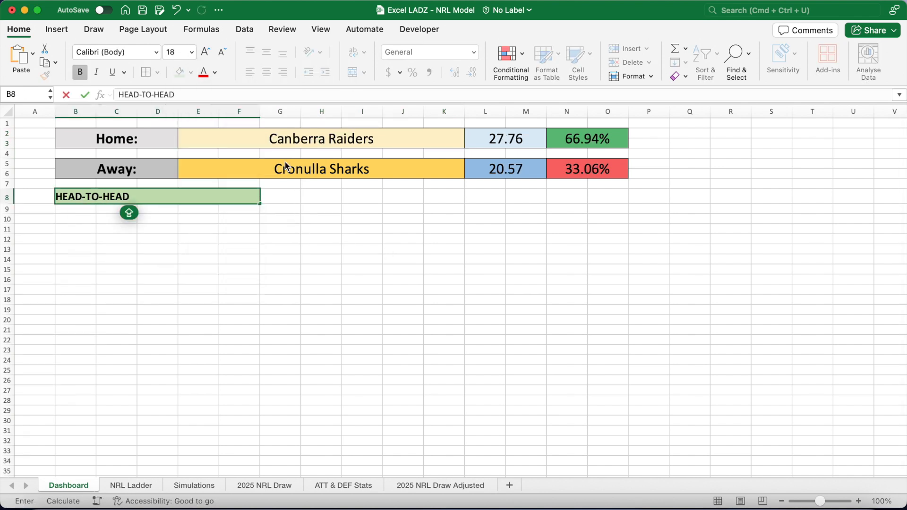
key(ctrl+Return)
key(super+b)
Copy the HEAD-TO-HEAD heading to K8, B16 and K16.
key(super+c)
click(439, 196)
key(super+v)
click(88, 284)
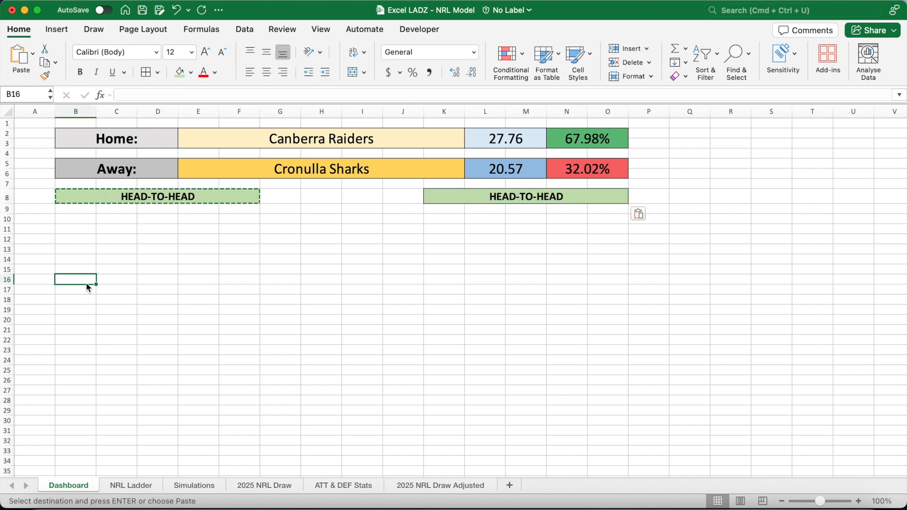
key(super+v)
click(446, 283)
key(super+v)
Rename the copied headings to TOTAL POINTS OVER/UNDER, LINE and MARGIN.
click(489, 194)
text(TOTAL POINTS OVER/UNDER)
click(472, 283)
text(LINE)
click(87, 284)
text(MARGIN)
key(ctrl+Return)
Enter column headers Team, Win % and Value in row 10 under HEAD-TO-HEAD, merging Team across B10:D10.
drag(85, 221, 236, 220)
key(ctrl+m)
text(Team)
key(Tab)
text(Win %)
Relabel K10 as Market and extend the over/under table with two body rows below the header.
key(Tab)
text(Value)
Copy the column headers to K10 and center the Win % and Value headers in both tables.
key(super+c)
click(453, 219)
key(super+v)
drag(567, 219, 607, 220)
click(266, 73)
drag(198, 220, 239, 219)
click(266, 73)
text(t)
key(Tab)
drag(468, 220, 606, 219)
key(super+c)
click(450, 230)
key(super+v)
click(449, 243)
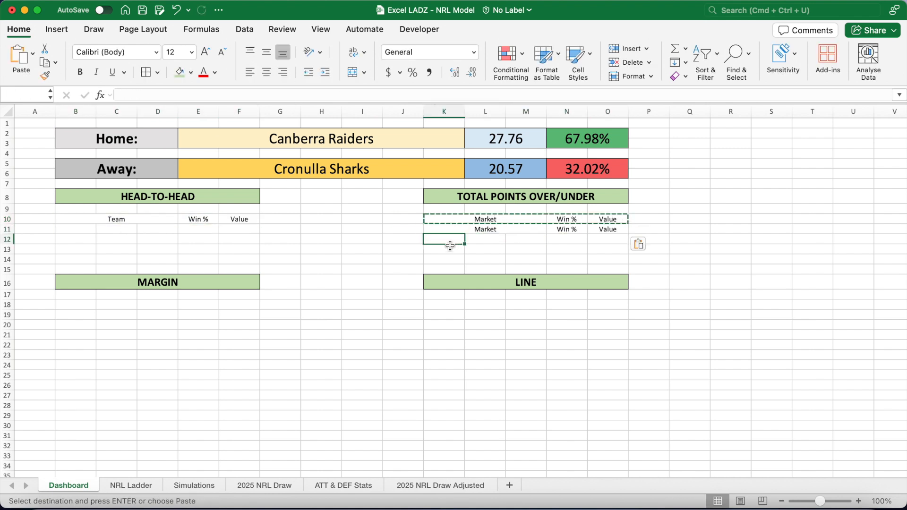
Fill the over/under header row with grey and make it bold.
key(shift+Right)
click(191, 73)
click(201, 115)
key(super+b)
Copy the three-row table to the MARGIN, LINE and HEAD-TO-HEAD sections, keeping Team as the head-to-head header.
key(shift+Down)
key(shift+Down)
key(super+c)
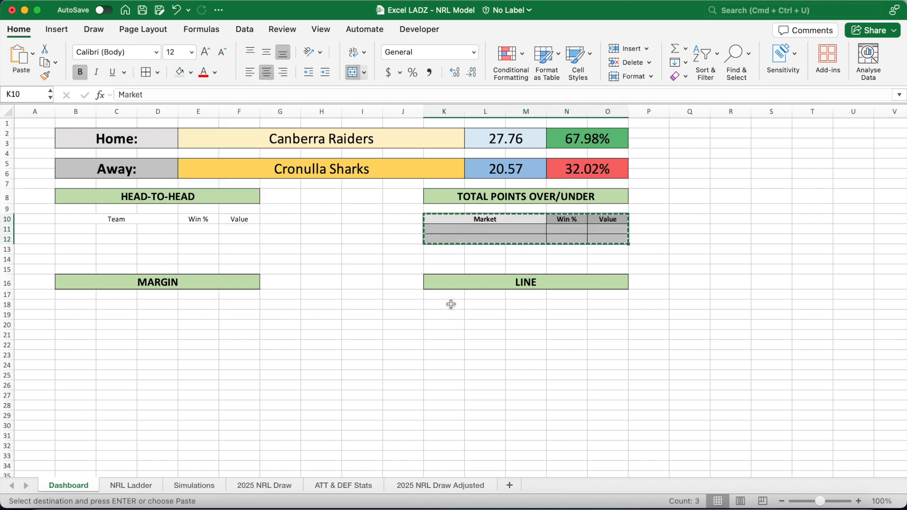
click(450, 304)
key(super+v)
key(Return)
text(Team)
Add a grey Points: label row in K14 with a merged value cell across N14:O14.
click(477, 220)
key(super+c)
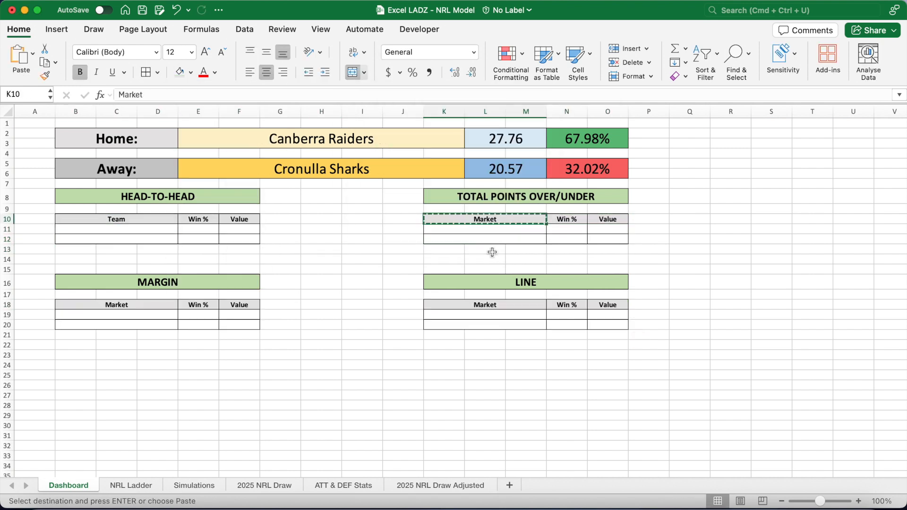
click(449, 259)
key(super+v)
text(Points:)
drag(567, 259, 607, 259)
click(353, 72)
Copy the Points row to K22 and relabel it Line:.
drag(492, 259, 567, 262)
key(super+c)
click(449, 345)
key(super+v)
click(481, 345)
text(Line:)
Link the head-to-head team names with =E2 in B11 and =E5 in B12.
click(150, 229)
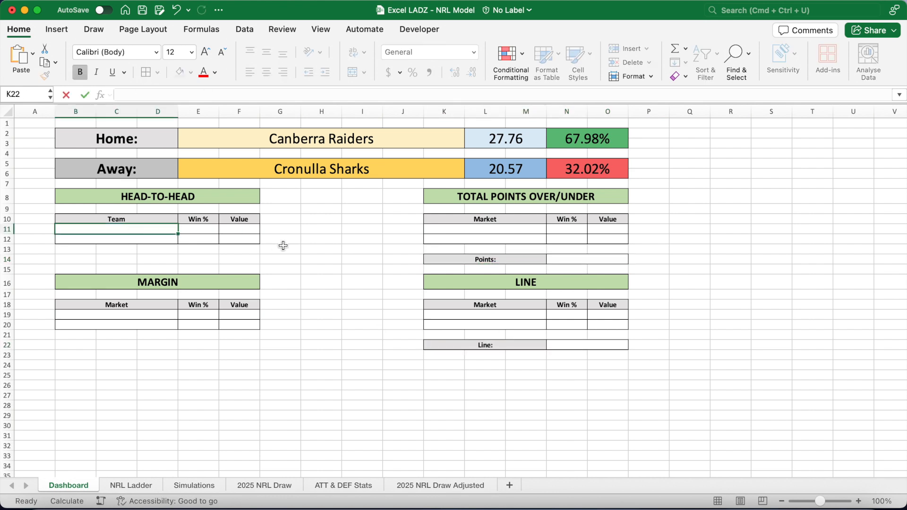
text(=)
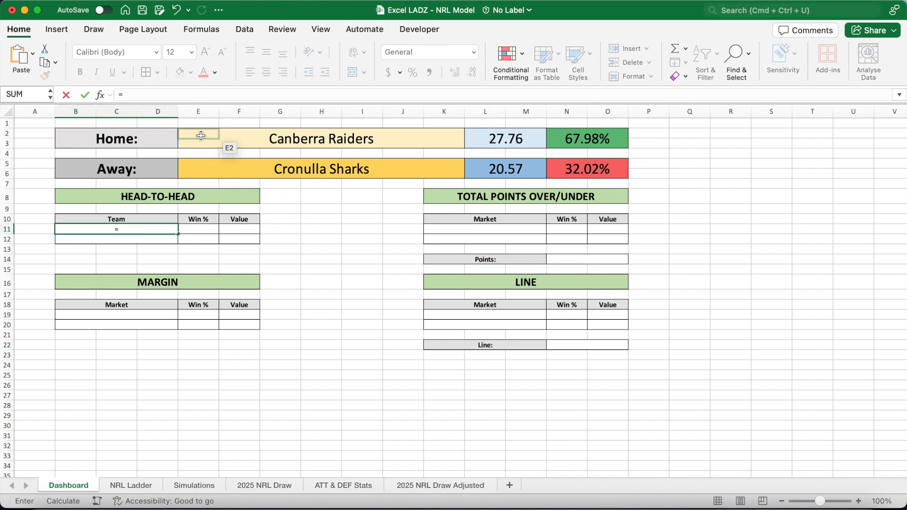
click(201, 133)
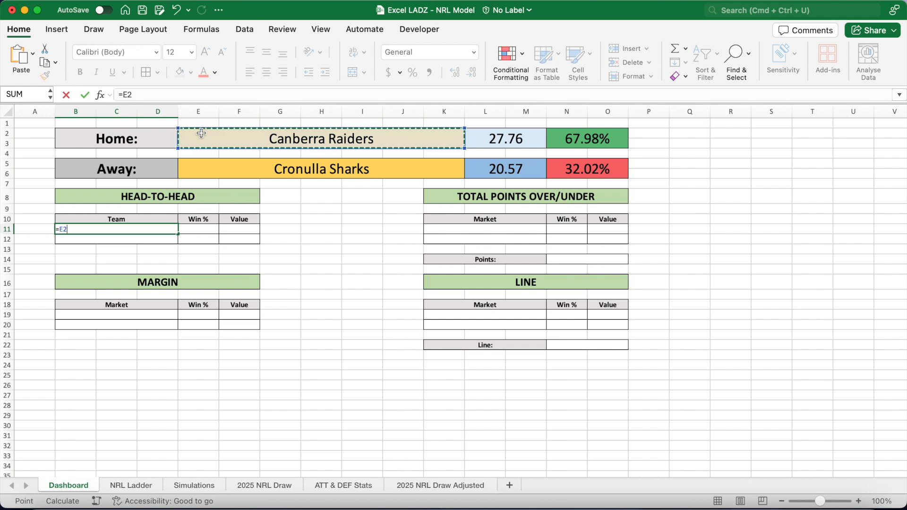
key(Return)
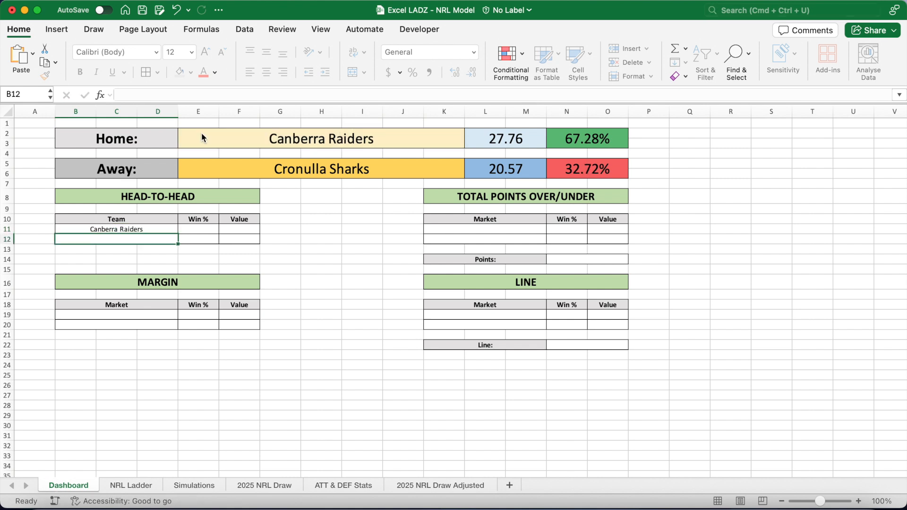
text(=)
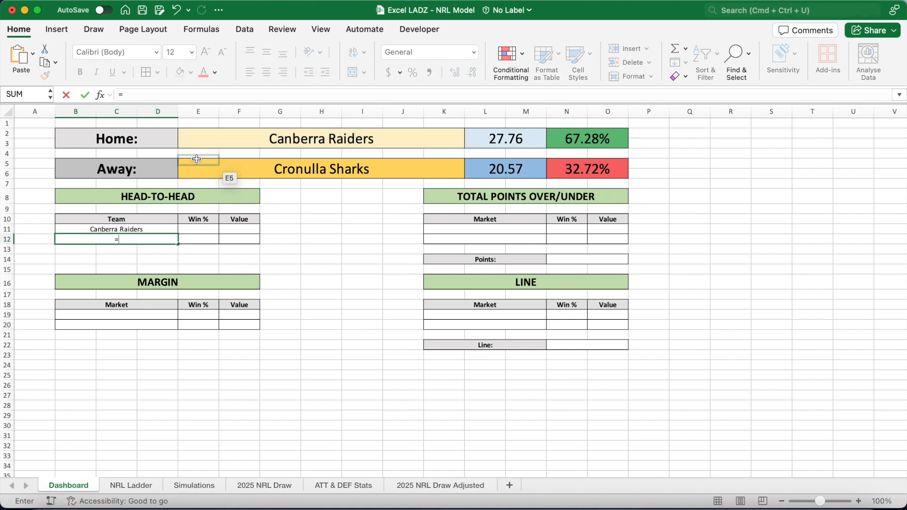
click(196, 166)
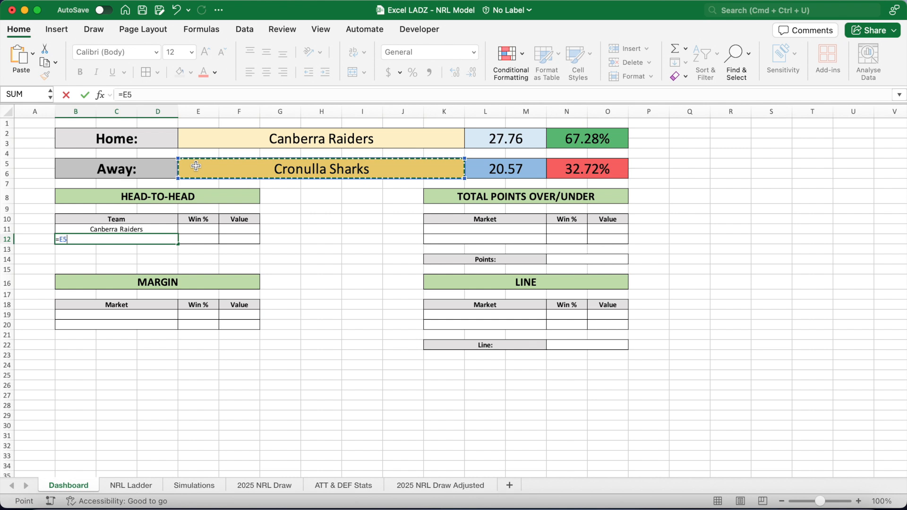
key(Return)
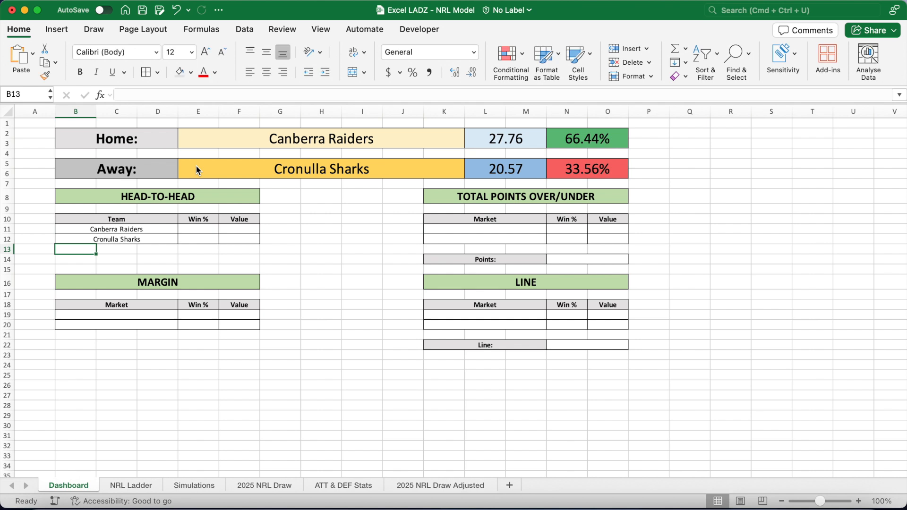
Link the home team's head-to-head win percentage in E11 to =N2.
click(208, 229)
text(=)
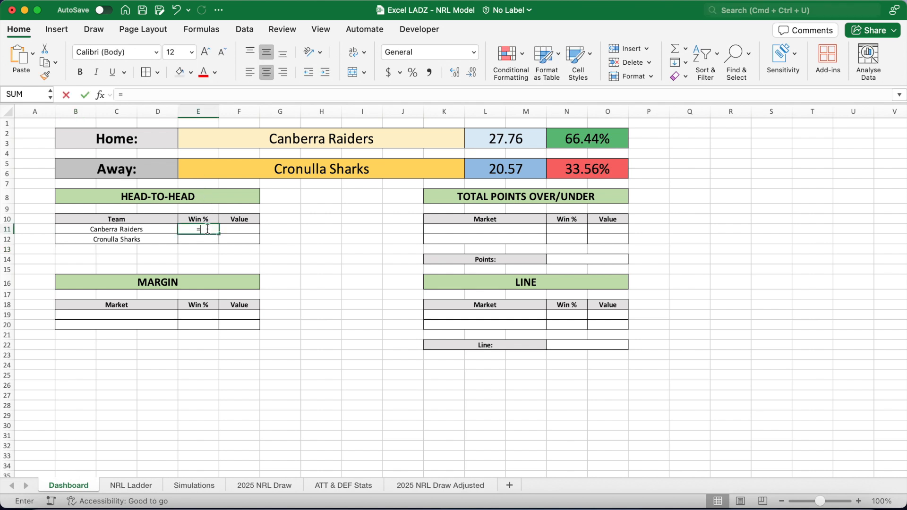
click(560, 138)
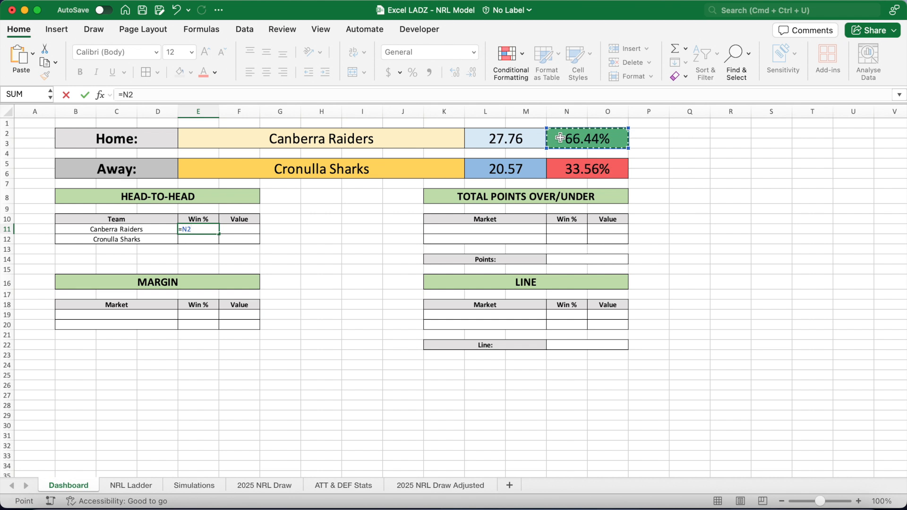
key(Return)
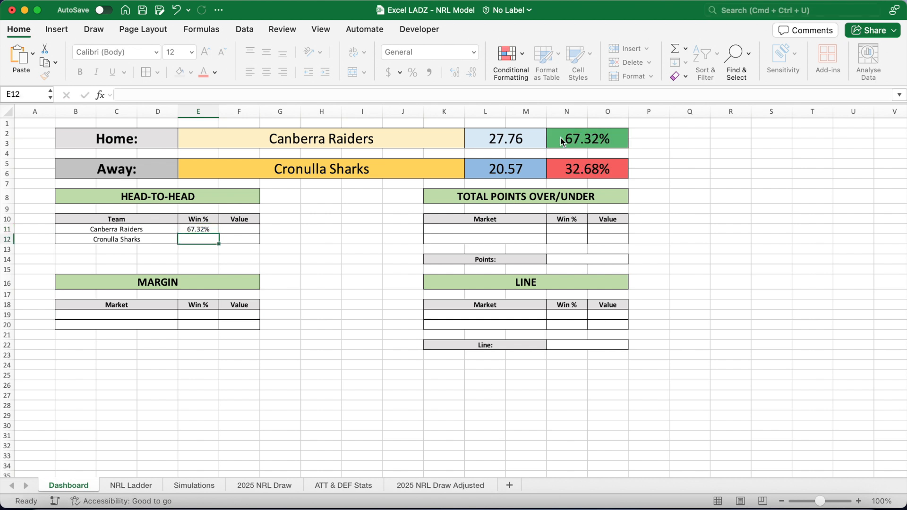
Link the away team's head-to-head win percentage in E12 to =N5.
text(=)
click(568, 168)
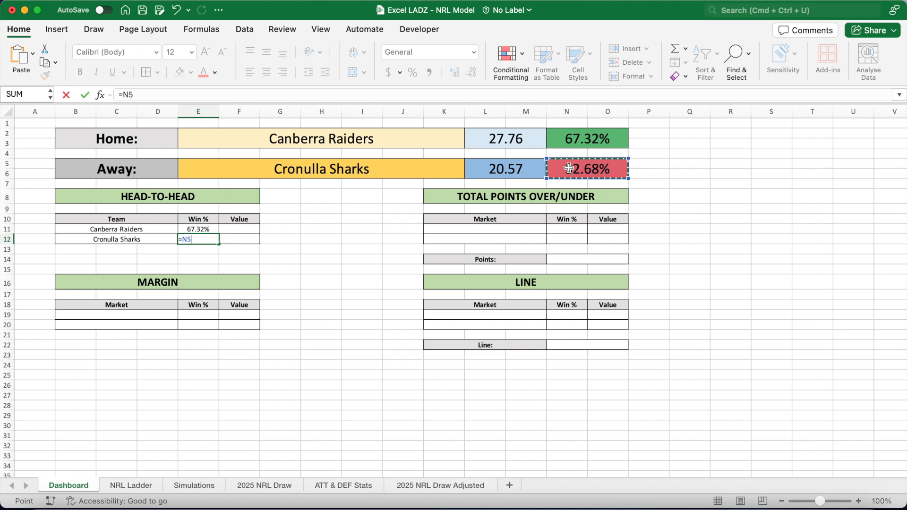
key(Return)
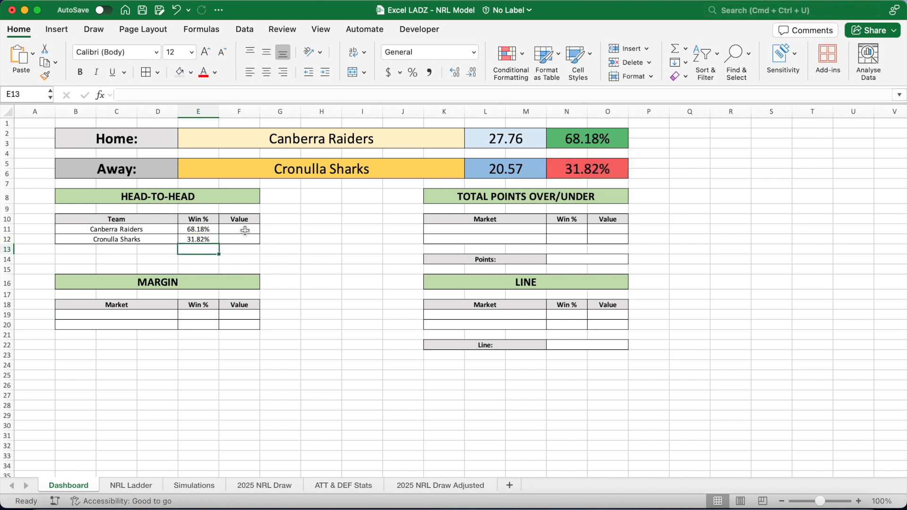
Calculate the head-to-head fair odds values as =1/E11 in F11 and =1/E12 in F12.
click(245, 231)
text(=1/)
click(199, 230)
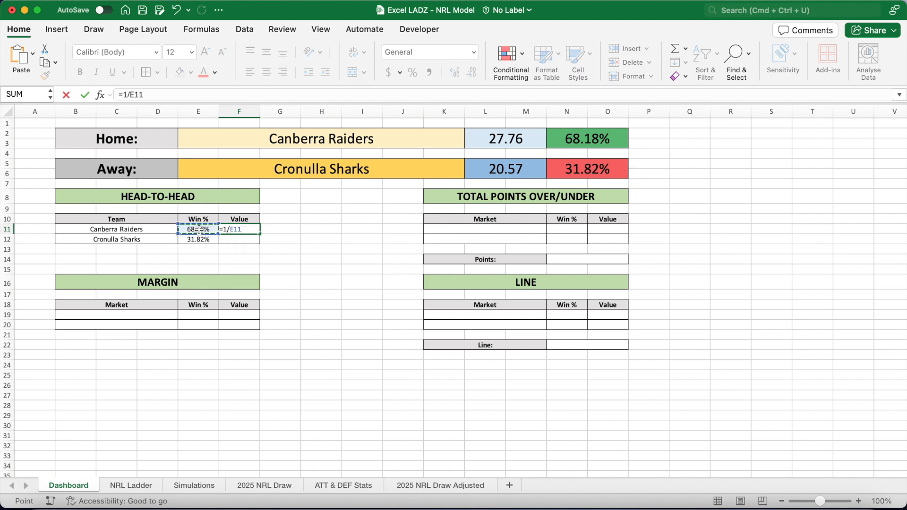
key(Return)
text(=1/)
click(189, 240)
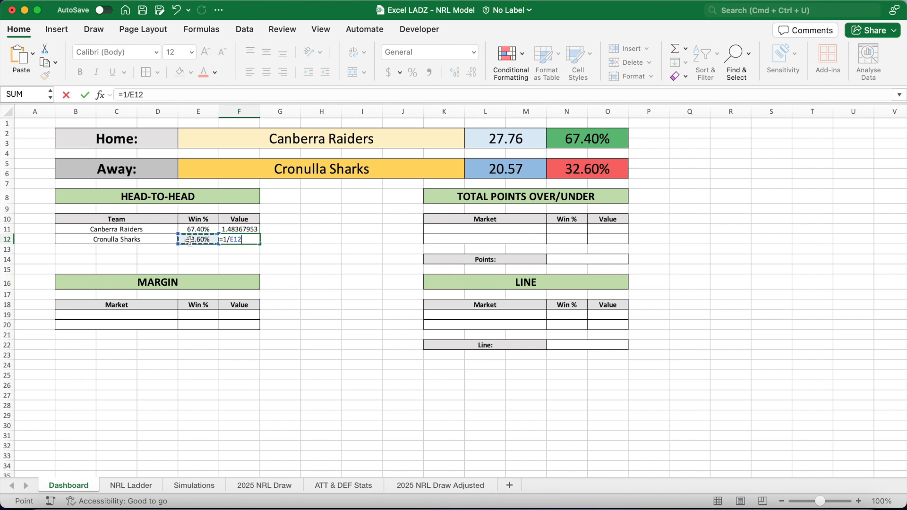
key(Return)
Format the head-to-head Value cells F11:F12 as Currency.
drag(239, 229, 239, 240)
click(476, 54)
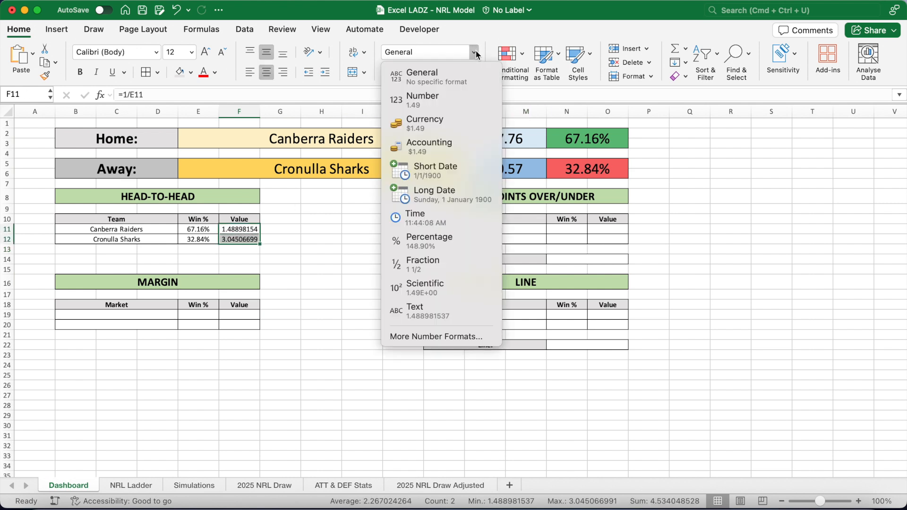
click(454, 118)
click(289, 231)
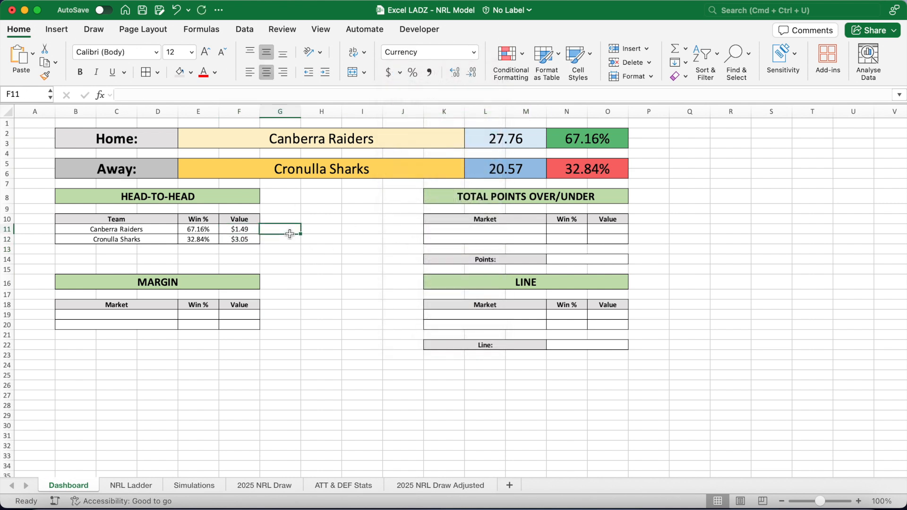
click(319, 246)
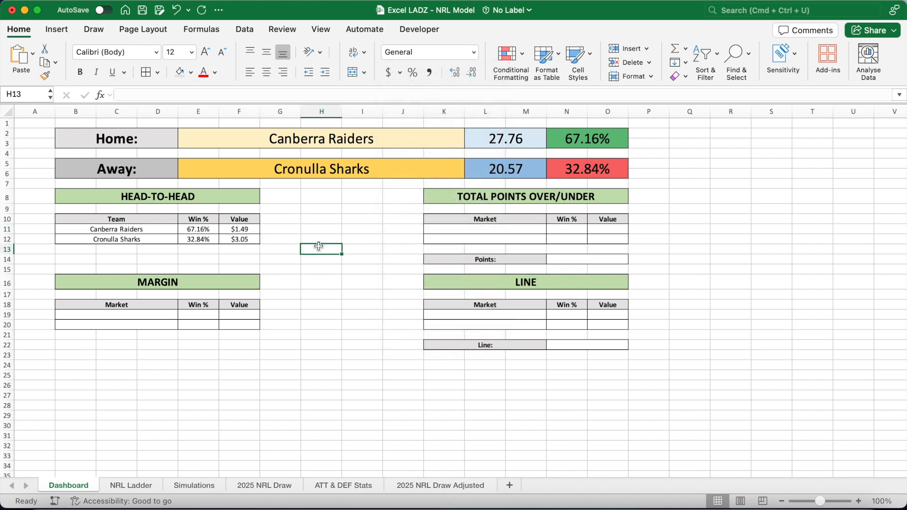
click(251, 231)
key(Down)
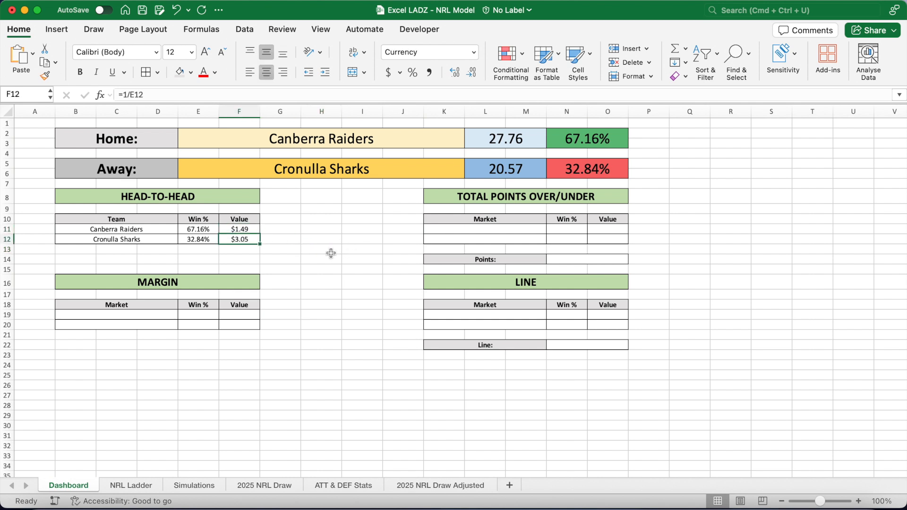
Enter the market labels Over in K11 and Under in K12 of the total points table.
click(458, 230)
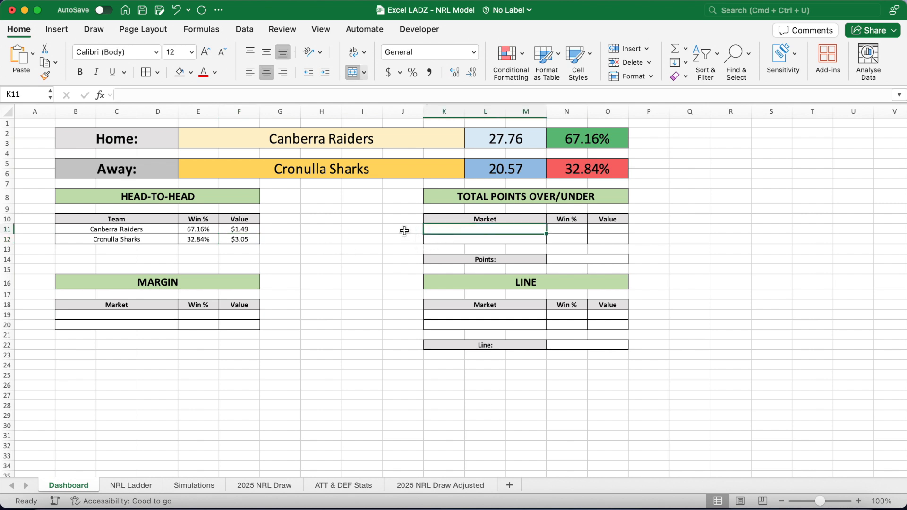
text(Over)
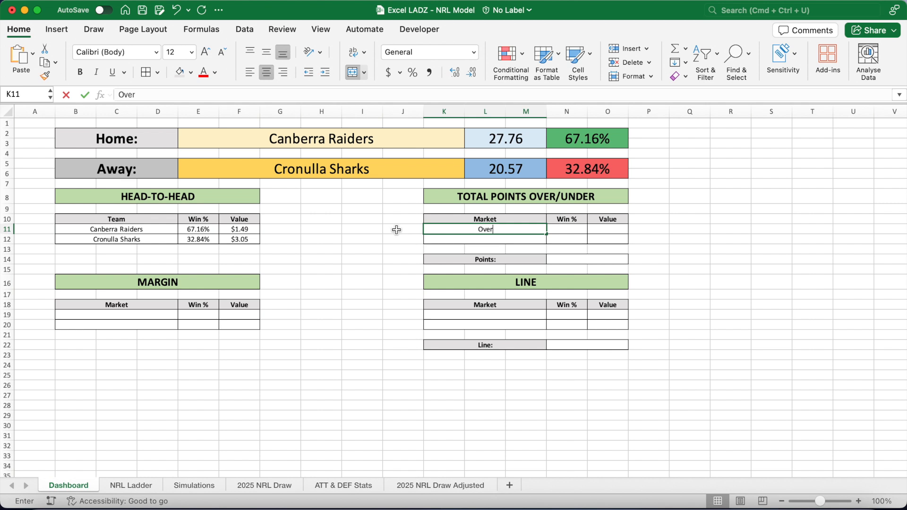
key(Return)
text(Under)
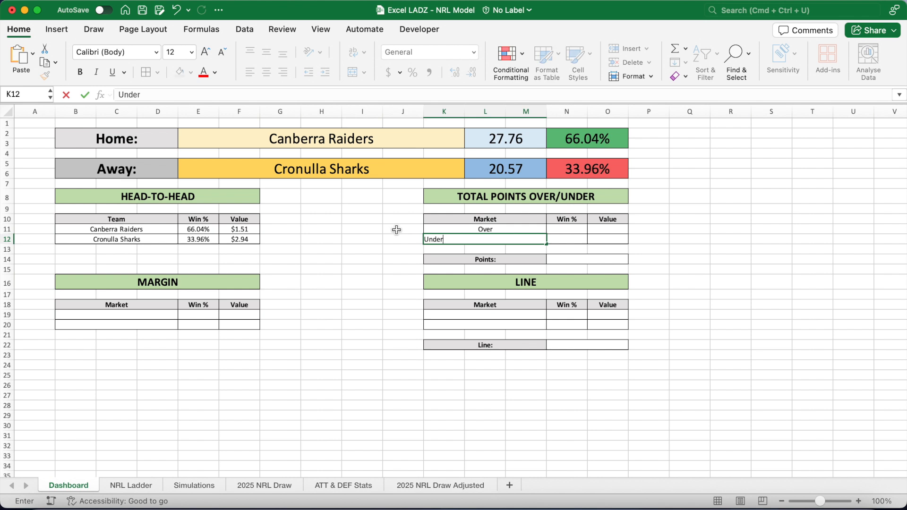
key(Return)
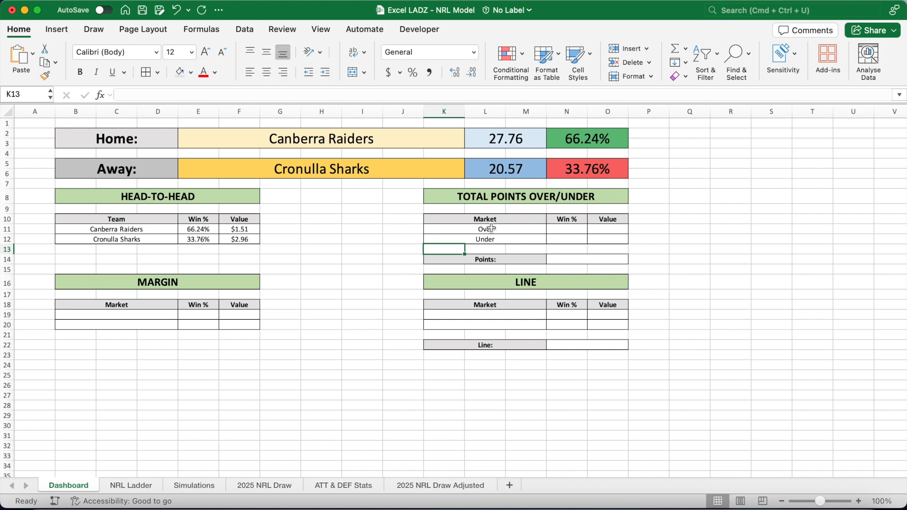
Set the total points line in N14 to 45.5.
click(567, 228)
click(567, 238)
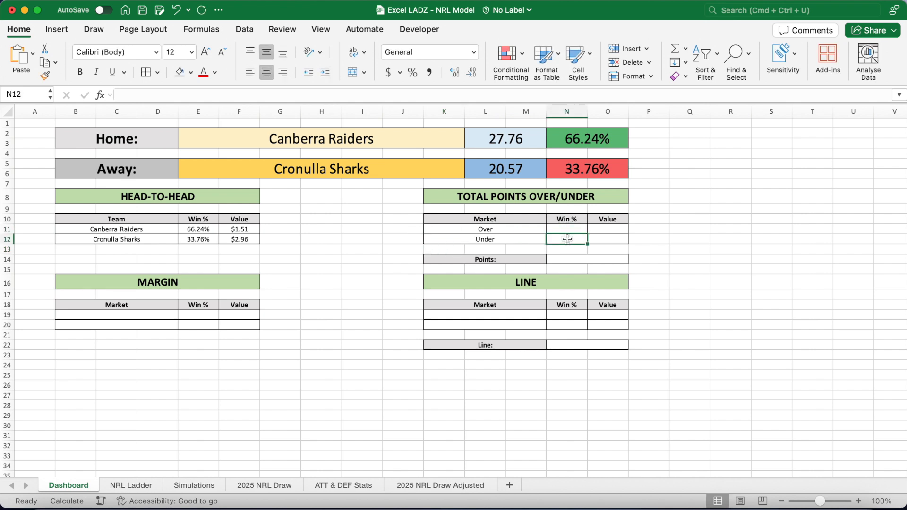
click(572, 260)
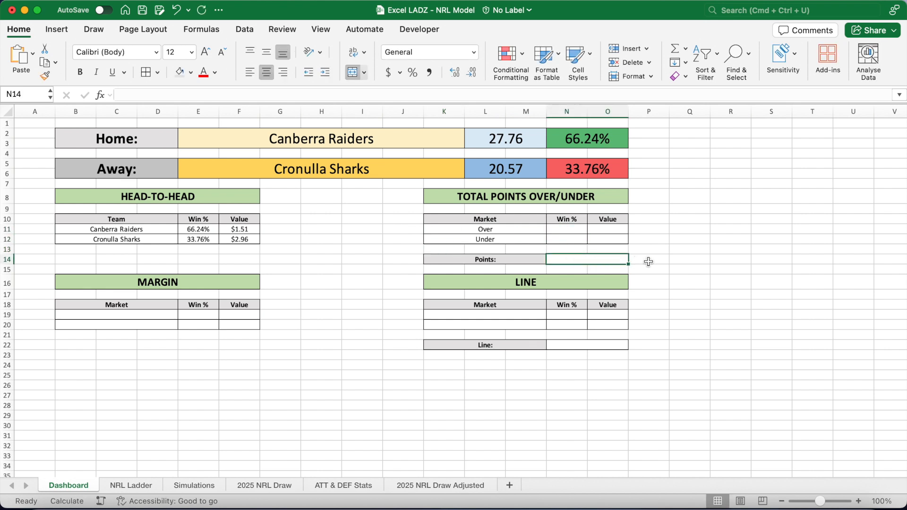
text(45.5)
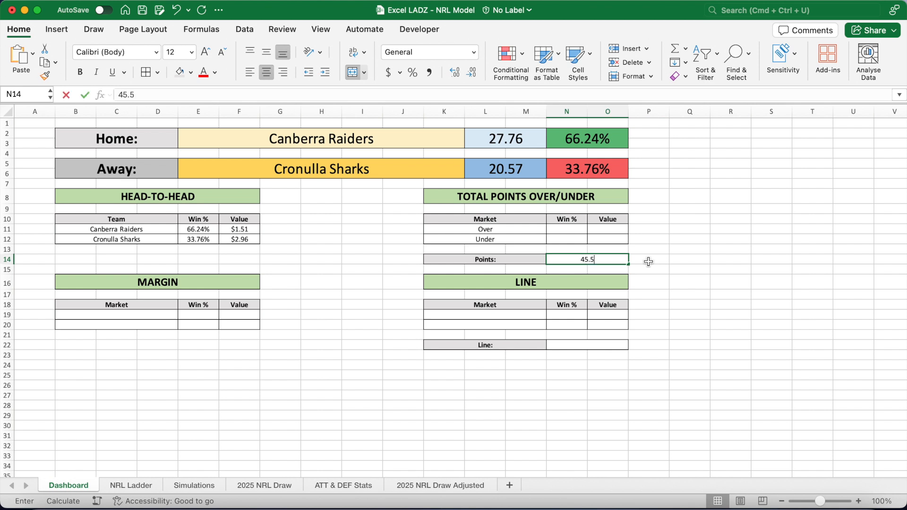
Enter the Over probability in N11 as =SUMPRODUCT(--(Simulations!$I$3:$I$5002+Simulations!$J$3:$J$5002>$N$14))/5000.
click(578, 229)
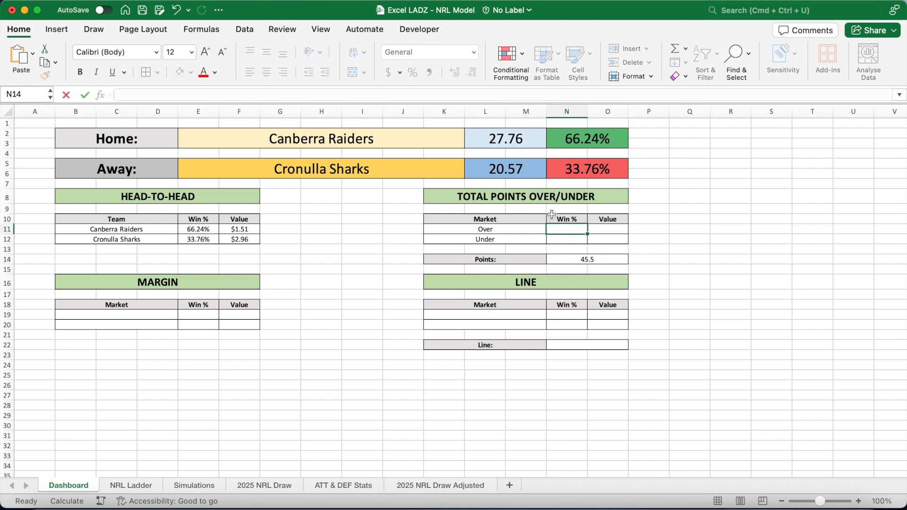
click(440, 96)
text(=S)
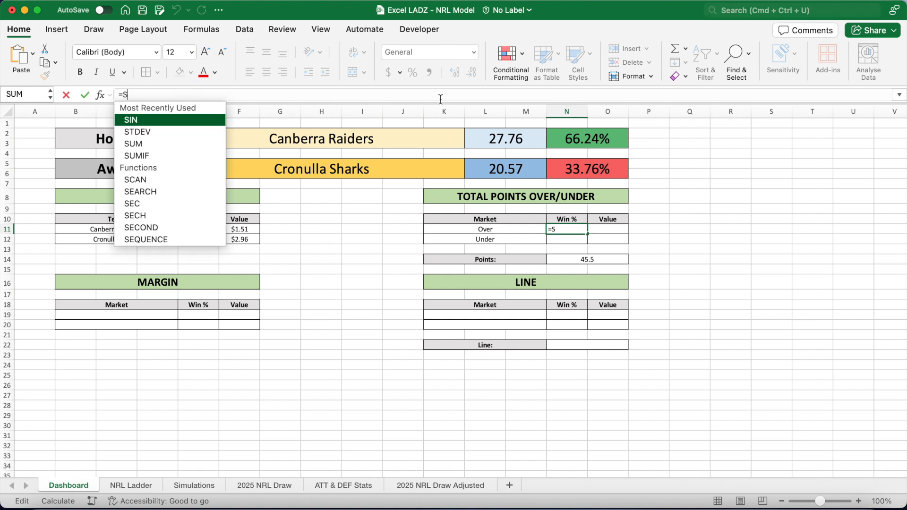
text(UMPRODUC)
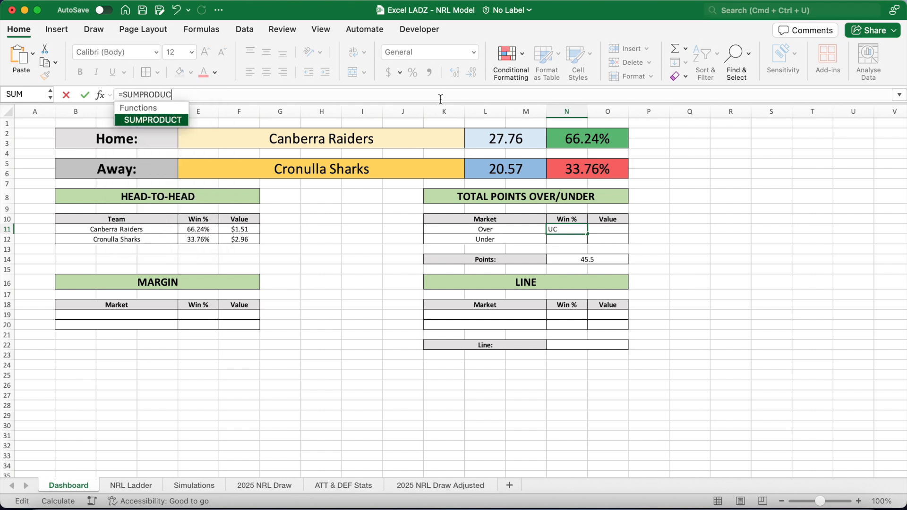
text(T(--()
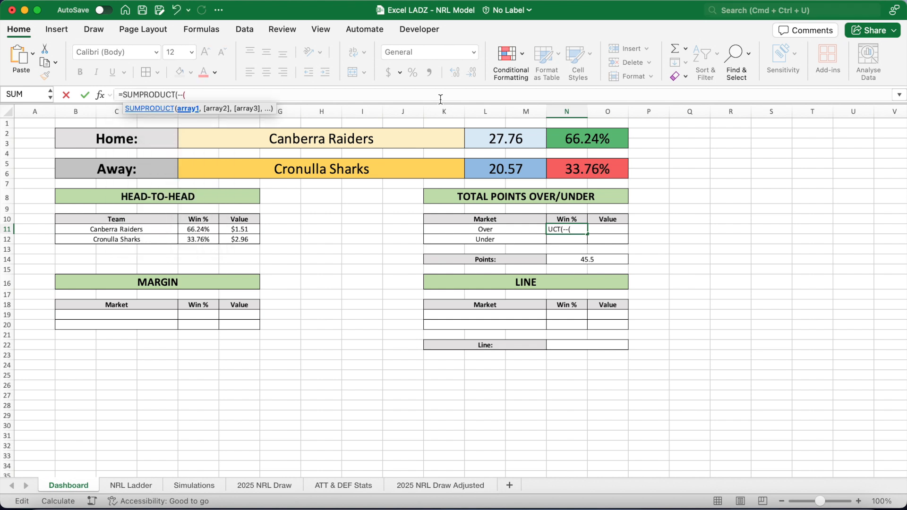
click(188, 487)
click(644, 143)
text(:I5002+)
click(763, 142)
text(:J5002)
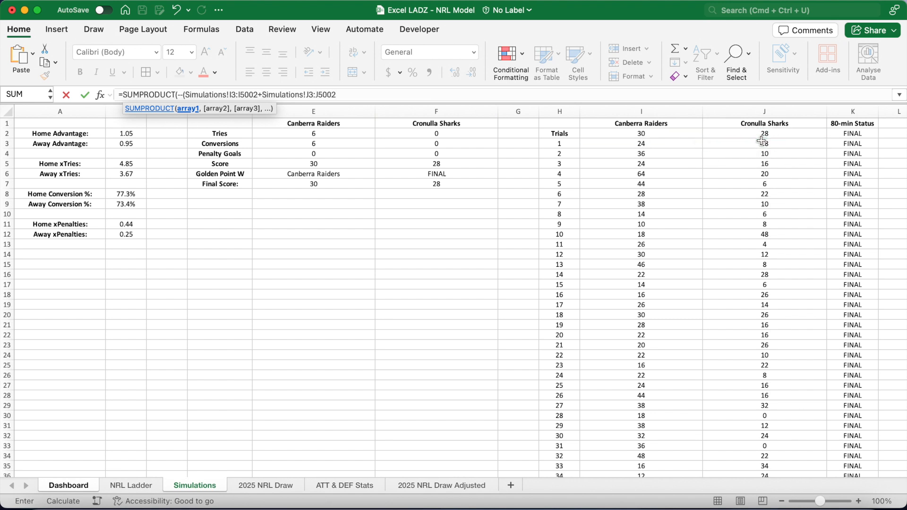
text(>)
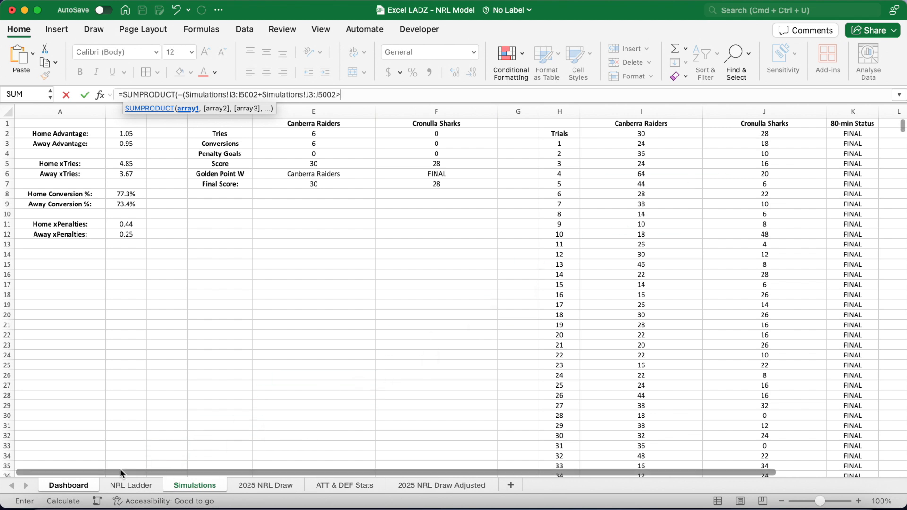
click(96, 483)
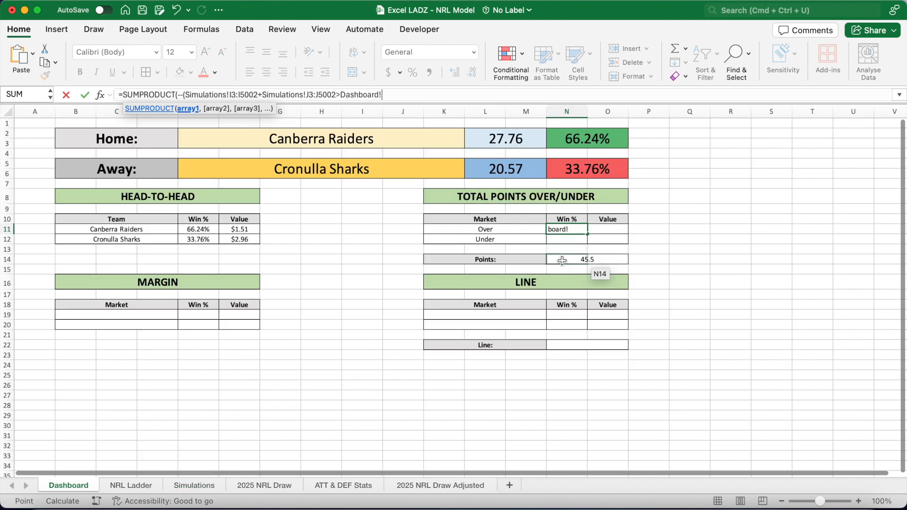
drag(386, 97, 342, 97)
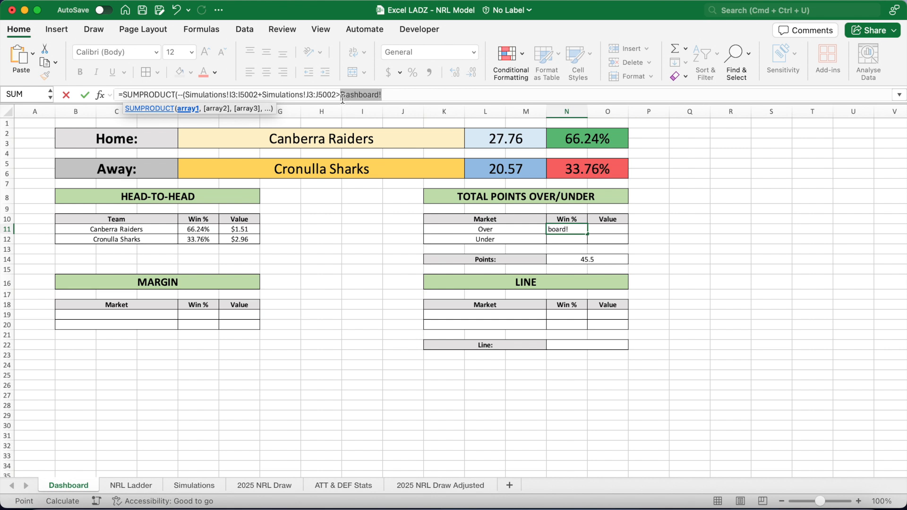
text($N$14)
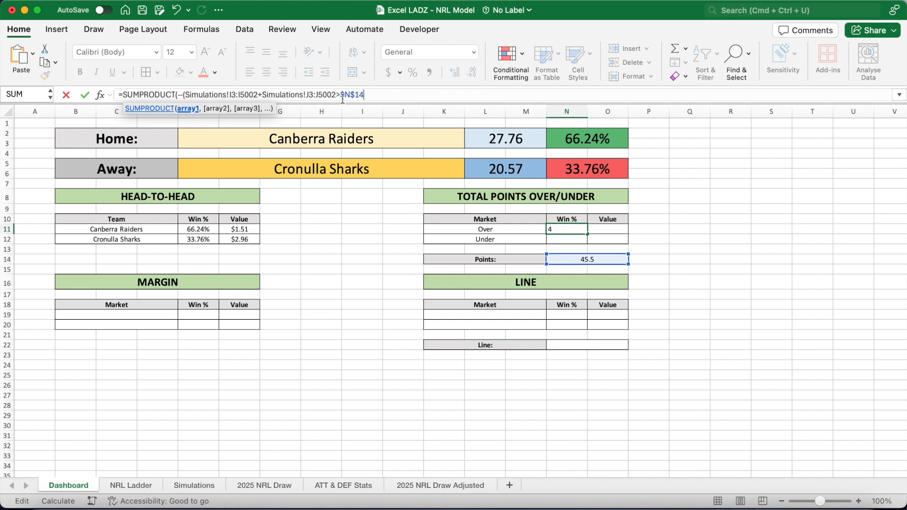
text())/5000)
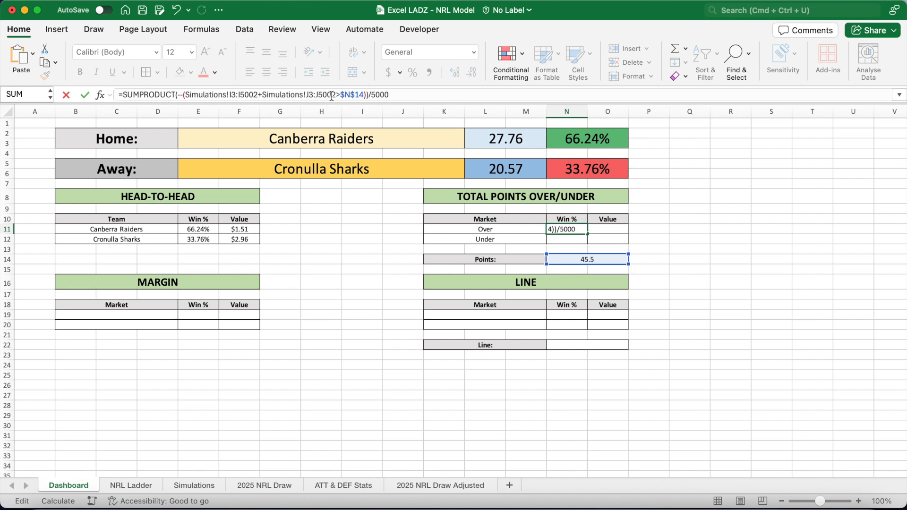
drag(335, 95, 187, 95)
key(F4)
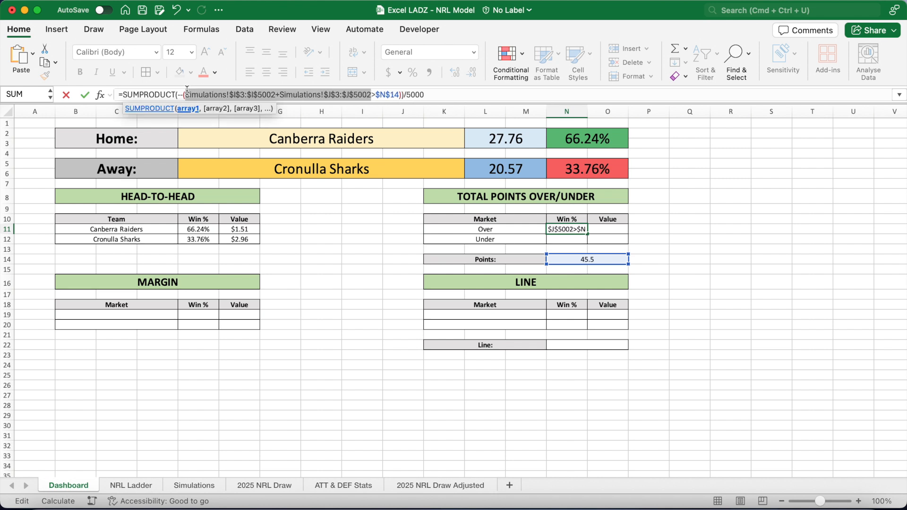
click(440, 97)
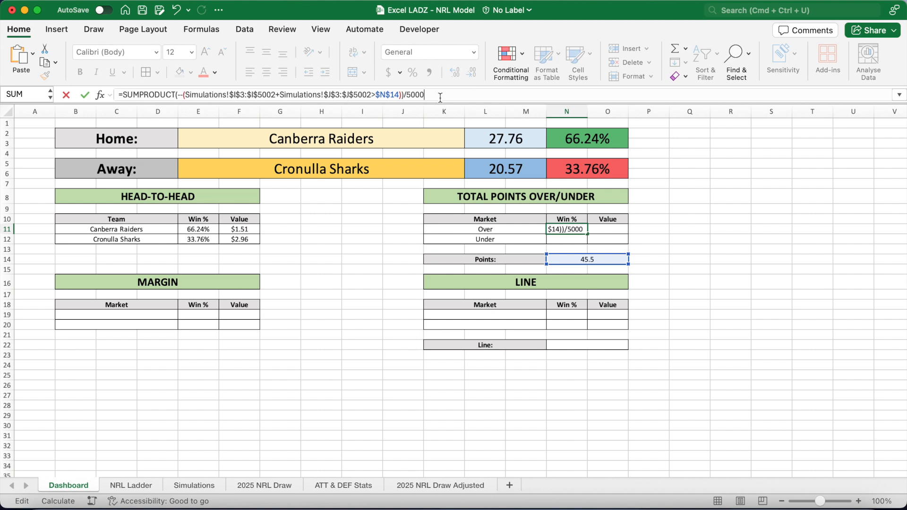
key(Return)
Fill the Over formula down to N12 and change its comparison to < for the Under probability.
click(580, 230)
drag(587, 233, 587, 242)
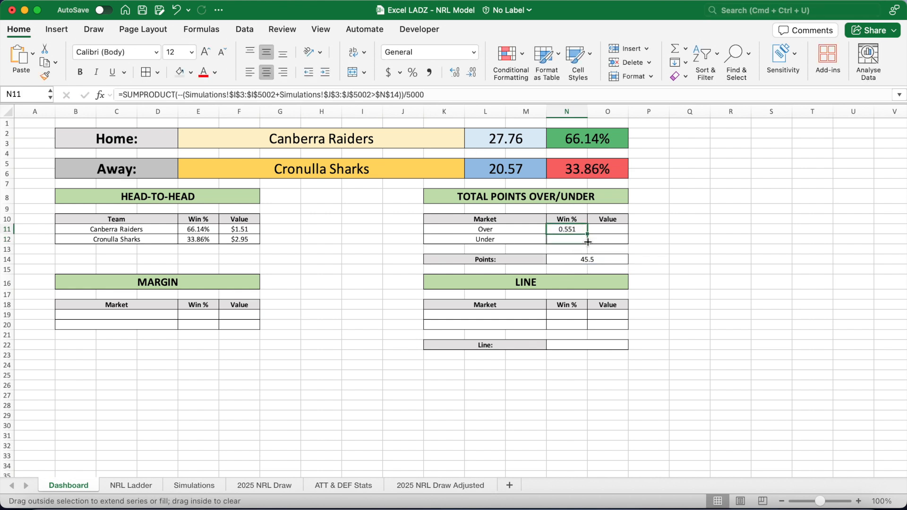
drag(588, 242, 580, 243)
click(580, 243)
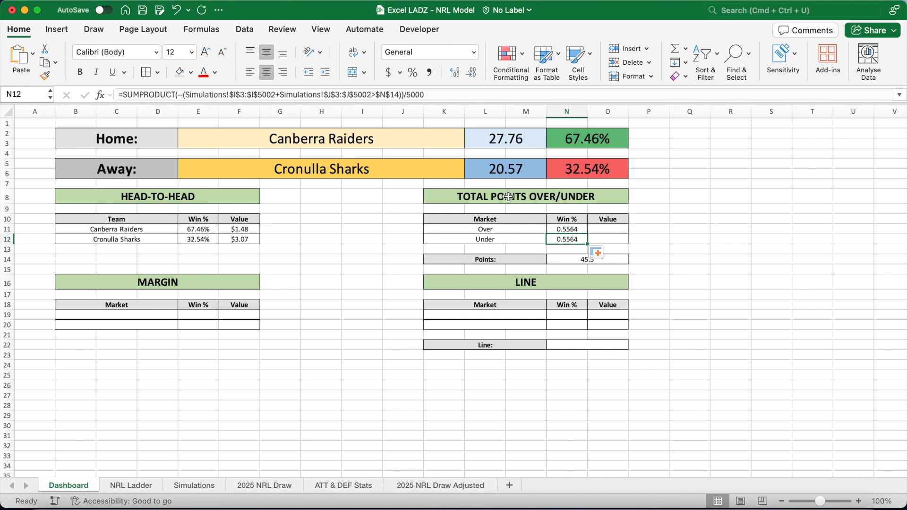
click(376, 98)
key(BackSpace)
text(<)
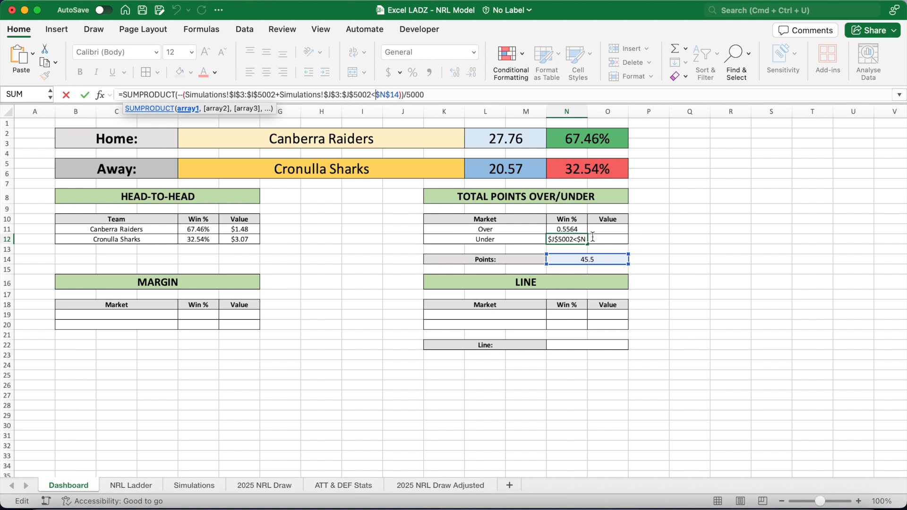
key(Return)
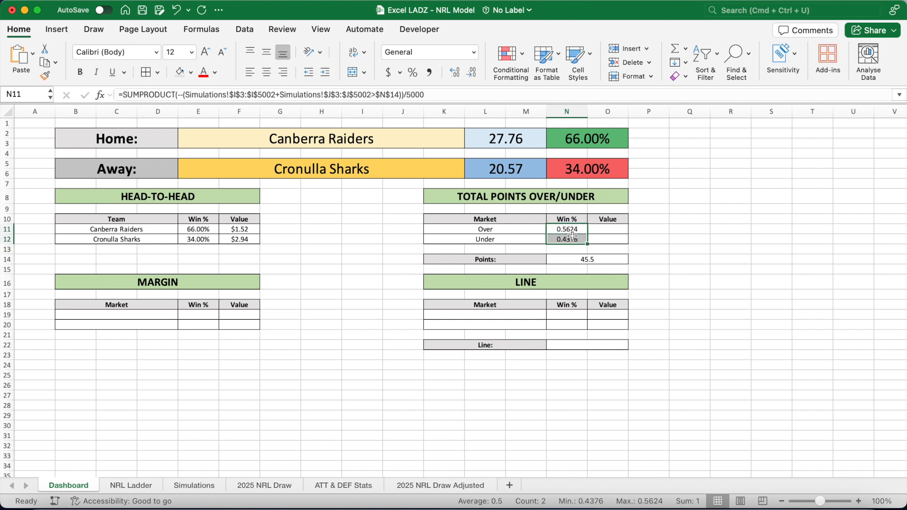
Format the over/under win percentages N11:N12 as percentages with two decimal places.
drag(567, 229, 567, 239)
click(412, 72)
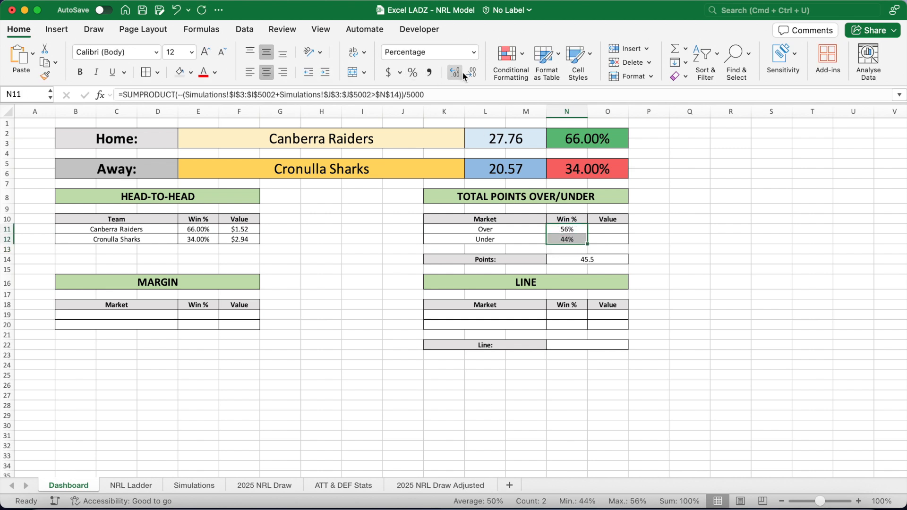
click(462, 72)
click(462, 72)
Copy the head-to-head value formulas into O11:O12 for the over/under fair odds.
drag(239, 229, 241, 239)
key(cmd+c)
click(612, 230)
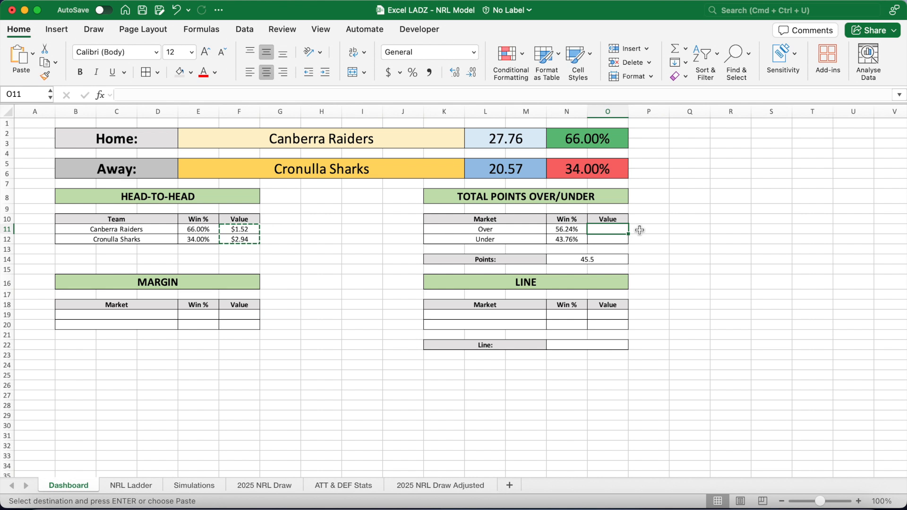
key(cmd+v)
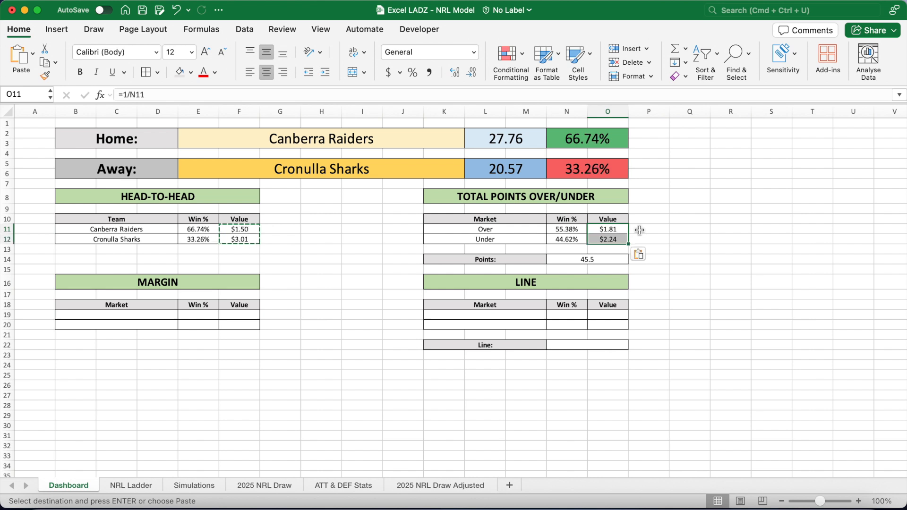
click(143, 314)
click(142, 344)
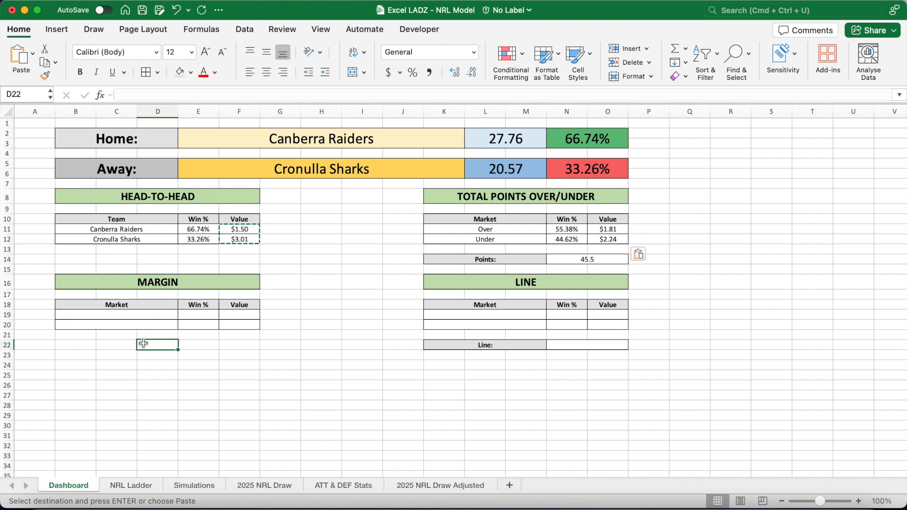
Extend the margin table's bordered rows down to row 23.
click(127, 328)
drag(184, 326, 251, 378)
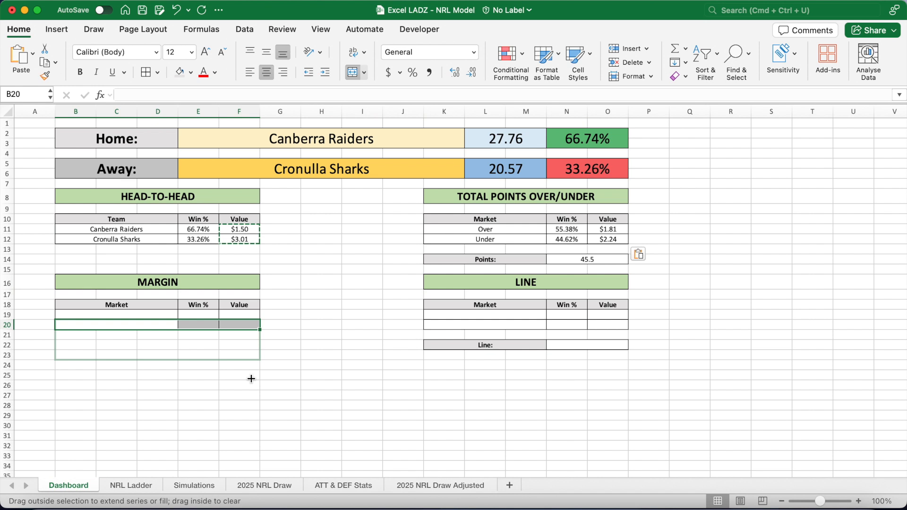
drag(251, 378, 251, 379)
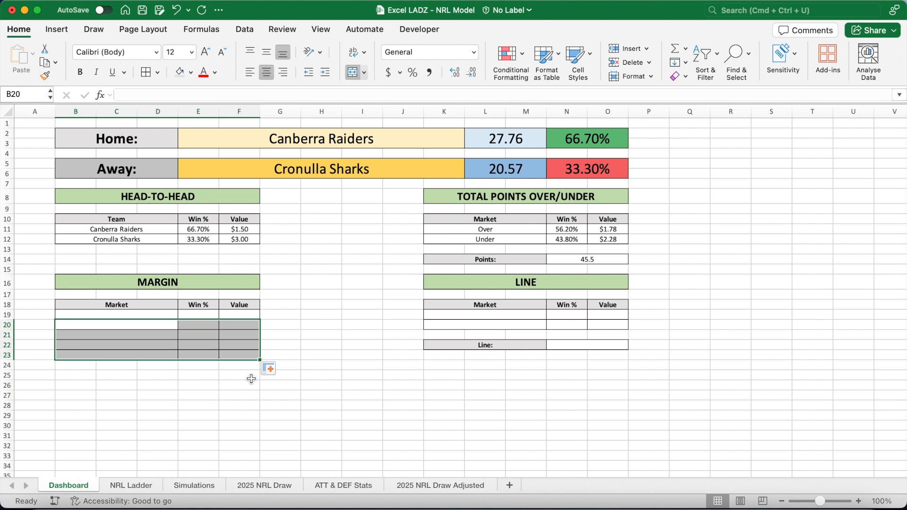
Enter the label formula =E2&" by 13+" in B19.
click(152, 313)
text(=)
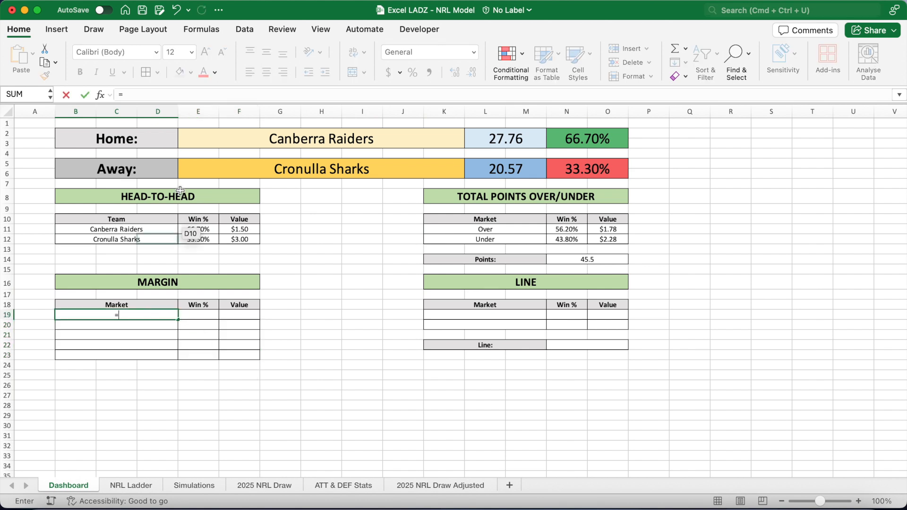
click(193, 129)
text(&" by 13)
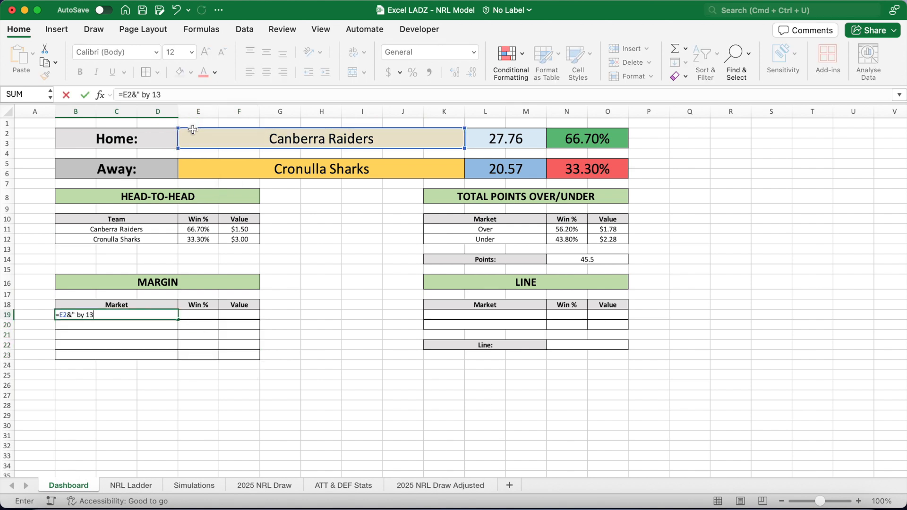
text(+")
key(ctrl+Return)
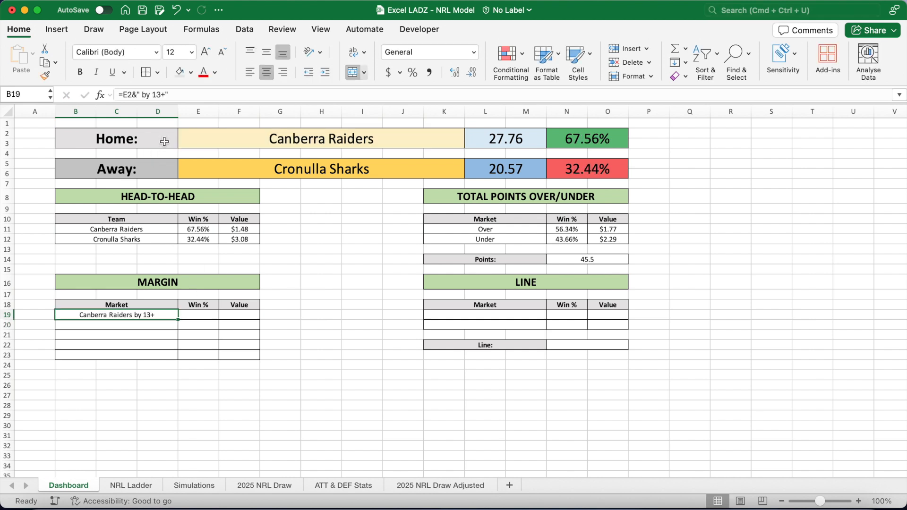
Copy the label formula into B20 and change its text to =E2&" by 1-12".
drag(169, 94, 118, 97)
key(super+c)
key(Return)
key(super+v)
click(149, 98)
click(165, 99)
key(BackSpace)
key(BackSpace)
key(BackSpace)
text(1-12)
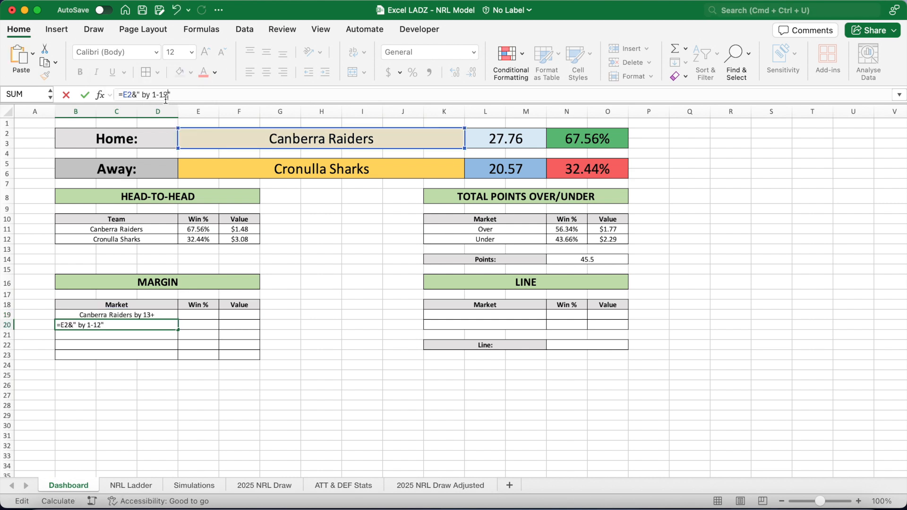
key(Return)
Enter Draw in B21, then =E5&" by 1-12" in B22 and =E5&" by 13+" in B23.
text(Draw)
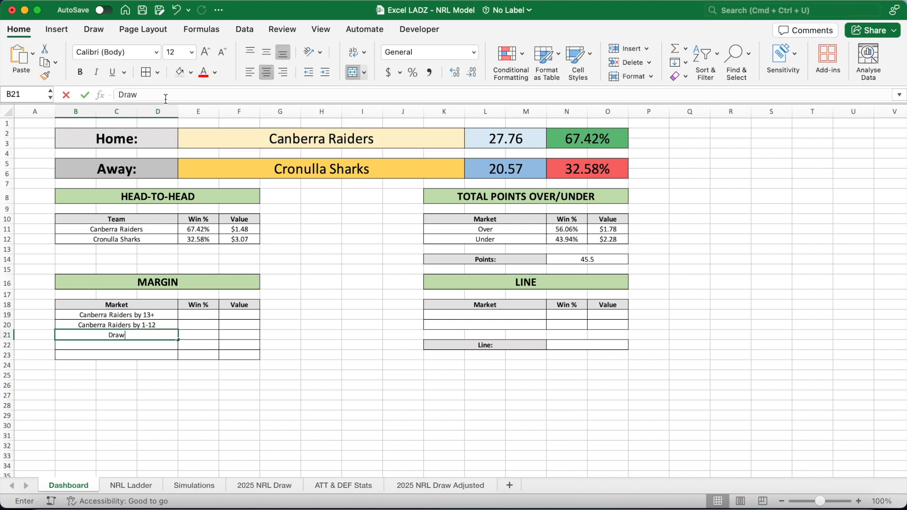
key(Return)
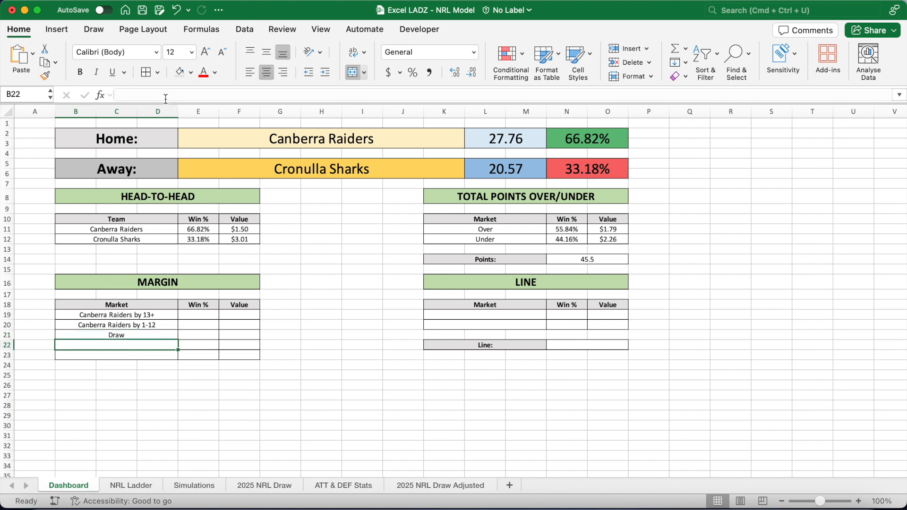
text(=)
click(190, 166)
text(&" by 1-12")
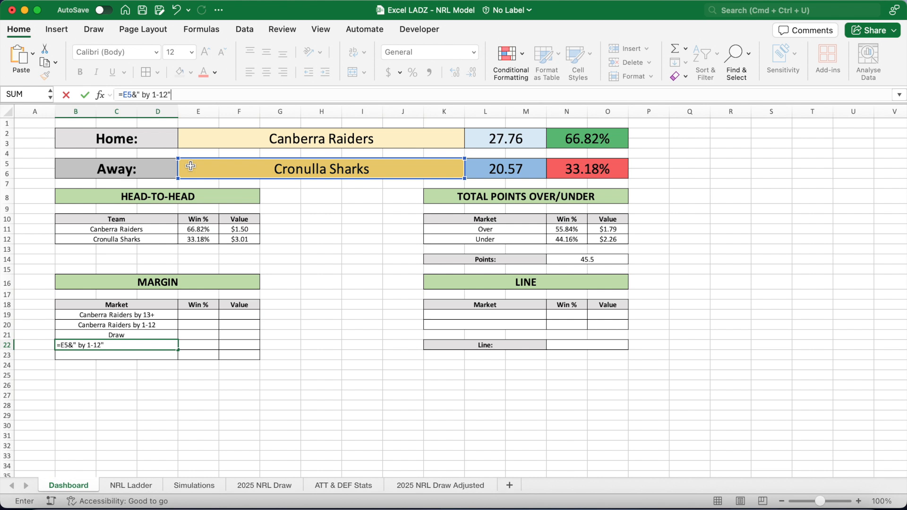
key(Return)
text(=)
click(191, 165)
text(&" by 13+")
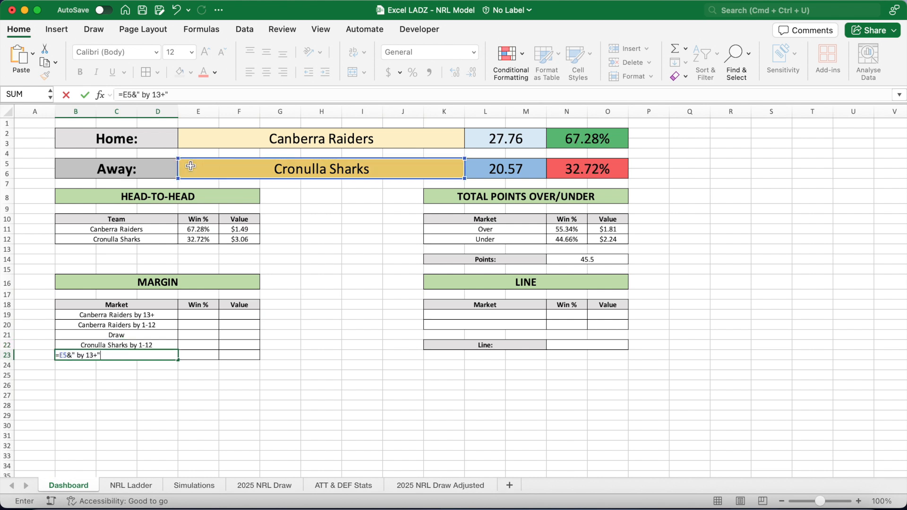
key(Return)
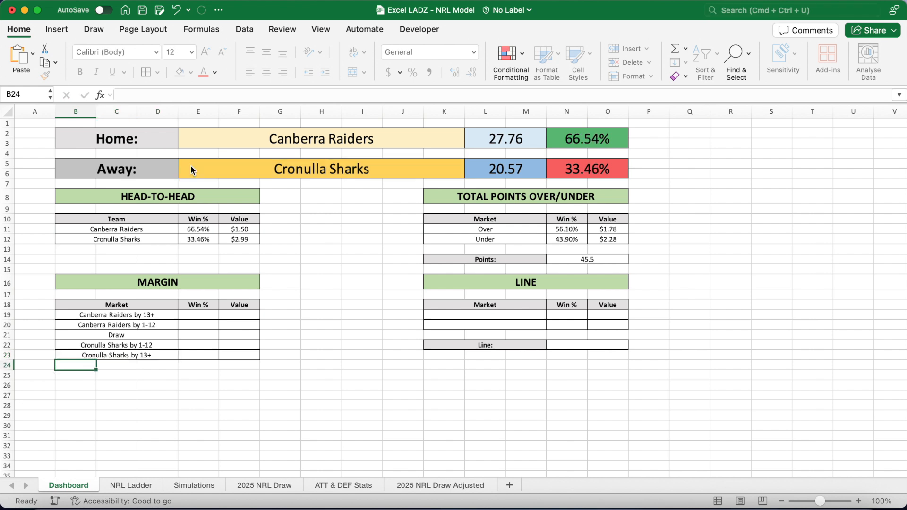
Enter in E19 =SUMPRODUCT(--(Simulations!$I$3:$I$5002>Simulations!$J$3:$J$5002+12))/5000, making the ranges absolute.
click(196, 315)
click(203, 94)
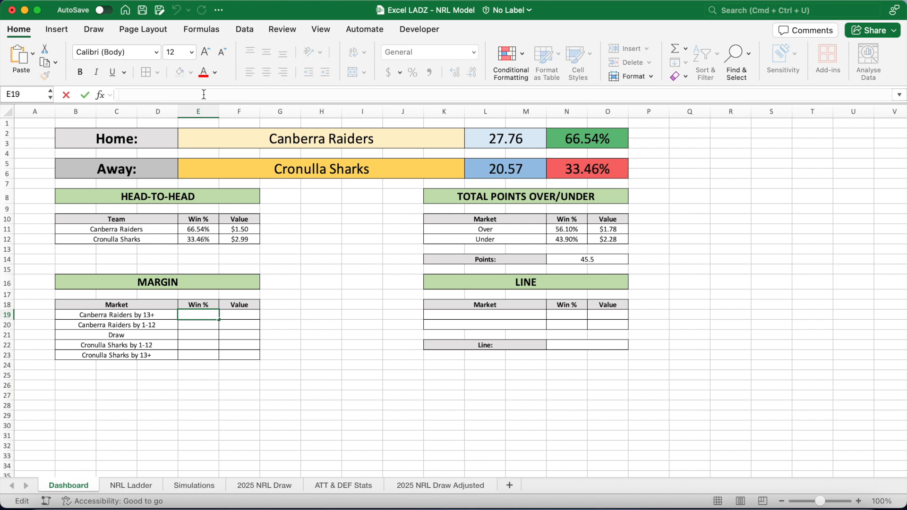
text(=SUMPR)
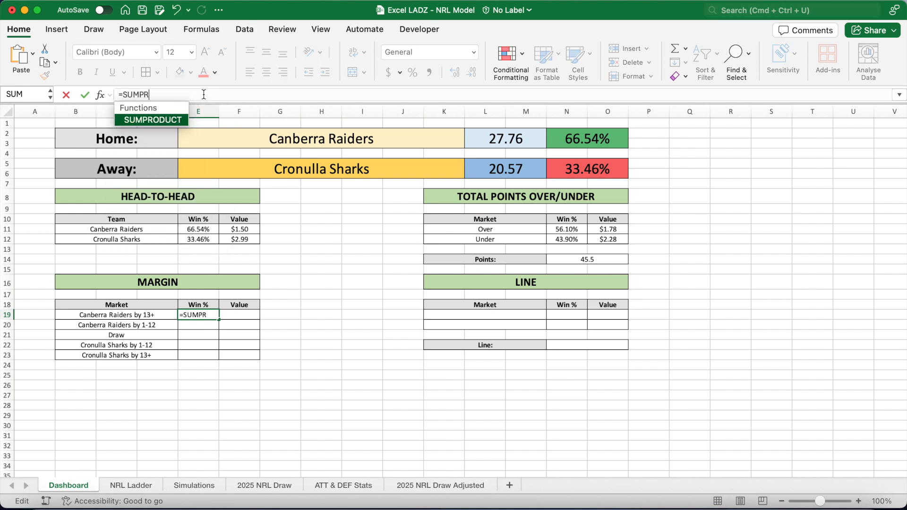
text(ODUCT(--)
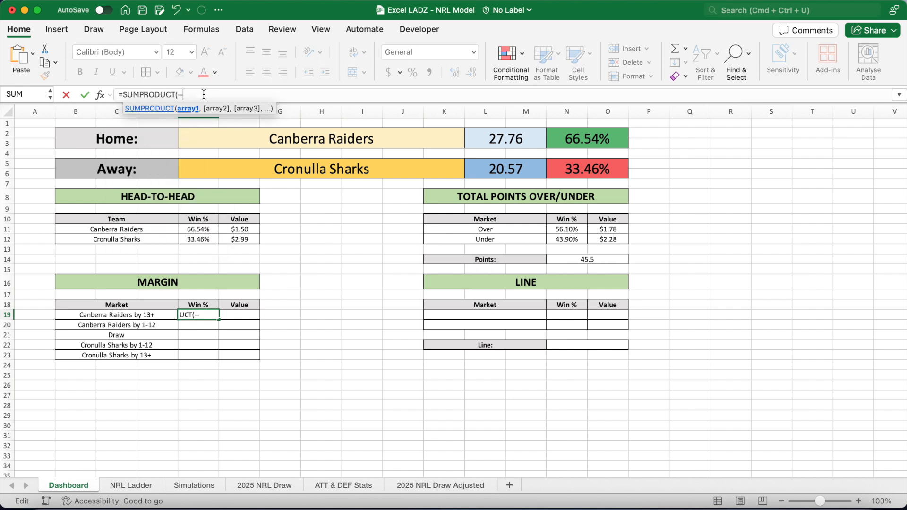
text(()
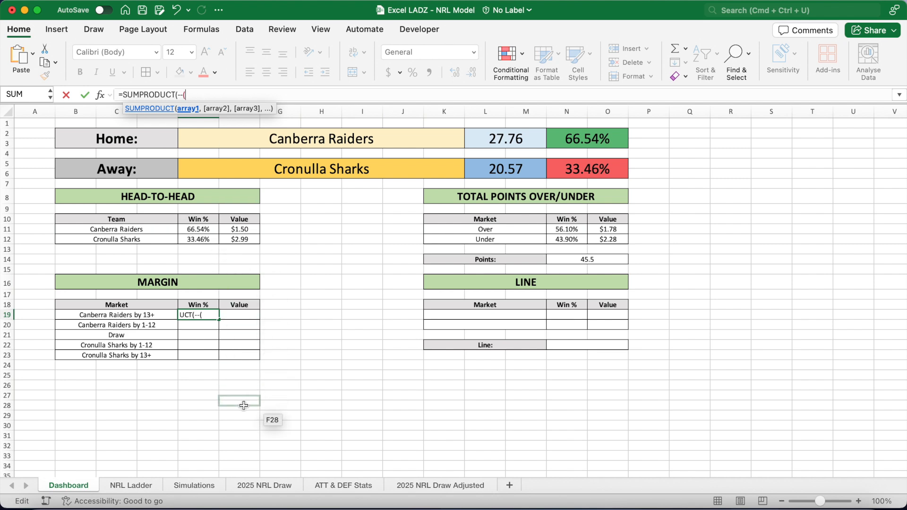
click(212, 491)
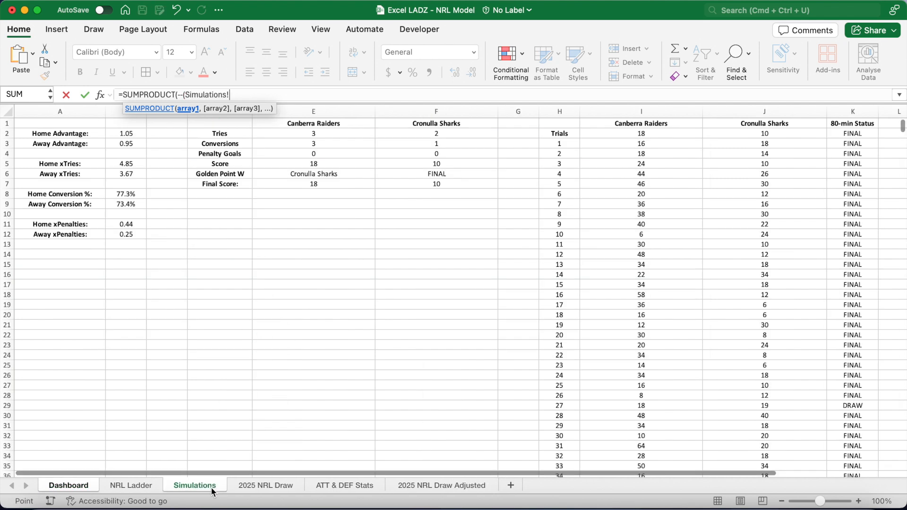
click(642, 144)
text(:I5002)
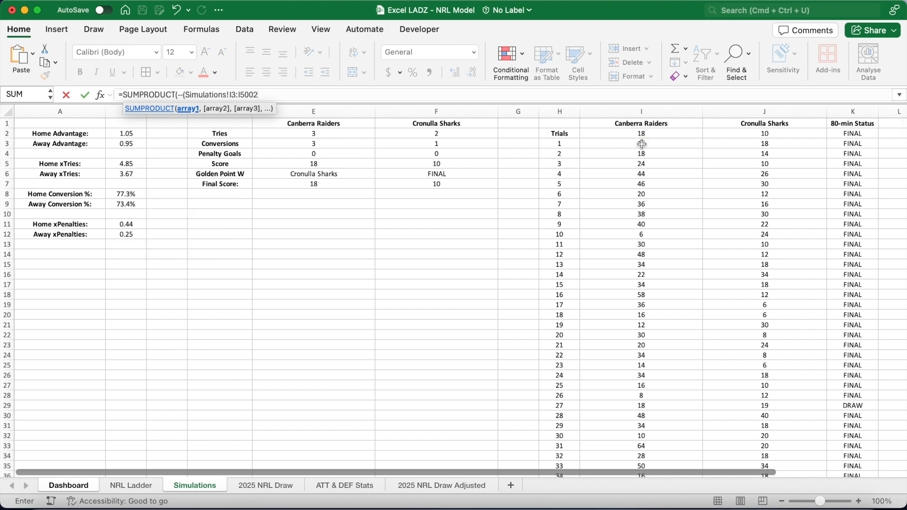
text(>)
click(735, 140)
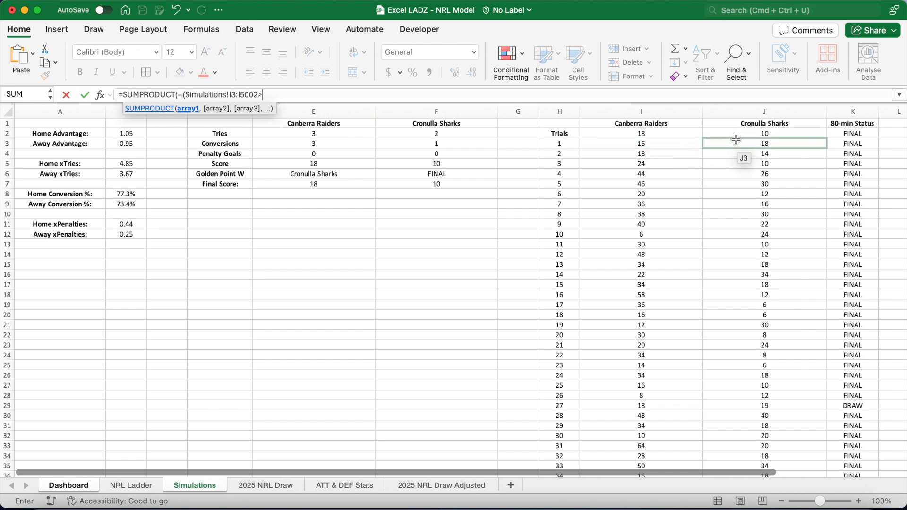
text(:J5002)
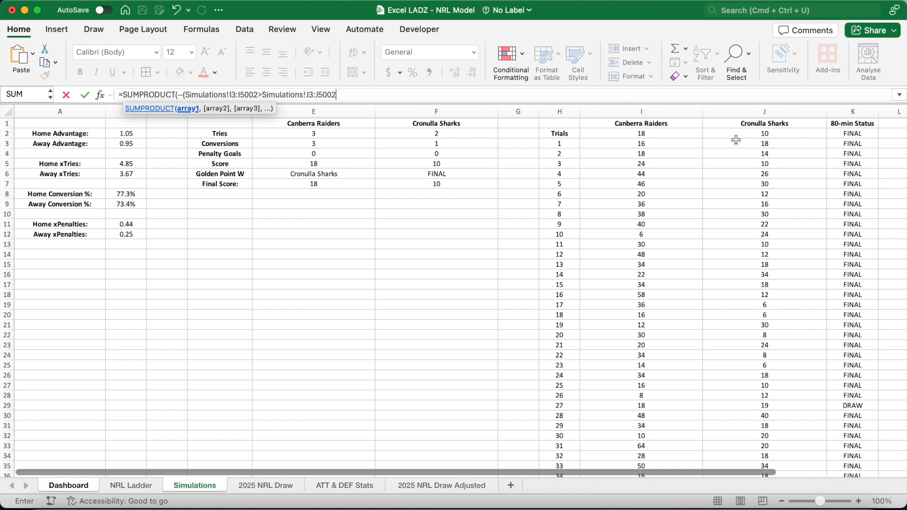
text(+12))/)
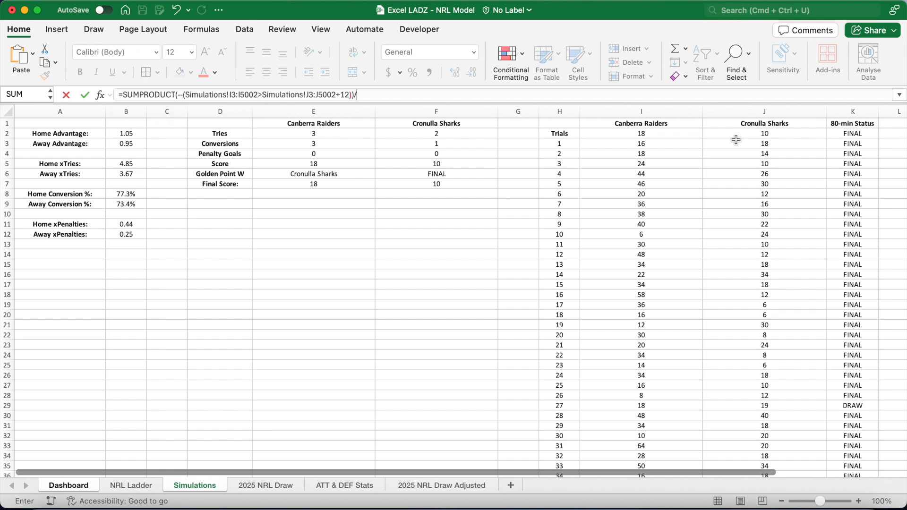
text(5000)
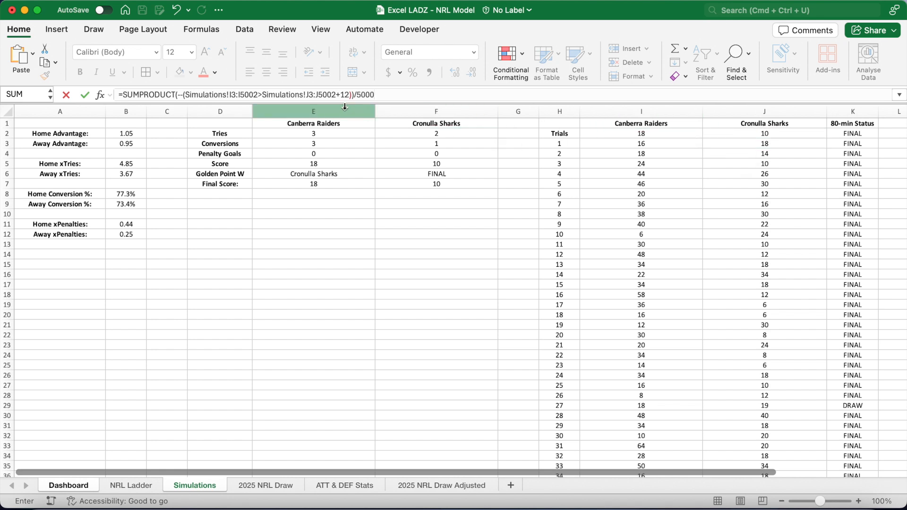
drag(336, 99, 185, 99)
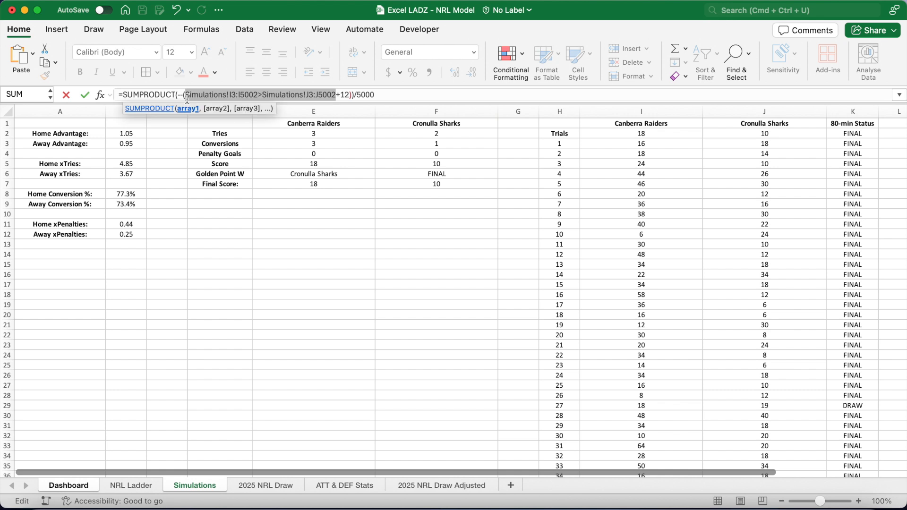
key(F4)
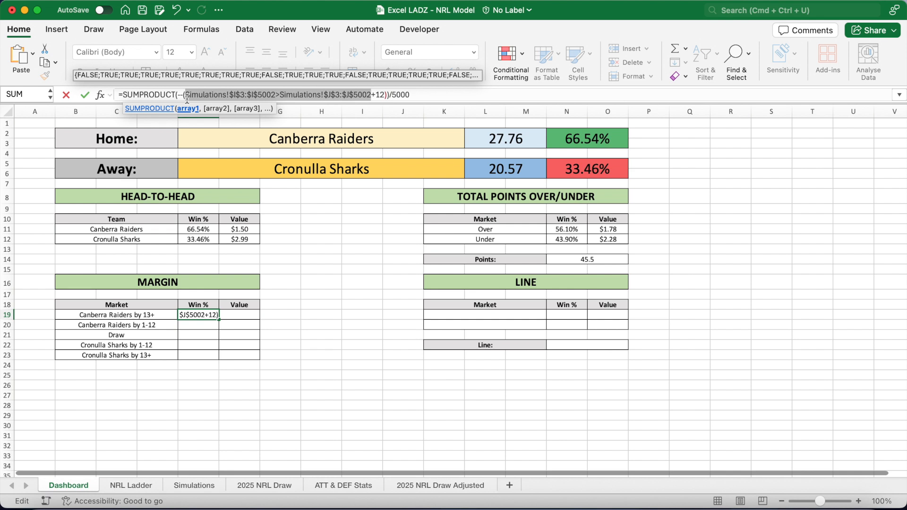
key(Return)
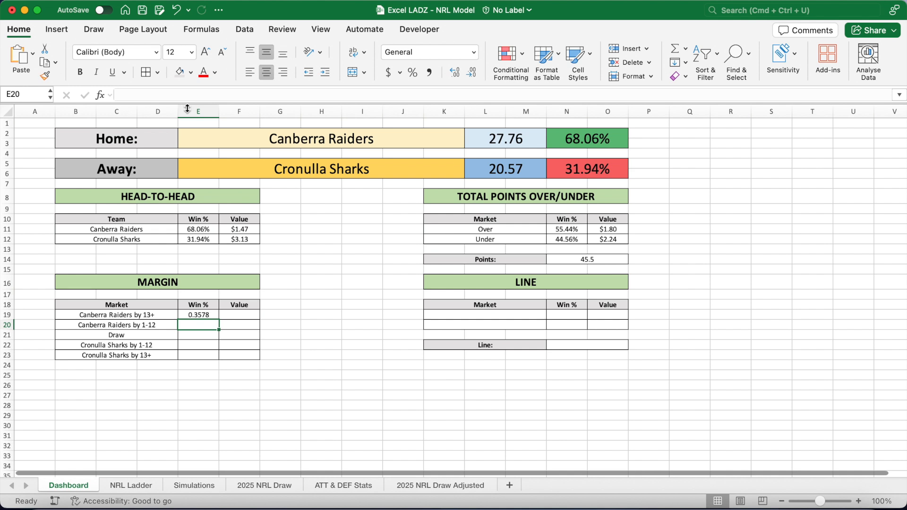
Copy the E19 formula into E23 and swap the I and J ranges for the away 13+ probability.
click(200, 316)
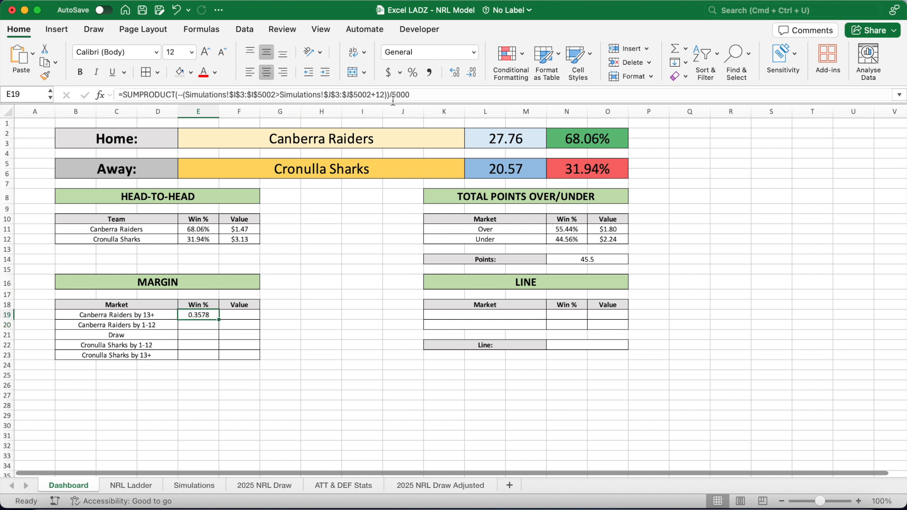
drag(421, 95, 107, 96)
key(super+c)
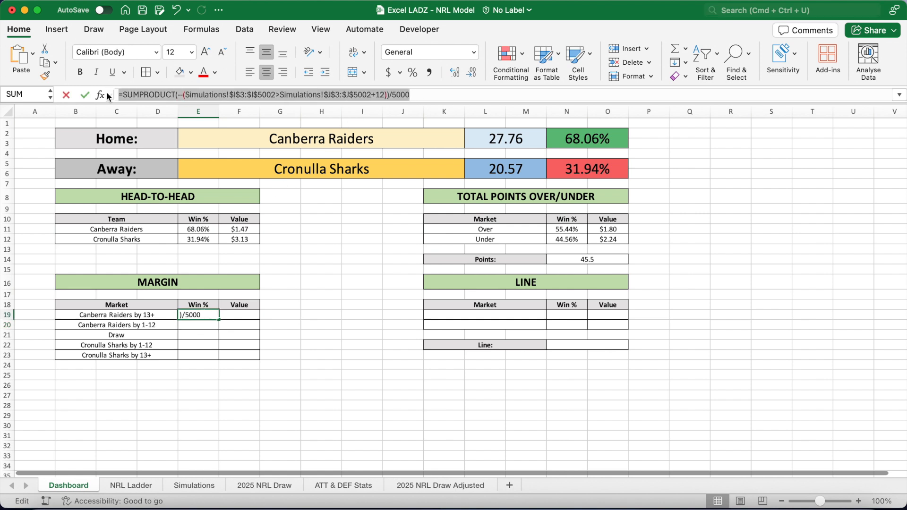
key(Return)
key(Return)
key(Return)
key(Return)
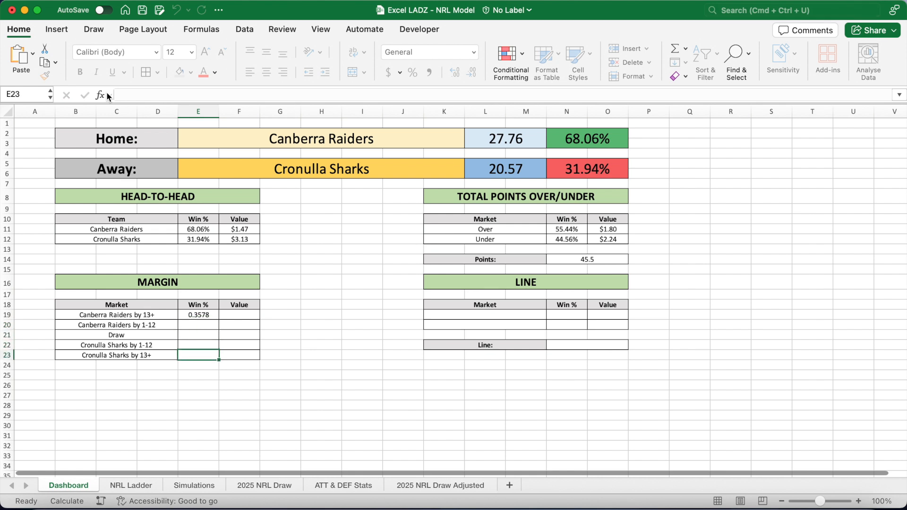
key(super+v)
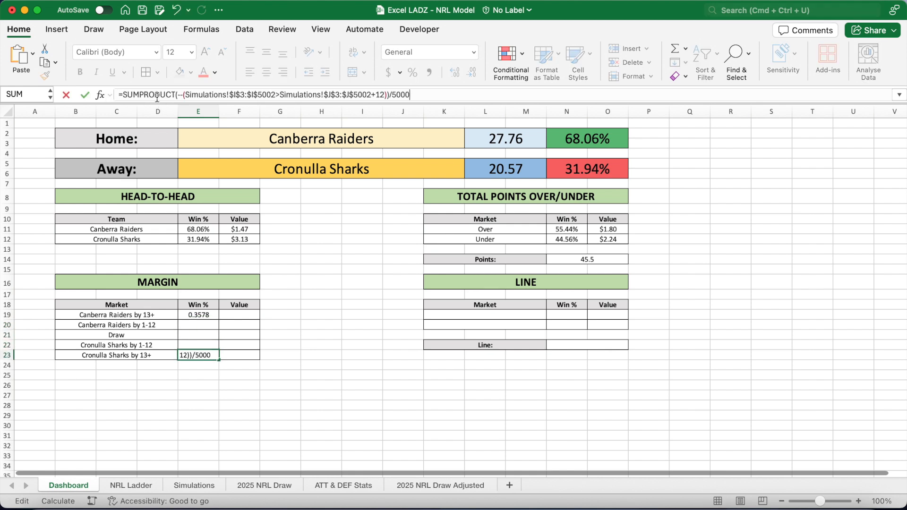
click(233, 95)
key(Delete)
text(J)
key(Right)
key(Right)
key(Right)
key(Delete)
text(J)
click(331, 96)
key(Delete)
key(Right)
key(Right)
key(Right)
key(Right)
key(Right)
key(BackSpace)
text(I)
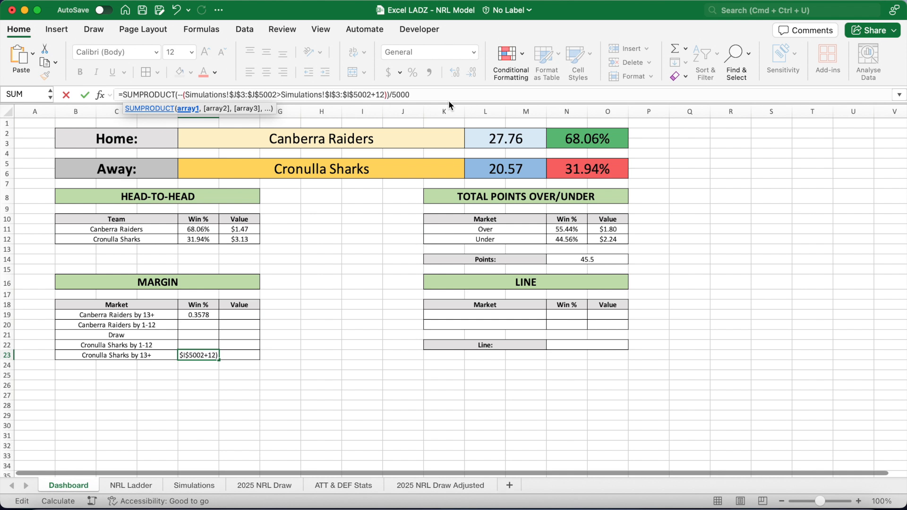
key(Return)
Format E19:E23 as percentages with two decimal places.
drag(204, 316, 201, 355)
click(413, 71)
click(455, 72)
click(454, 72)
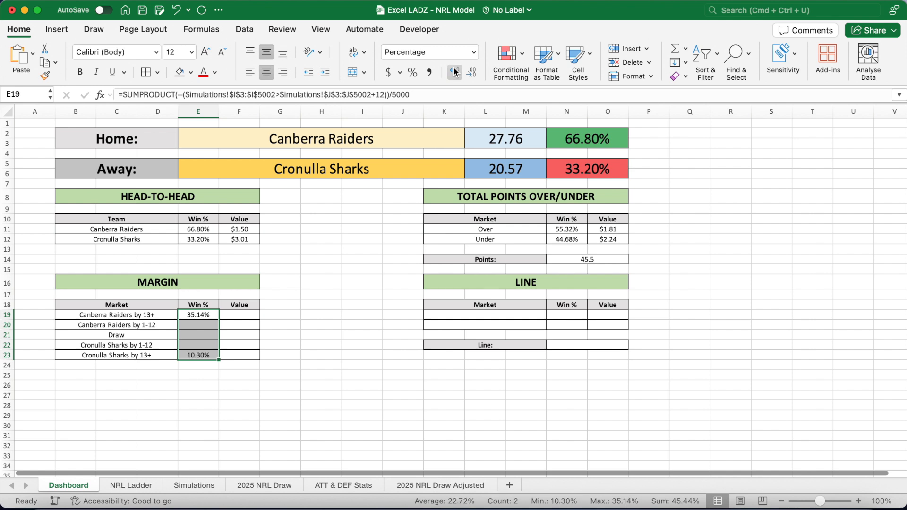
Paste the E19 formula into E20 and rewrite its condition as home score minus away score below 13.
click(209, 326)
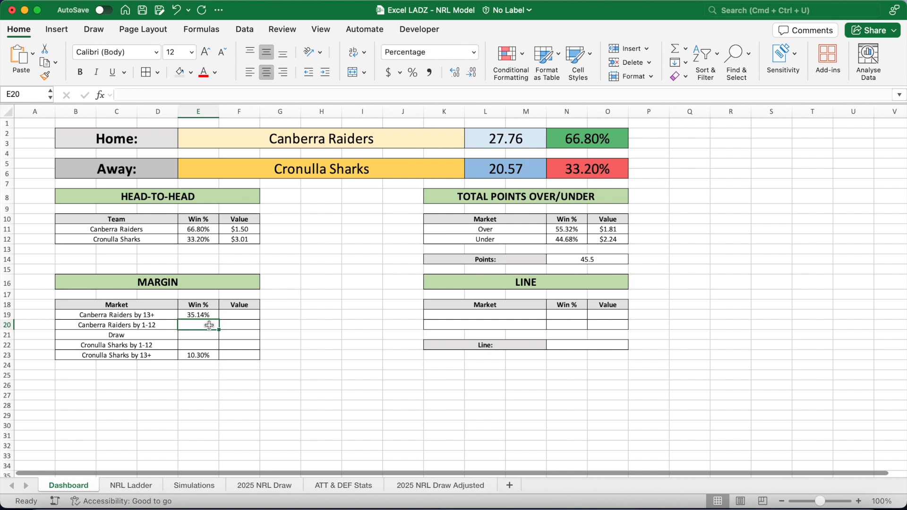
click(198, 95)
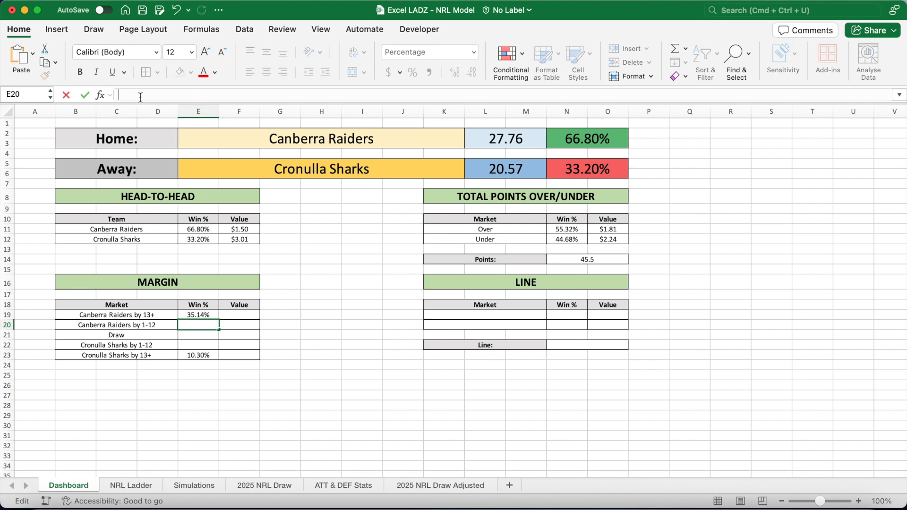
key(super+v)
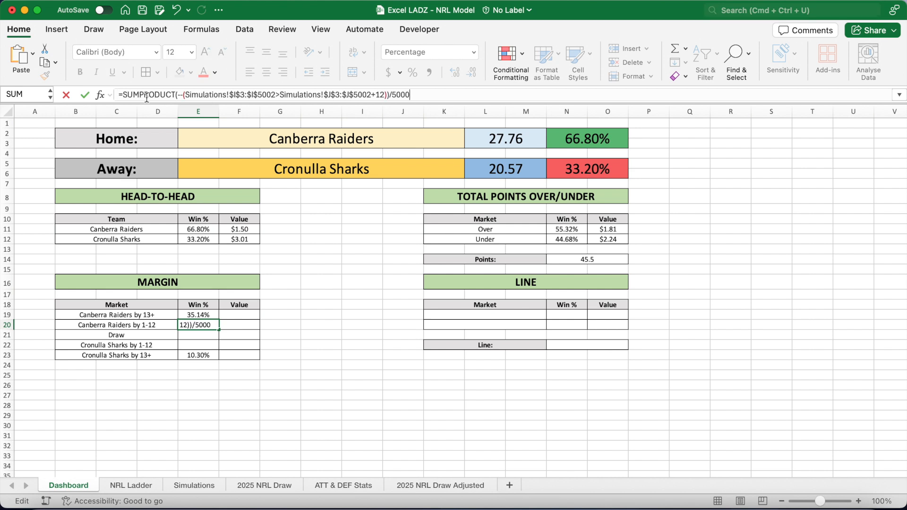
key(BackSpace)
key(BackSpace)
key(BackSpace)
key(BackSpace)
key(BackSpace)
key(BackSpace)
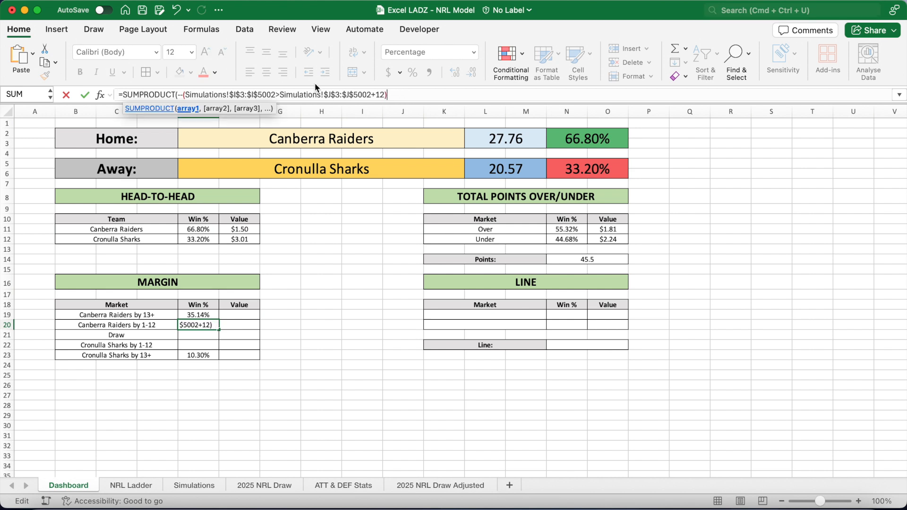
click(280, 95)
key(BackSpace)
text(-)
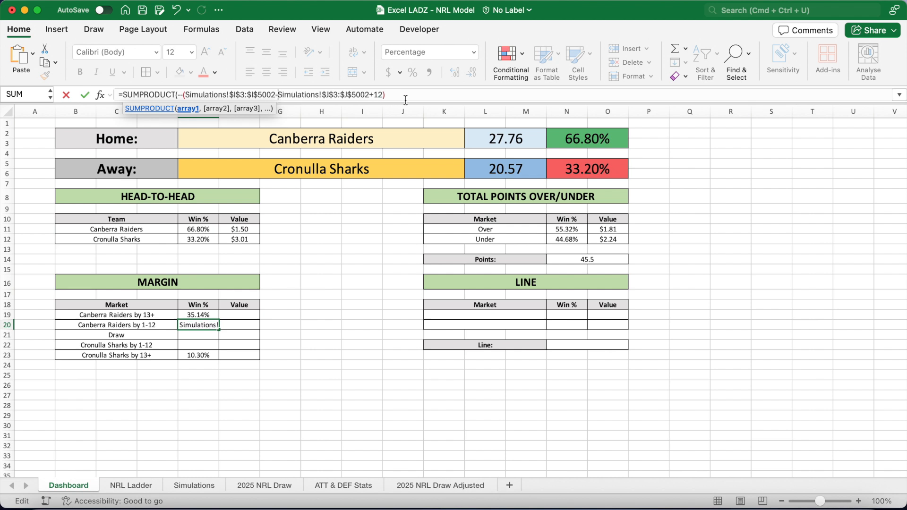
click(384, 95)
key(BackSpace)
key(BackSpace)
key(BackSpace)
text(<13)*()
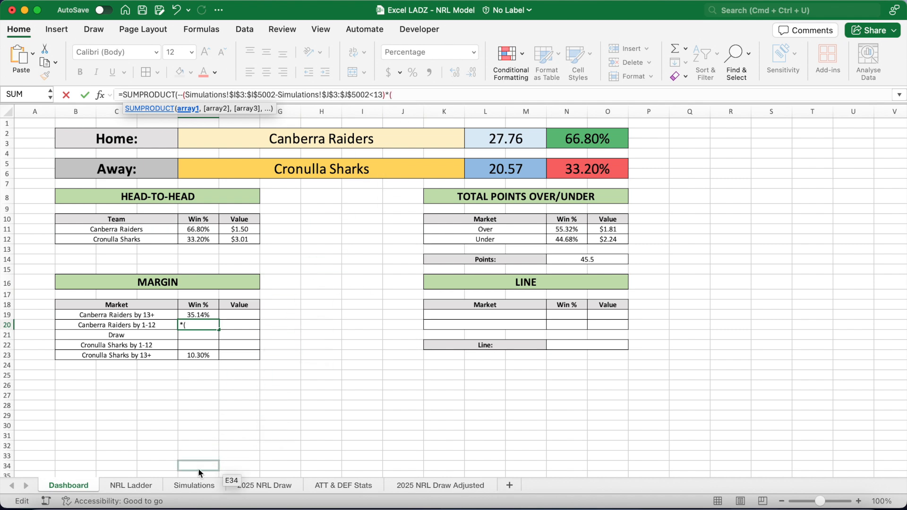
Add a second condition to the E20 formula requiring Simulations!$I$3:$I$5002 greater than Simulations!$J$3:$J$5002, with absolute ranges.
click(176, 485)
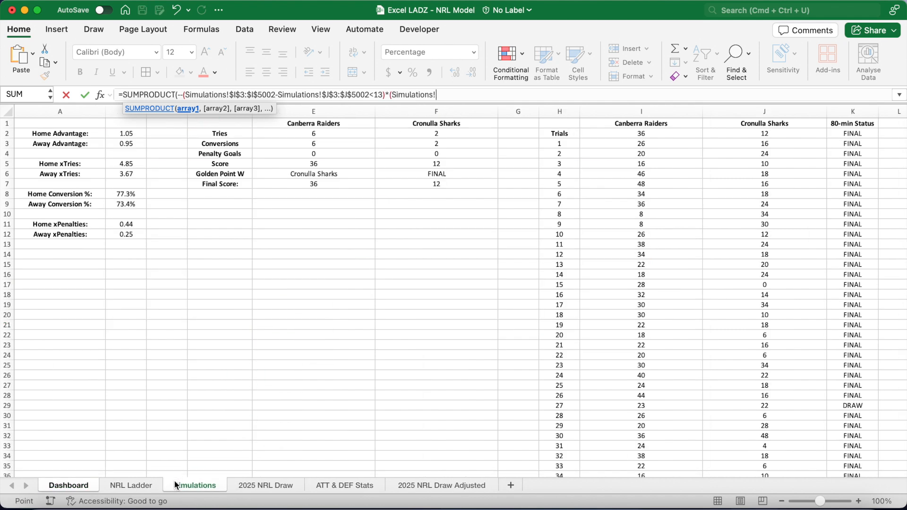
click(626, 143)
text(:I5002)
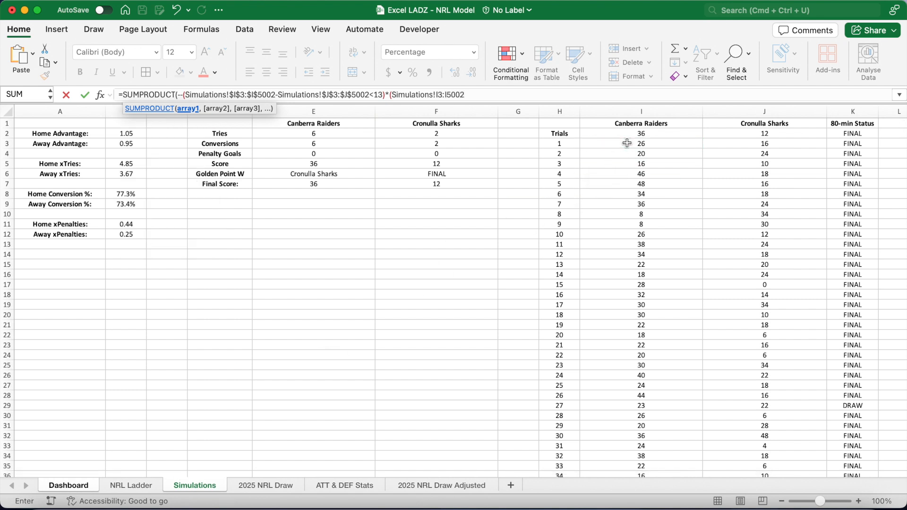
text(>)
click(731, 143)
text(:J5002)
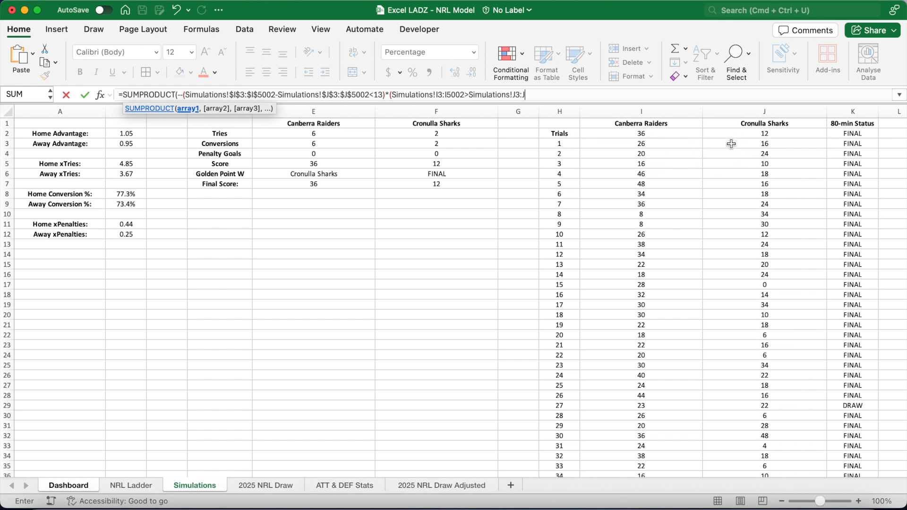
text())
drag(542, 95, 391, 98)
key(F4)
click(609, 93)
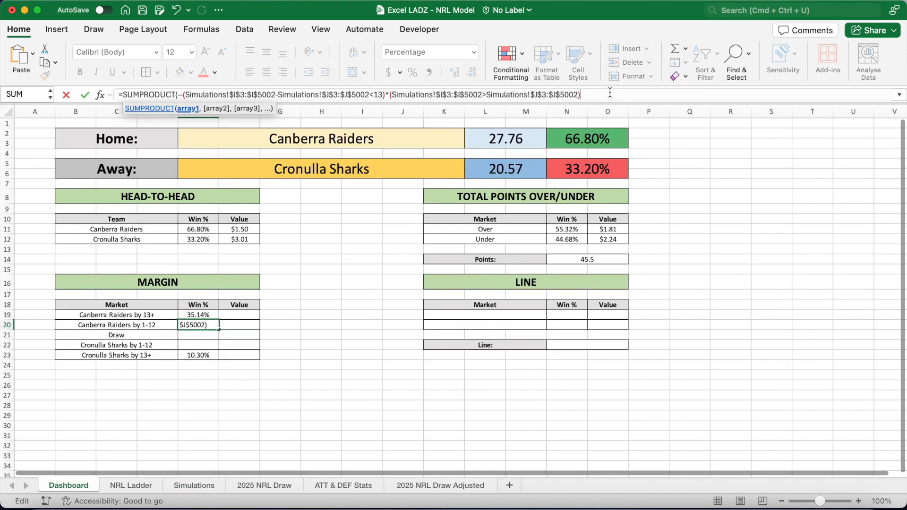
text(*()
Add a third condition Simulations!$K$3:$K$5002="FINAL" to the E20 formula, divide by 5000 and confirm.
click(208, 489)
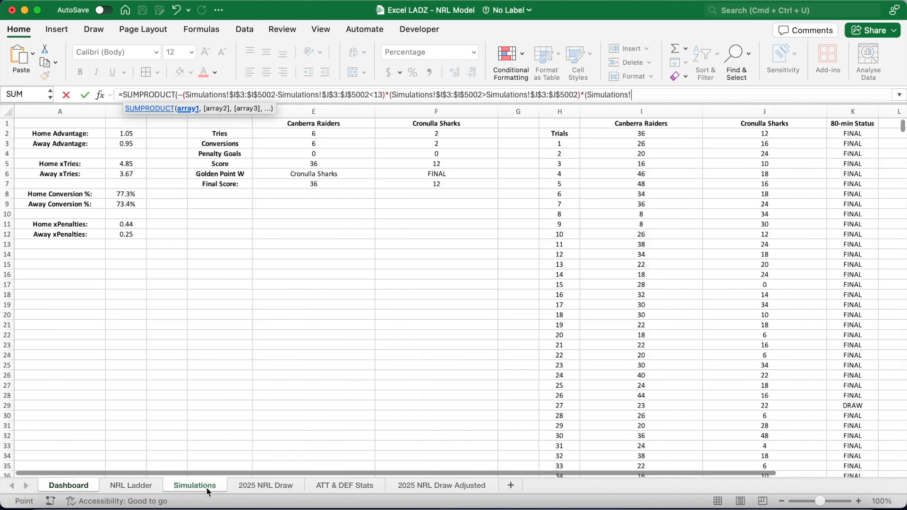
click(839, 144)
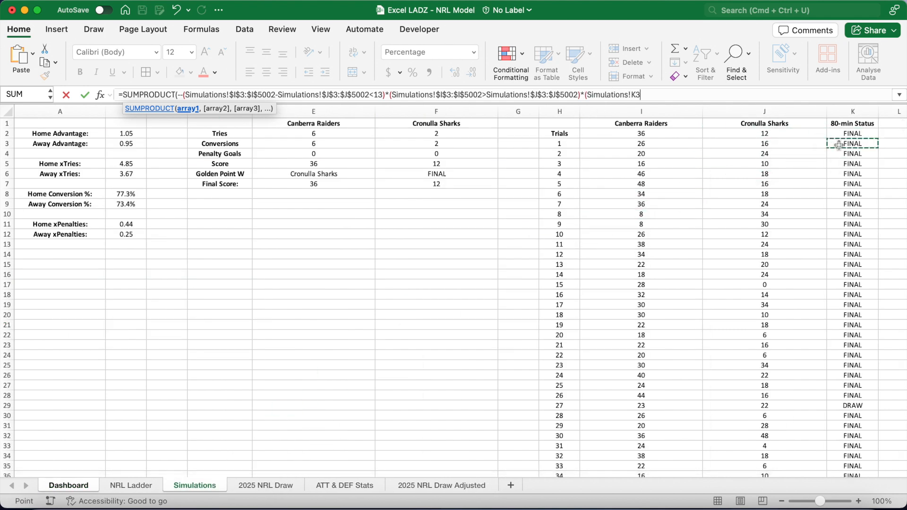
text(:K5002)
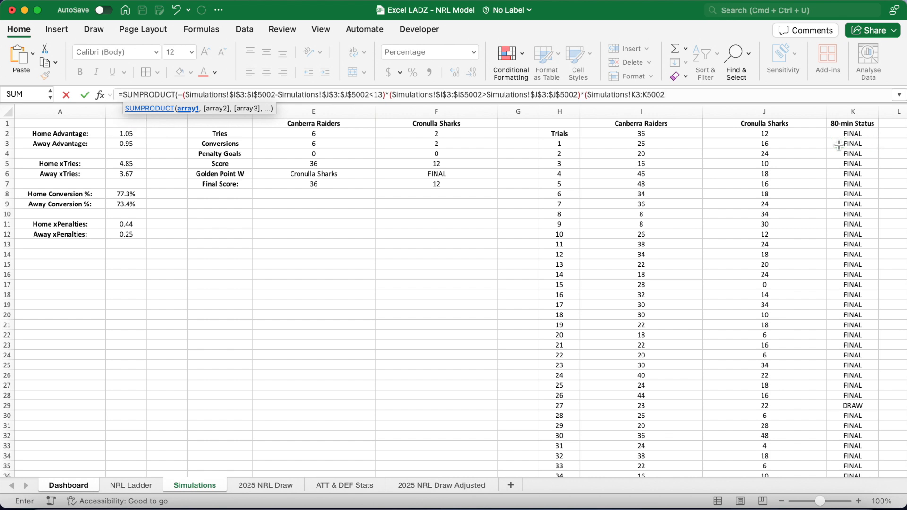
text(="FINAL")))
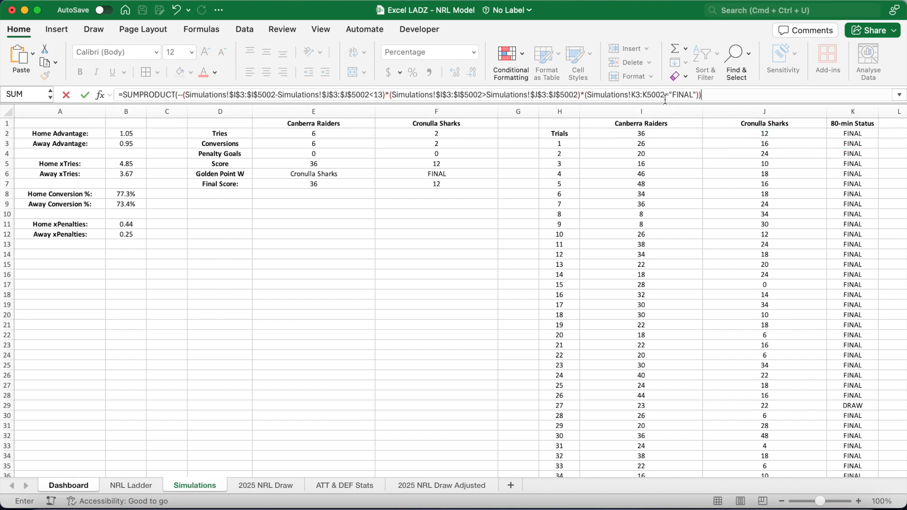
drag(666, 99, 617, 100)
key(F4)
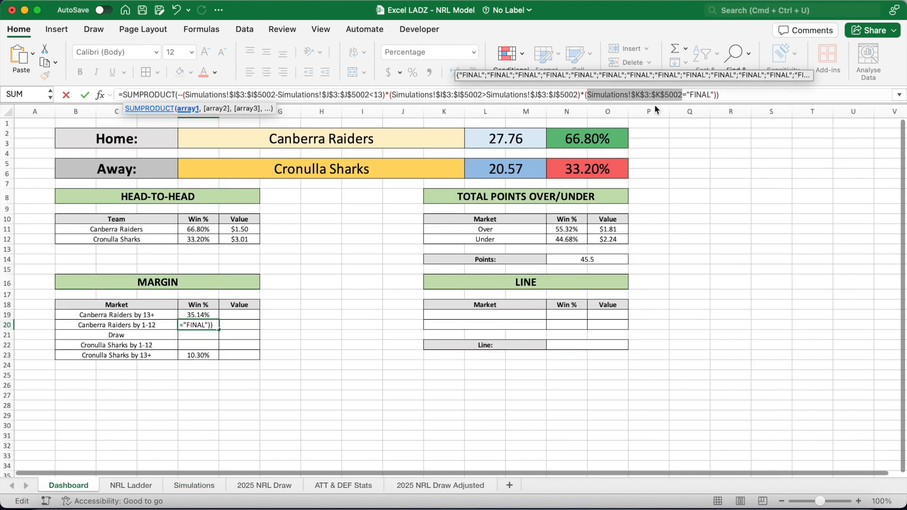
click(742, 93)
text(/5000)
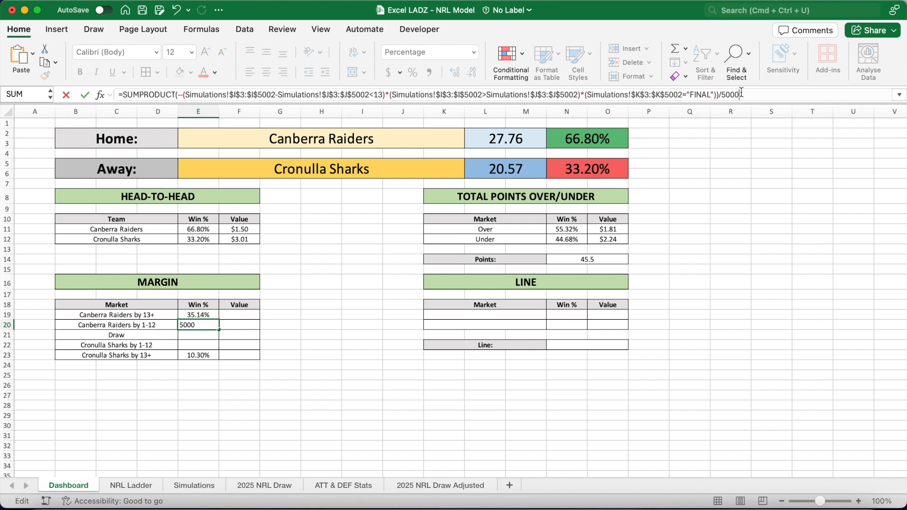
key(Return)
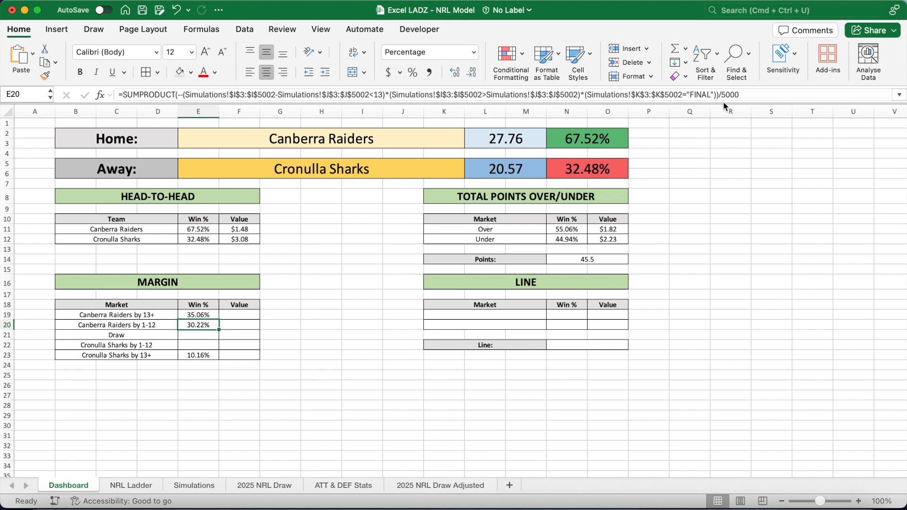
Copy the E20 formula into E22 and swap the I and J ranges for the Cronulla Sharks by 1-12 probability.
drag(749, 96, 104, 98)
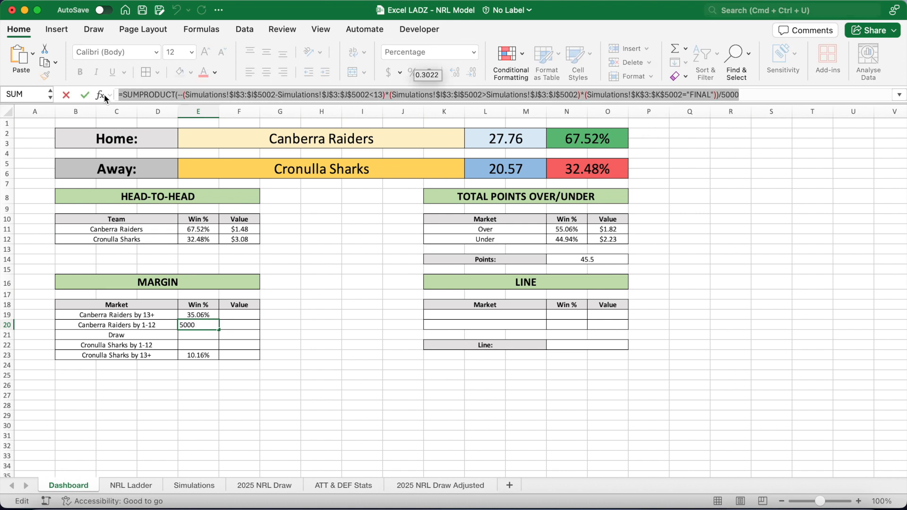
key(super+c)
key(Escape)
key(Down)
key(Down)
click(231, 95)
key(super+v)
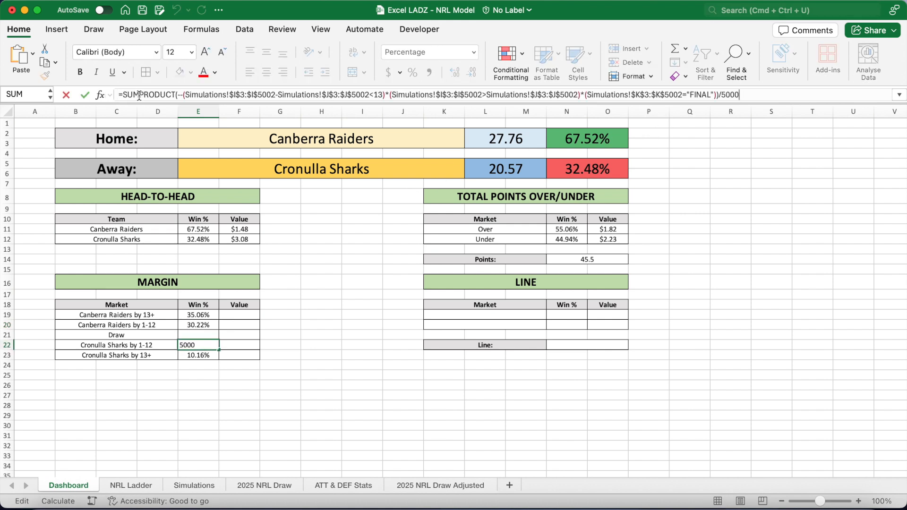
click(235, 97)
key(BackSpace)
text(J)
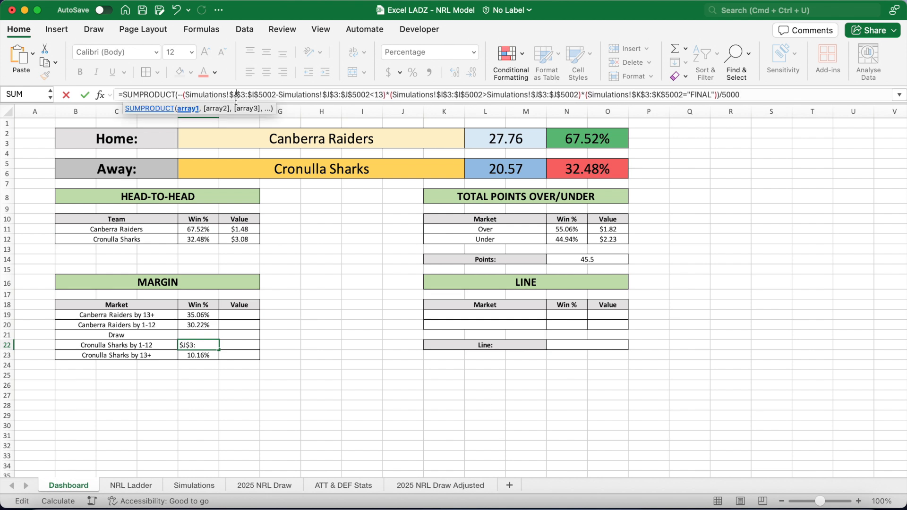
click(254, 95)
key(BackSpace)
text(J)
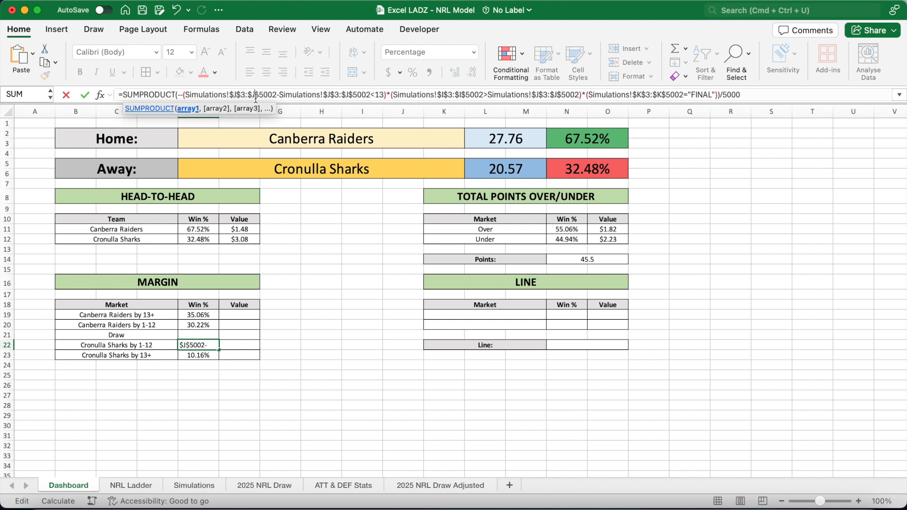
click(327, 97)
key(BackSpace)
text(I)
click(348, 96)
key(BackSpace)
text(I)
click(443, 95)
key(BackSpace)
text(J)
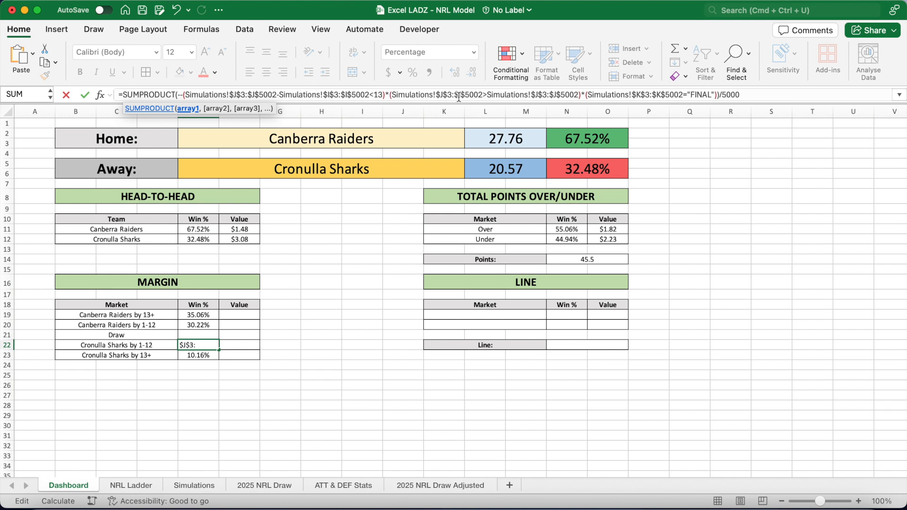
click(462, 96)
key(BackSpace)
text(J)
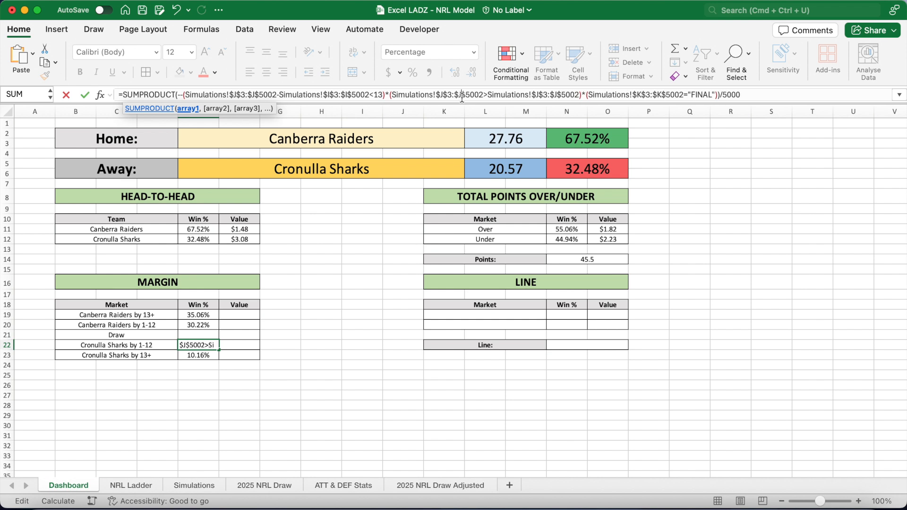
click(538, 95)
key(BackSpace)
text(I)
click(557, 95)
key(BackSpace)
text(I)
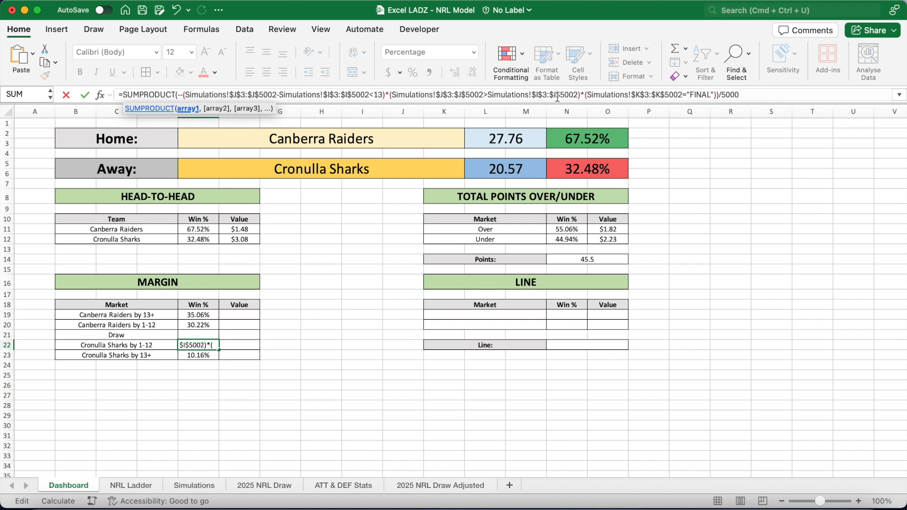
key(Return)
Enter in E21 =COUNTIF(Simulations!$K$3:$K$5002,"DRAW") with an absolute range.
click(212, 335)
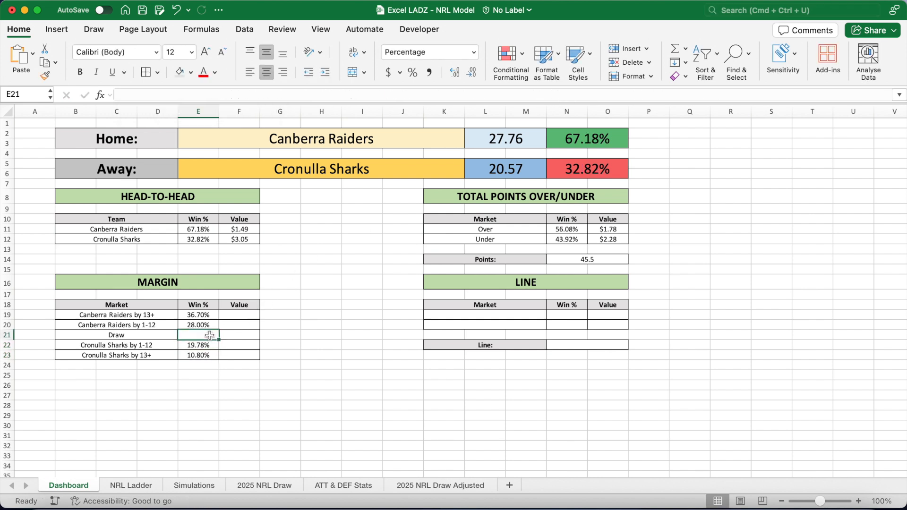
text(=COUNTIF()
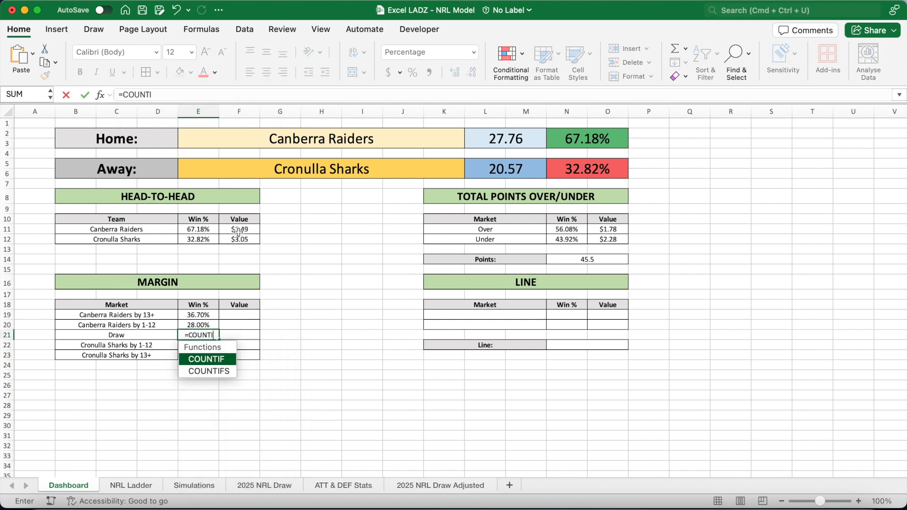
click(203, 486)
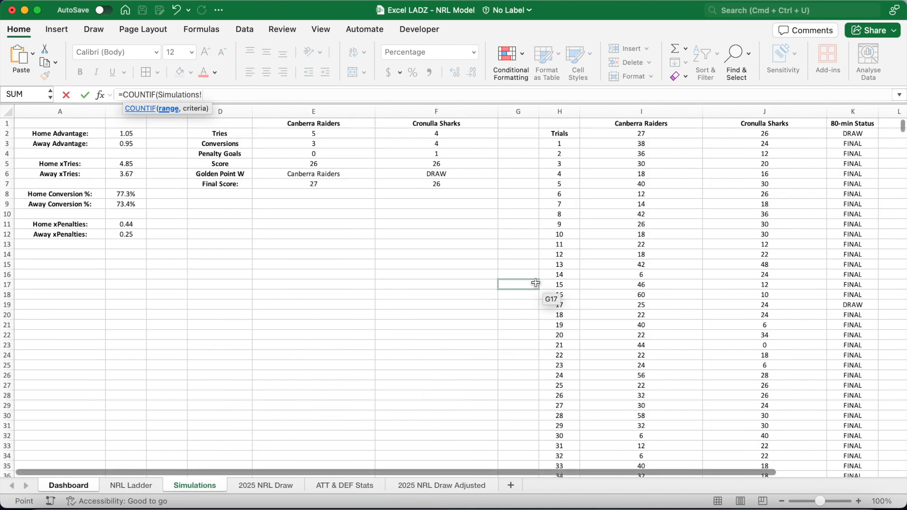
click(840, 144)
text(:K5002)
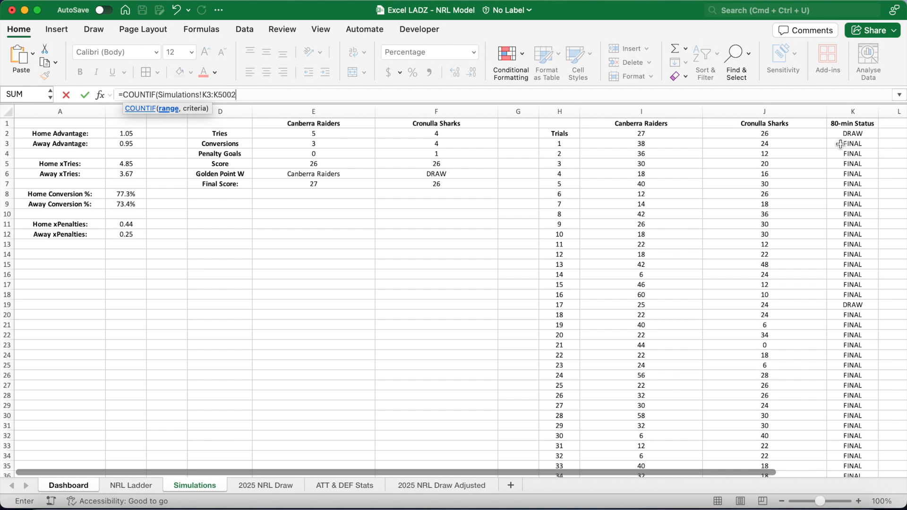
text(,"DRAW"))
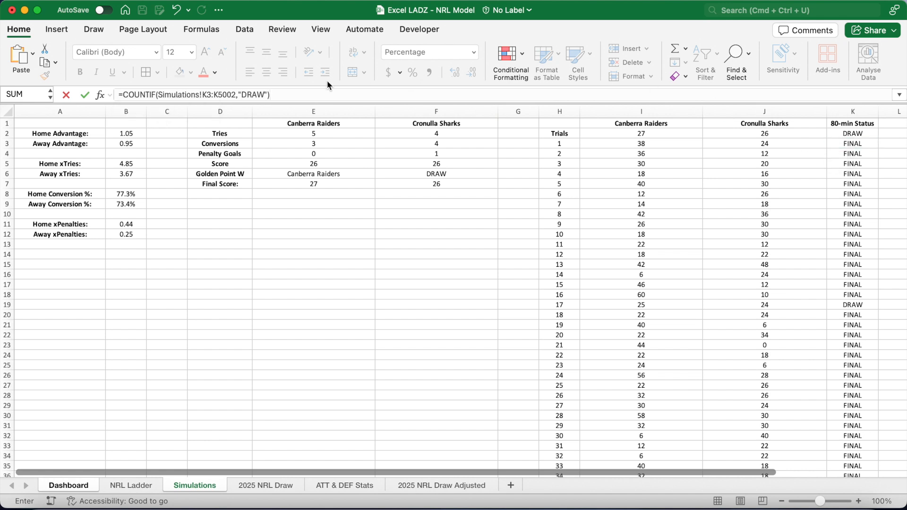
mouse_move(237, 97)
mouse_down()
mouse_move(205, 97)
mouse_move(236, 97)
mouse_up()
click(203, 97)
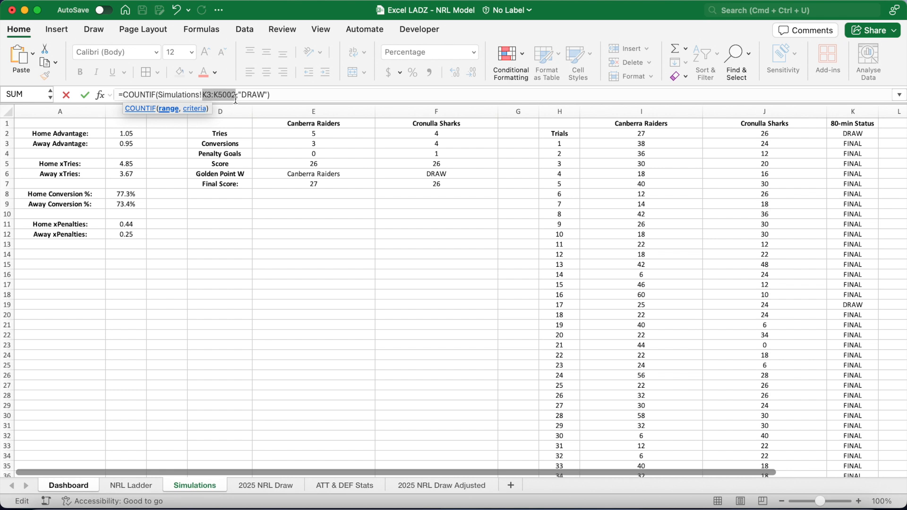
key(super+t)
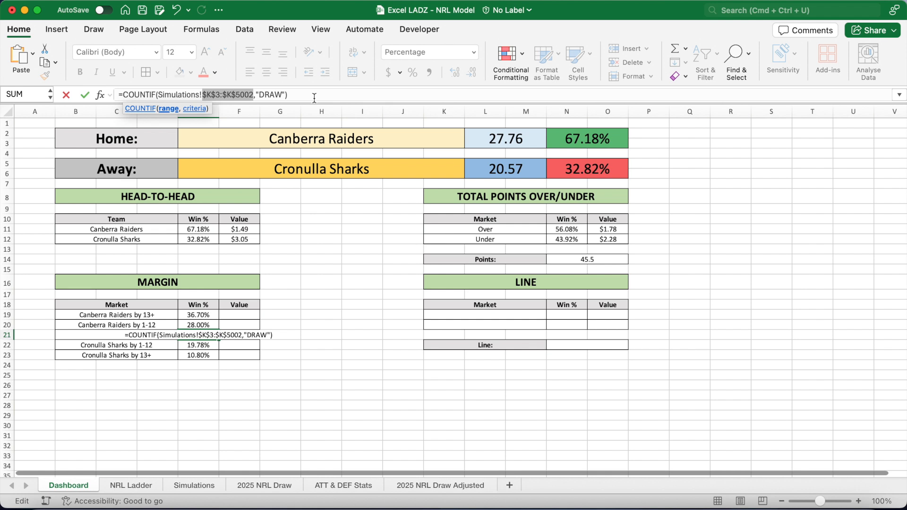
key(Return)
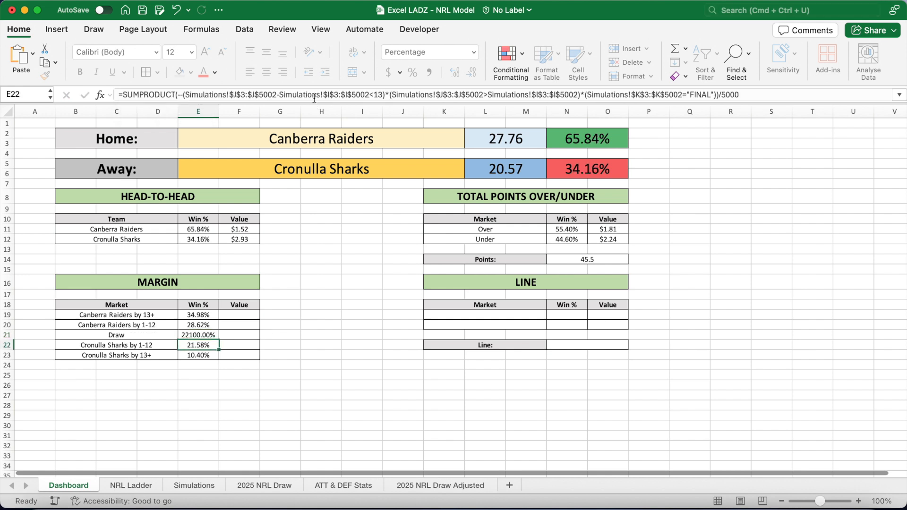
Divide the E21 draw count by 5000 to turn it into a probability.
click(210, 334)
click(324, 94)
text(/5000)
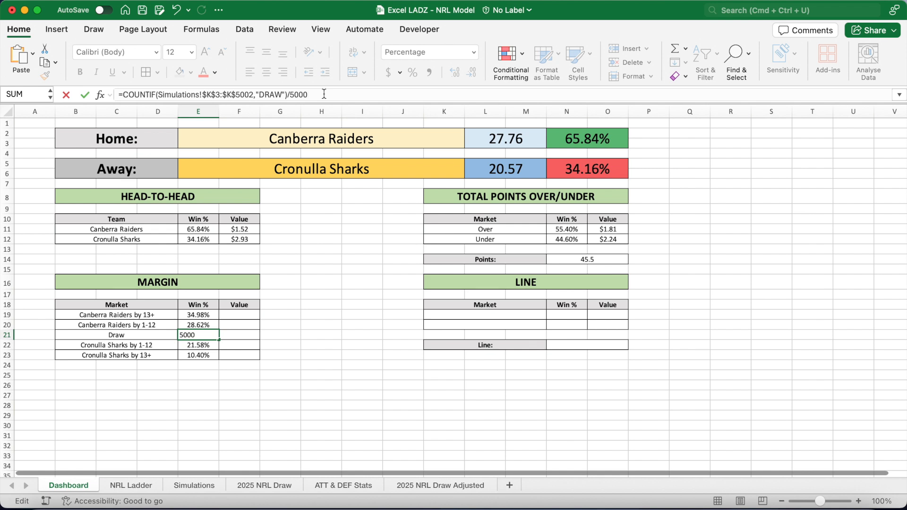
key(Return)
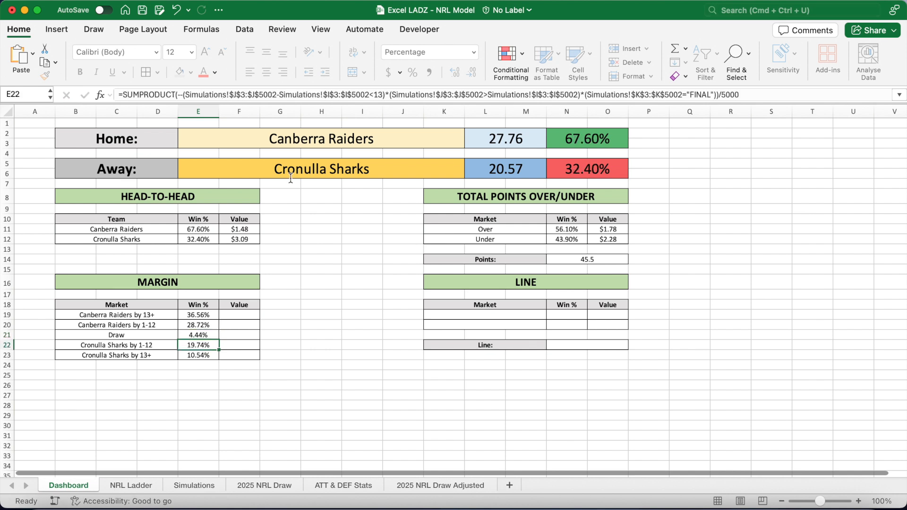
drag(212, 313, 203, 358)
click(251, 316)
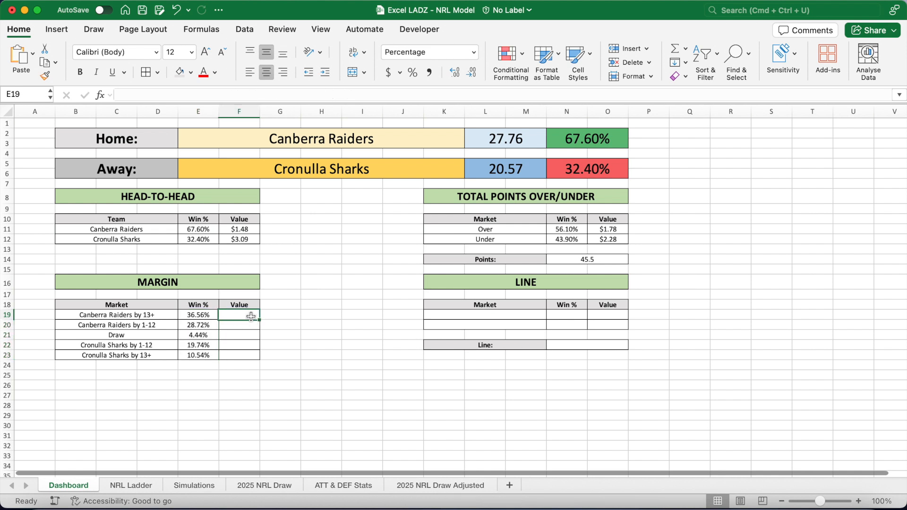
Copy the head-to-head value formula into the margin Value cells F19:F23.
click(248, 231)
key(super+c)
click(239, 317)
drag(240, 317, 241, 352)
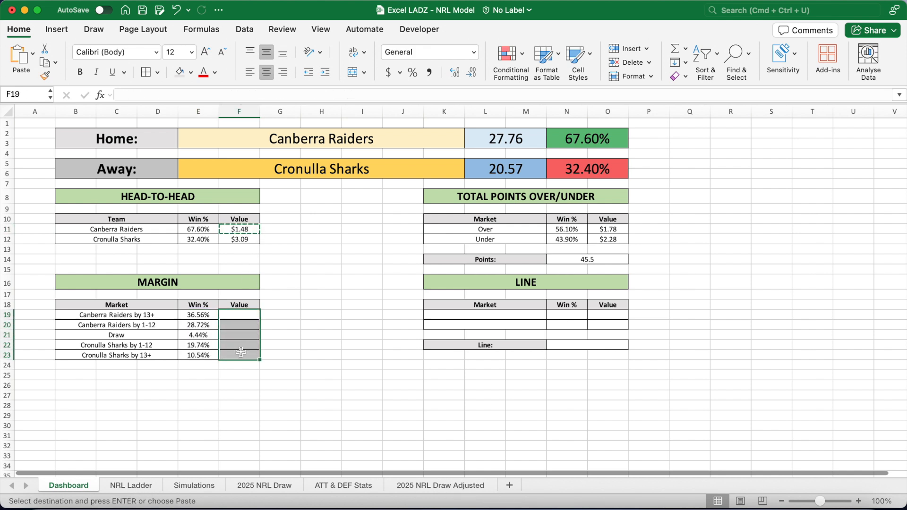
key(super+v)
click(321, 334)
Enter -7.5 as the line in N22.
click(574, 347)
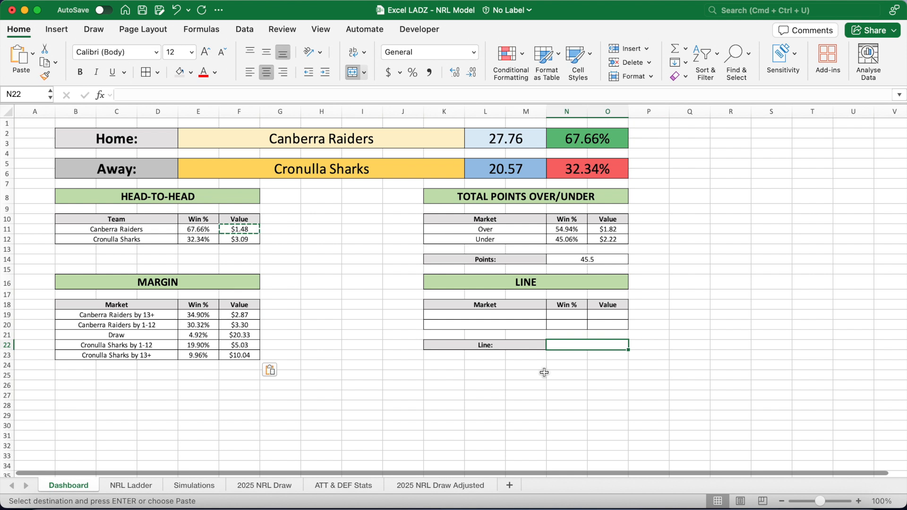
text(-7.5)
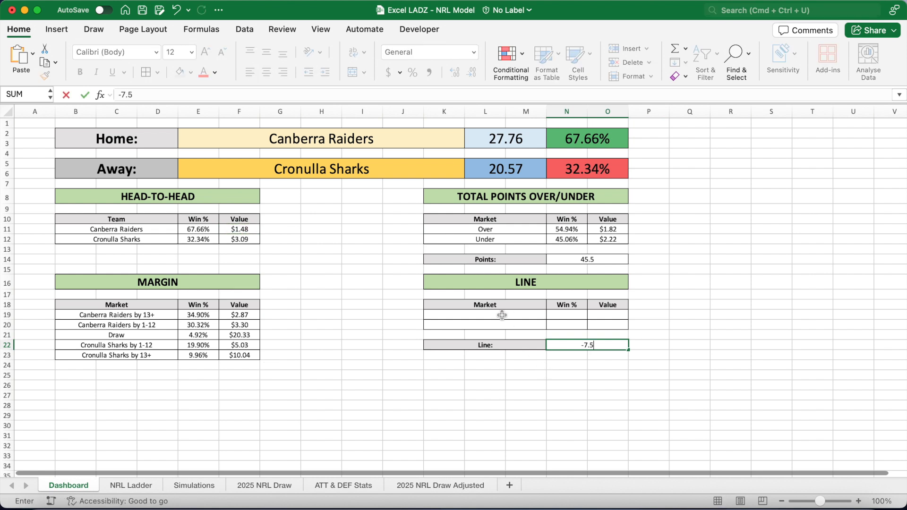
key(Return)
Link the line market rows K19 and K20 to the home team in E2 and away team in E5.
click(502, 315)
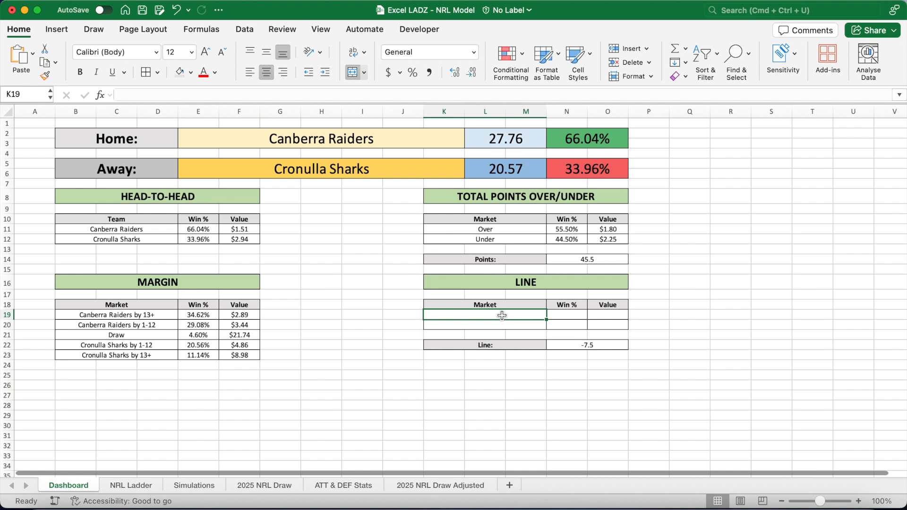
text(=)
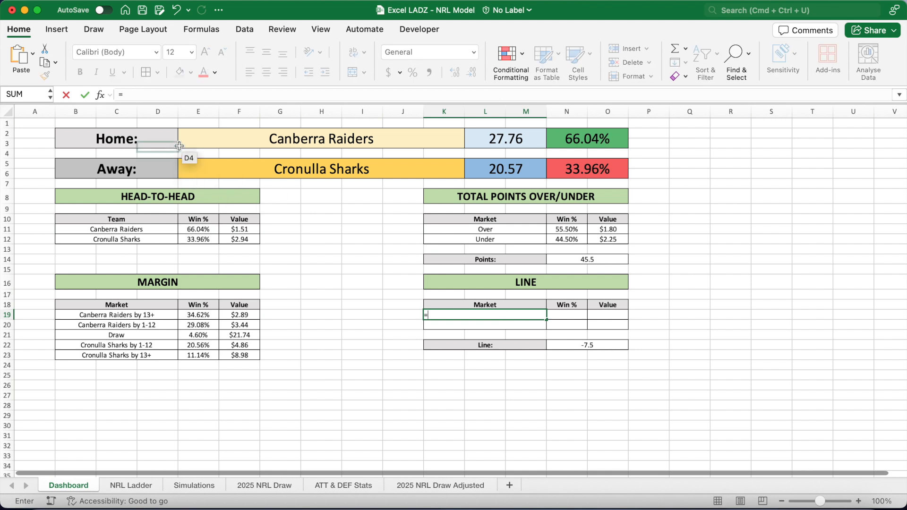
click(184, 135)
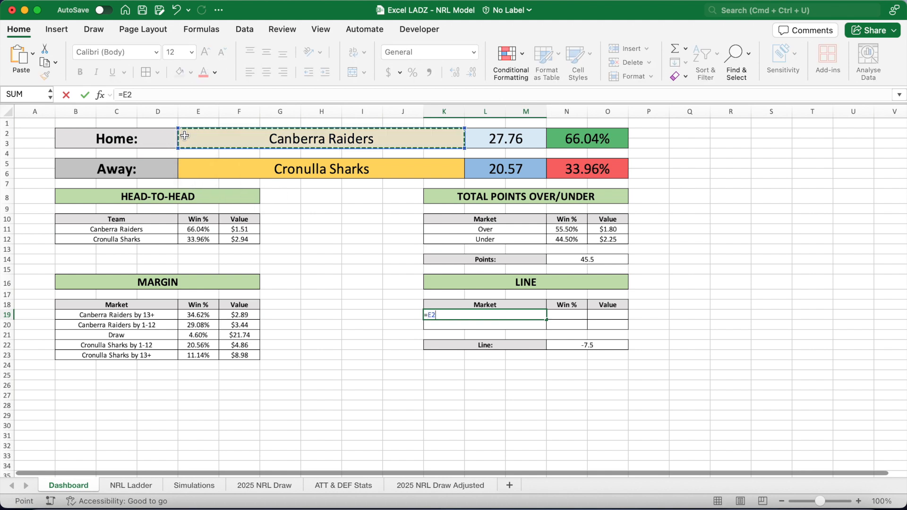
key(Return)
text(=)
click(189, 164)
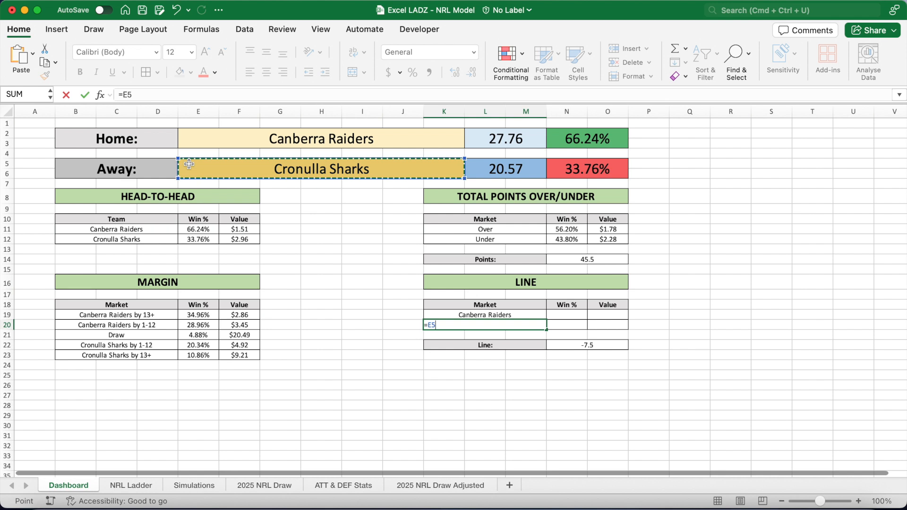
key(Return)
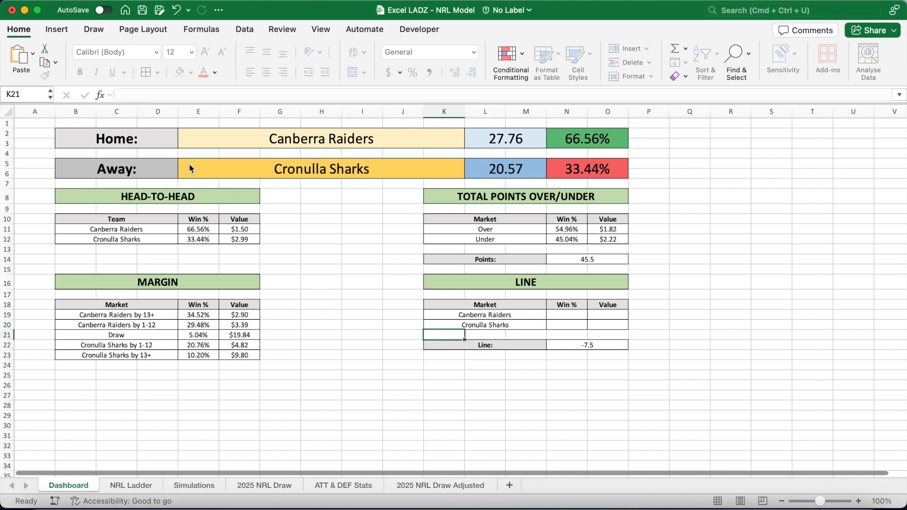
Enter in N19 =SUMPRODUCT(--(Simulations!$I$3:$I$5002+$N$22>Simulations!$J$3:$J$5002))/5000 with absolute ranges.
click(576, 314)
click(406, 96)
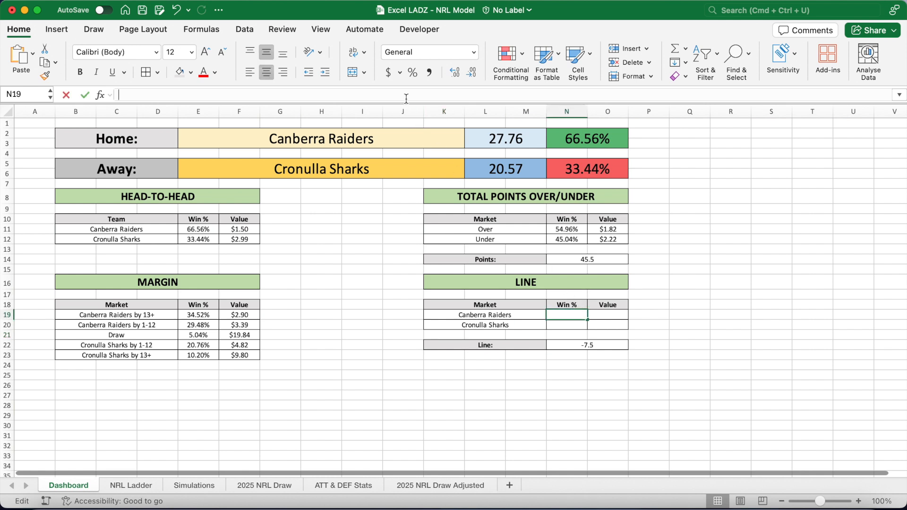
text(=SUMPRODUC)
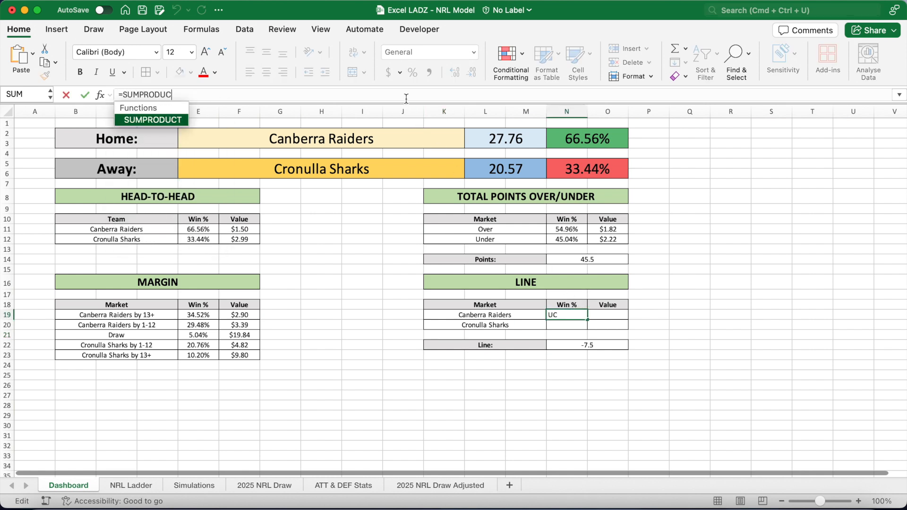
text(T(--()
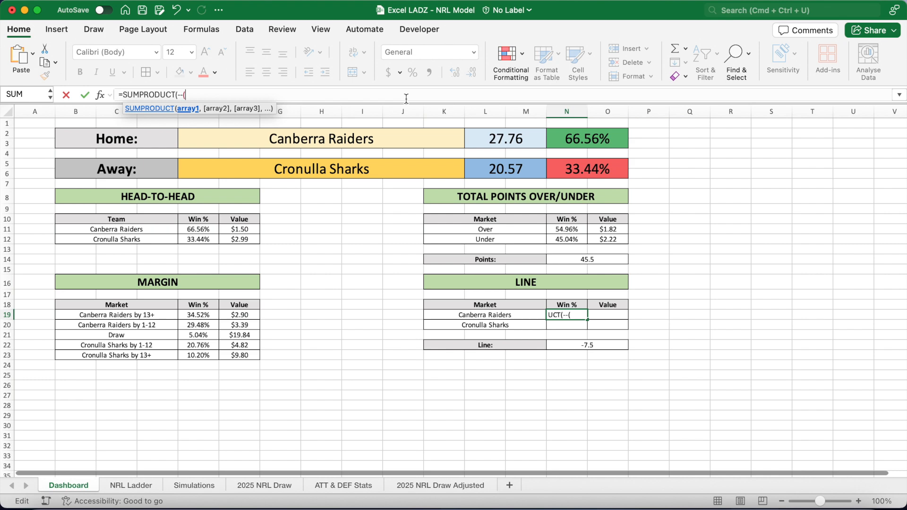
click(183, 484)
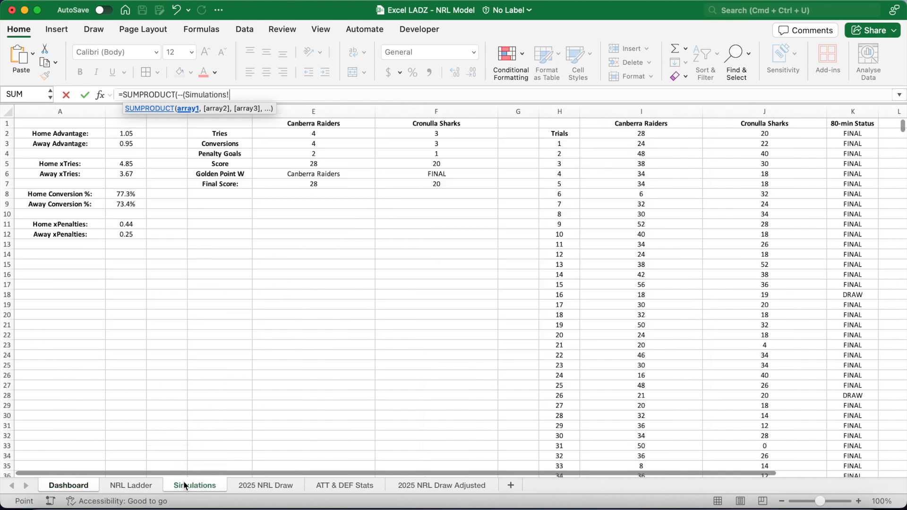
click(631, 144)
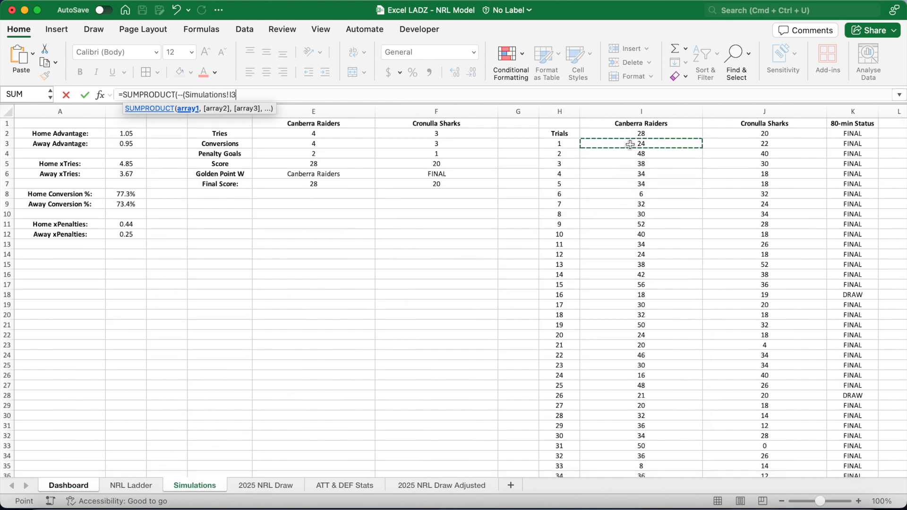
text(:I5002)
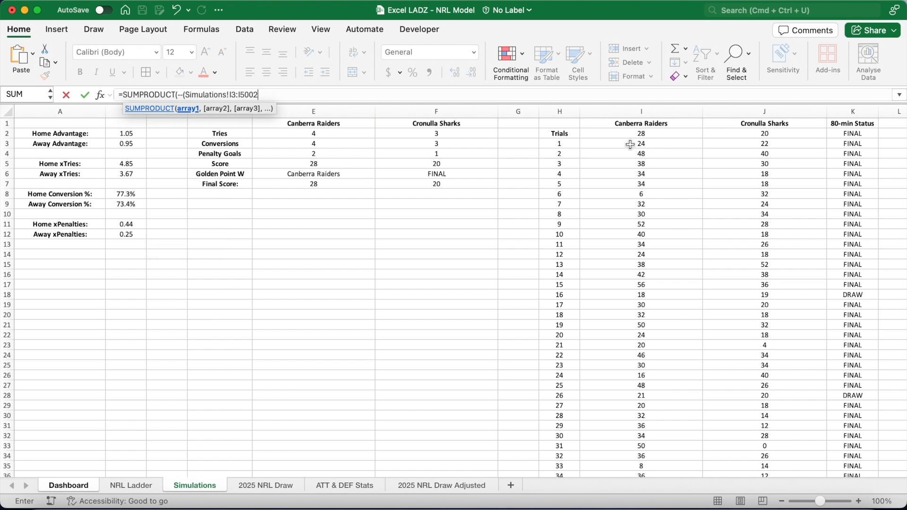
text(+$N$22>)
click(799, 144)
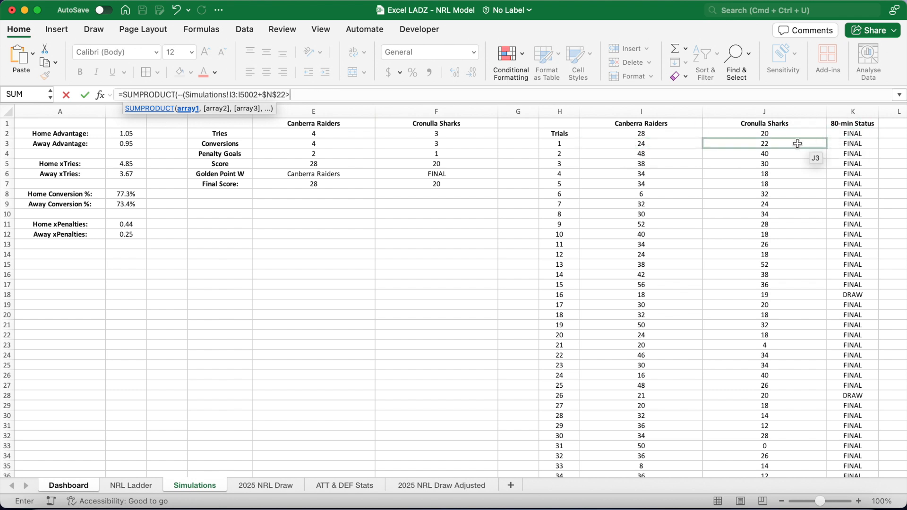
text(:J5002)
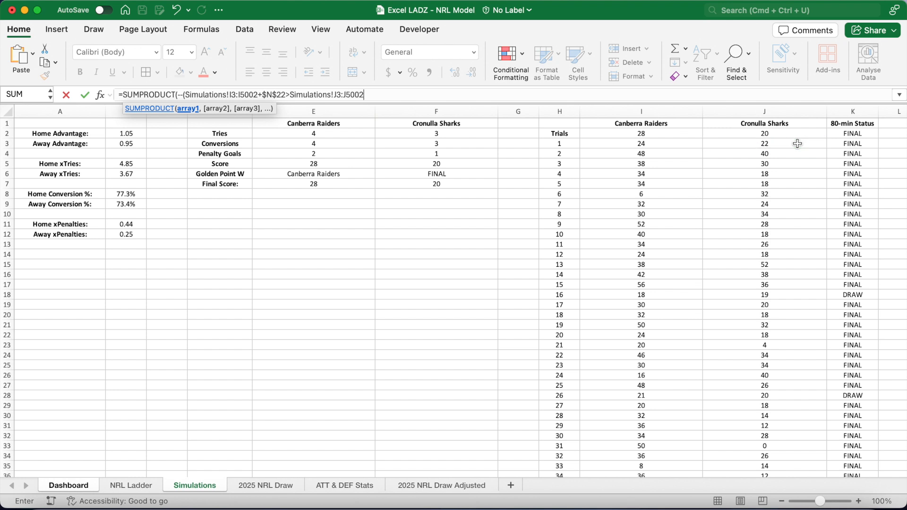
text()))
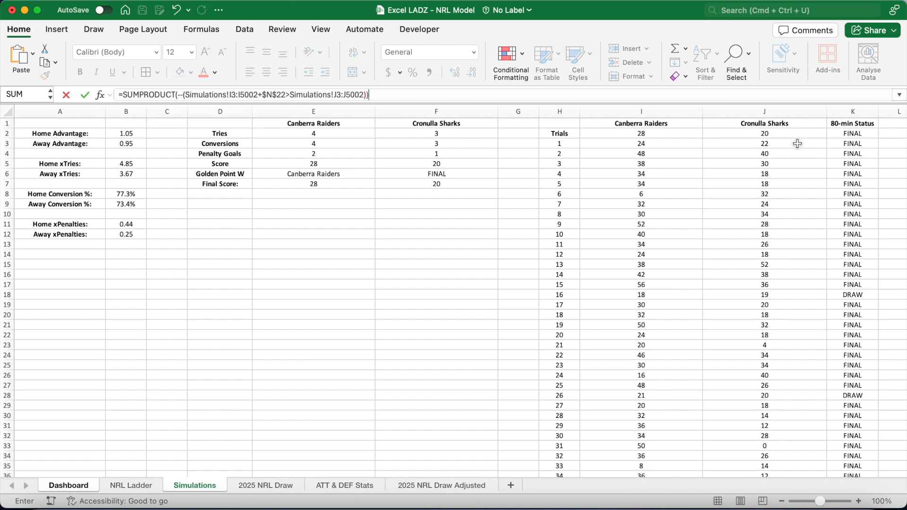
text(/5000)
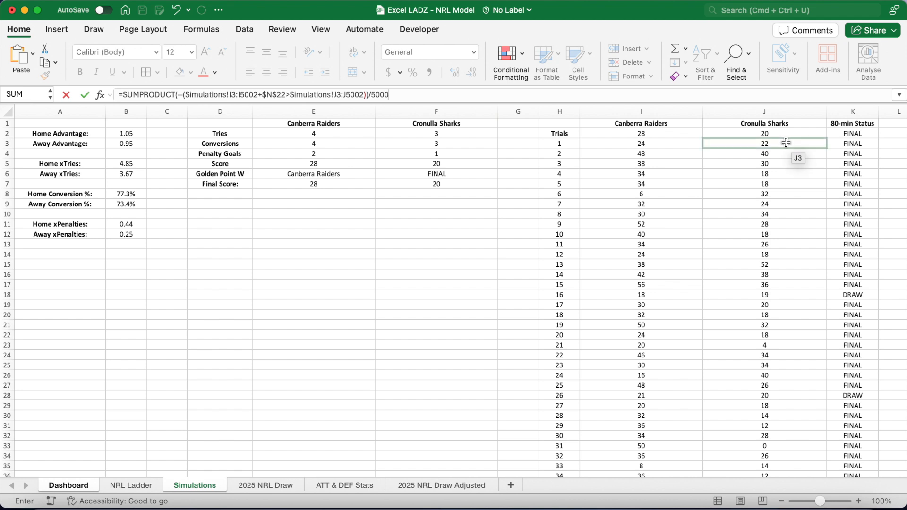
drag(365, 96, 187, 100)
key(F4)
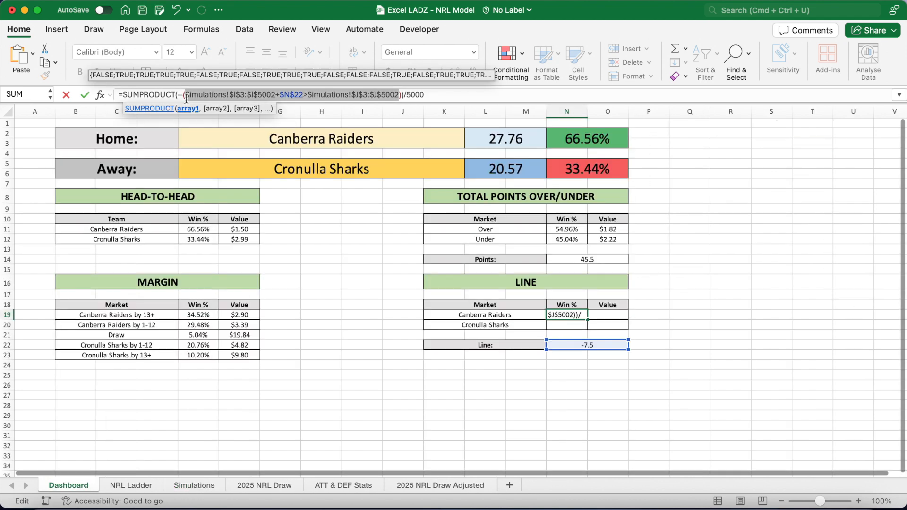
click(443, 94)
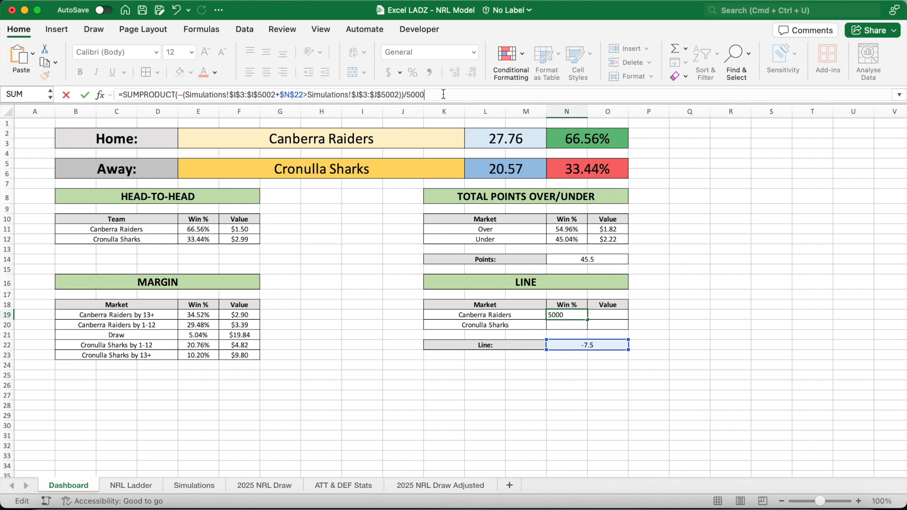
key(Return)
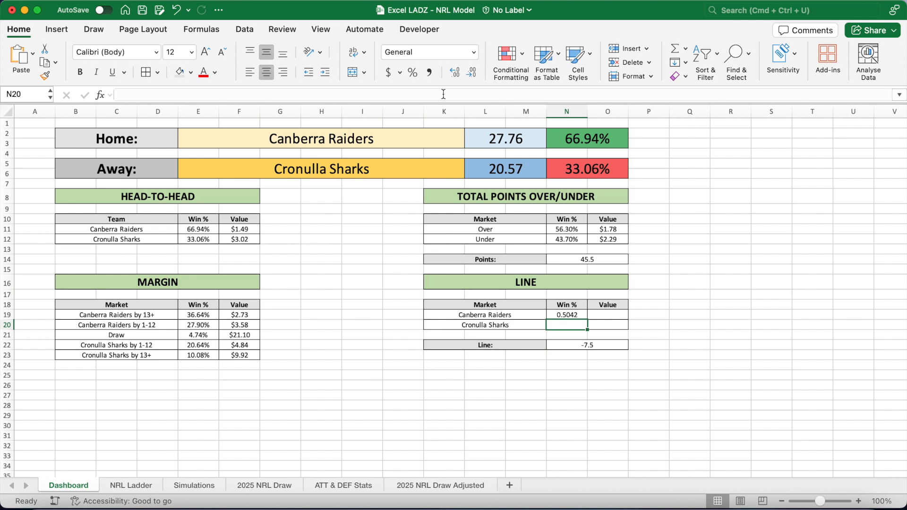
Copy the N19 formula into N20 and change it to compare J minus the line against I for Cronulla Sharks.
click(567, 314)
drag(430, 94, 120, 97)
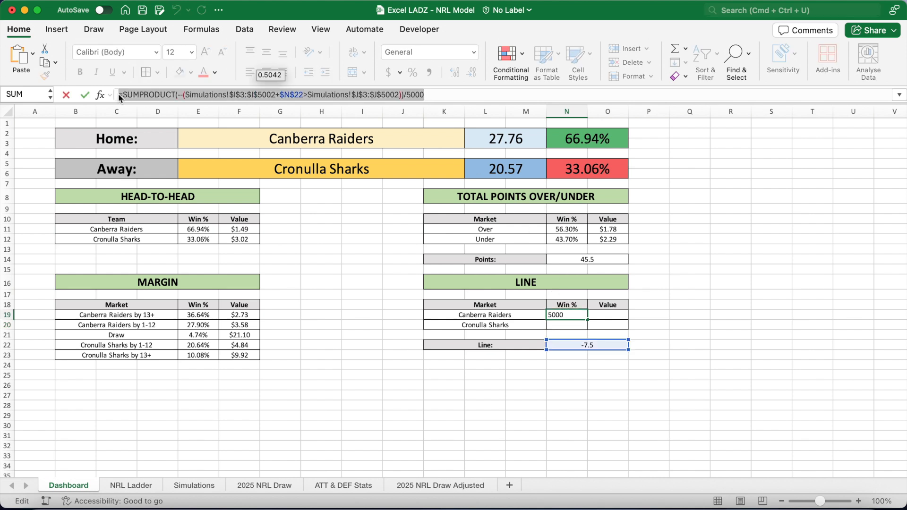
key(super+c)
key(Return)
click(129, 96)
key(super+v)
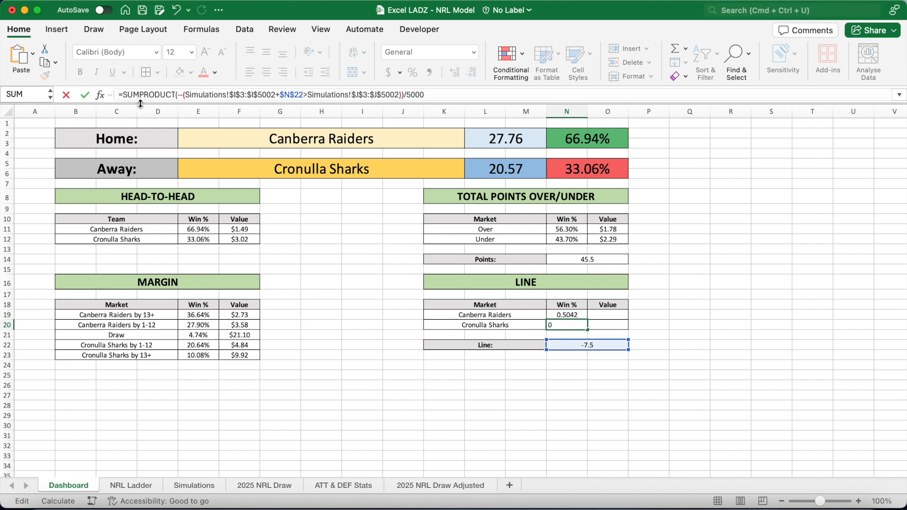
click(237, 96)
key(BackSpace)
text(J)
click(254, 97)
key(BackSpace)
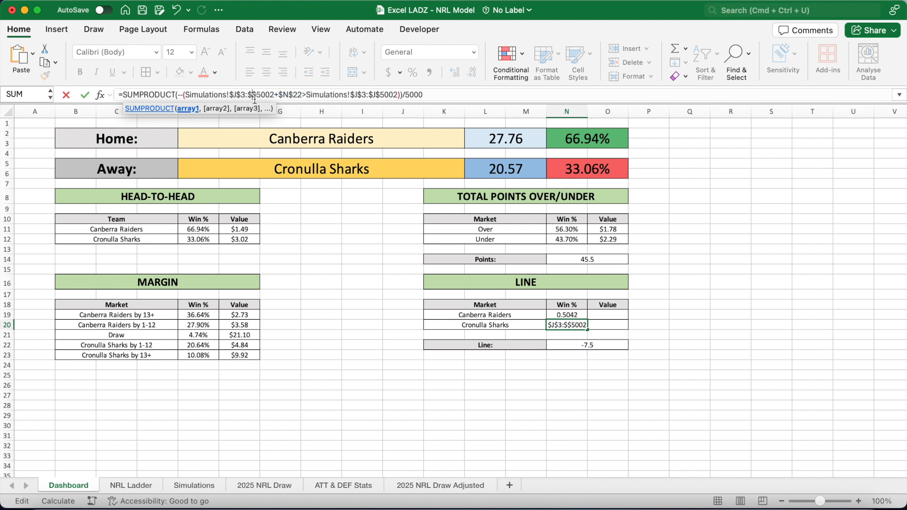
text(J)
click(361, 97)
key(BackSpace)
text(I)
click(378, 97)
key(BackSpace)
text(I)
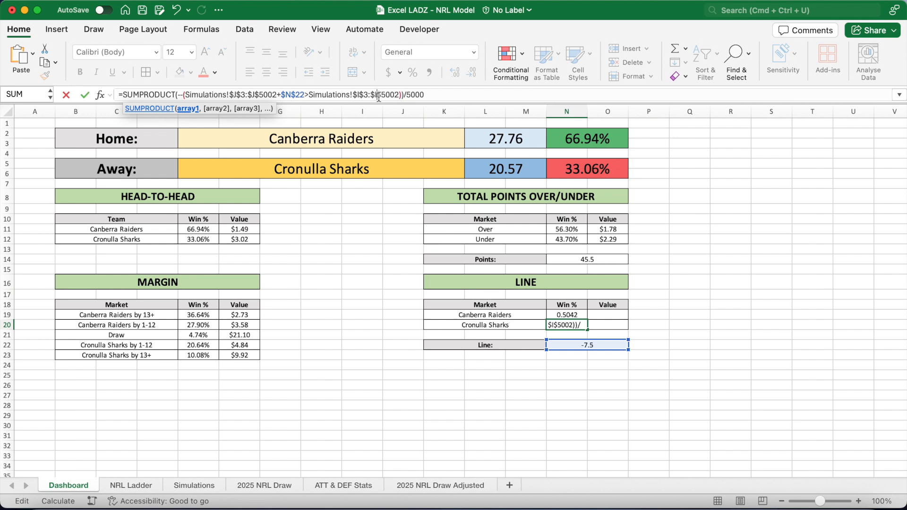
click(307, 97)
key(BackSpace)
text(-)
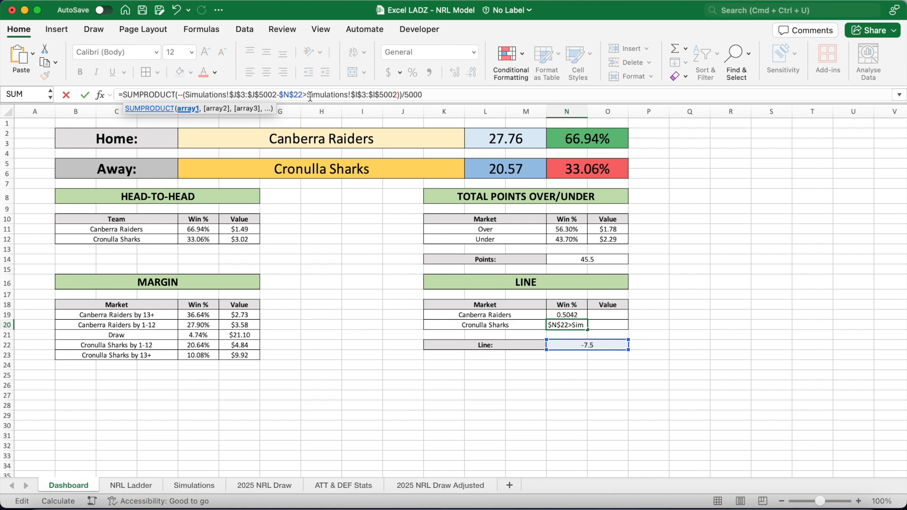
key(Return)
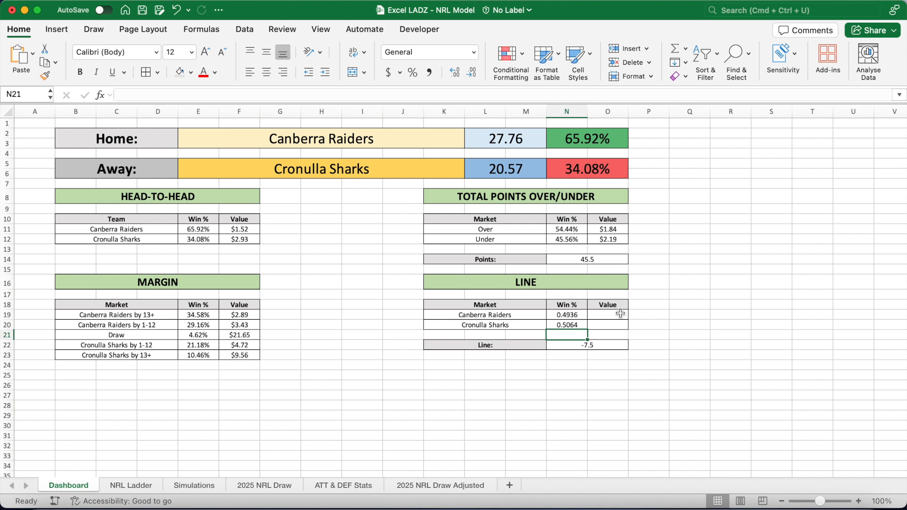
Copy the over/under value formulas into the line market Value cells O19:O20.
click(609, 230)
drag(609, 235, 610, 240)
key(super+c)
click(609, 314)
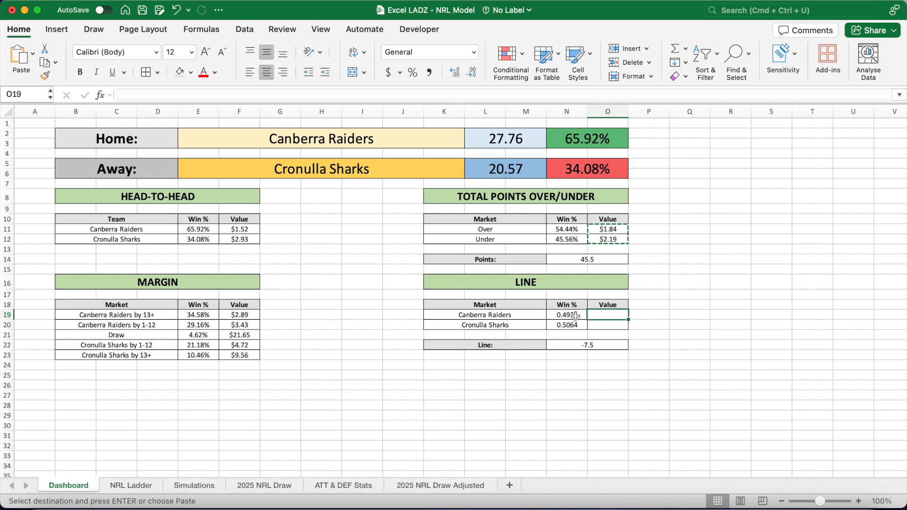
key(super+v)
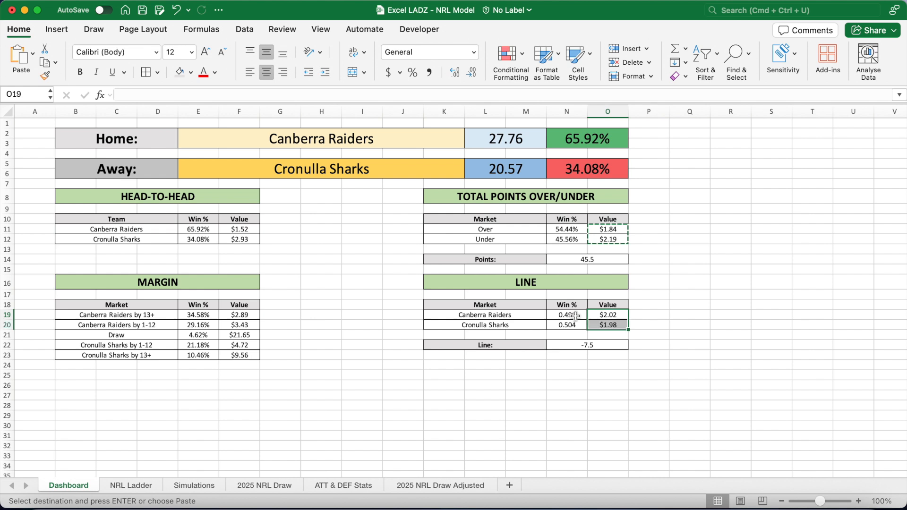
Format the line win probabilities in N19:N20 as percentages with two decimal places.
drag(575, 317, 571, 325)
click(413, 72)
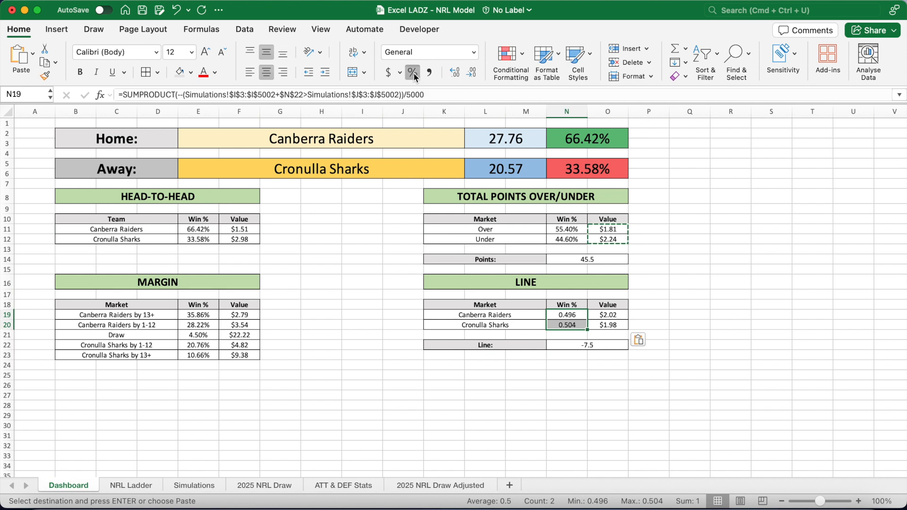
click(455, 72)
click(454, 71)
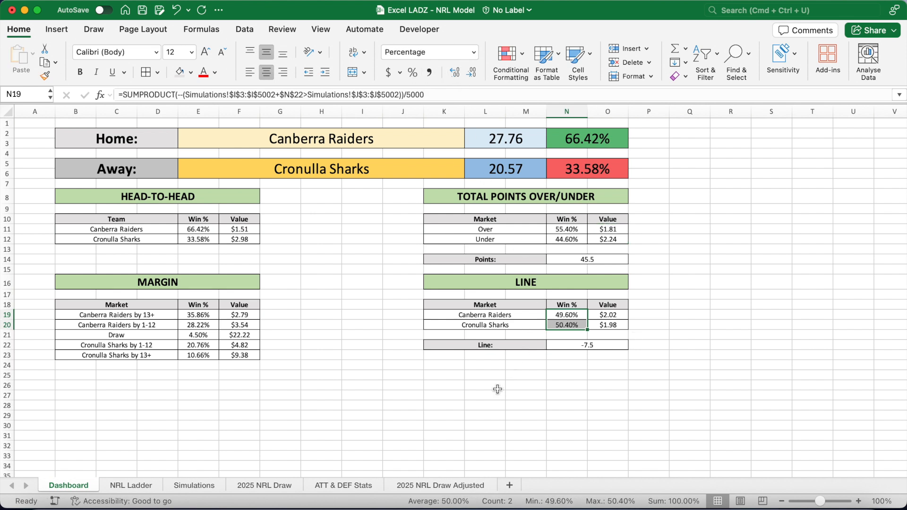
Hide the gridlines on the Dashboard sheet.
click(363, 335)
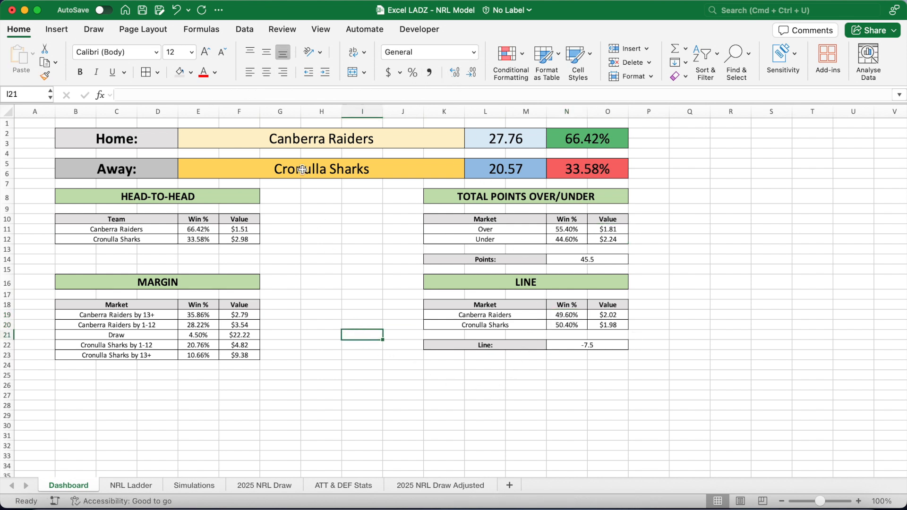
click(164, 35)
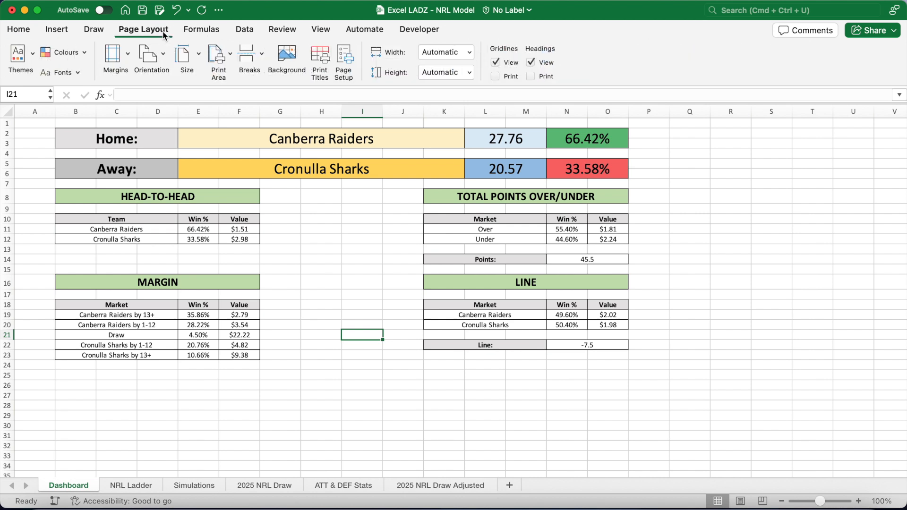
click(496, 62)
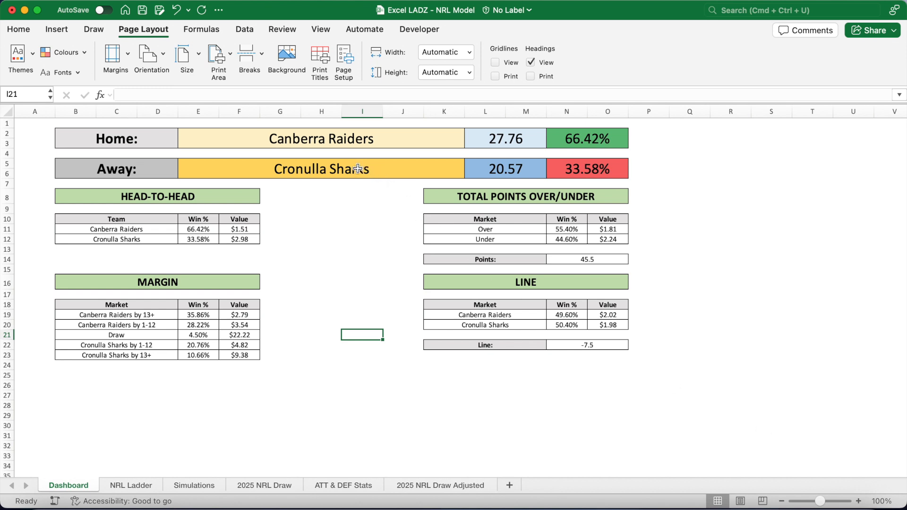
Set the Dashboard's home team to Sydney Roosters and the away team to Brisbane Broncos.
click(360, 140)
text(Roos)
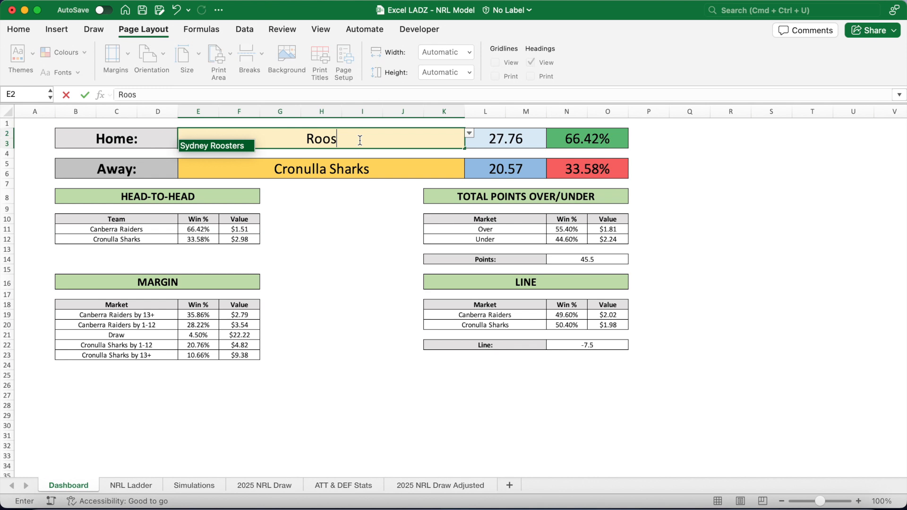
key(Return)
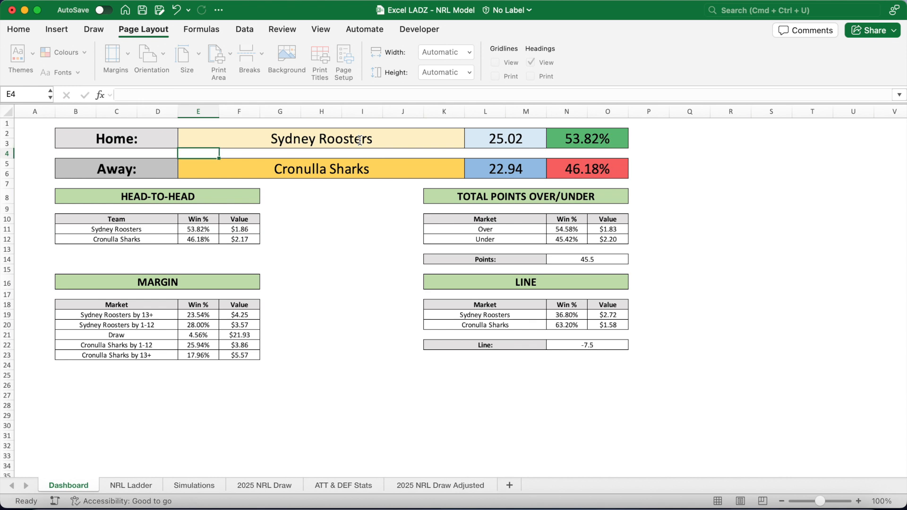
key(Down)
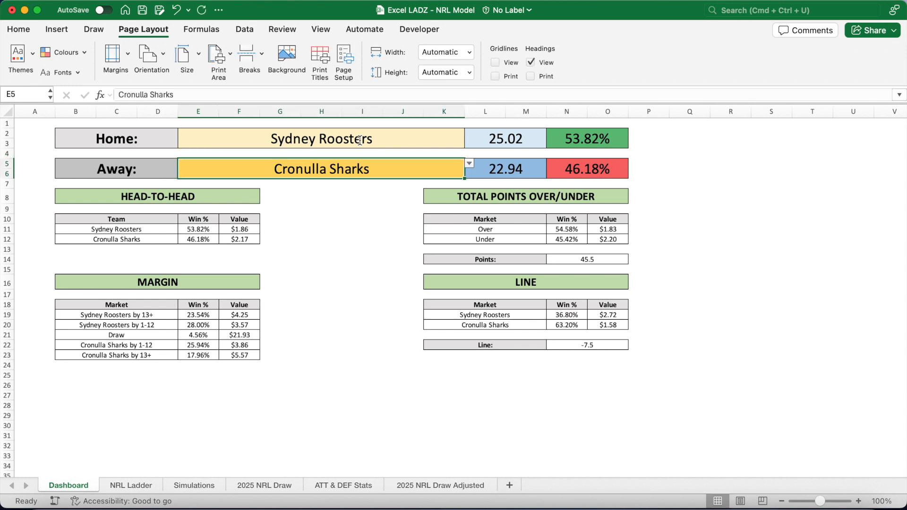
text(Bro)
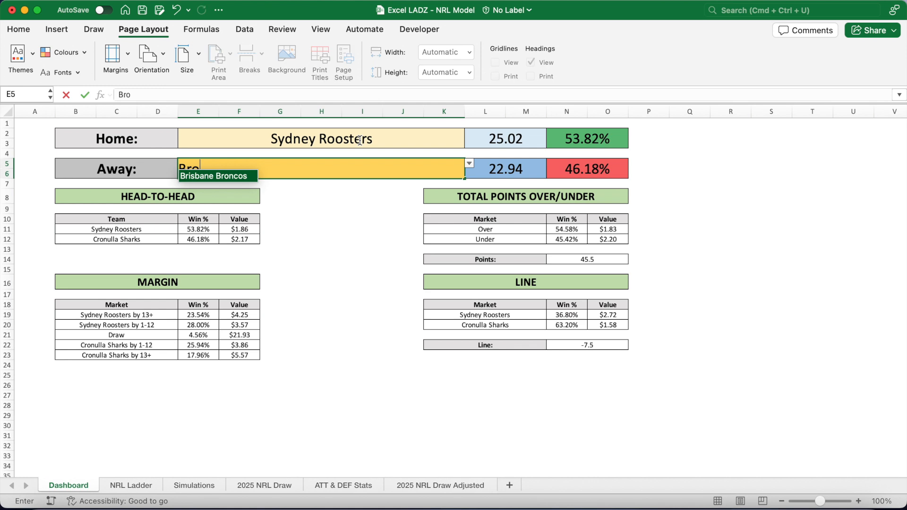
key(Return)
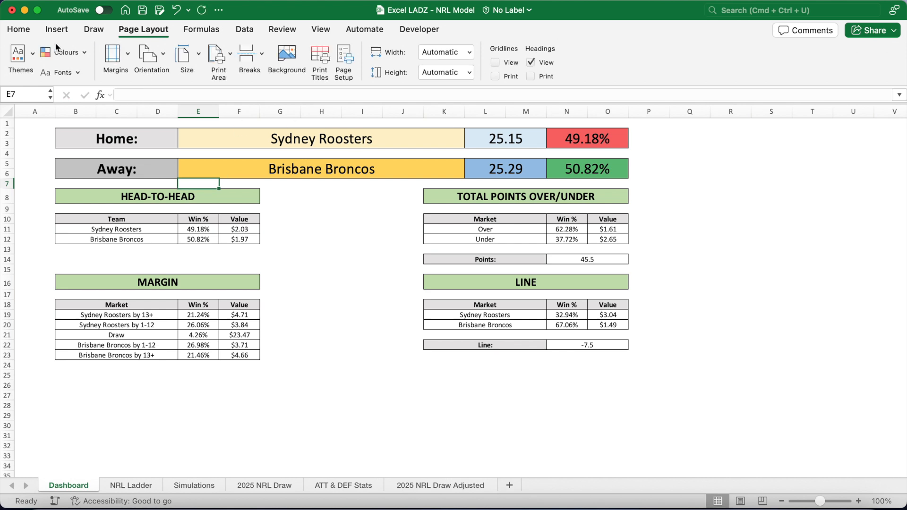
Set the line market's Line value to 2.5.
click(26, 30)
click(588, 349)
text(2.5)
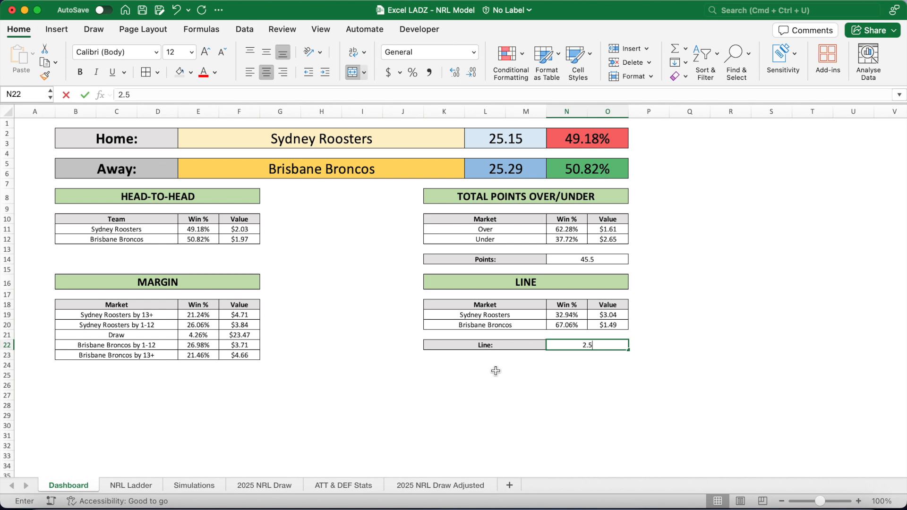
key(Return)
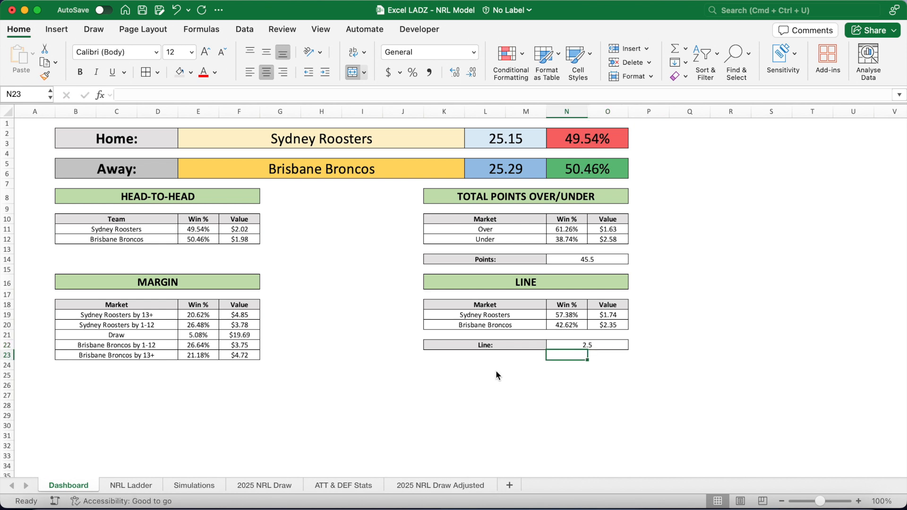